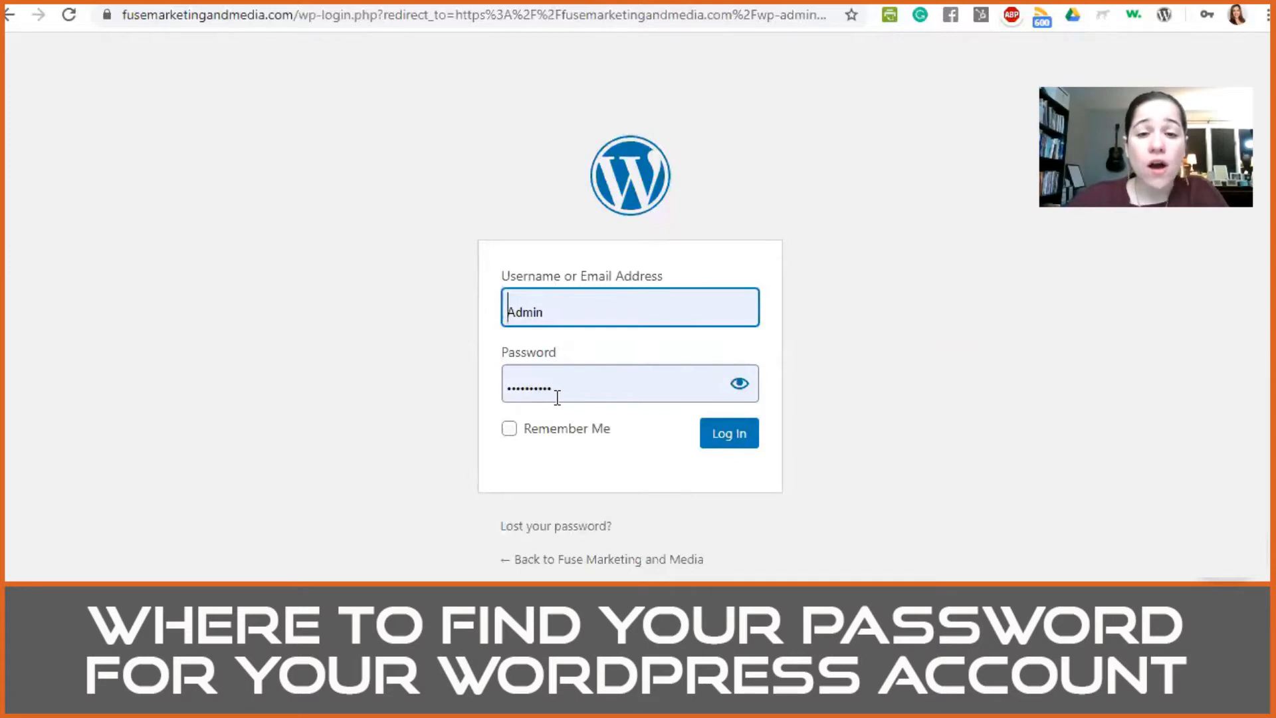
Step: Log in to the WordPress admin with the filled-in credentials and review the dashboard's welcome links and status widgets
{"action": "key", "text": "Return"}
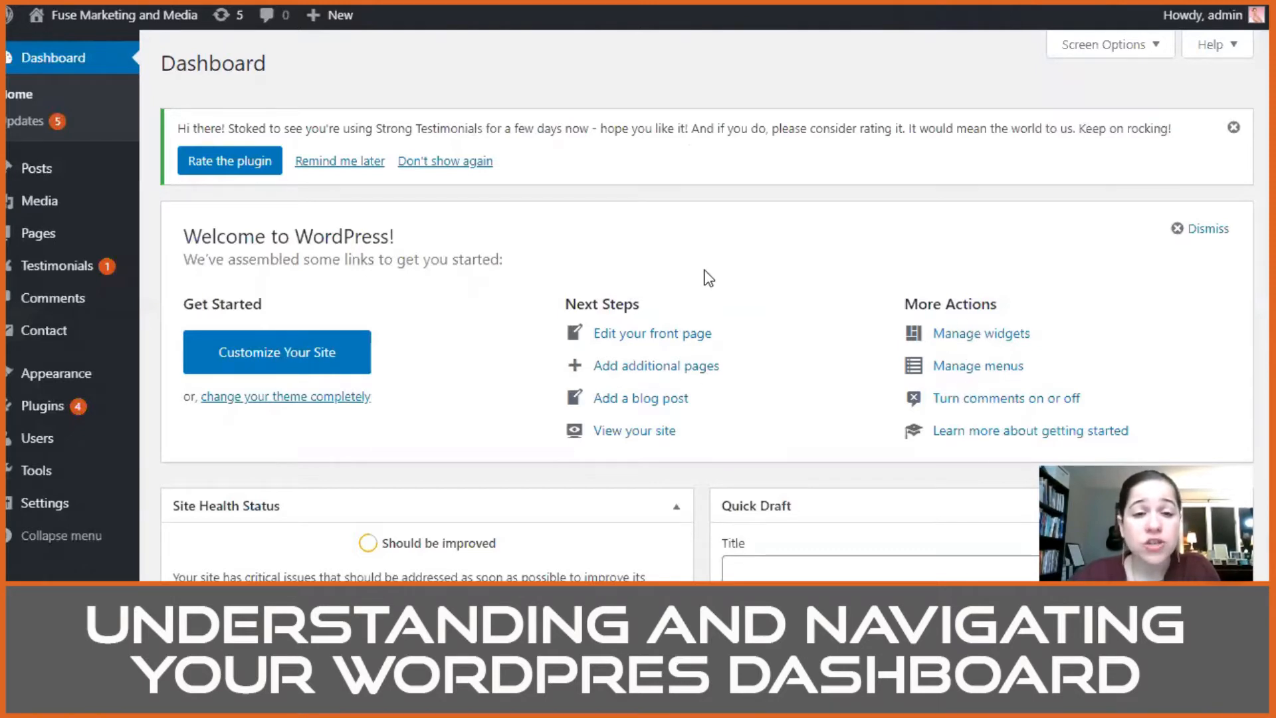
{"action": "scroll", "coordinate": [708, 278], "scroll_direction": "down", "scroll_amount": 2}
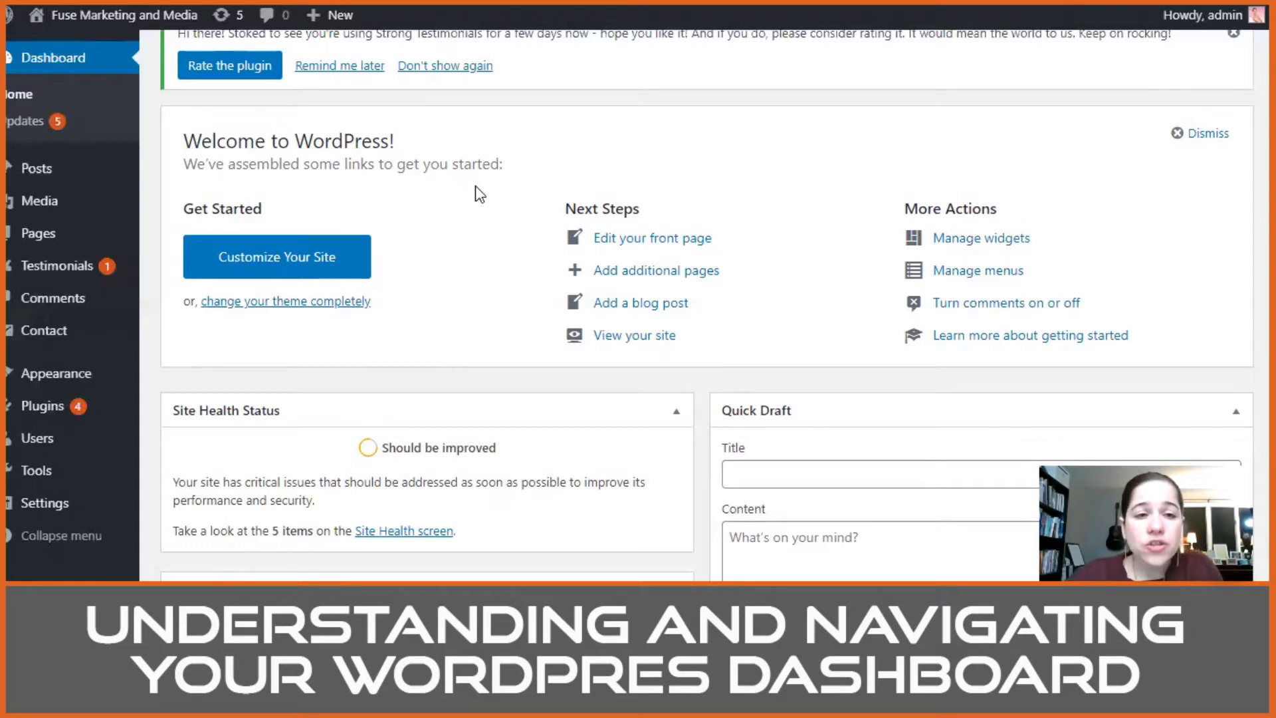
{"action": "scroll", "coordinate": [403, 379], "scroll_direction": "down", "scroll_amount": 1}
{"action": "scroll", "coordinate": [407, 384], "scroll_direction": "down", "scroll_amount": 4}
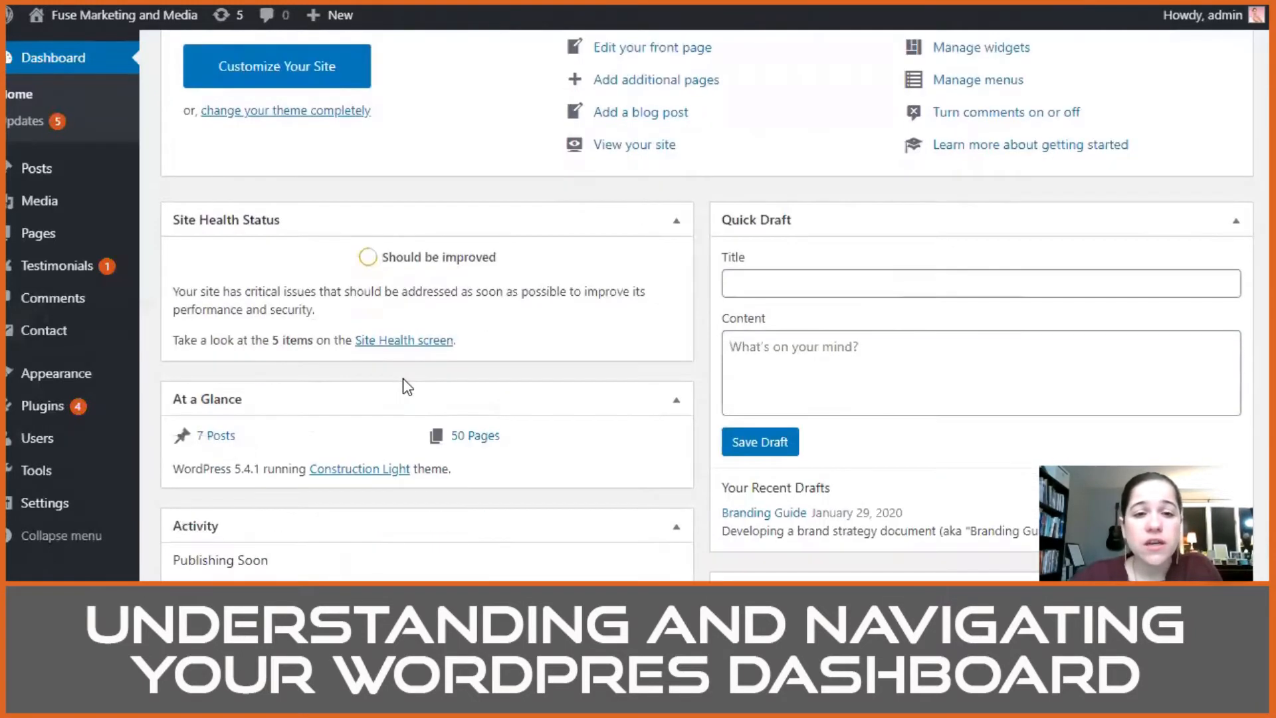
{"action": "scroll", "coordinate": [573, 384], "scroll_direction": "up", "scroll_amount": 6}
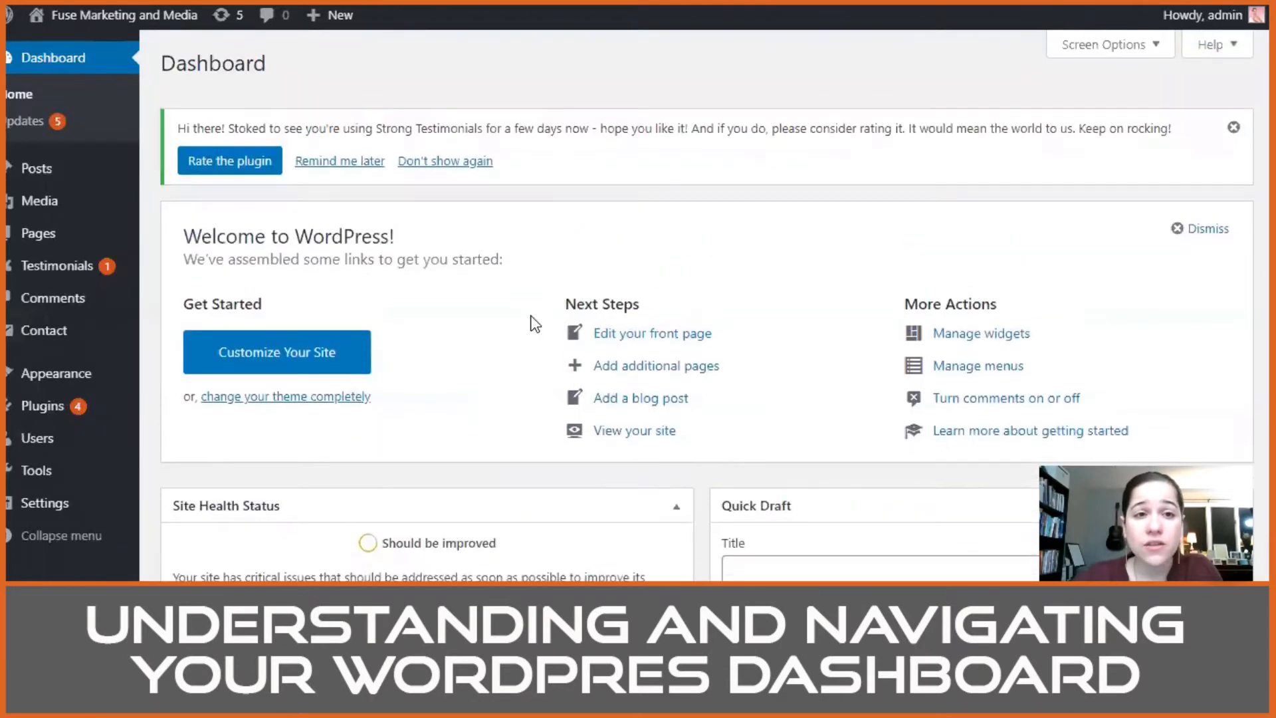
Step: Visit the live Fuse Marketing and Media site, look through the pages under its navigation headings, and open Our Blog
{"action": "mouse_move", "coordinate": [95, 31]}
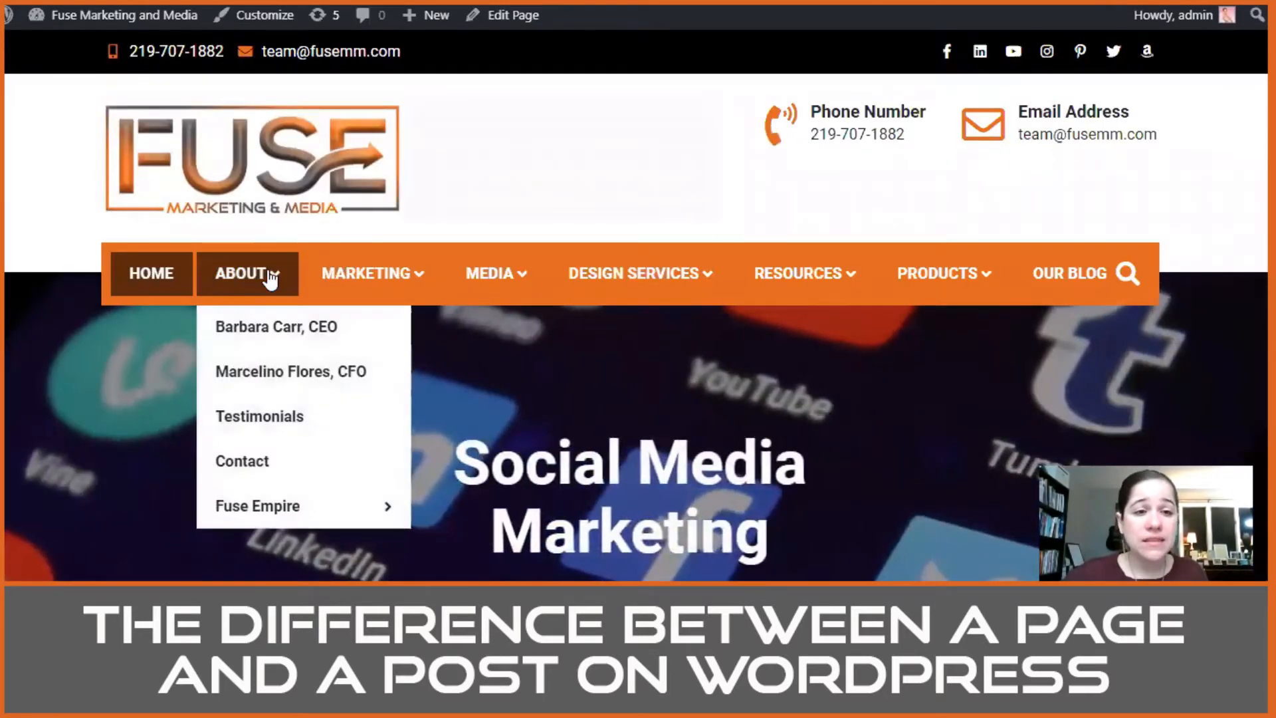
{"action": "mouse_move", "coordinate": [405, 277]}
{"action": "mouse_move", "coordinate": [399, 342]}
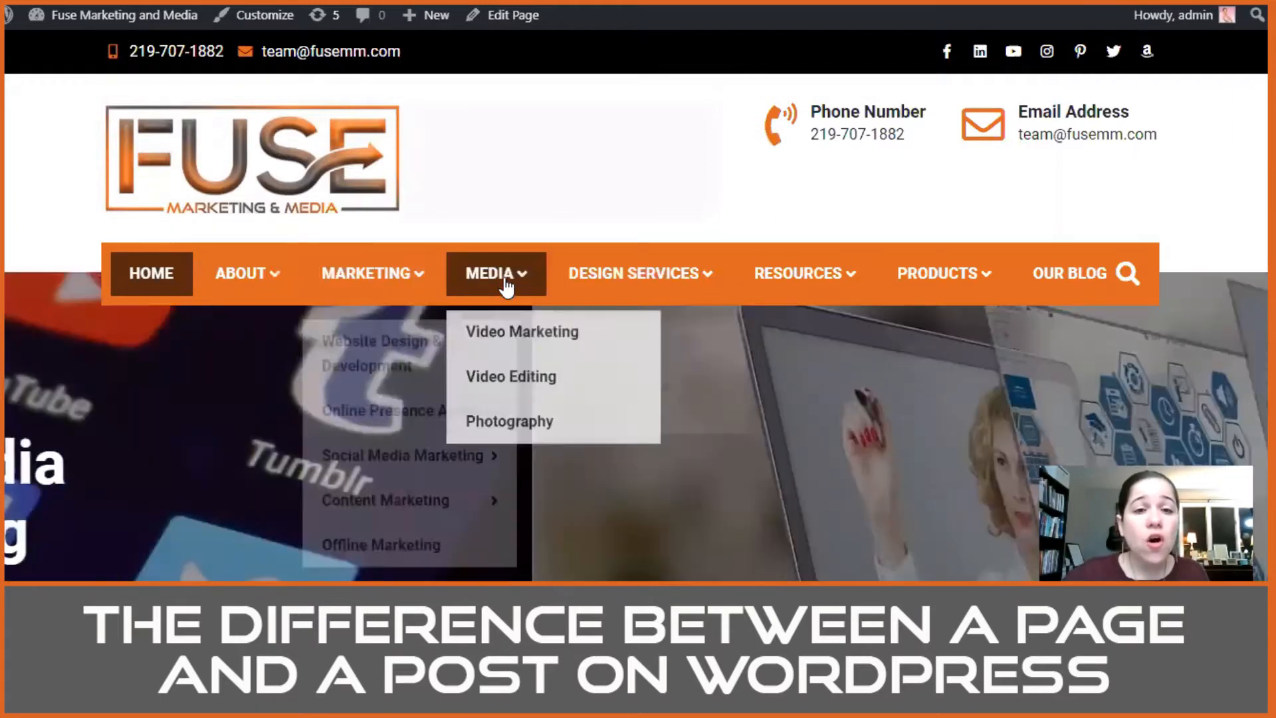
{"action": "mouse_move", "coordinate": [658, 283]}
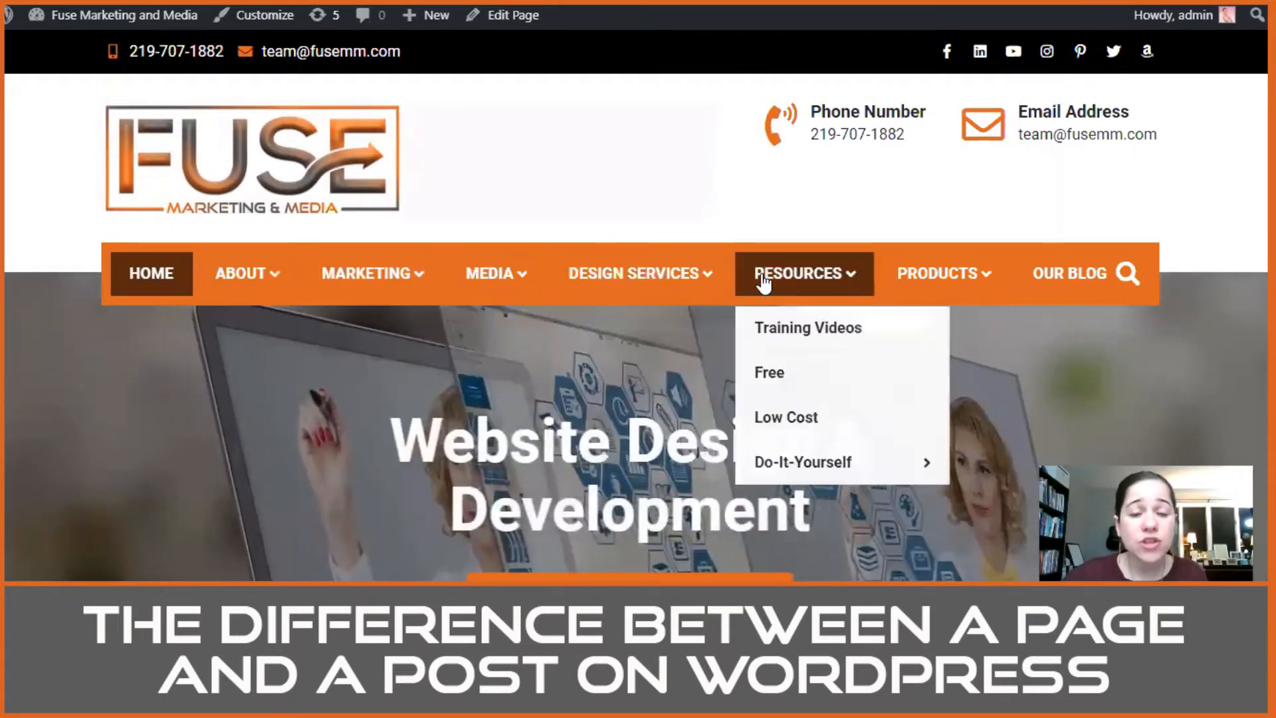
{"action": "mouse_move", "coordinate": [916, 281]}
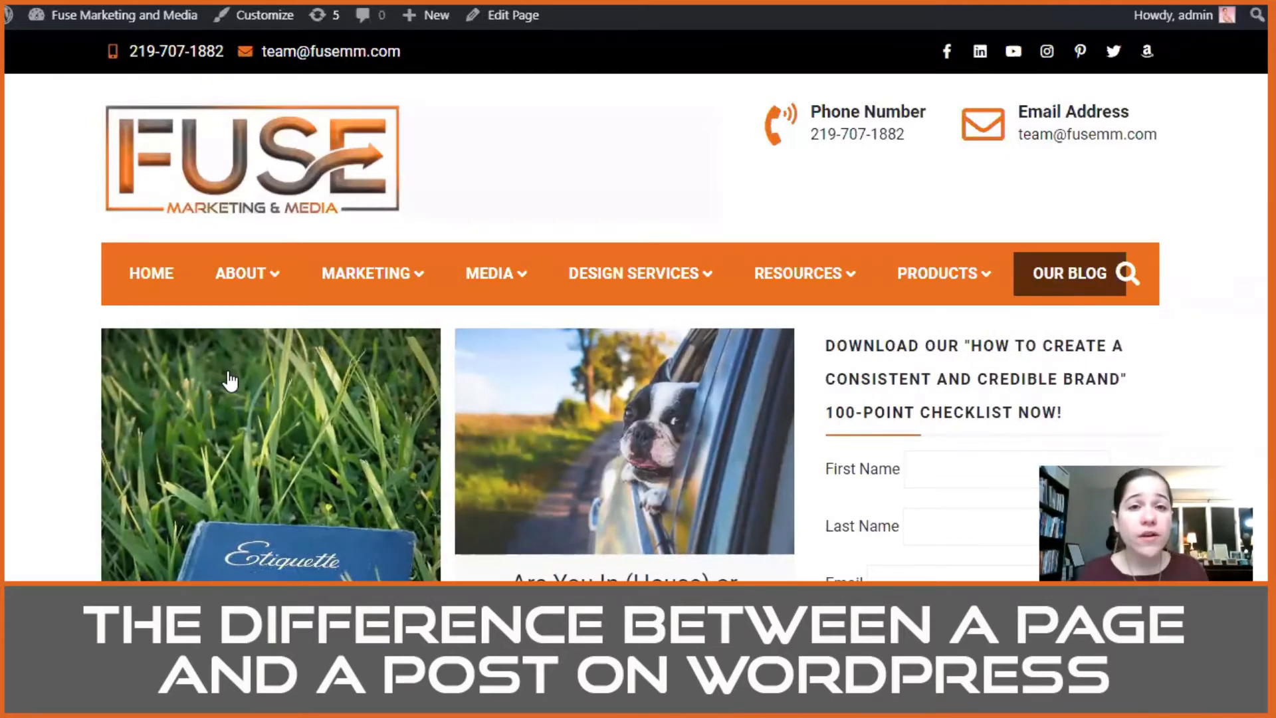
Step: Look through the post previews on the Our Blog page to see how posts are displayed
{"action": "scroll", "coordinate": [230, 380], "scroll_direction": "down", "scroll_amount": 5}
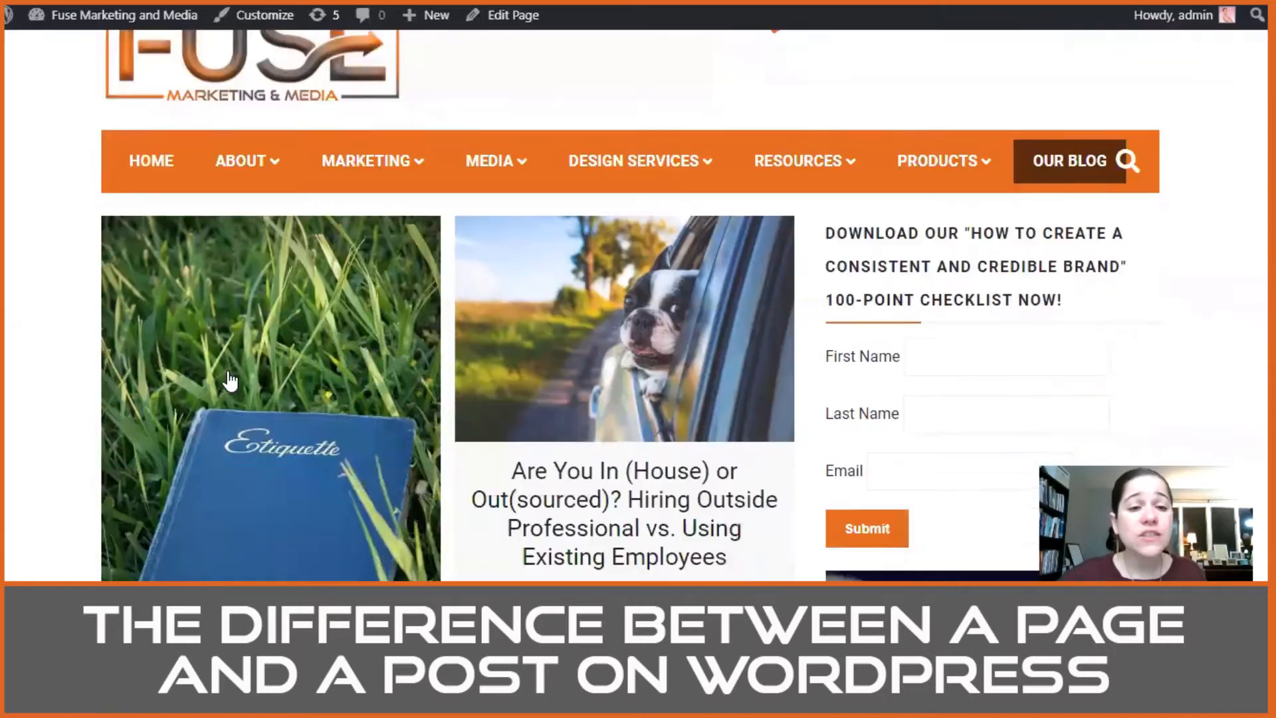
{"action": "scroll", "coordinate": [296, 373], "scroll_direction": "down", "scroll_amount": 1}
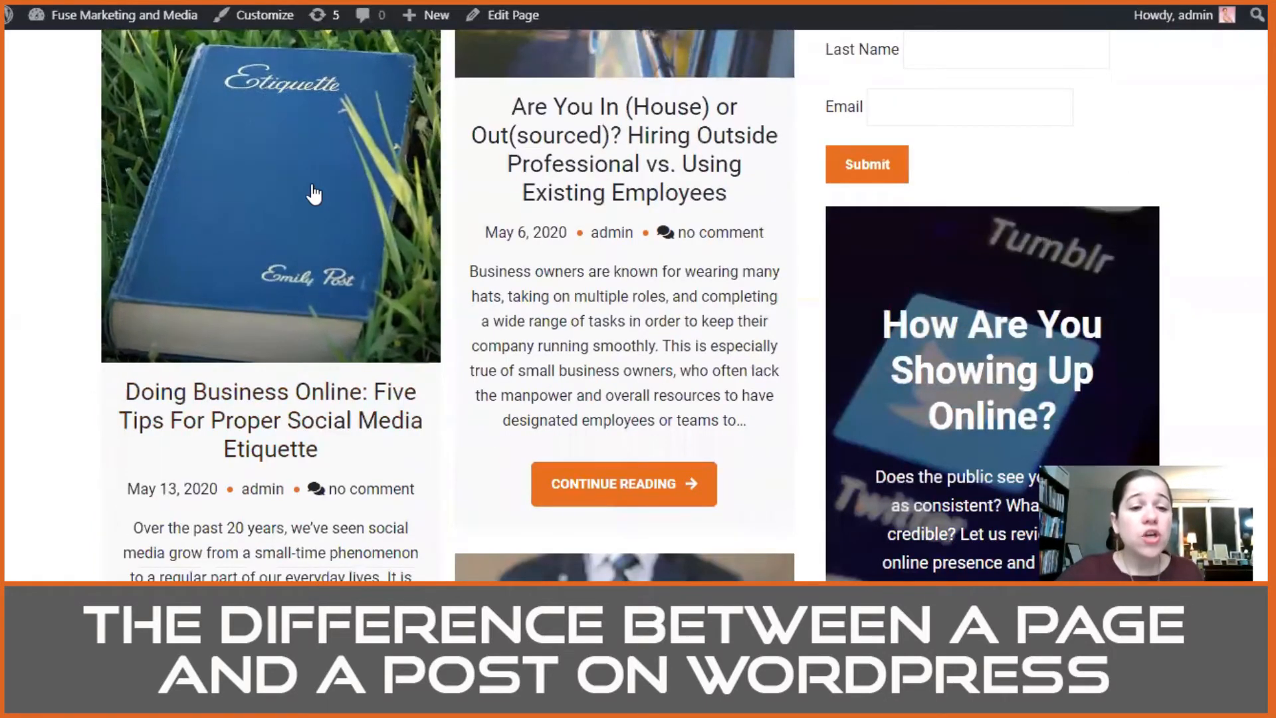
{"action": "scroll", "coordinate": [314, 194], "scroll_direction": "up", "scroll_amount": 3}
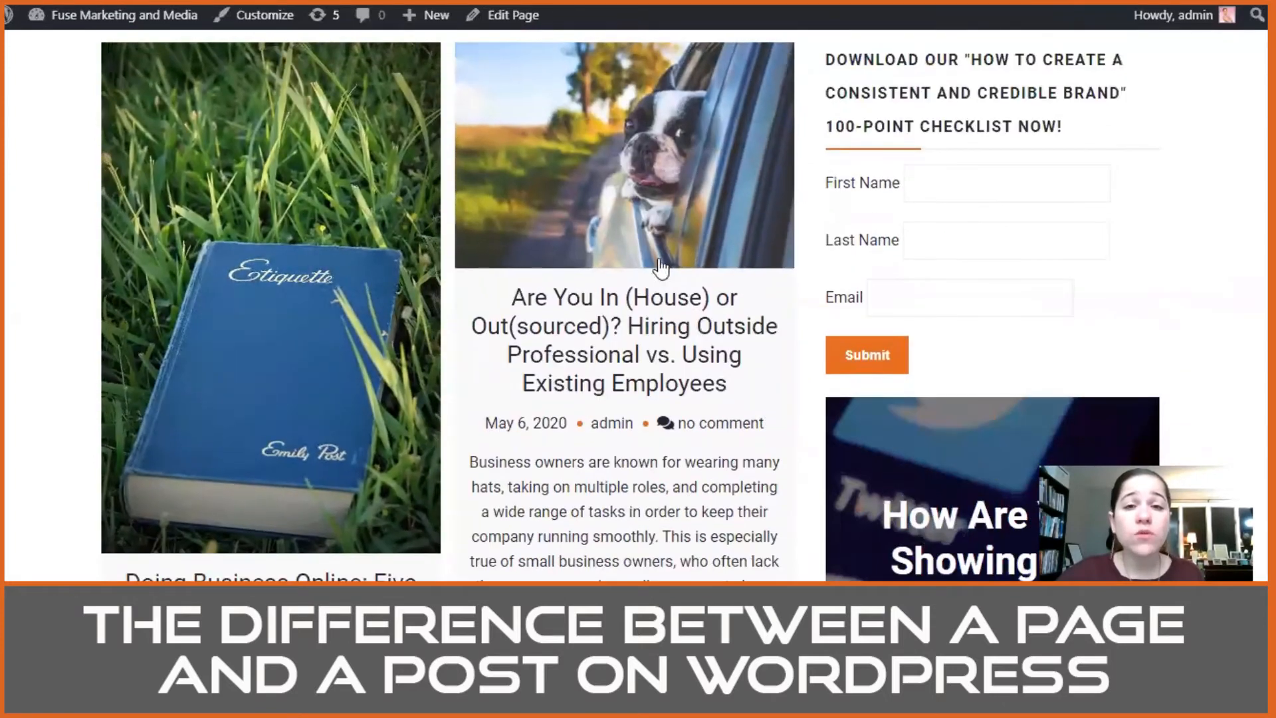
{"action": "scroll", "coordinate": [635, 281], "scroll_direction": "down", "scroll_amount": 8}
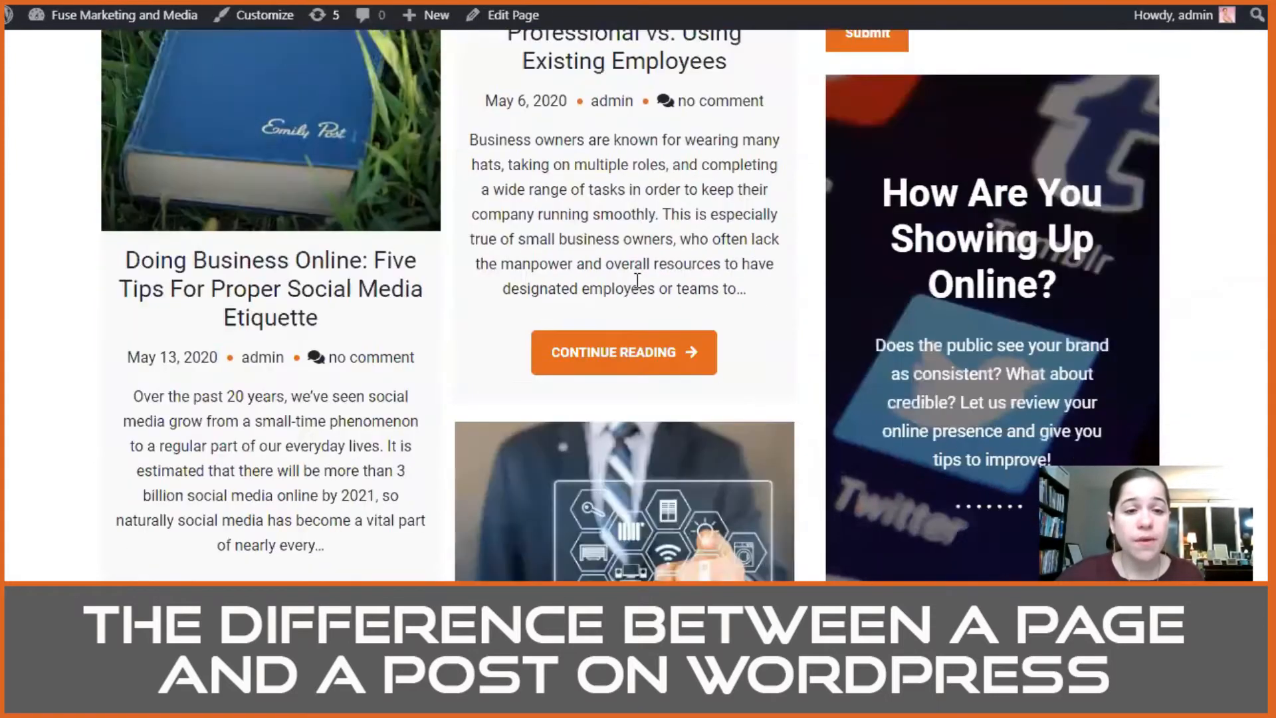
{"action": "scroll", "coordinate": [397, 259], "scroll_direction": "down", "scroll_amount": 5}
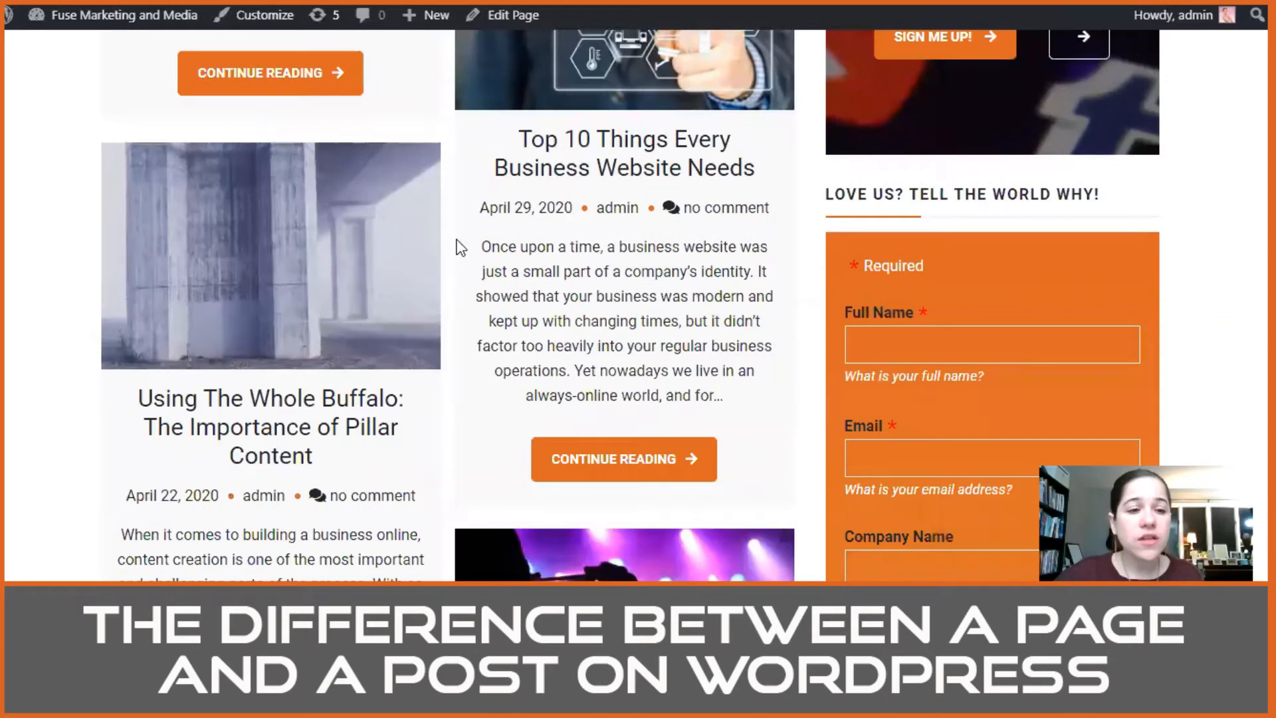
{"action": "scroll", "coordinate": [655, 160], "scroll_direction": "up", "scroll_amount": 3}
{"action": "scroll", "coordinate": [476, 148], "scroll_direction": "down", "scroll_amount": 5}
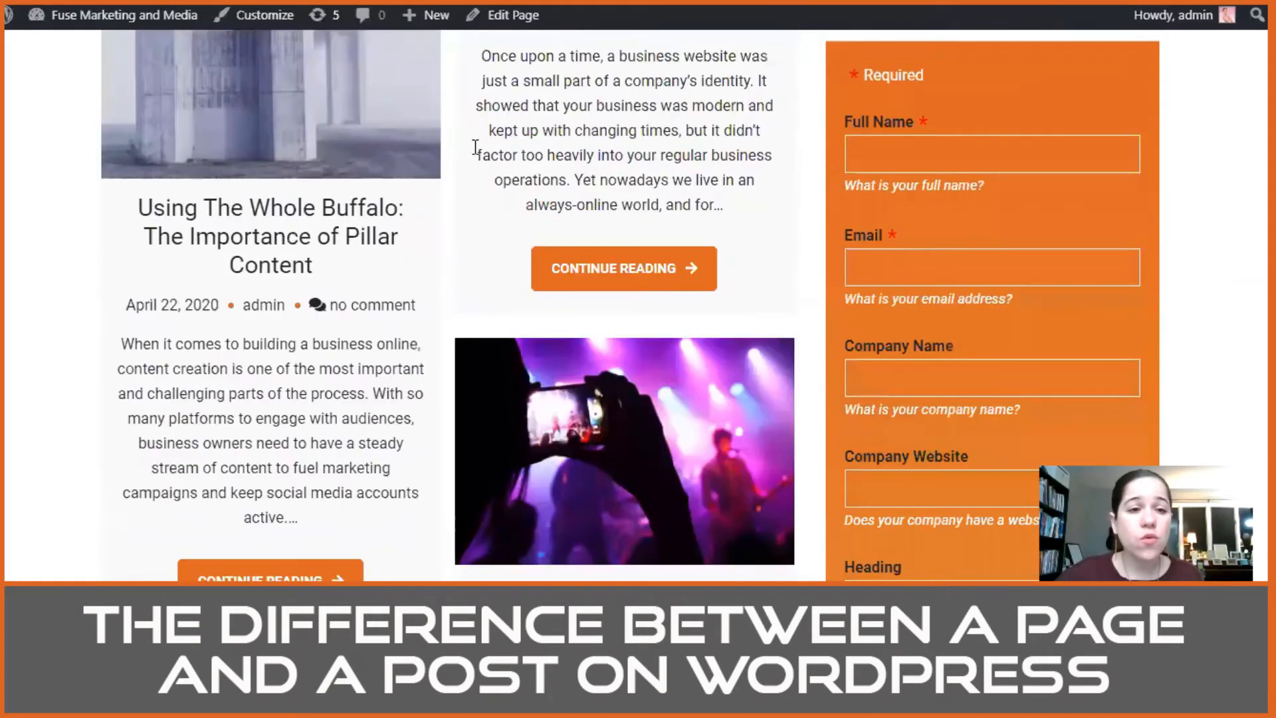
{"action": "scroll", "coordinate": [505, 288], "scroll_direction": "down", "scroll_amount": 4}
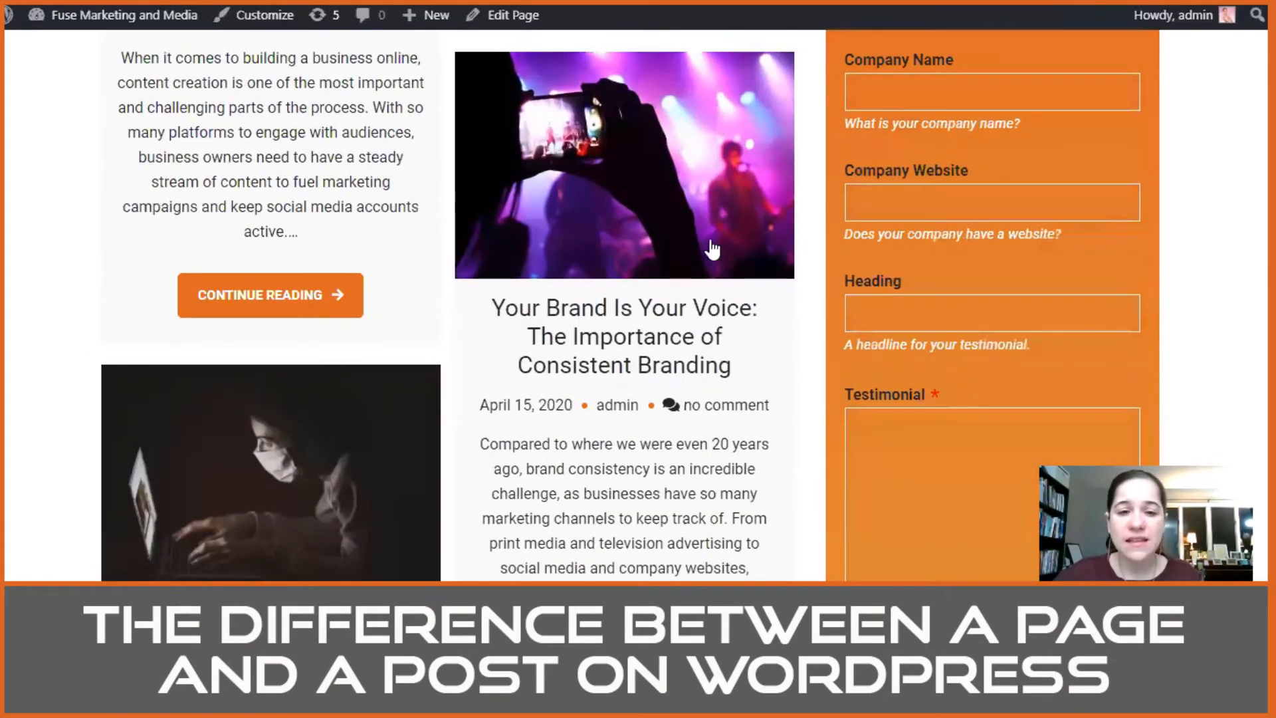
{"action": "scroll", "coordinate": [663, 228], "scroll_direction": "down", "scroll_amount": 4}
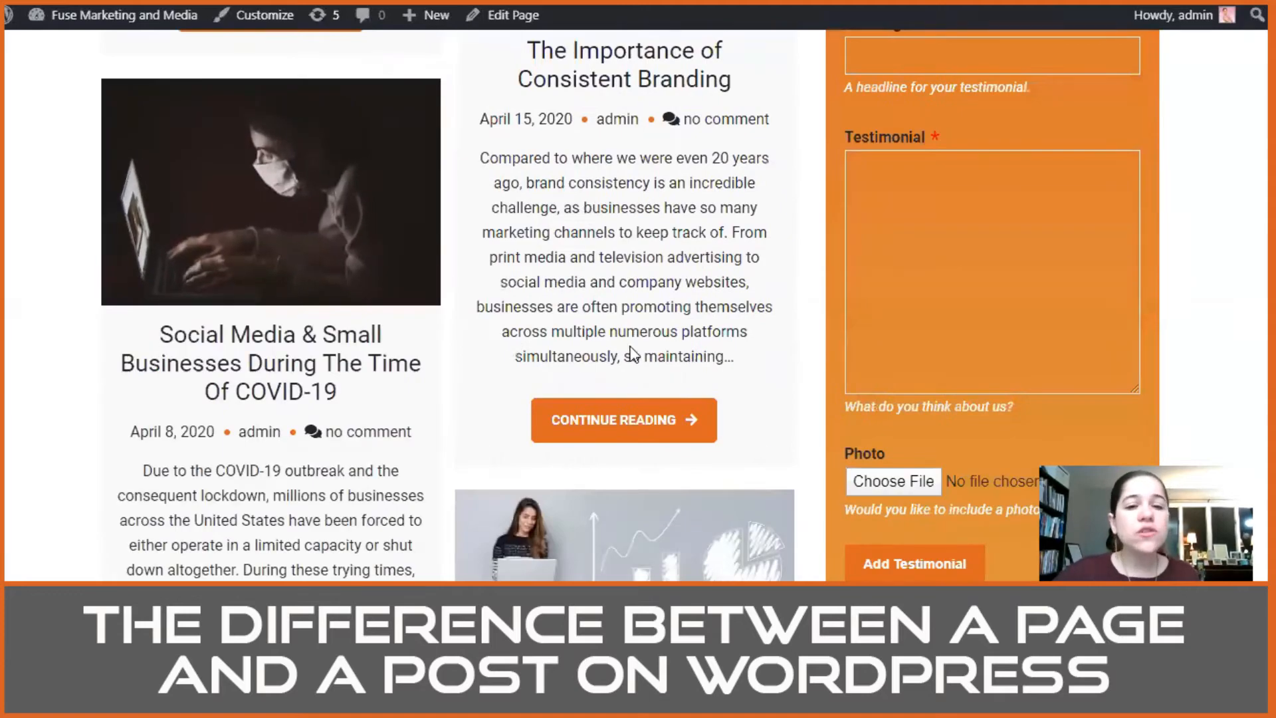
{"action": "scroll", "coordinate": [304, 221], "scroll_direction": "down", "scroll_amount": 4}
{"action": "scroll", "coordinate": [396, 282], "scroll_direction": "down", "scroll_amount": 10}
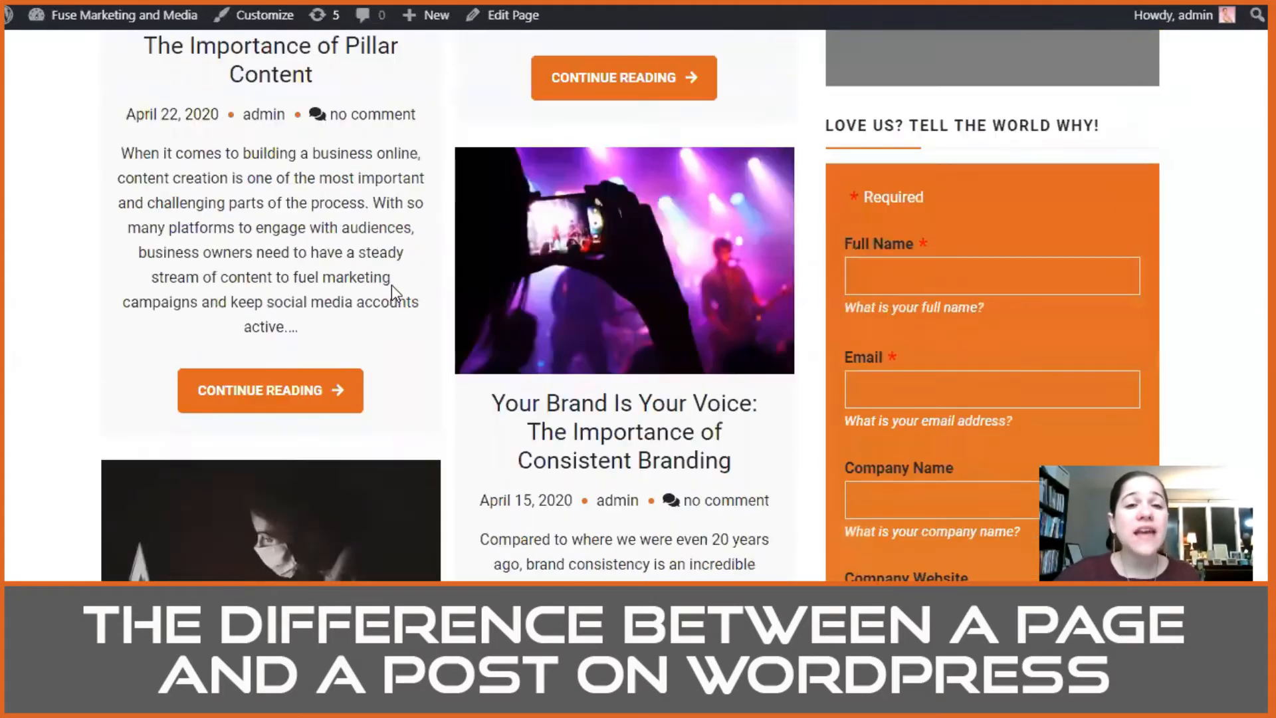
{"action": "scroll", "coordinate": [466, 313], "scroll_direction": "up", "scroll_amount": 4}
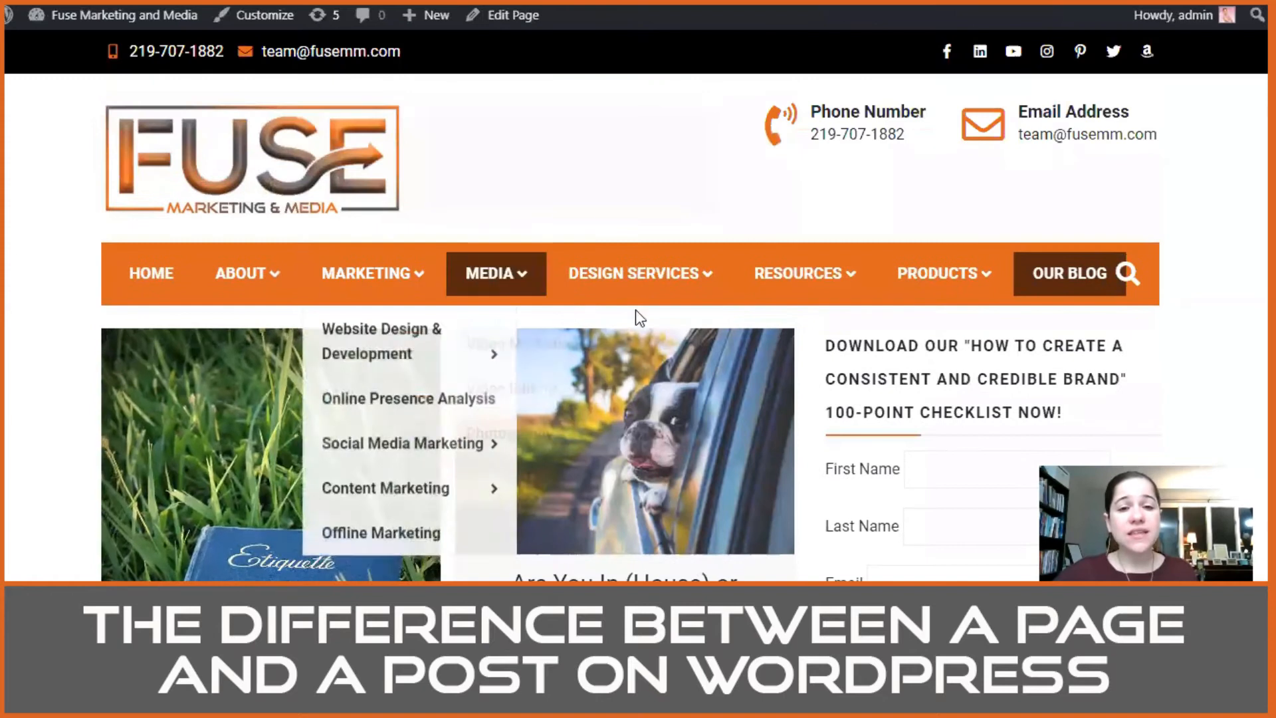
Step: Open the $450 Starter Website page found under Marketing's Website Design & Development
{"action": "scroll", "coordinate": [673, 375], "scroll_direction": "down", "scroll_amount": 3}
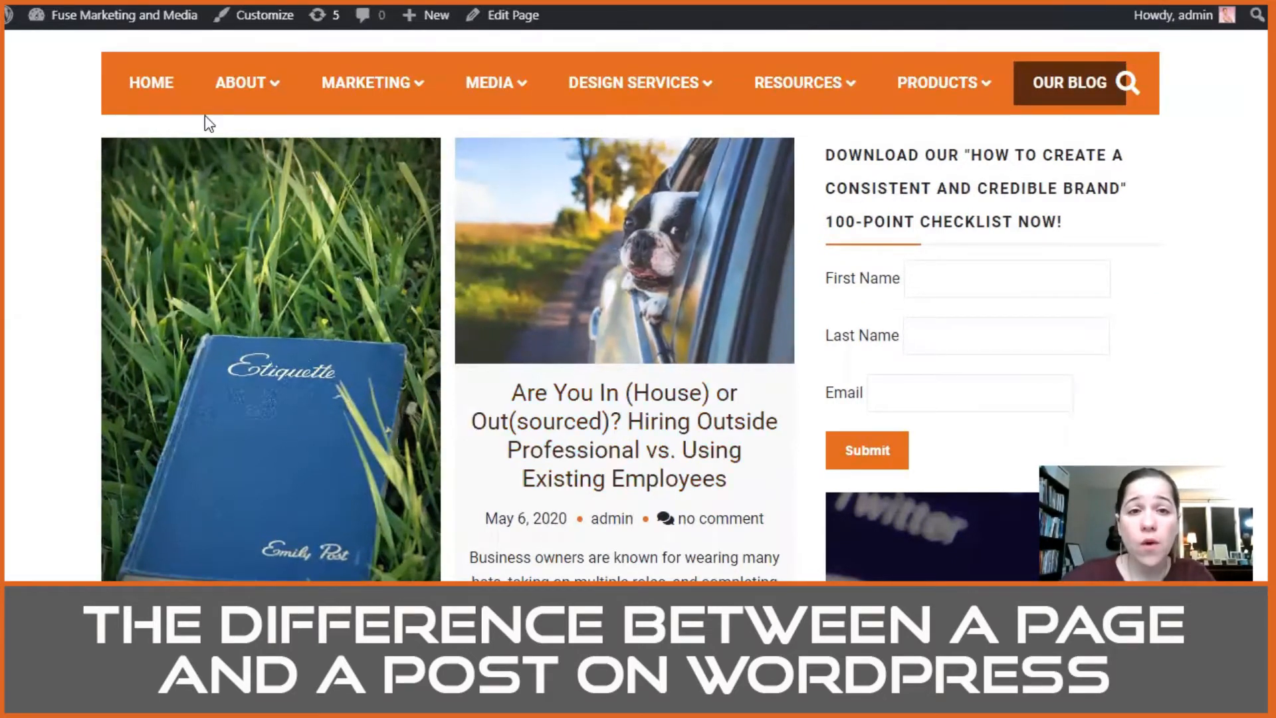
{"action": "mouse_move", "coordinate": [588, 107]}
{"action": "mouse_move", "coordinate": [394, 106]}
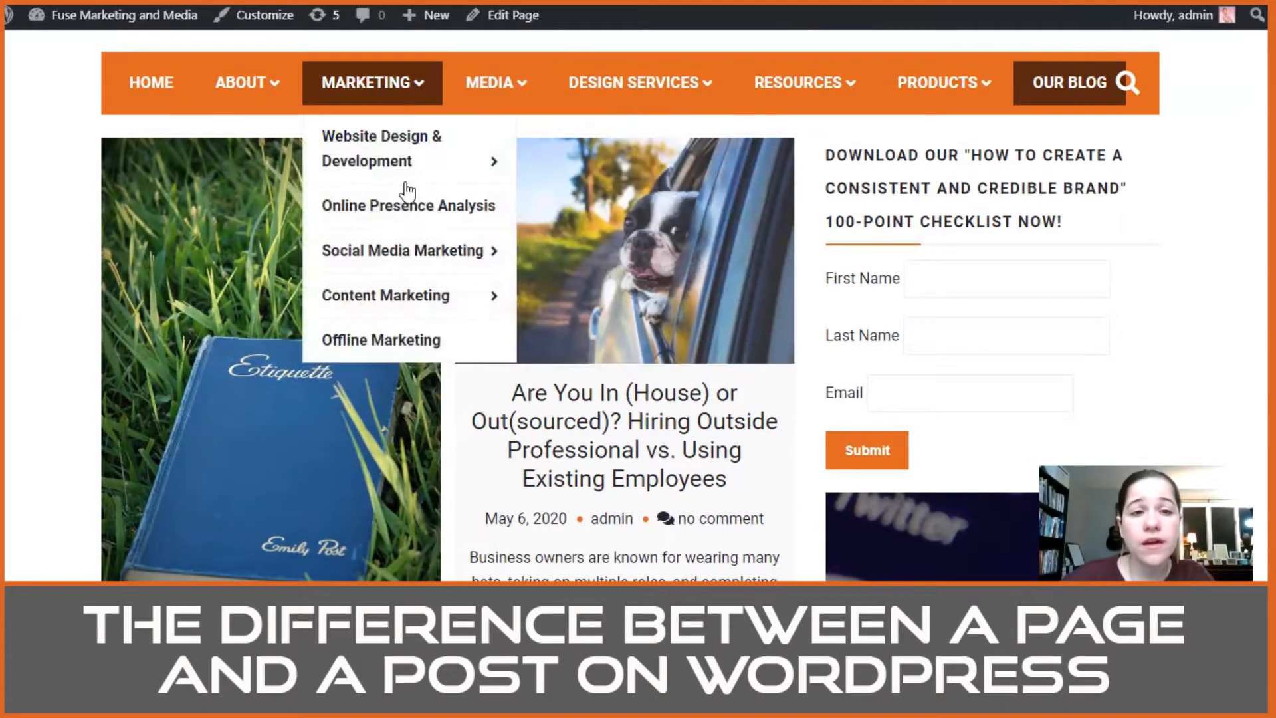
{"action": "mouse_move", "coordinate": [404, 310]}
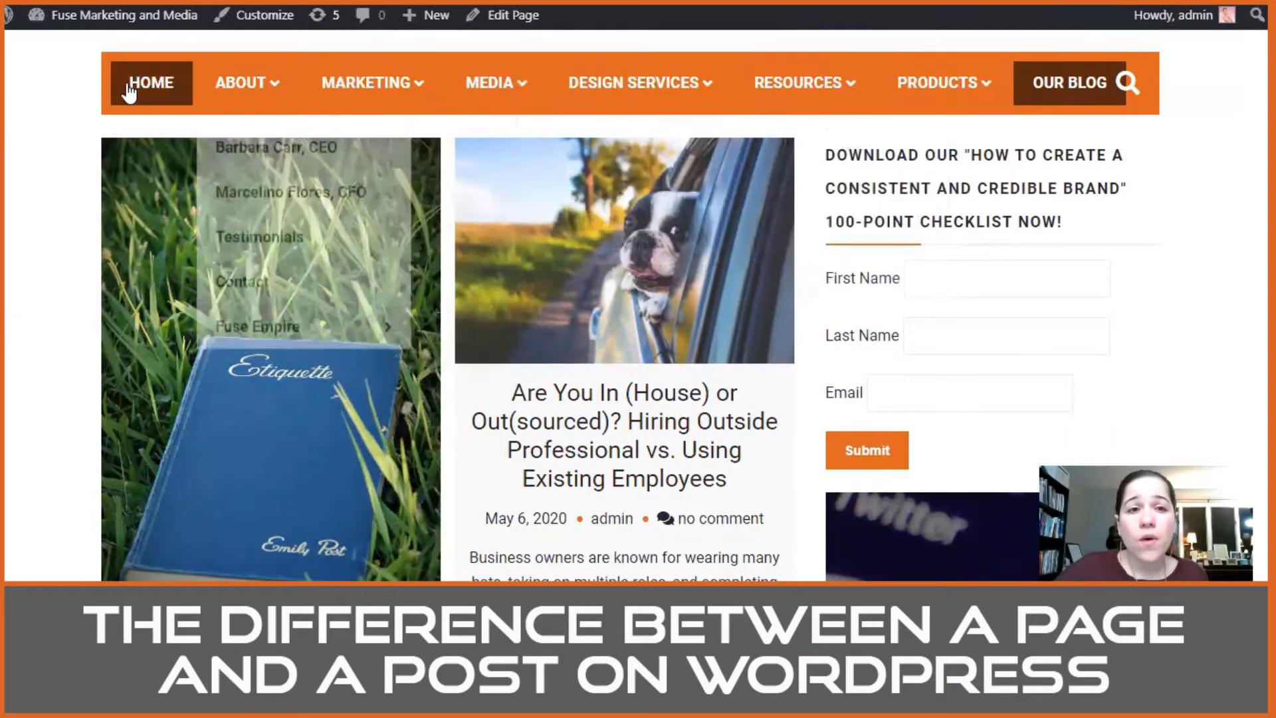
{"action": "mouse_move", "coordinate": [365, 83]}
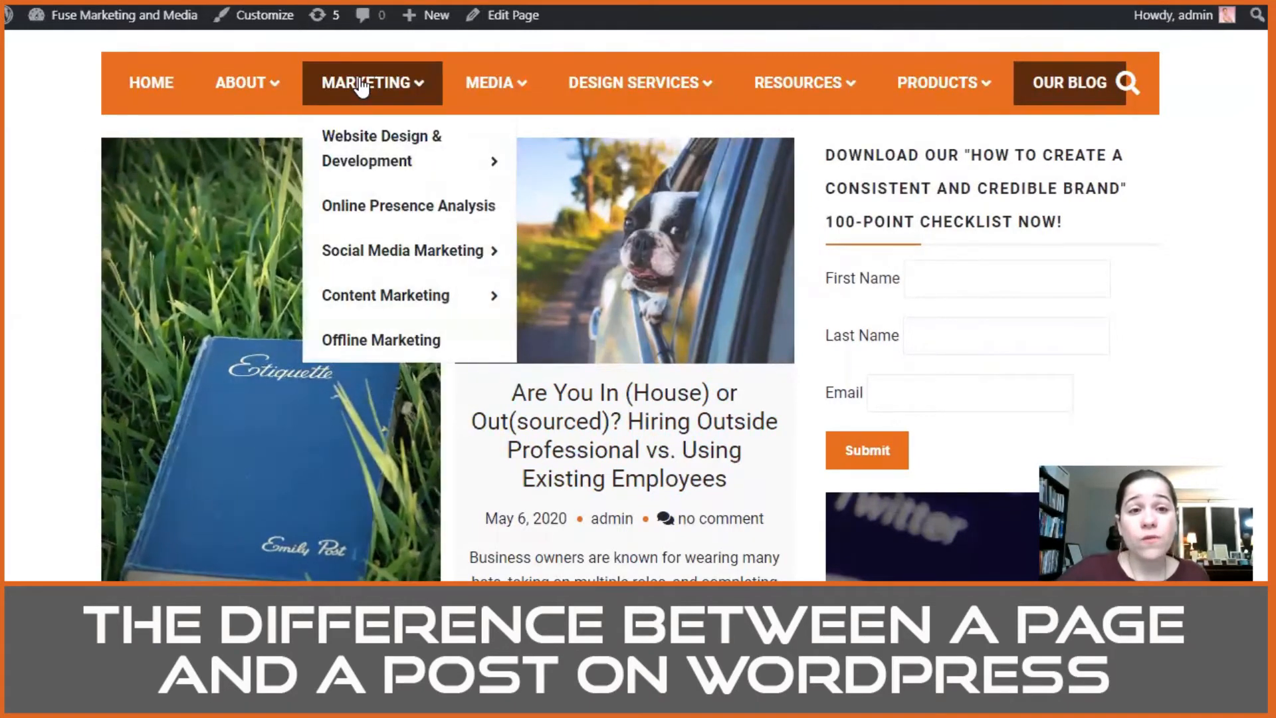
{"action": "mouse_move", "coordinate": [407, 161]}
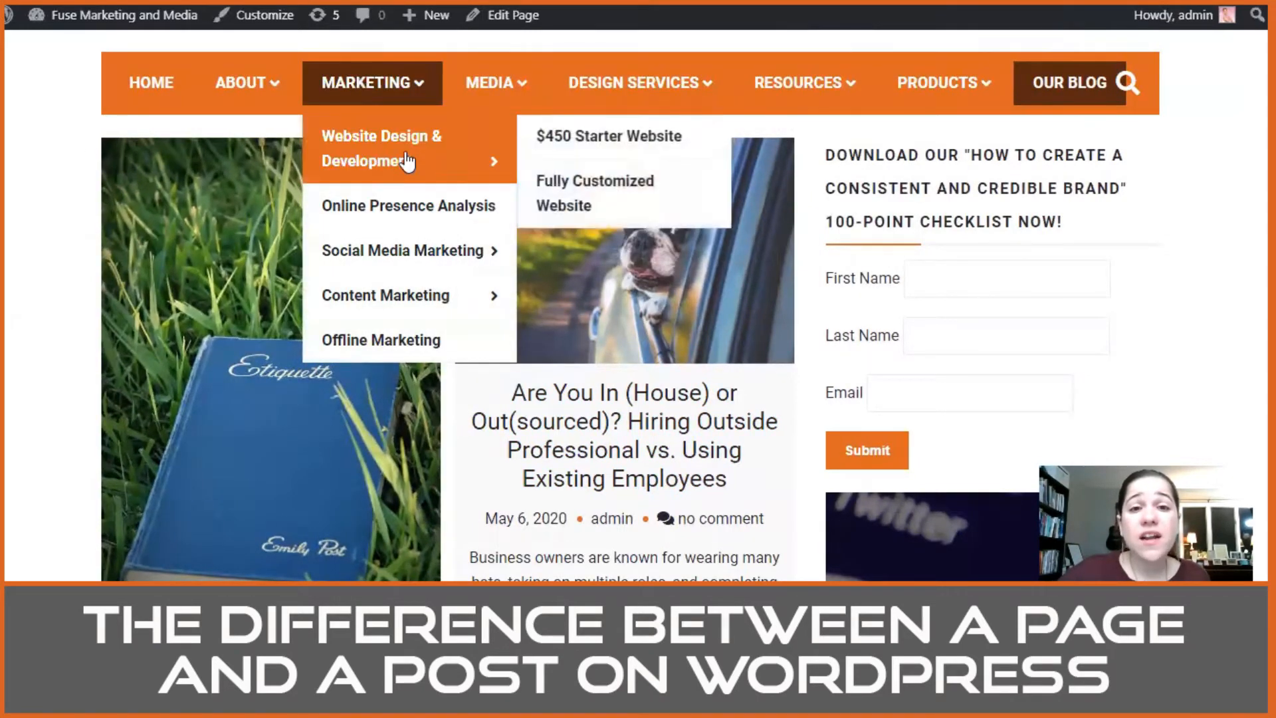
{"action": "left_click", "coordinate": [609, 143]}
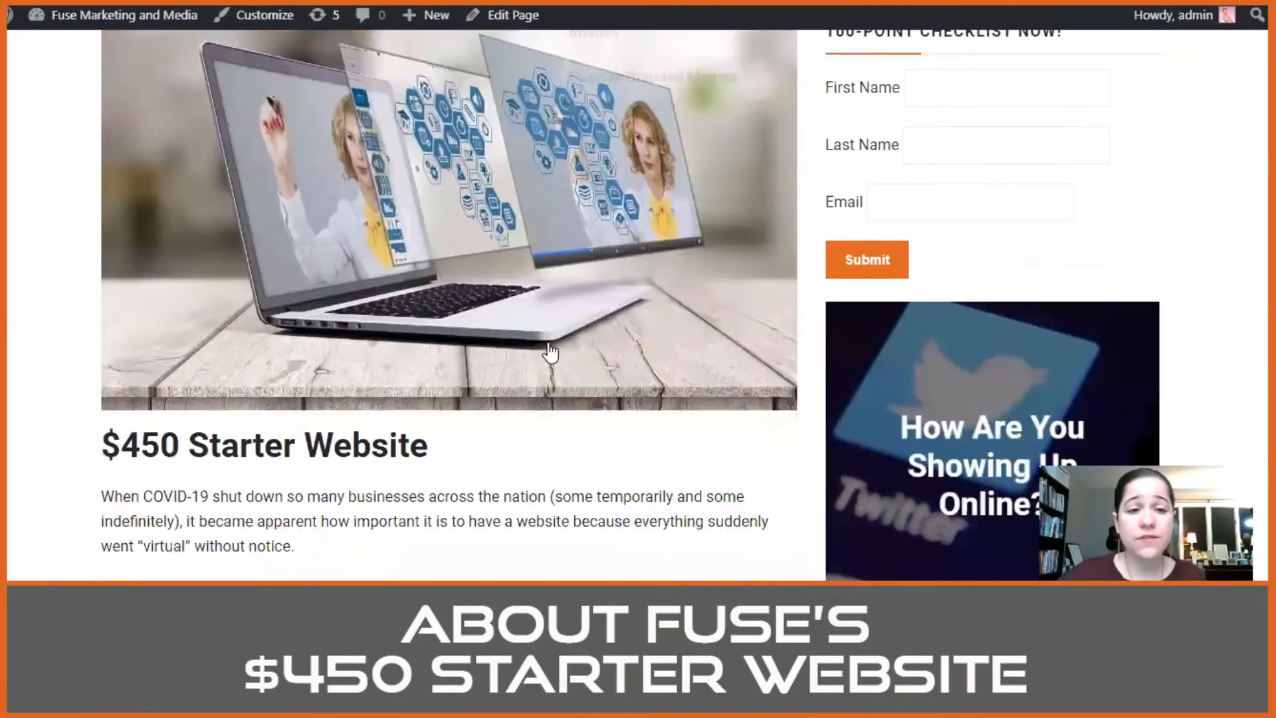
Step: Read the $450 Starter Website page from its introduction through Step Six: Pay Your Balance
{"action": "scroll", "coordinate": [478, 263], "scroll_direction": "down", "scroll_amount": 2}
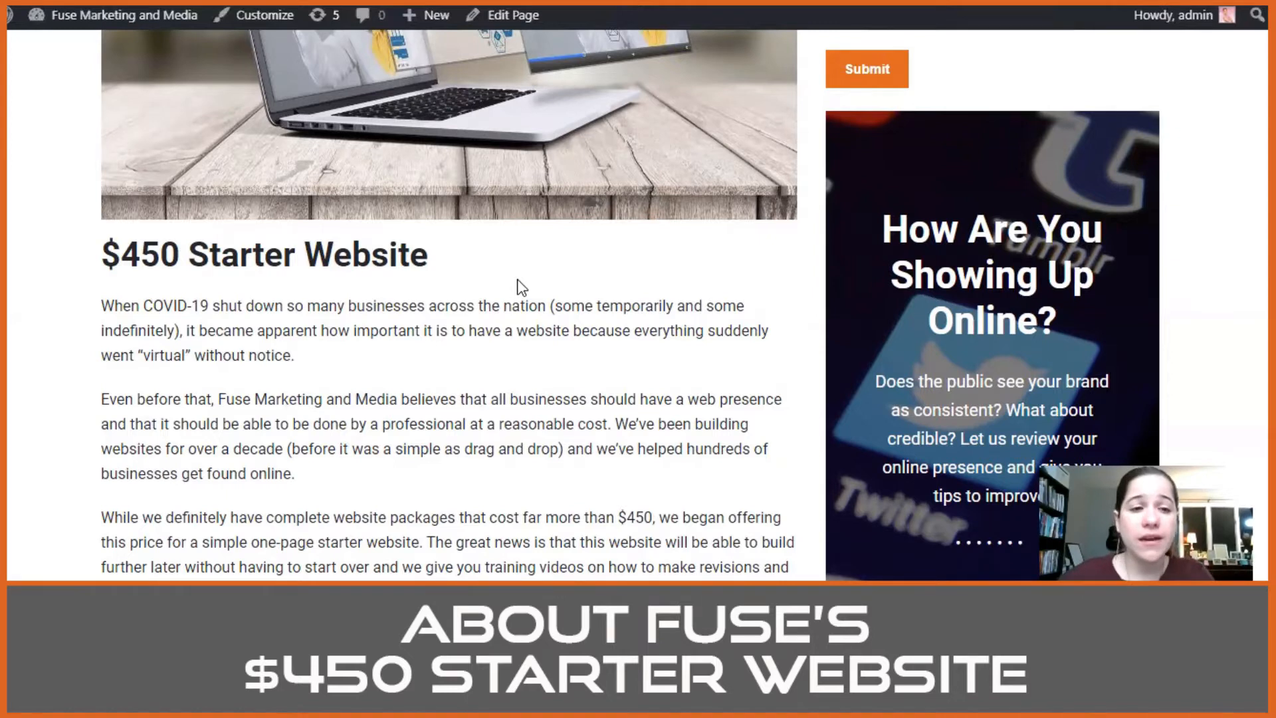
{"action": "scroll", "coordinate": [471, 318], "scroll_direction": "down", "scroll_amount": 5}
{"action": "scroll", "coordinate": [471, 311], "scroll_direction": "up", "scroll_amount": 2}
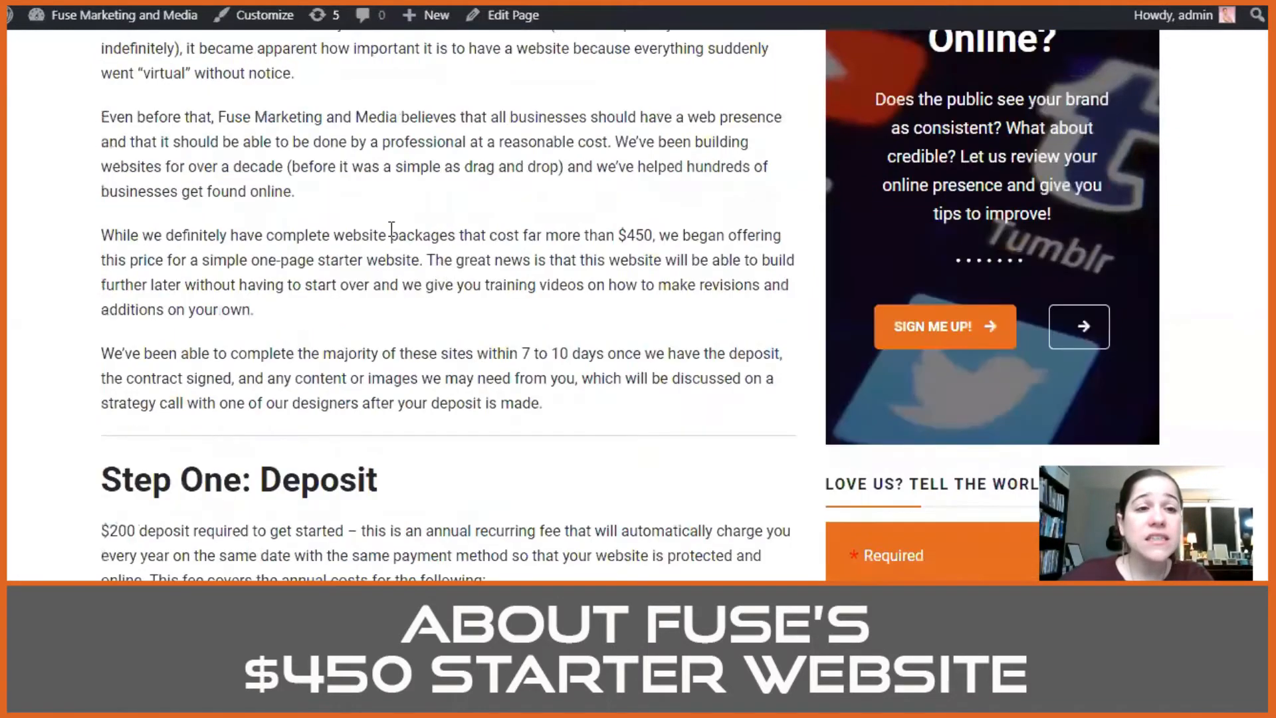
{"action": "scroll", "coordinate": [357, 372], "scroll_direction": "down", "scroll_amount": 7}
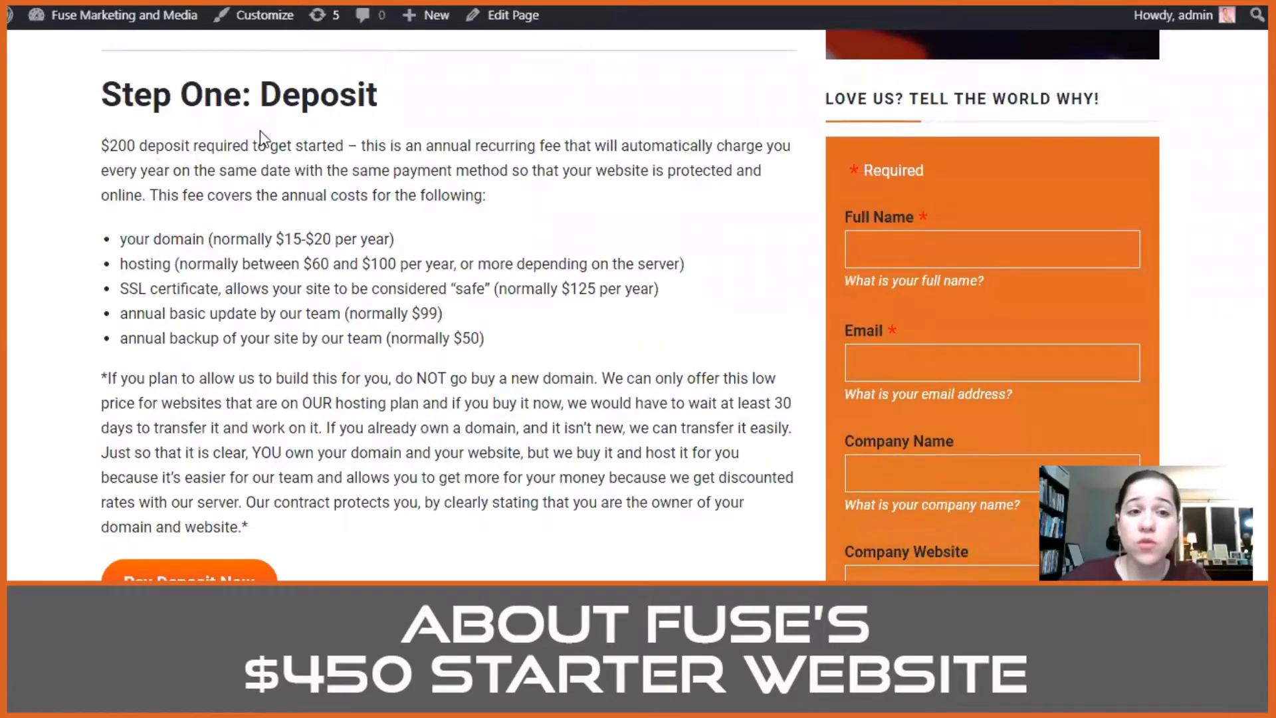
{"action": "scroll", "coordinate": [285, 192], "scroll_direction": "down", "scroll_amount": 4}
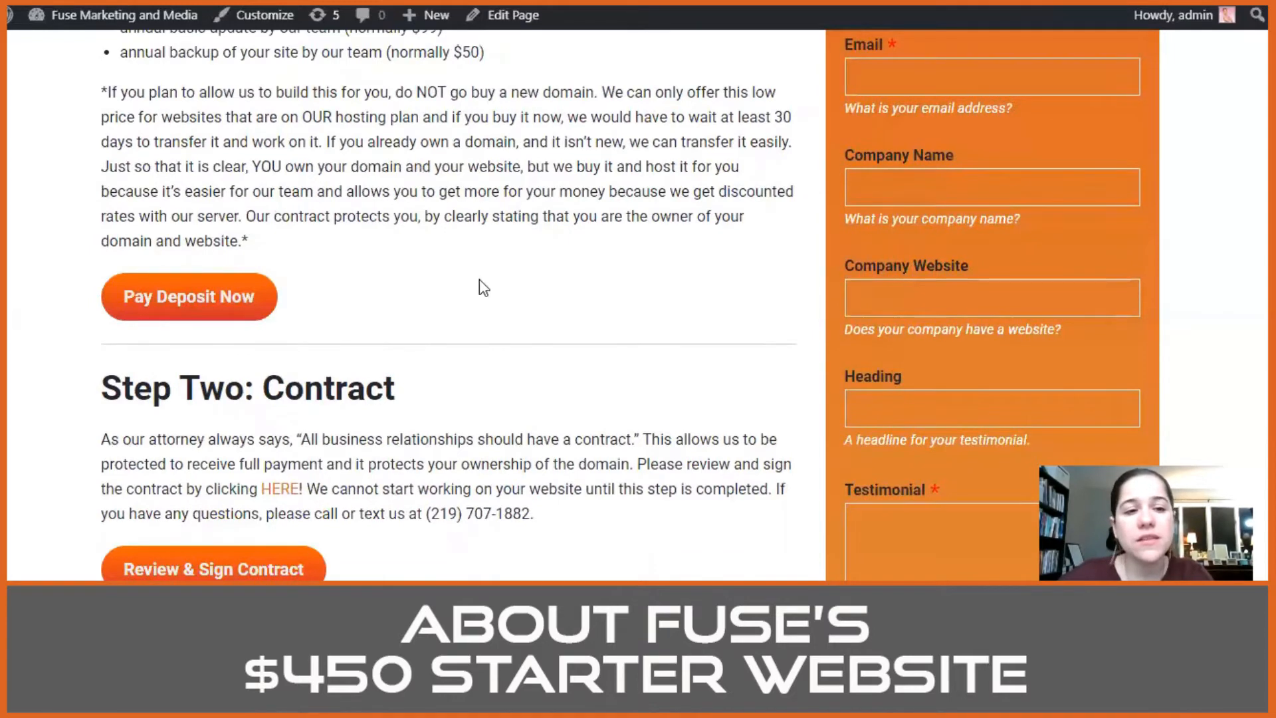
{"action": "scroll", "coordinate": [505, 289], "scroll_direction": "down", "scroll_amount": 1}
{"action": "scroll", "coordinate": [515, 295], "scroll_direction": "down", "scroll_amount": 3}
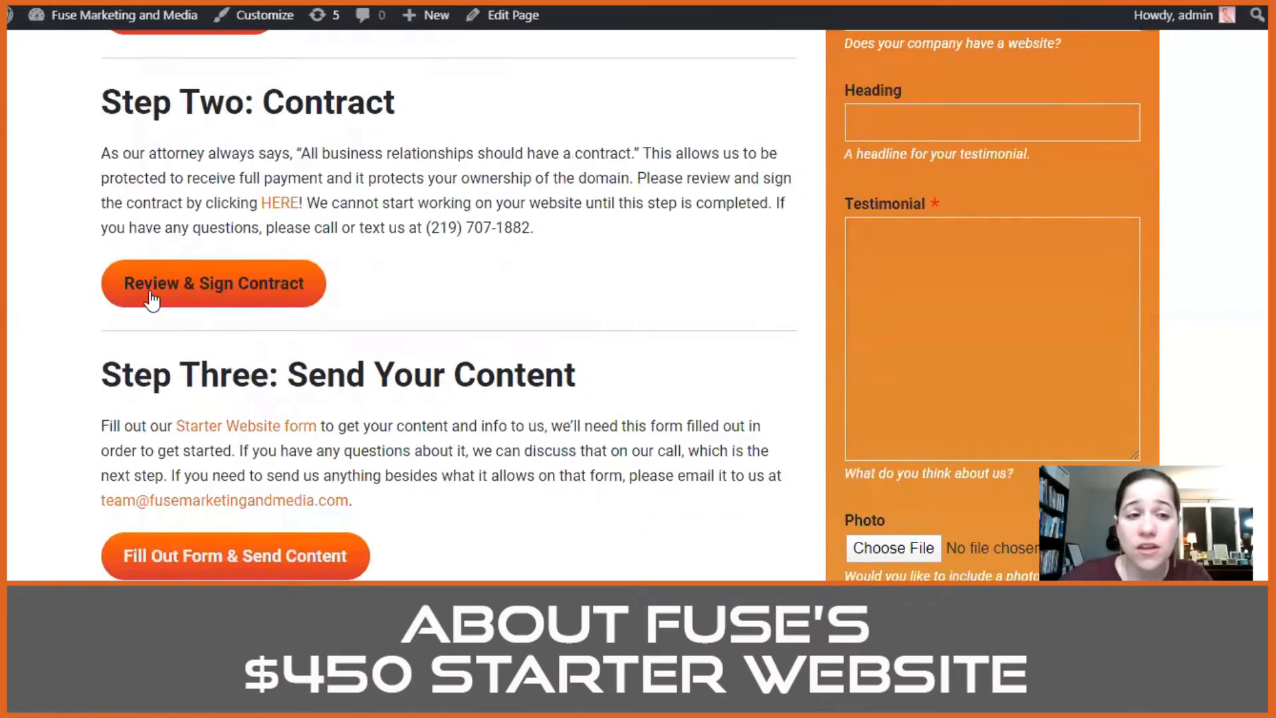
{"action": "scroll", "coordinate": [143, 293], "scroll_direction": "down", "scroll_amount": 3}
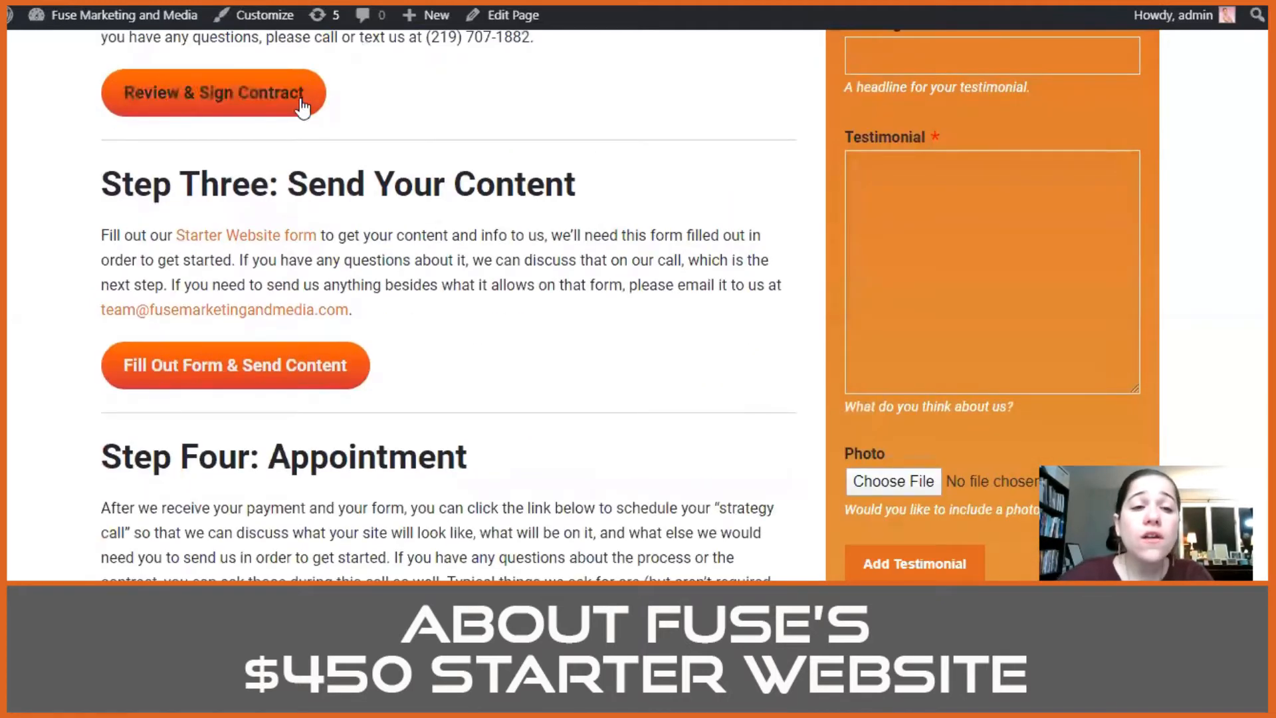
{"action": "scroll", "coordinate": [227, 340], "scroll_direction": "down", "scroll_amount": 3}
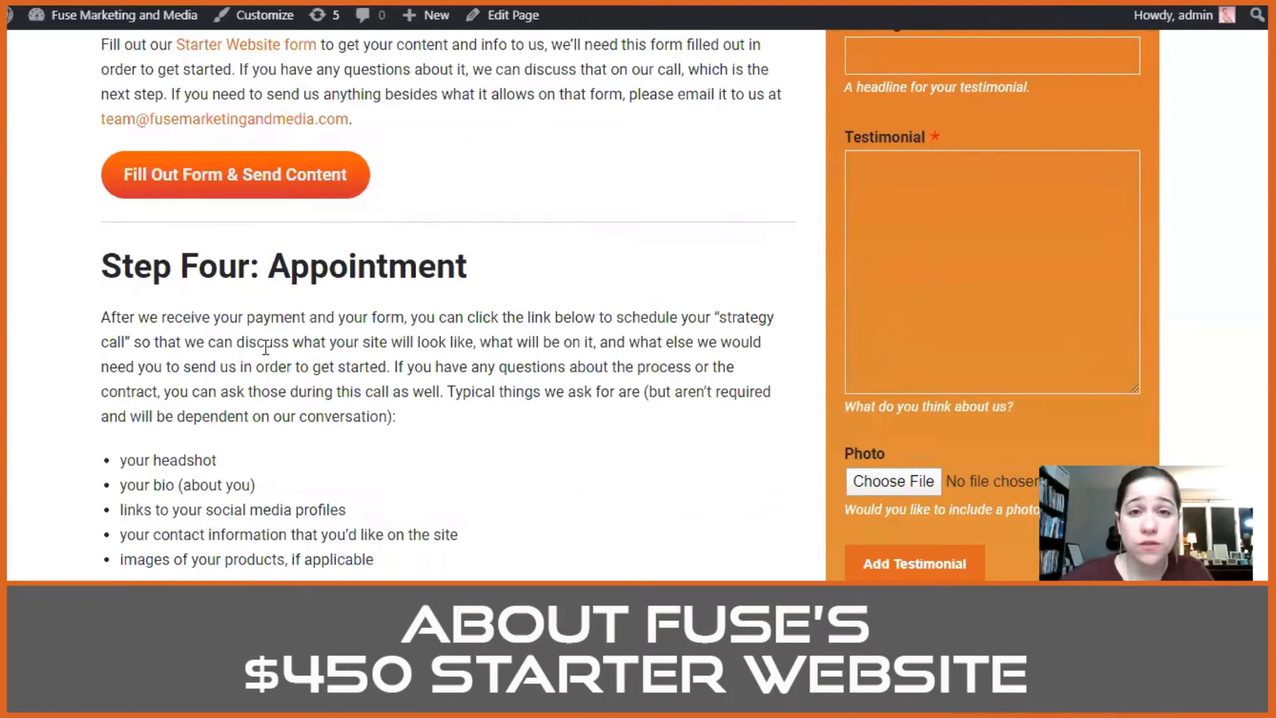
{"action": "scroll", "coordinate": [364, 292], "scroll_direction": "down", "scroll_amount": 2}
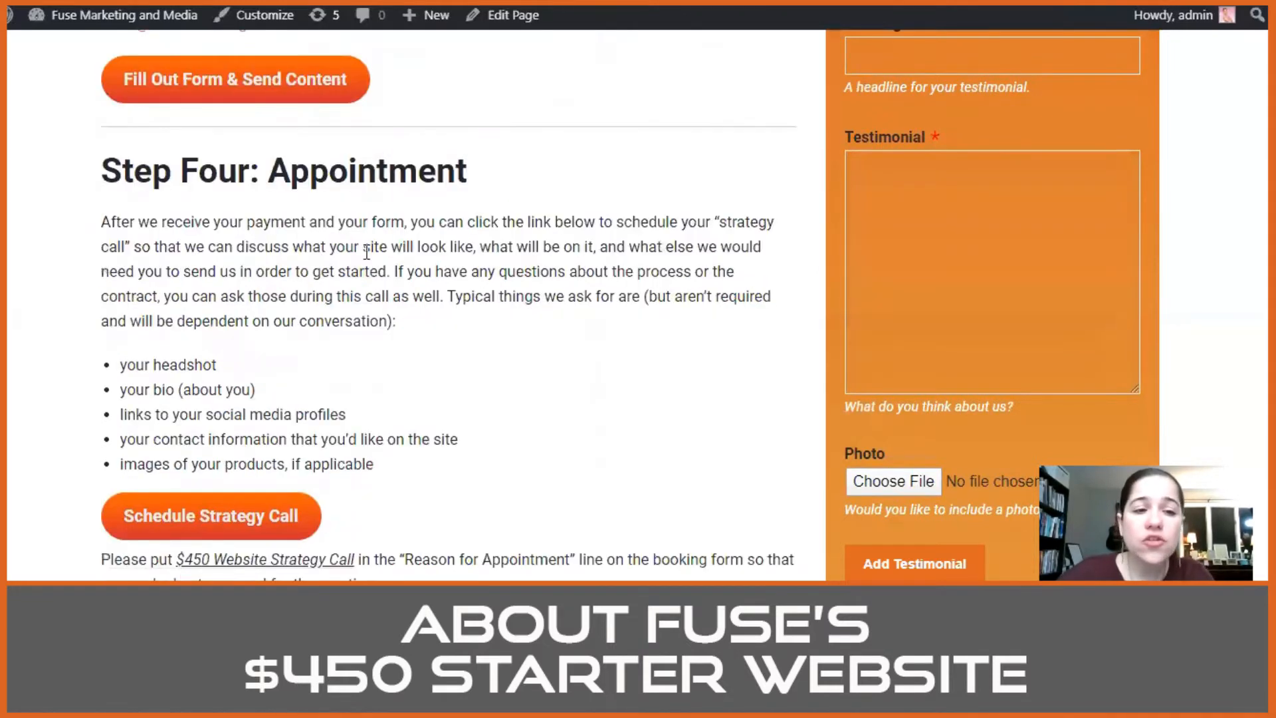
{"action": "scroll", "coordinate": [319, 300], "scroll_direction": "down", "scroll_amount": 3}
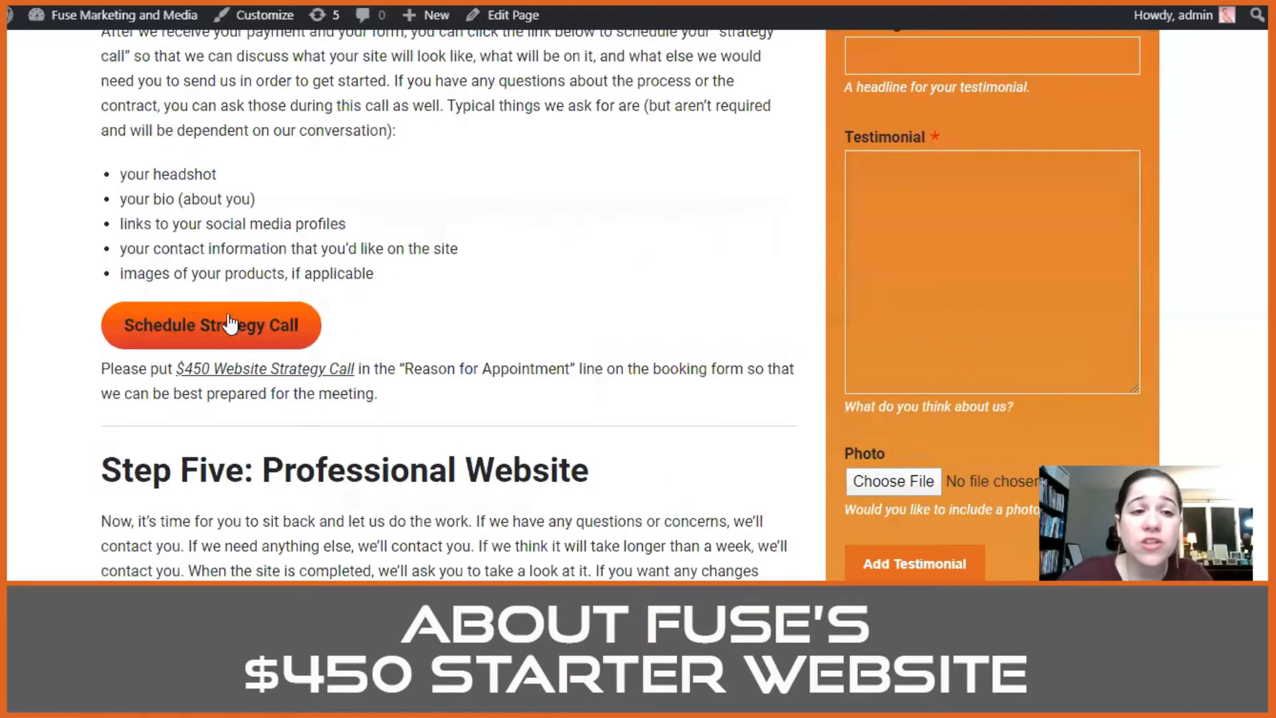
{"action": "scroll", "coordinate": [433, 209], "scroll_direction": "up", "scroll_amount": 1}
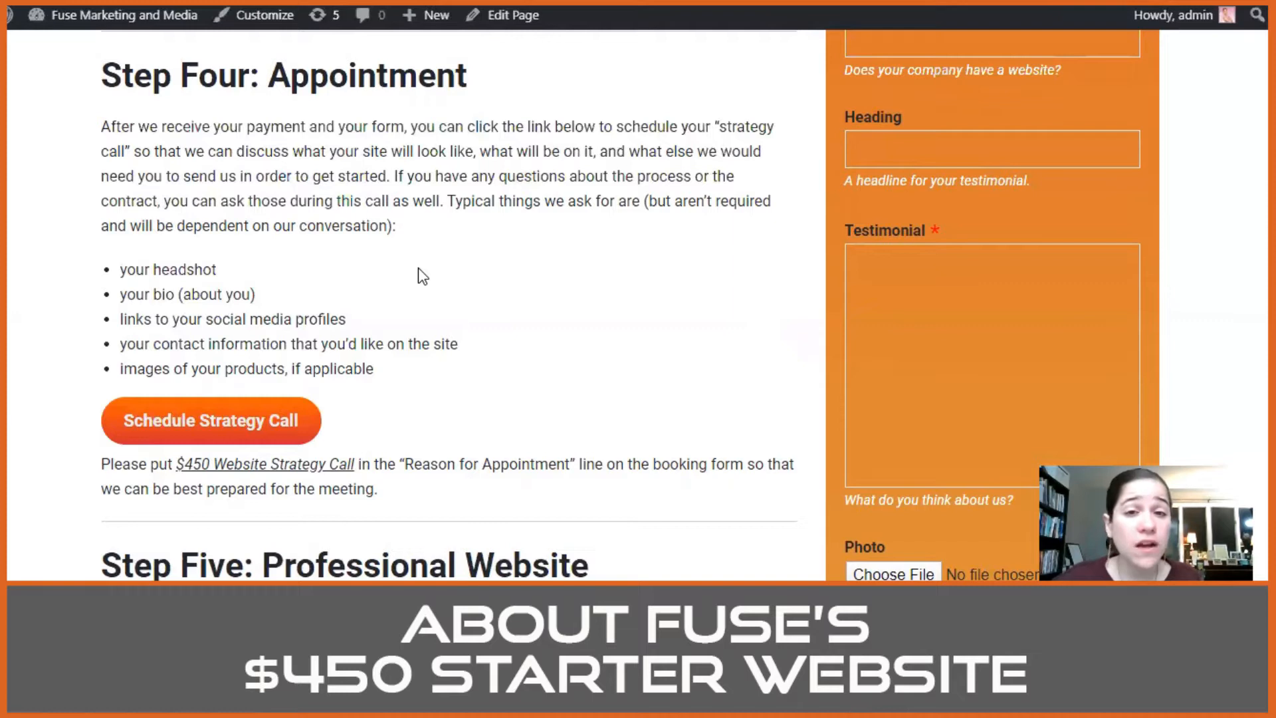
{"action": "scroll", "coordinate": [418, 269], "scroll_direction": "down", "scroll_amount": 7}
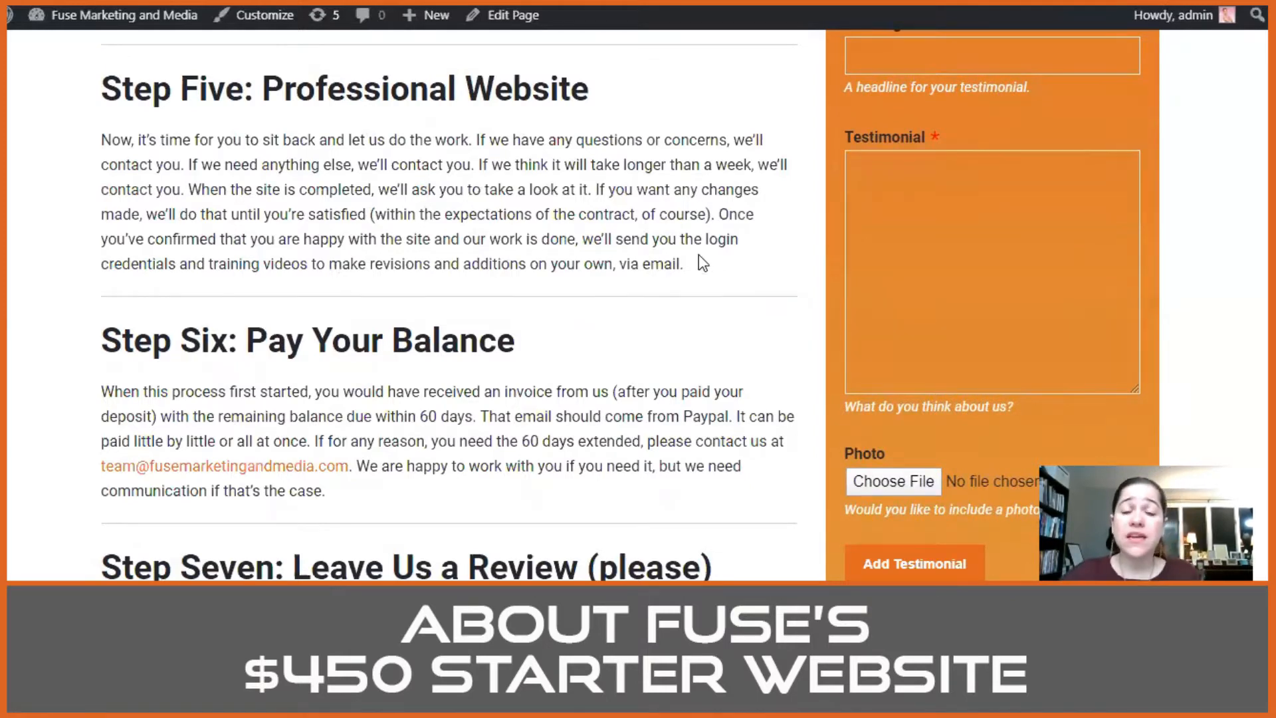
Step: Read the Step Six and Step Seven sections of the $450 Starter Website page and revisit its Step One: Deposit section
{"action": "scroll", "coordinate": [625, 210], "scroll_direction": "down", "scroll_amount": 3}
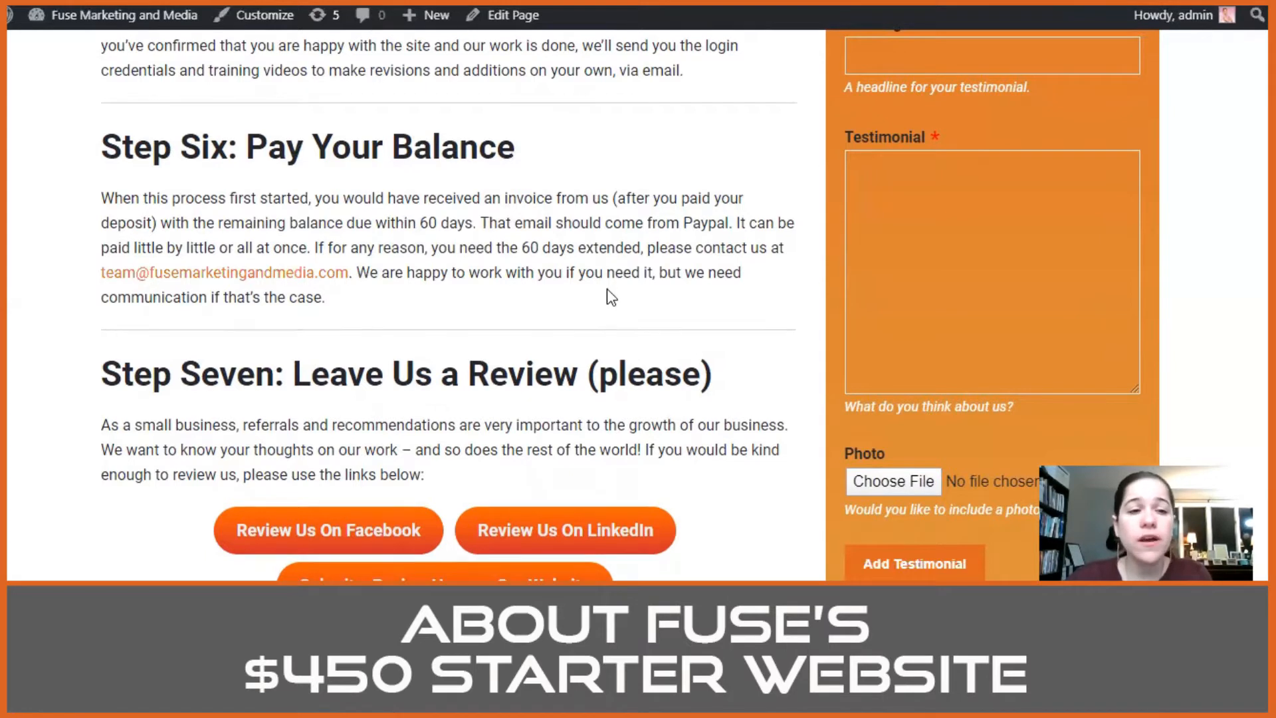
{"action": "scroll", "coordinate": [610, 293], "scroll_direction": "down", "scroll_amount": 1}
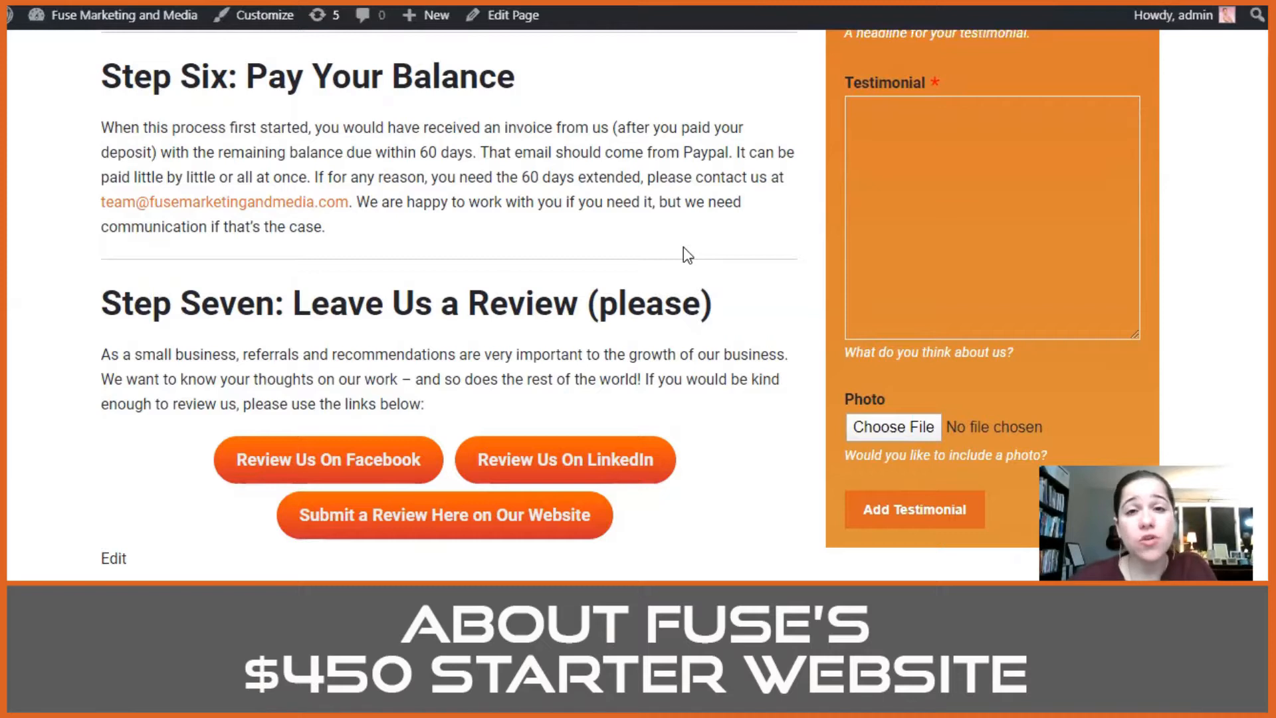
{"action": "scroll", "coordinate": [684, 246], "scroll_direction": "up", "scroll_amount": 20}
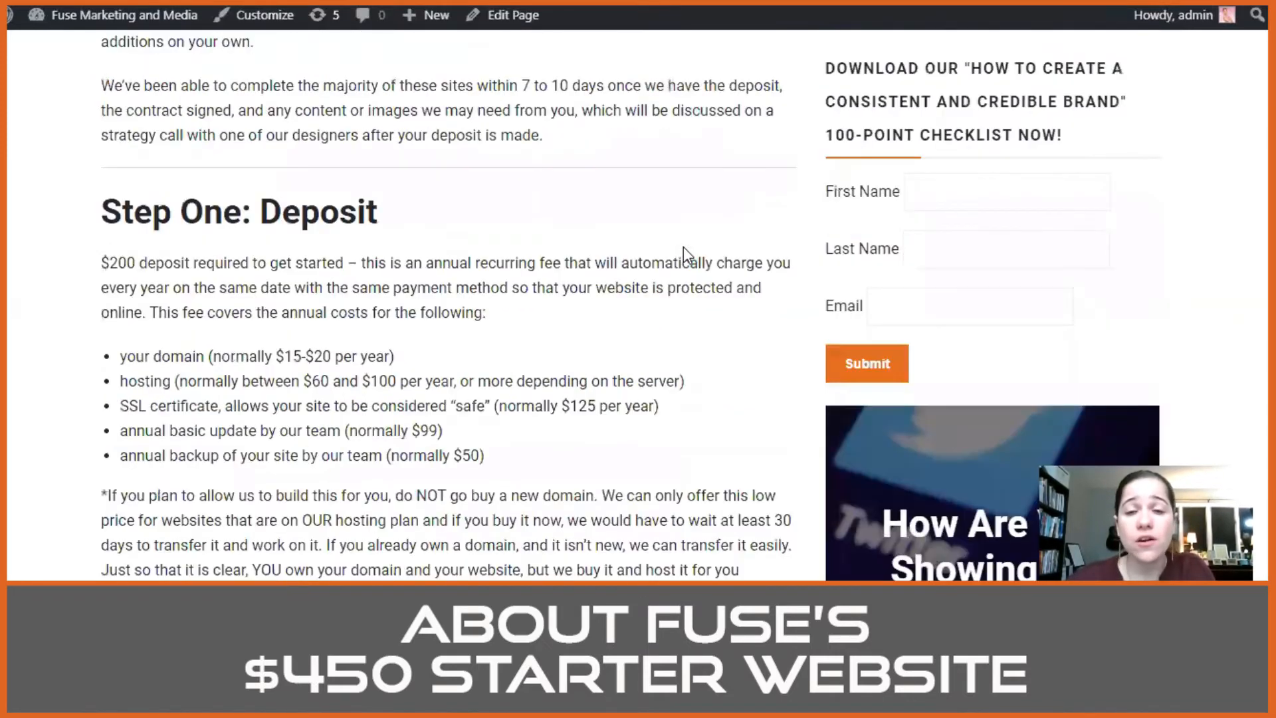
{"action": "scroll", "coordinate": [683, 246], "scroll_direction": "up", "scroll_amount": 10}
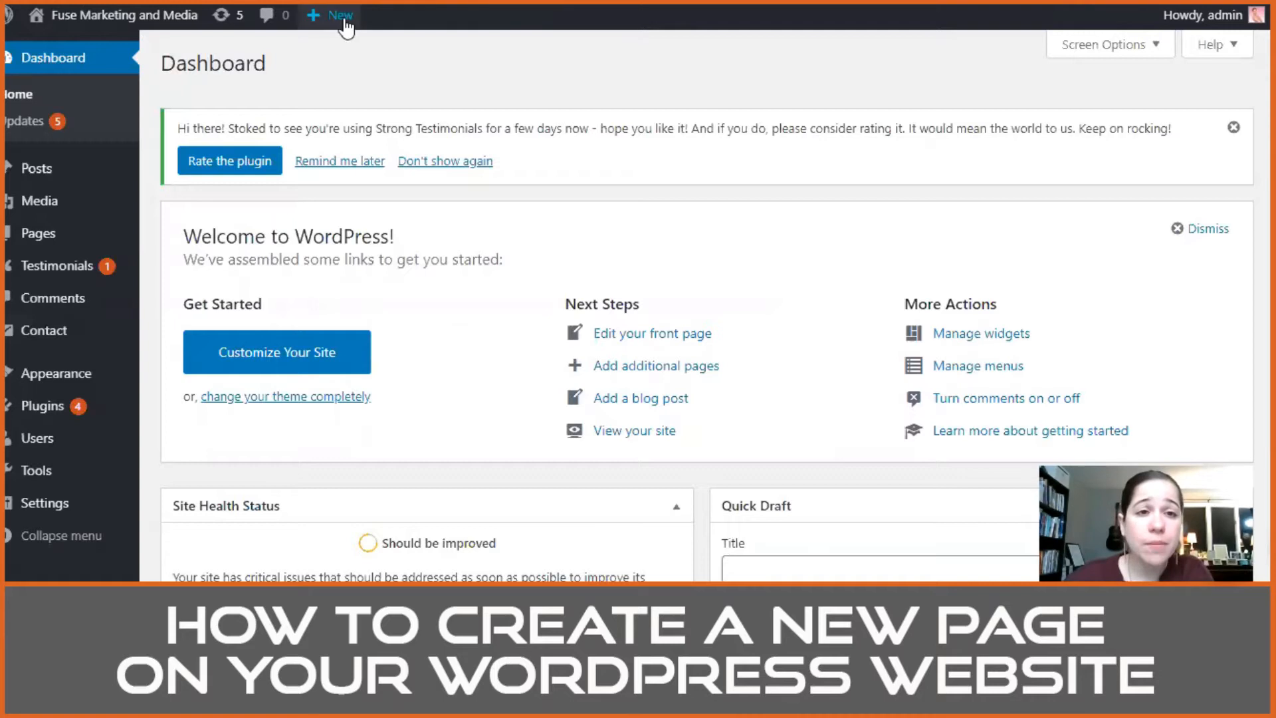
Step: Open the list of all pages in the WordPress dashboard and look through the page titles and the item count
{"action": "mouse_move", "coordinate": [344, 24]}
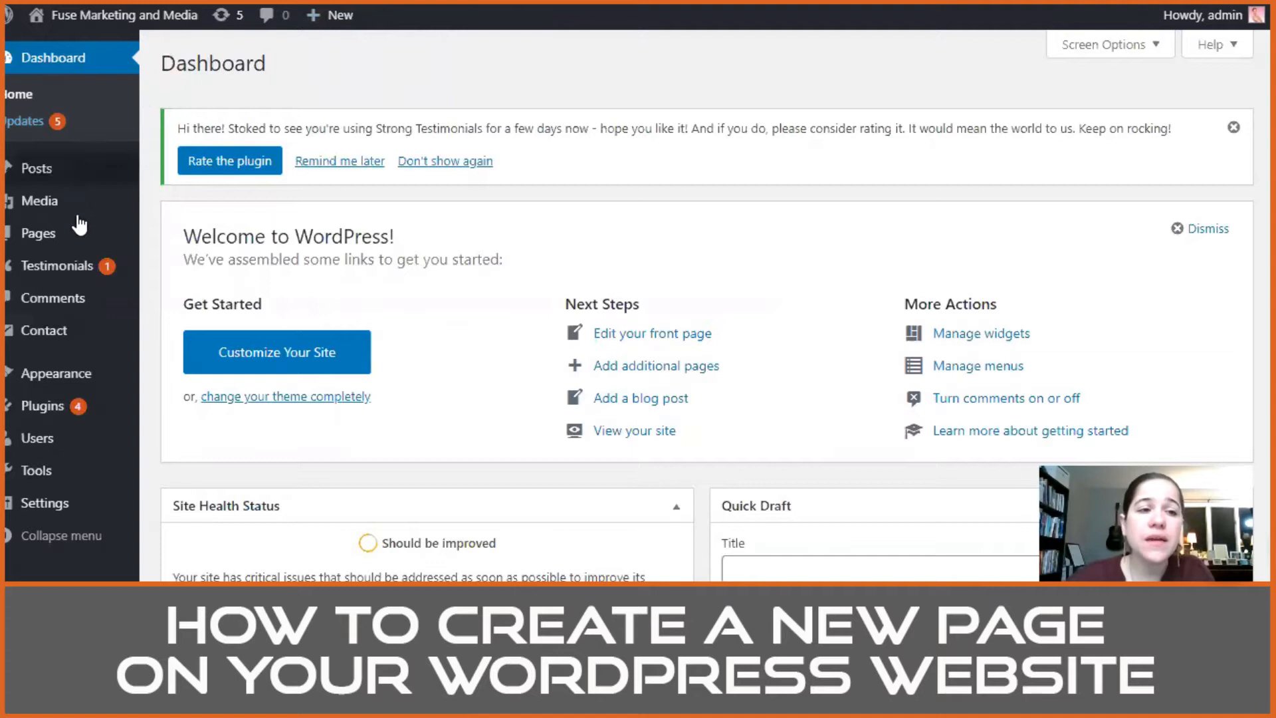
{"action": "mouse_move", "coordinate": [67, 241]}
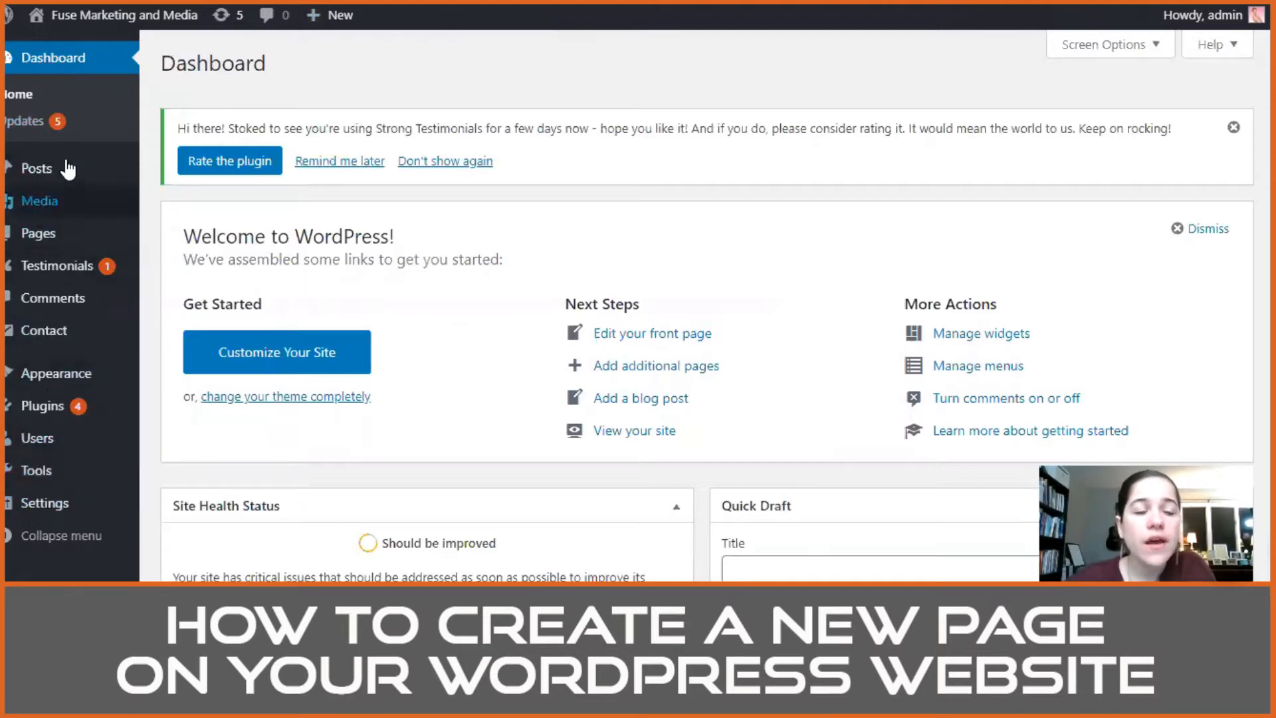
{"action": "left_click", "coordinate": [63, 236]}
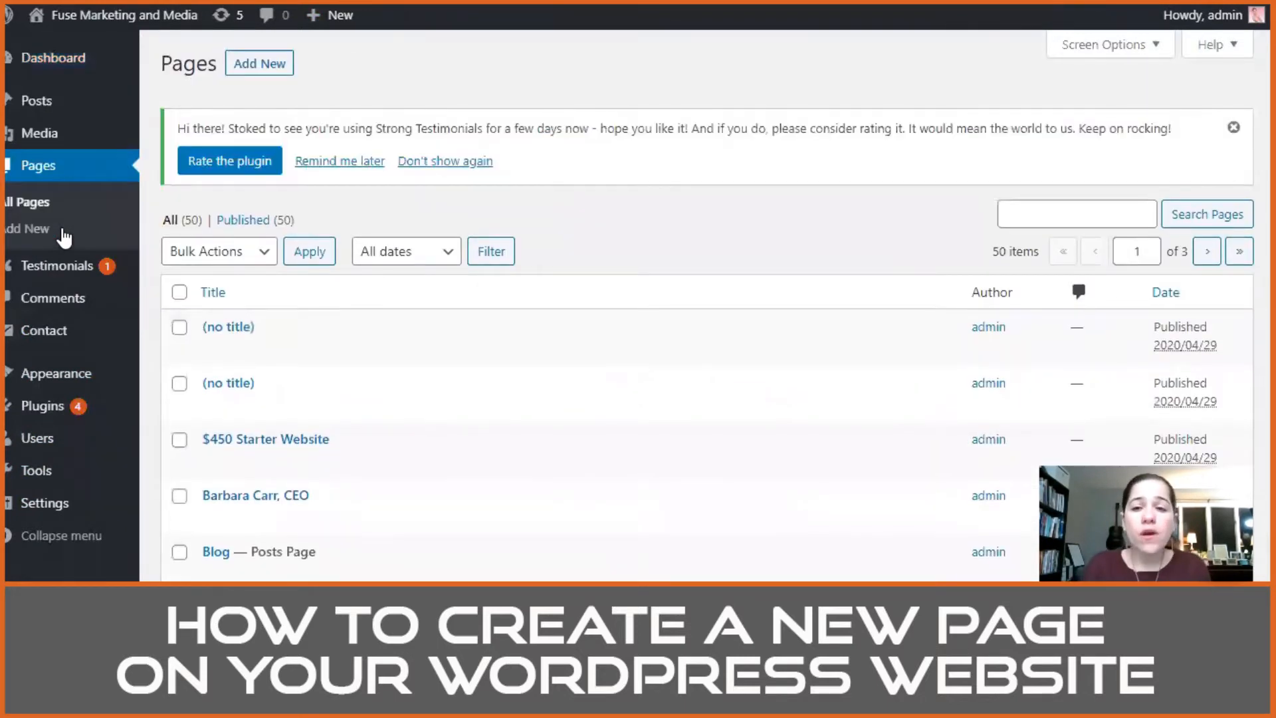
{"action": "scroll", "coordinate": [571, 286], "scroll_direction": "down", "scroll_amount": 3}
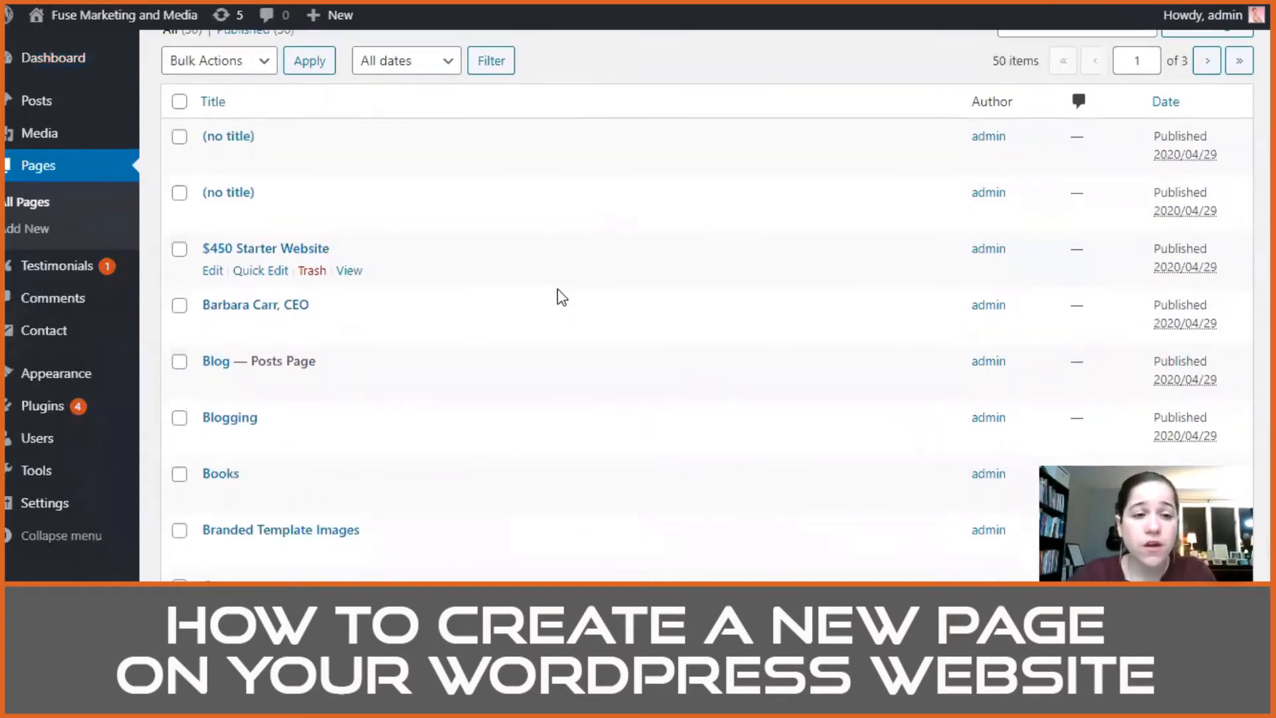
{"action": "scroll", "coordinate": [370, 270], "scroll_direction": "down", "scroll_amount": 6}
{"action": "scroll", "coordinate": [370, 279], "scroll_direction": "up", "scroll_amount": 9}
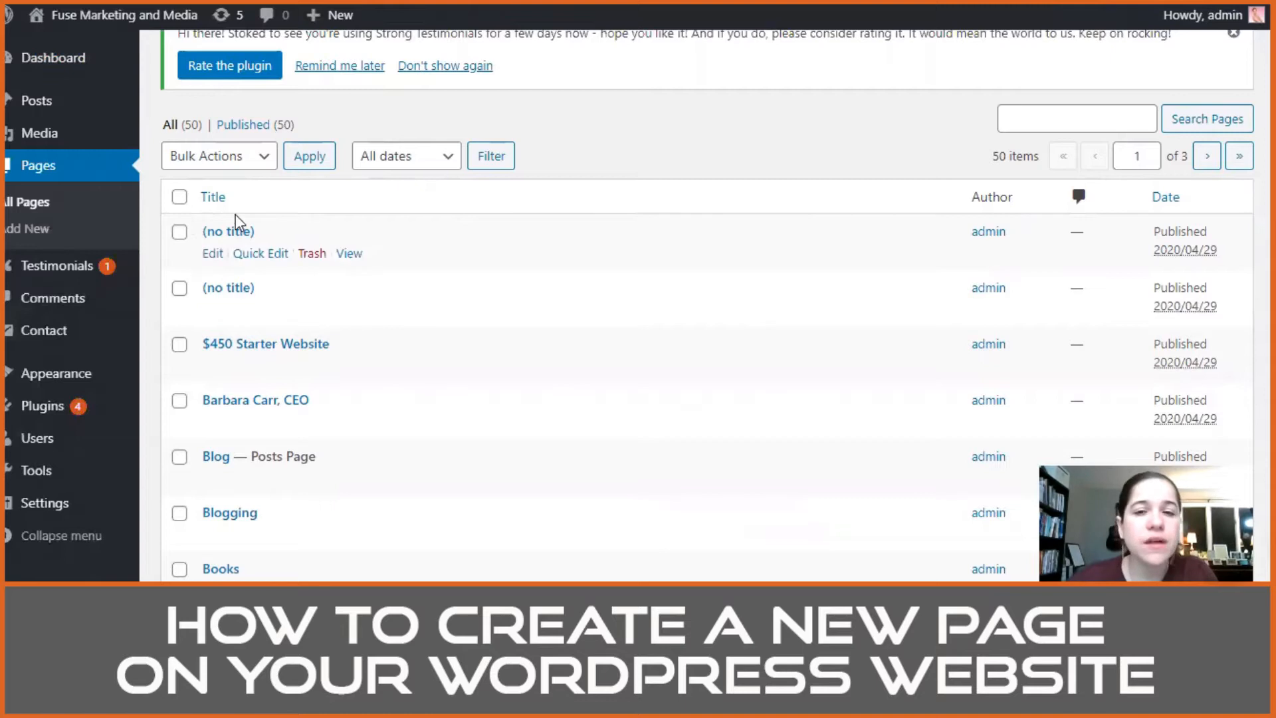
{"action": "scroll", "coordinate": [363, 293], "scroll_direction": "down", "scroll_amount": 3}
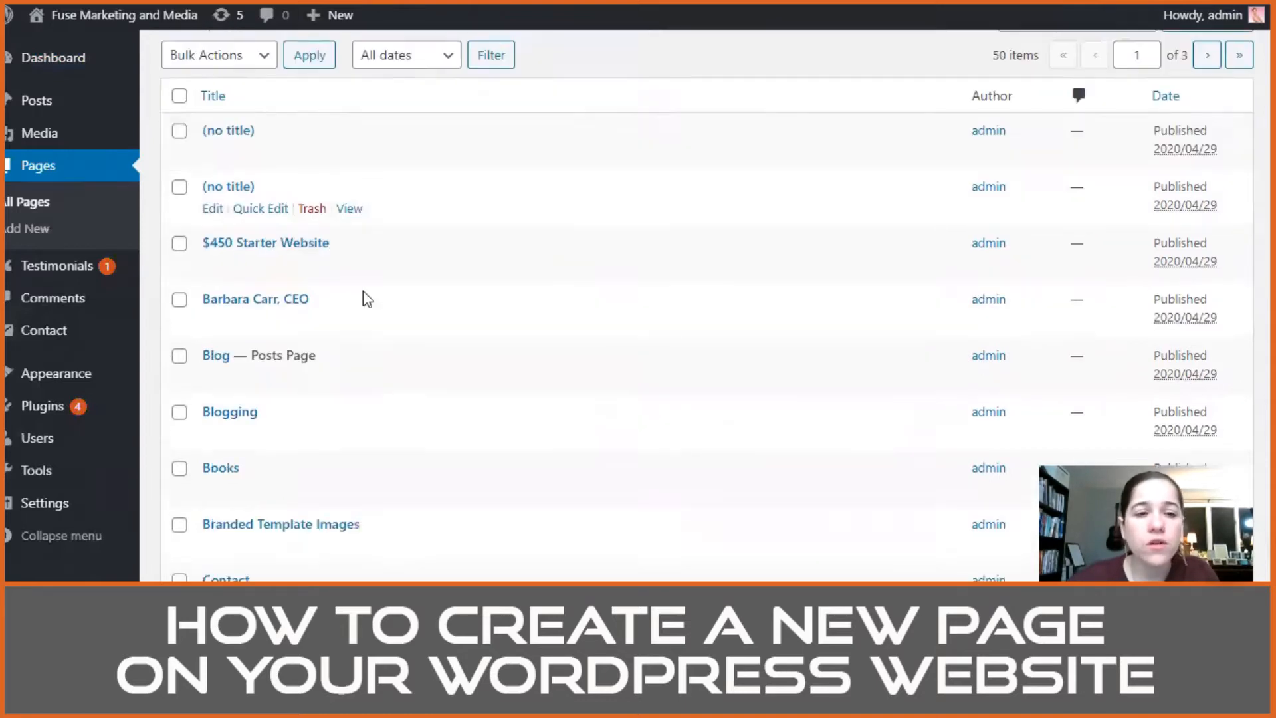
{"action": "scroll", "coordinate": [384, 206], "scroll_direction": "down", "scroll_amount": 3}
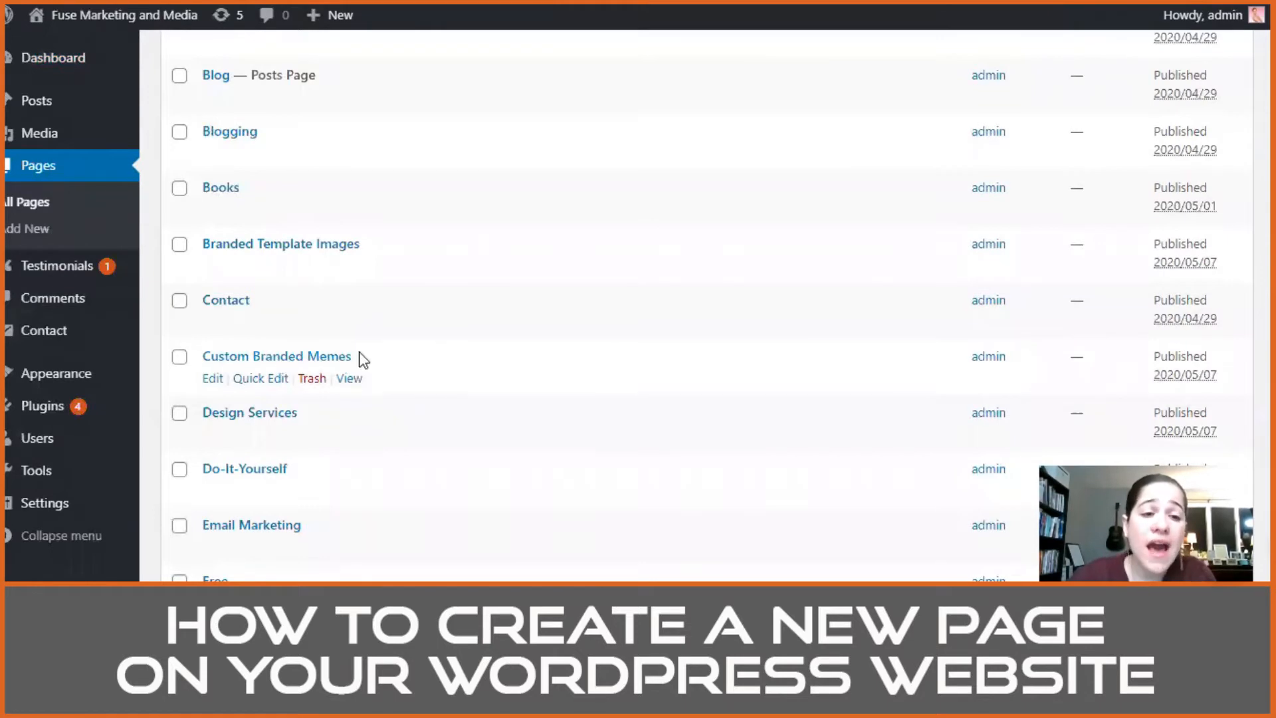
{"action": "scroll", "coordinate": [641, 331], "scroll_direction": "down", "scroll_amount": 7}
{"action": "scroll", "coordinate": [831, 276], "scroll_direction": "up", "scroll_amount": 8}
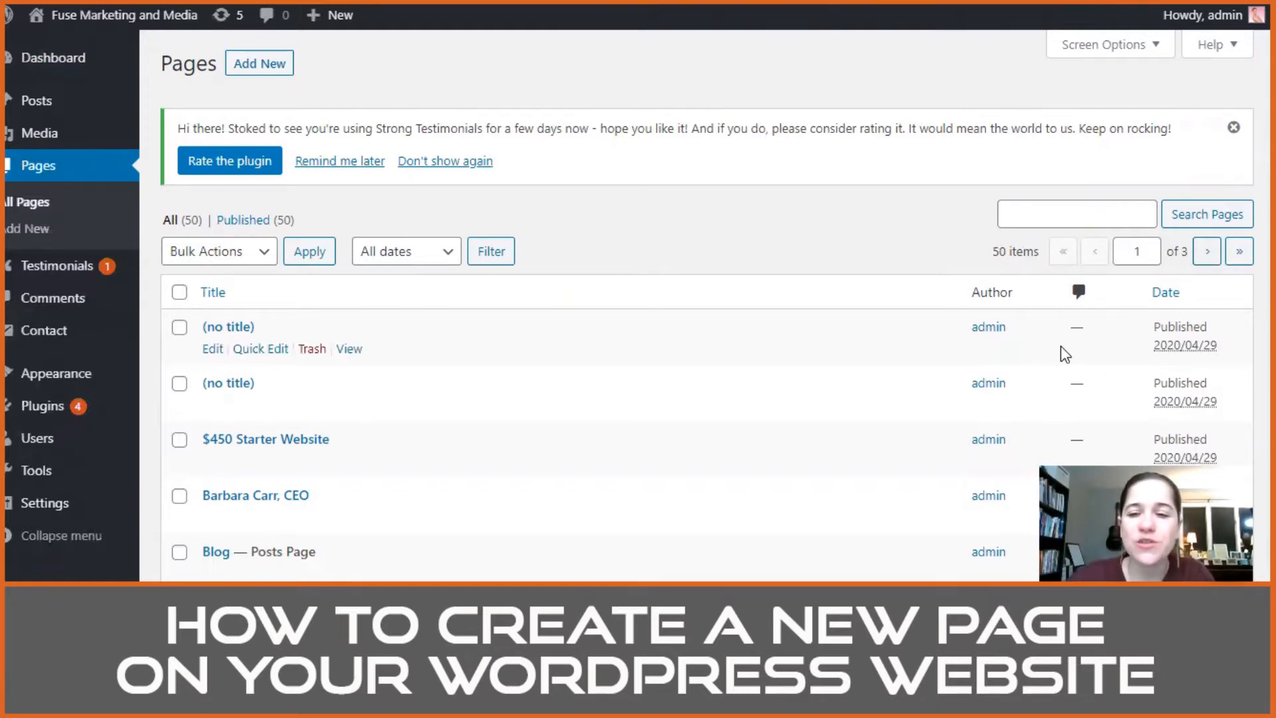
{"action": "left_click_drag", "start_coordinate": [1039, 251], "coordinate": [996, 248]}
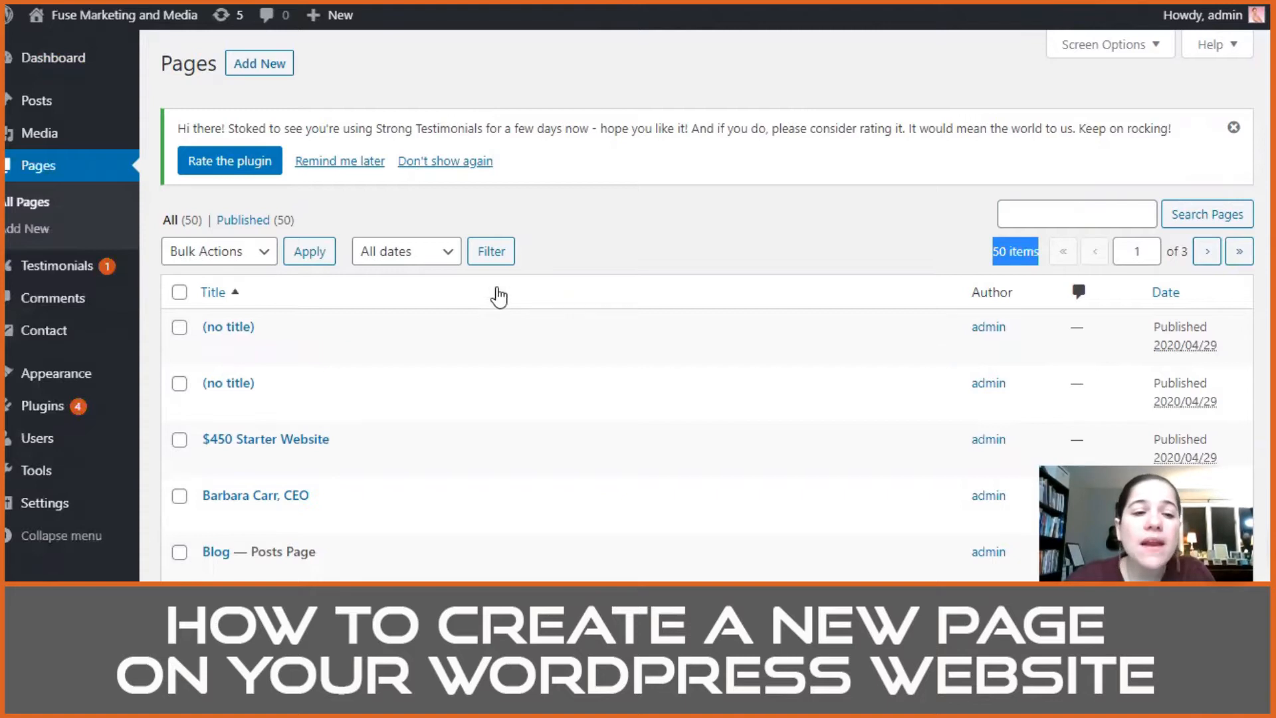
Step: Search the pages for the CFO's first name, open the CFO's page for editing and dismiss the block editor welcome guide
{"action": "left_click", "coordinate": [1076, 215]}
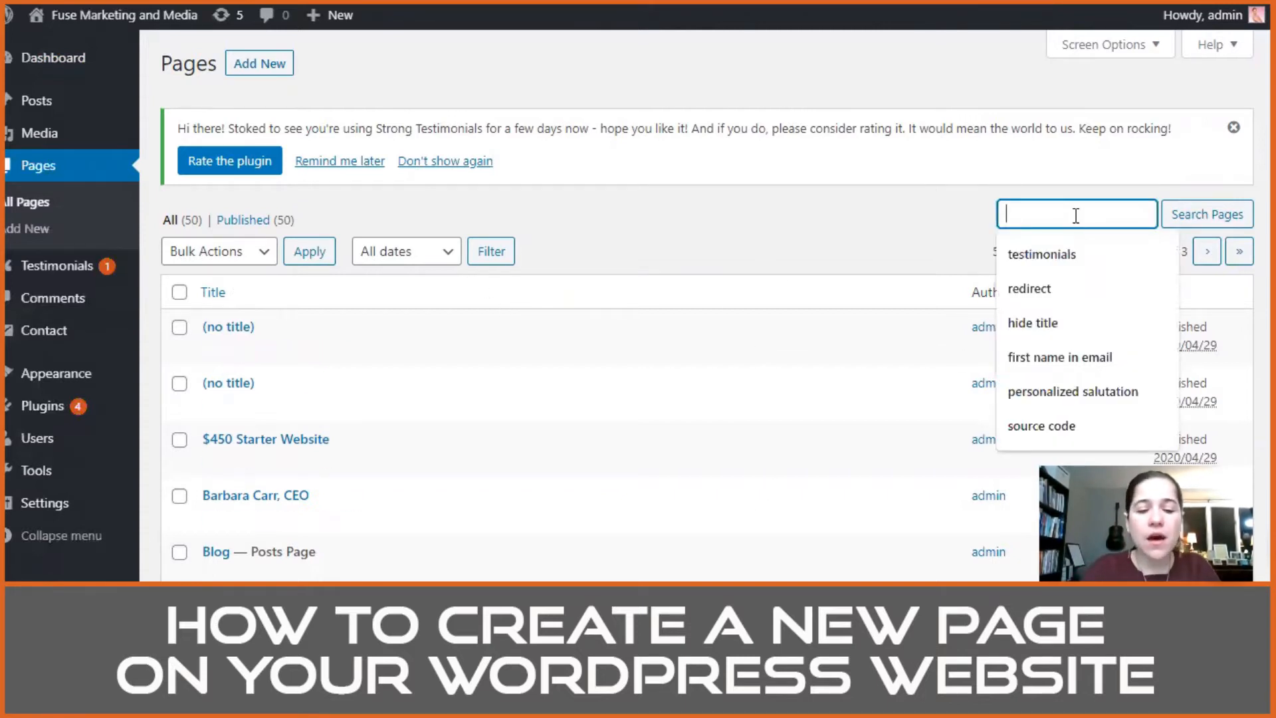
{"action": "type", "text": "marcelino"}
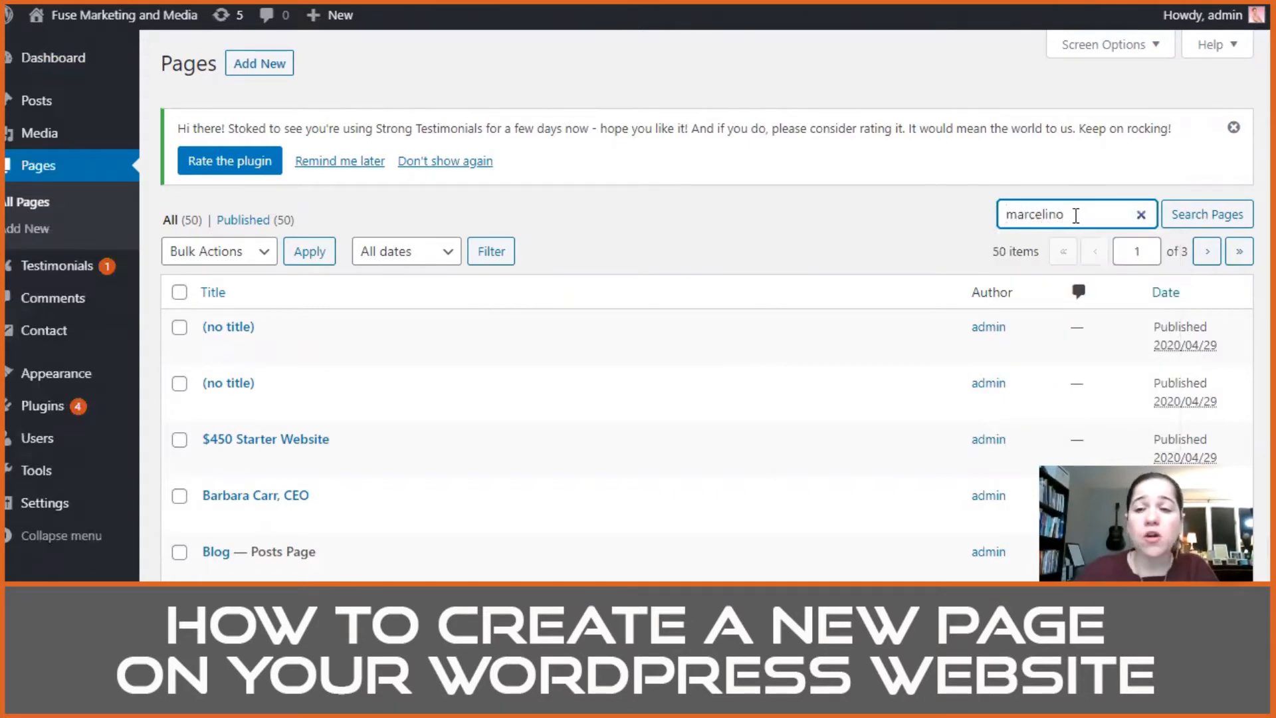
{"action": "left_click", "coordinate": [1200, 222]}
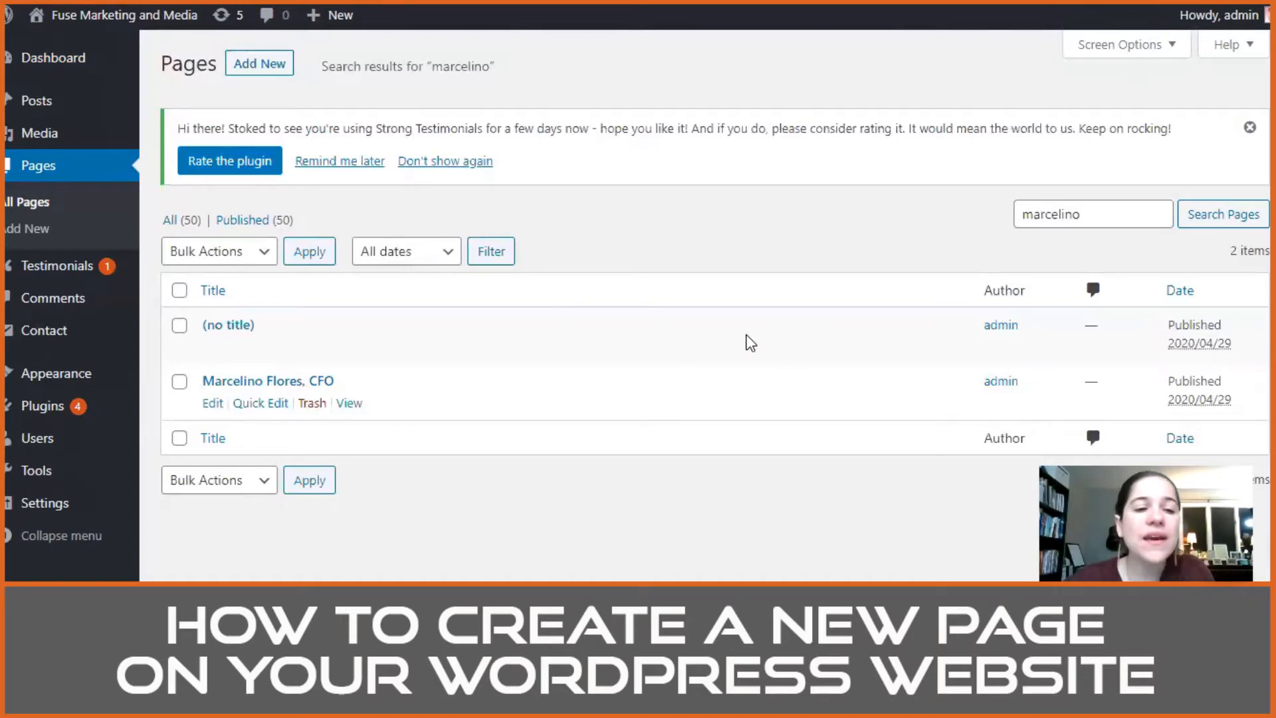
{"action": "key", "text": "Tab"}
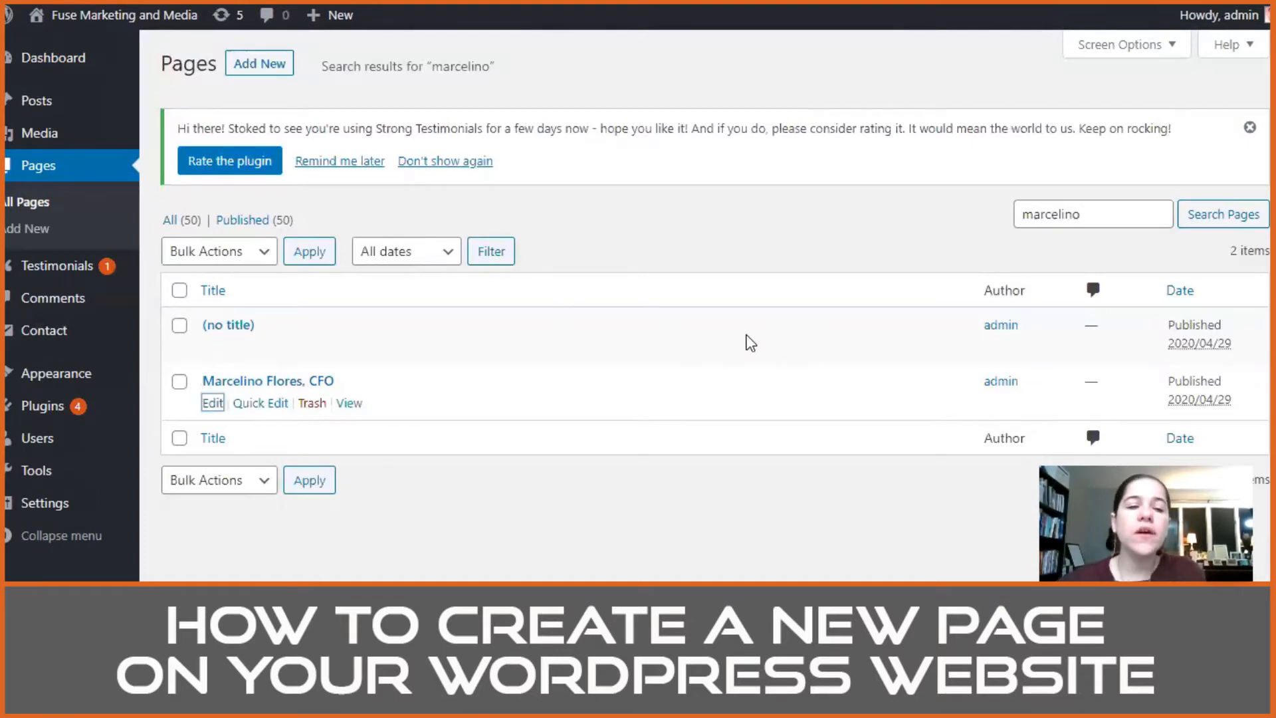
{"action": "key", "text": "Return"}
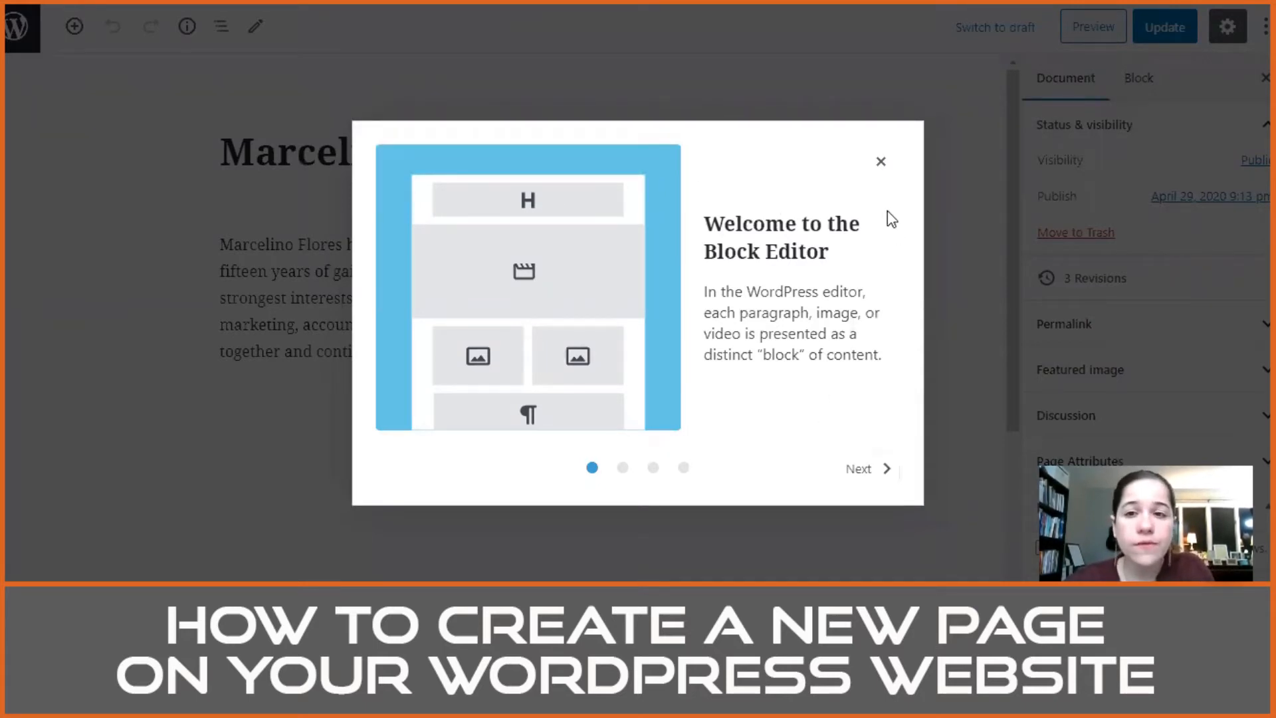
{"action": "left_click", "coordinate": [880, 161]}
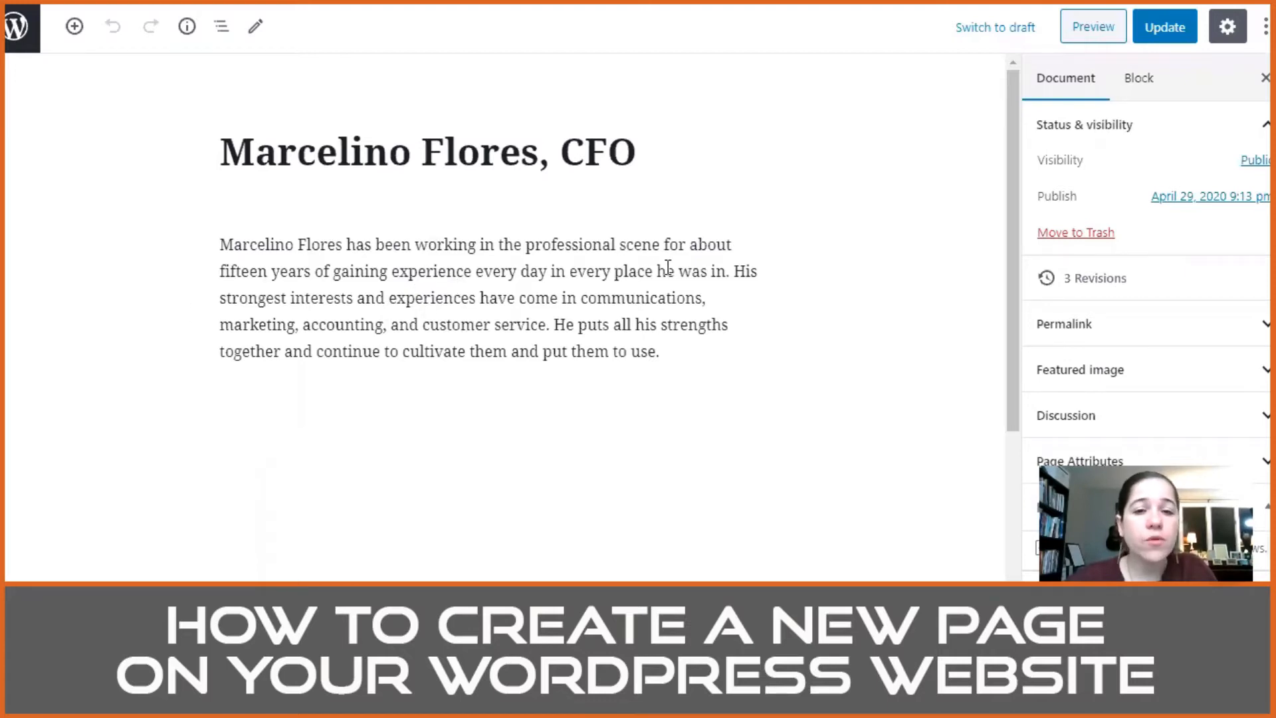
Step: Replace "fifteen" with "15" in the CFO's biography paragraph and update the page
{"action": "double_click", "coordinate": [228, 274]}
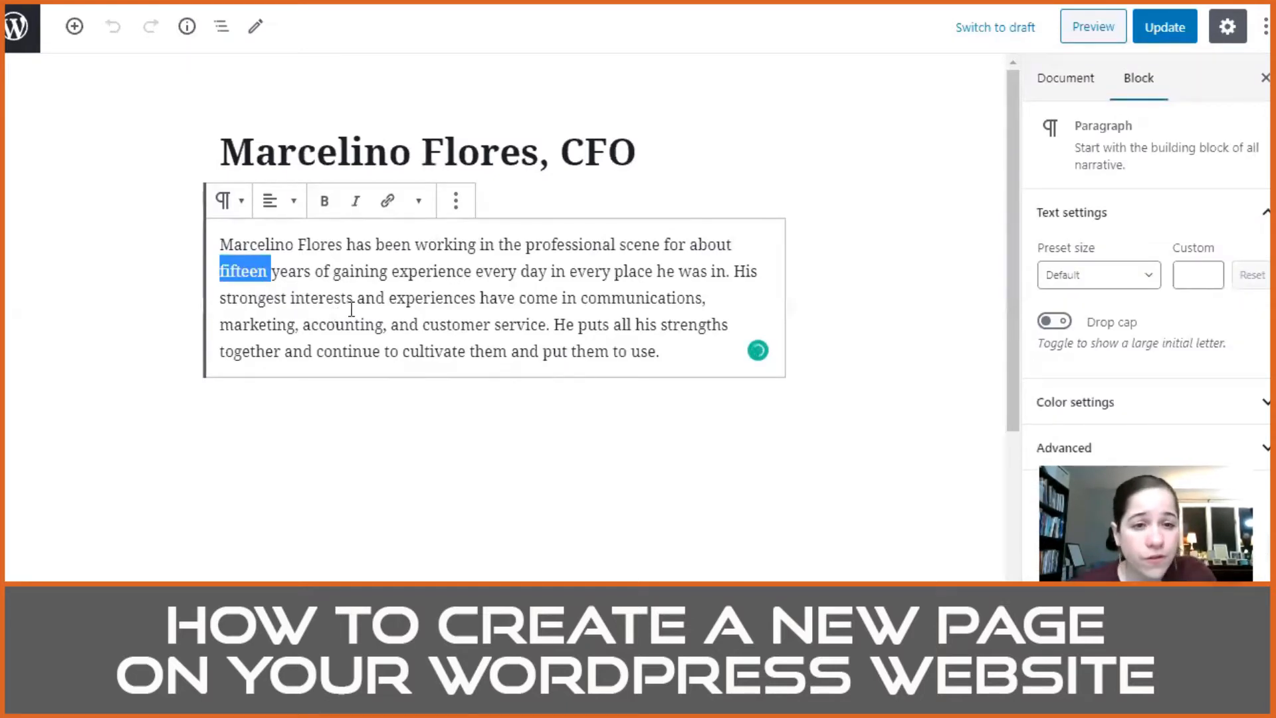
{"action": "left_click", "coordinate": [351, 299]}
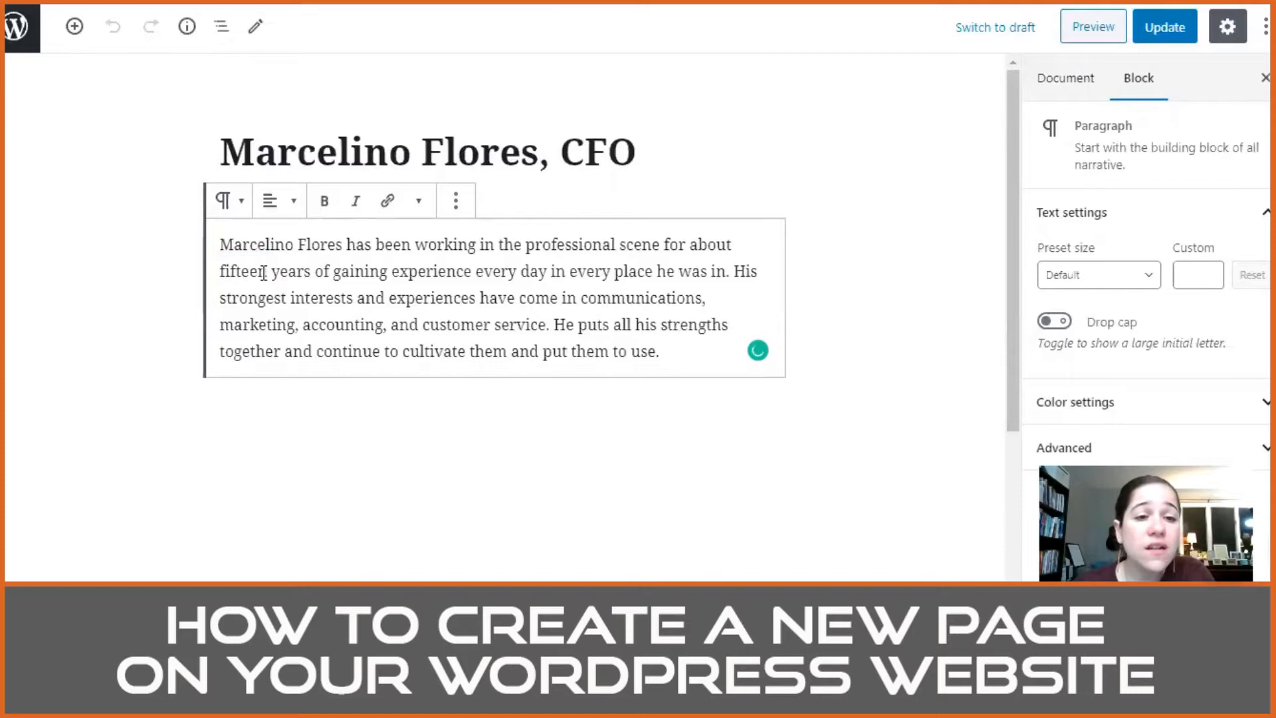
{"action": "left_click_drag", "start_coordinate": [267, 271], "coordinate": [224, 268]}
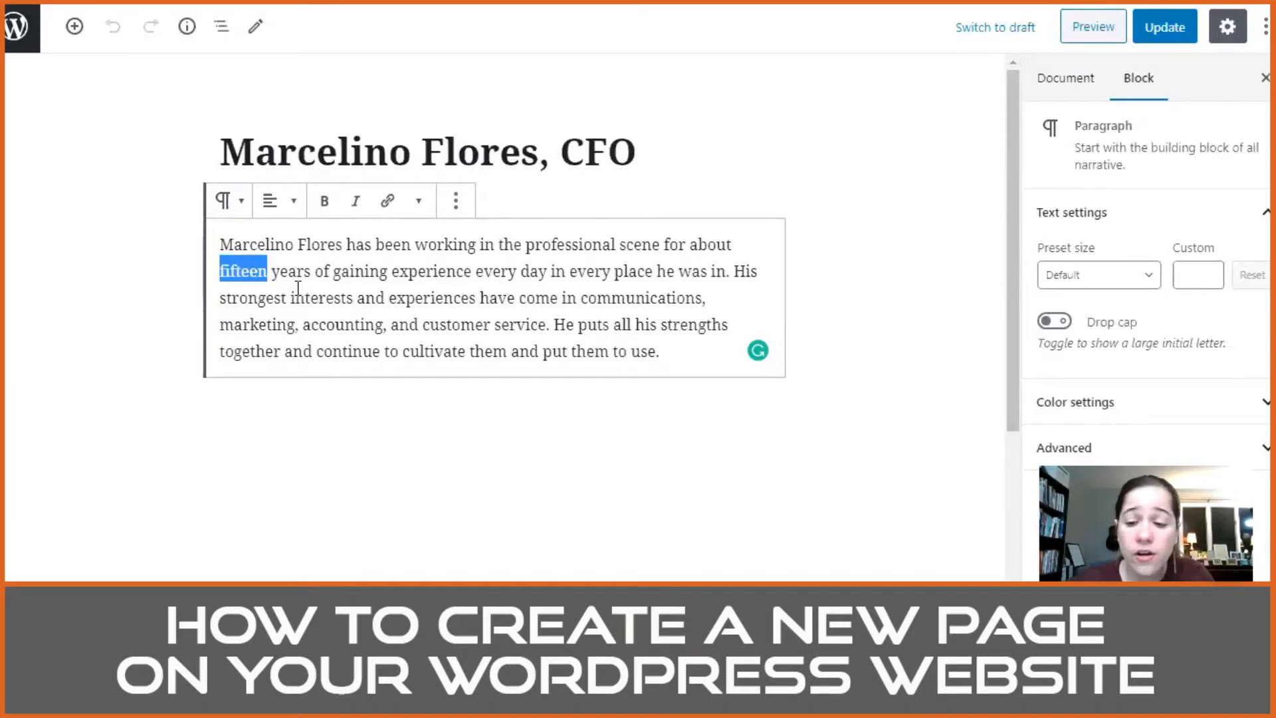
{"action": "type", "text": "15"}
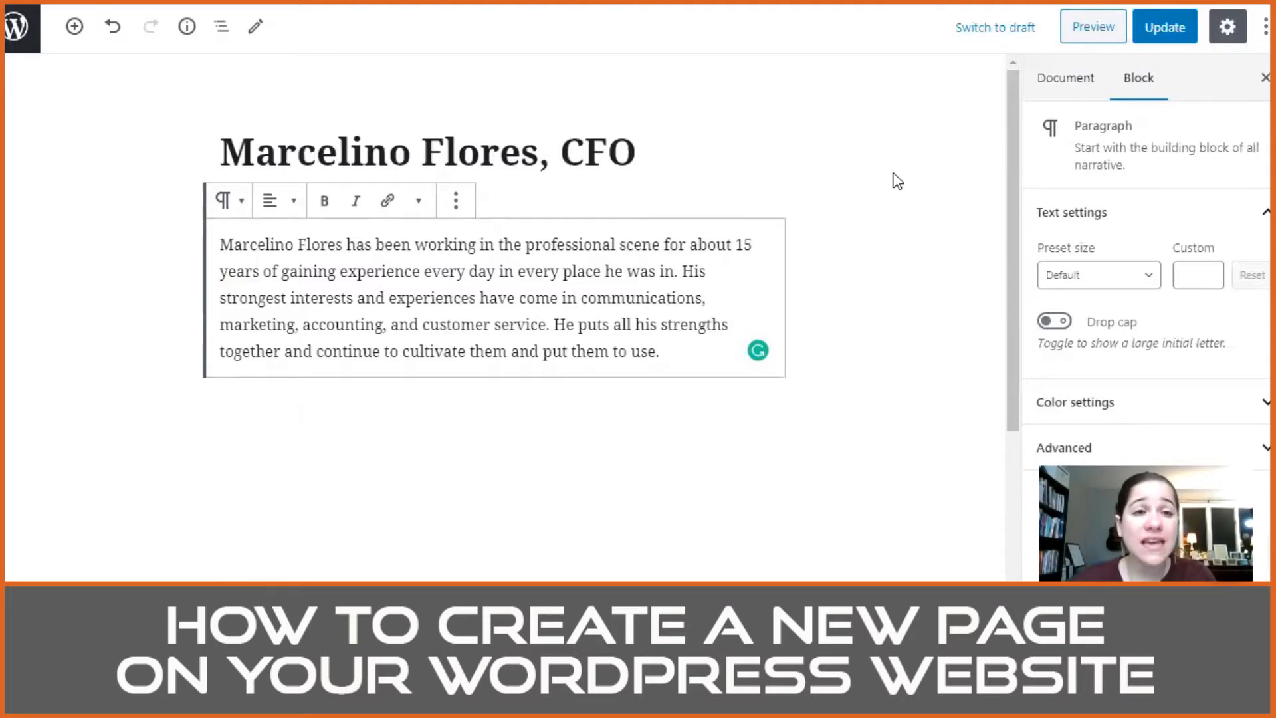
{"action": "left_click", "coordinate": [1167, 33]}
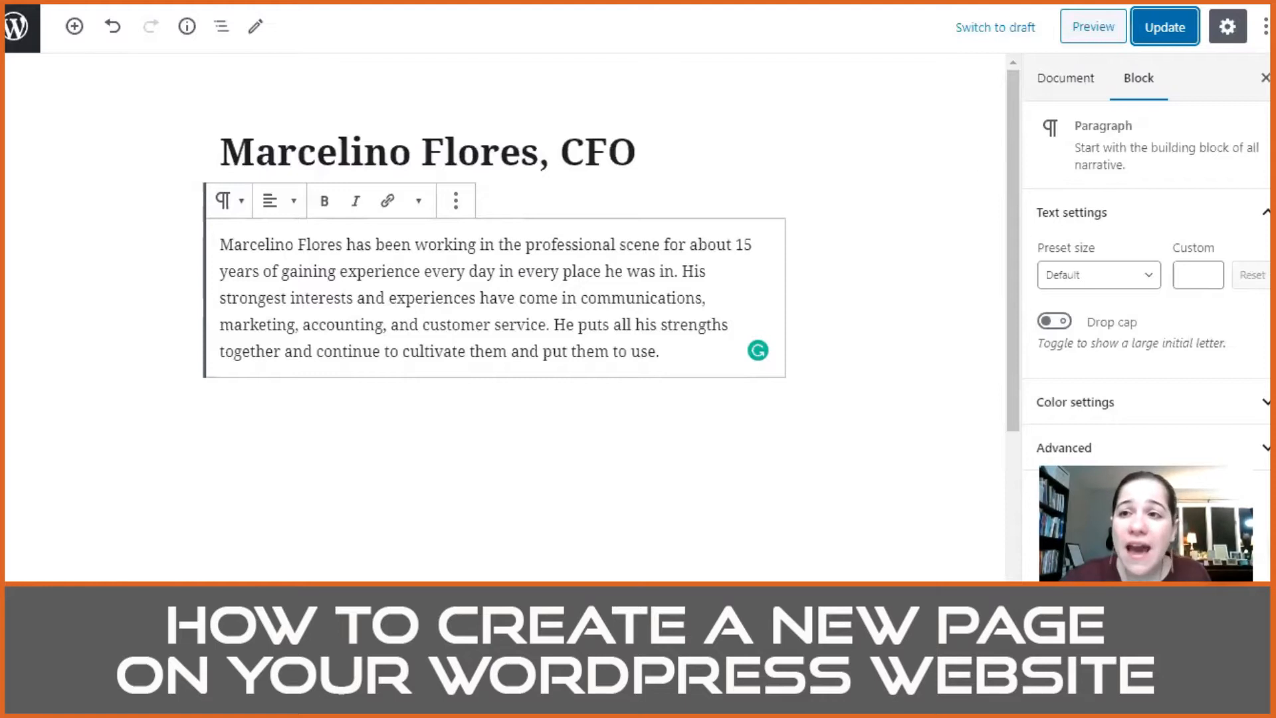
Step: Look over the updated CFO page in the editor and check the editor's additional view, editor and tool options
{"action": "scroll", "coordinate": [808, 203], "scroll_direction": "down", "scroll_amount": 2}
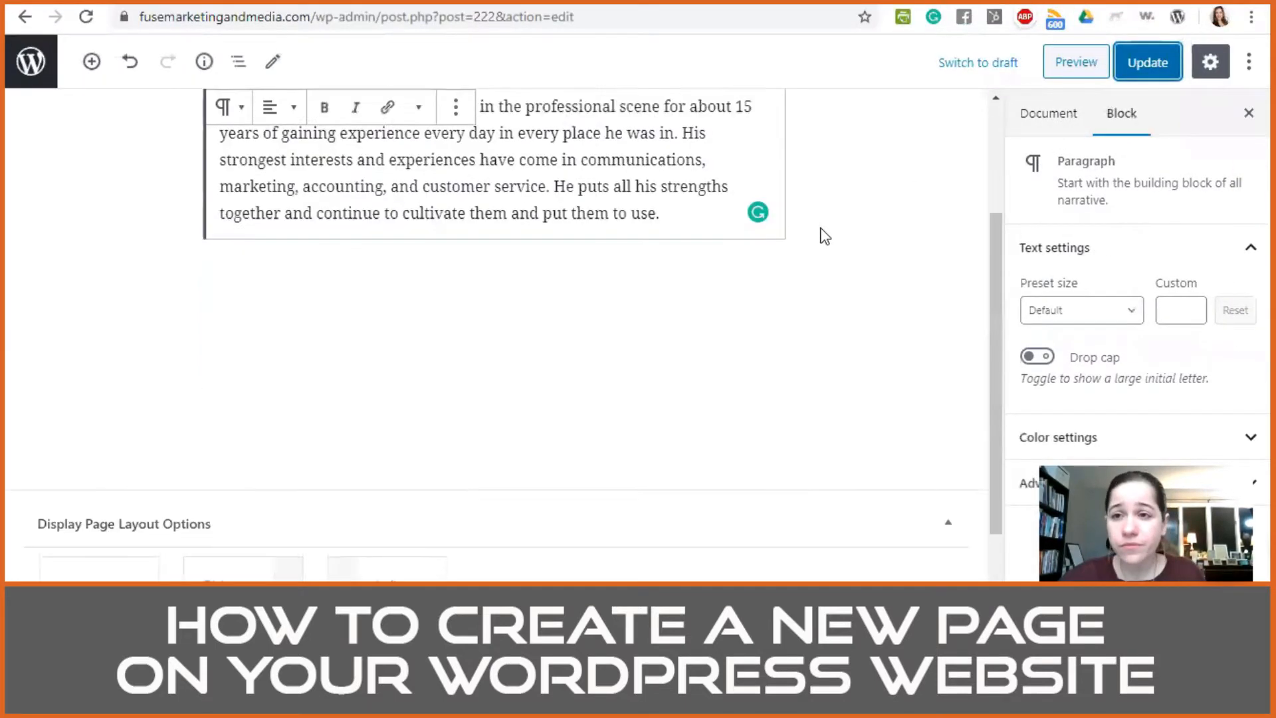
{"action": "scroll", "coordinate": [940, 176], "scroll_direction": "up", "scroll_amount": 3}
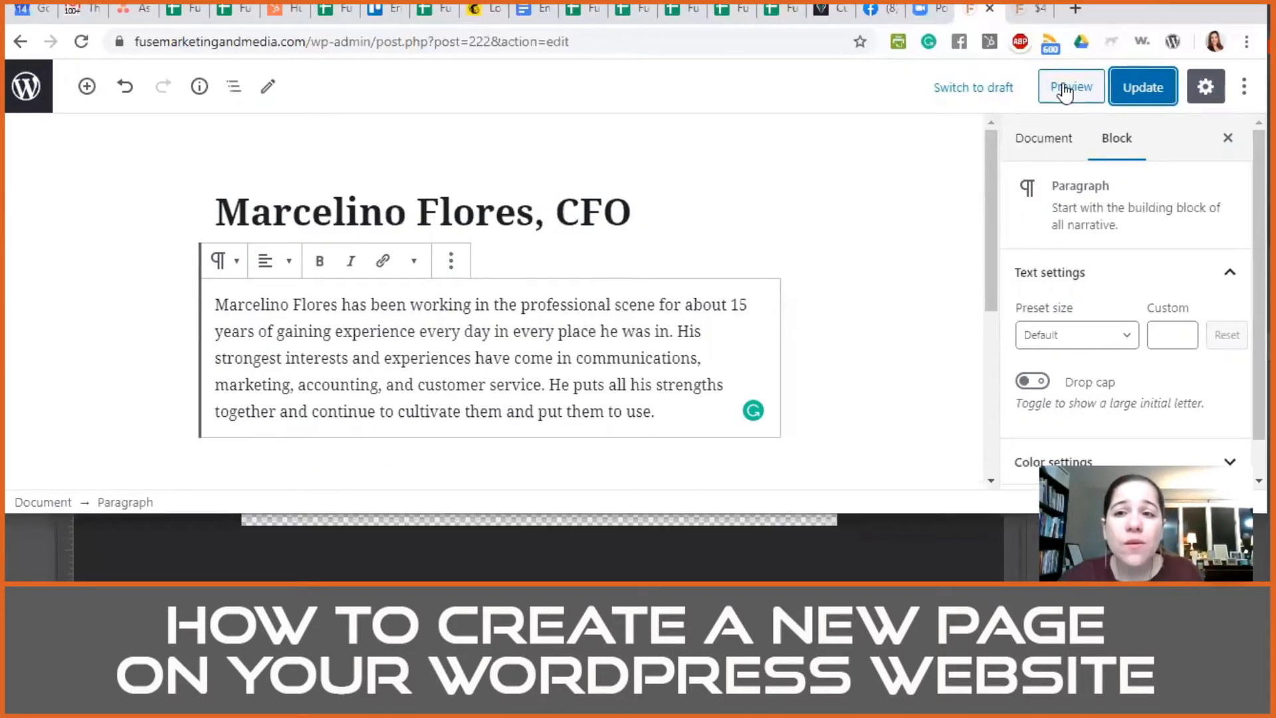
{"action": "left_click", "coordinate": [1244, 87]}
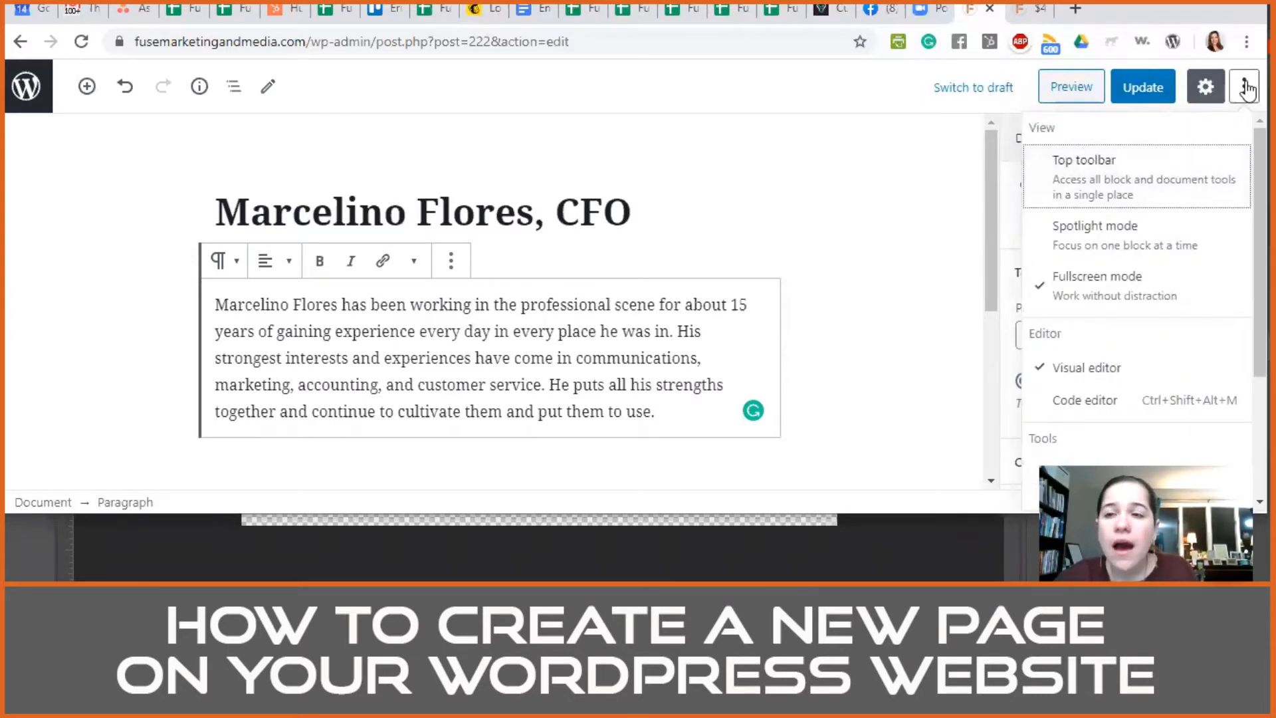
{"action": "left_click", "coordinate": [1247, 87]}
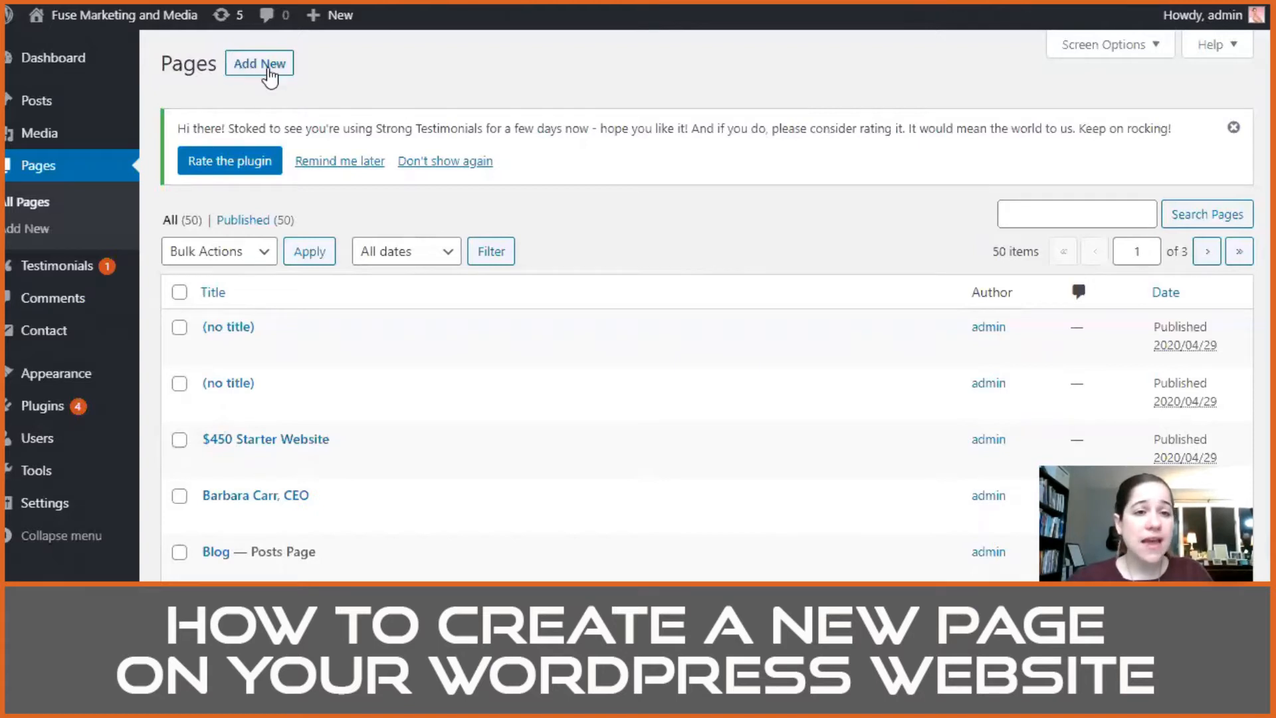
Step: Create a new page from the pages list and title it "Test"
{"action": "left_click_drag", "start_coordinate": [160, 66], "coordinate": [204, 65]}
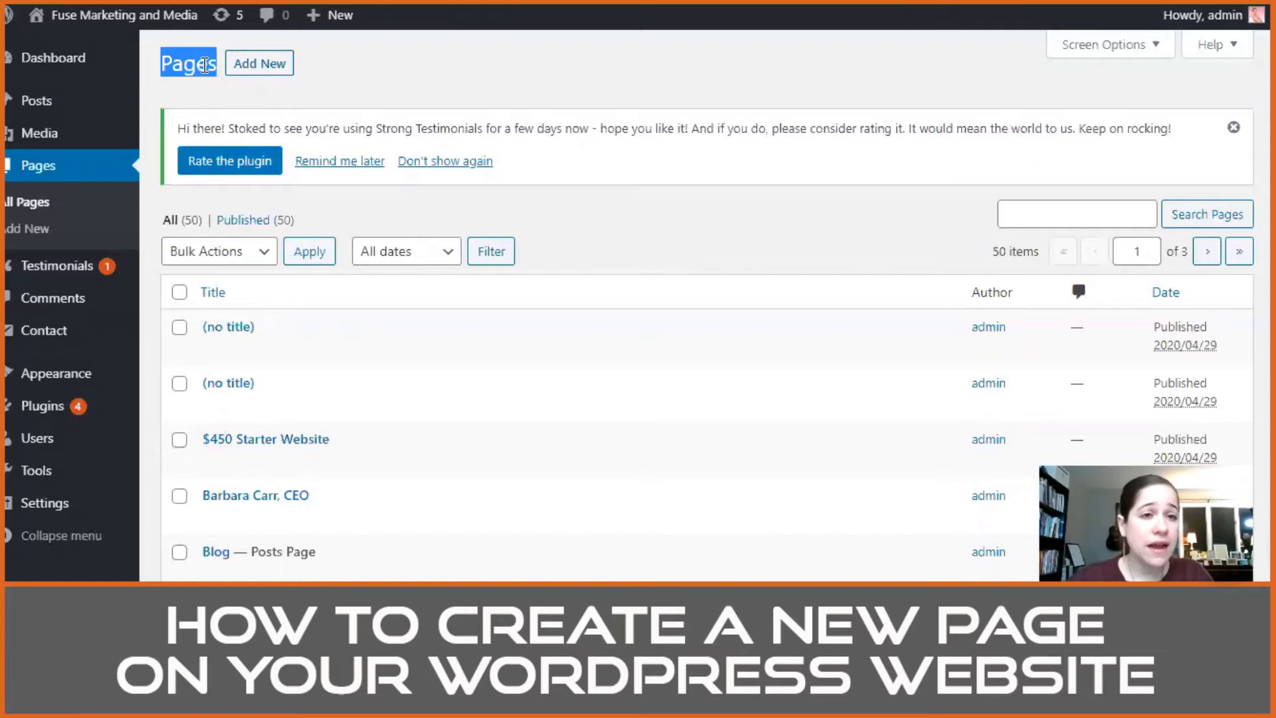
{"action": "mouse_move", "coordinate": [324, 23]}
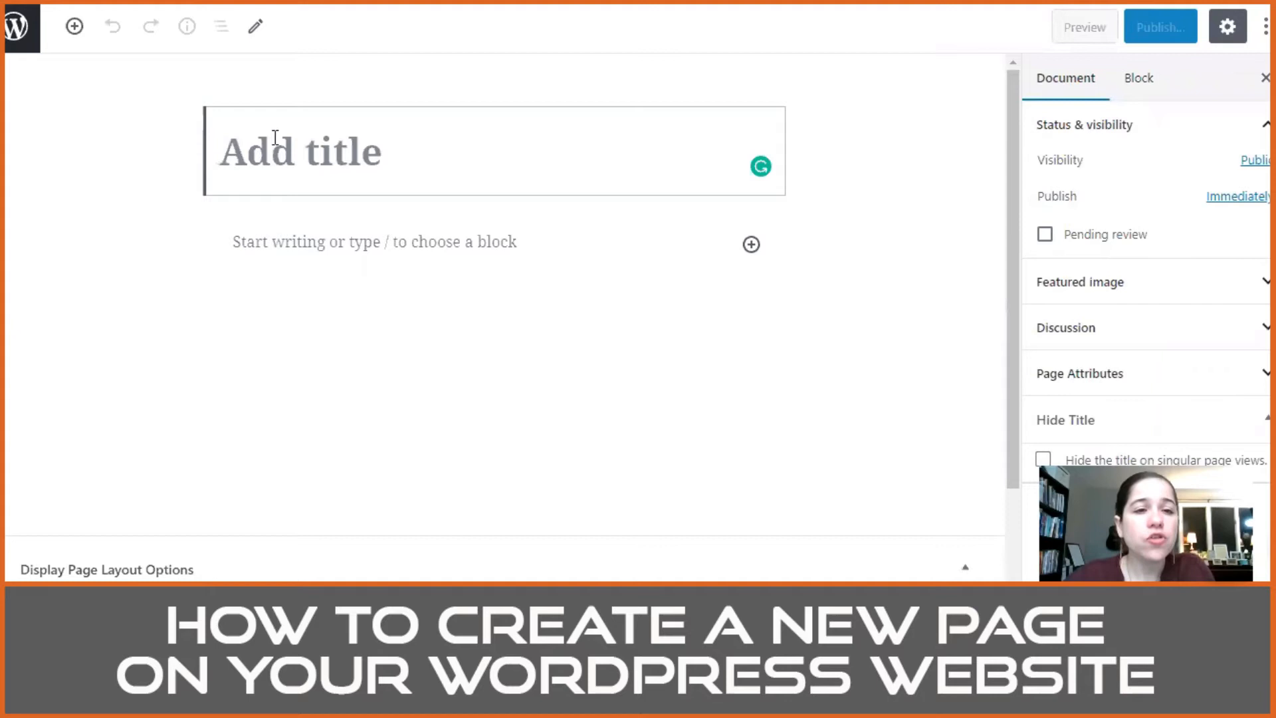
{"action": "left_click", "coordinate": [302, 245]}
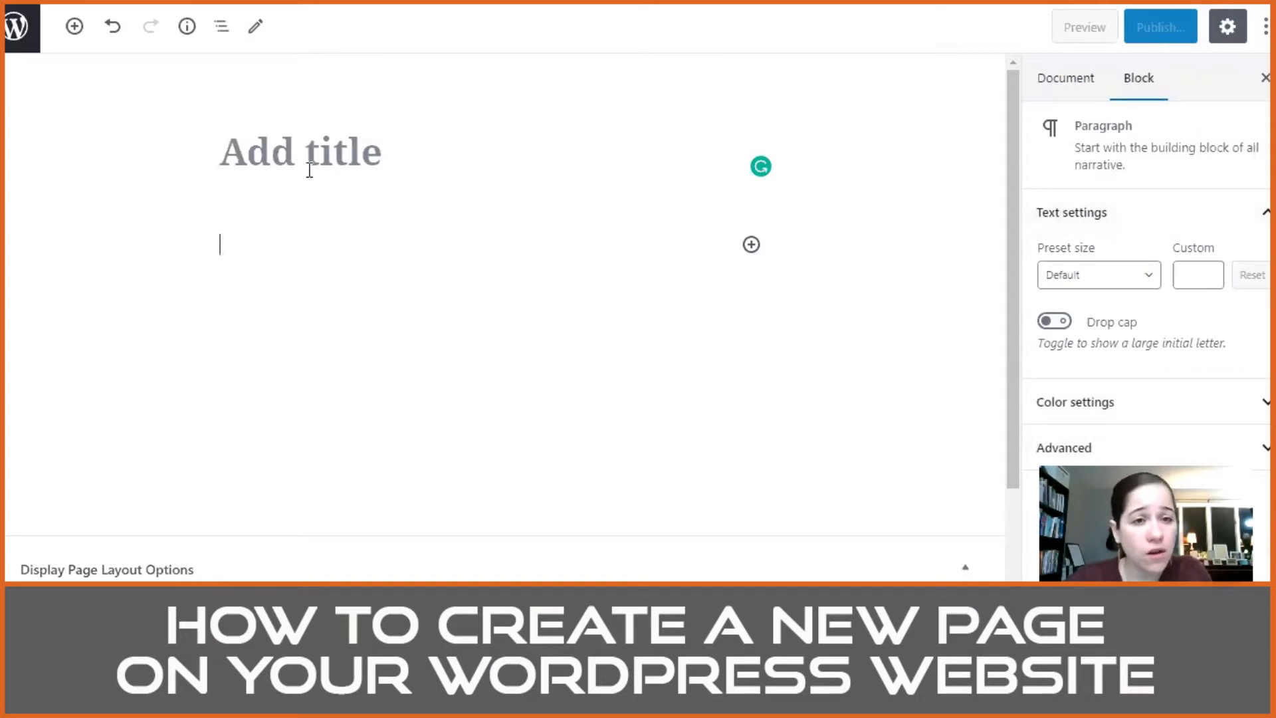
{"action": "left_click", "coordinate": [337, 154]}
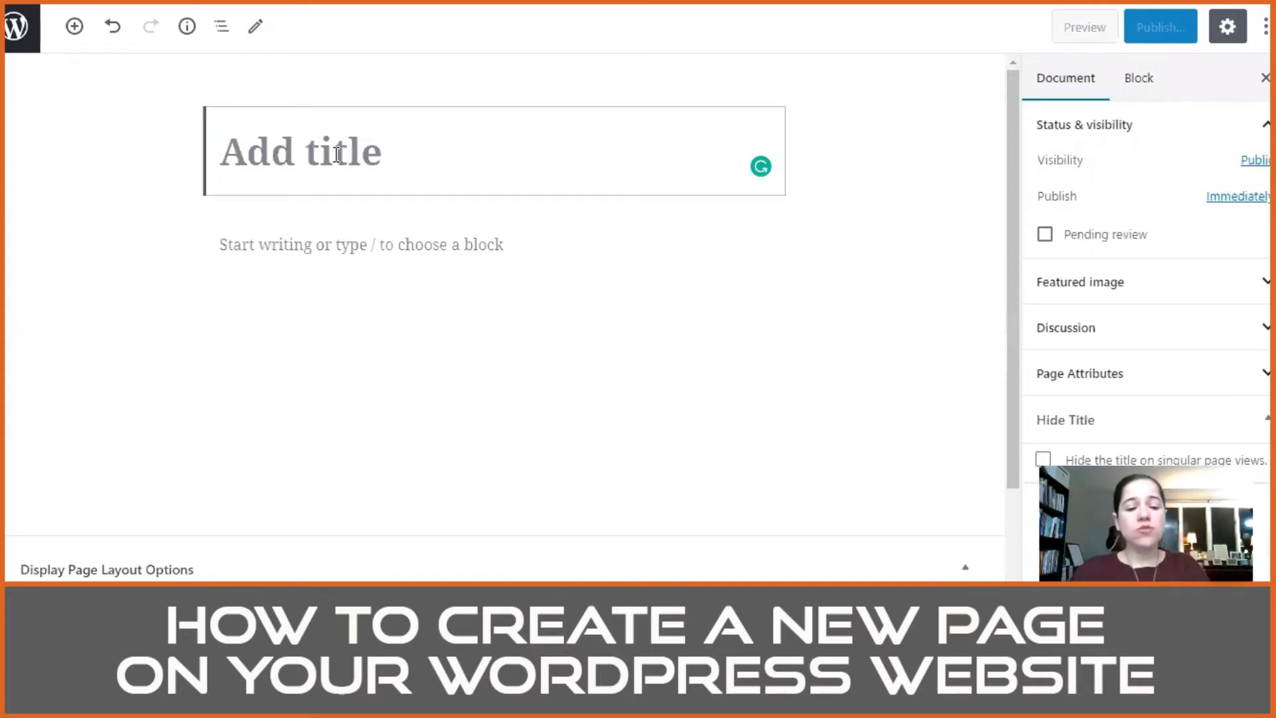
{"action": "type", "text": "Test"}
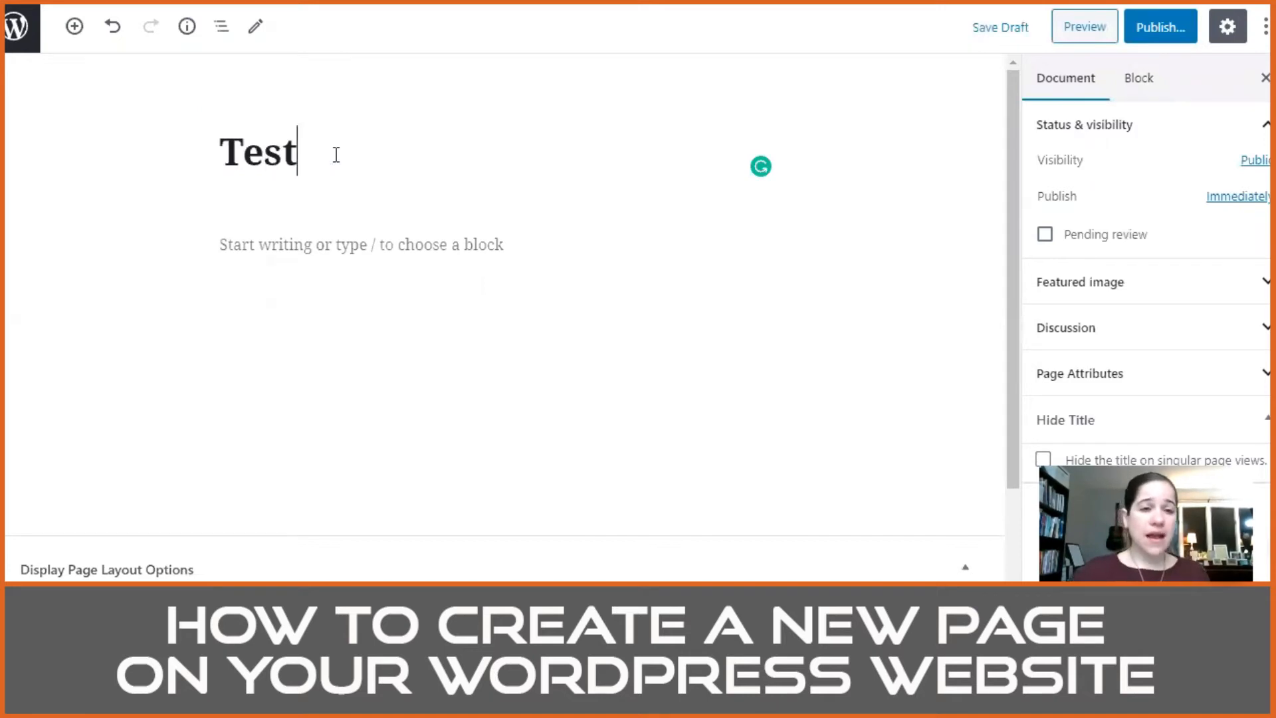
Step: Review the publish date and visibility options in the Test page's document settings
{"action": "left_click", "coordinate": [378, 241]}
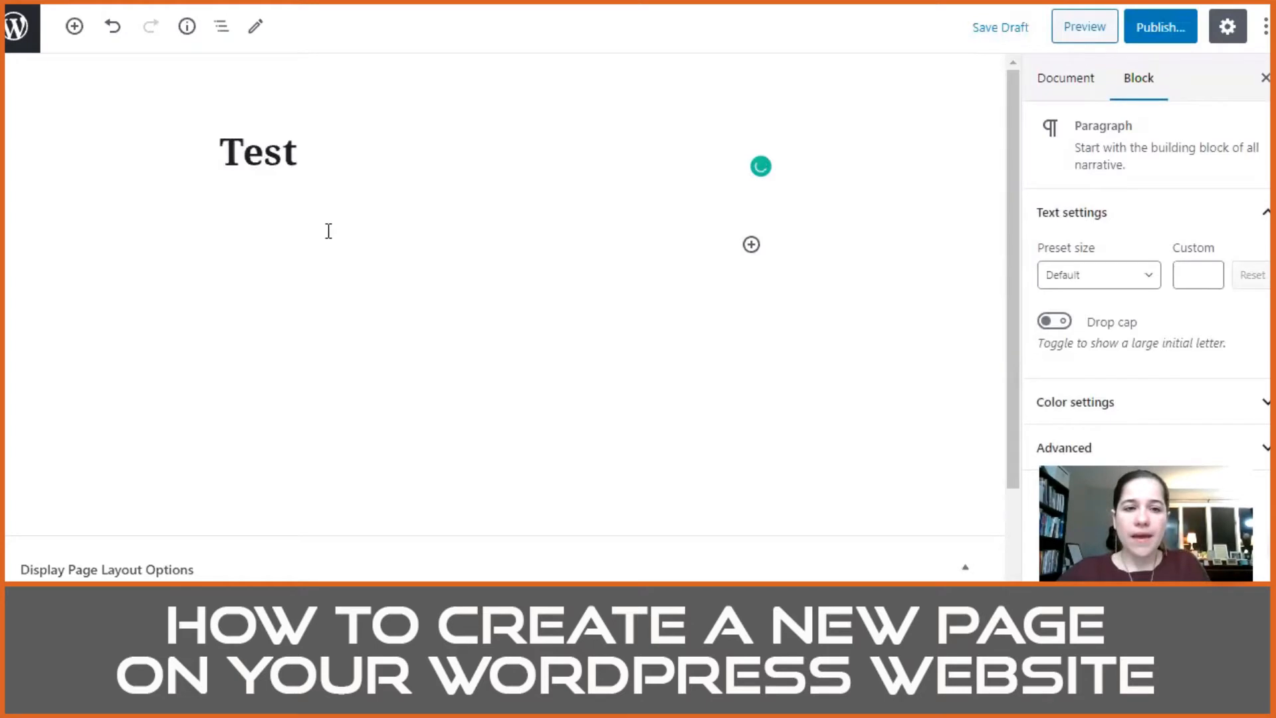
{"action": "left_click", "coordinate": [389, 162]}
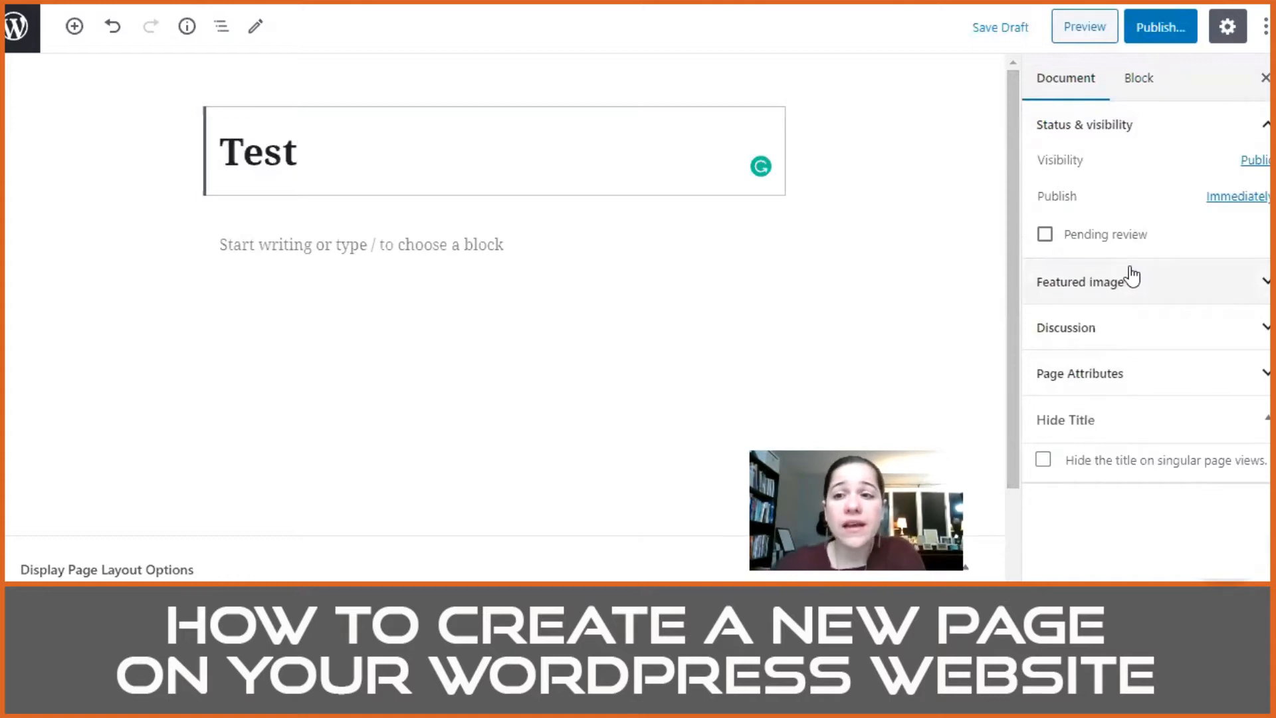
{"action": "left_click", "coordinate": [1228, 198]}
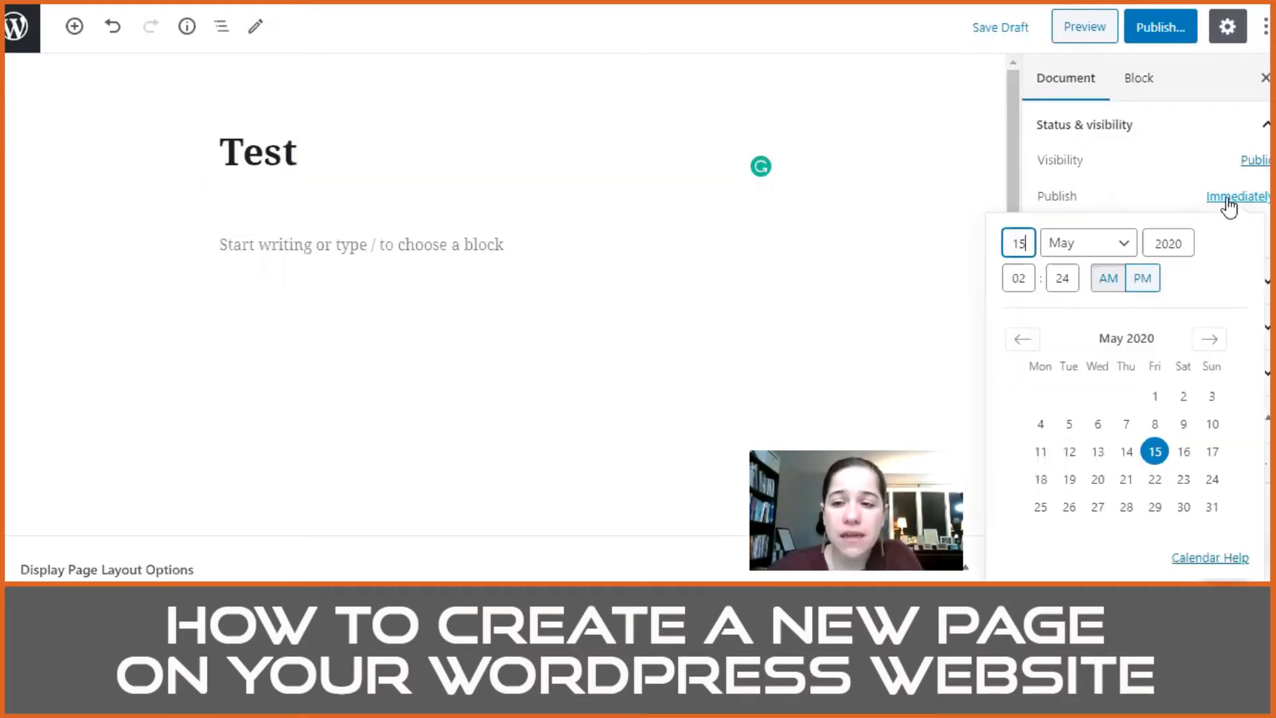
{"action": "left_click", "coordinate": [1253, 163]}
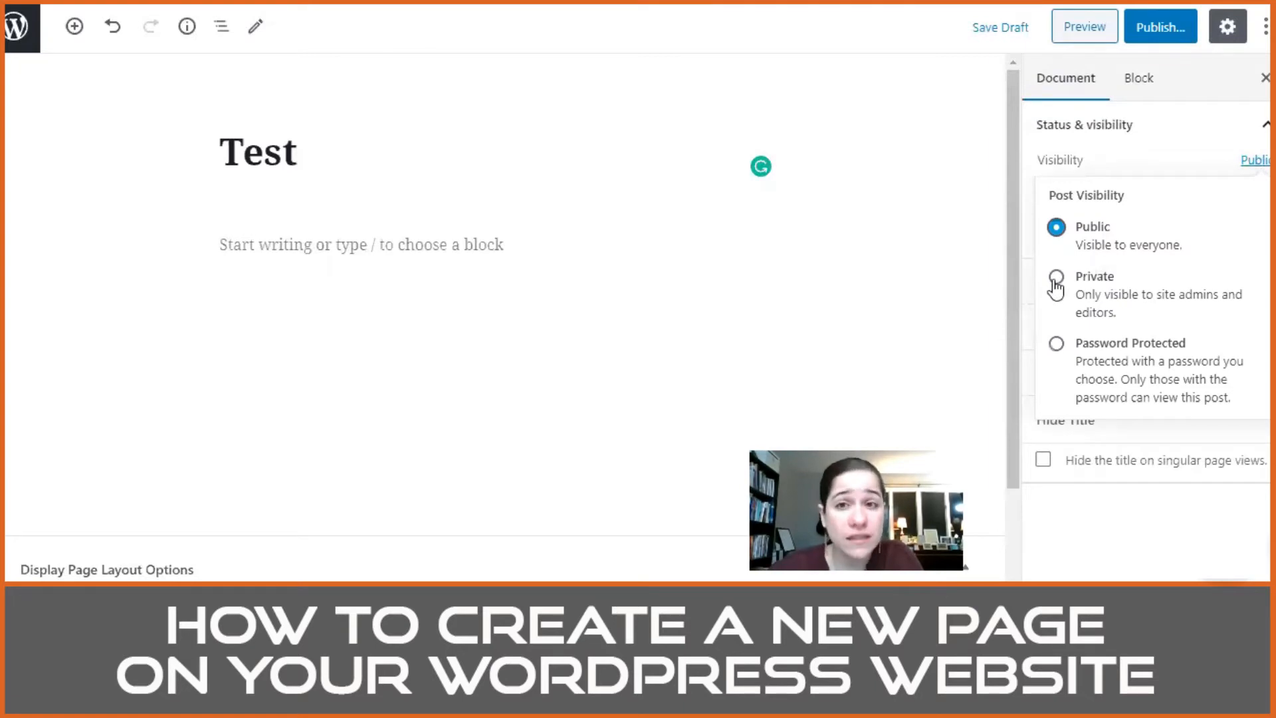
{"action": "left_click", "coordinate": [1158, 161]}
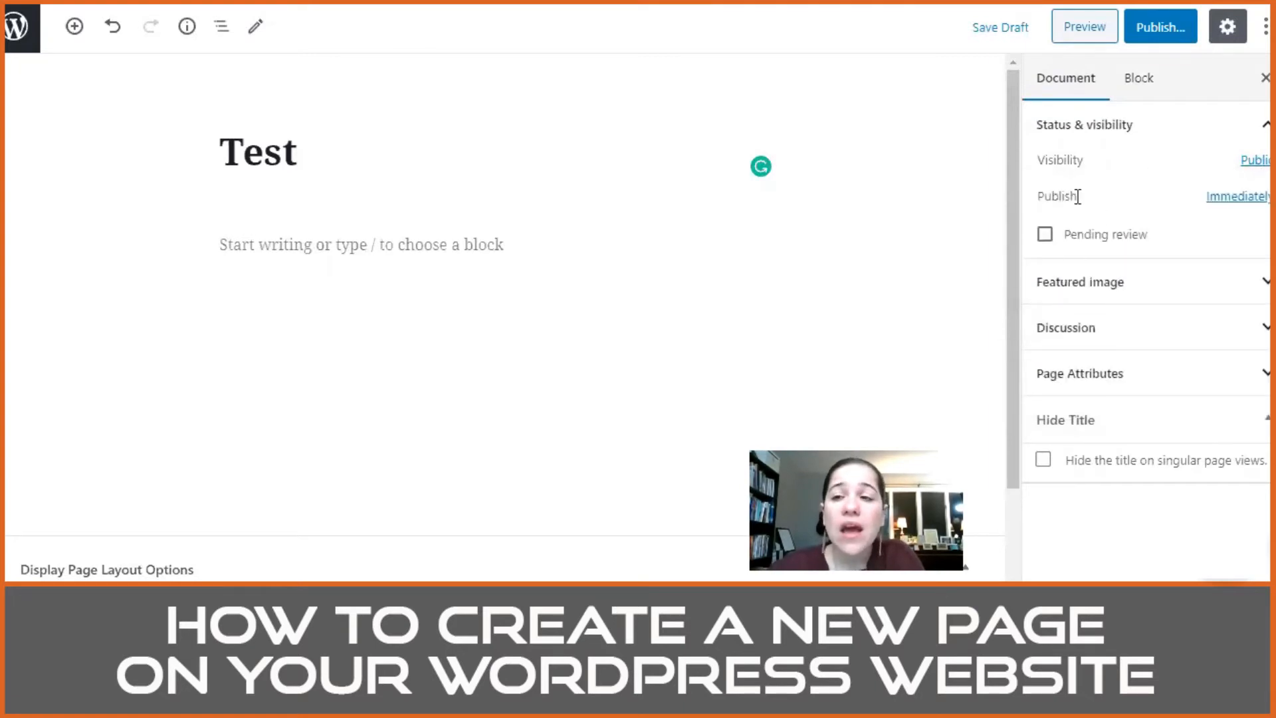
{"action": "left_click", "coordinate": [1257, 199]}
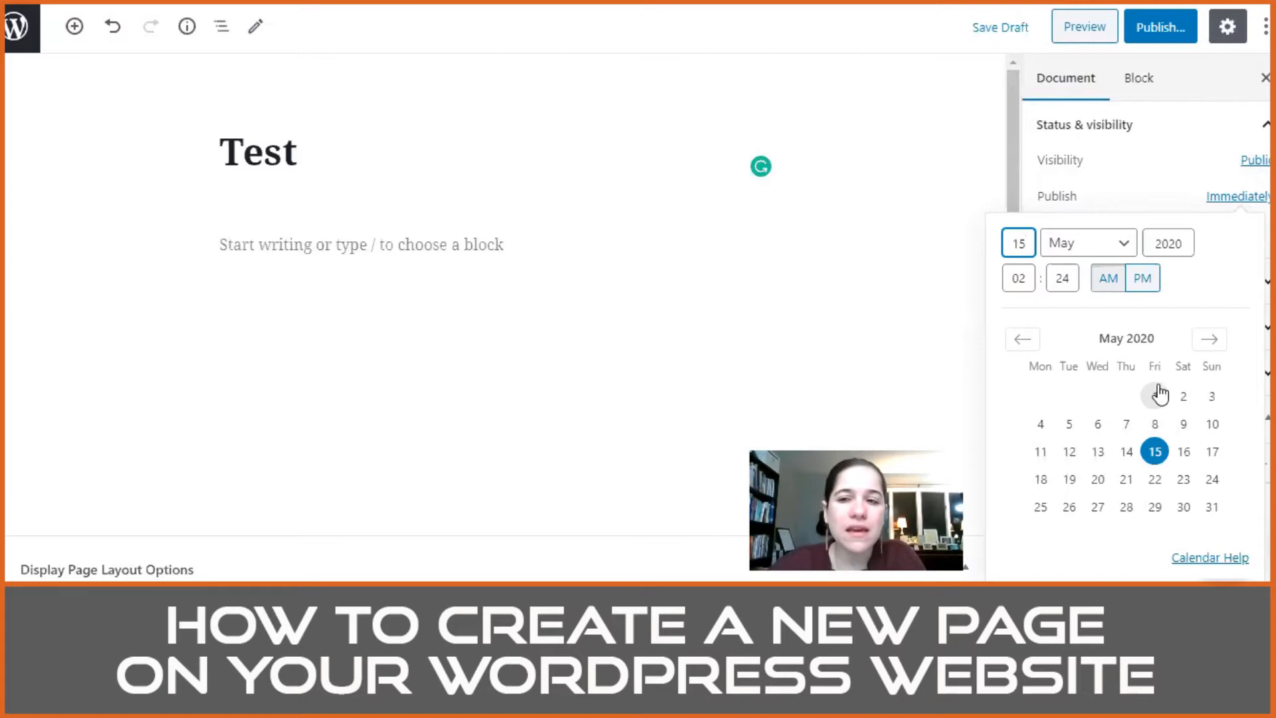
{"action": "left_click", "coordinate": [1147, 192]}
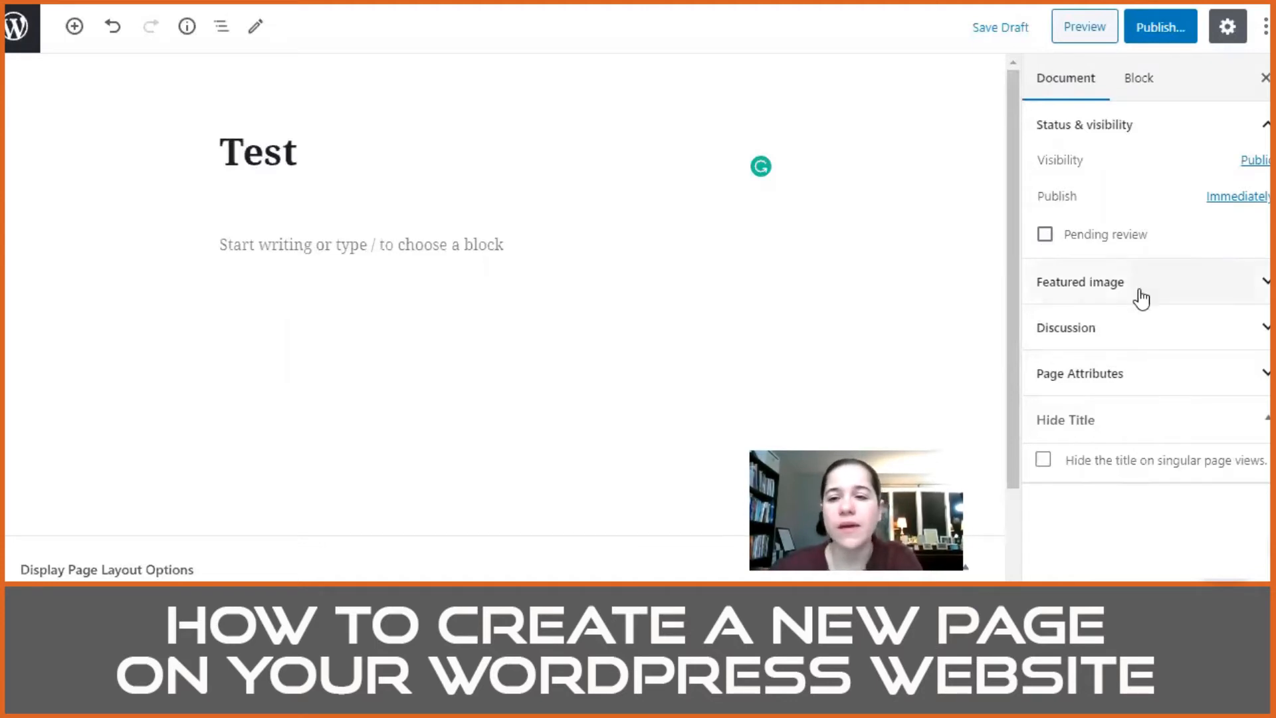
Step: Examine the Test page's featured image, discussion and page attributes settings
{"action": "left_click", "coordinate": [1183, 289]}
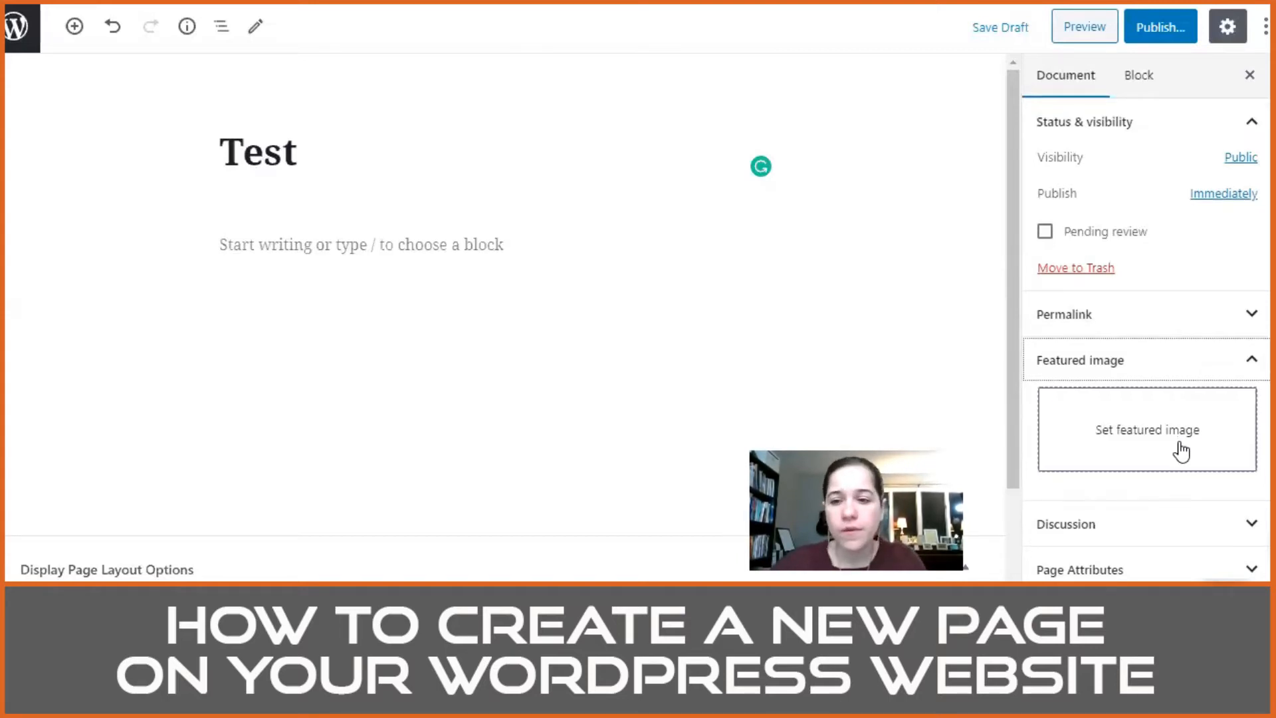
{"action": "scroll", "coordinate": [1175, 447], "scroll_direction": "down", "scroll_amount": 2}
{"action": "left_click", "coordinate": [1167, 432]}
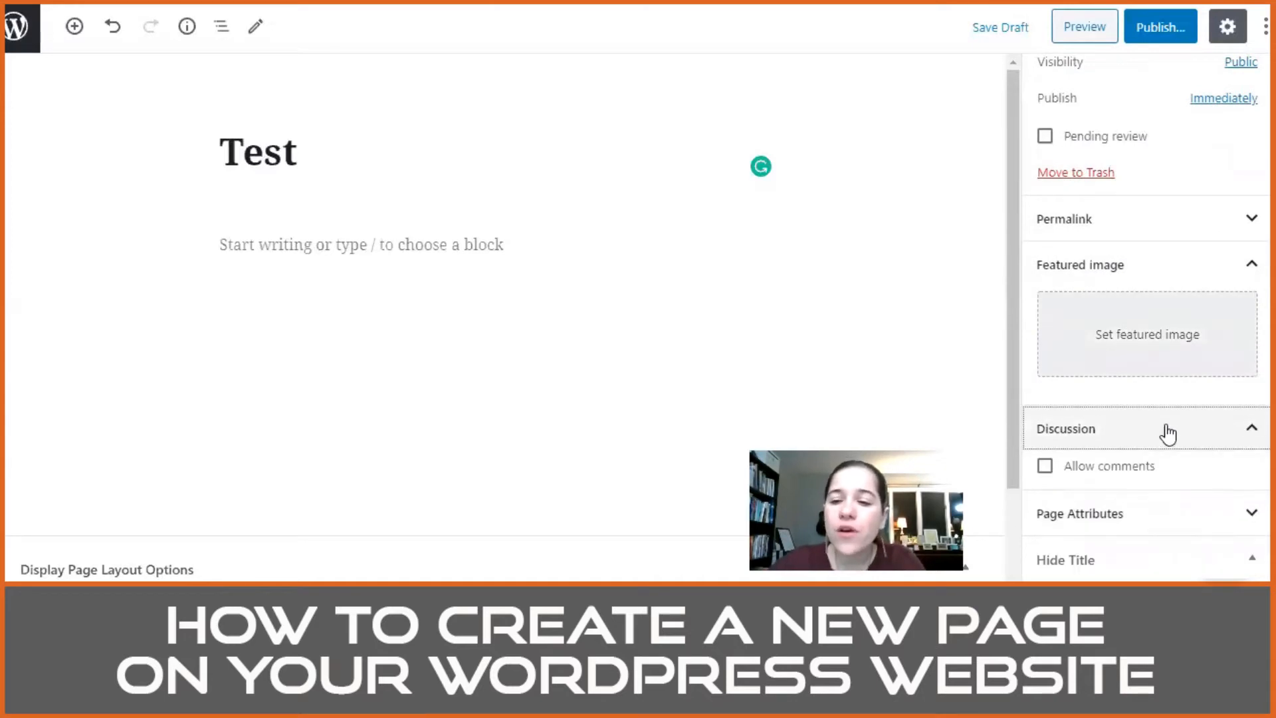
{"action": "scroll", "coordinate": [1157, 425], "scroll_direction": "down", "scroll_amount": 1}
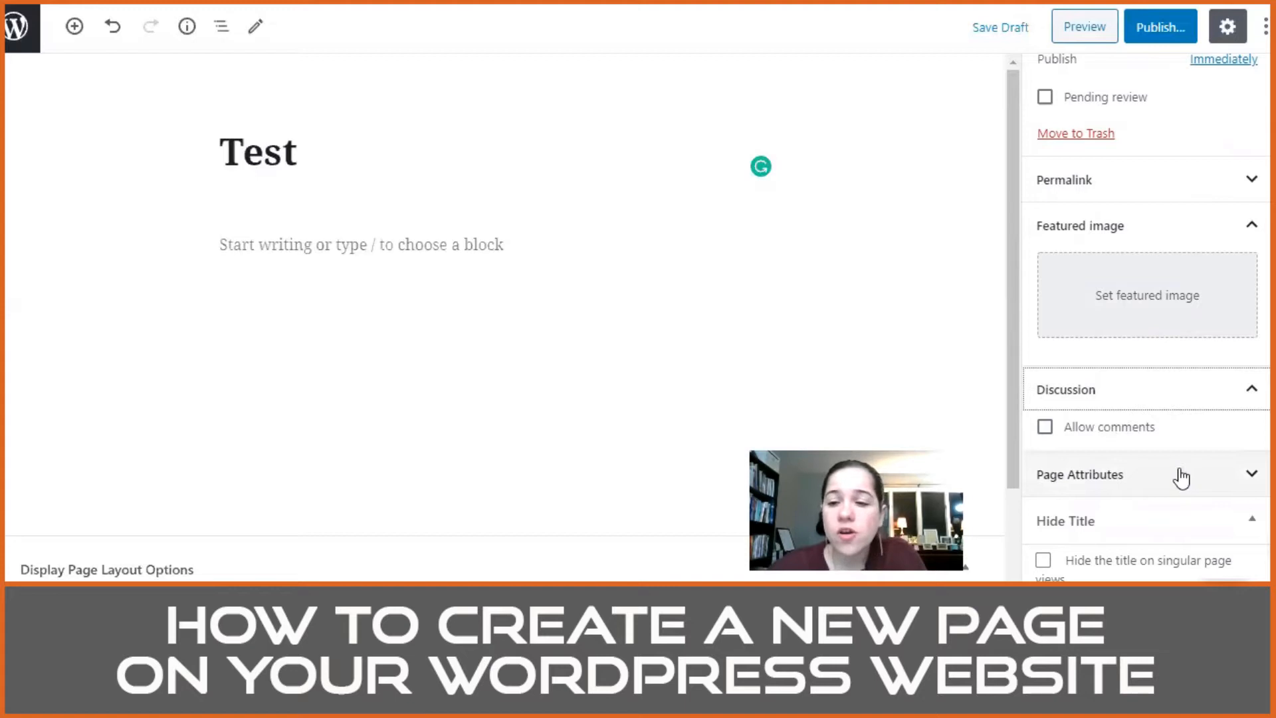
{"action": "left_click", "coordinate": [1214, 479]}
{"action": "left_click", "coordinate": [1215, 478]}
{"action": "left_click", "coordinate": [1215, 479]}
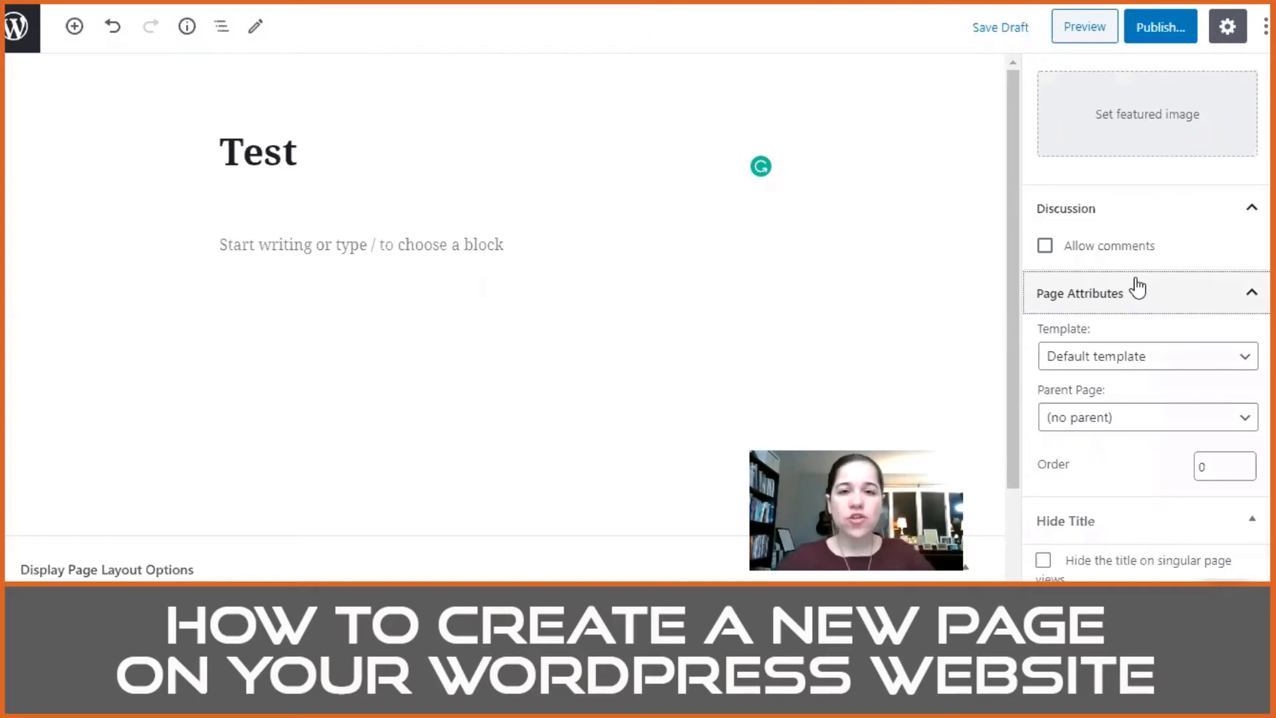
Step: Enter the placeholder text "jklsjfdklasjd;lfjas;" in the Test page's body and leave the editor without saving
{"action": "left_click", "coordinate": [288, 245]}
{"action": "type", "text": "jklsjfdkla;jd;lfjas;"}
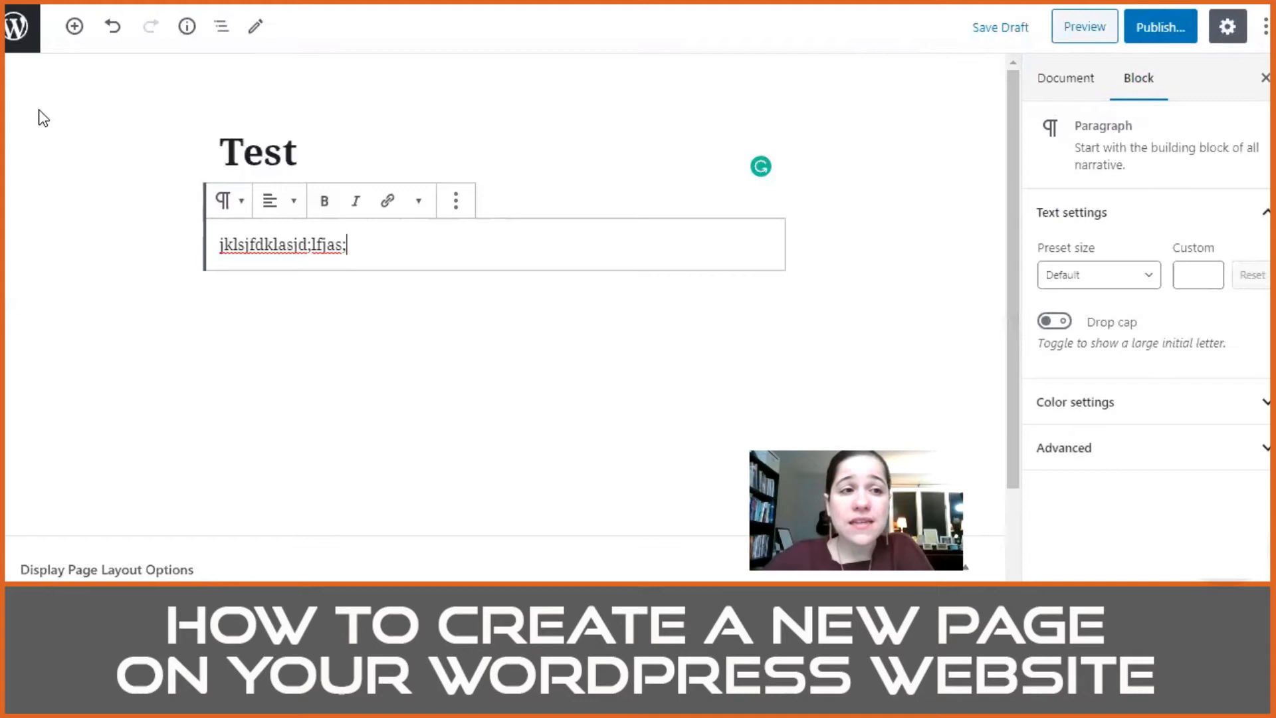
{"action": "left_click", "coordinate": [14, 26]}
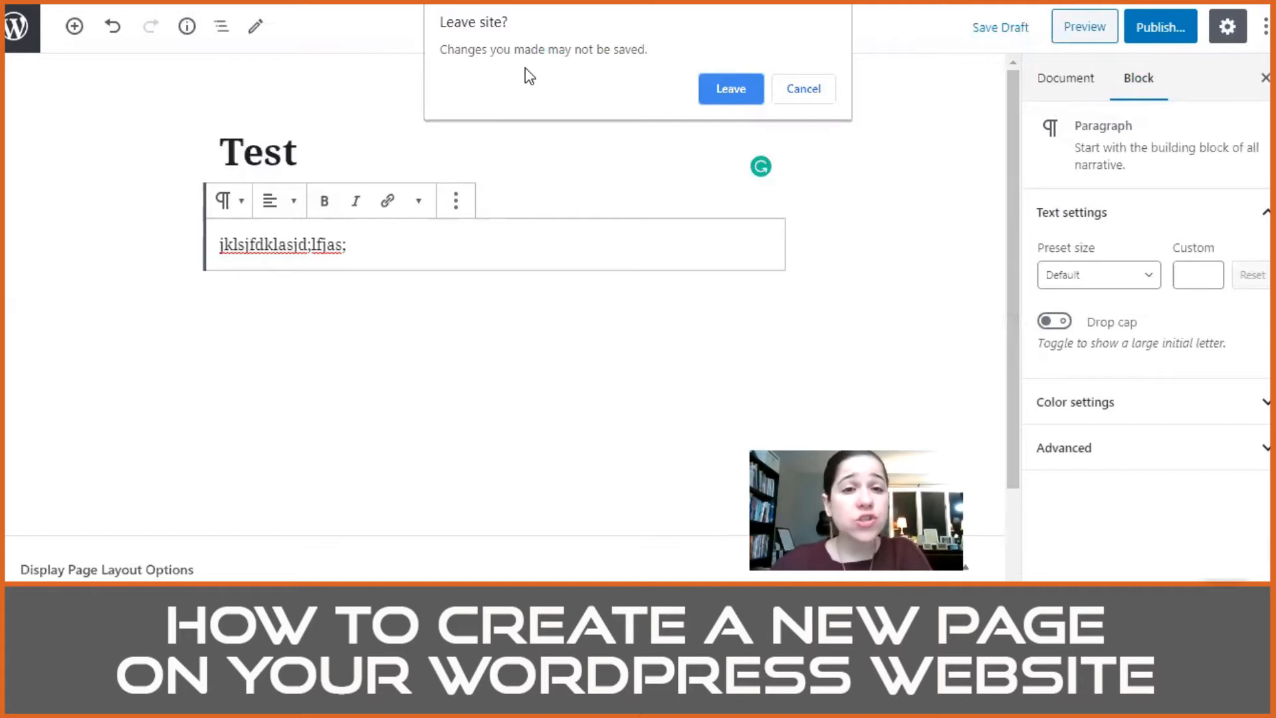
{"action": "left_click", "coordinate": [727, 89]}
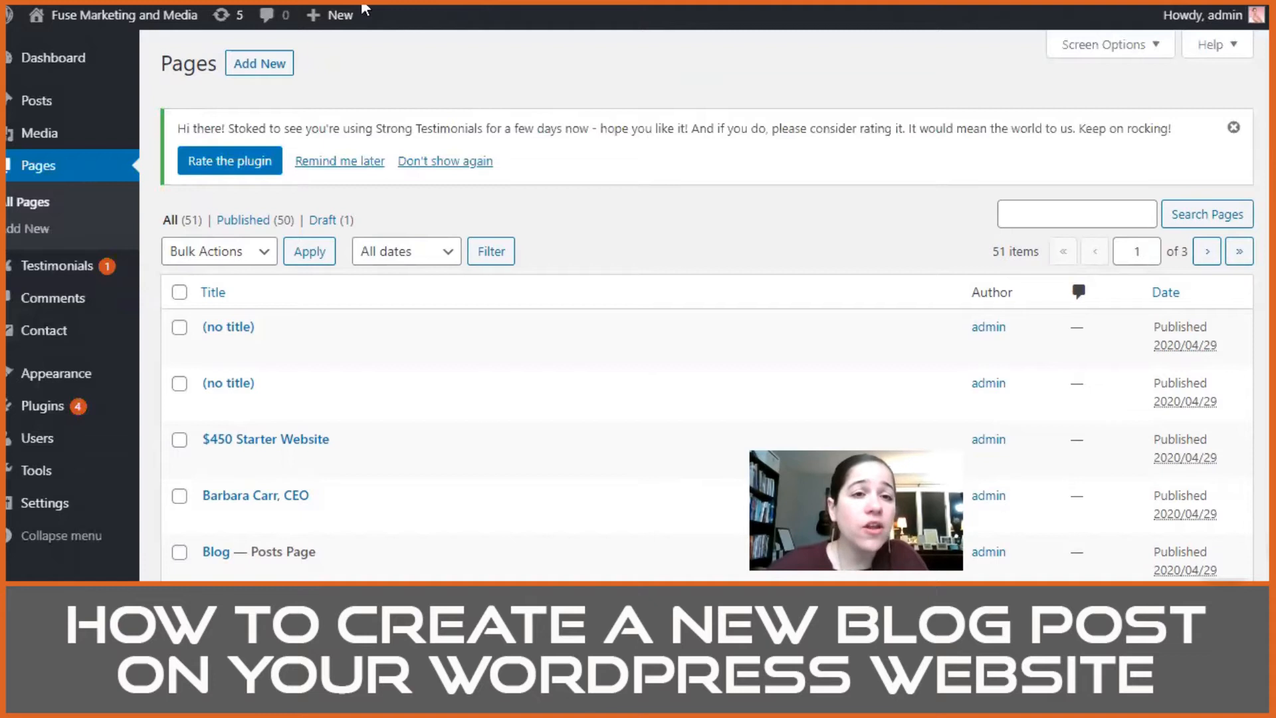
Step: Open the list of all blog posts and look over the entries and the first post's actions
{"action": "mouse_move", "coordinate": [340, 15]}
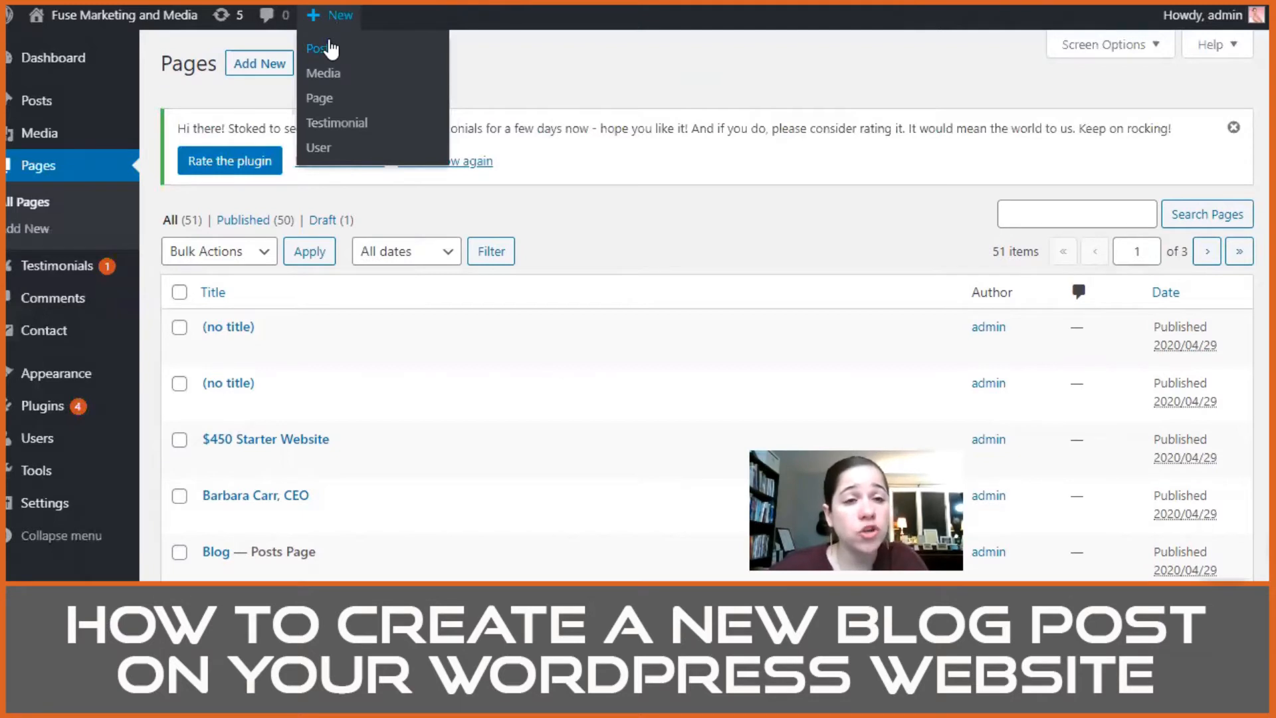
{"action": "mouse_move", "coordinate": [30, 105]}
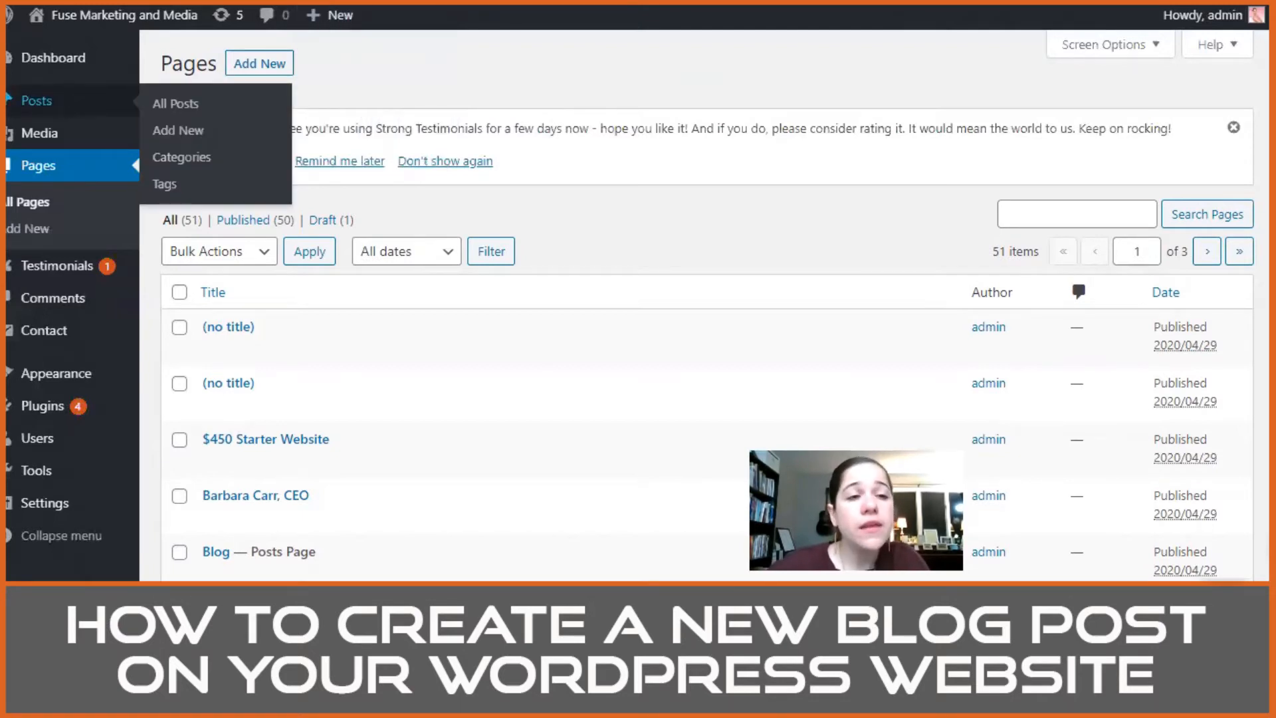
{"action": "left_click", "coordinate": [60, 104]}
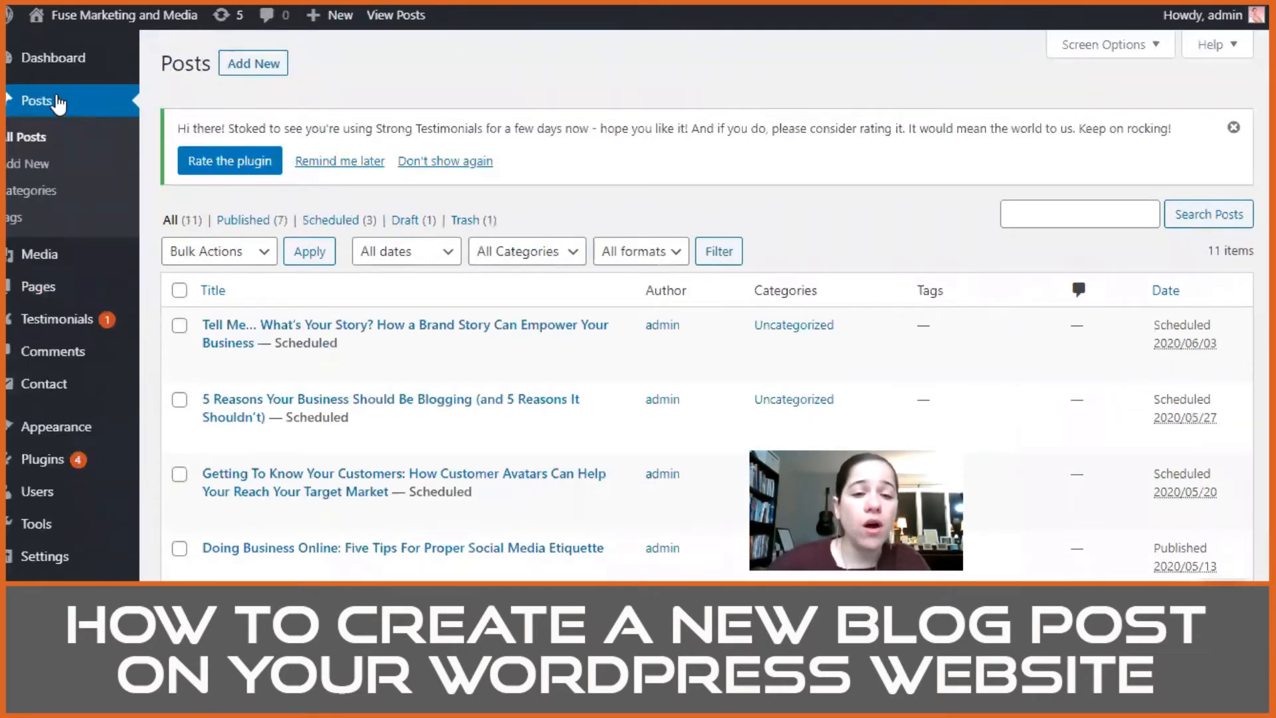
{"action": "scroll", "coordinate": [319, 251], "scroll_direction": "down", "scroll_amount": 1}
{"action": "scroll", "coordinate": [465, 305], "scroll_direction": "up", "scroll_amount": 1}
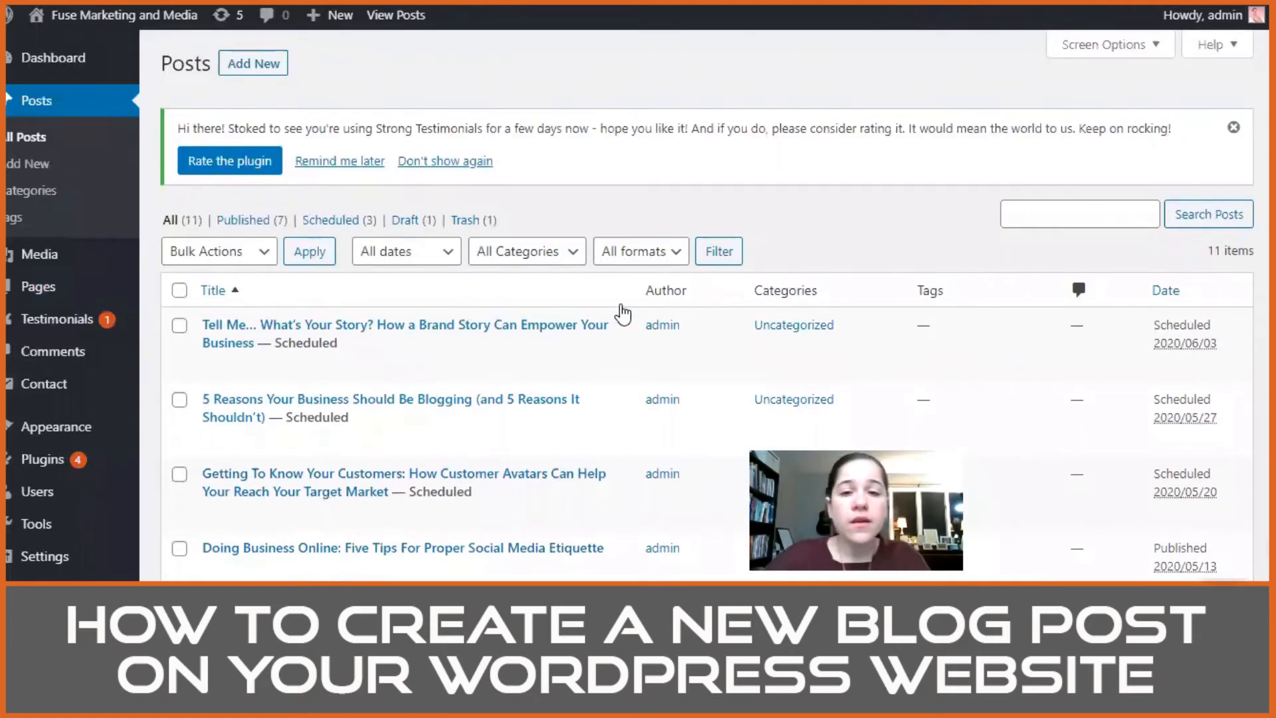
{"action": "mouse_move", "coordinate": [571, 327]}
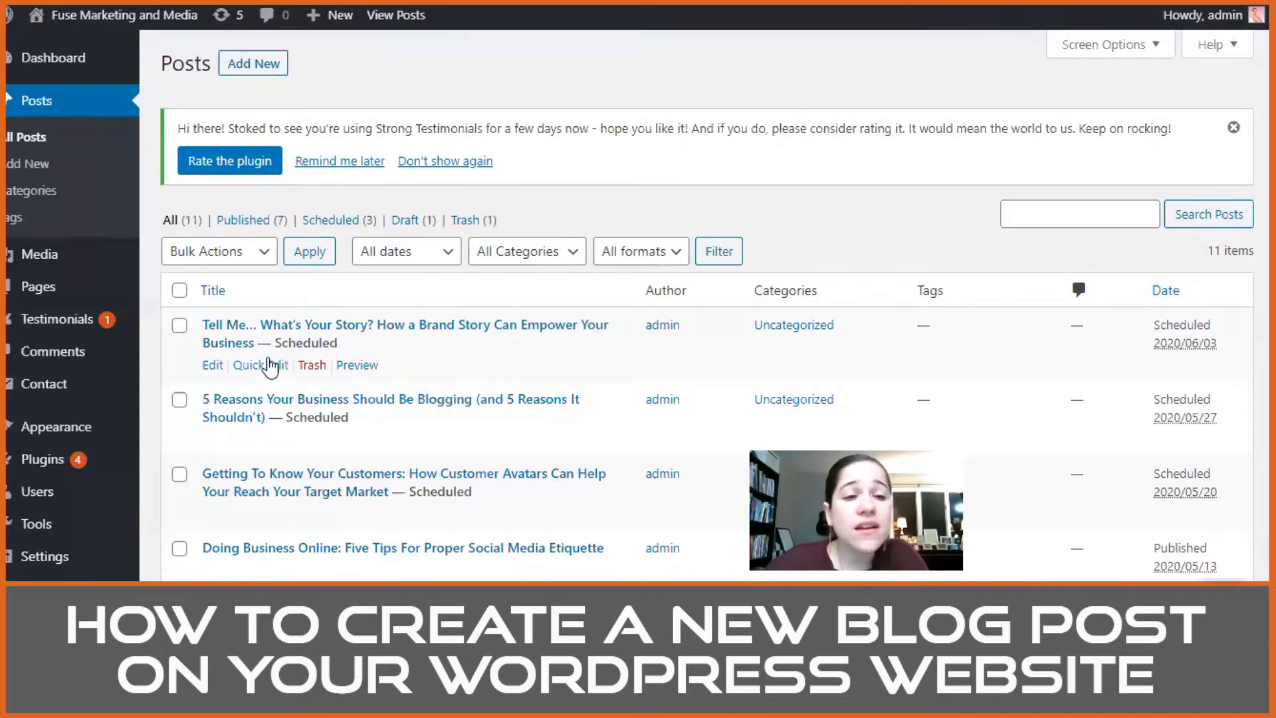
Step: Select all posts in the list, check the available bulk actions, and clear the selection
{"action": "left_click", "coordinate": [180, 291]}
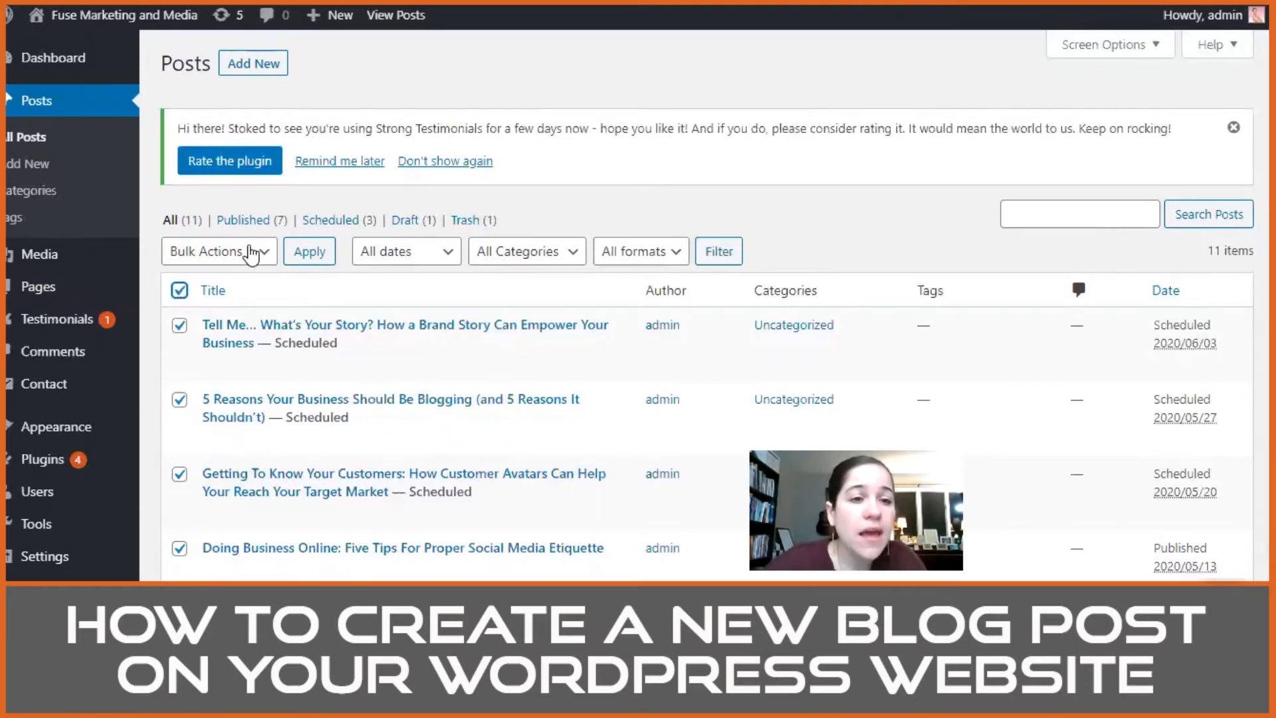
{"action": "left_click", "coordinate": [251, 254]}
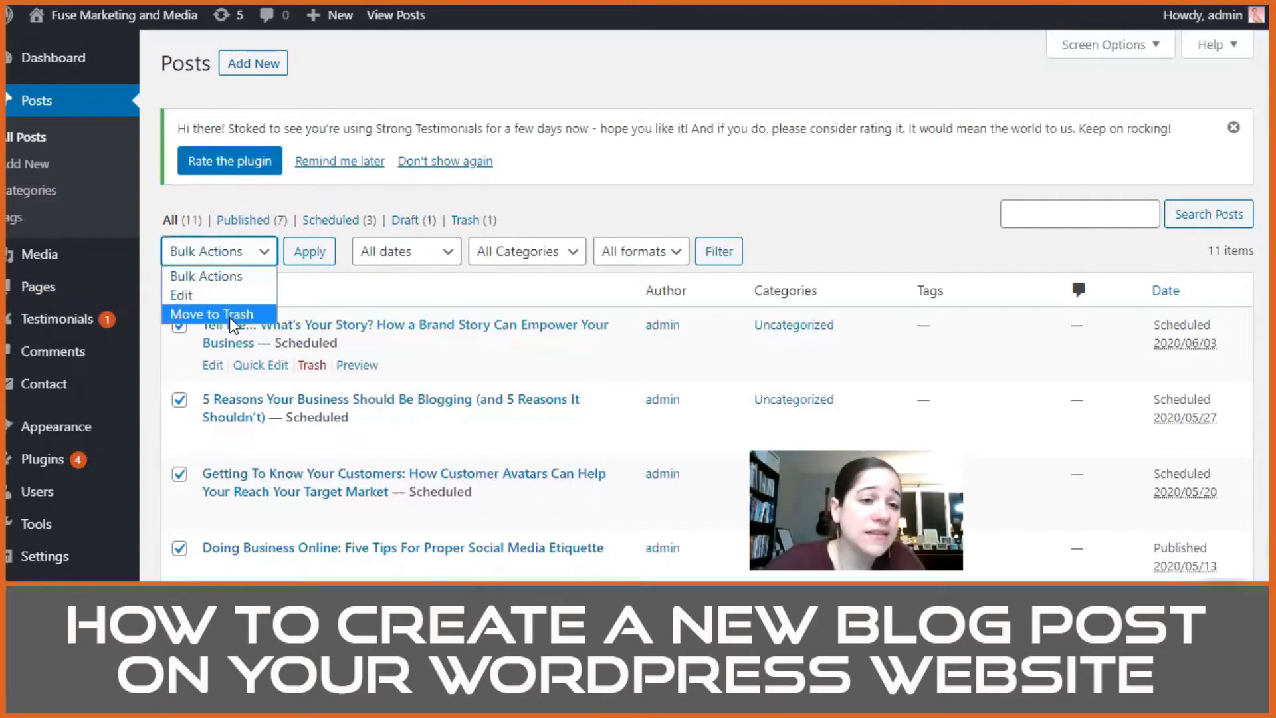
{"action": "left_click", "coordinate": [817, 184]}
{"action": "left_click", "coordinate": [180, 290]}
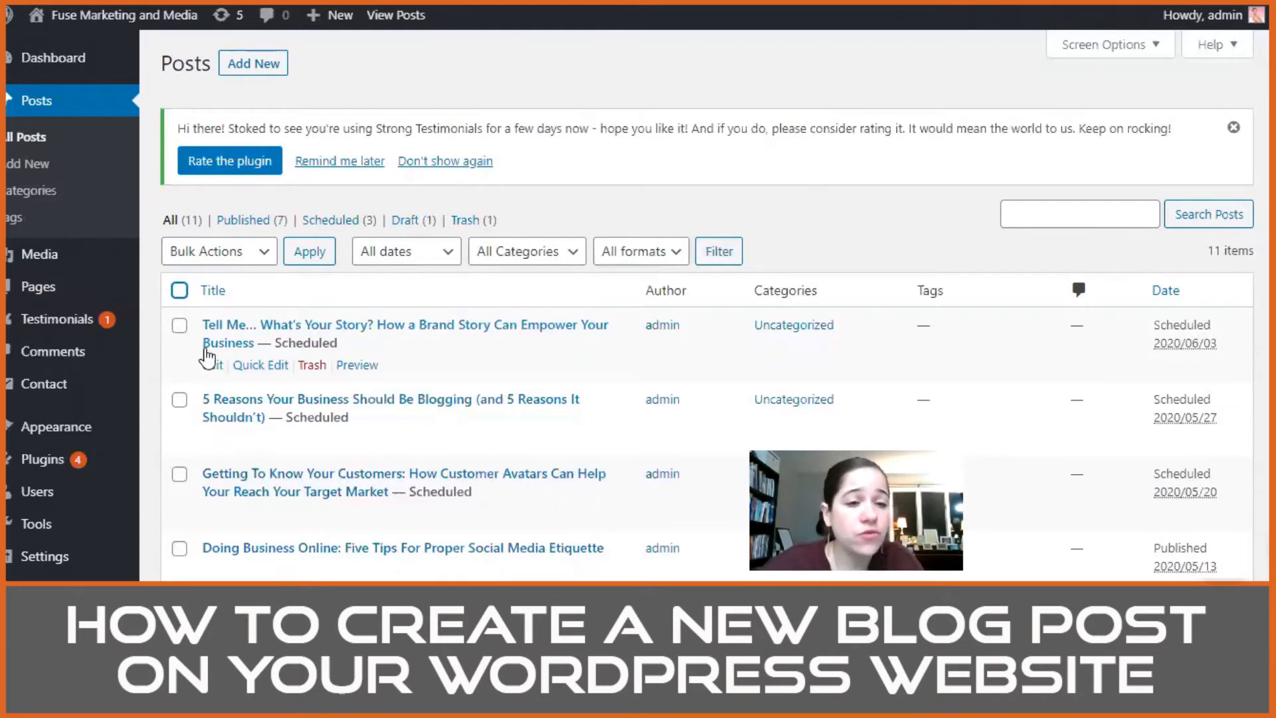
Step: Open the scheduled post "Tell Me… What's Your Story?" for editing and examine its text, headings and document settings
{"action": "left_click", "coordinate": [209, 366]}
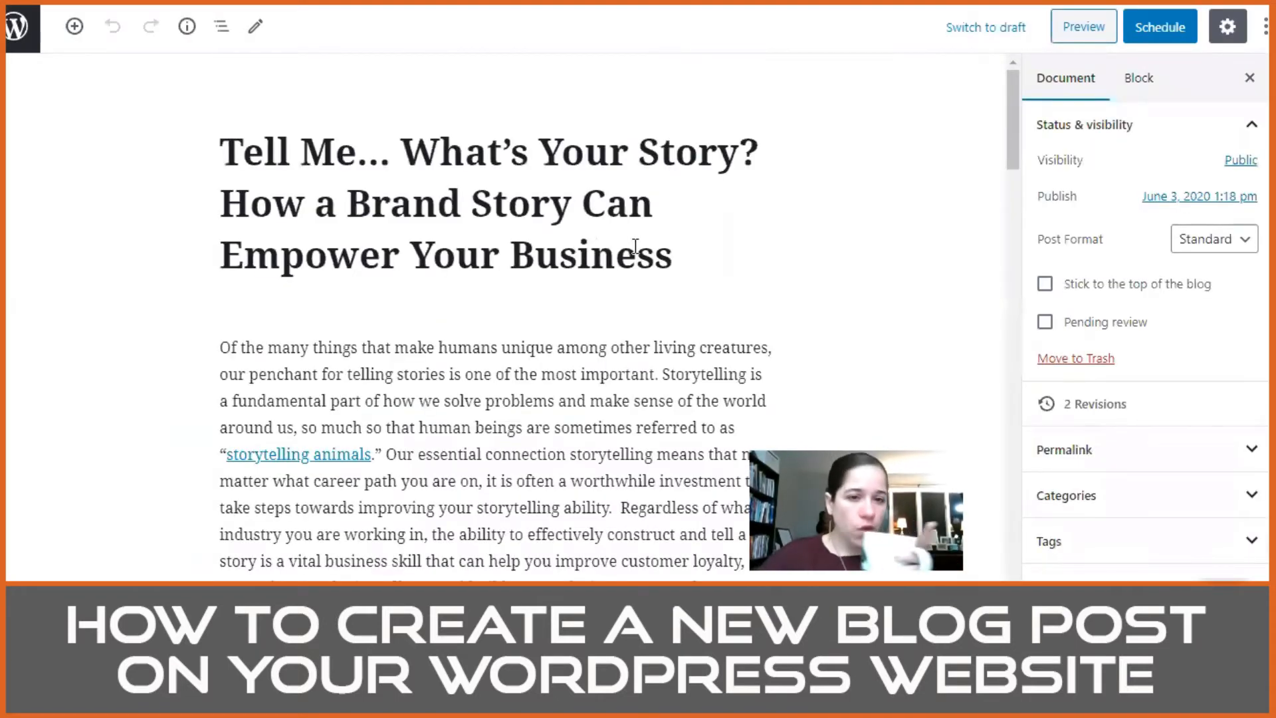
{"action": "scroll", "coordinate": [636, 249], "scroll_direction": "down", "scroll_amount": 2}
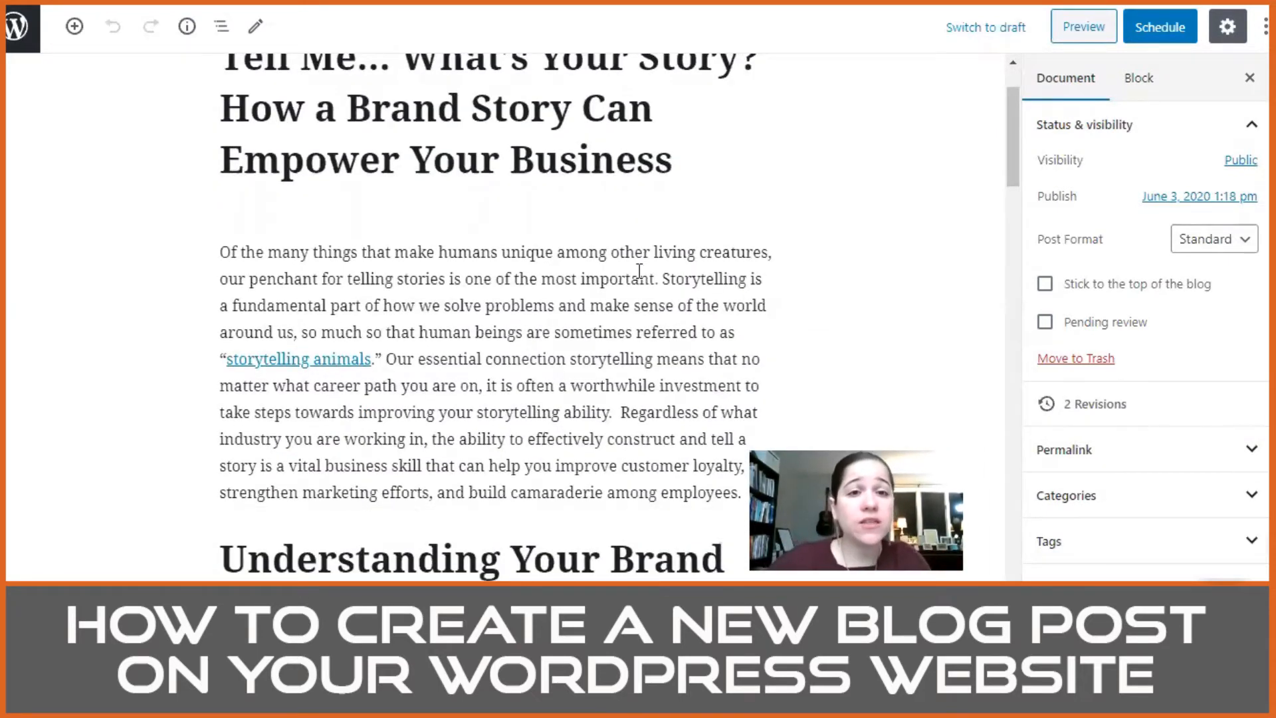
{"action": "scroll", "coordinate": [639, 271], "scroll_direction": "up", "scroll_amount": 2}
{"action": "scroll", "coordinate": [489, 349], "scroll_direction": "down", "scroll_amount": 5}
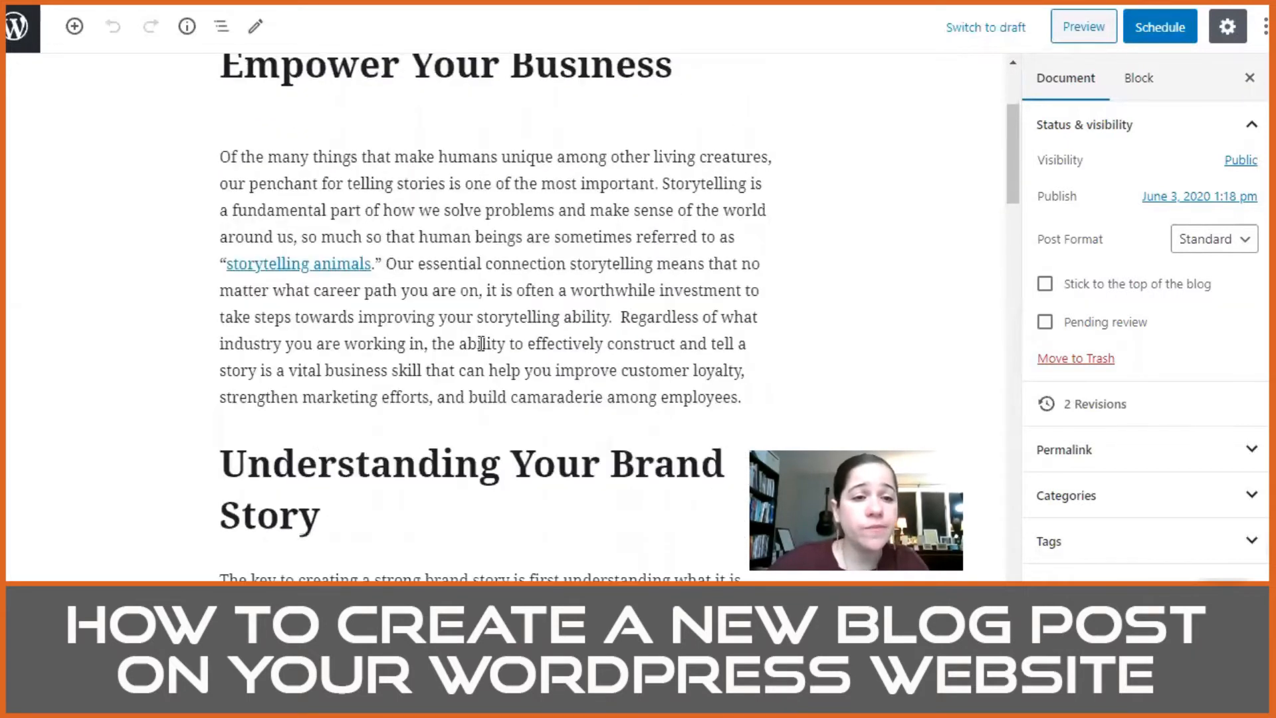
{"action": "scroll", "coordinate": [1145, 309], "scroll_direction": "down", "scroll_amount": 8}
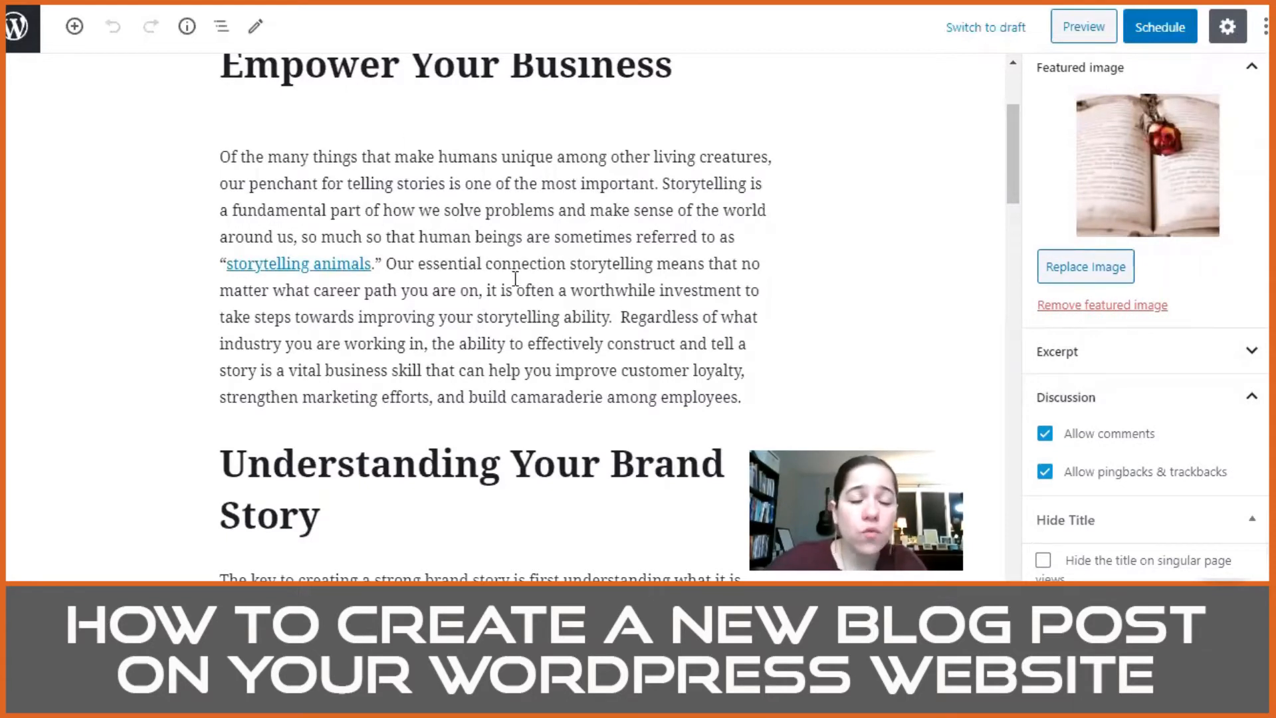
{"action": "scroll", "coordinate": [333, 162], "scroll_direction": "down", "scroll_amount": 5}
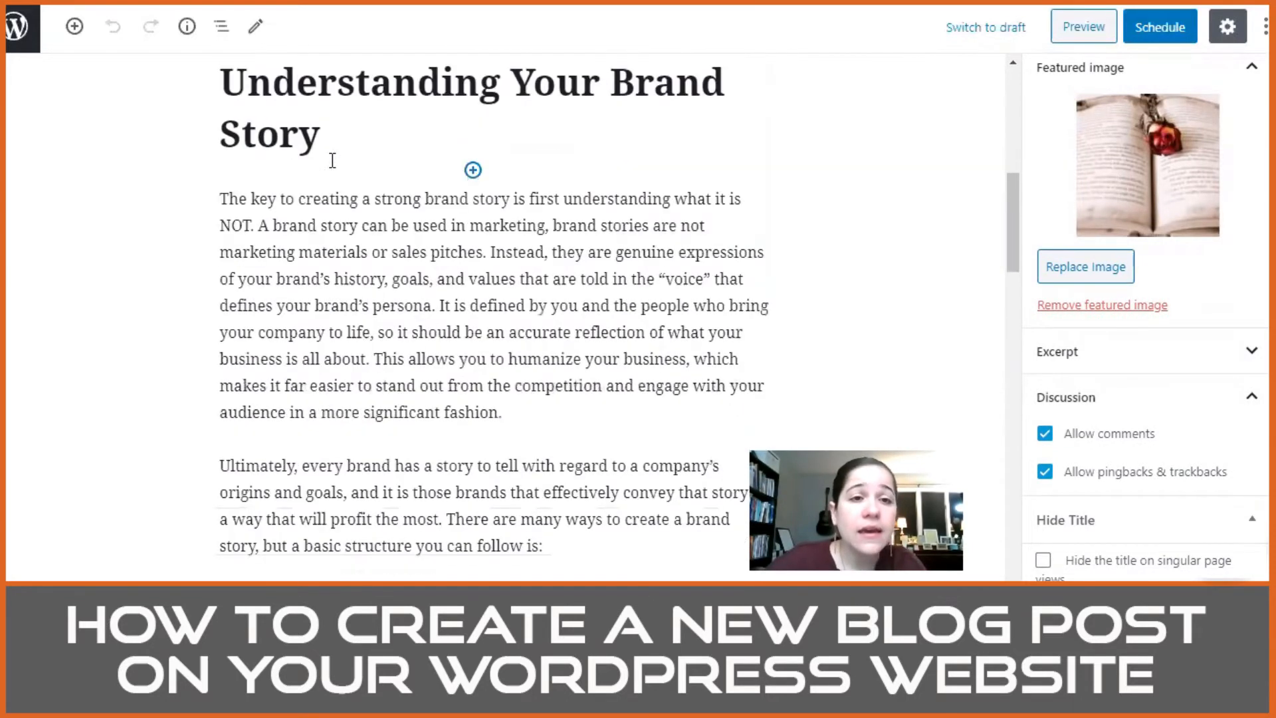
{"action": "scroll", "coordinate": [543, 242], "scroll_direction": "down", "scroll_amount": 5}
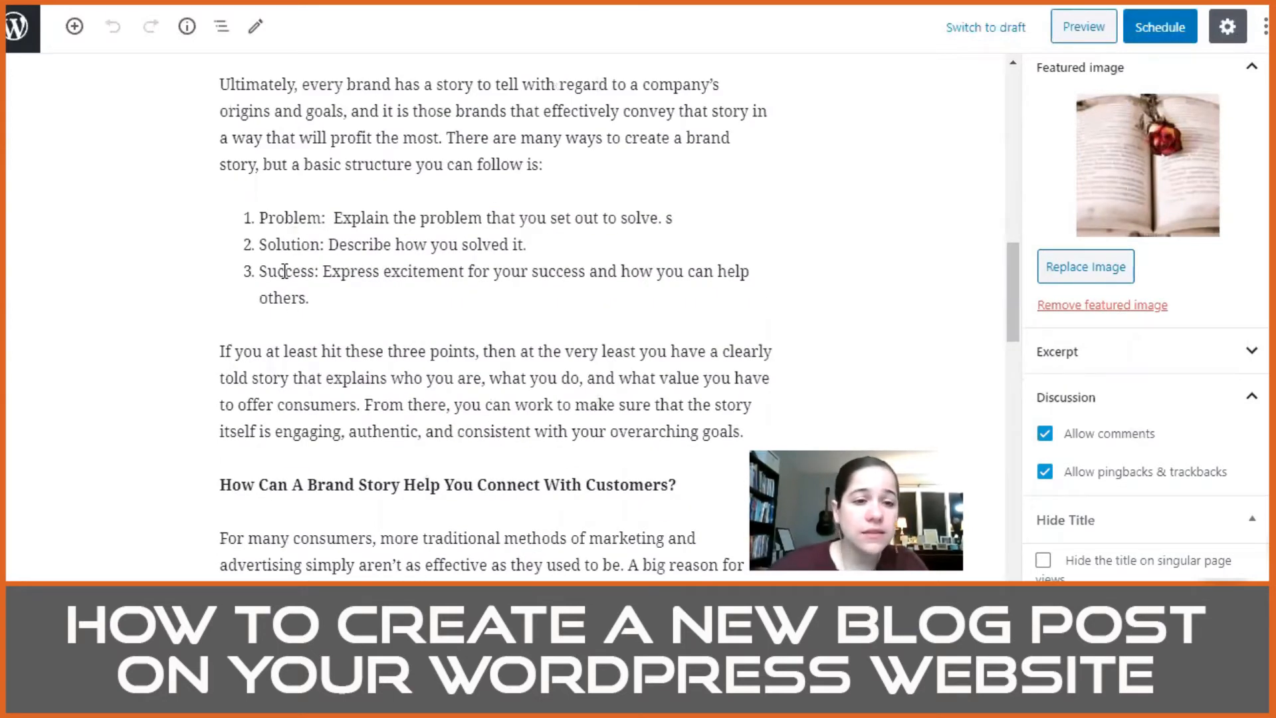
{"action": "scroll", "coordinate": [284, 272], "scroll_direction": "down", "scroll_amount": 4}
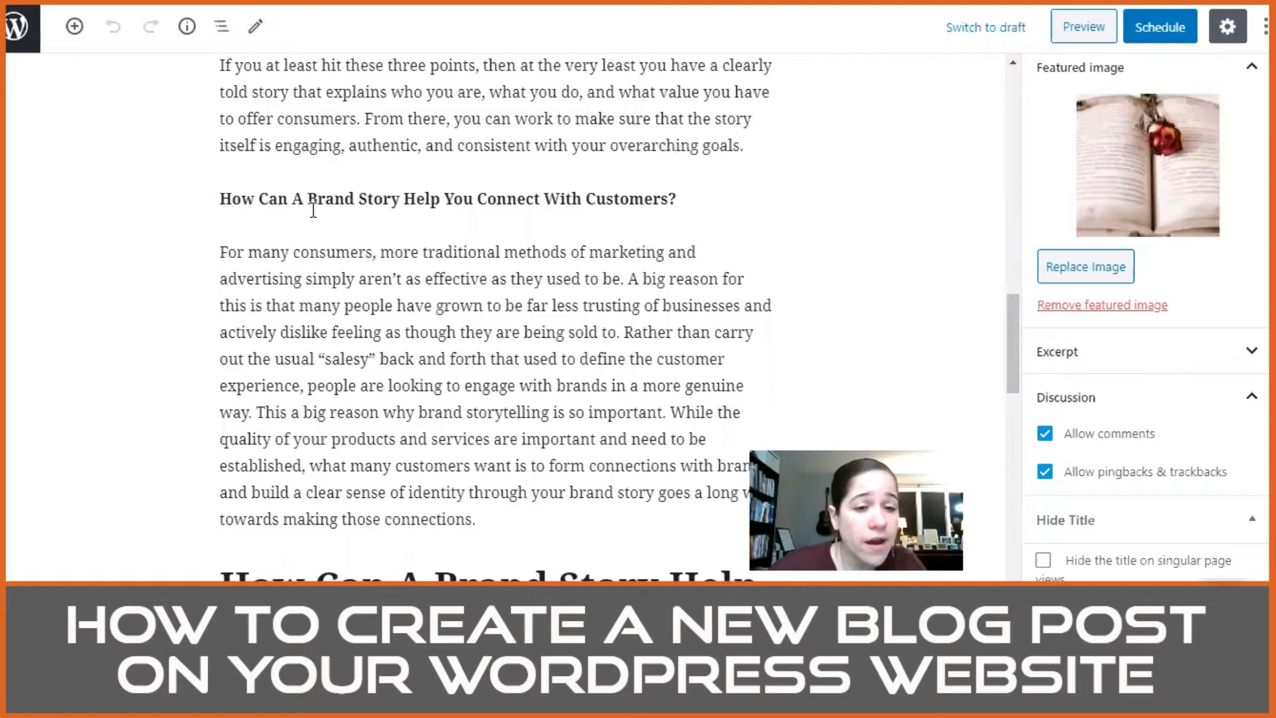
{"action": "scroll", "coordinate": [312, 206], "scroll_direction": "down", "scroll_amount": 5}
{"action": "scroll", "coordinate": [313, 210], "scroll_direction": "up", "scroll_amount": 4}
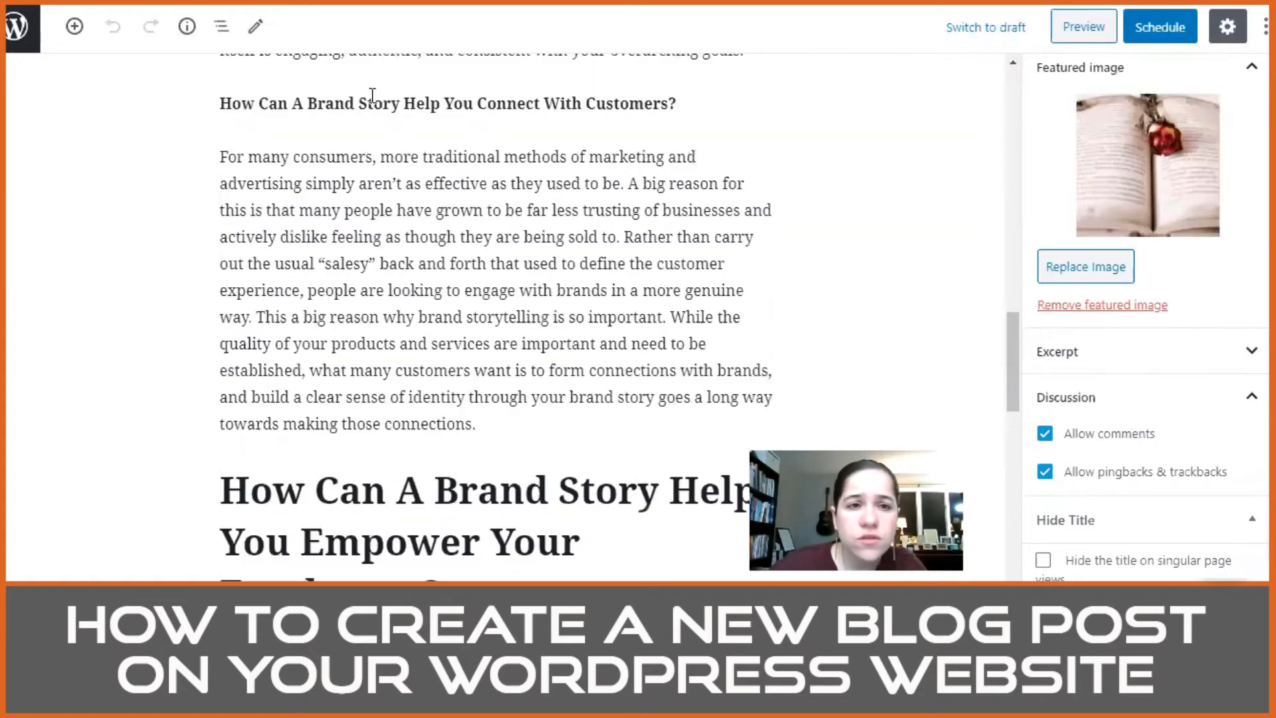
{"action": "scroll", "coordinate": [399, 133], "scroll_direction": "up", "scroll_amount": 12}
{"action": "scroll", "coordinate": [428, 252], "scroll_direction": "down", "scroll_amount": 10}
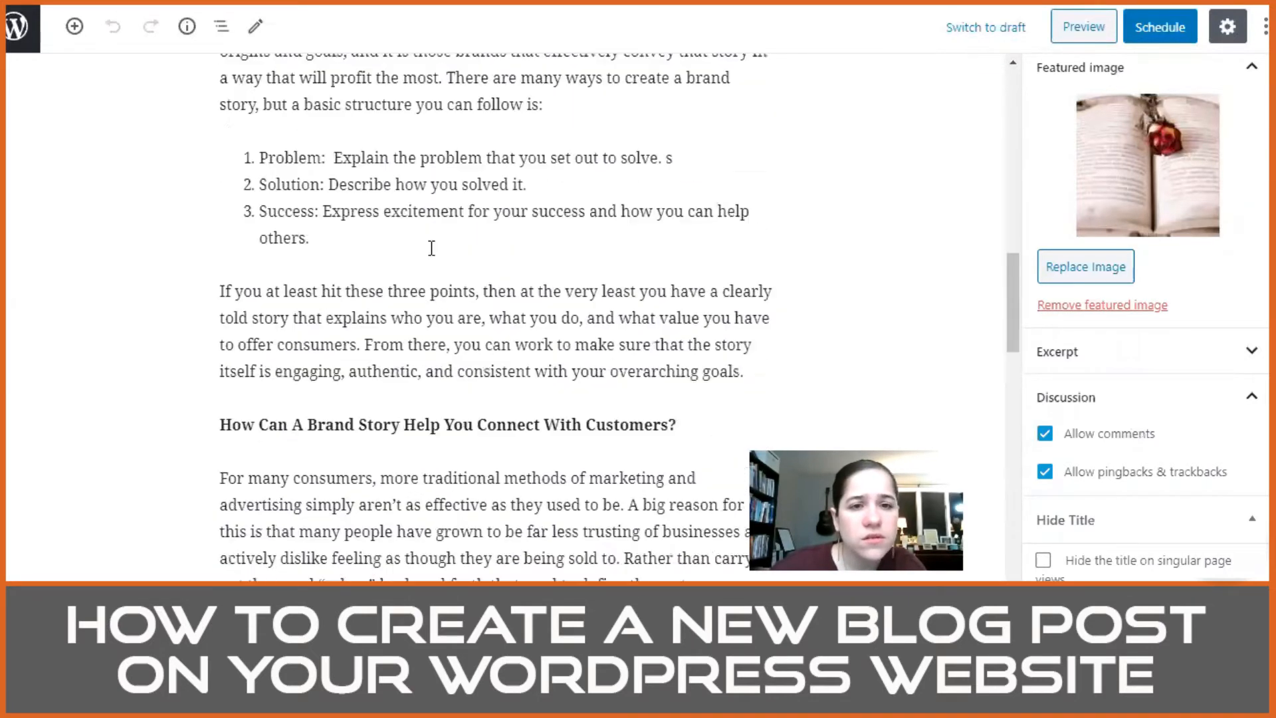
Step: Check the block formatting of the line "How Can A Brand Story Help You Connect With Customers?" and compare it with the post's other headings
{"action": "left_click", "coordinate": [422, 295]}
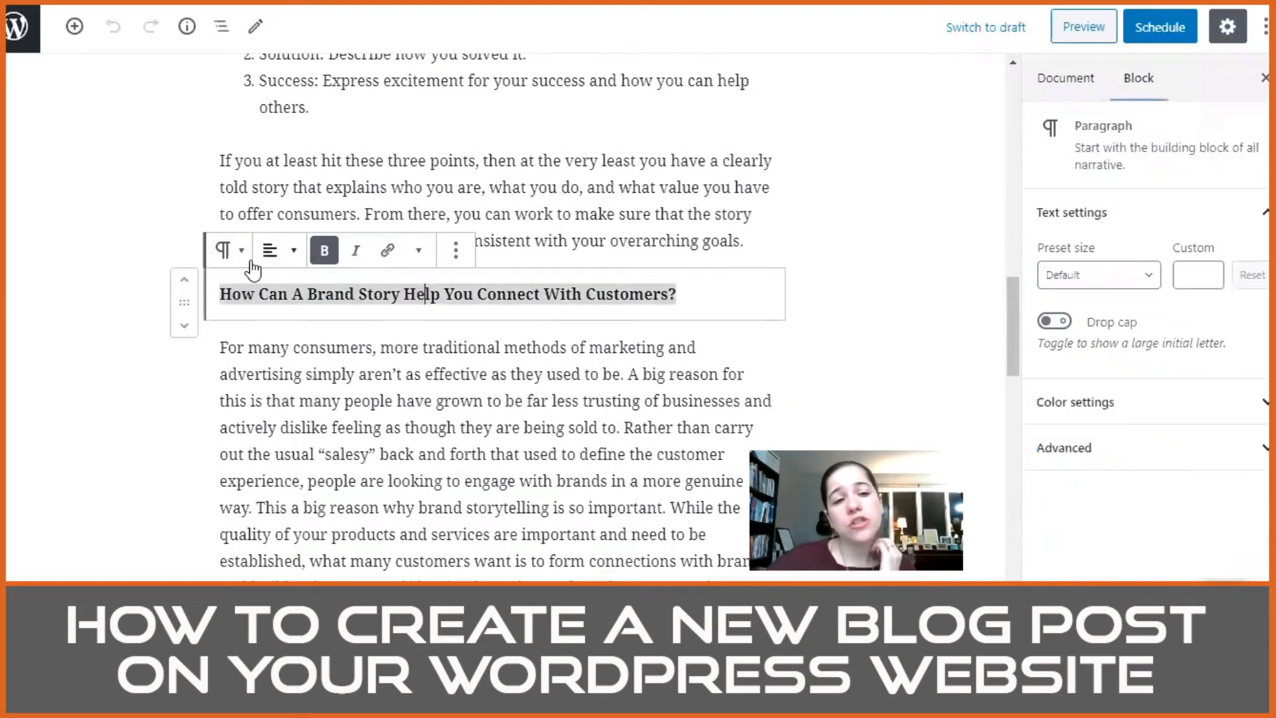
{"action": "left_click", "coordinate": [229, 258]}
{"action": "left_click", "coordinate": [228, 260]}
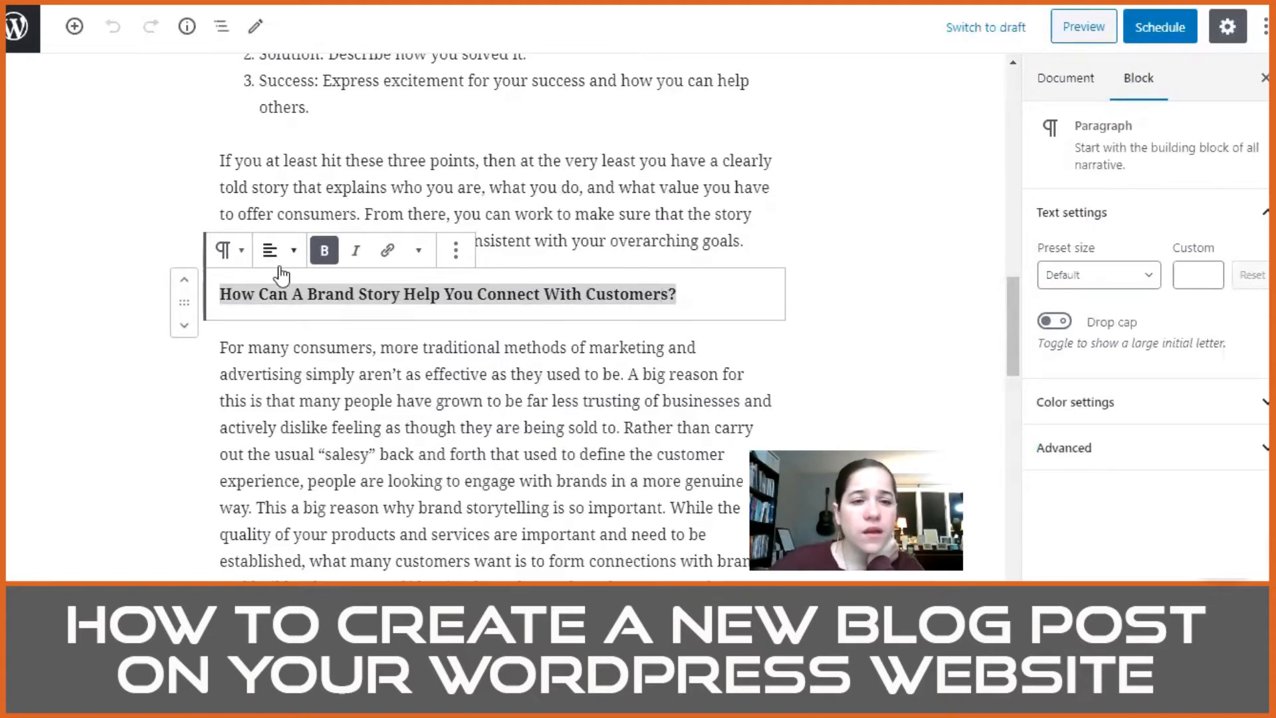
{"action": "scroll", "coordinate": [602, 248], "scroll_direction": "up", "scroll_amount": 5}
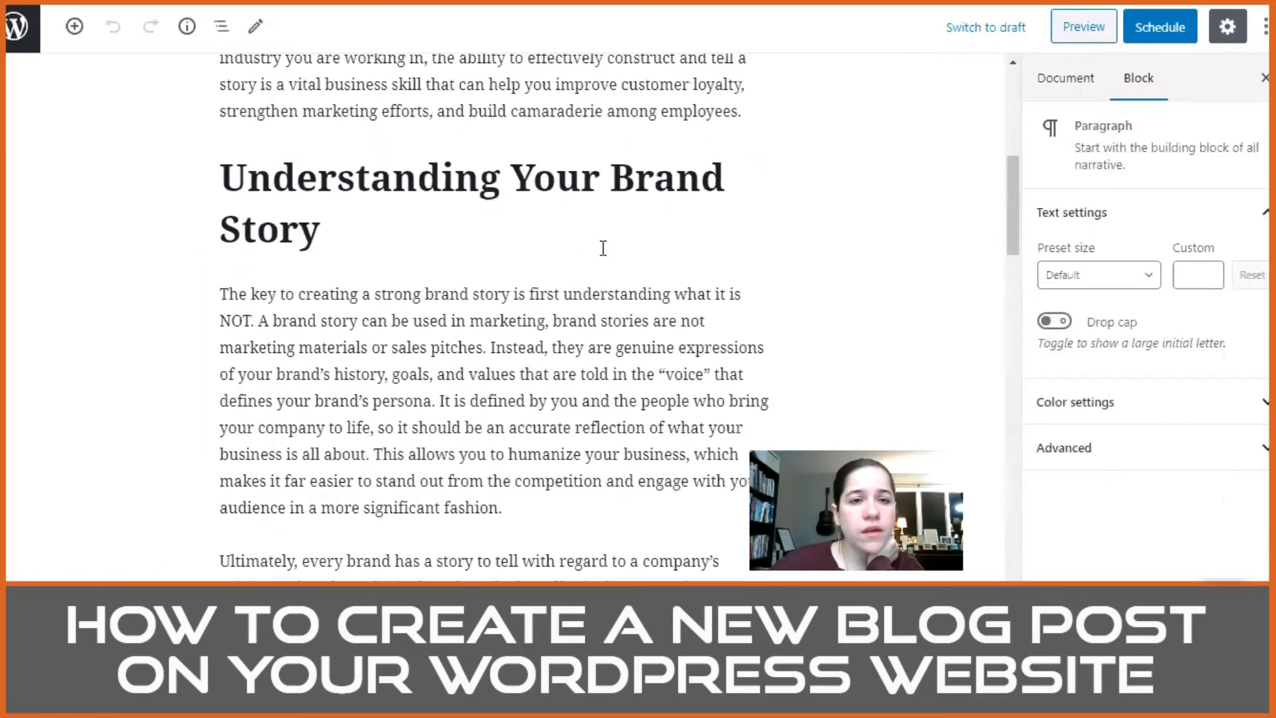
{"action": "scroll", "coordinate": [603, 248], "scroll_direction": "down", "scroll_amount": 15}
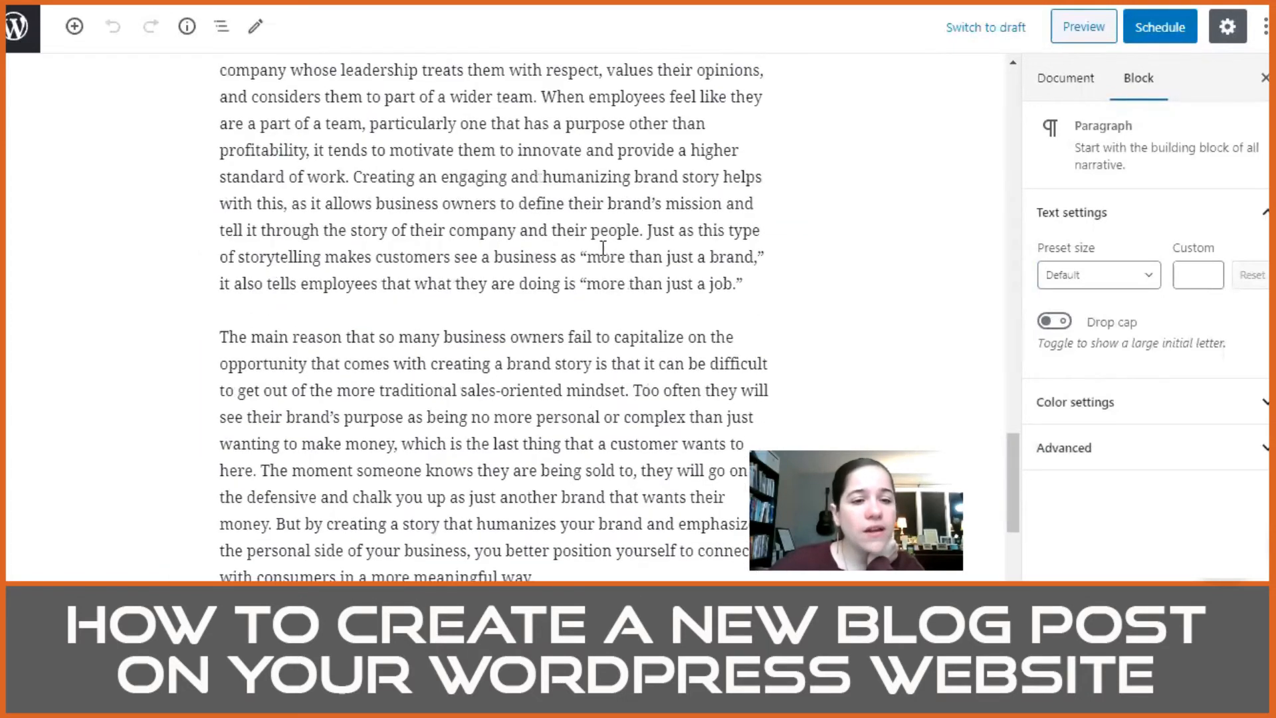
Step: Convert the bold paragraph "How Can A Brand Story Help You Connect With Customers?" into a heading block
{"action": "scroll", "coordinate": [603, 248], "scroll_direction": "up", "scroll_amount": 15}
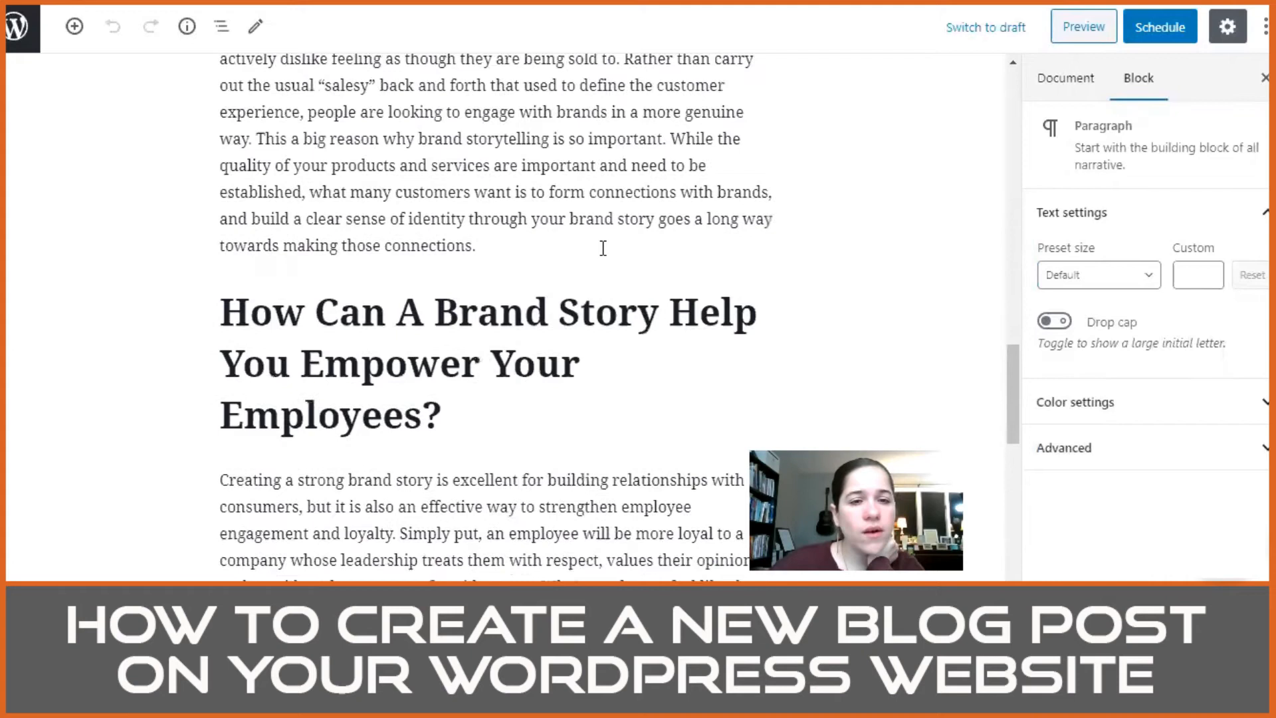
{"action": "left_click", "coordinate": [228, 339]}
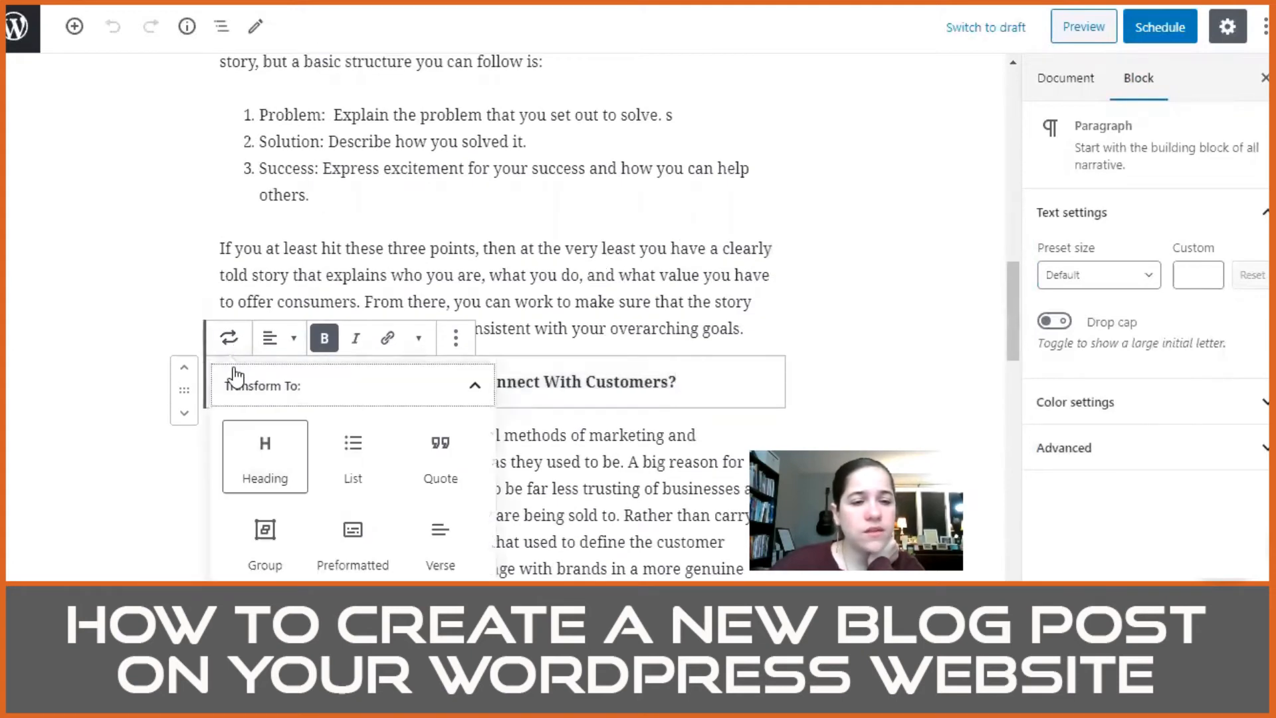
{"action": "left_click", "coordinate": [265, 456]}
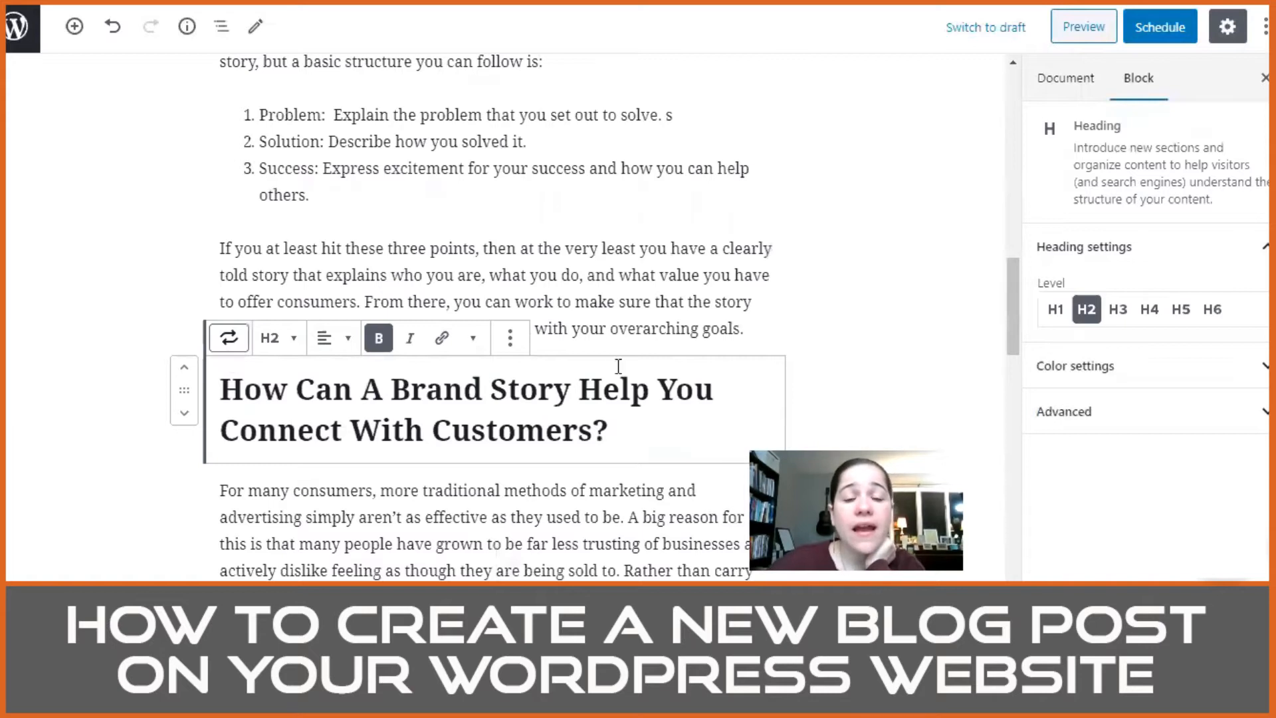
Step: Check the level of the "Understanding Your Brand Story" heading and set the "Connect With Customers?" heading to the matching H1
{"action": "scroll", "coordinate": [614, 329], "scroll_direction": "up", "scroll_amount": 6}
{"action": "triple_click", "coordinate": [556, 80]}
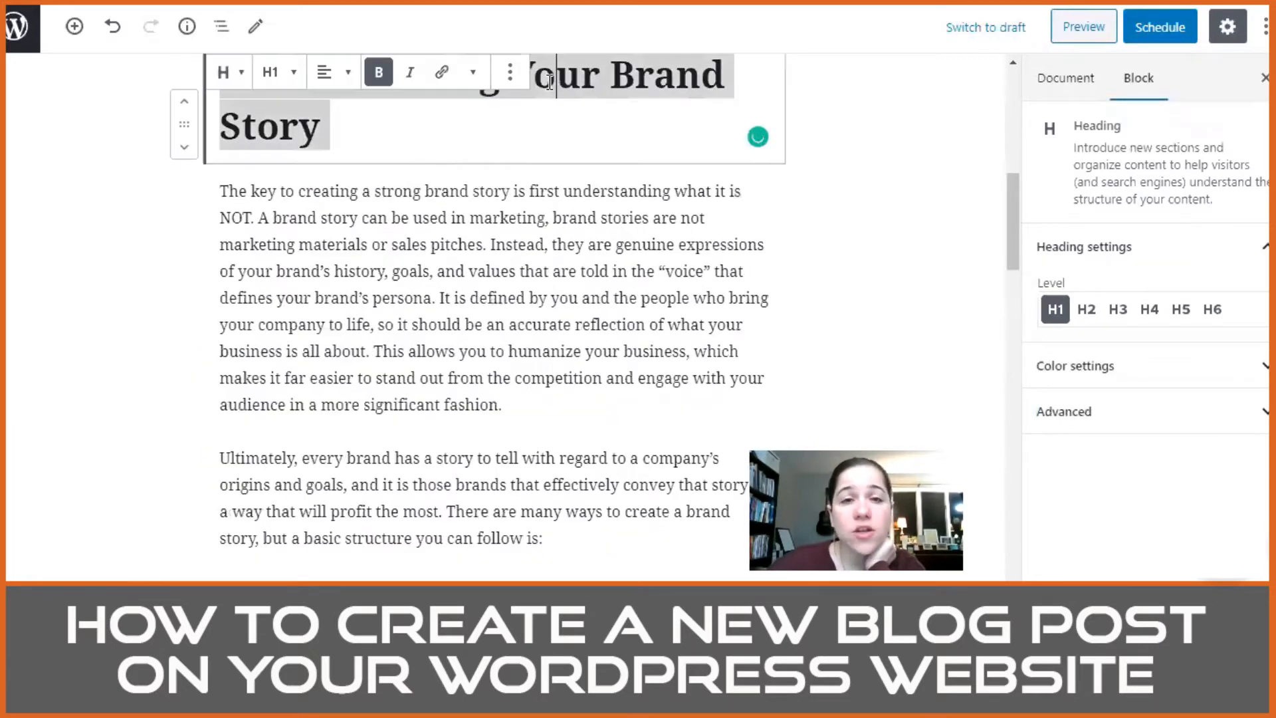
{"action": "scroll", "coordinate": [604, 294], "scroll_direction": "down", "scroll_amount": 10}
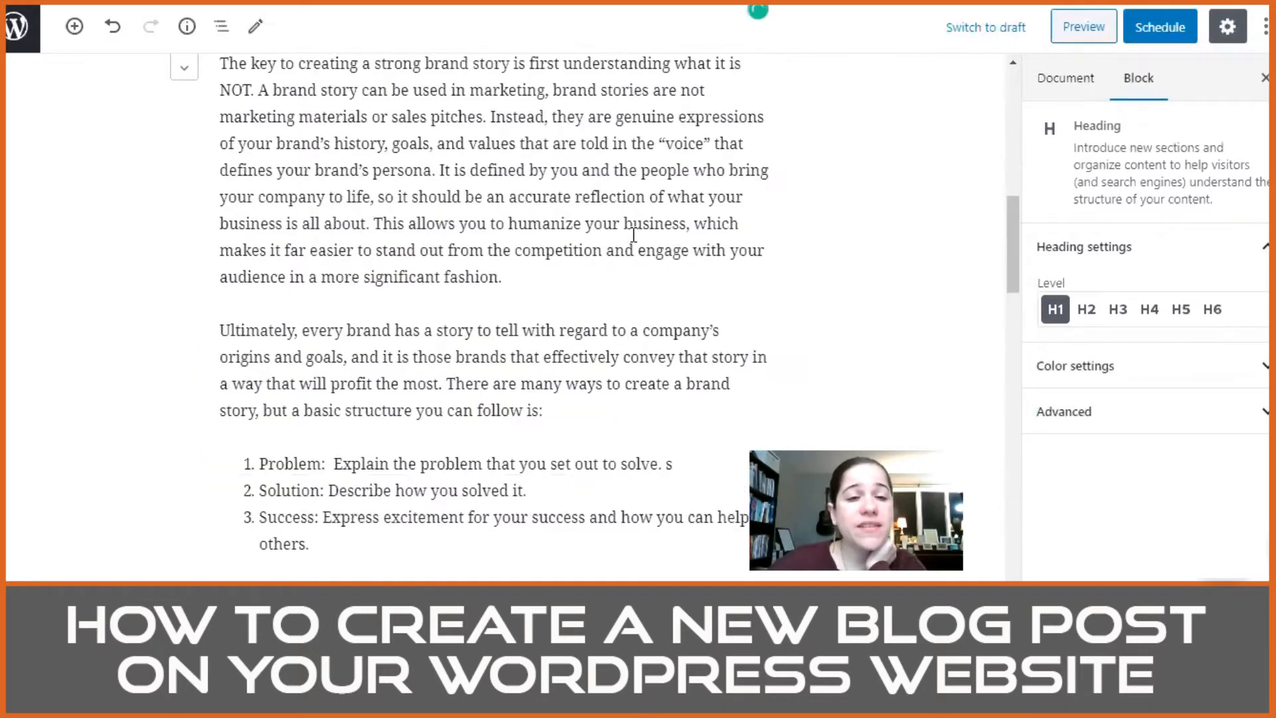
{"action": "triple_click", "coordinate": [548, 240]}
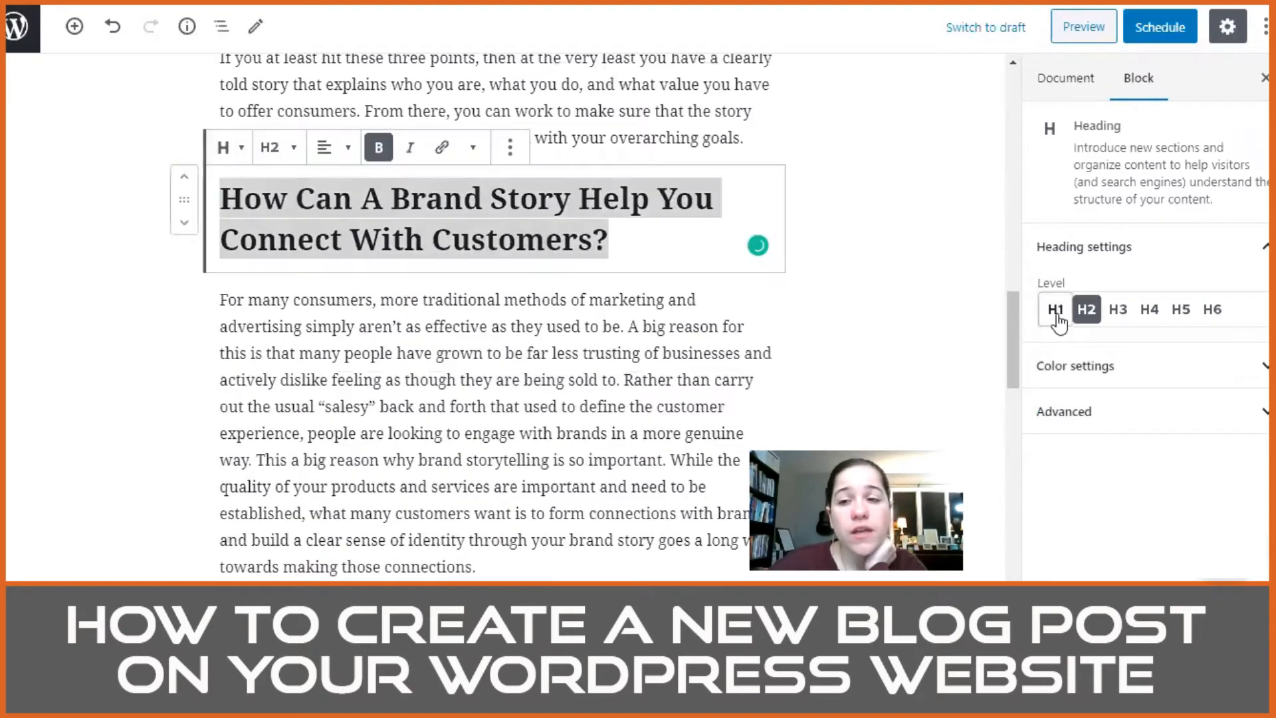
{"action": "left_click", "coordinate": [1056, 309]}
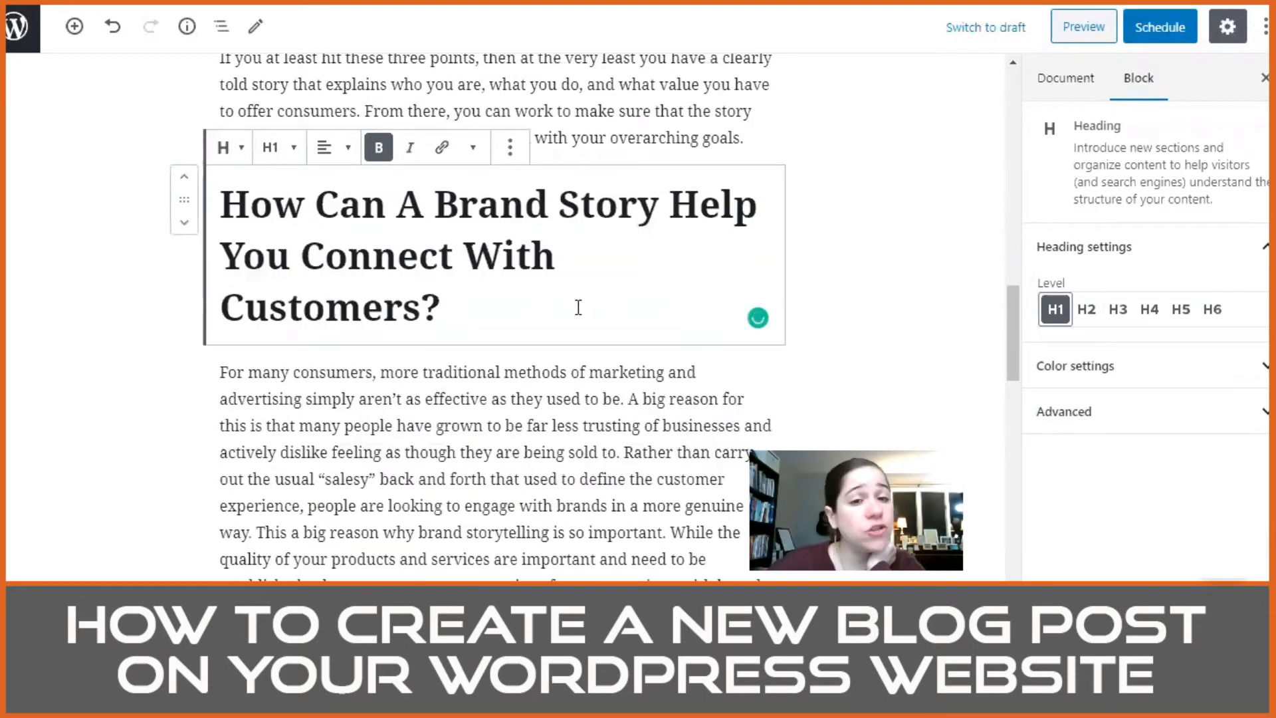
{"action": "left_click", "coordinate": [596, 351]}
Step: Compare the wording and style of the "Connect With Customers?" and "Empower Your Employees?" headings, highlighting their key words
{"action": "scroll", "coordinate": [598, 346], "scroll_direction": "down", "scroll_amount": 5}
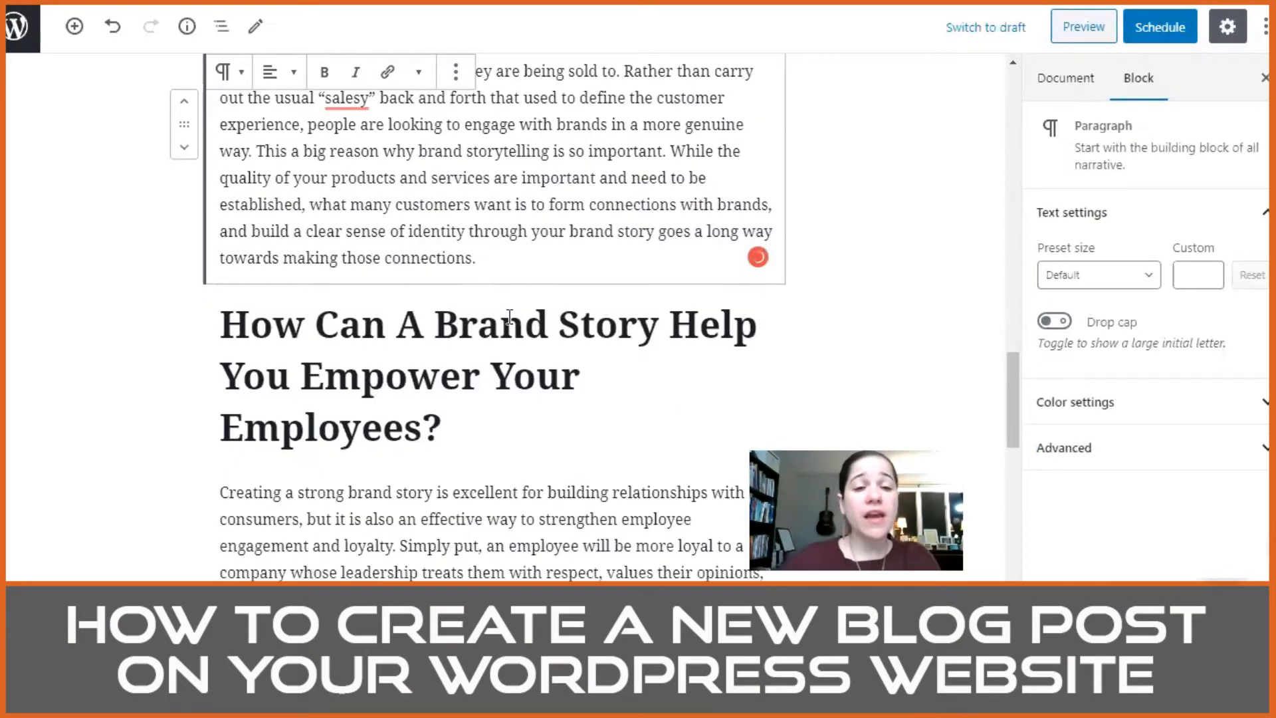
{"action": "scroll", "coordinate": [506, 349], "scroll_direction": "up", "scroll_amount": 6}
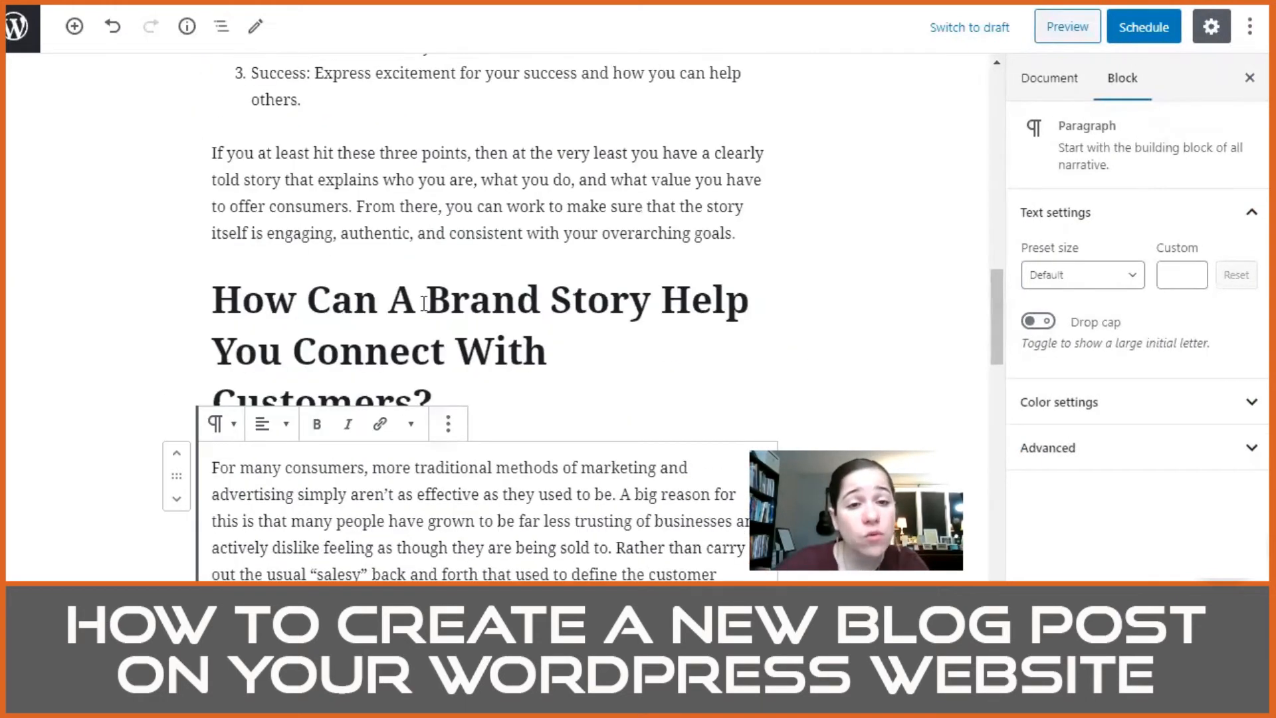
{"action": "double_click", "coordinate": [429, 299]}
{"action": "left_click_drag", "start_coordinate": [699, 304], "coordinate": [676, 306]}
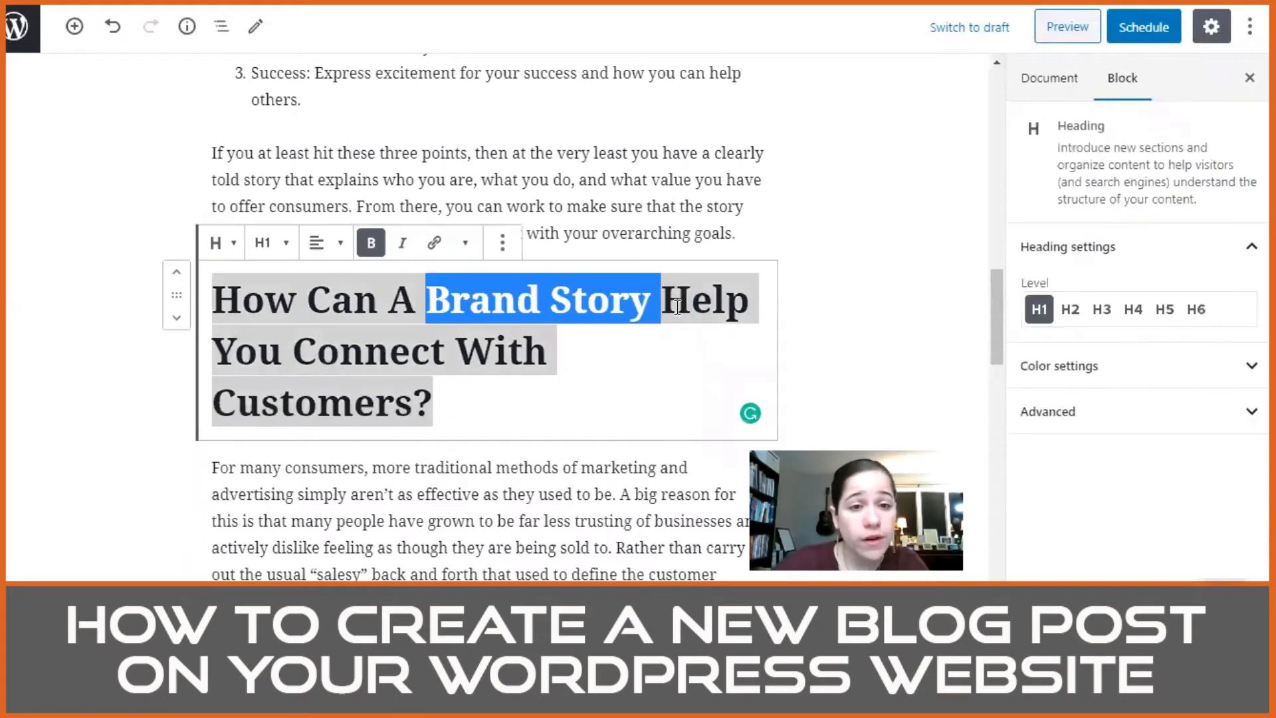
{"action": "double_click", "coordinate": [380, 355]}
{"action": "double_click", "coordinate": [350, 403]}
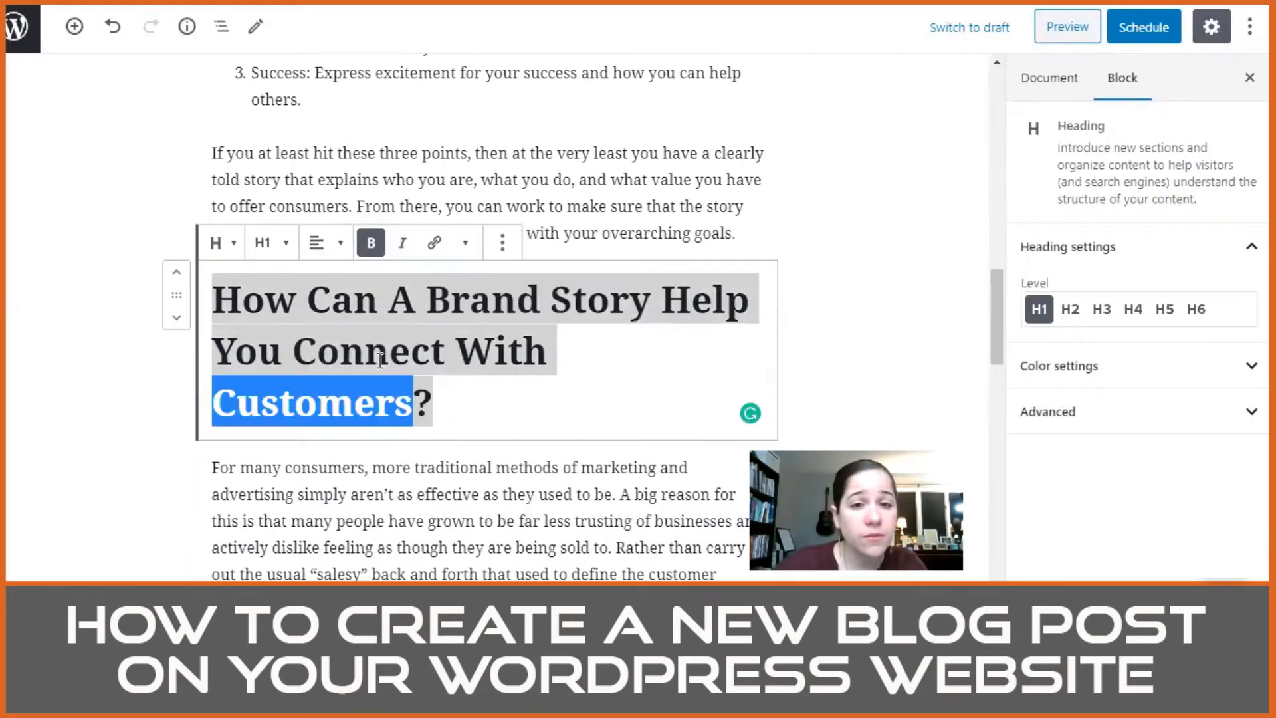
{"action": "scroll", "coordinate": [380, 359], "scroll_direction": "down", "scroll_amount": 6}
{"action": "scroll", "coordinate": [612, 339], "scroll_direction": "down", "scroll_amount": 5}
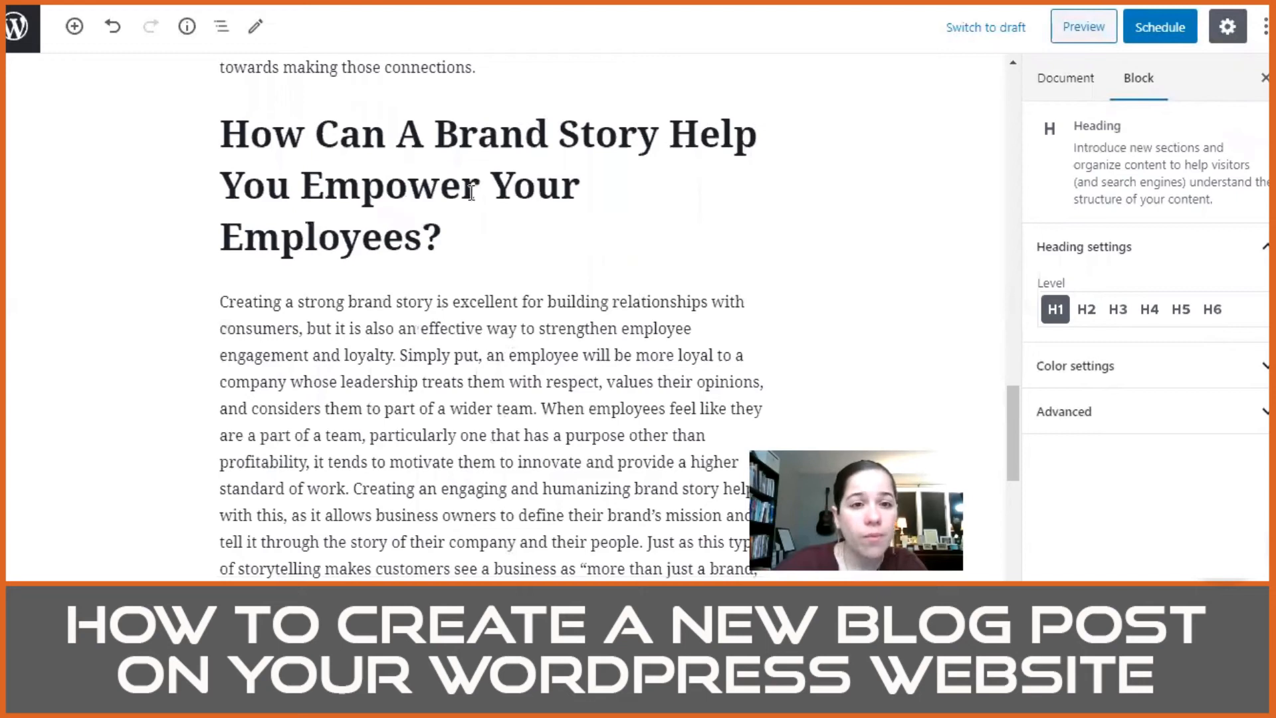
{"action": "double_click", "coordinate": [712, 136]}
{"action": "double_click", "coordinate": [409, 200]}
{"action": "double_click", "coordinate": [371, 229]}
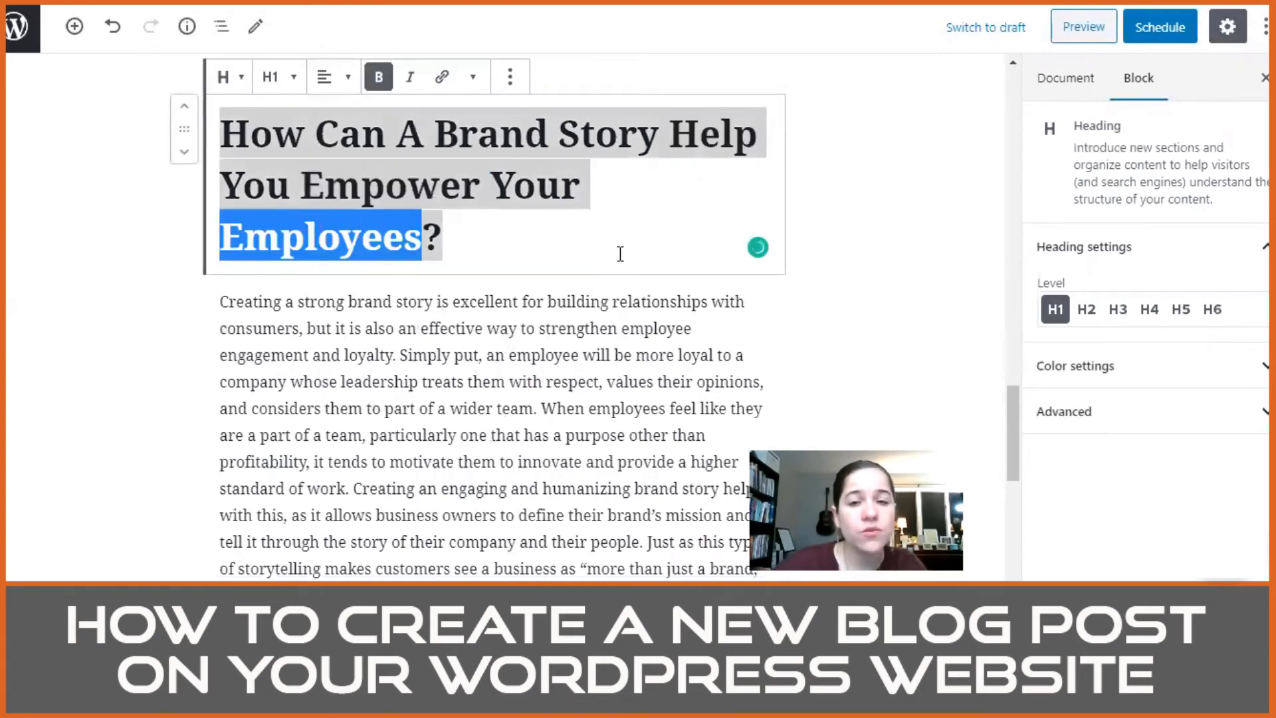
{"action": "left_click", "coordinate": [871, 230]}
Step: Review the post from its closing paragraph back to the title and save the changes to the scheduled post
{"action": "scroll", "coordinate": [572, 376], "scroll_direction": "down", "scroll_amount": 7}
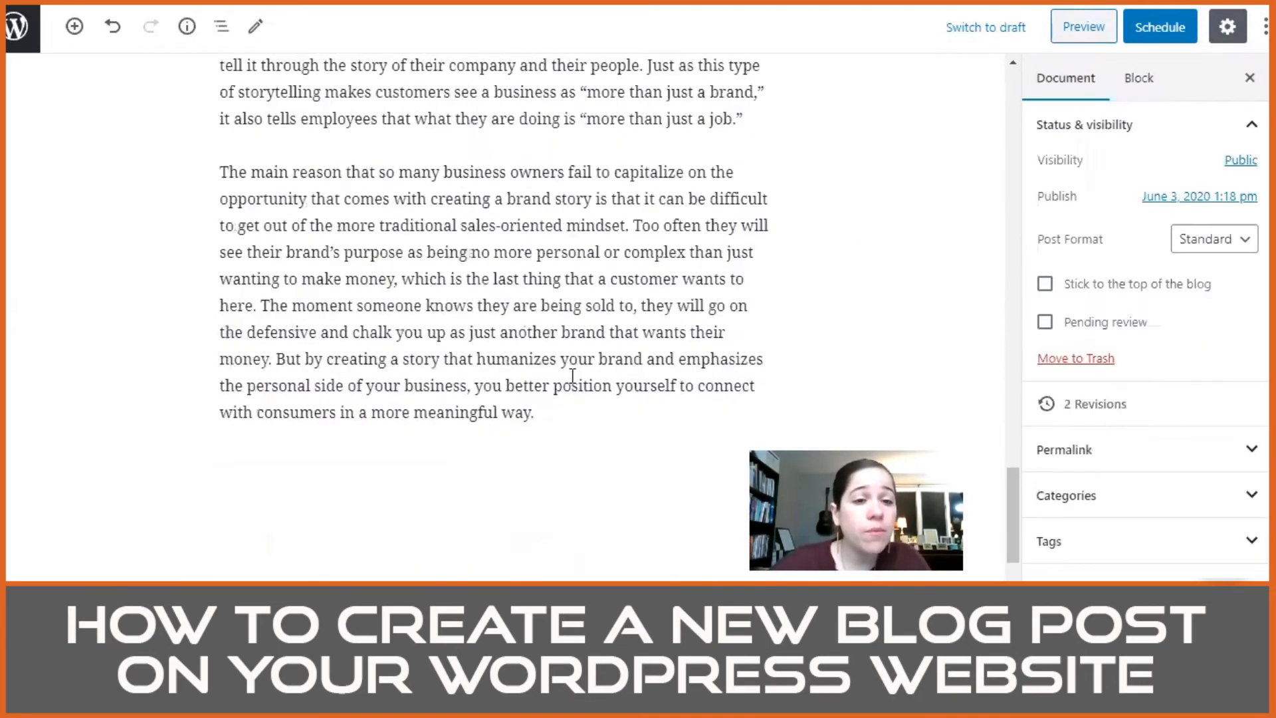
{"action": "scroll", "coordinate": [573, 376], "scroll_direction": "up", "scroll_amount": 16}
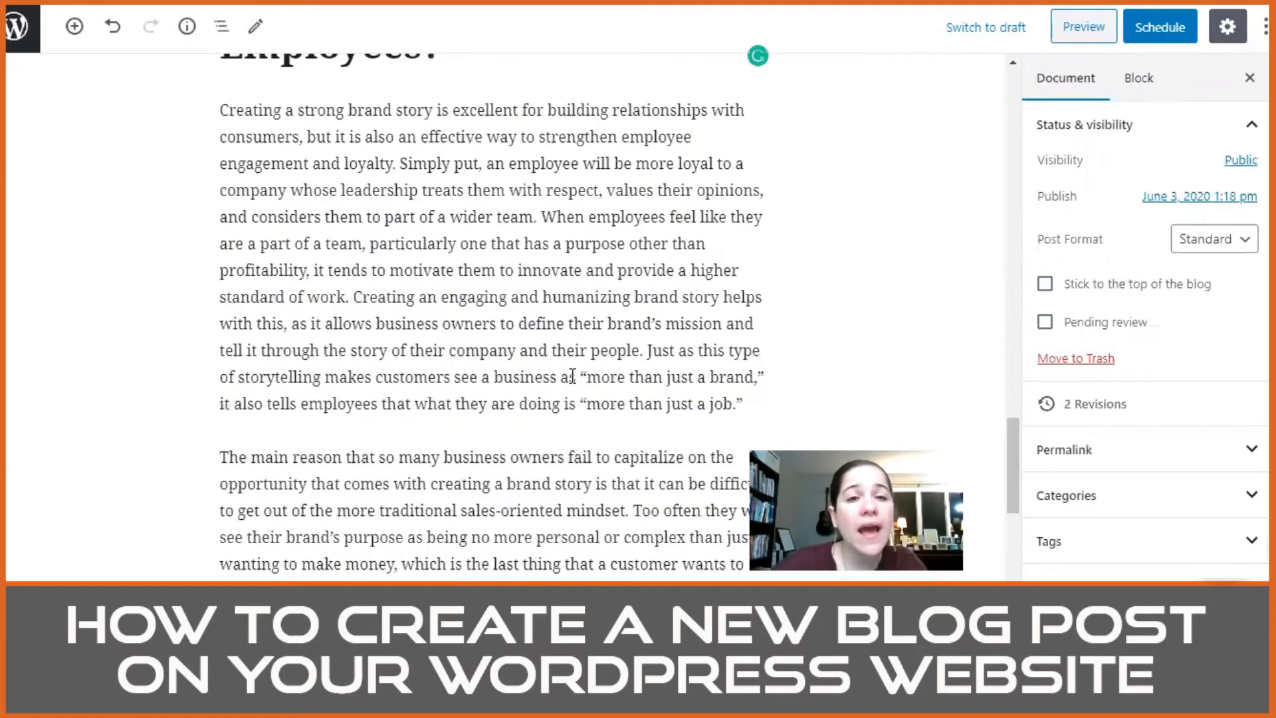
{"action": "scroll", "coordinate": [572, 376], "scroll_direction": "up", "scroll_amount": 10}
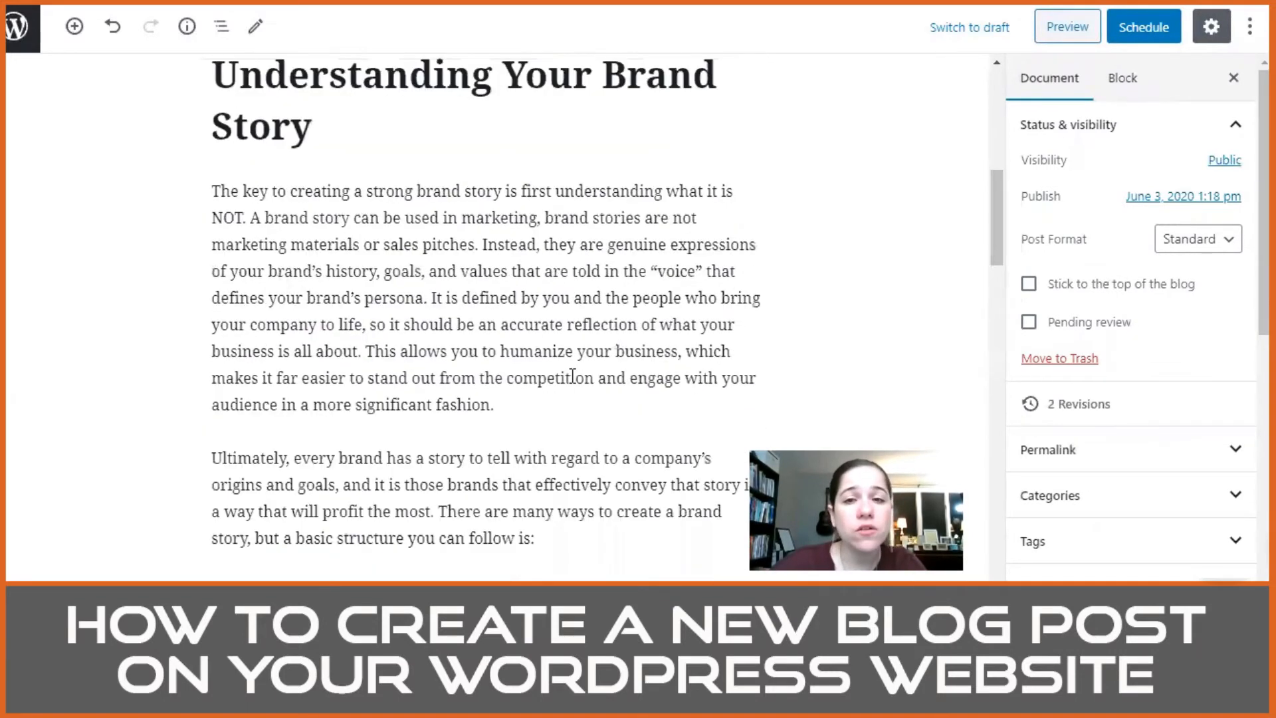
{"action": "scroll", "coordinate": [572, 376], "scroll_direction": "up", "scroll_amount": 8}
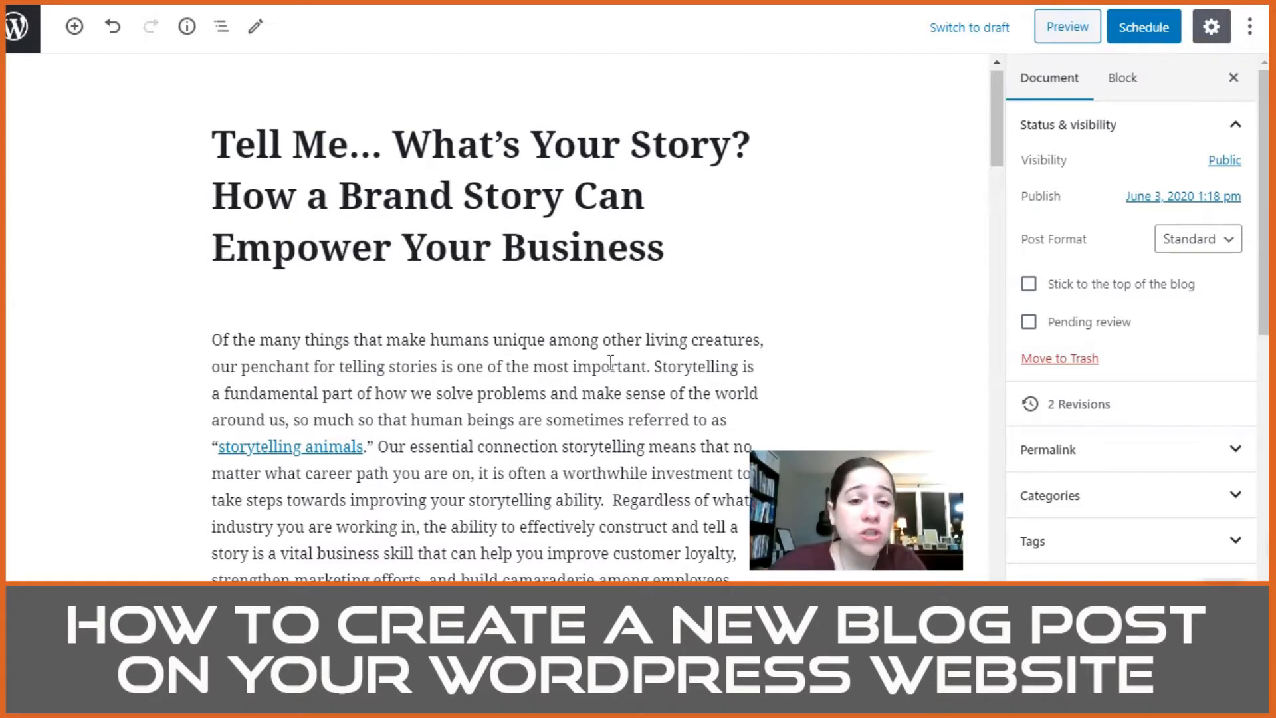
{"action": "scroll", "coordinate": [668, 362], "scroll_direction": "down", "scroll_amount": 5}
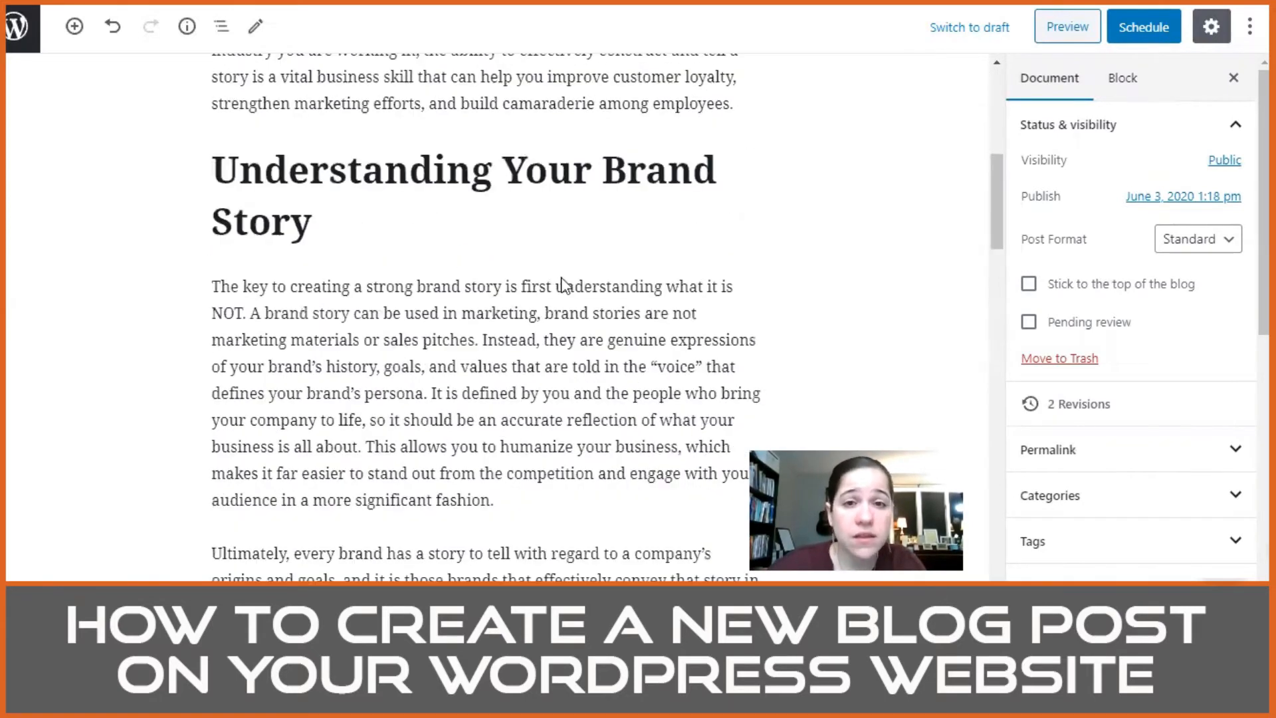
{"action": "scroll", "coordinate": [566, 284], "scroll_direction": "up", "scroll_amount": 3}
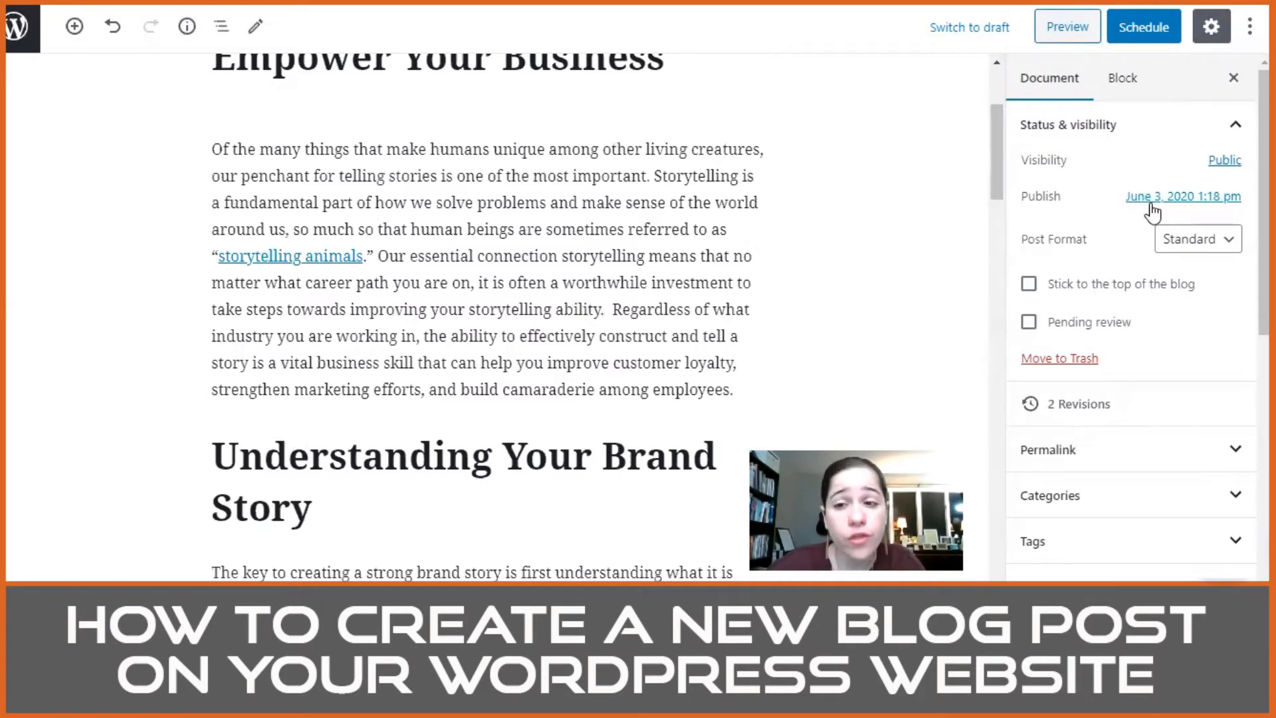
{"action": "left_click", "coordinate": [1150, 30]}
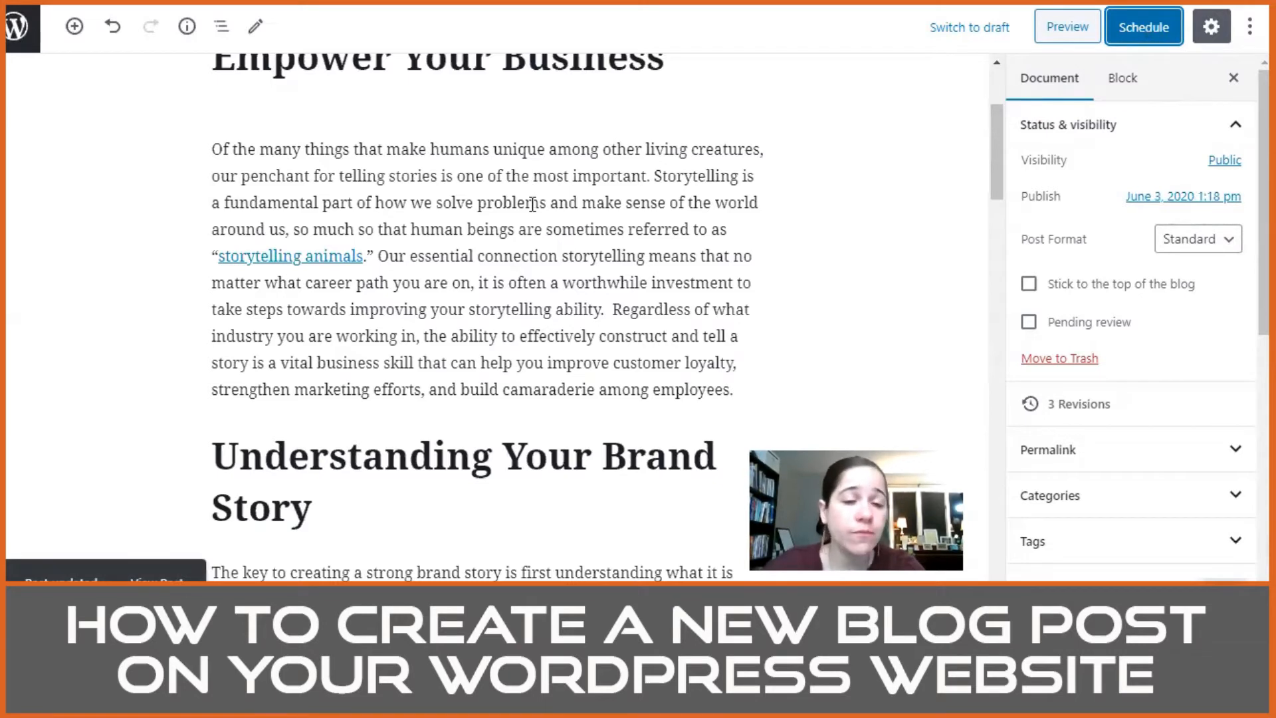
Step: Examine the post's title and its document settings, including the featured image and discussion options
{"action": "scroll", "coordinate": [532, 204], "scroll_direction": "up", "scroll_amount": 3}
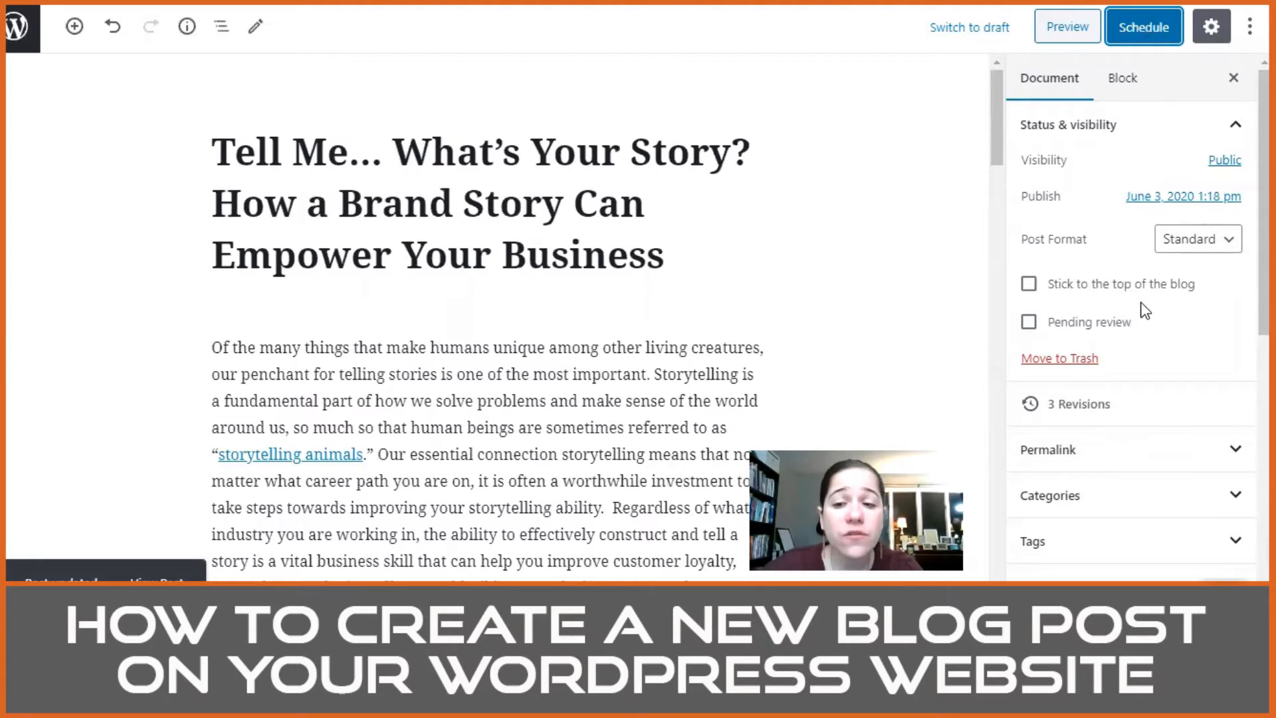
{"action": "scroll", "coordinate": [1153, 381], "scroll_direction": "down", "scroll_amount": 3}
{"action": "scroll", "coordinate": [1153, 381], "scroll_direction": "down", "scroll_amount": 4}
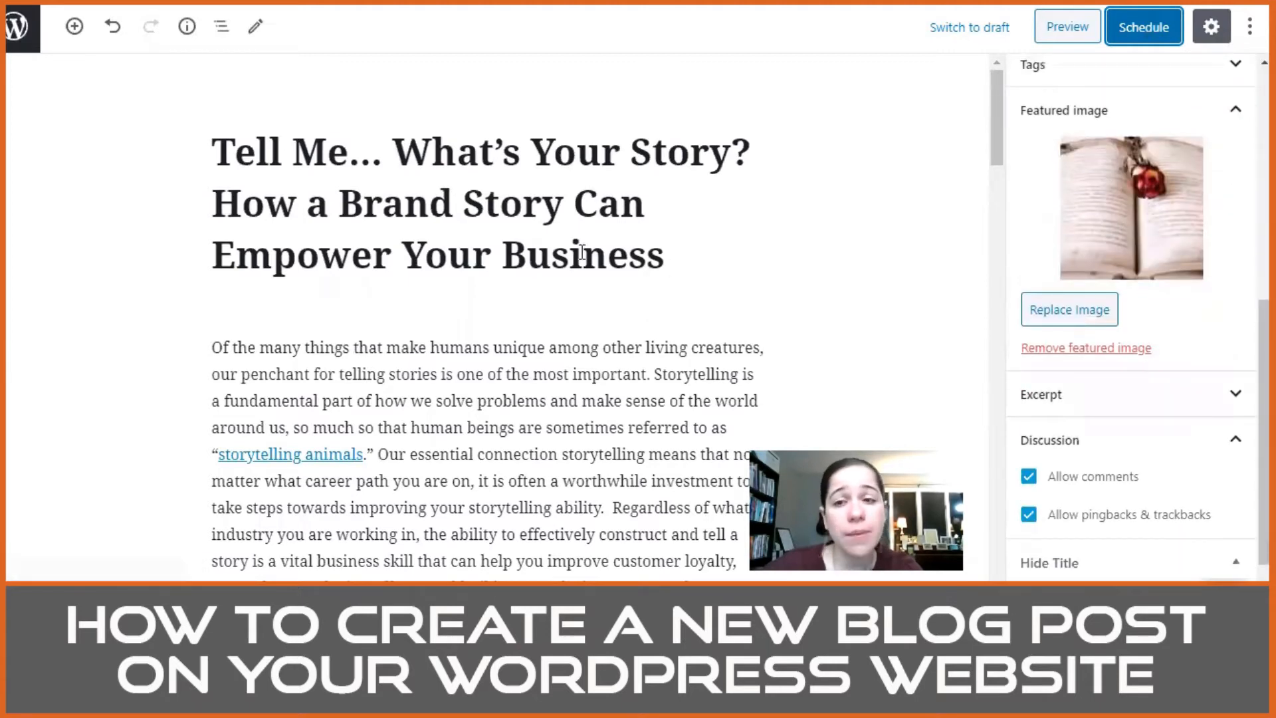
{"action": "scroll", "coordinate": [1114, 334], "scroll_direction": "up", "scroll_amount": 2}
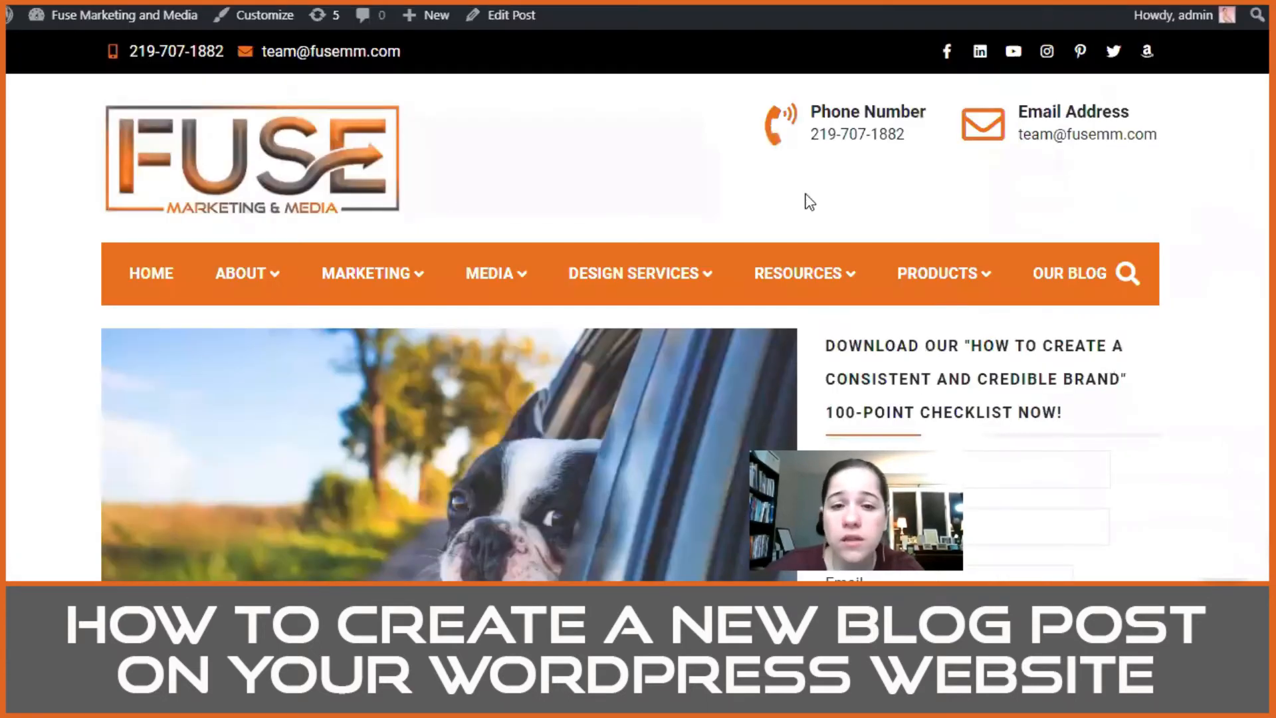
{"action": "scroll", "coordinate": [458, 213], "scroll_direction": "down", "scroll_amount": 4}
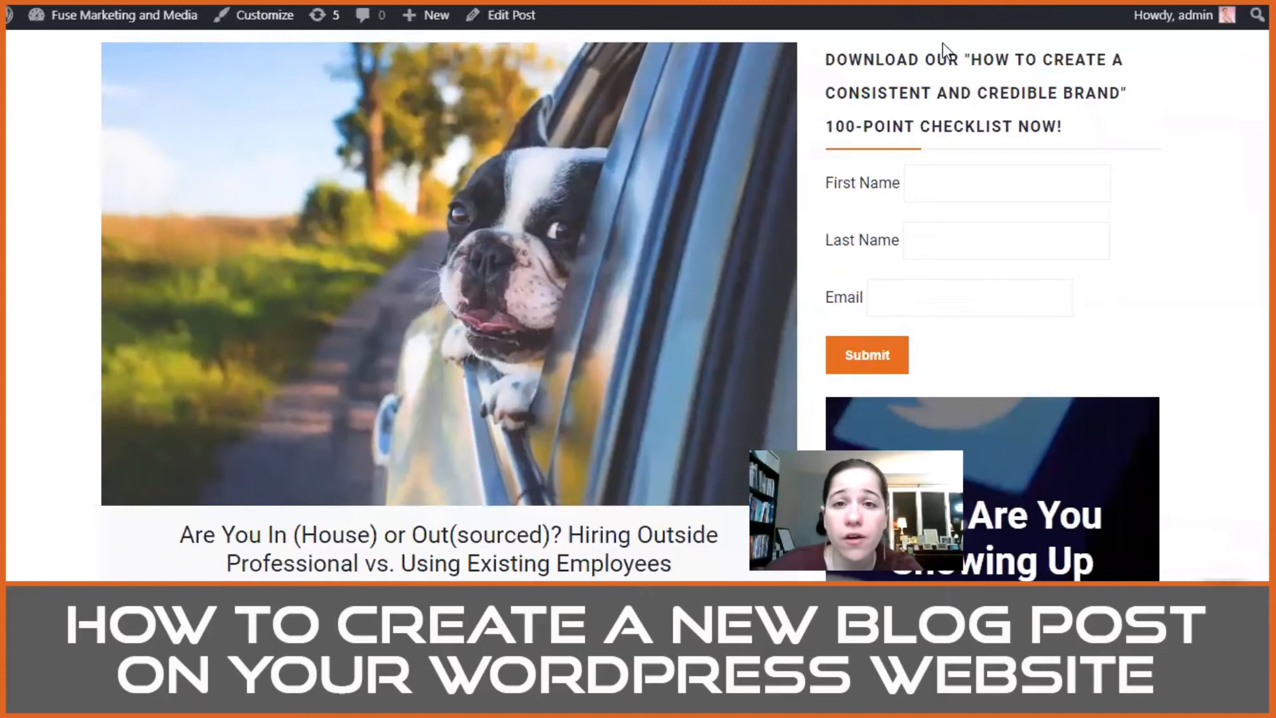
Step: Switch to the live website's Our Blog page and look through the published posts with their images and excerpts
{"action": "scroll", "coordinate": [997, 67], "scroll_direction": "up", "scroll_amount": 1}
{"action": "scroll", "coordinate": [1051, 90], "scroll_direction": "up", "scroll_amount": 1}
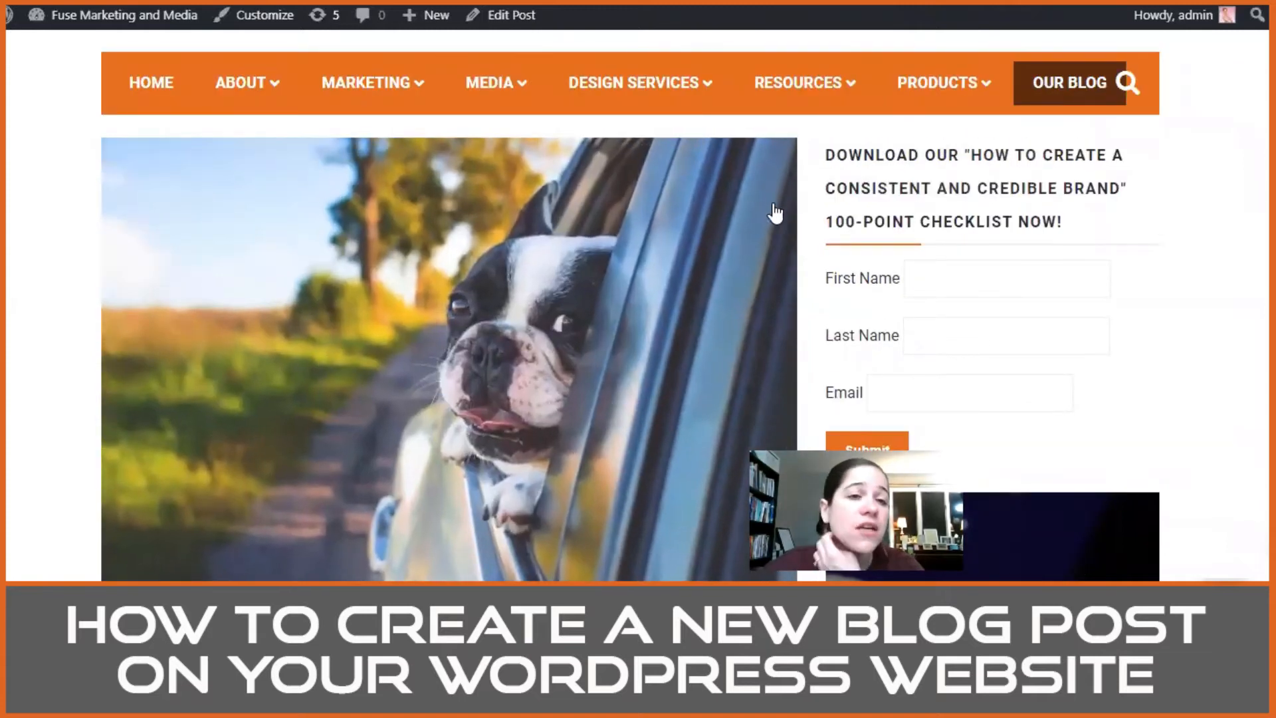
{"action": "scroll", "coordinate": [499, 277], "scroll_direction": "down", "scroll_amount": 3}
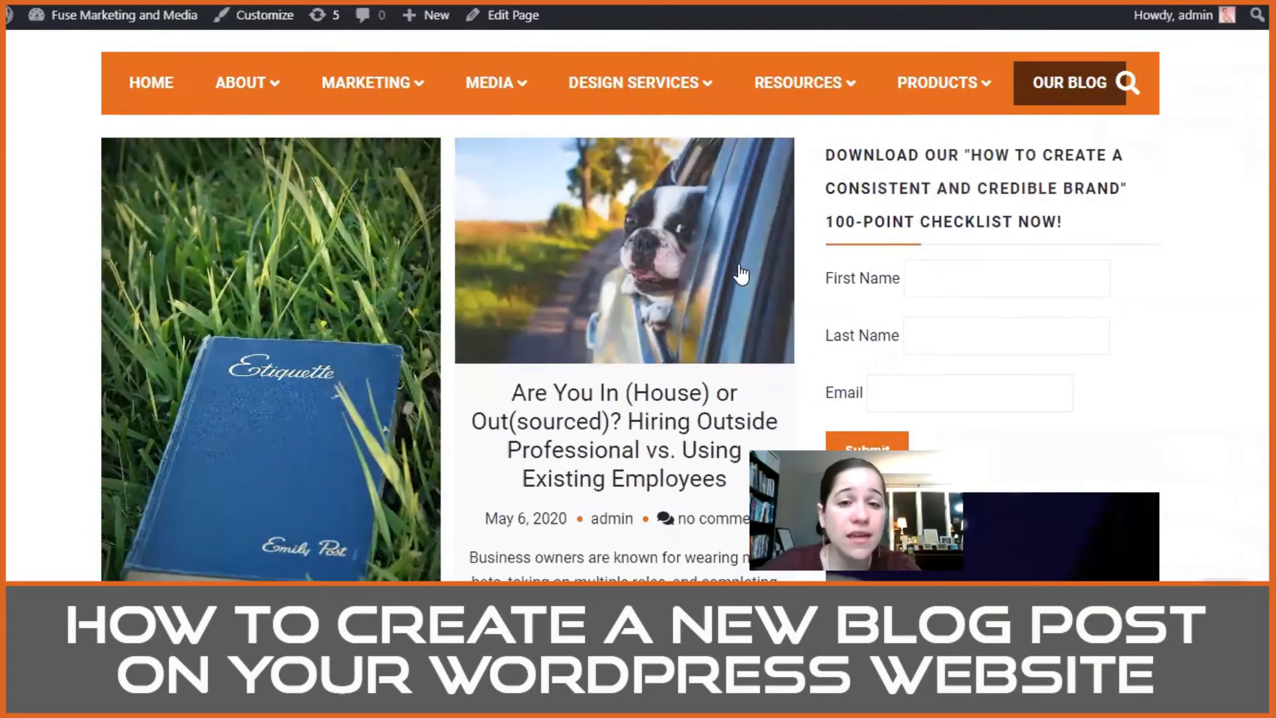
{"action": "scroll", "coordinate": [740, 274], "scroll_direction": "down", "scroll_amount": 3}
{"action": "scroll", "coordinate": [740, 273], "scroll_direction": "down", "scroll_amount": 6}
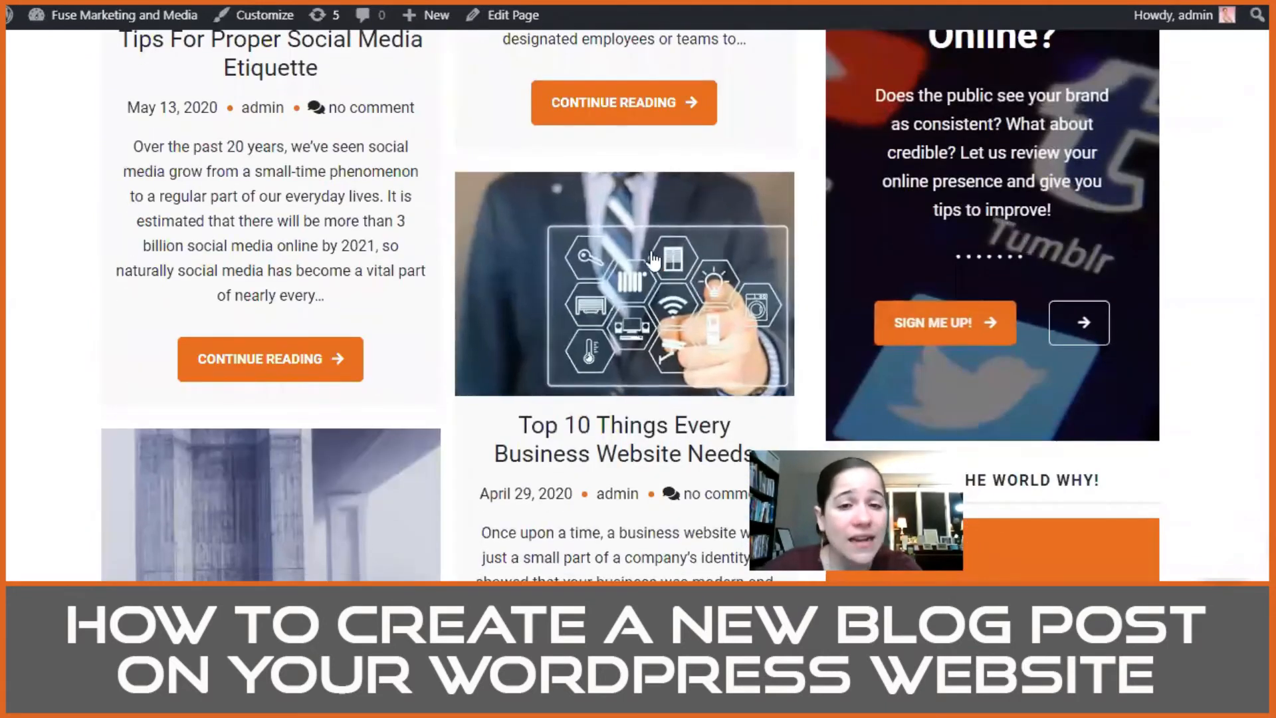
{"action": "scroll", "coordinate": [438, 261], "scroll_direction": "down", "scroll_amount": 4}
{"action": "scroll", "coordinate": [789, 270], "scroll_direction": "down", "scroll_amount": 4}
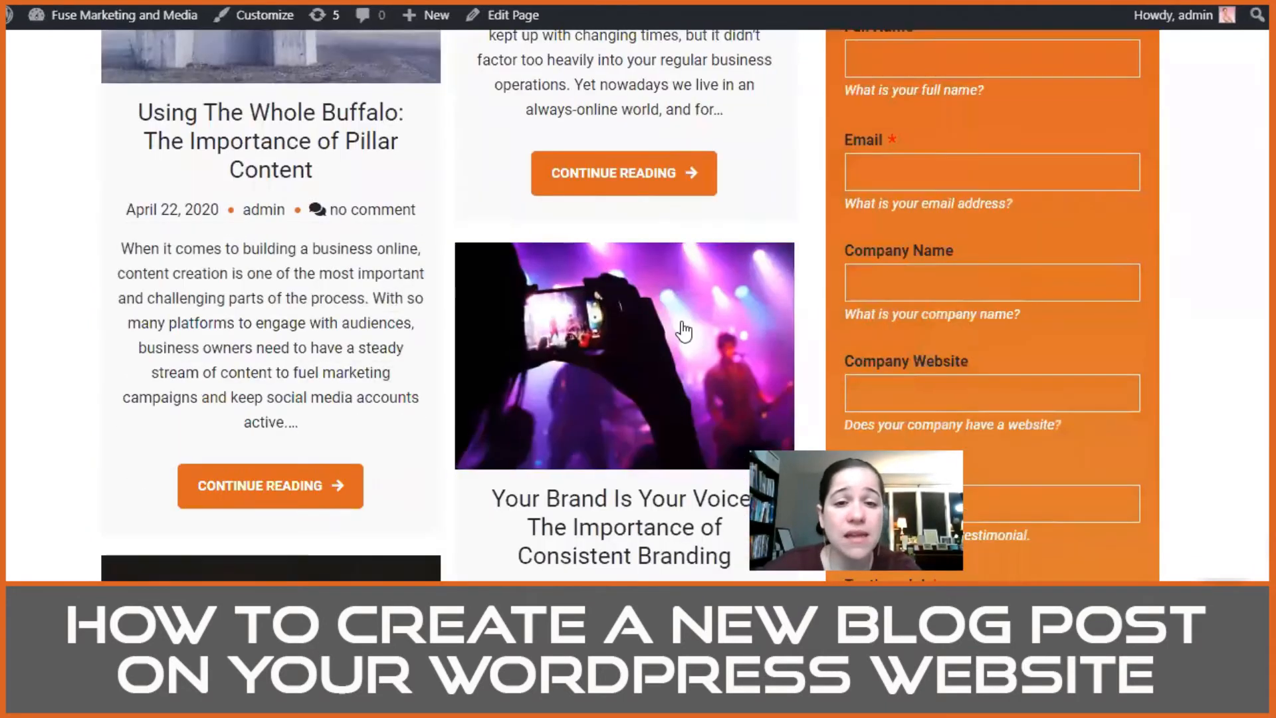
{"action": "scroll", "coordinate": [681, 317], "scroll_direction": "up", "scroll_amount": 15}
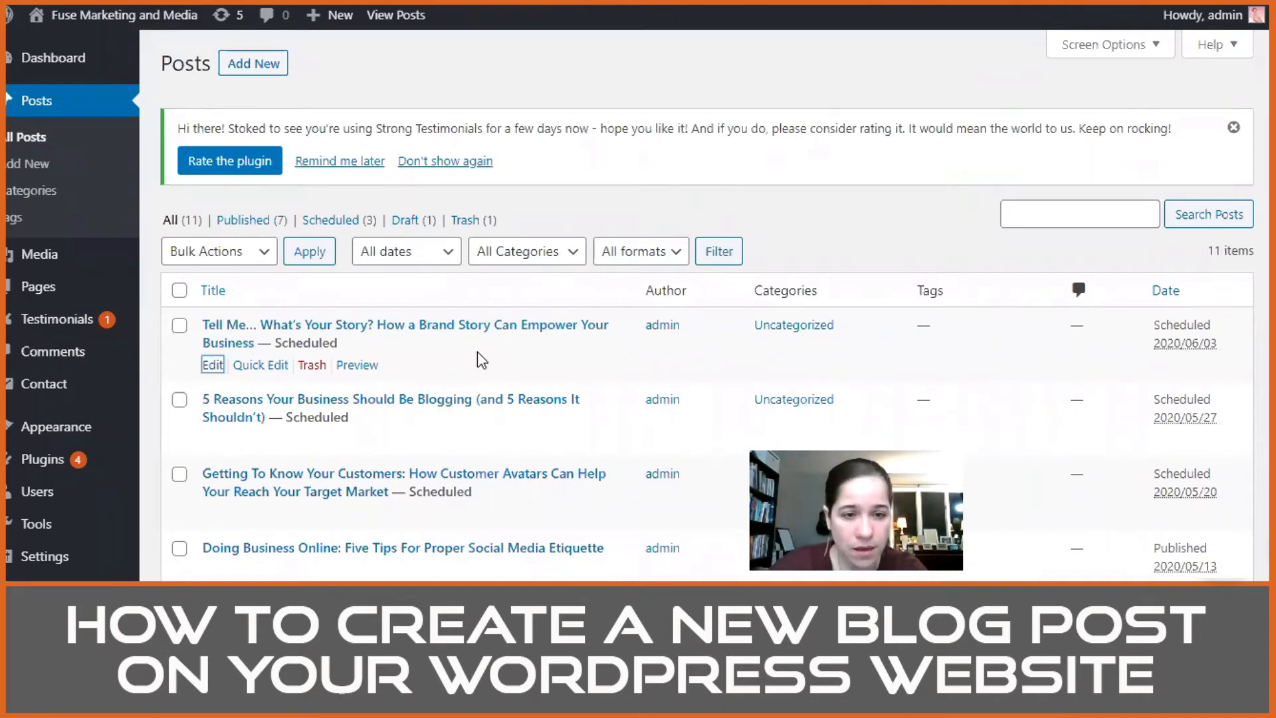
Step: Return to the dashboard's list of posts, review the scheduled and published dates, and locate the options for adding a new post
{"action": "scroll", "coordinate": [1054, 285], "scroll_direction": "down", "scroll_amount": 3}
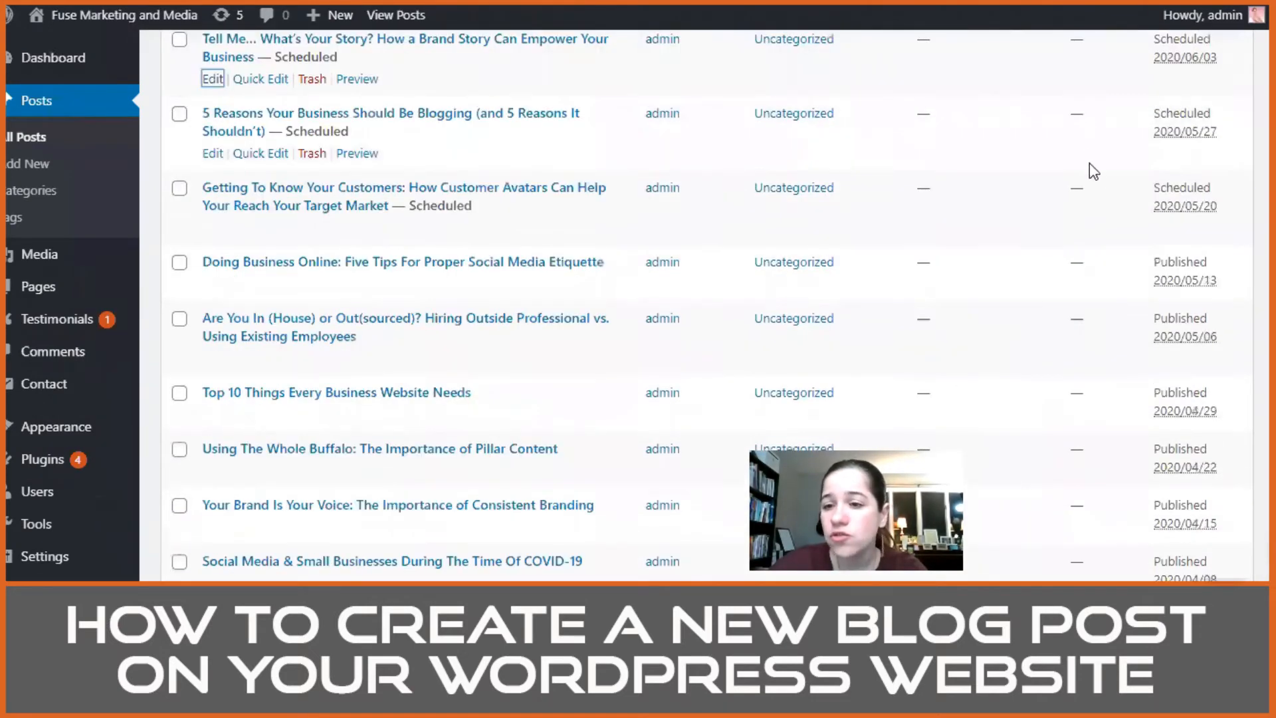
{"action": "scroll", "coordinate": [567, 279], "scroll_direction": "up", "scroll_amount": 4}
{"action": "scroll", "coordinate": [568, 210], "scroll_direction": "down", "scroll_amount": 6}
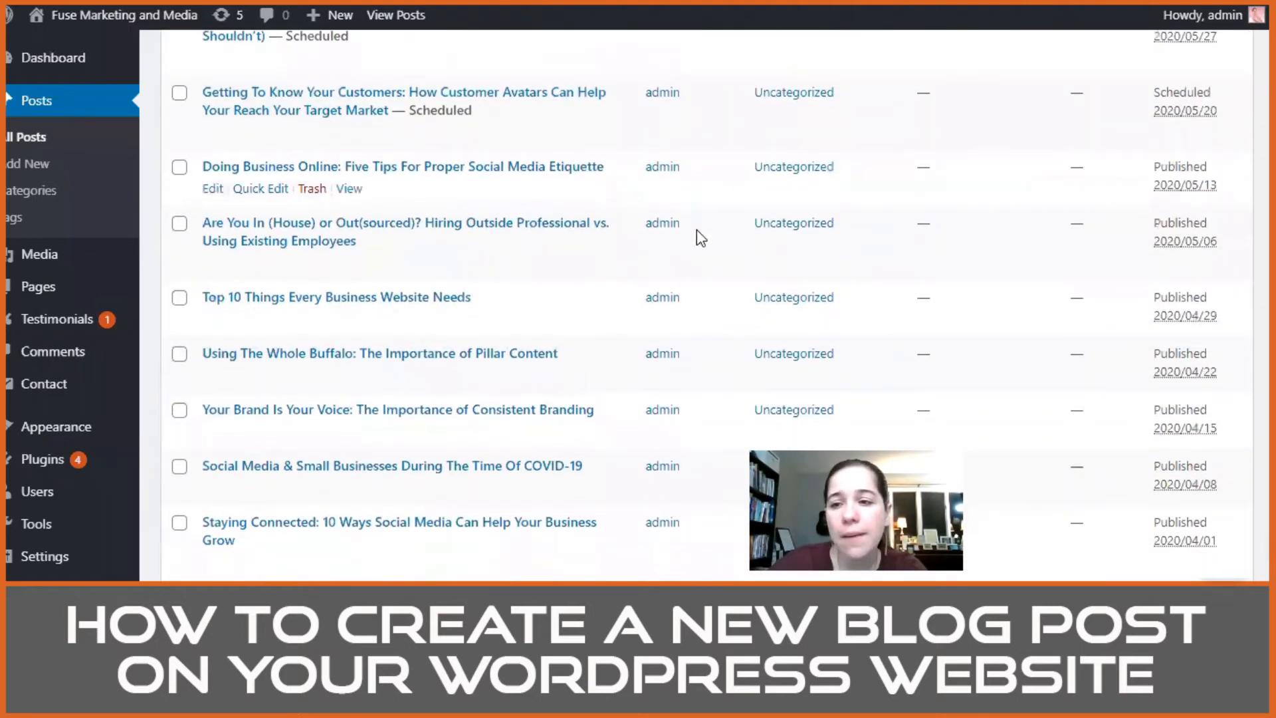
{"action": "scroll", "coordinate": [1182, 318], "scroll_direction": "down", "scroll_amount": 3}
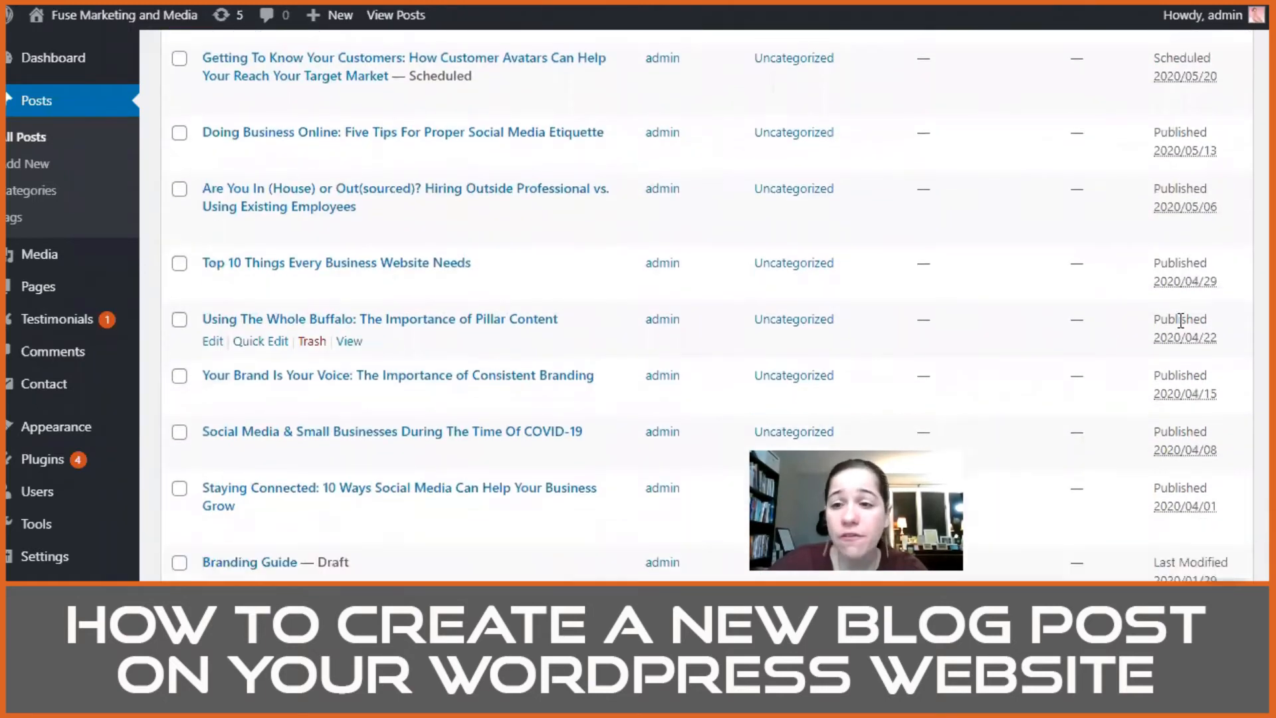
{"action": "scroll", "coordinate": [1130, 319], "scroll_direction": "up", "scroll_amount": 8}
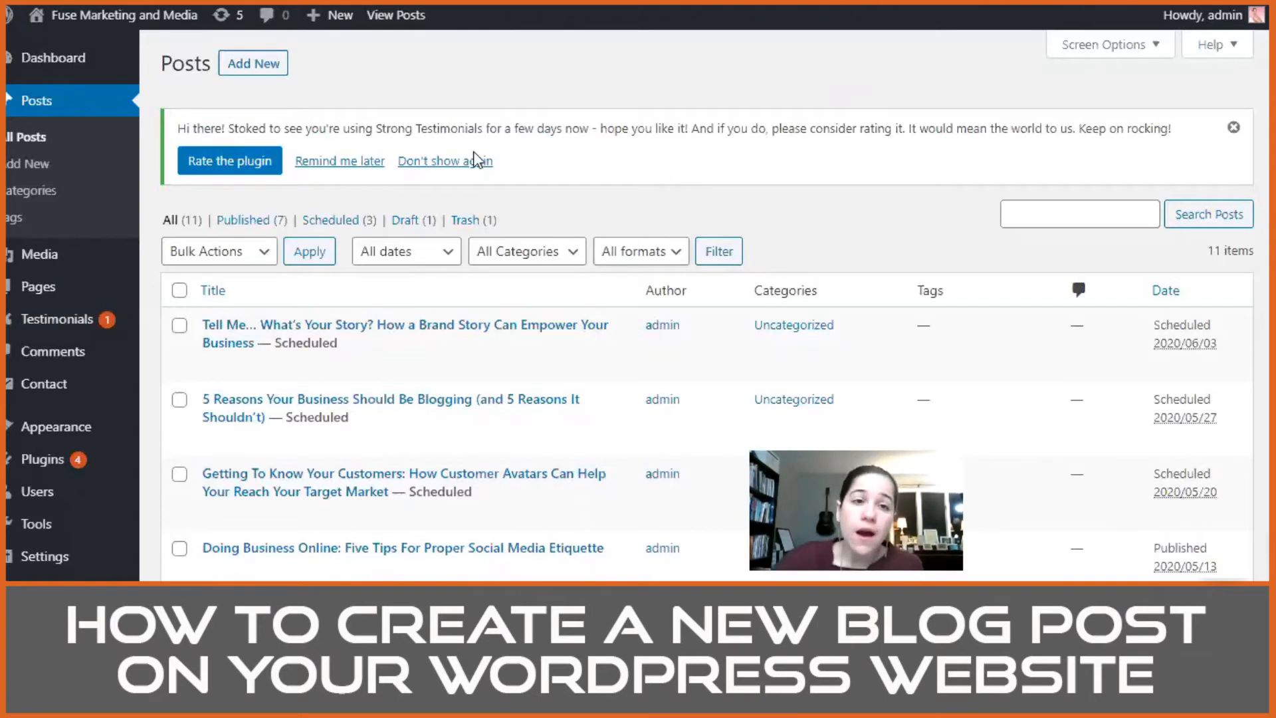
{"action": "mouse_move", "coordinate": [337, 30]}
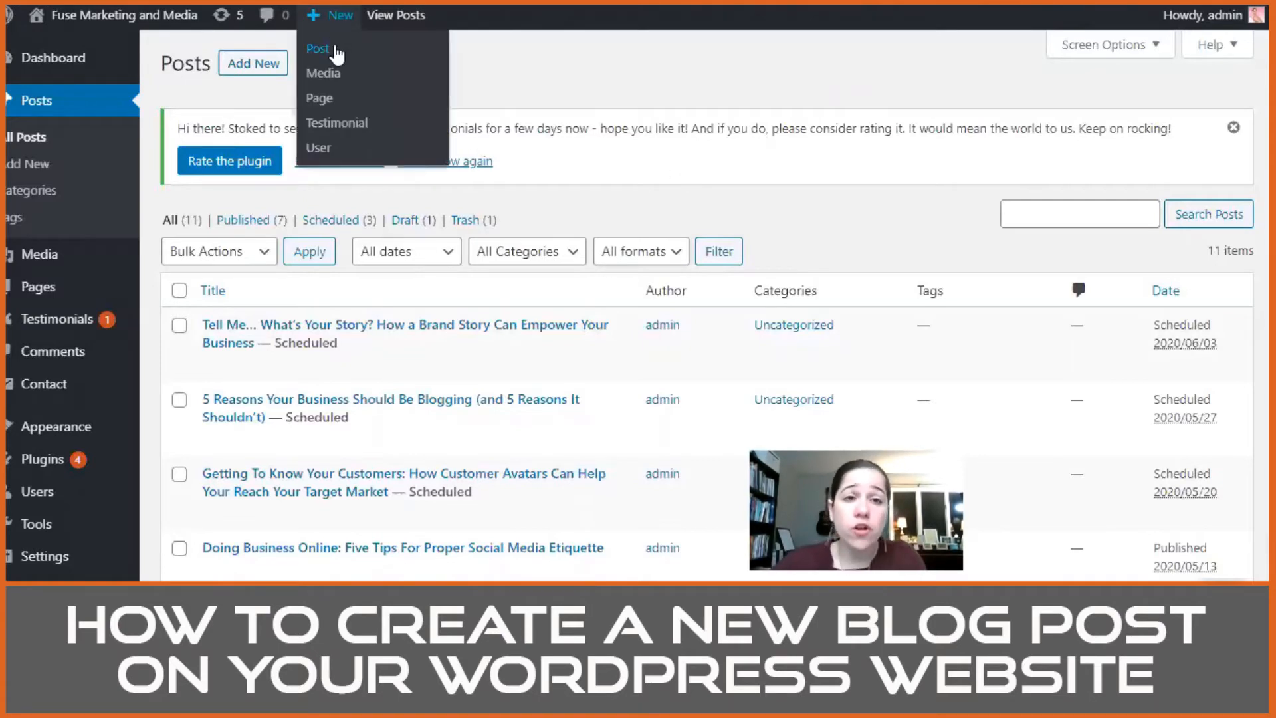
{"action": "left_click_drag", "start_coordinate": [160, 65], "coordinate": [213, 65]}
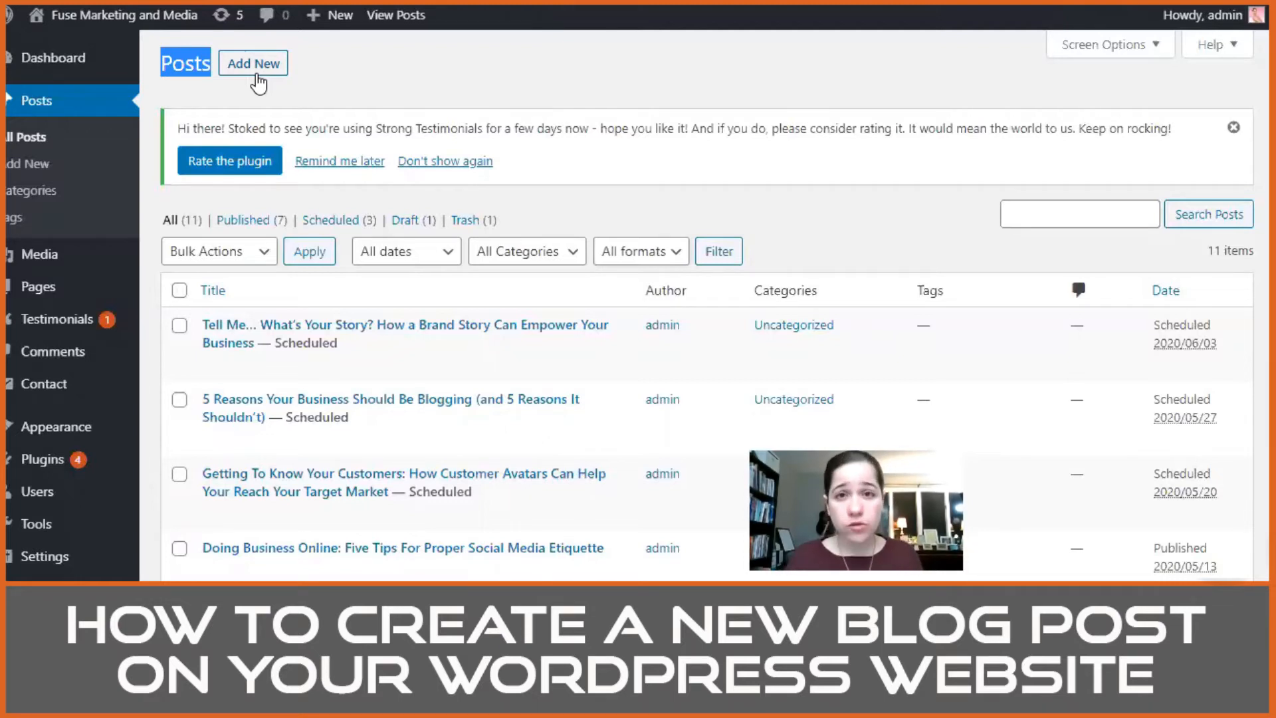
Step: Create a new blog post and paste the article text copied from the Word document into its body
{"action": "left_click", "coordinate": [258, 83]}
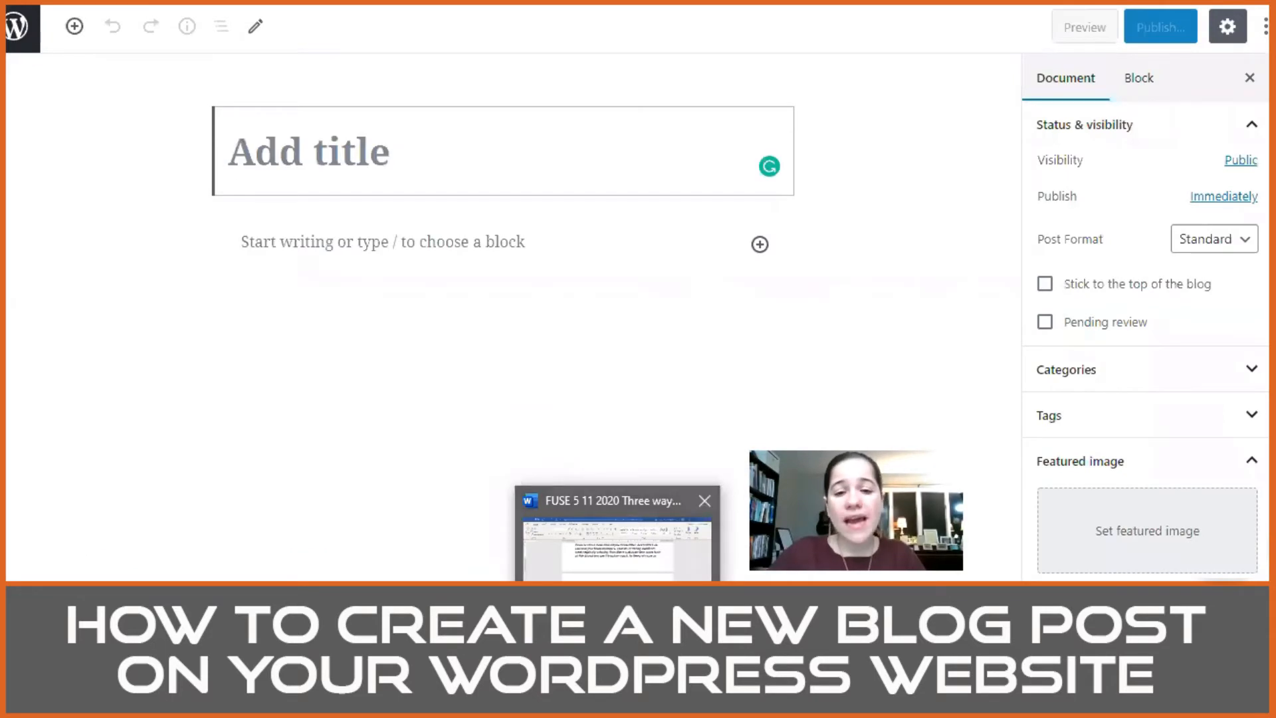
{"action": "mouse_move", "coordinate": [608, 561]}
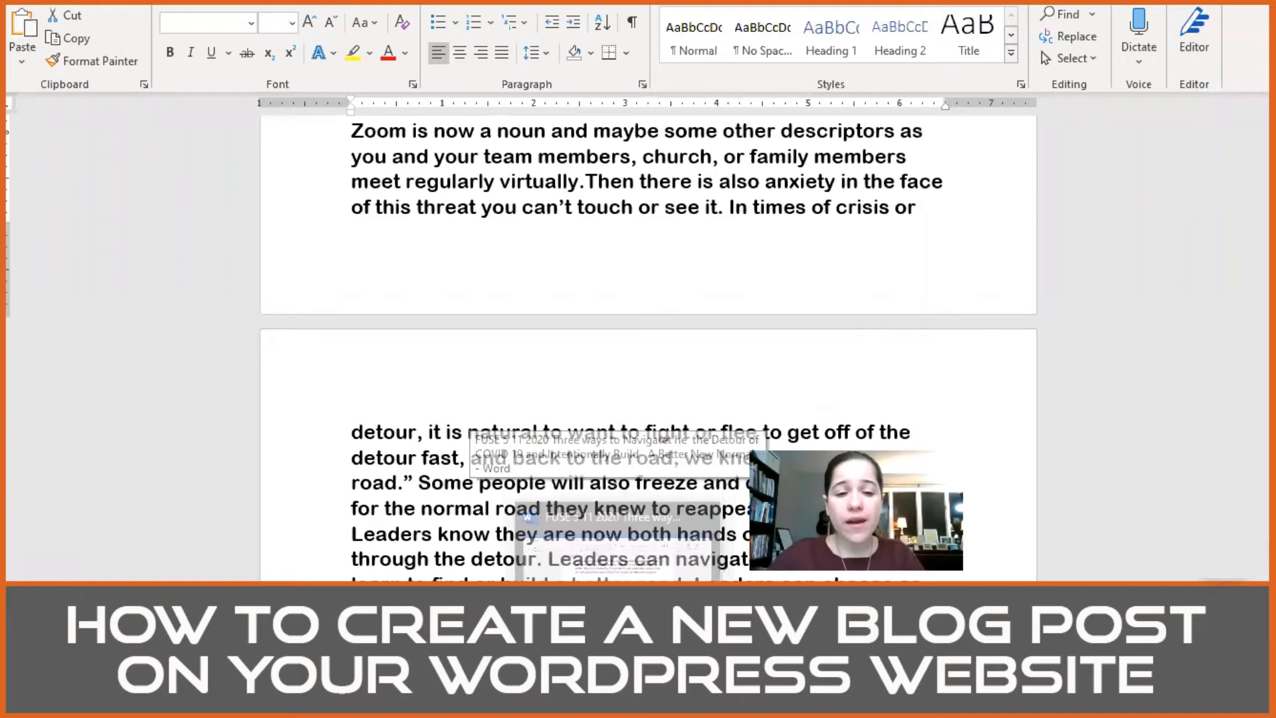
{"action": "mouse_move", "coordinate": [576, 575]}
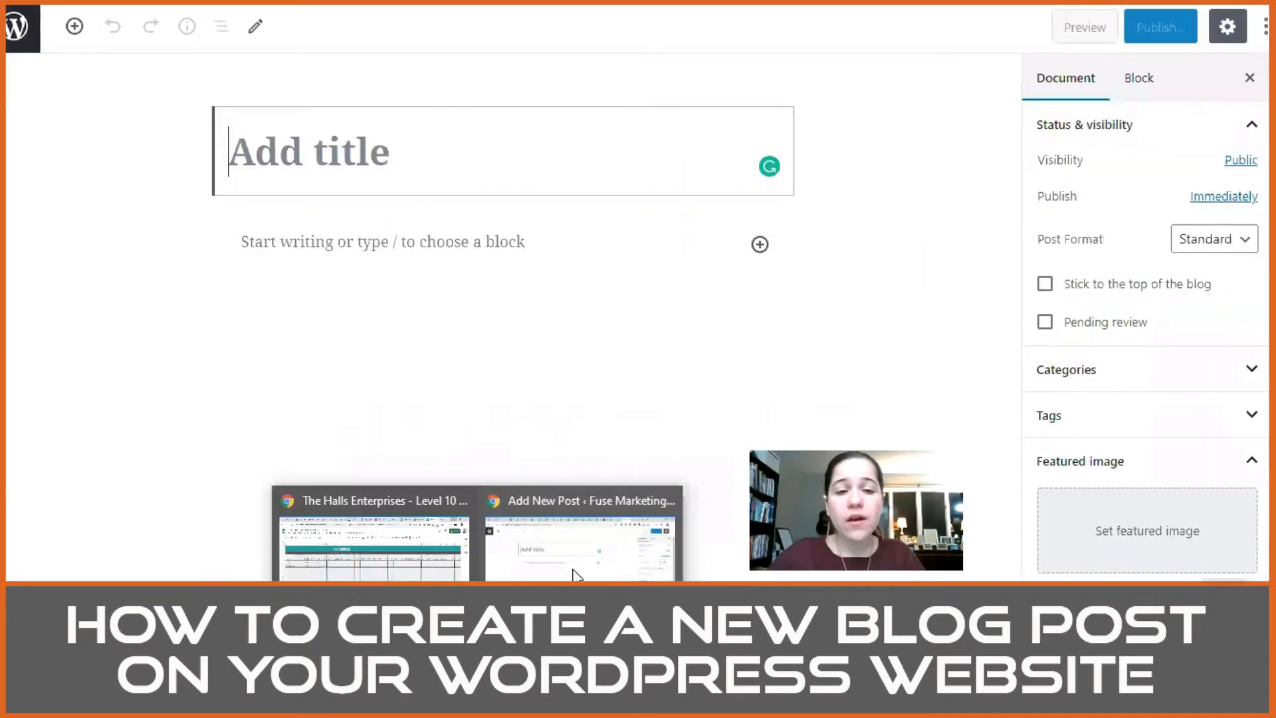
{"action": "left_click", "coordinate": [325, 248]}
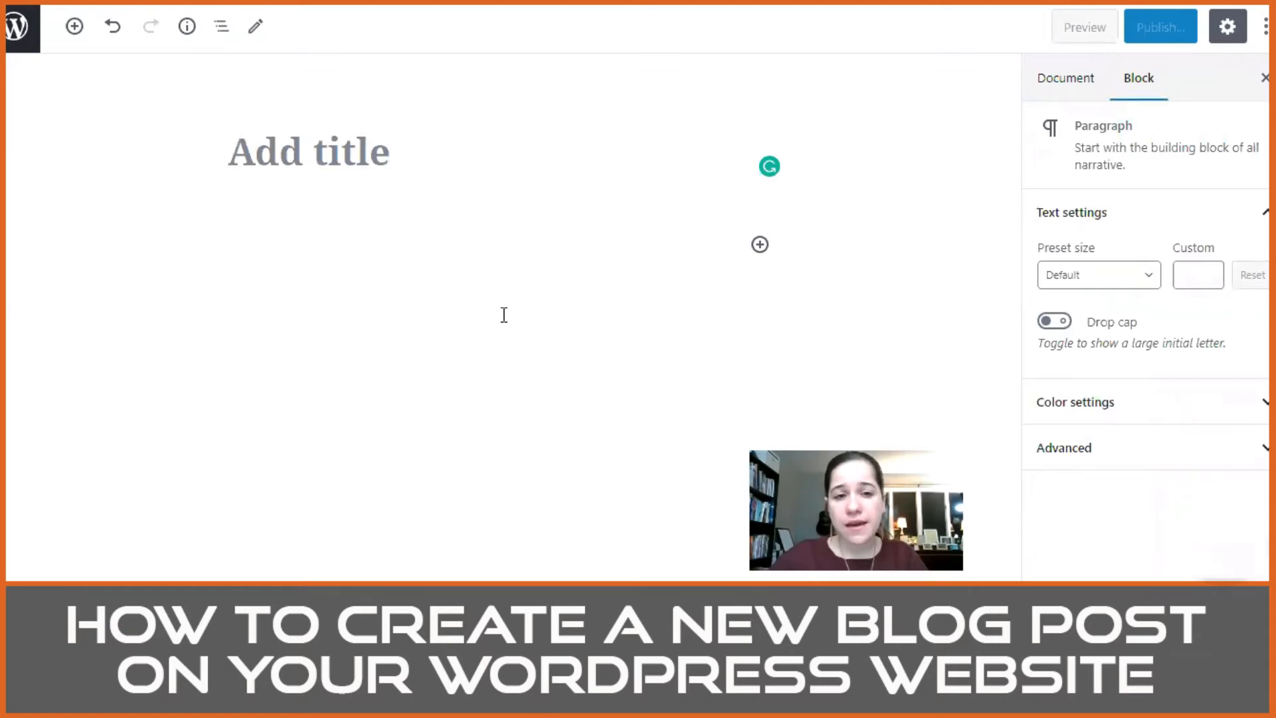
{"action": "key", "text": "ctrl+v"}
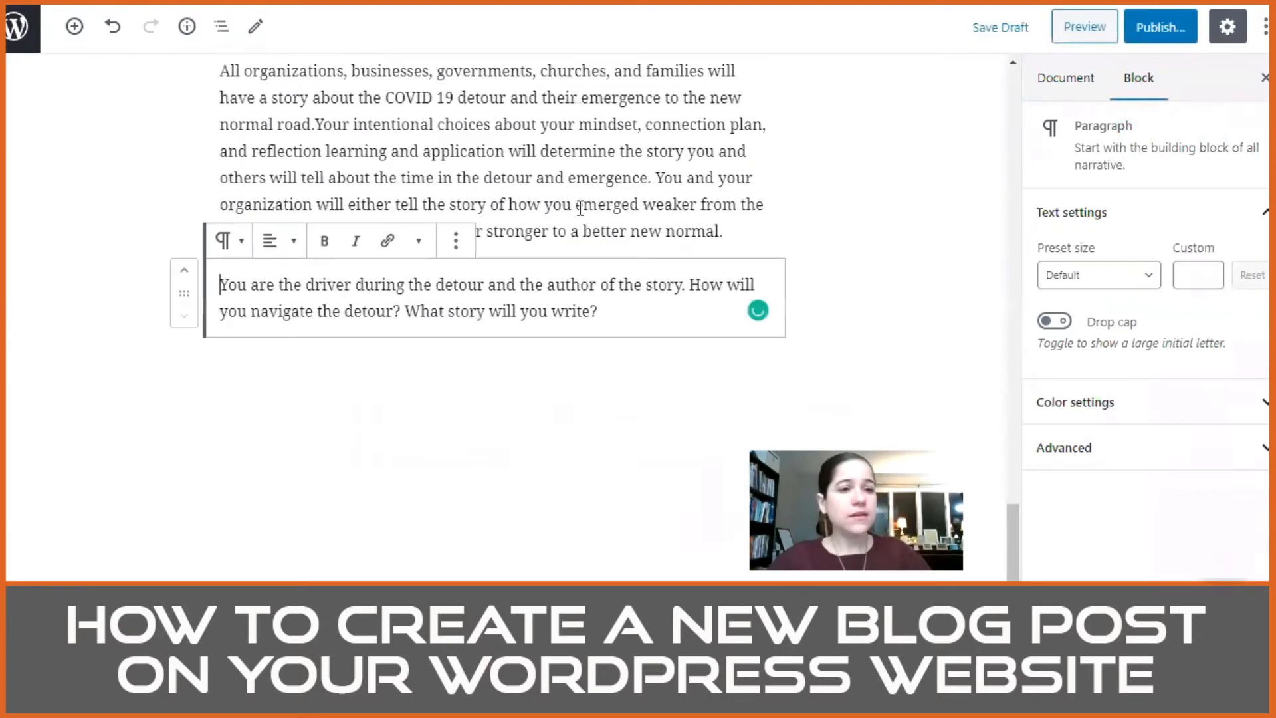
Step: Move the line "Three Ways to Navigate the Detour of COVID 19 and Intentionally Build A Better New Normal." from the body into the post title
{"action": "scroll", "coordinate": [612, 219], "scroll_direction": "up", "scroll_amount": 15}
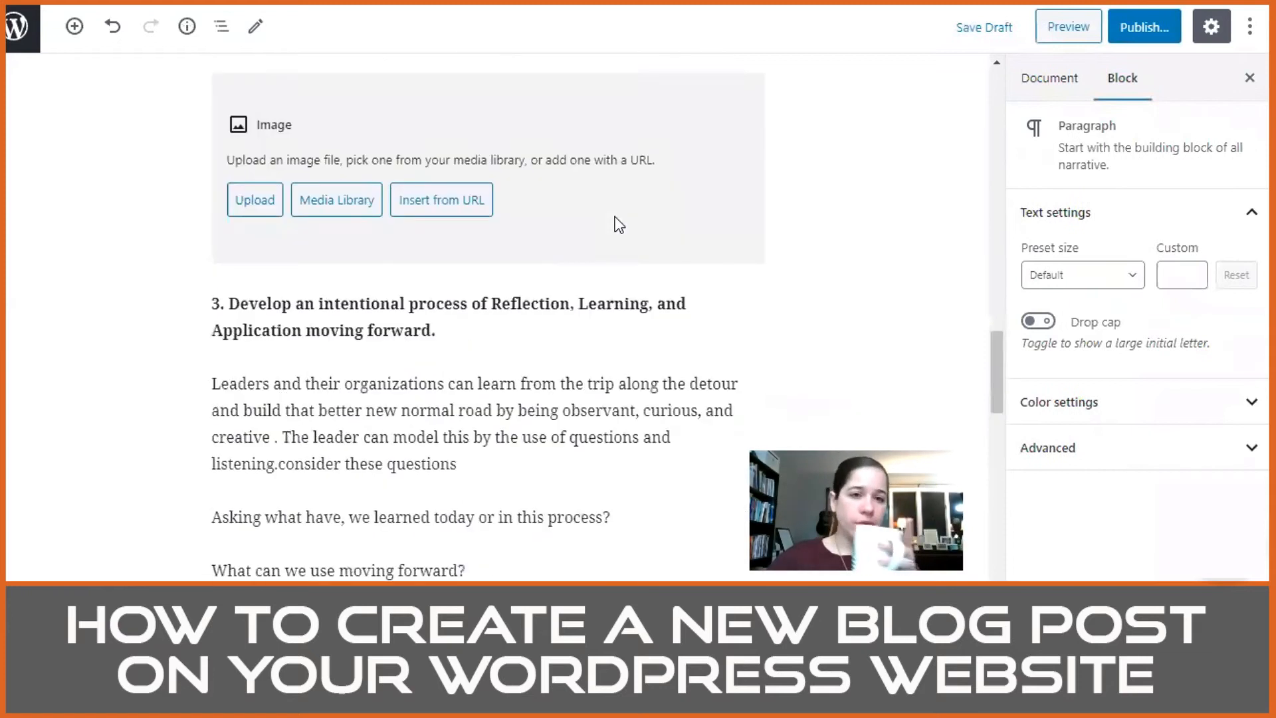
{"action": "scroll", "coordinate": [616, 215], "scroll_direction": "up", "scroll_amount": 10}
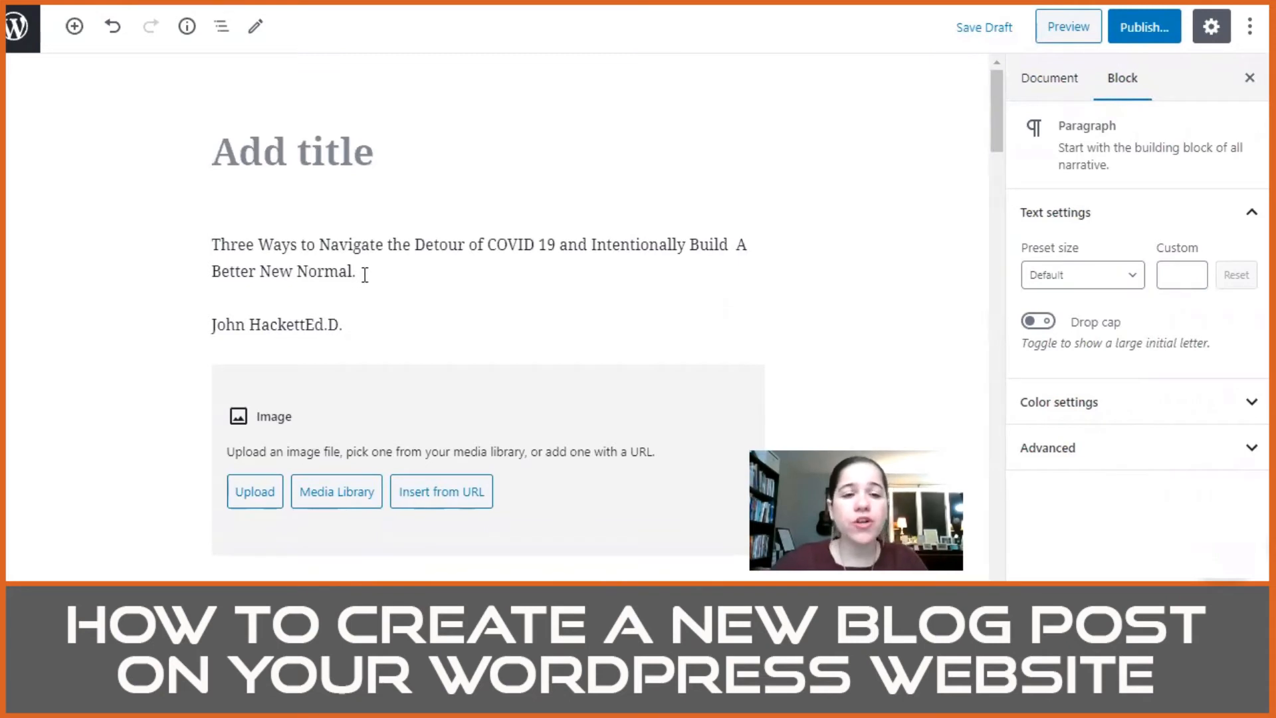
{"action": "left_click_drag", "start_coordinate": [359, 274], "coordinate": [214, 246]}
{"action": "key", "text": "ctrl+c"}
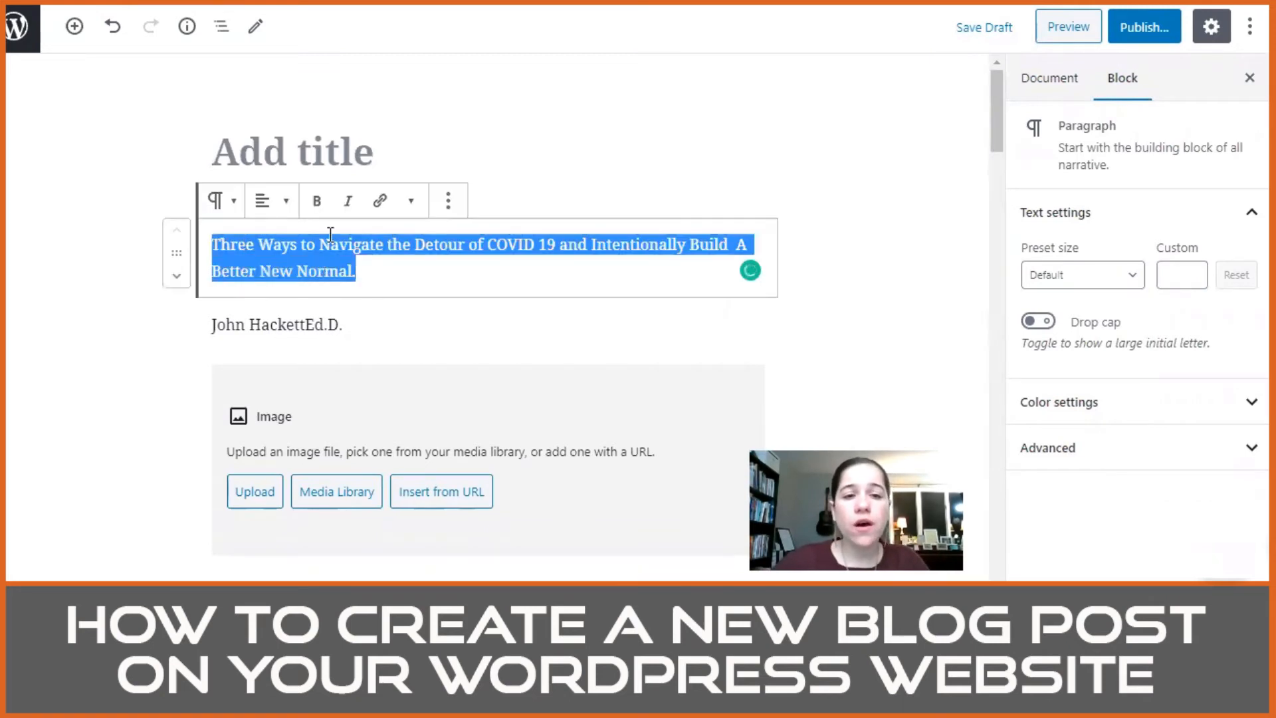
{"action": "key", "text": "BackSpace"}
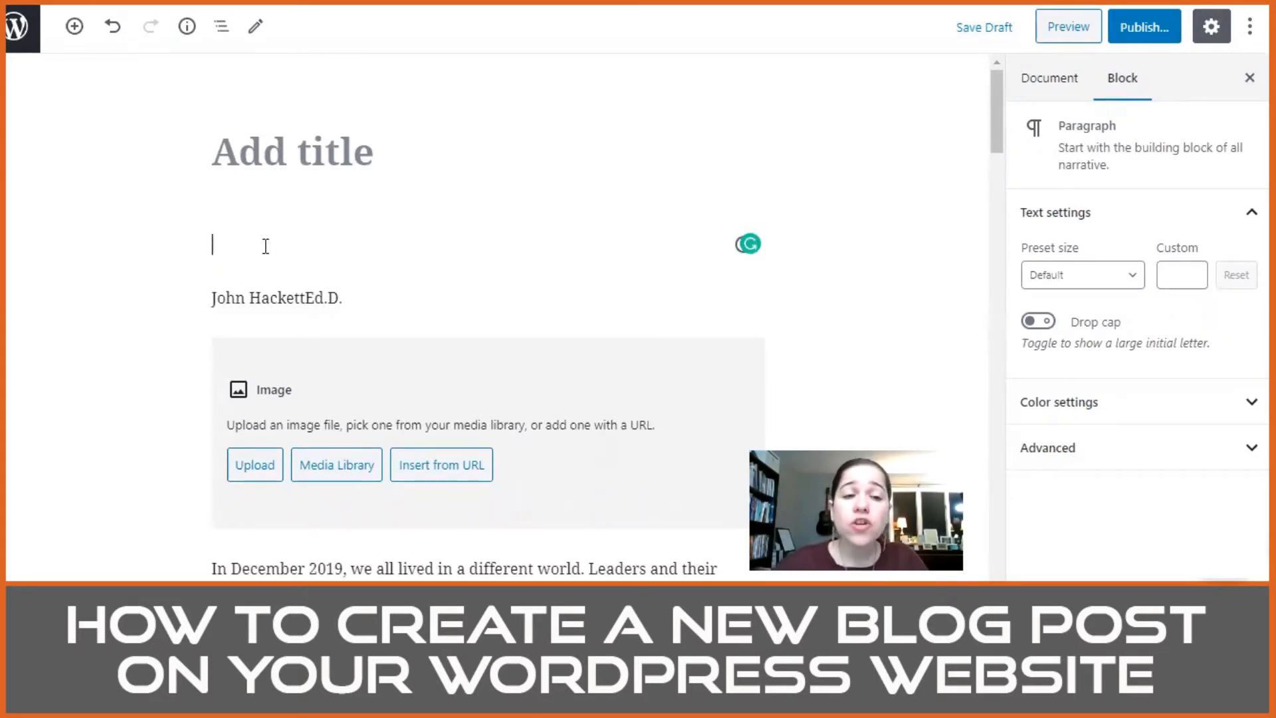
{"action": "left_click", "coordinate": [316, 146]}
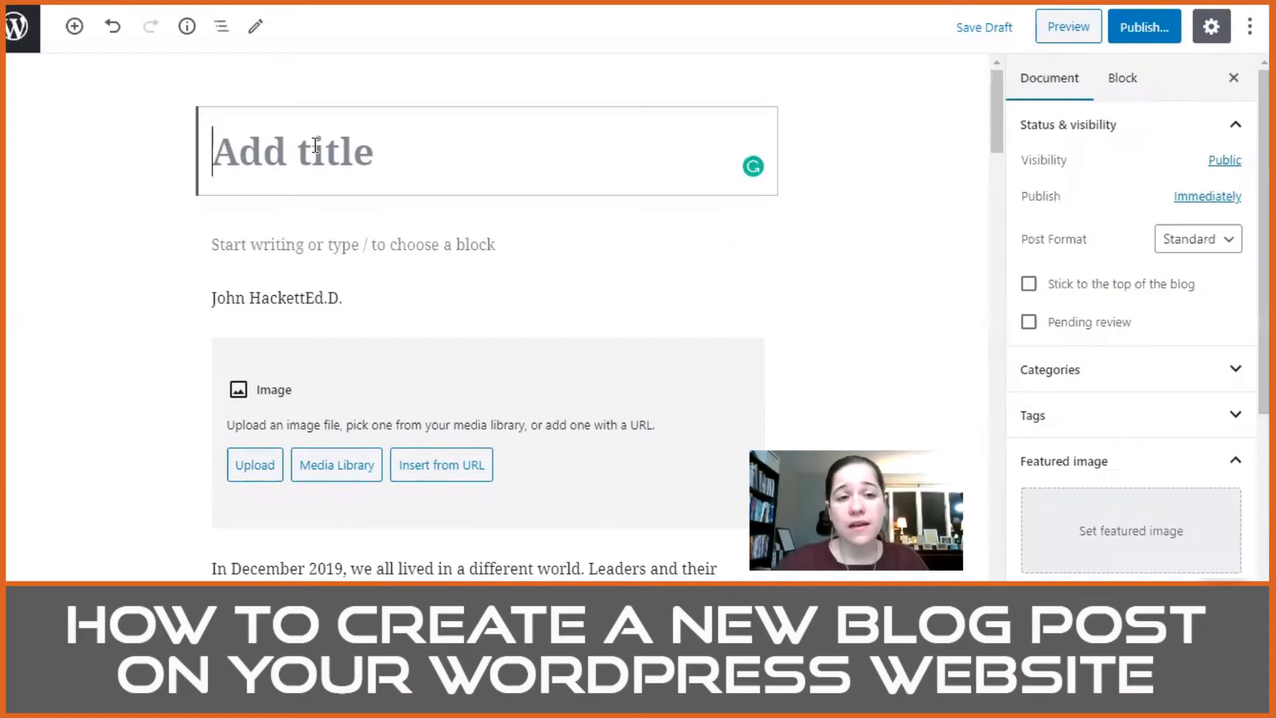
{"action": "key", "text": "ctrl+v"}
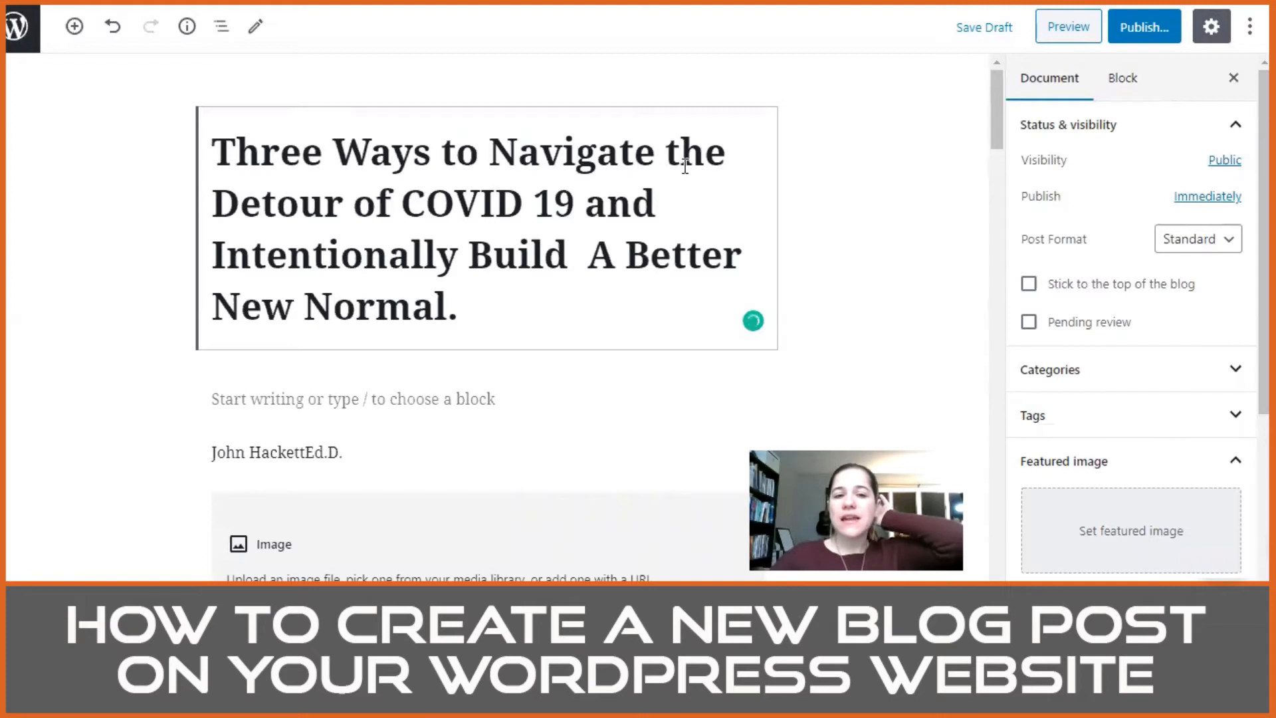
Step: Edit the first part of the post title to read "3 Ways to Navigate the Detour of COVID-19 &"
{"action": "left_click", "coordinate": [537, 209]}
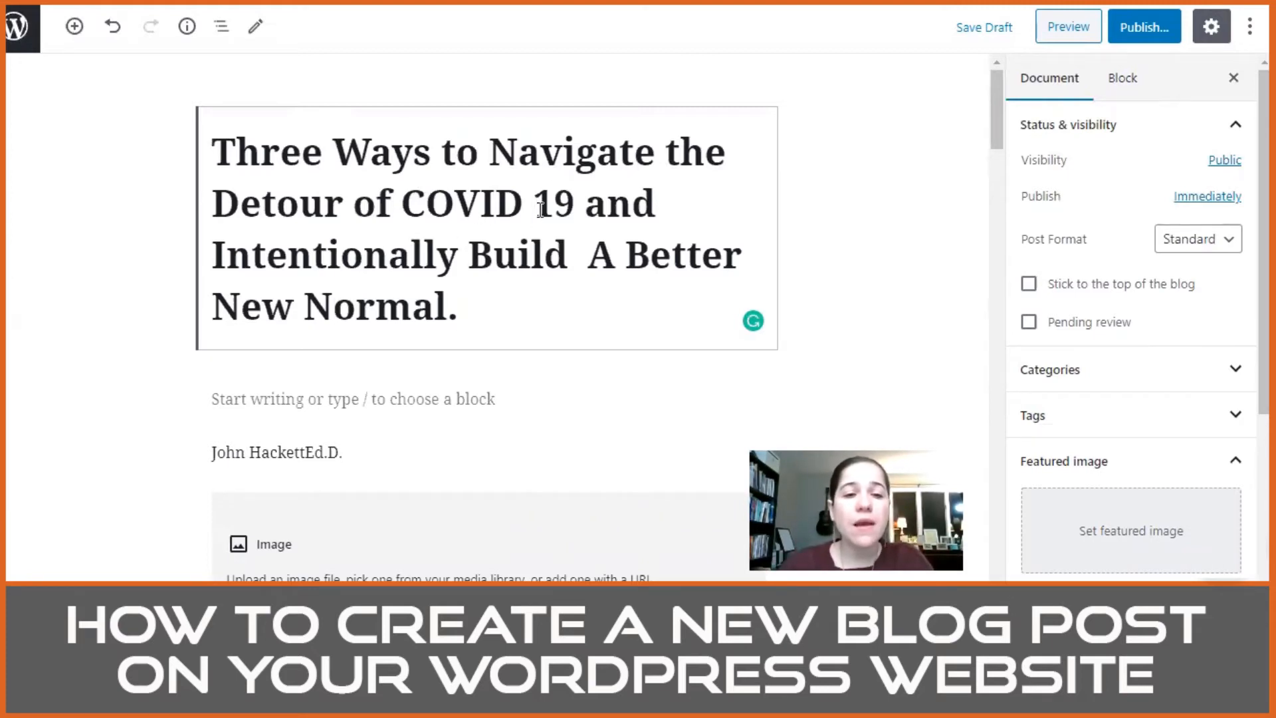
{"action": "key", "text": "BackSpace"}
{"action": "type", "text": "-"}
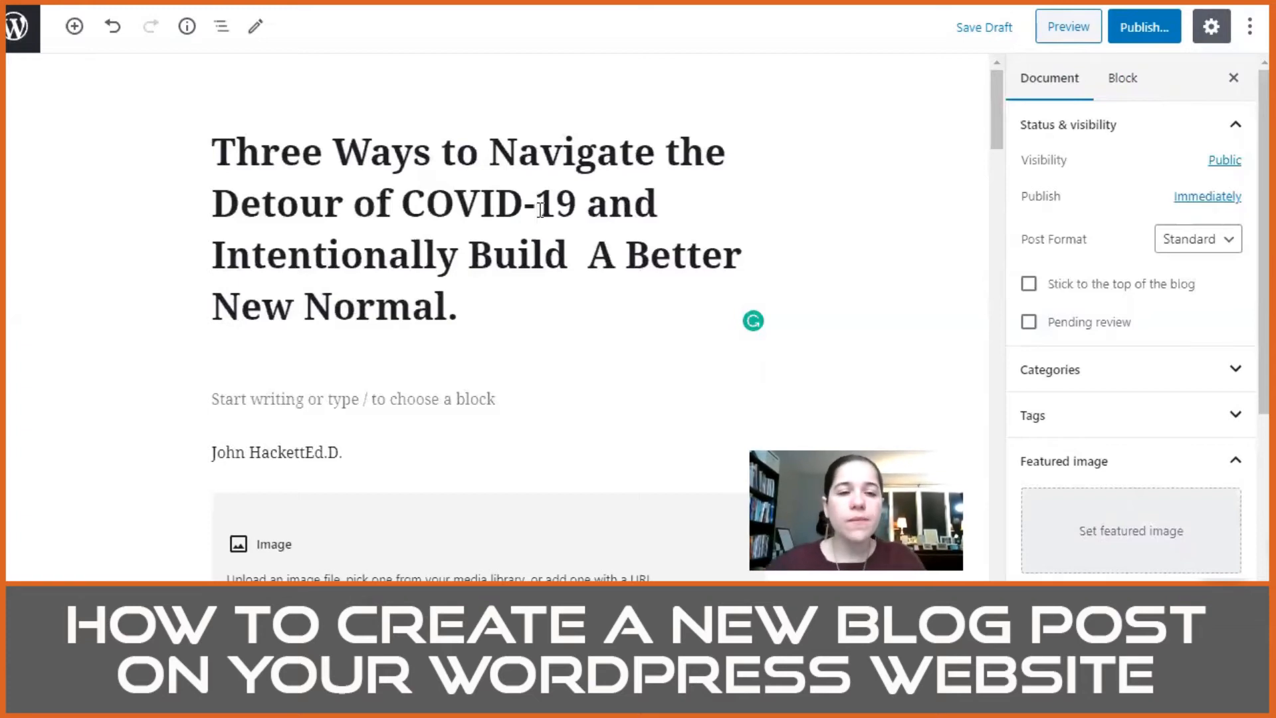
{"action": "double_click", "coordinate": [263, 153]}
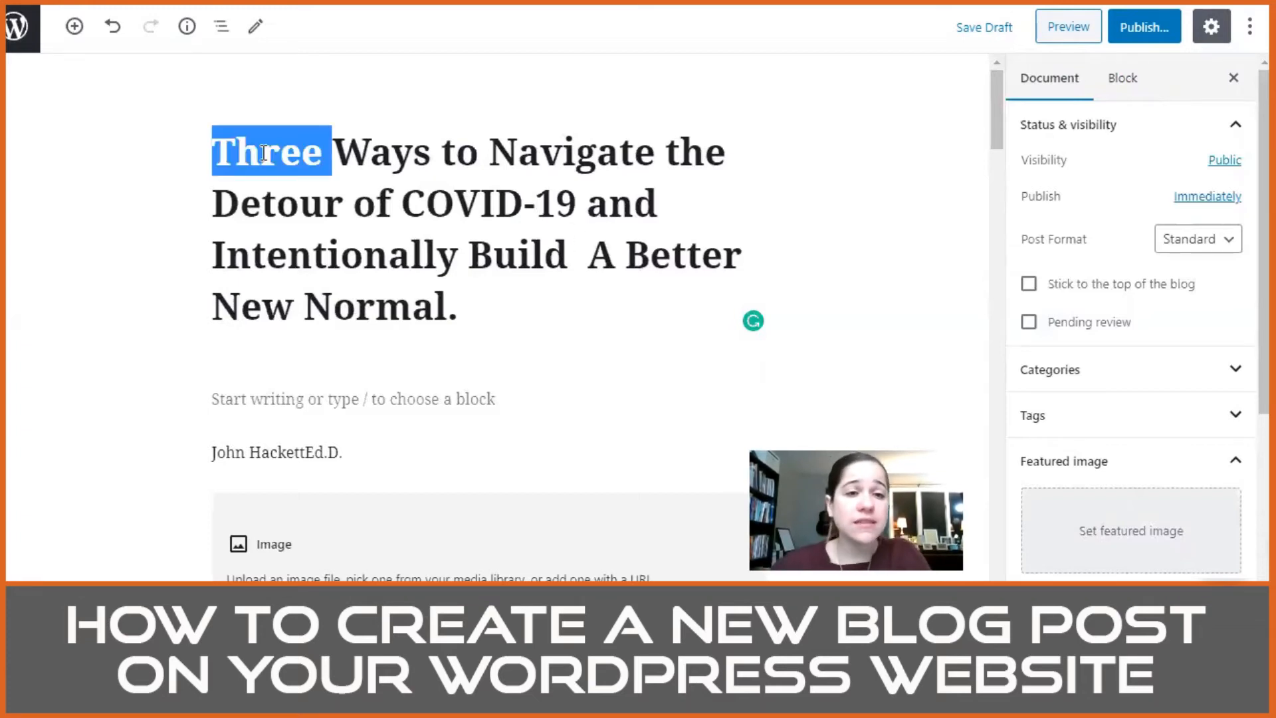
{"action": "type", "text": "3"}
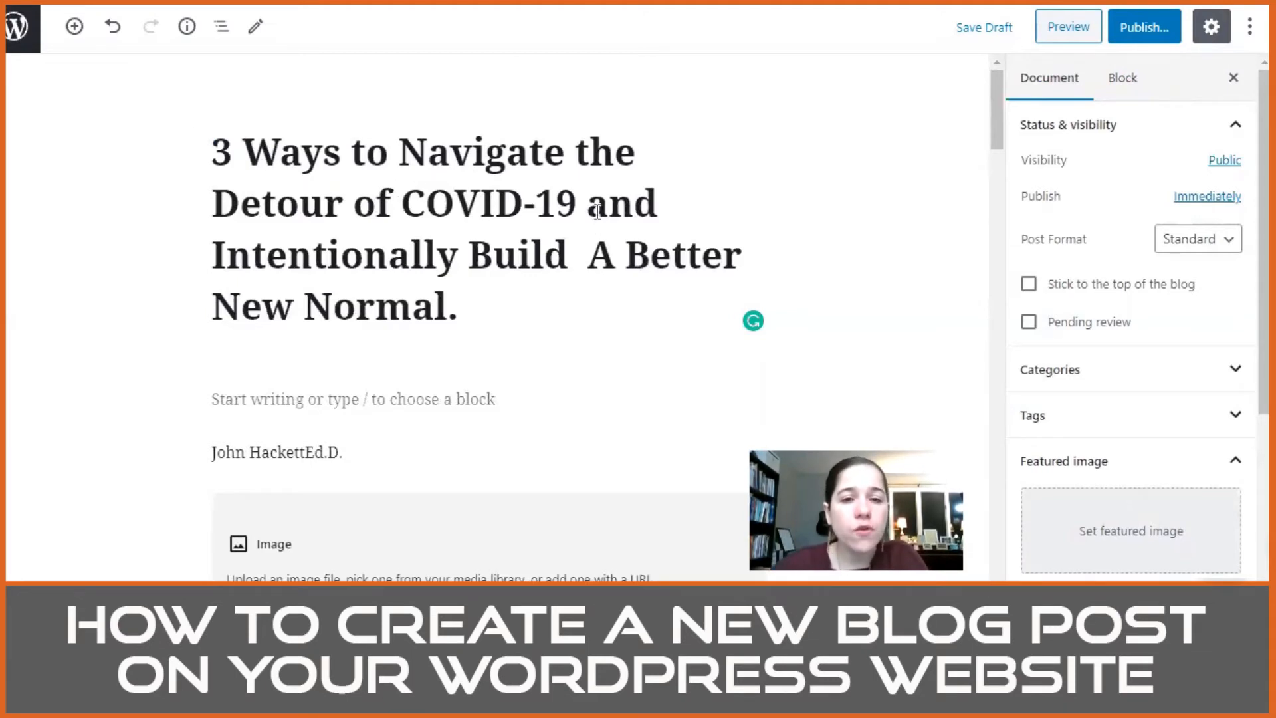
{"action": "left_click_drag", "start_coordinate": [588, 205], "coordinate": [669, 205]}
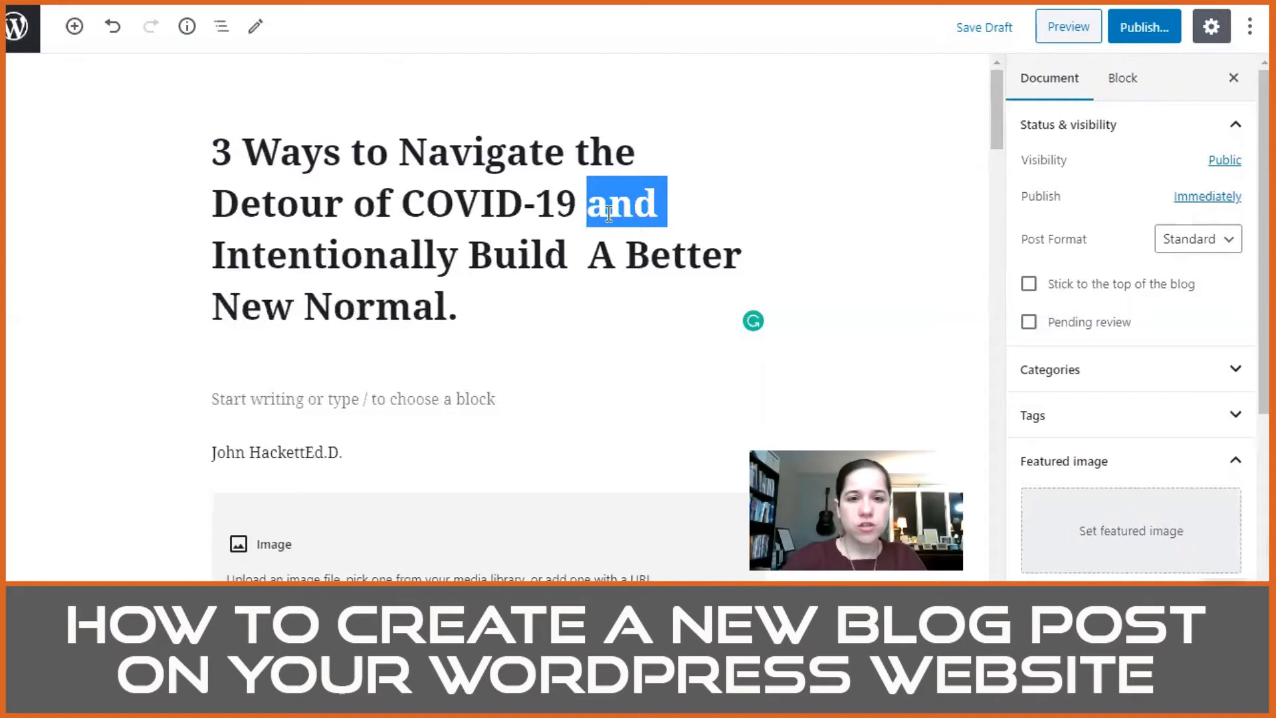
{"action": "type", "text": "&"}
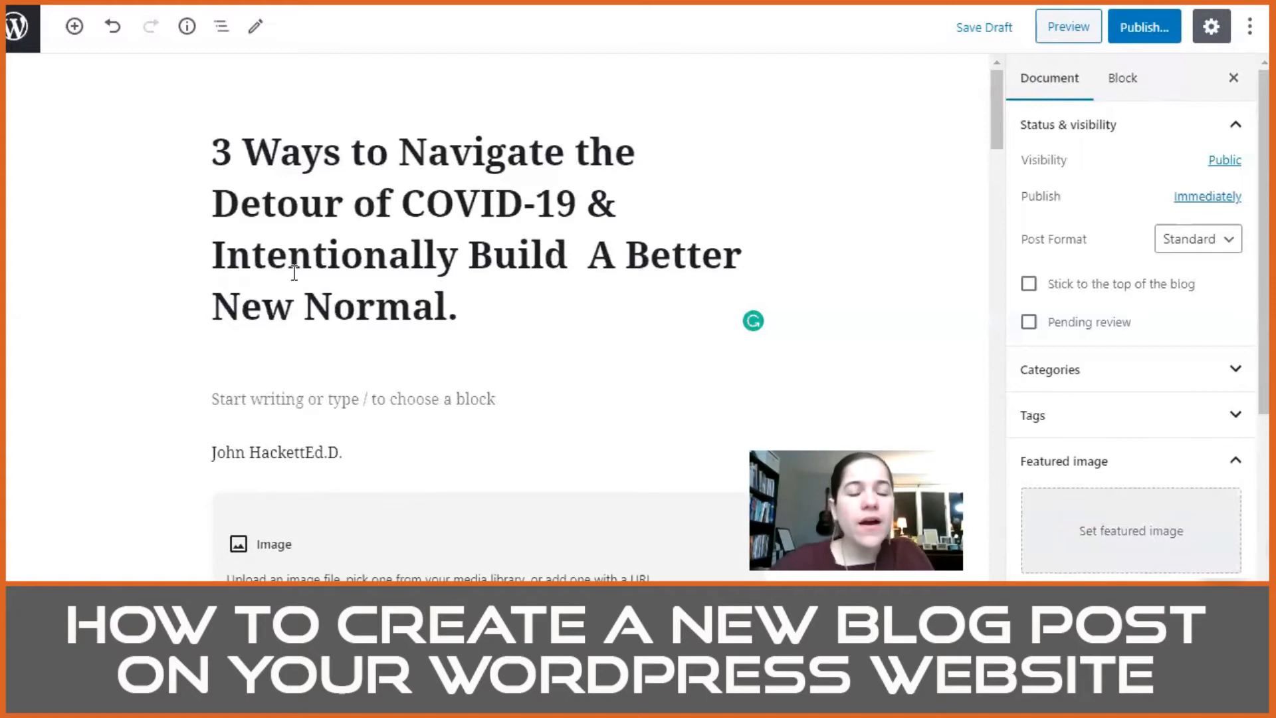
Step: Remove the extra space after "Build" in the title and make the following "A" lowercase
{"action": "left_click", "coordinate": [586, 256]}
{"action": "key", "text": "Left"}
{"action": "key", "text": "Left"}
{"action": "key", "text": "Right"}
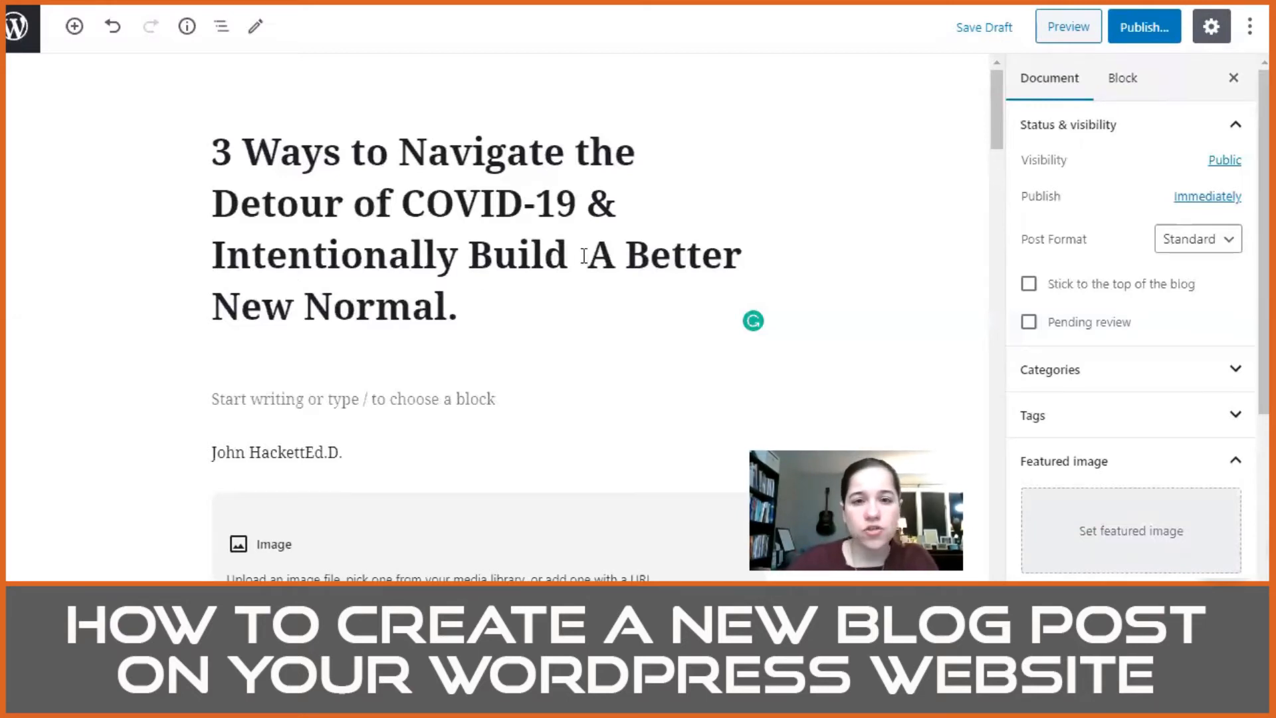
{"action": "key", "text": "BackSpace"}
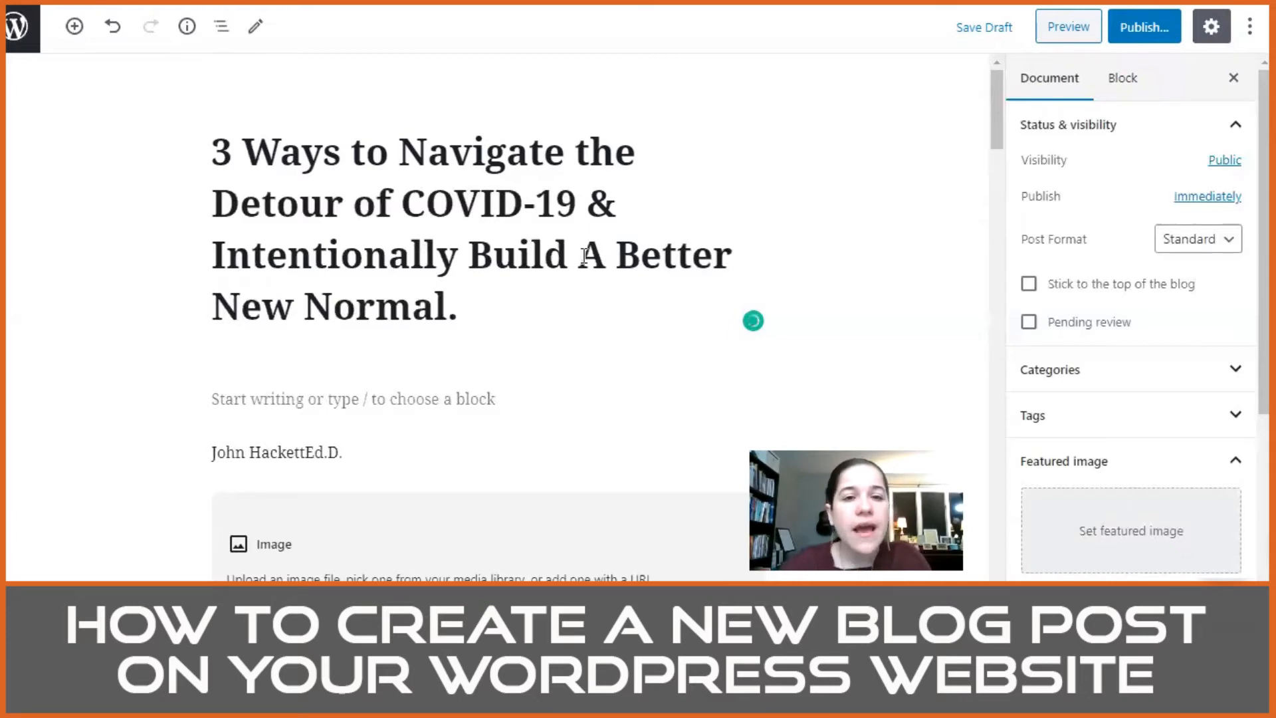
{"action": "key", "text": "Right"}
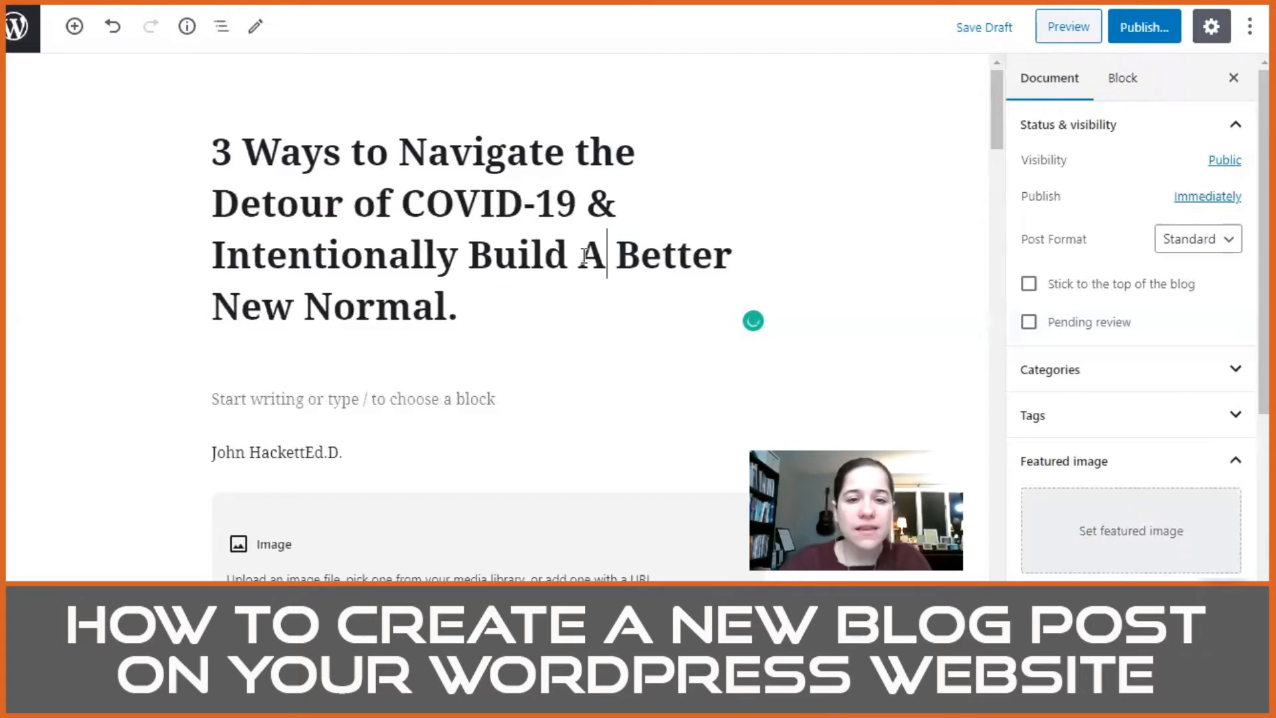
{"action": "key", "text": "BackSpace"}
{"action": "type", "text": "a"}
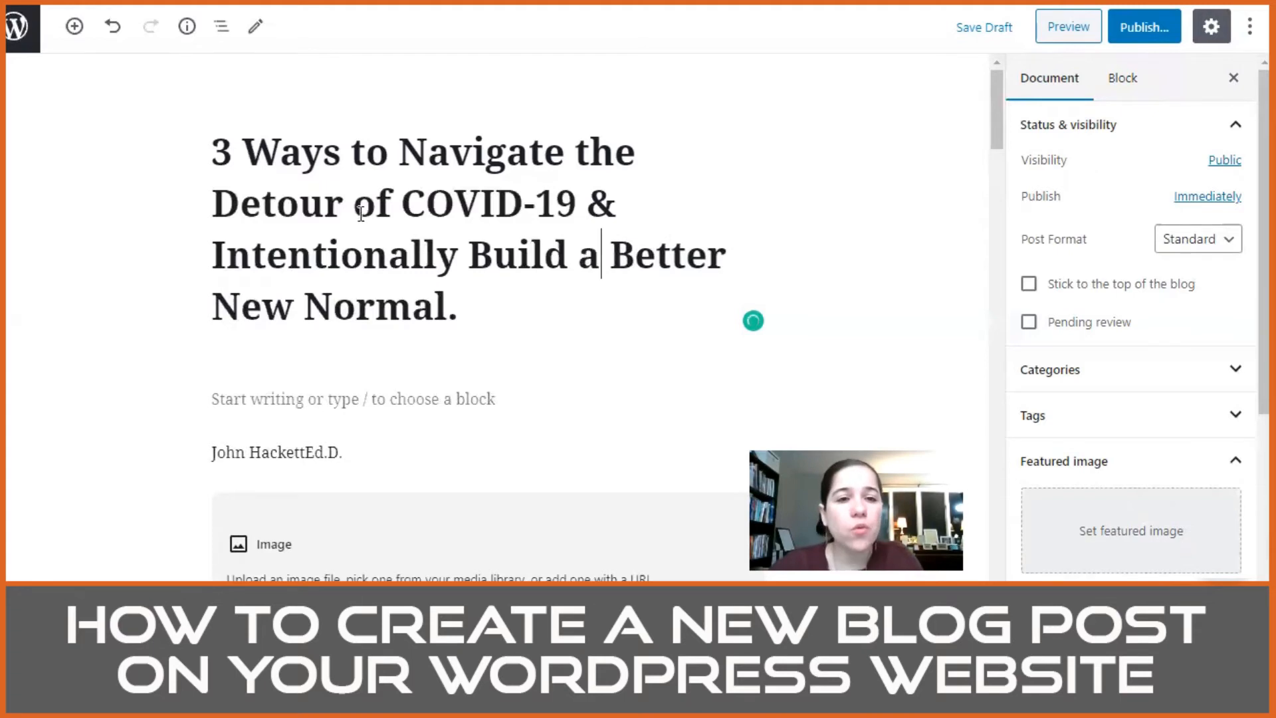
{"action": "left_click", "coordinate": [380, 153]}
{"action": "left_click", "coordinate": [608, 155]}
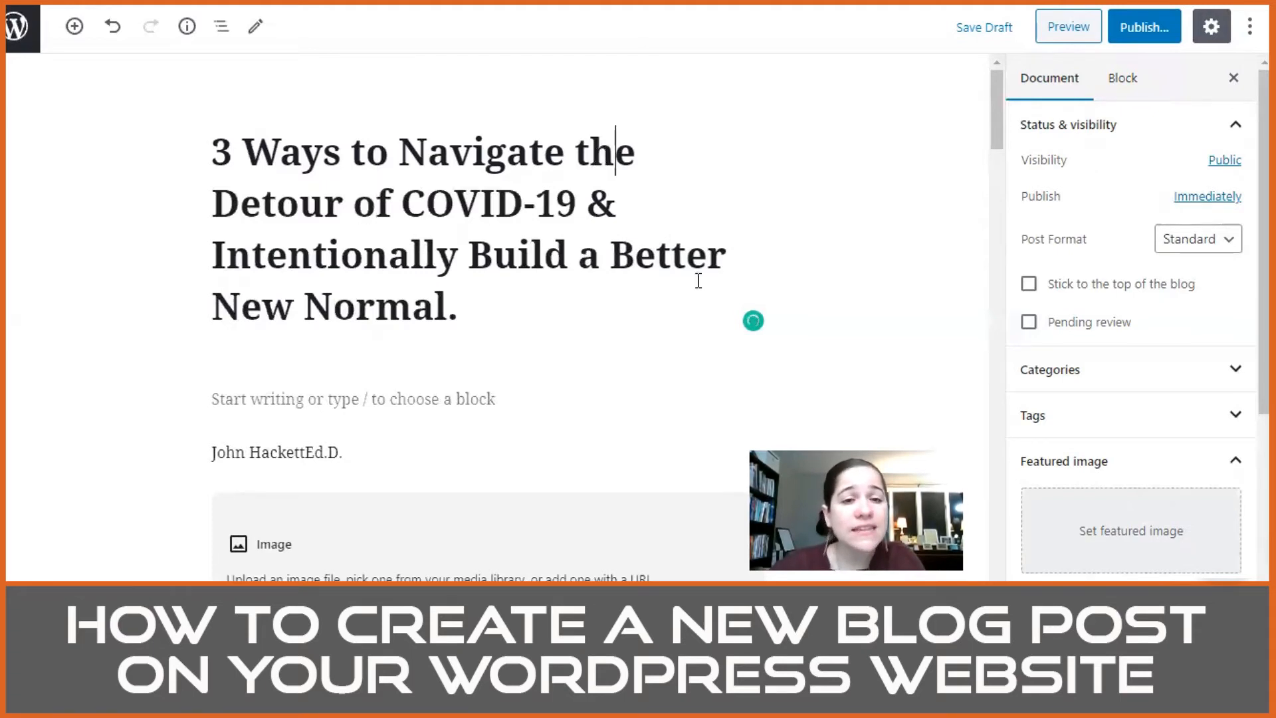
{"action": "scroll", "coordinate": [575, 339], "scroll_direction": "down", "scroll_amount": 1}
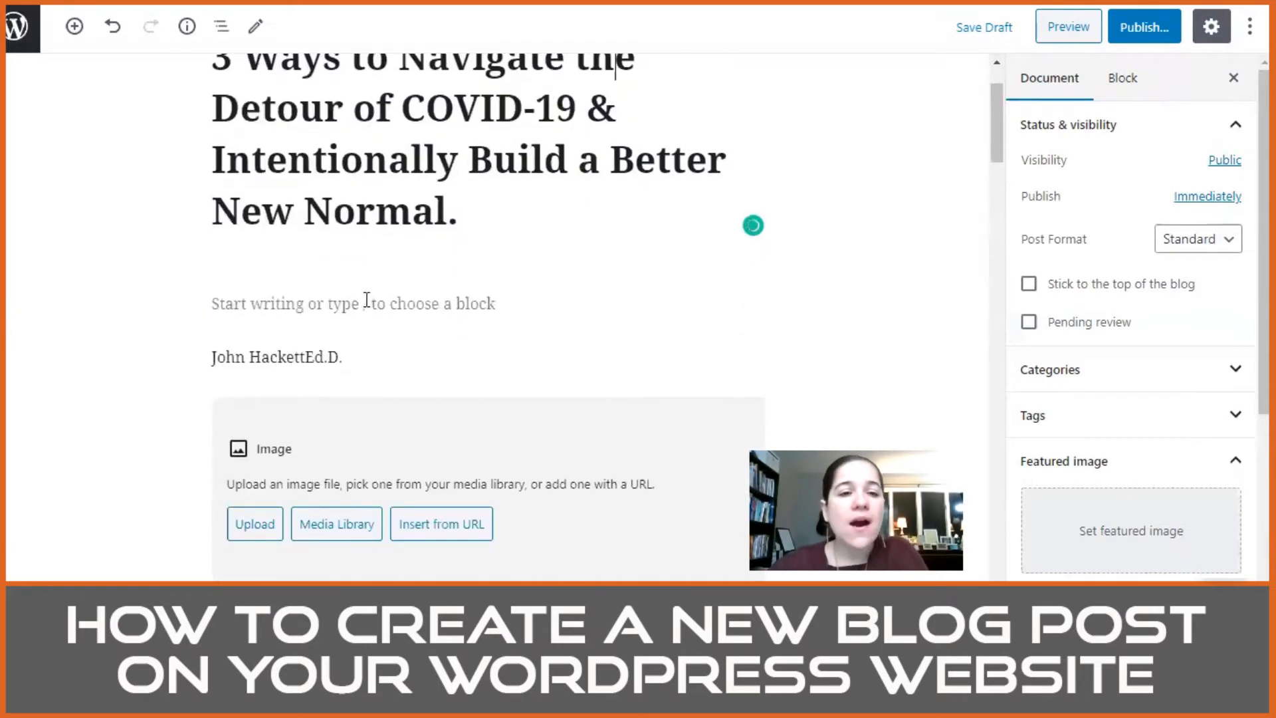
{"action": "scroll", "coordinate": [370, 333], "scroll_direction": "down", "scroll_amount": 1}
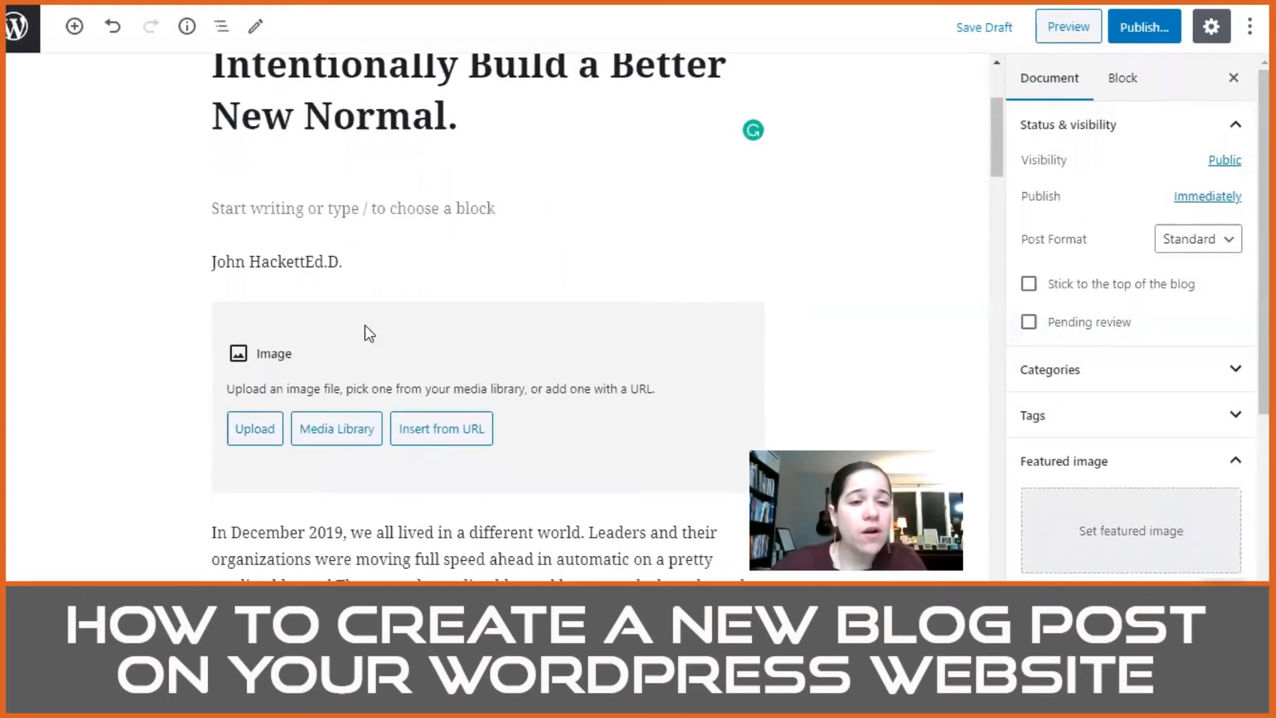
{"action": "triple_click", "coordinate": [289, 260]}
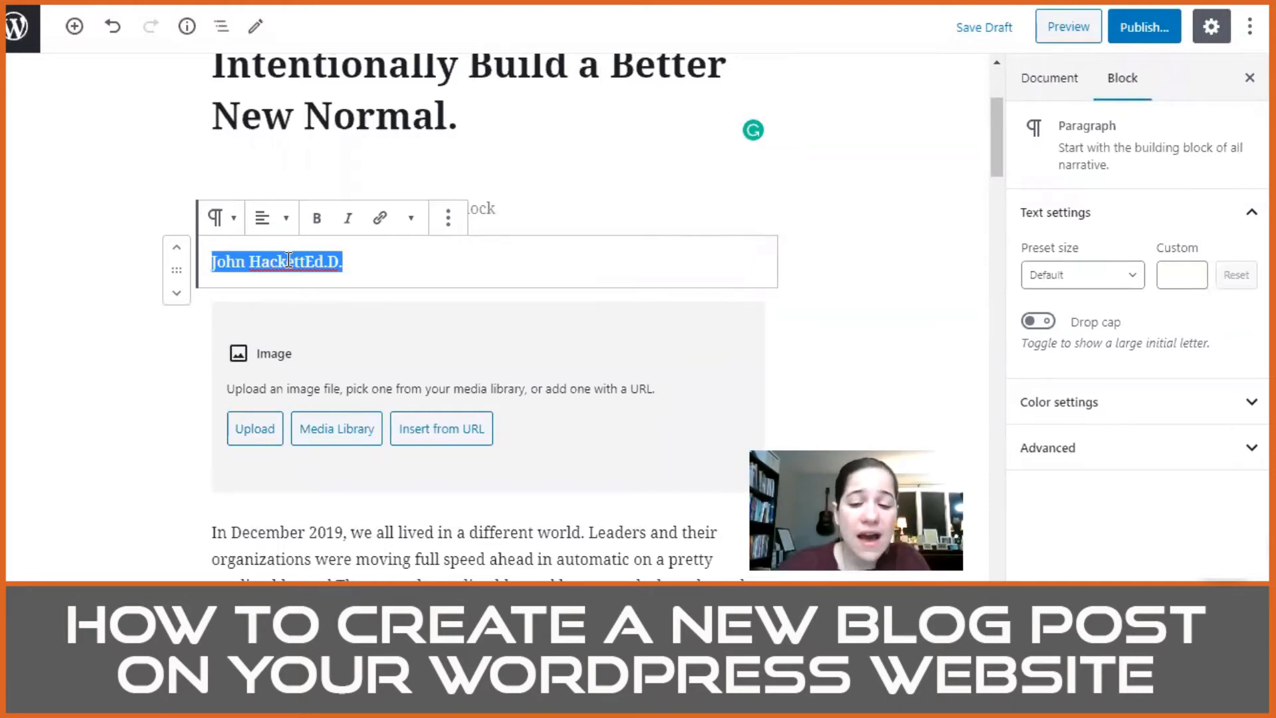
{"action": "key", "text": "BackSpace"}
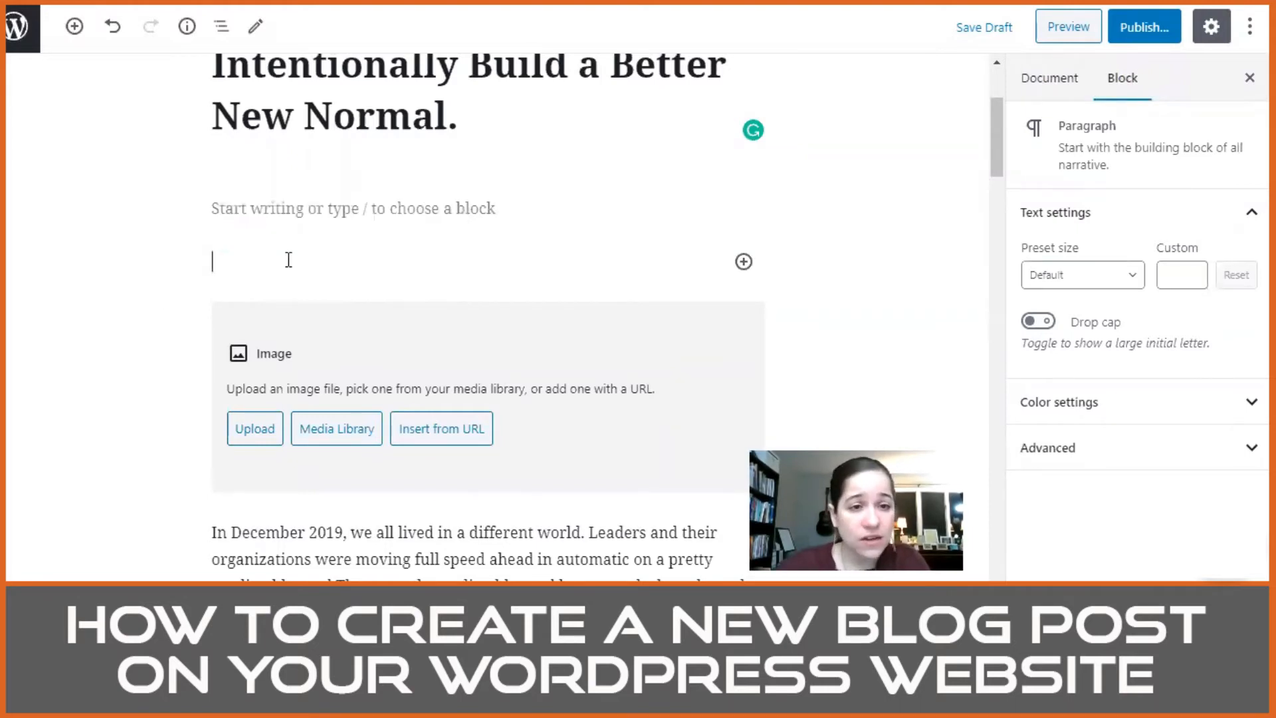
{"action": "left_click", "coordinate": [267, 268]}
{"action": "left_click", "coordinate": [283, 256]}
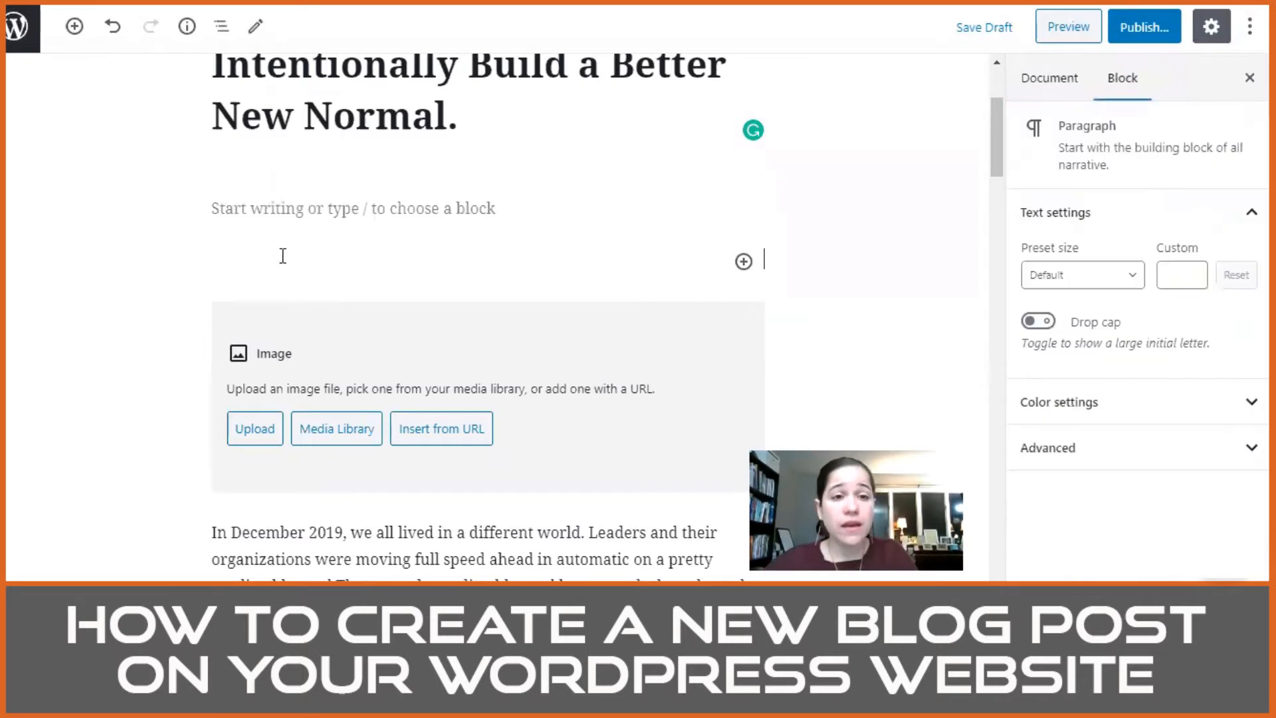
{"action": "key", "text": "ctrl+z"}
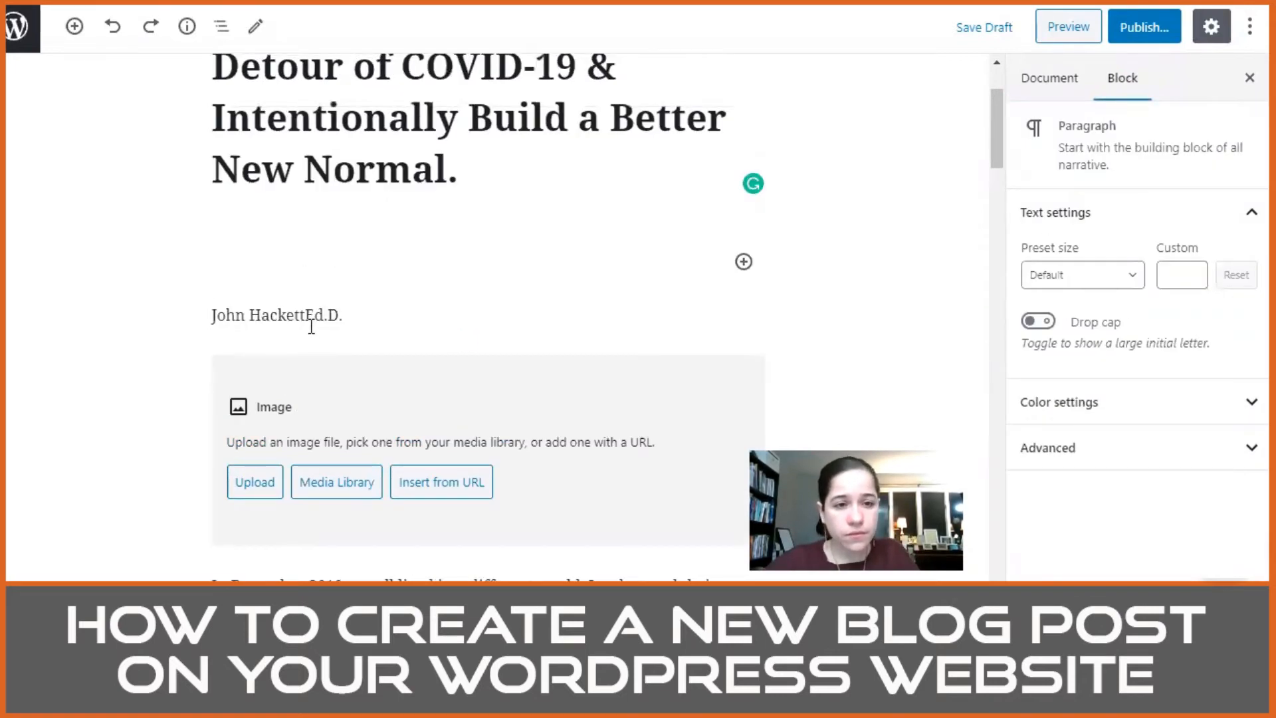
Step: Remove the paragraph block containing the author's name above the first image placeholder
{"action": "left_click", "coordinate": [447, 283]}
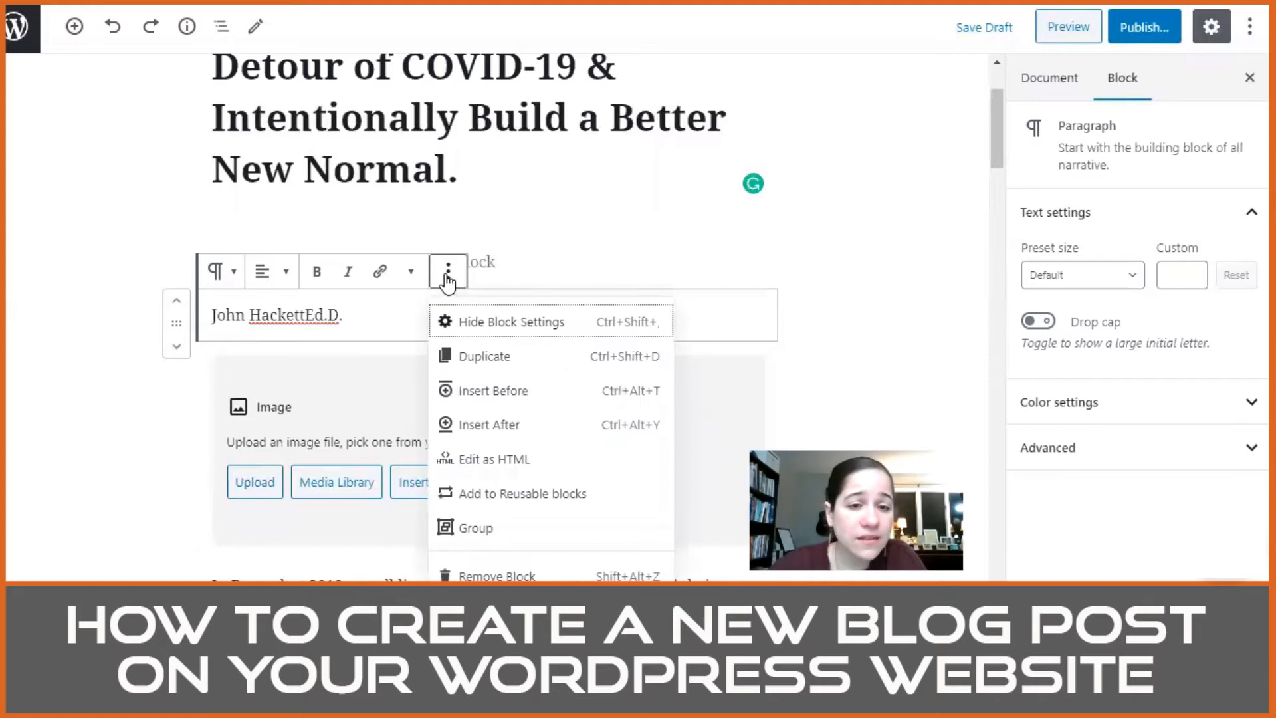
{"action": "left_click", "coordinate": [481, 576]}
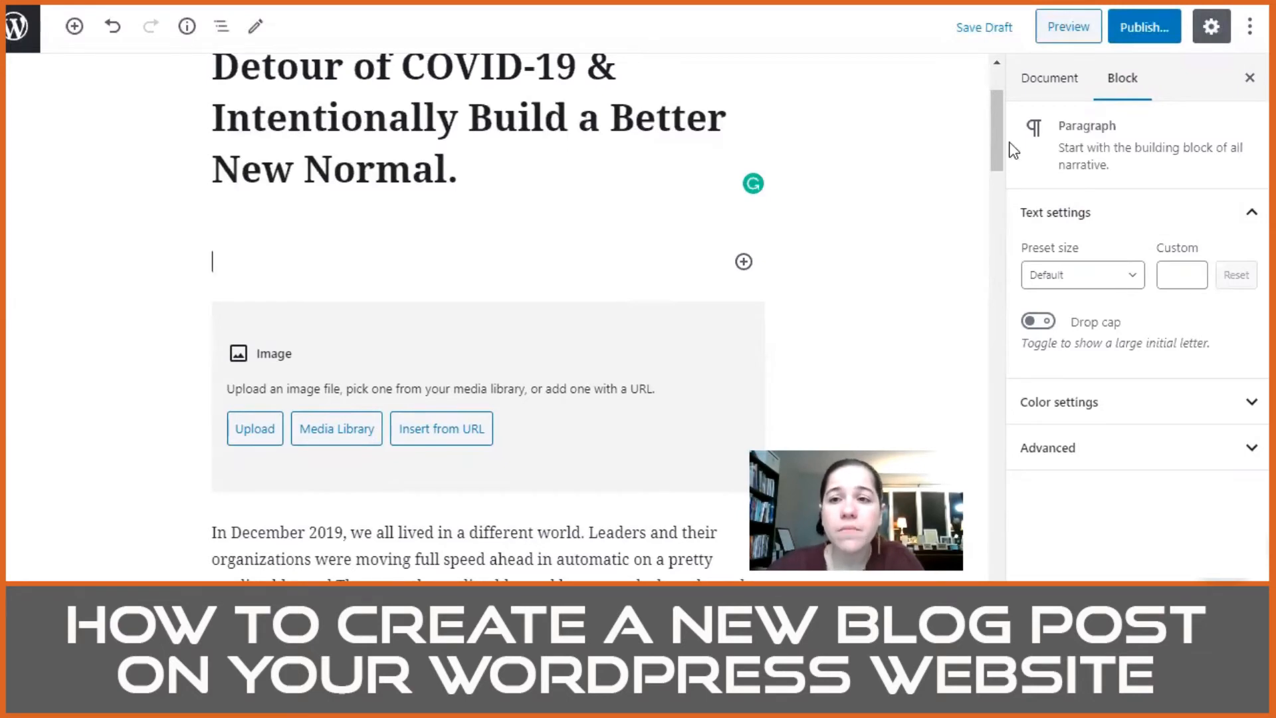
Step: Examine the new post's document settings, from status and visibility to featured image and discussion, and expand the Excerpt section
{"action": "left_click", "coordinate": [1033, 94]}
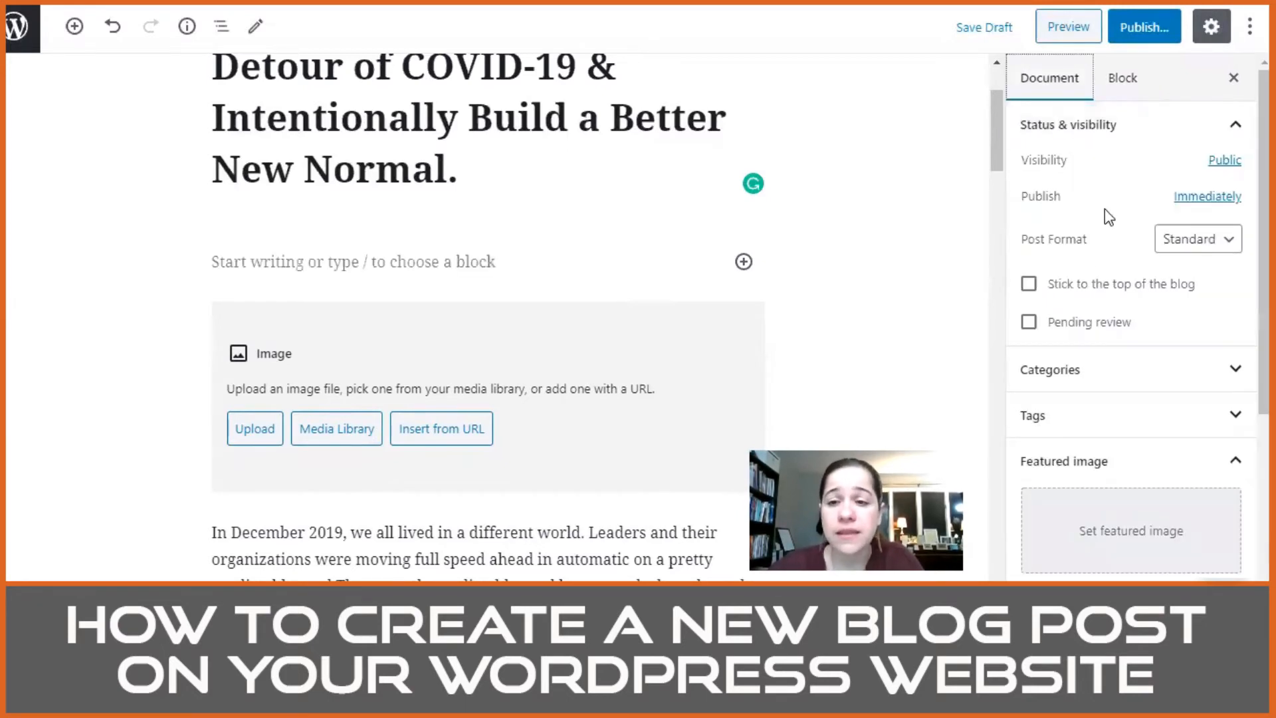
{"action": "scroll", "coordinate": [1092, 253], "scroll_direction": "down", "scroll_amount": 4}
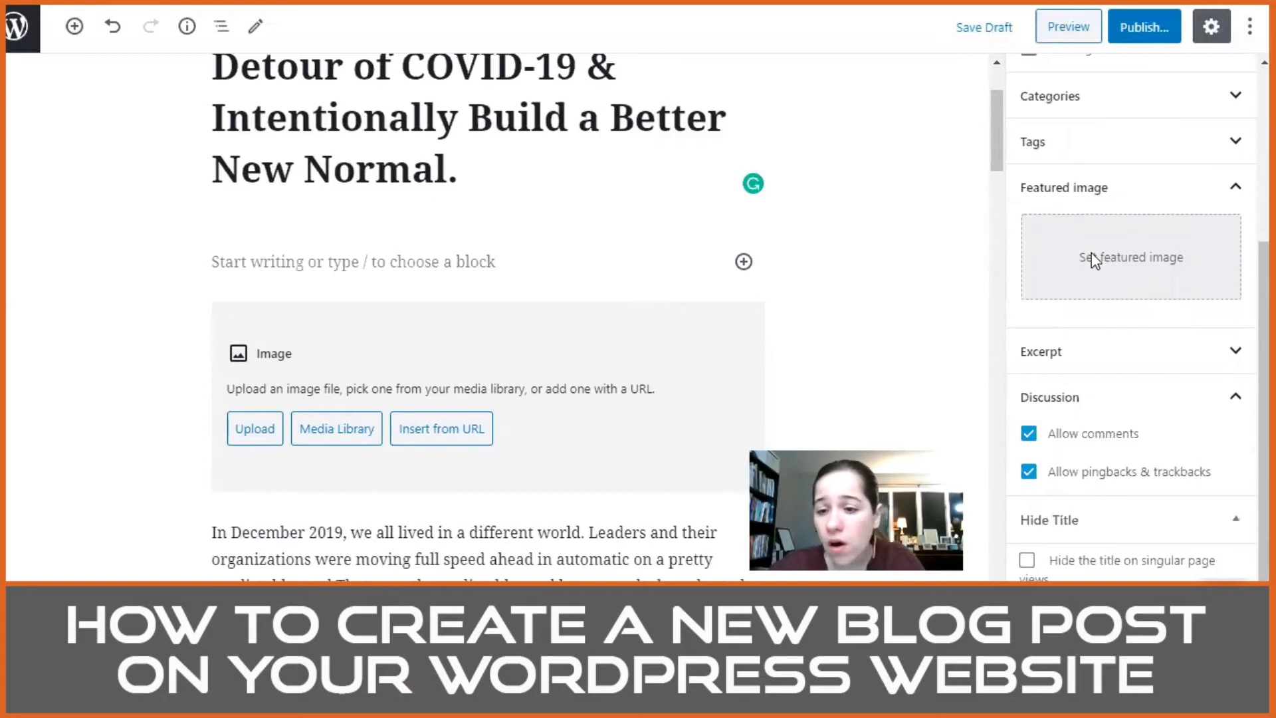
{"action": "scroll", "coordinate": [1093, 261], "scroll_direction": "up", "scroll_amount": 4}
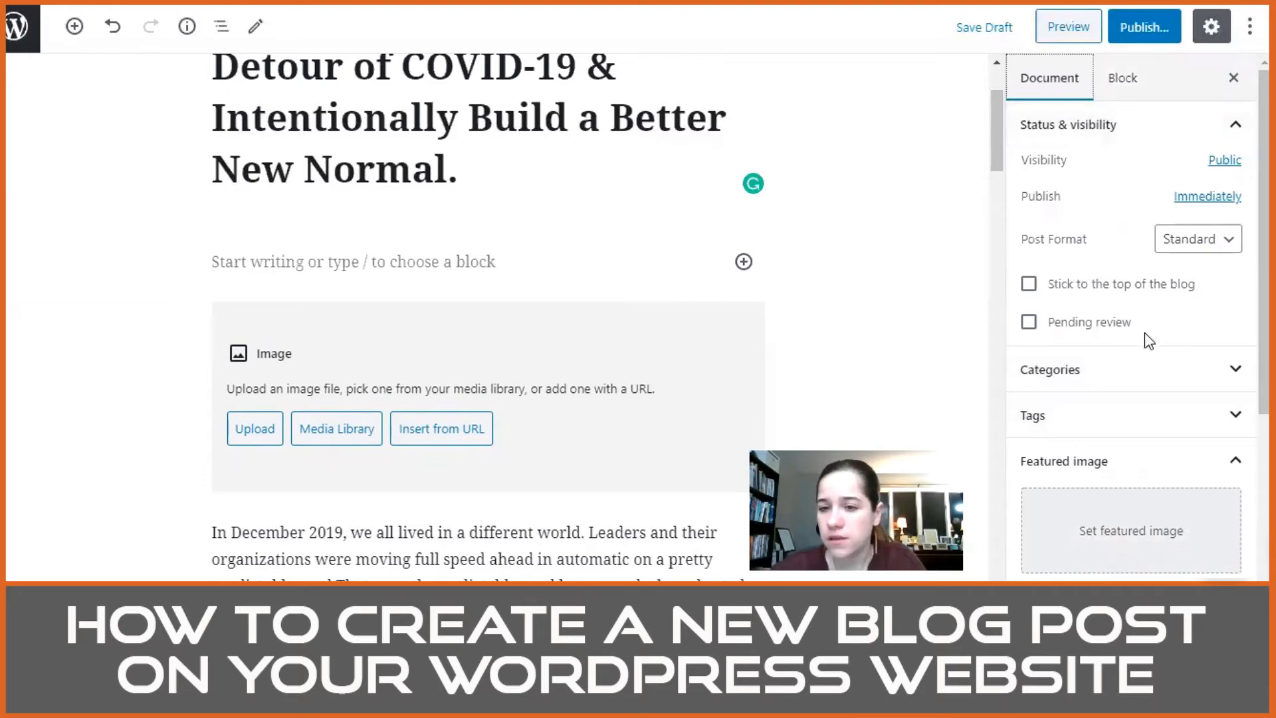
{"action": "scroll", "coordinate": [1145, 334], "scroll_direction": "down", "scroll_amount": 4}
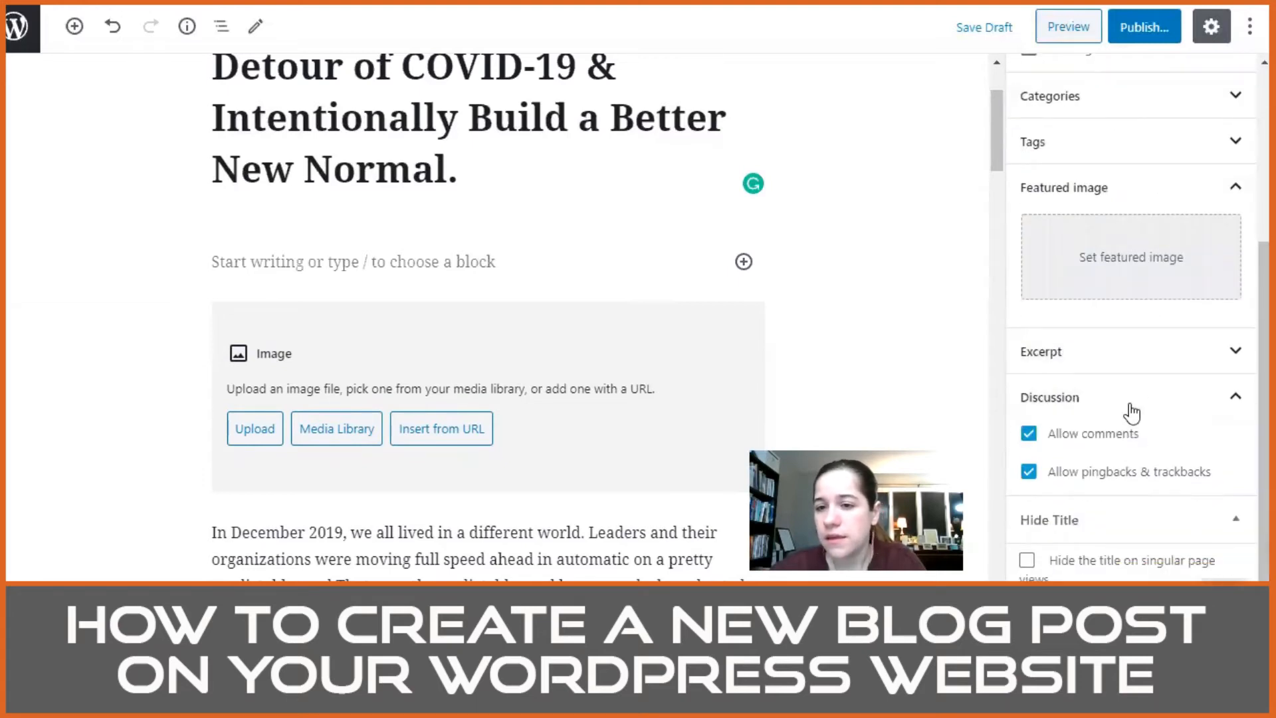
{"action": "left_click", "coordinate": [1196, 357]}
{"action": "scroll", "coordinate": [1197, 359], "scroll_direction": "down", "scroll_amount": 2}
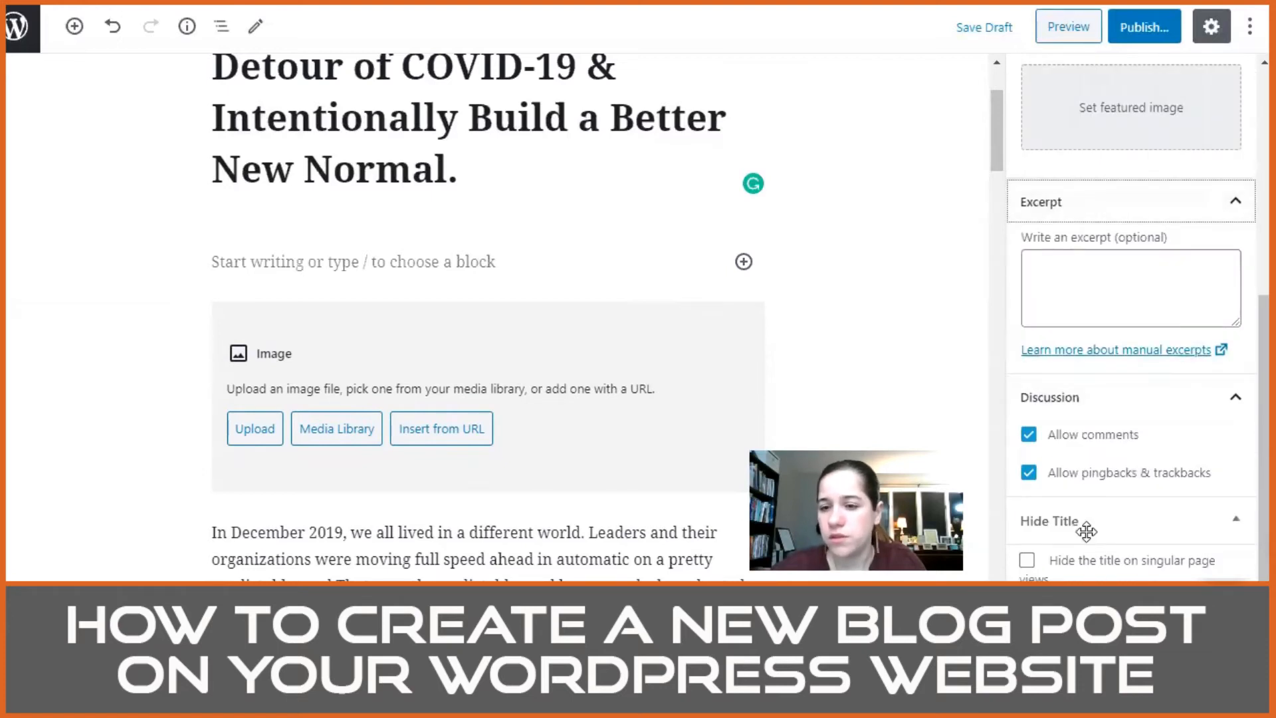
Step: Review the post's document settings and compare them with the empty paragraph's block settings
{"action": "scroll", "coordinate": [1104, 432], "scroll_direction": "up", "scroll_amount": 5}
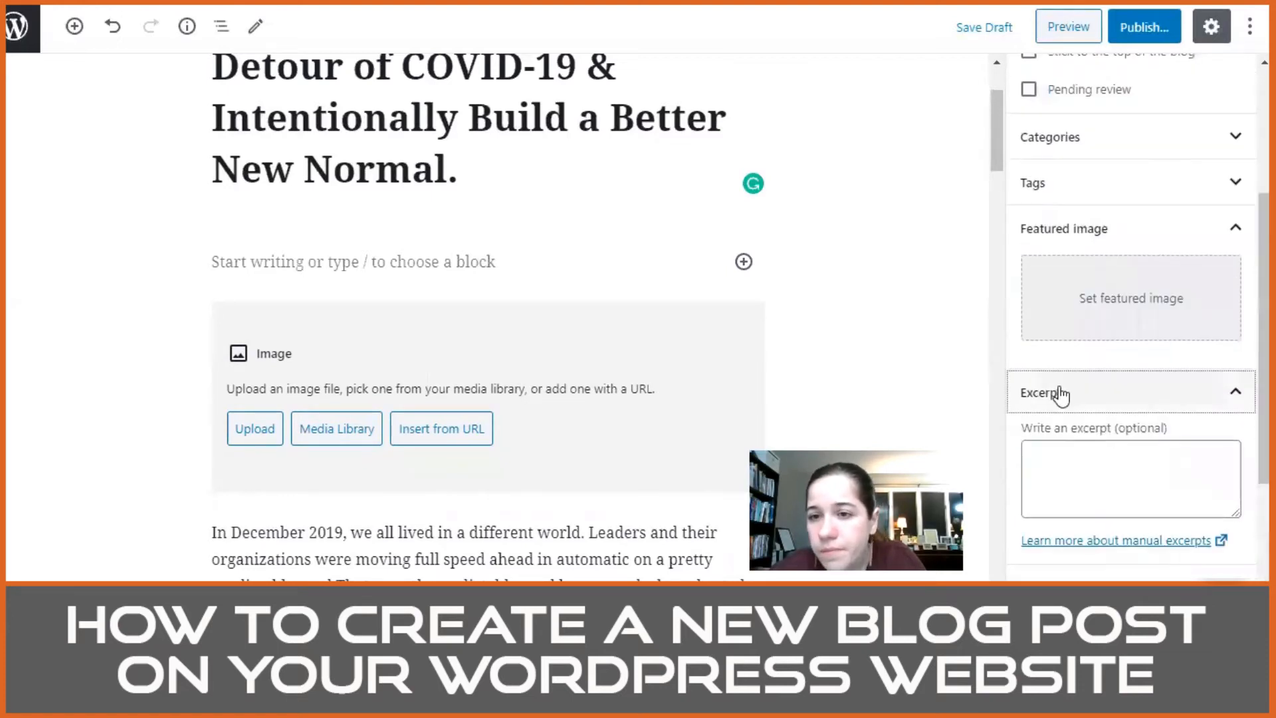
{"action": "scroll", "coordinate": [1092, 325], "scroll_direction": "up", "scroll_amount": 2}
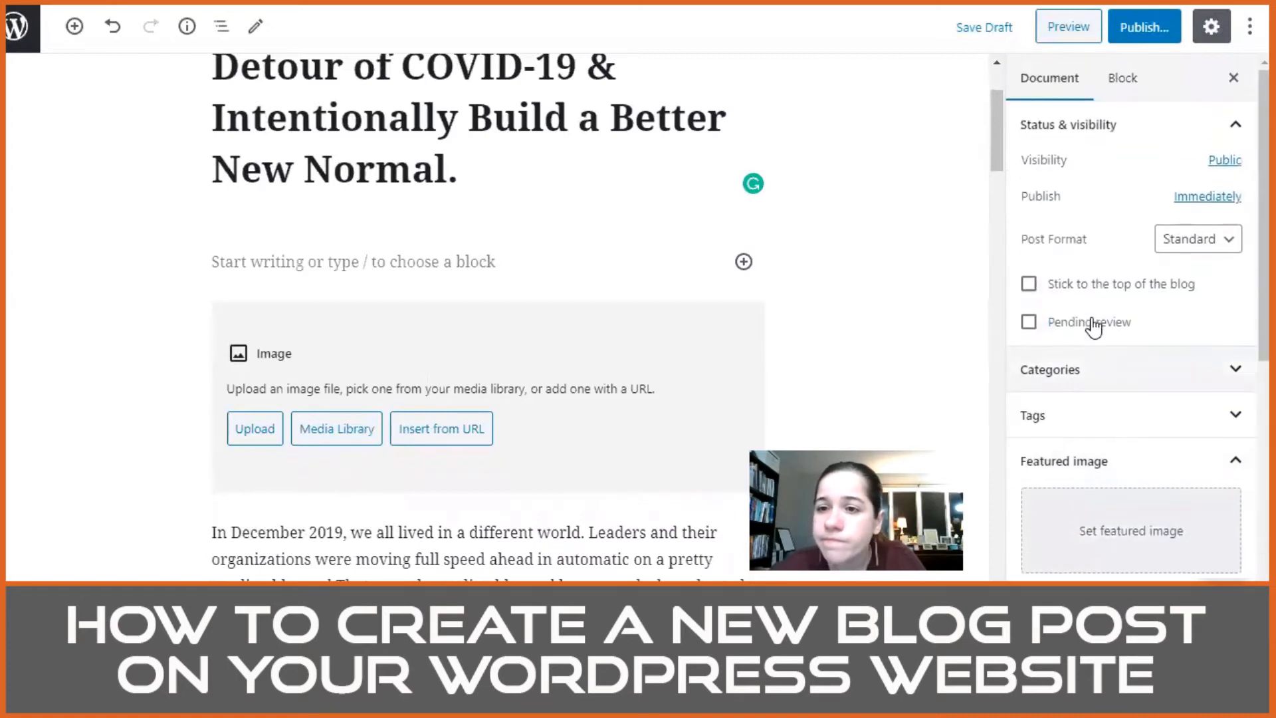
{"action": "left_click", "coordinate": [1119, 94]}
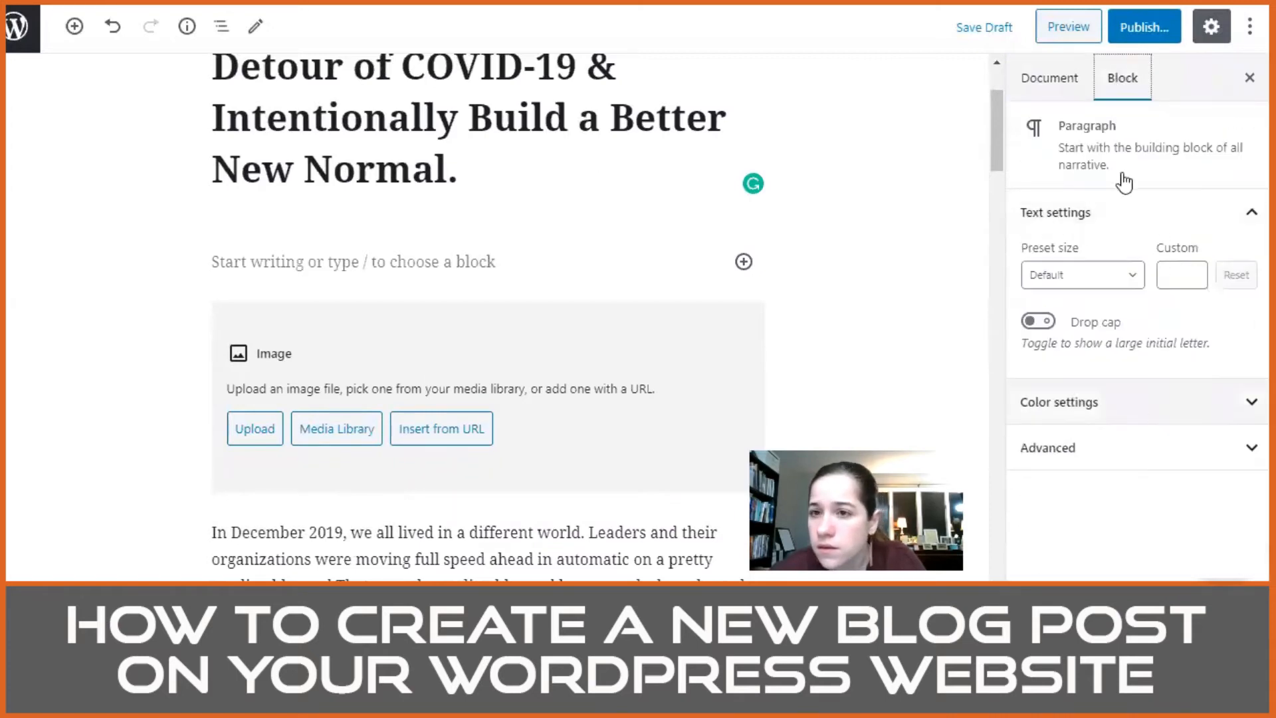
{"action": "left_click", "coordinate": [546, 117]}
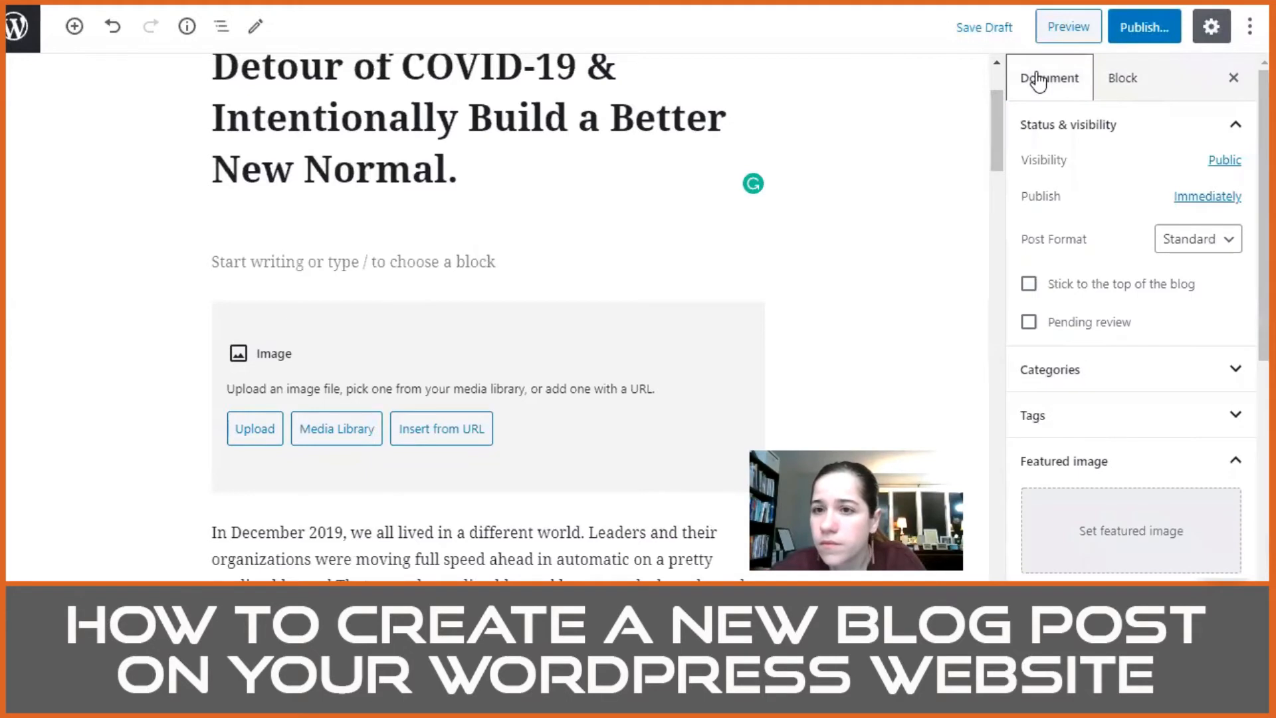
{"action": "scroll", "coordinate": [1108, 256], "scroll_direction": "down", "scroll_amount": 5}
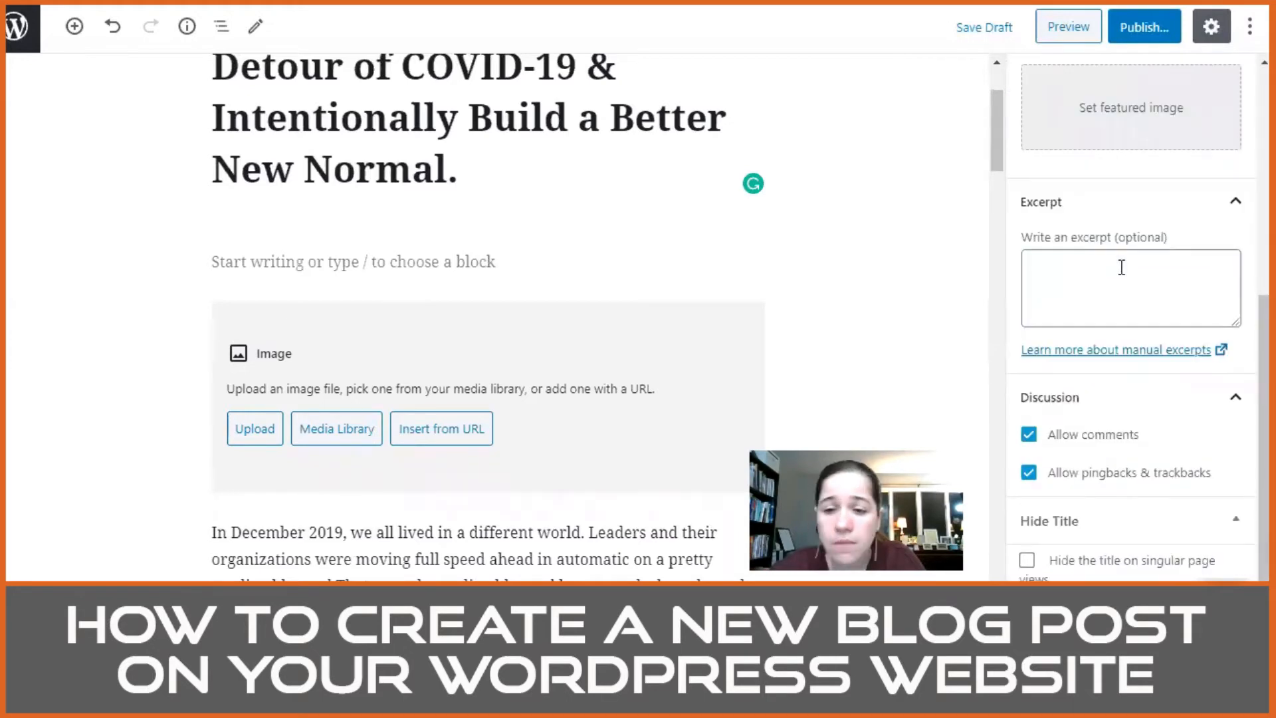
{"action": "scroll", "coordinate": [1119, 272], "scroll_direction": "up", "scroll_amount": 5}
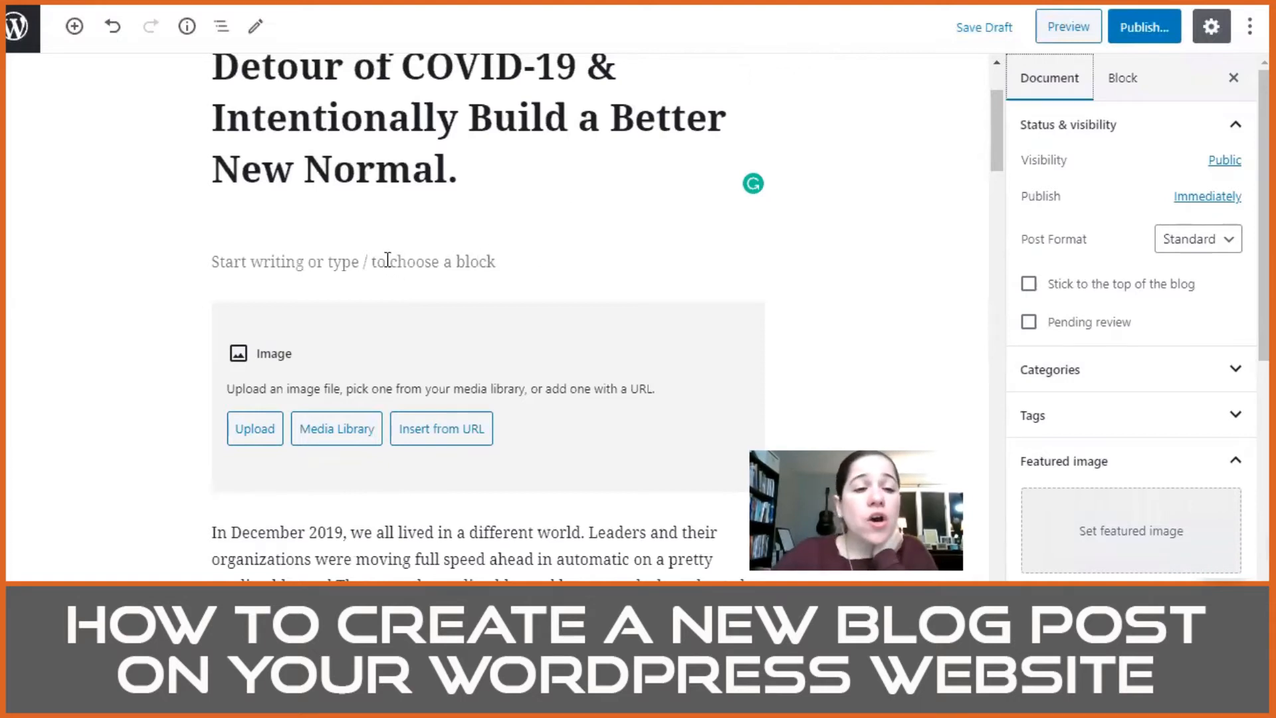
Step: Select the empty image block above the opening paragraph, check the corresponding picture in the Word document, and return to the post editor
{"action": "scroll", "coordinate": [370, 331], "scroll_direction": "down", "scroll_amount": 3}
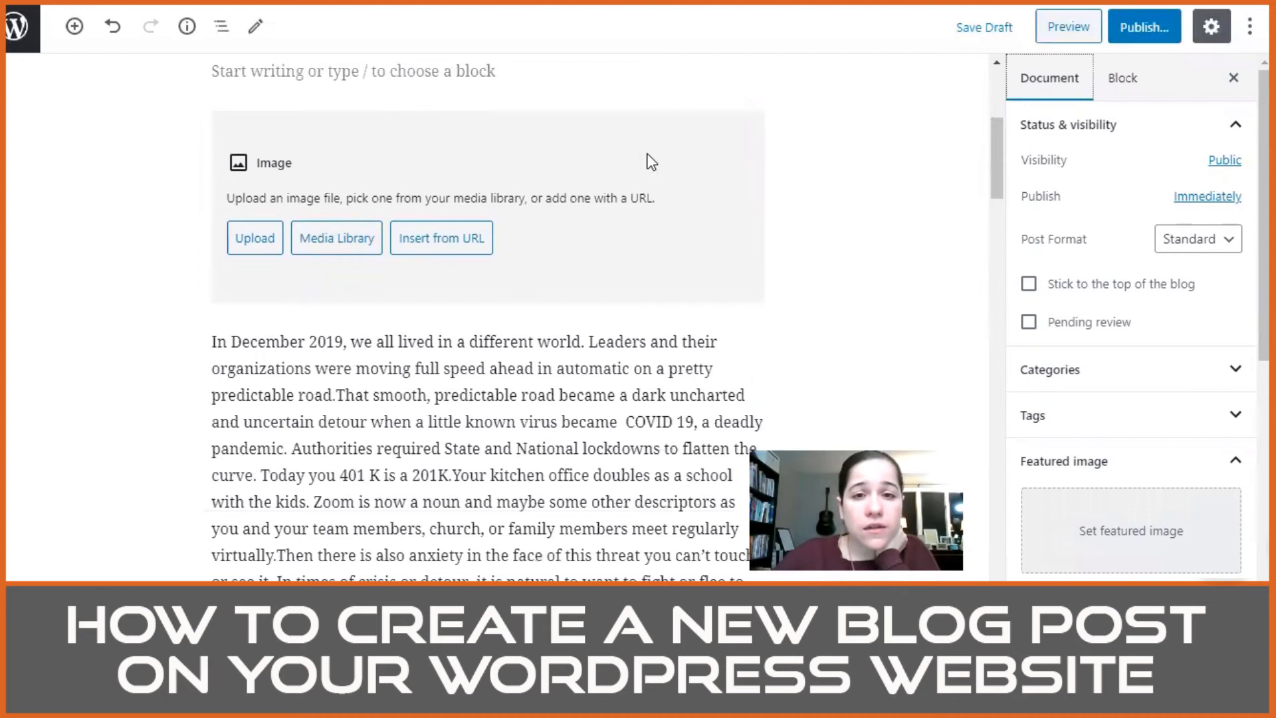
{"action": "left_click", "coordinate": [292, 187]}
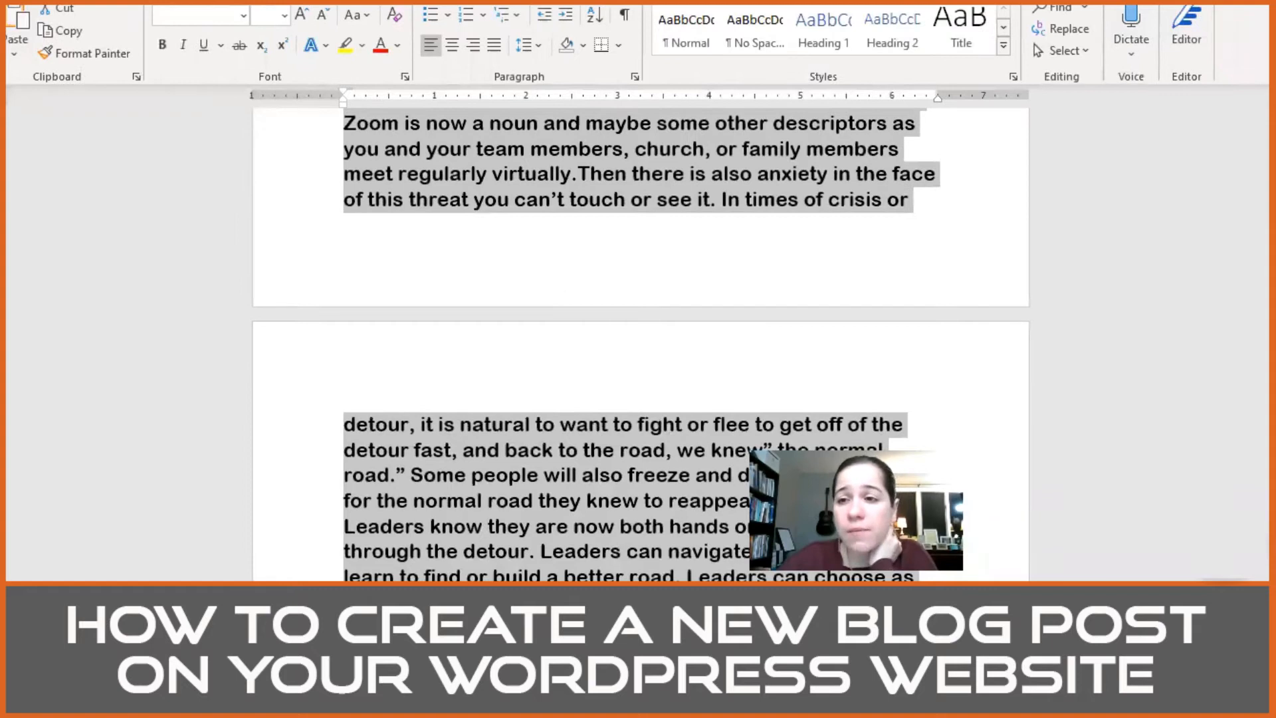
{"action": "scroll", "coordinate": [491, 365], "scroll_direction": "up", "scroll_amount": 10}
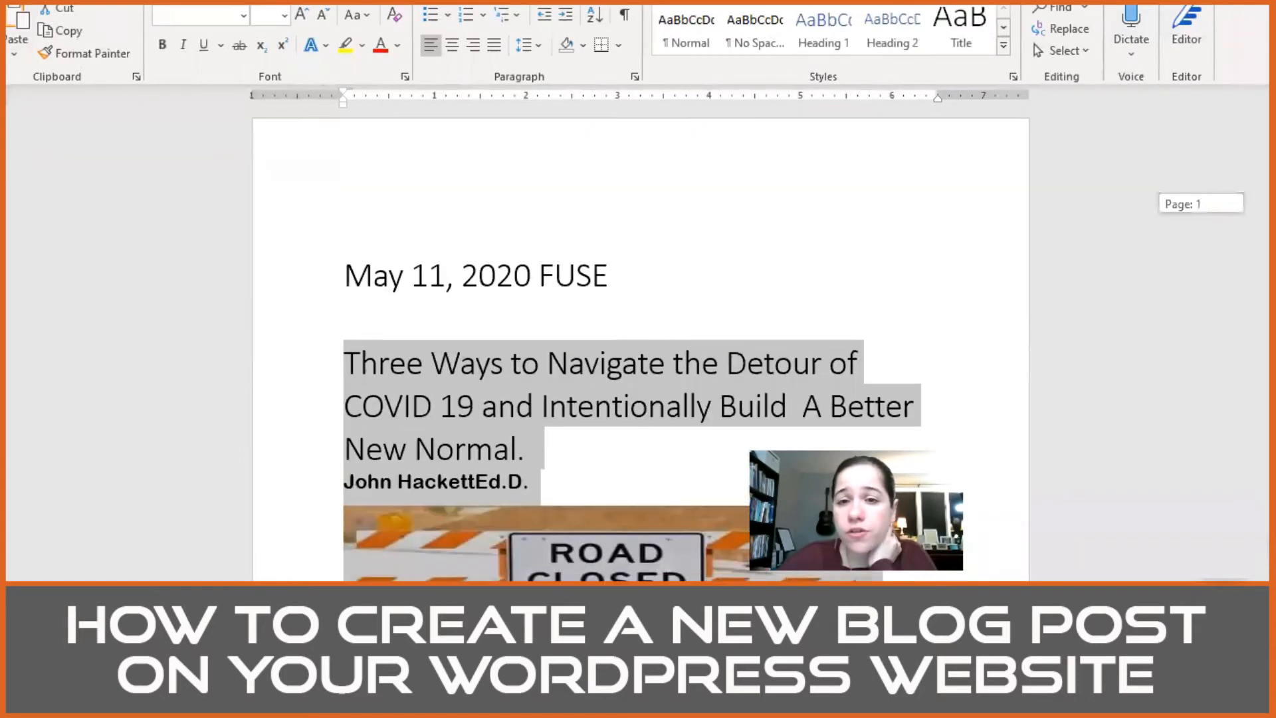
{"action": "scroll", "coordinate": [492, 364], "scroll_direction": "down", "scroll_amount": 3}
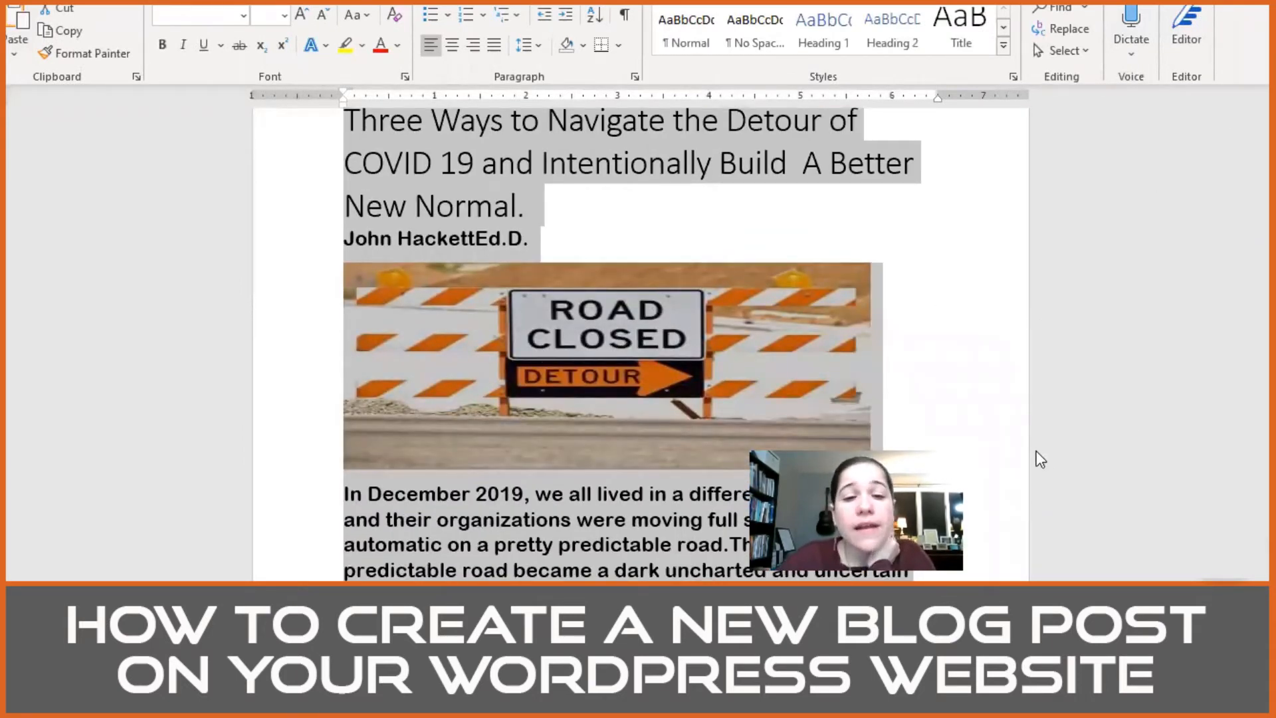
{"action": "mouse_move", "coordinate": [476, 706]}
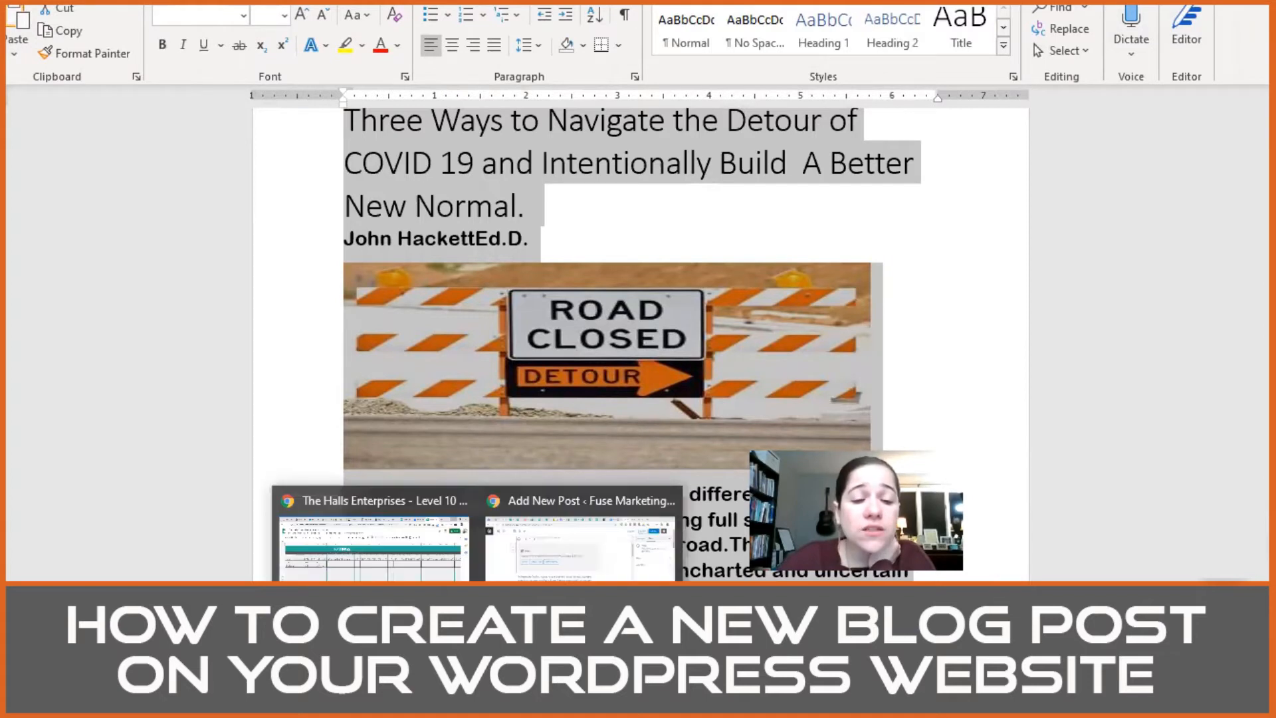
{"action": "left_click", "coordinate": [576, 565]}
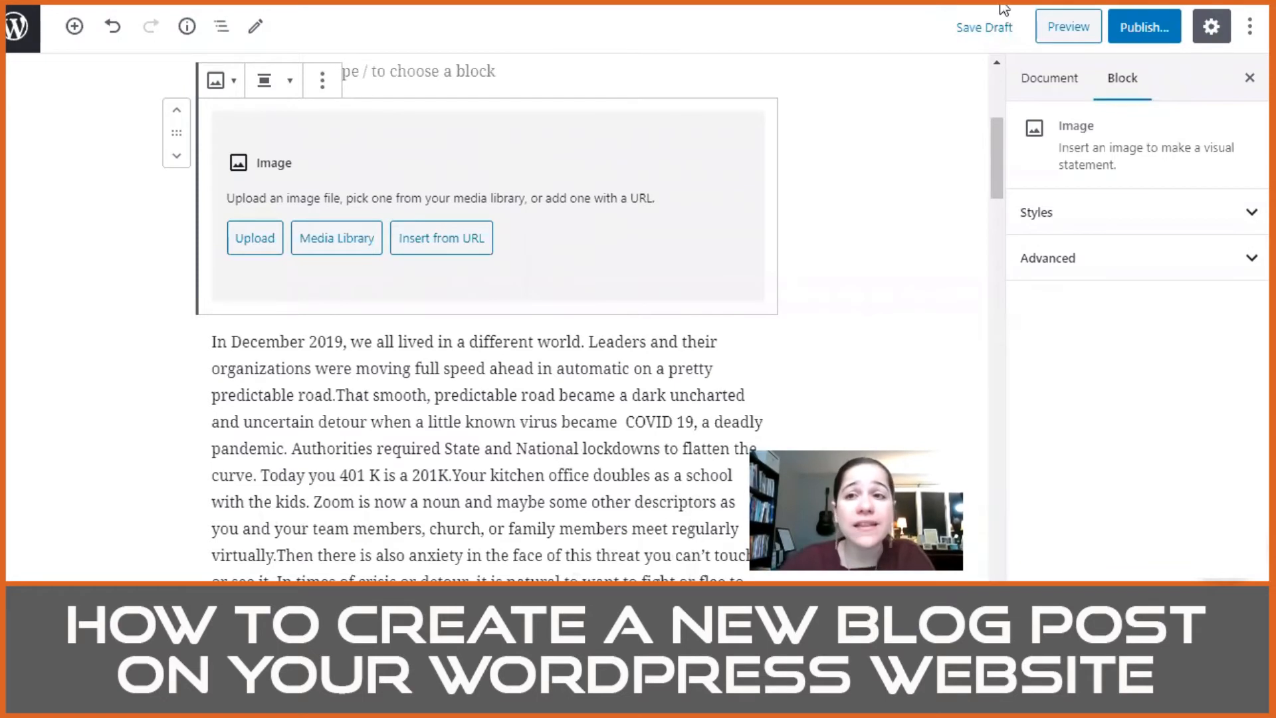
Step: Open pixabay.com in a new browser tab and search its images for "detour"
{"action": "key", "text": "ctrl+t"}
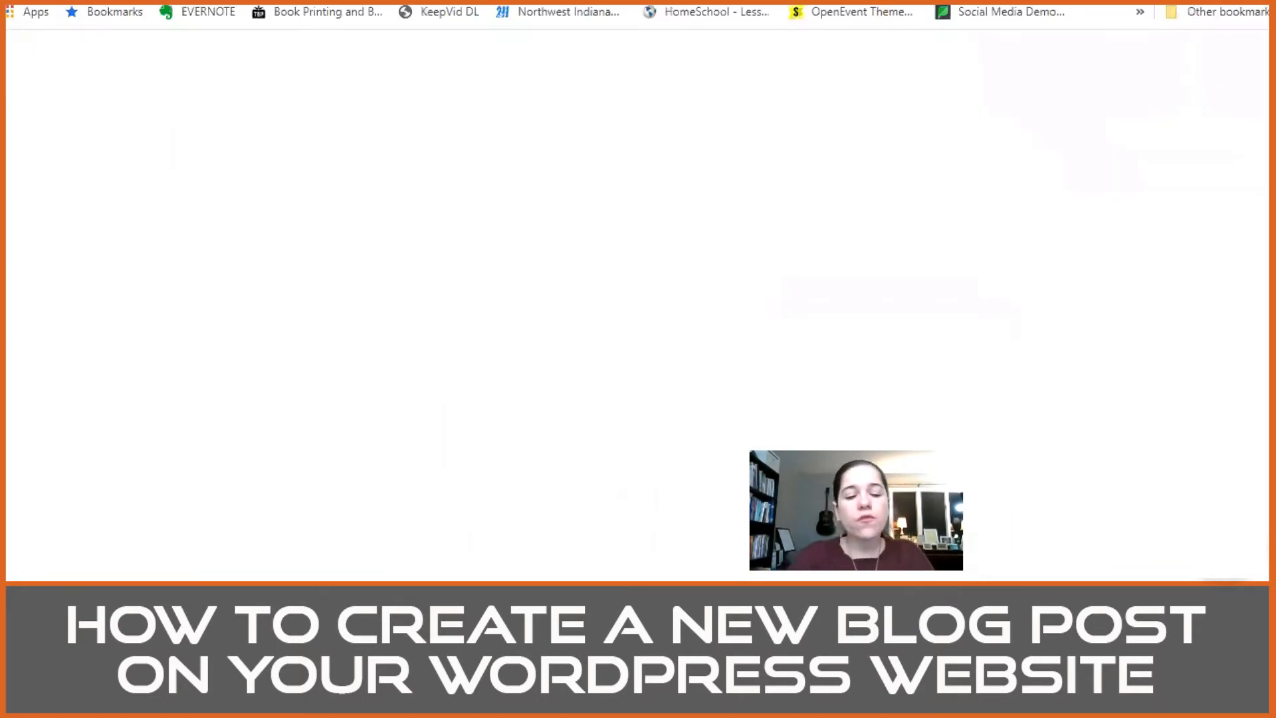
{"action": "type", "text": "pixabay.com"}
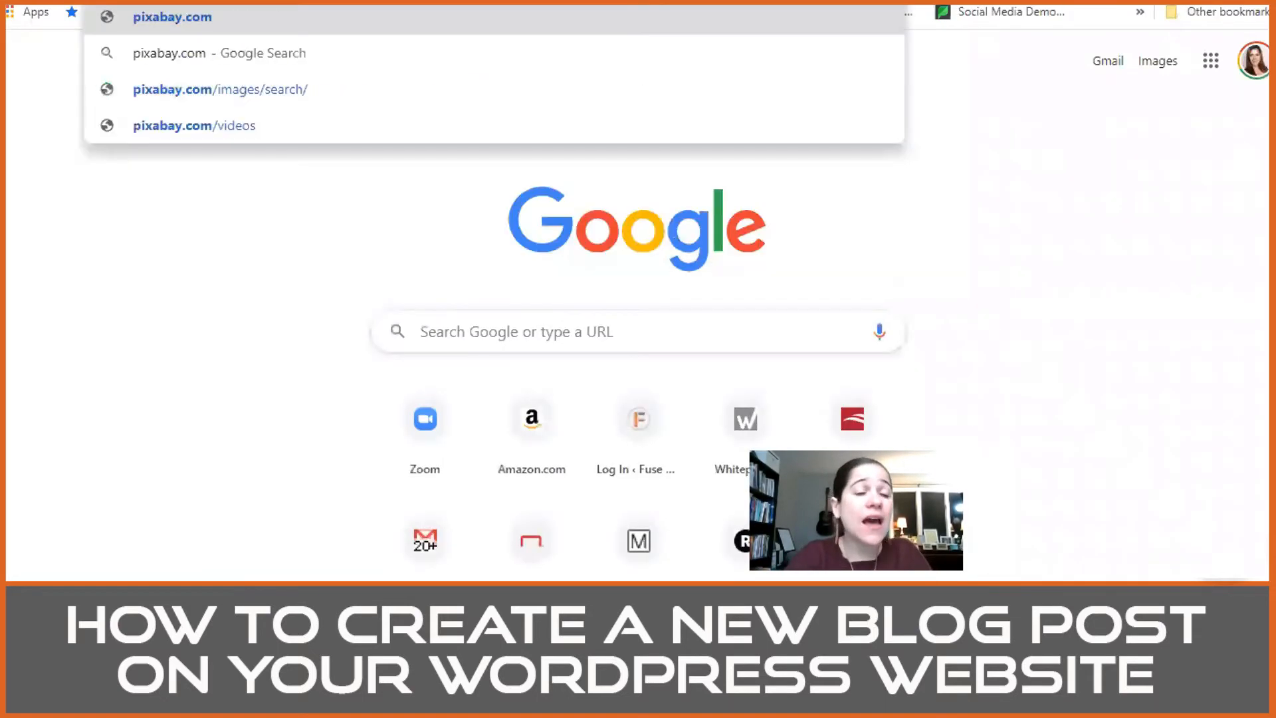
{"action": "key", "text": "Return"}
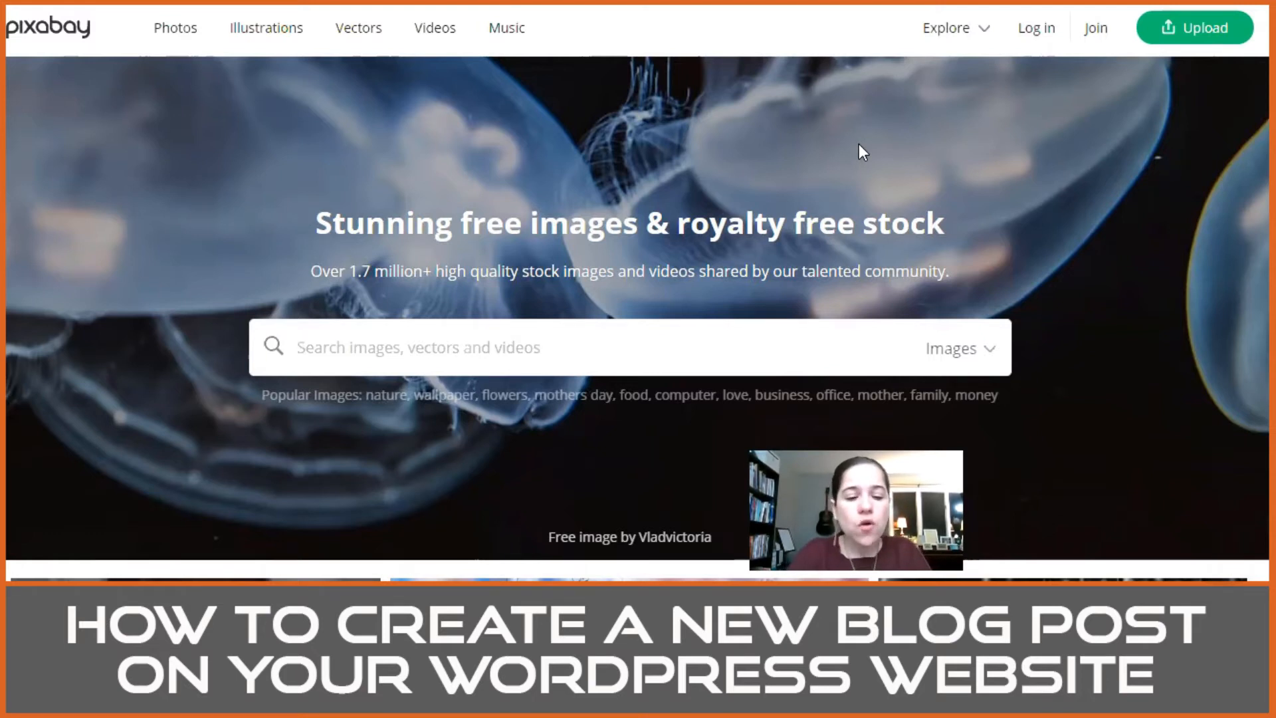
{"action": "type", "text": "detour"}
{"action": "key", "text": "Return"}
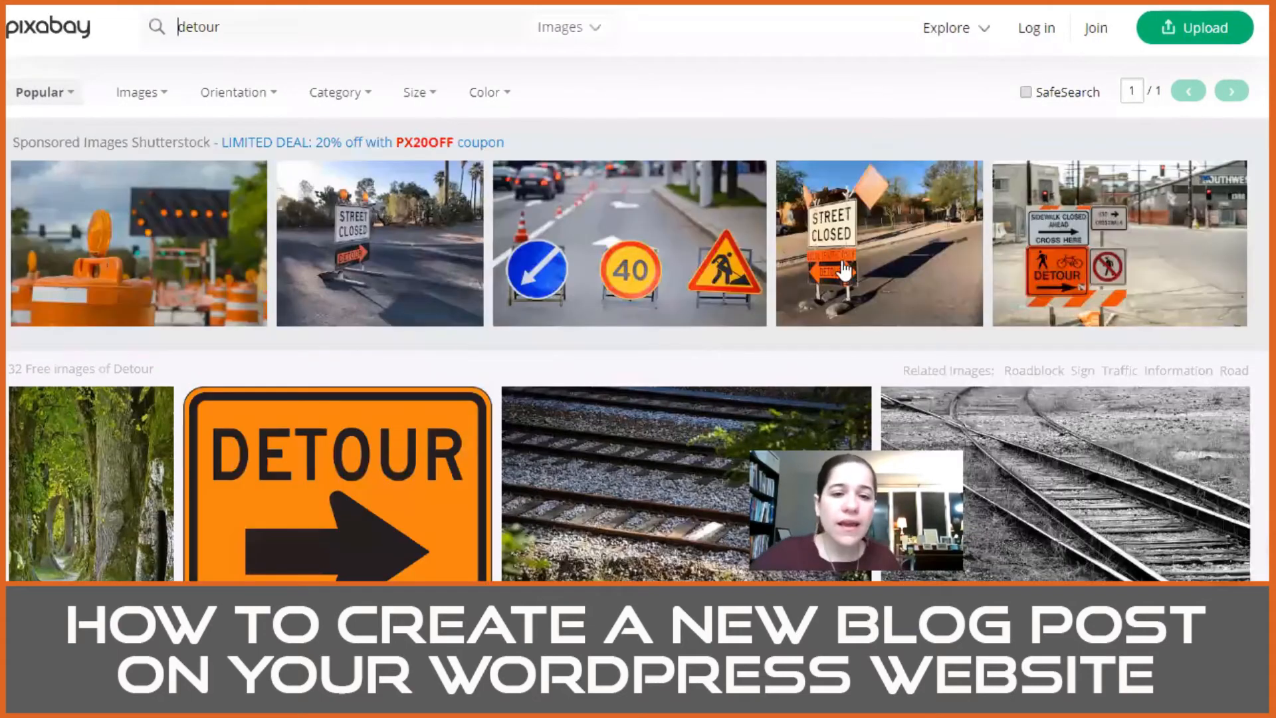
Step: Browse the free detour images and open the photo of the Road Closed barricade with the Speed Limit 25 sign
{"action": "scroll", "coordinate": [670, 370], "scroll_direction": "down", "scroll_amount": 6}
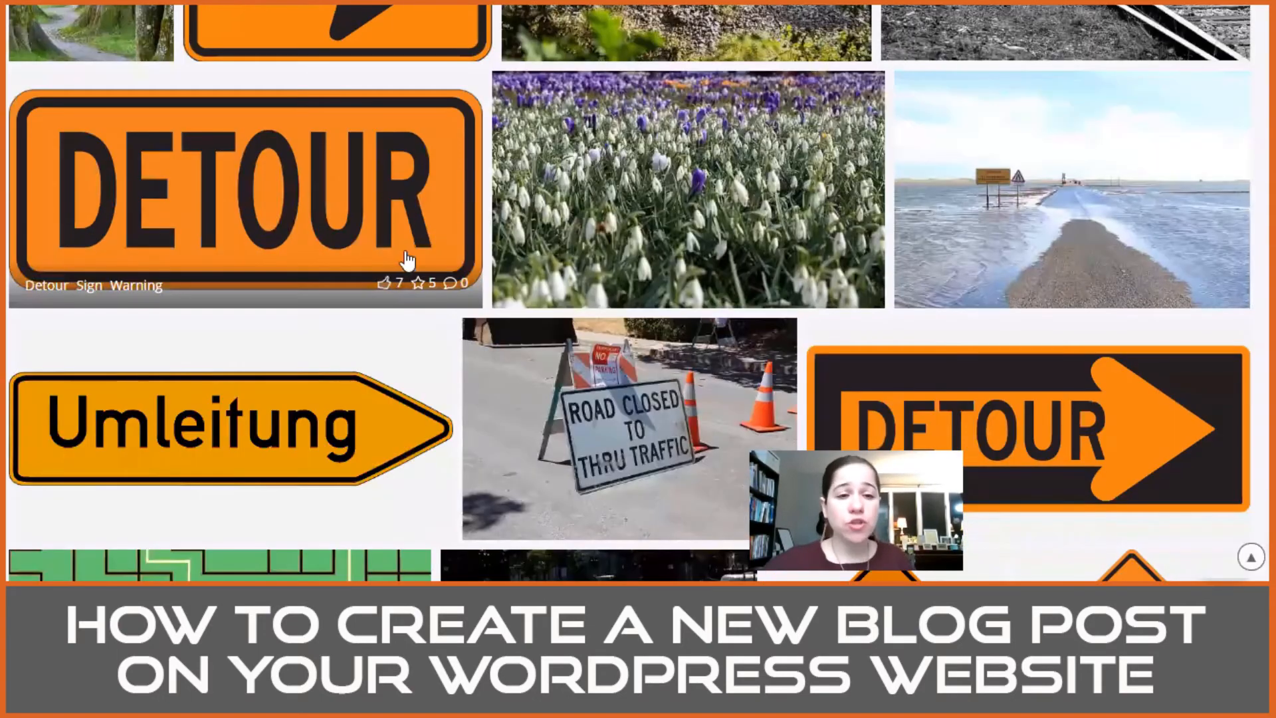
{"action": "scroll", "coordinate": [373, 220], "scroll_direction": "down", "scroll_amount": 9}
{"action": "scroll", "coordinate": [361, 203], "scroll_direction": "down", "scroll_amount": 5}
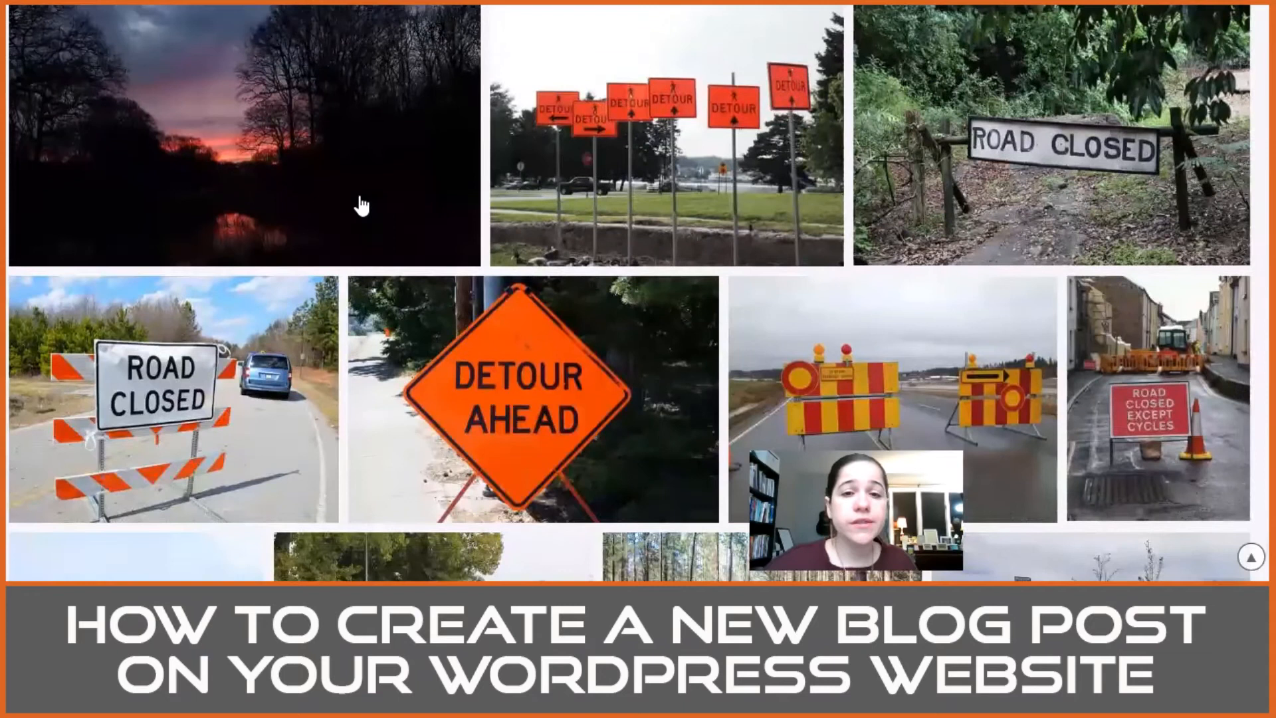
{"action": "scroll", "coordinate": [624, 283], "scroll_direction": "down", "scroll_amount": 1}
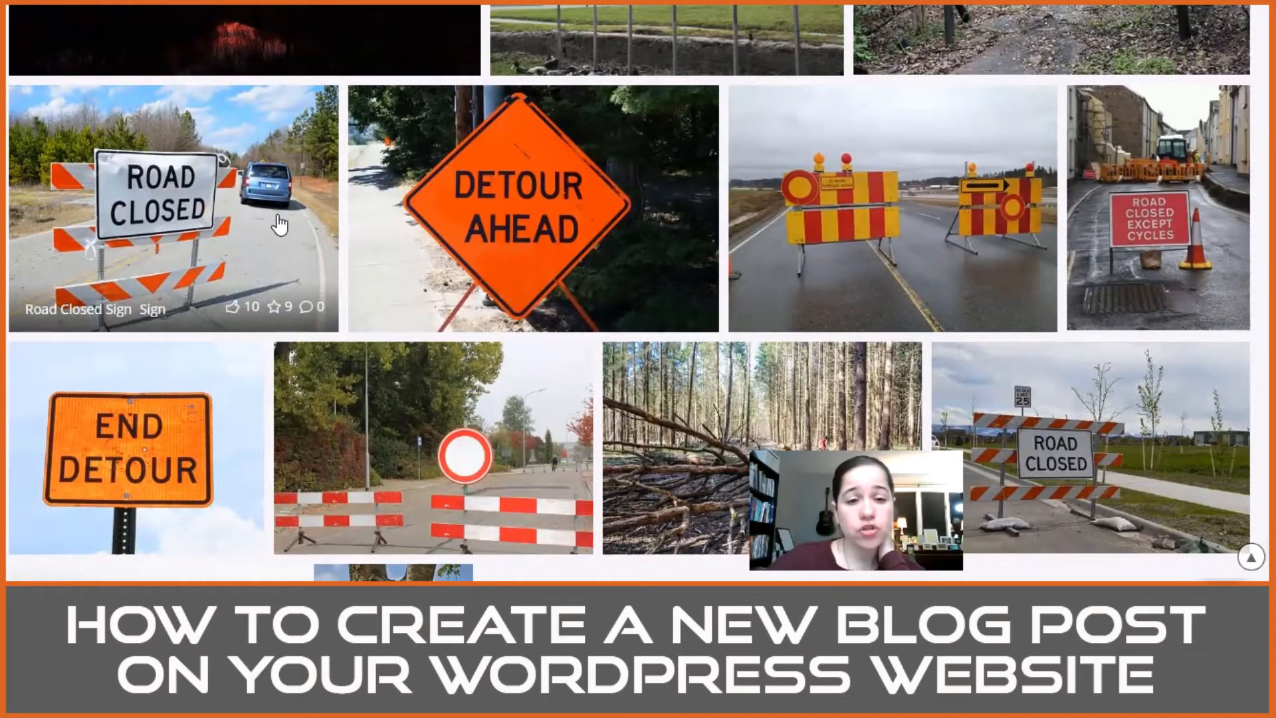
{"action": "scroll", "coordinate": [272, 223], "scroll_direction": "down", "scroll_amount": 5}
{"action": "scroll", "coordinate": [200, 145], "scroll_direction": "up", "scroll_amount": 4}
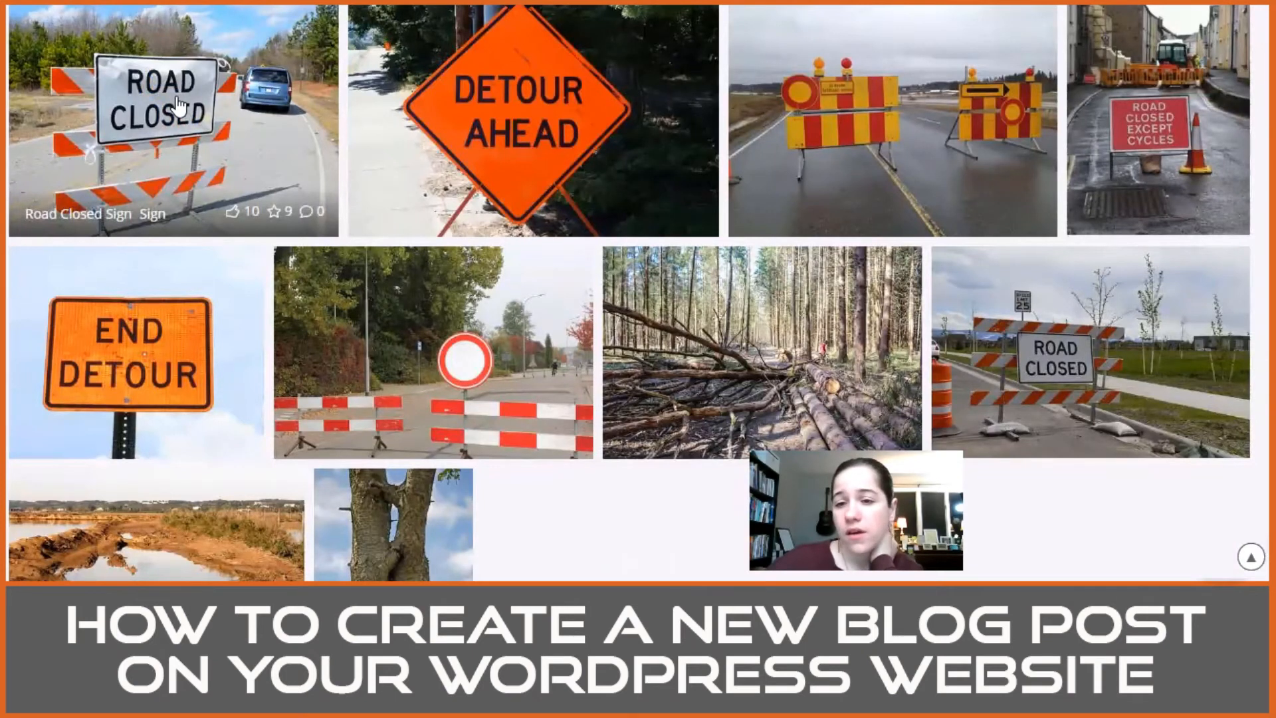
{"action": "left_click", "coordinate": [1184, 353]}
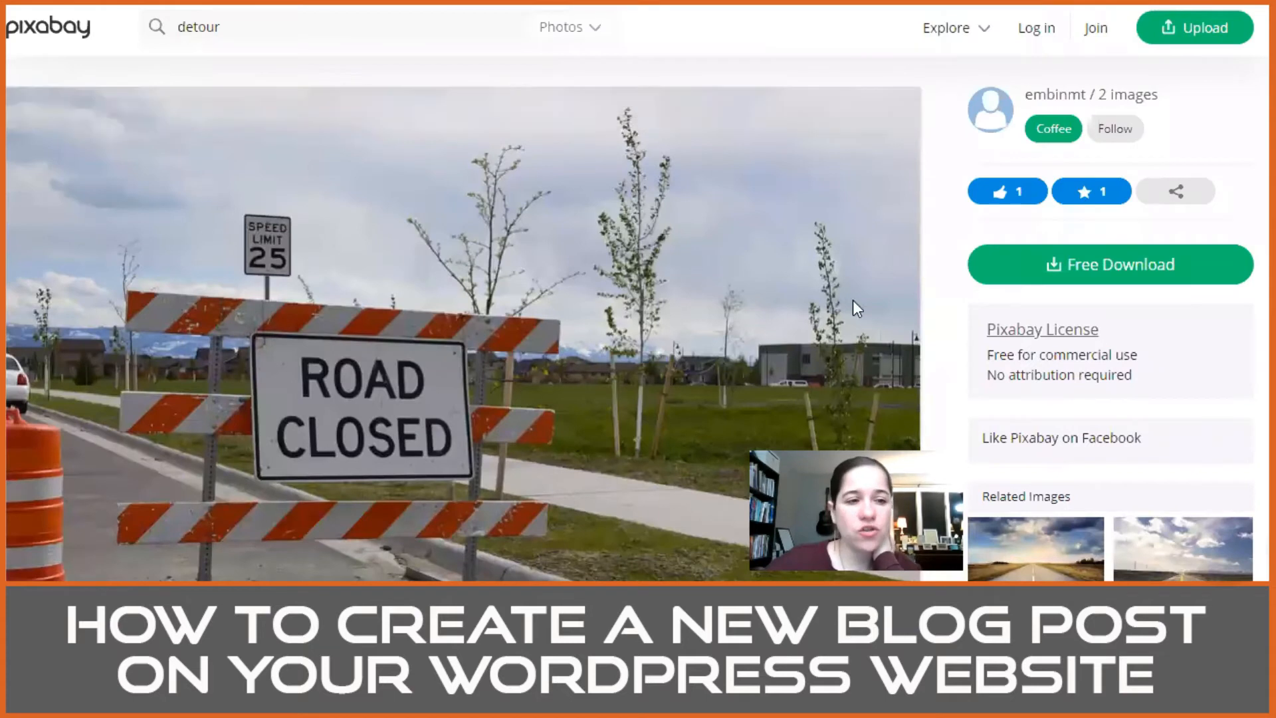
{"action": "scroll", "coordinate": [613, 281], "scroll_direction": "down", "scroll_amount": 3}
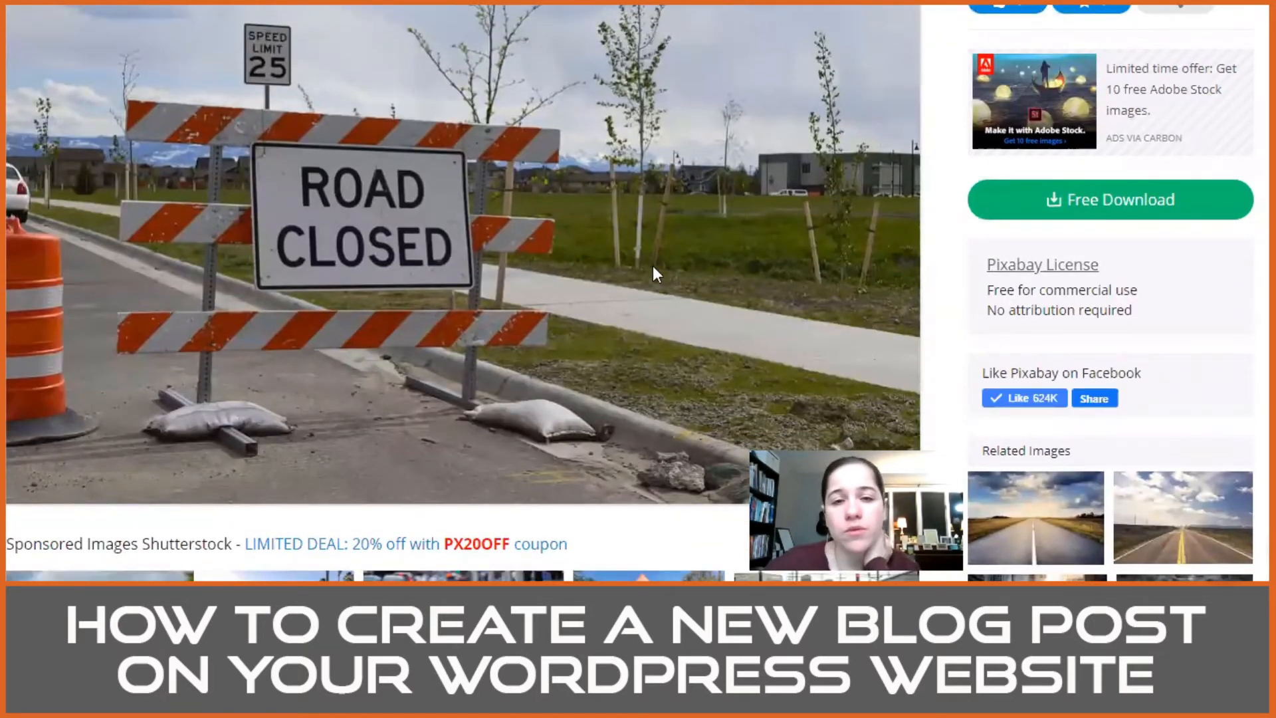
Step: Download the Road Closed photo for free as a 640×425 JPG
{"action": "left_click", "coordinate": [1027, 212]}
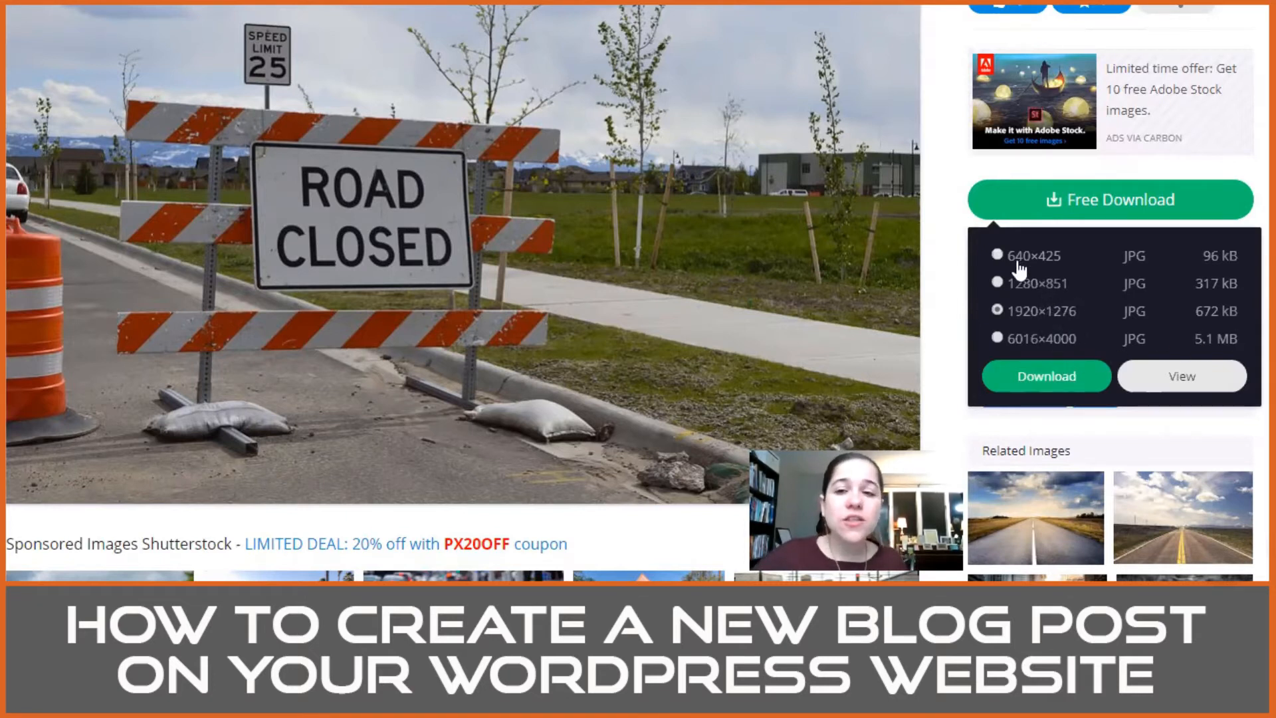
{"action": "left_click", "coordinate": [995, 254]}
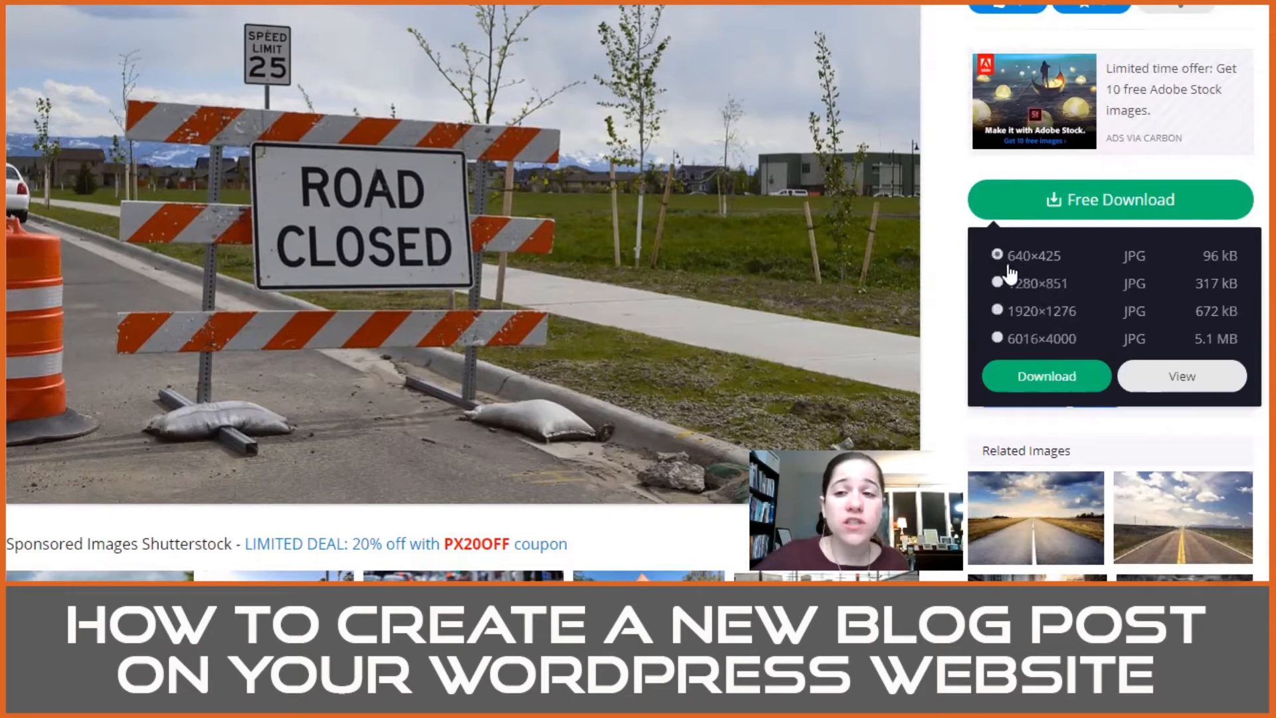
{"action": "left_click", "coordinate": [1041, 376]}
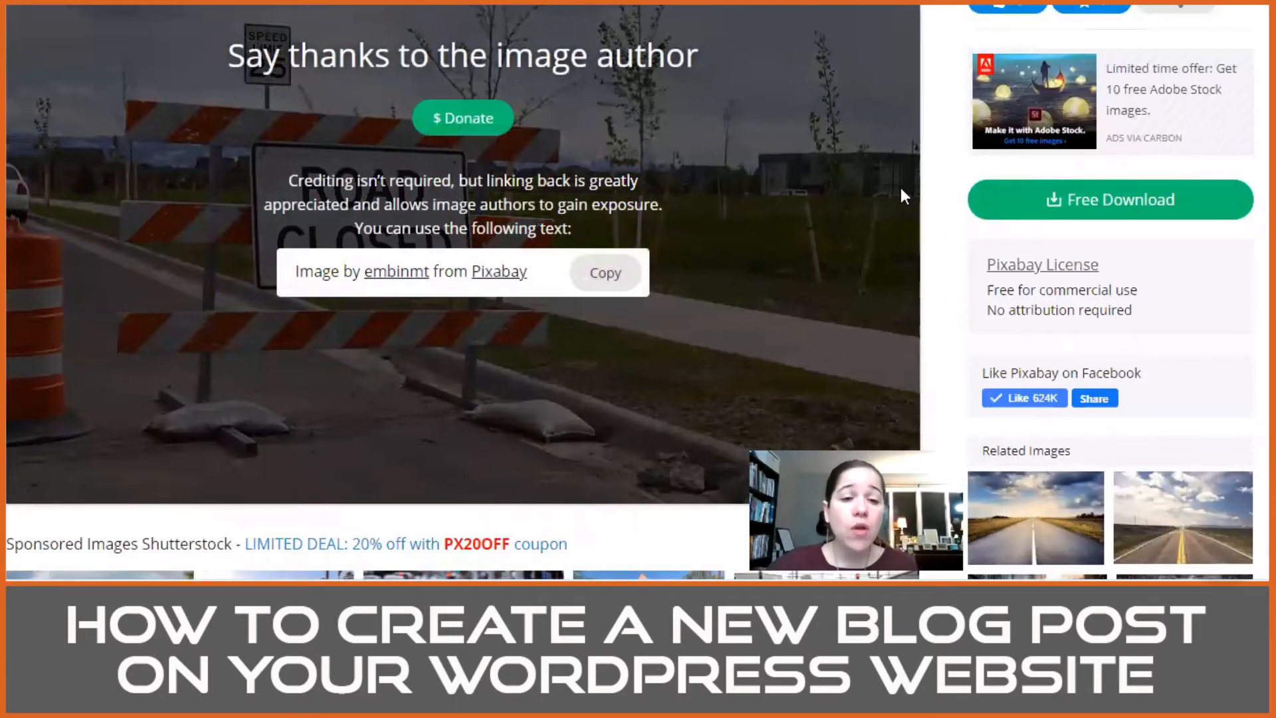
{"action": "scroll", "coordinate": [901, 195], "scroll_direction": "up", "scroll_amount": 3}
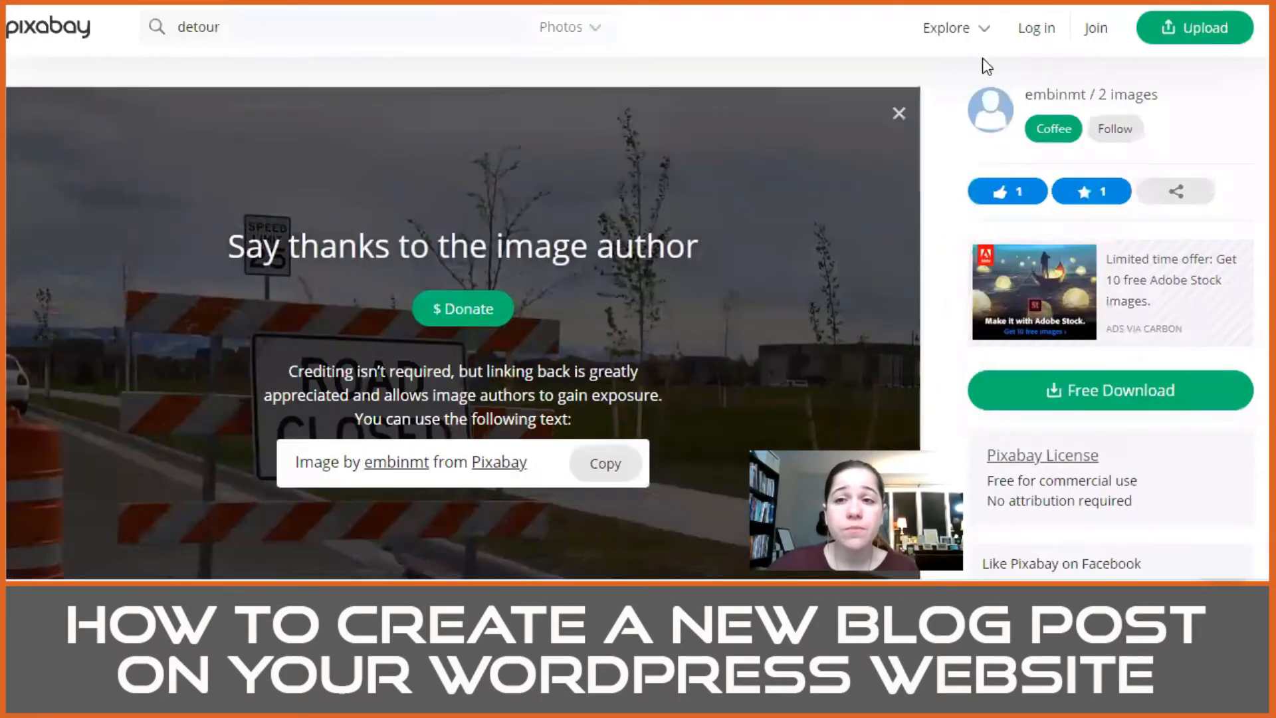
{"action": "scroll", "coordinate": [662, 290], "scroll_direction": "down", "scroll_amount": 5}
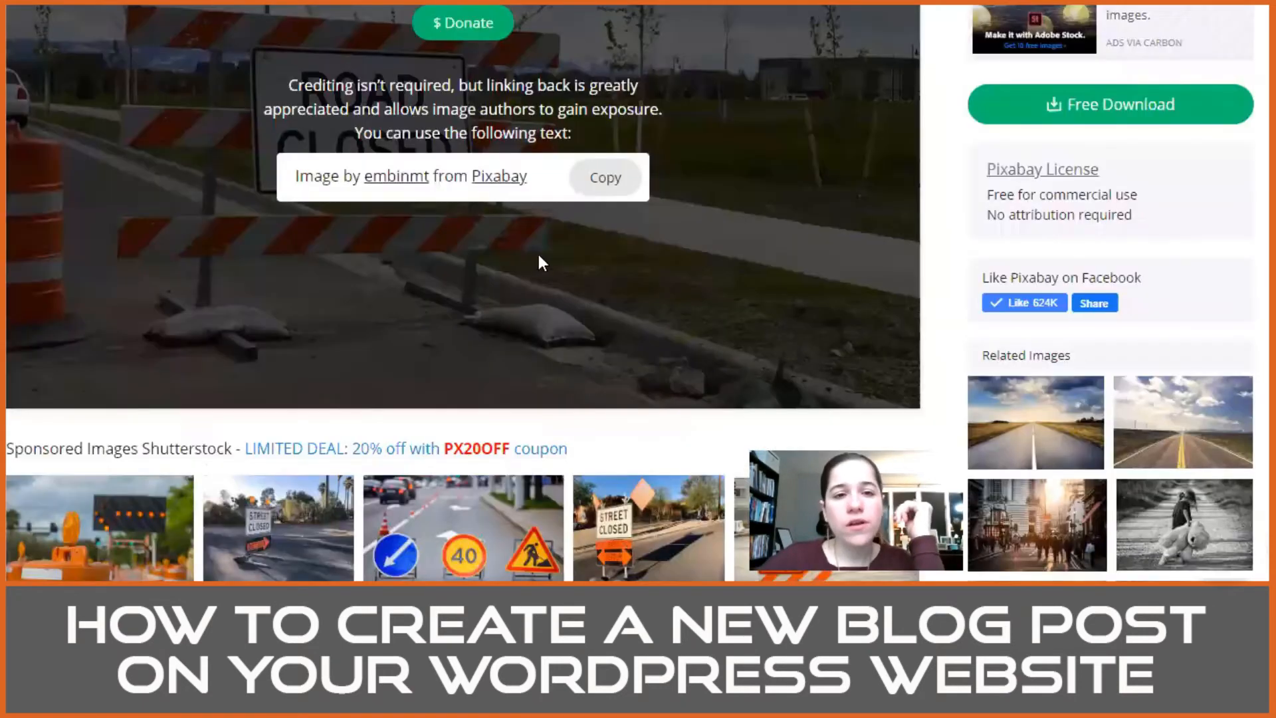
{"action": "scroll", "coordinate": [514, 288], "scroll_direction": "up", "scroll_amount": 2}
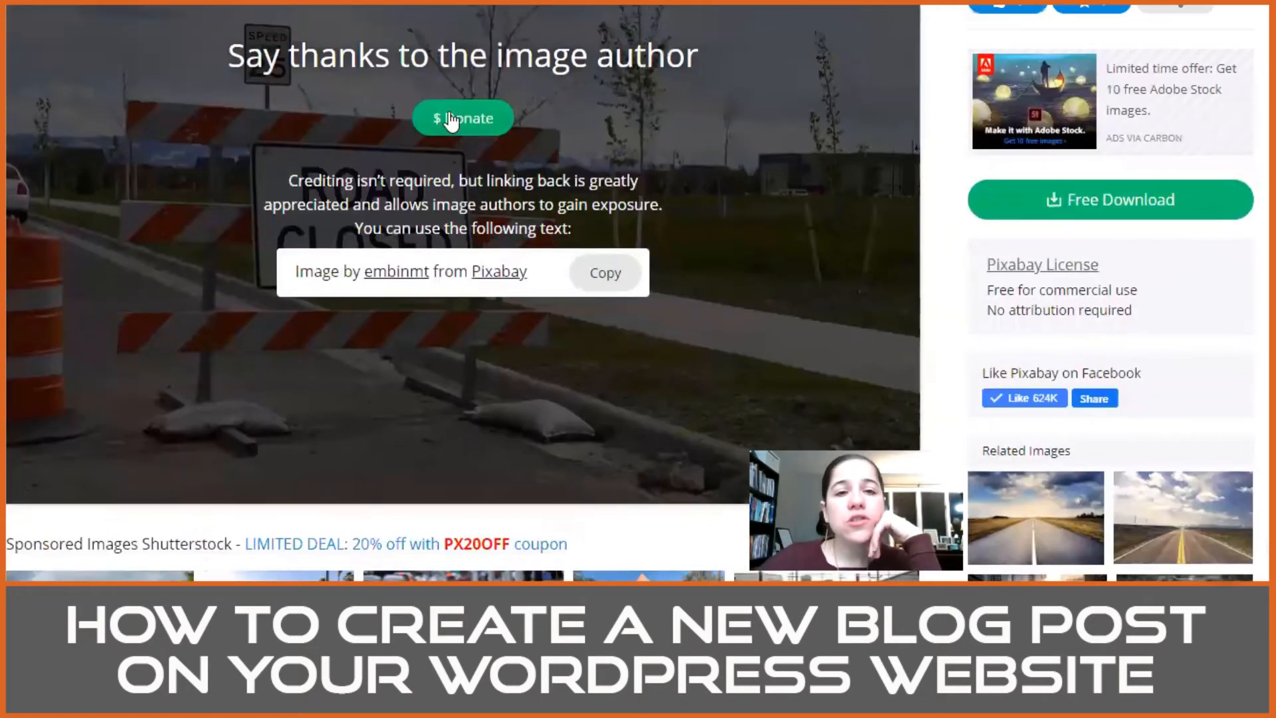
{"action": "scroll", "coordinate": [487, 266], "scroll_direction": "up", "scroll_amount": 3}
{"action": "scroll", "coordinate": [487, 265], "scroll_direction": "down", "scroll_amount": 2}
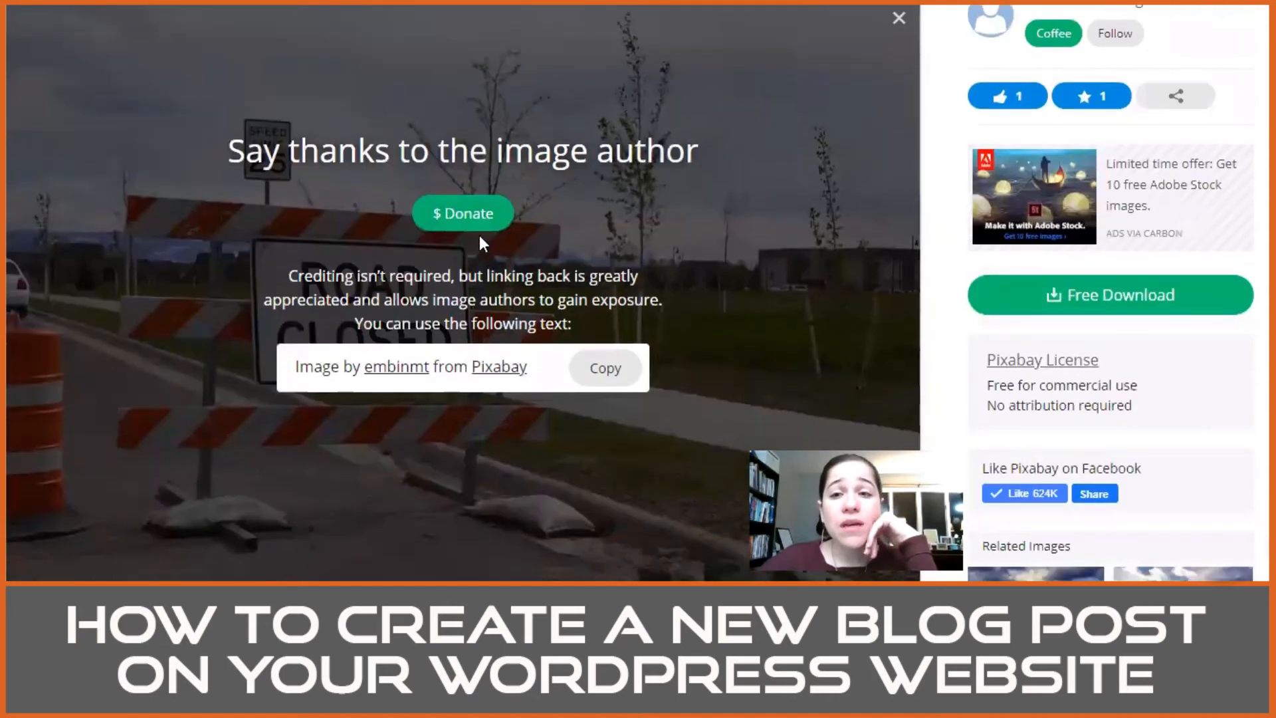
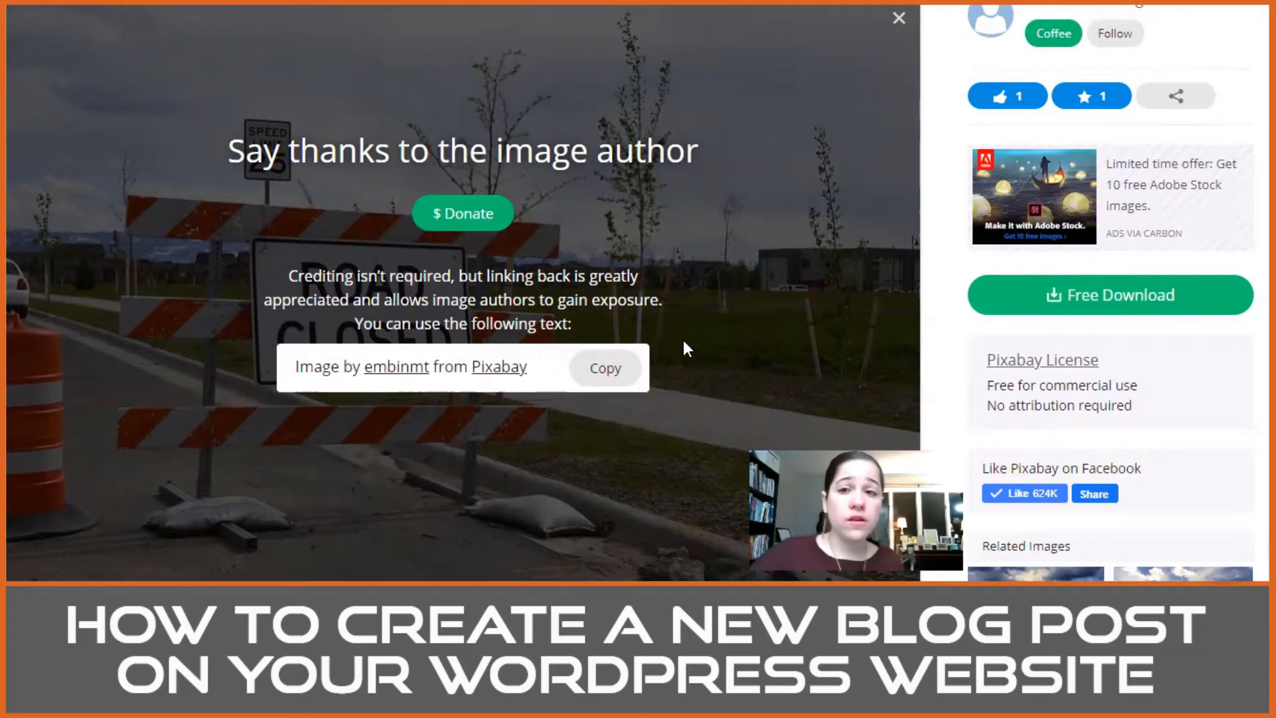
Step: Return to the WordPress post editor and open the featured image picker from the post's document settings
{"action": "scroll", "coordinate": [624, 276], "scroll_direction": "up", "scroll_amount": 2}
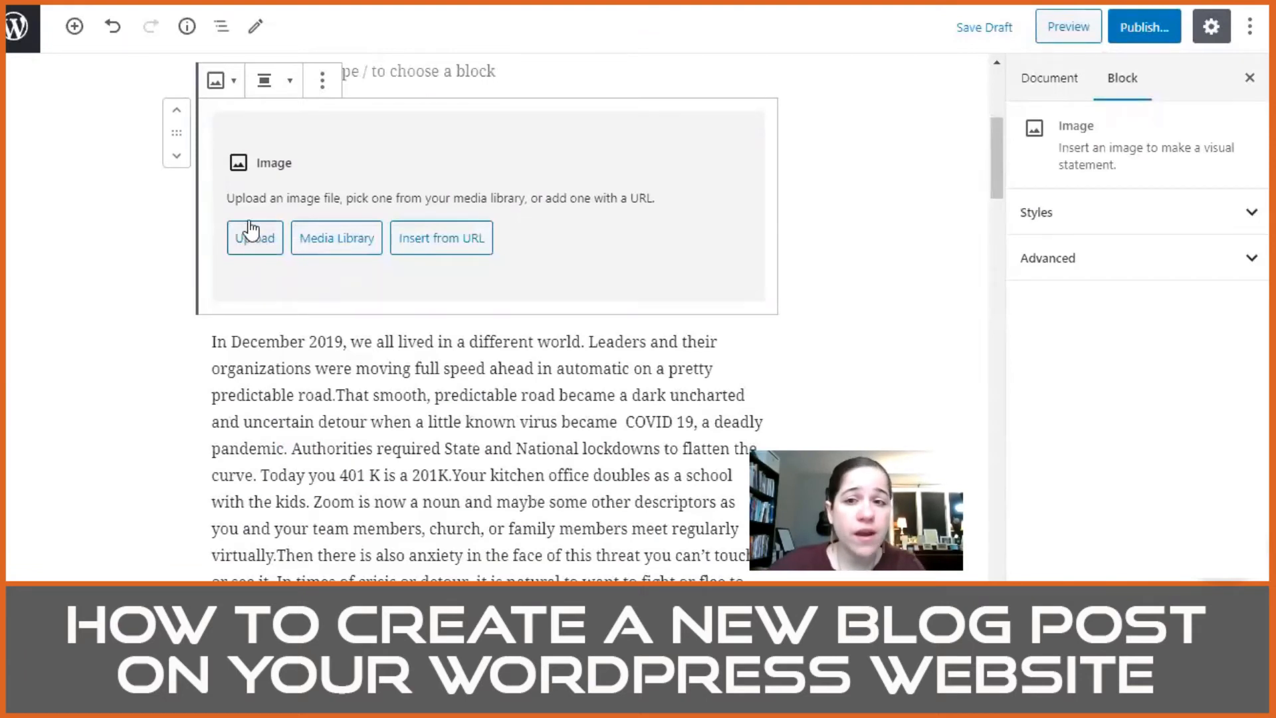
{"action": "scroll", "coordinate": [903, 205], "scroll_direction": "up", "scroll_amount": 1}
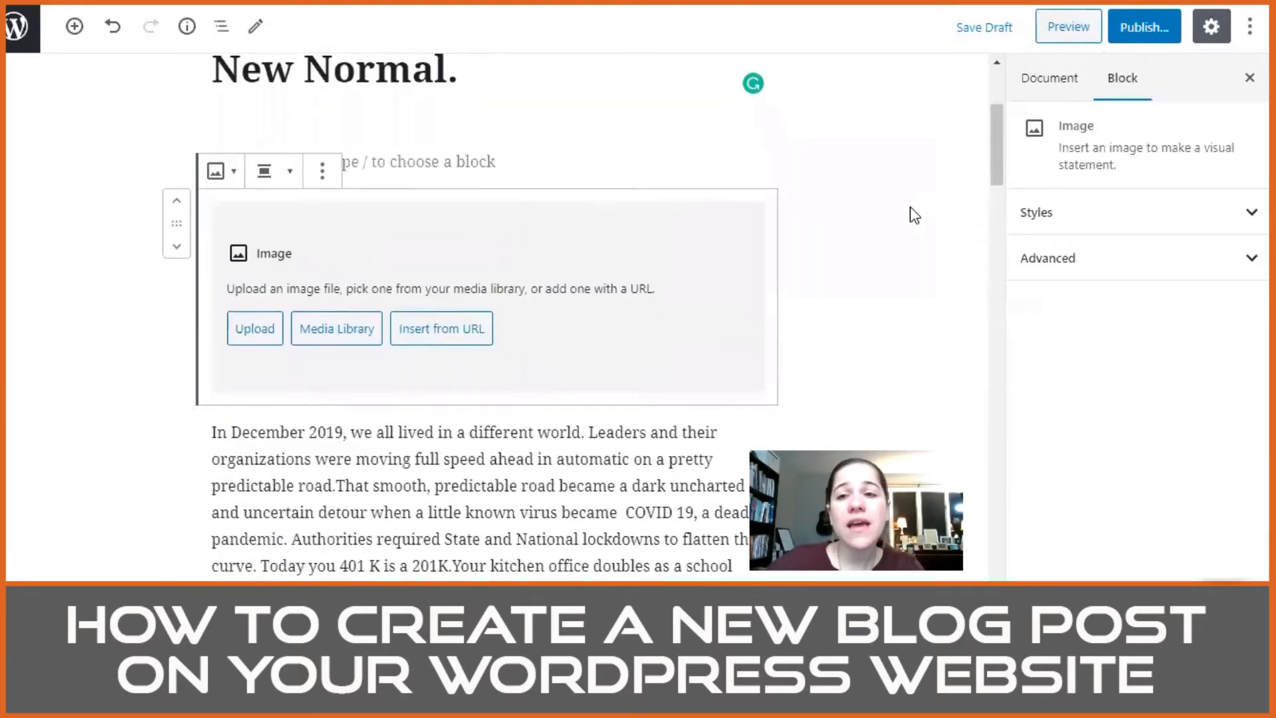
{"action": "left_click", "coordinate": [1066, 96]}
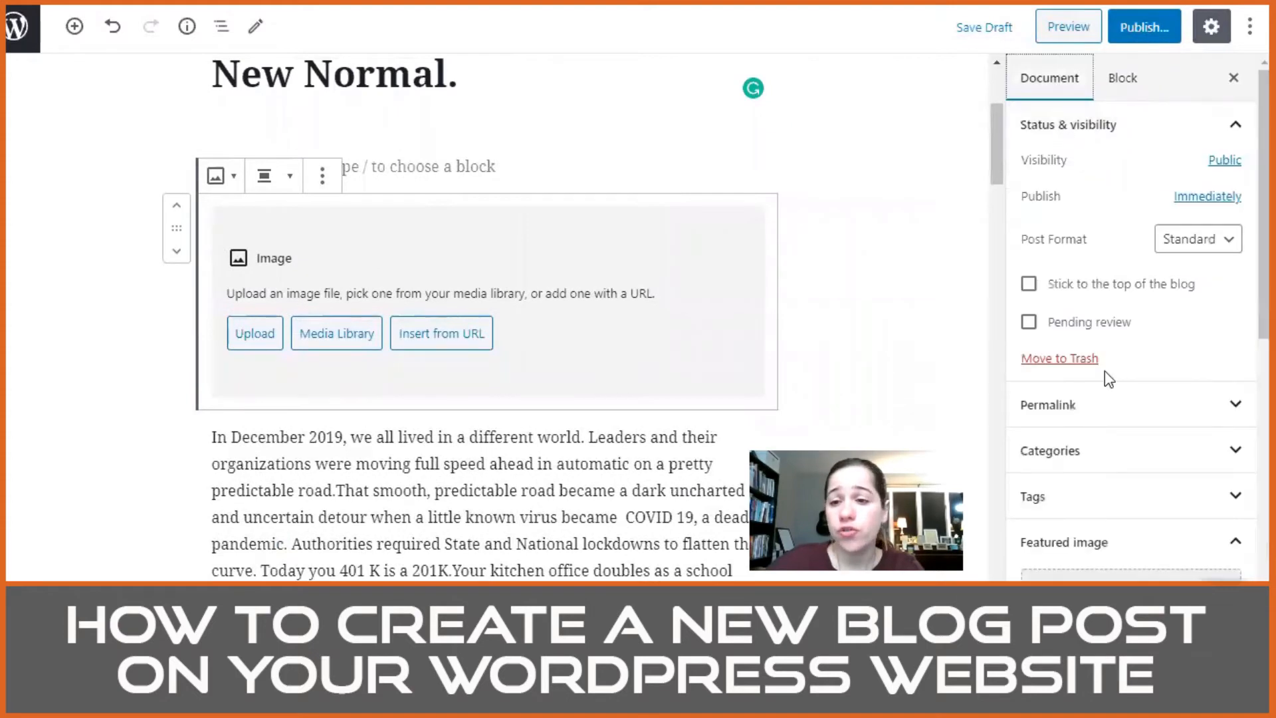
{"action": "scroll", "coordinate": [1105, 373], "scroll_direction": "down", "scroll_amount": 3}
{"action": "left_click", "coordinate": [1113, 418]}
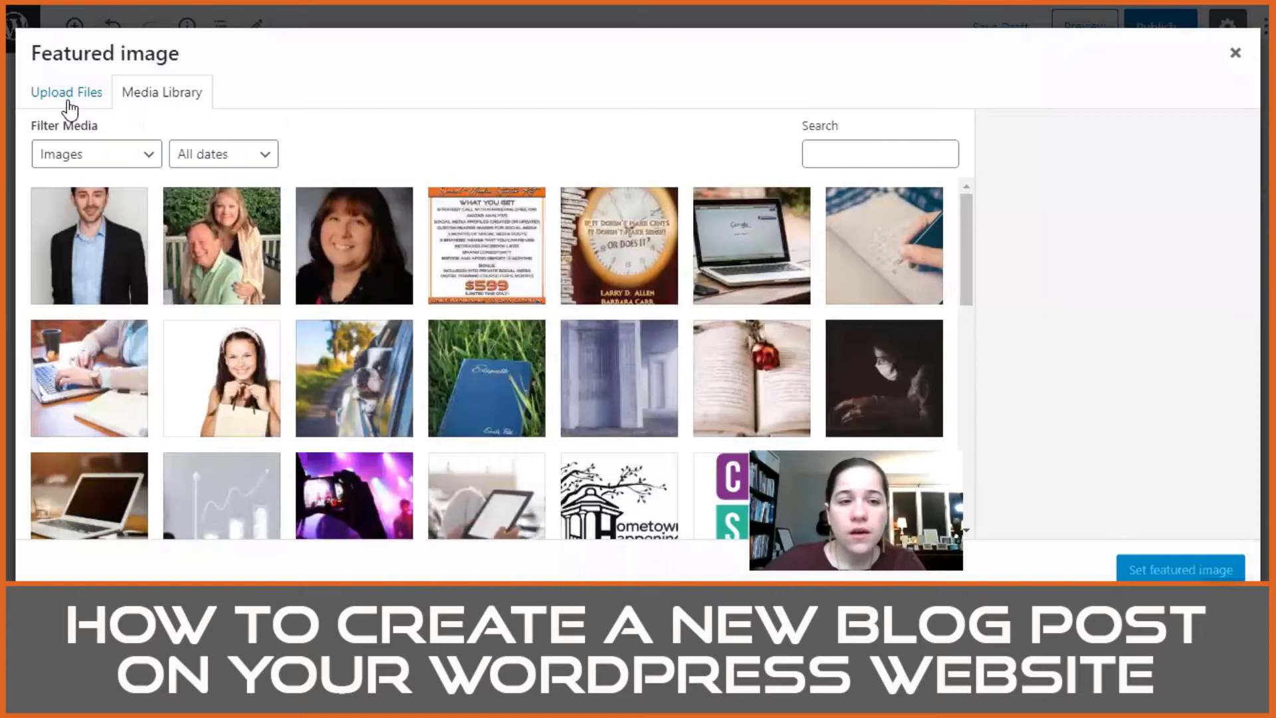
Step: Upload road-closed-1683243_640 from the Downloads folder and set it as the post's featured image
{"action": "left_click", "coordinate": [67, 96]}
{"action": "left_click", "coordinate": [638, 350]}
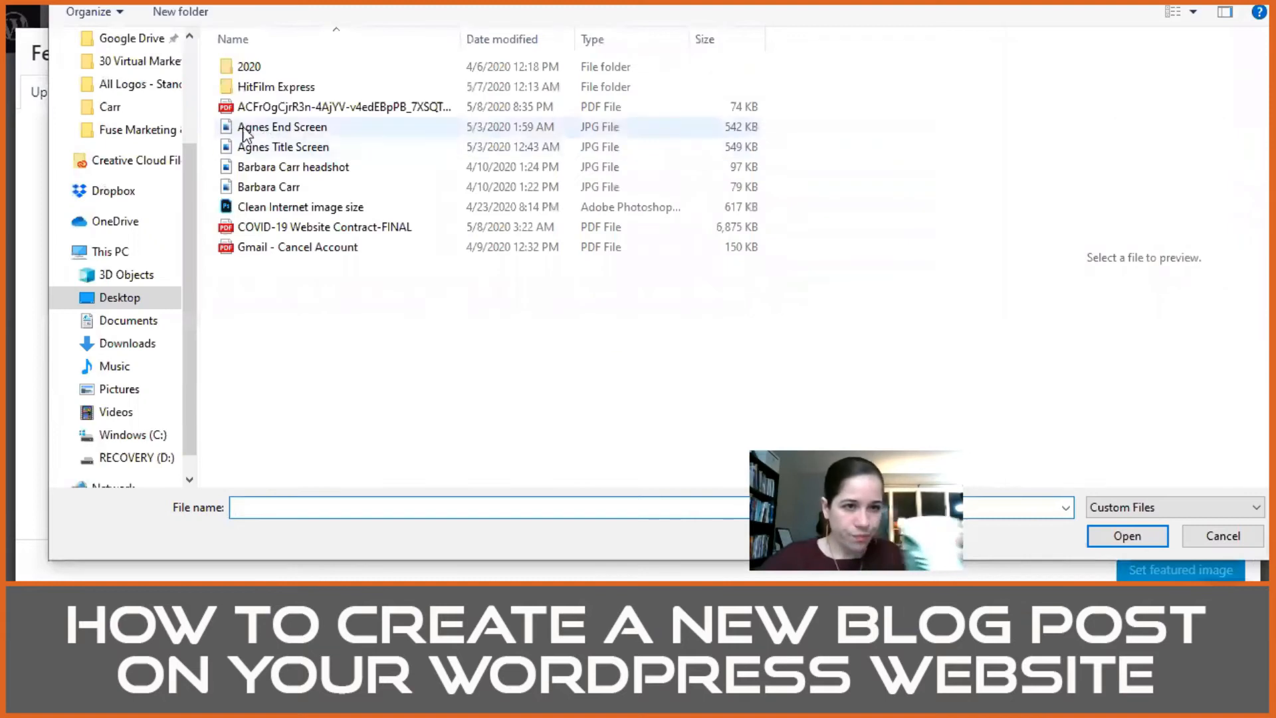
{"action": "scroll", "coordinate": [119, 133], "scroll_direction": "up", "scroll_amount": 2}
{"action": "left_click", "coordinate": [133, 66]}
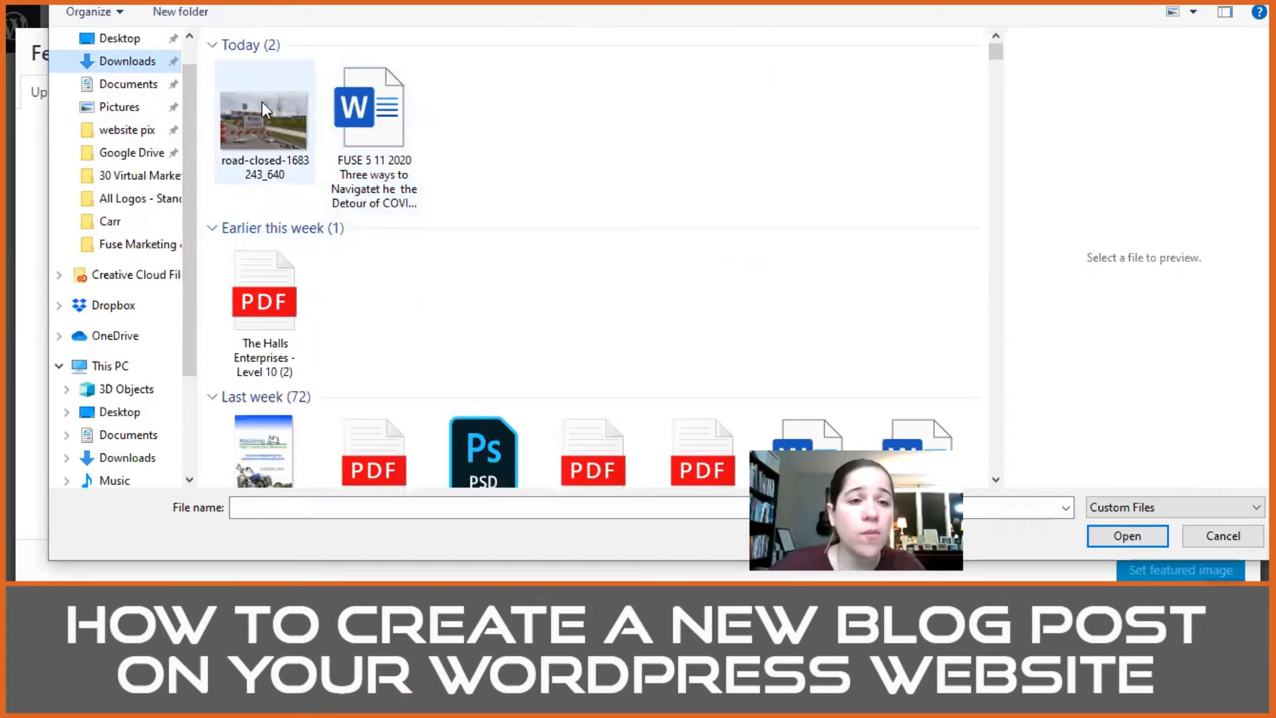
{"action": "left_click", "coordinate": [250, 117]}
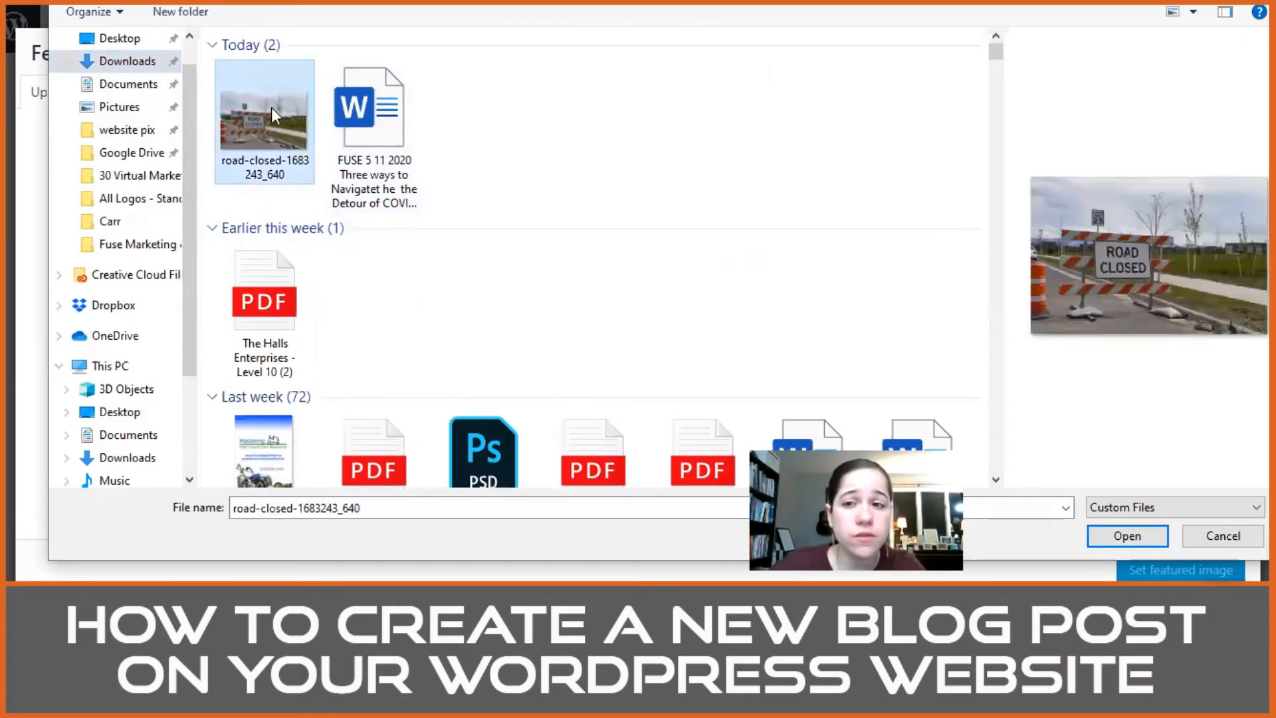
{"action": "left_click", "coordinate": [1101, 537]}
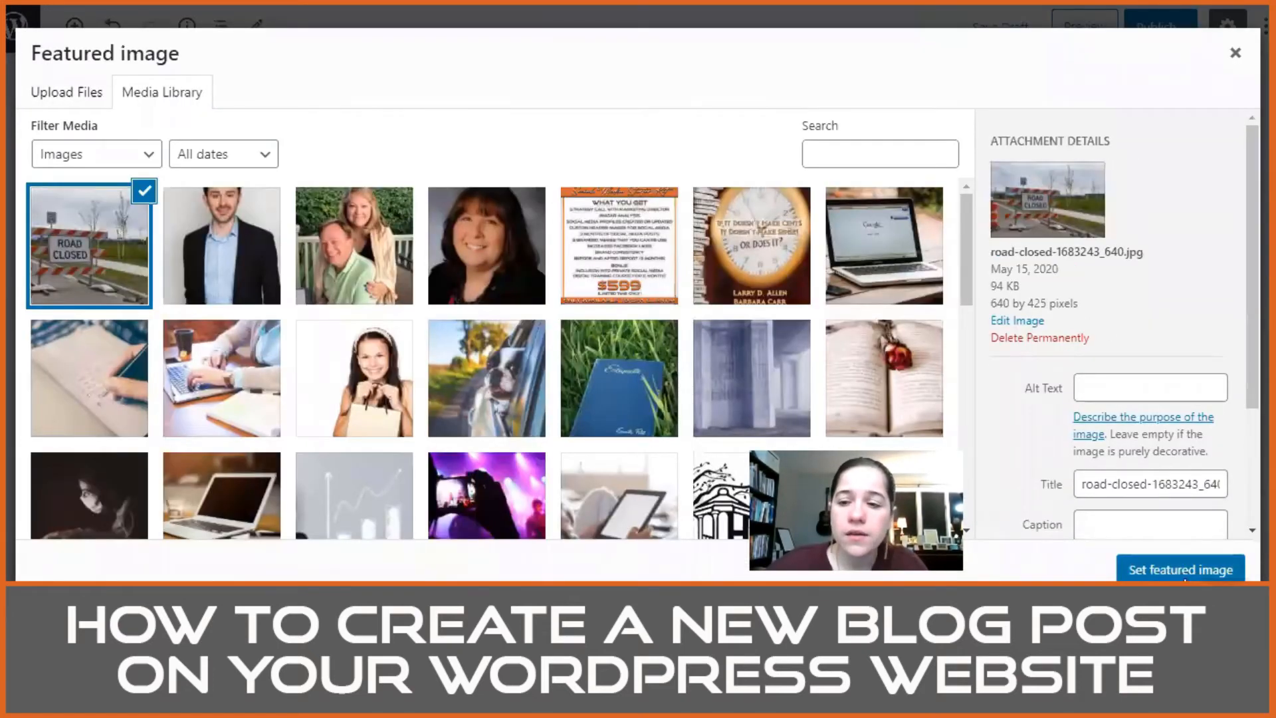
{"action": "left_click", "coordinate": [1187, 571]}
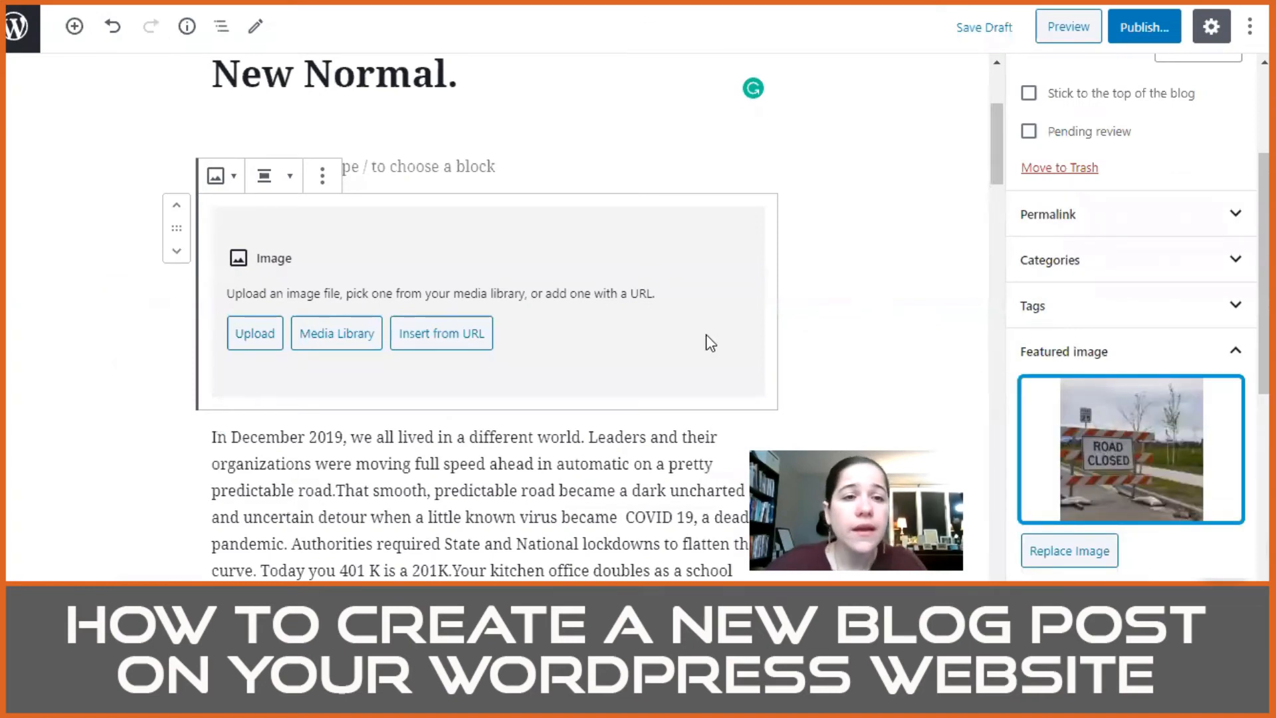
Step: Remove the empty image block and the blank paragraph block between the post title and the opening paragraph
{"action": "scroll", "coordinate": [473, 263], "scroll_direction": "up", "scroll_amount": 2}
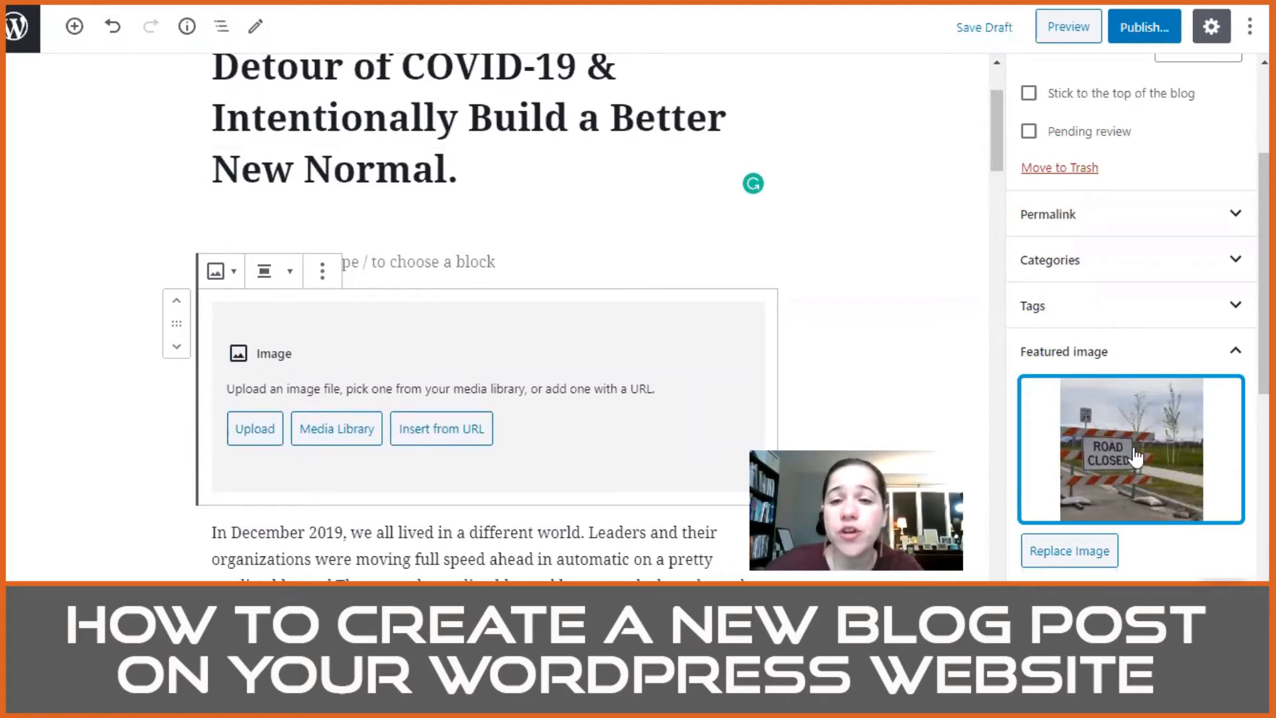
{"action": "left_click", "coordinate": [323, 272]}
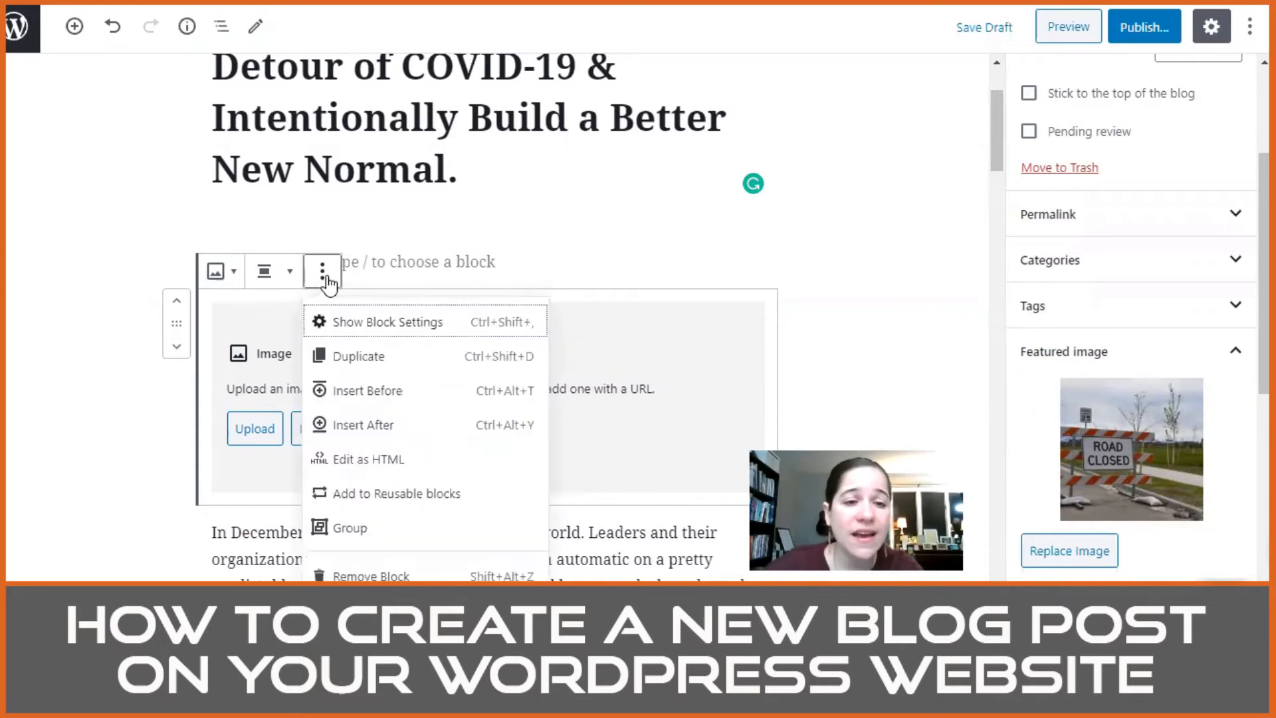
{"action": "left_click", "coordinate": [375, 575]}
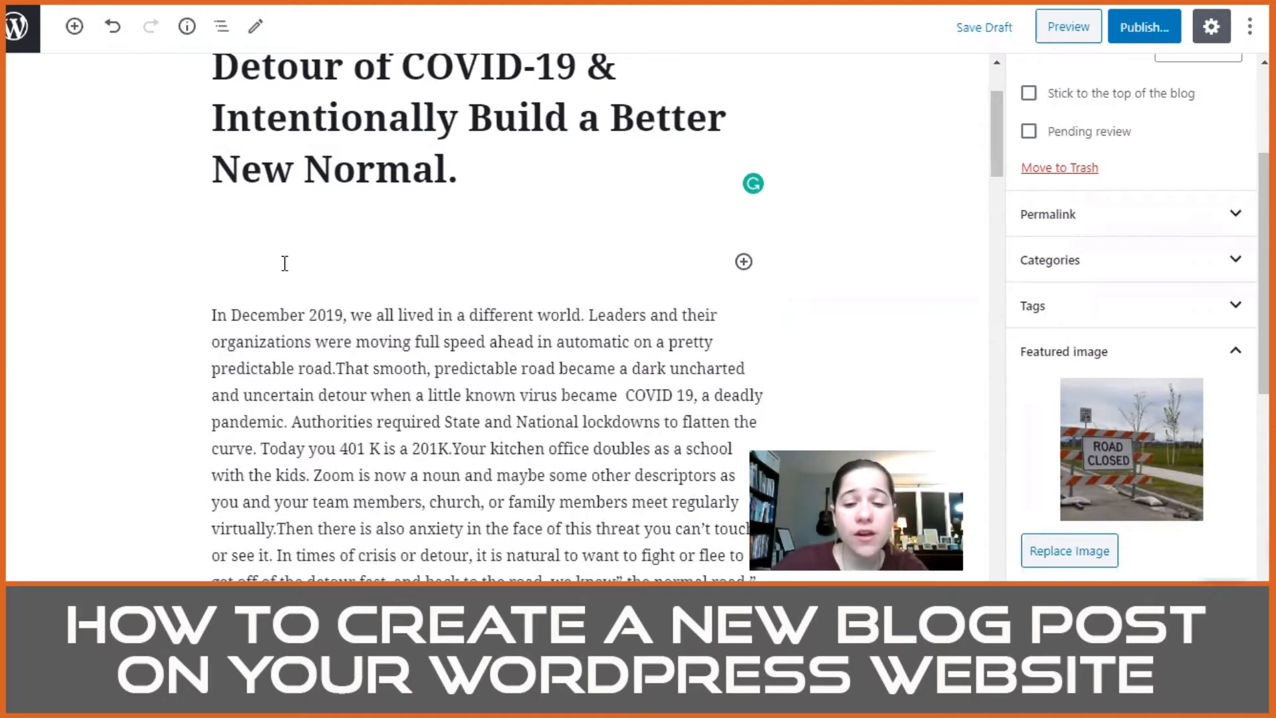
{"action": "key", "text": "Delete"}
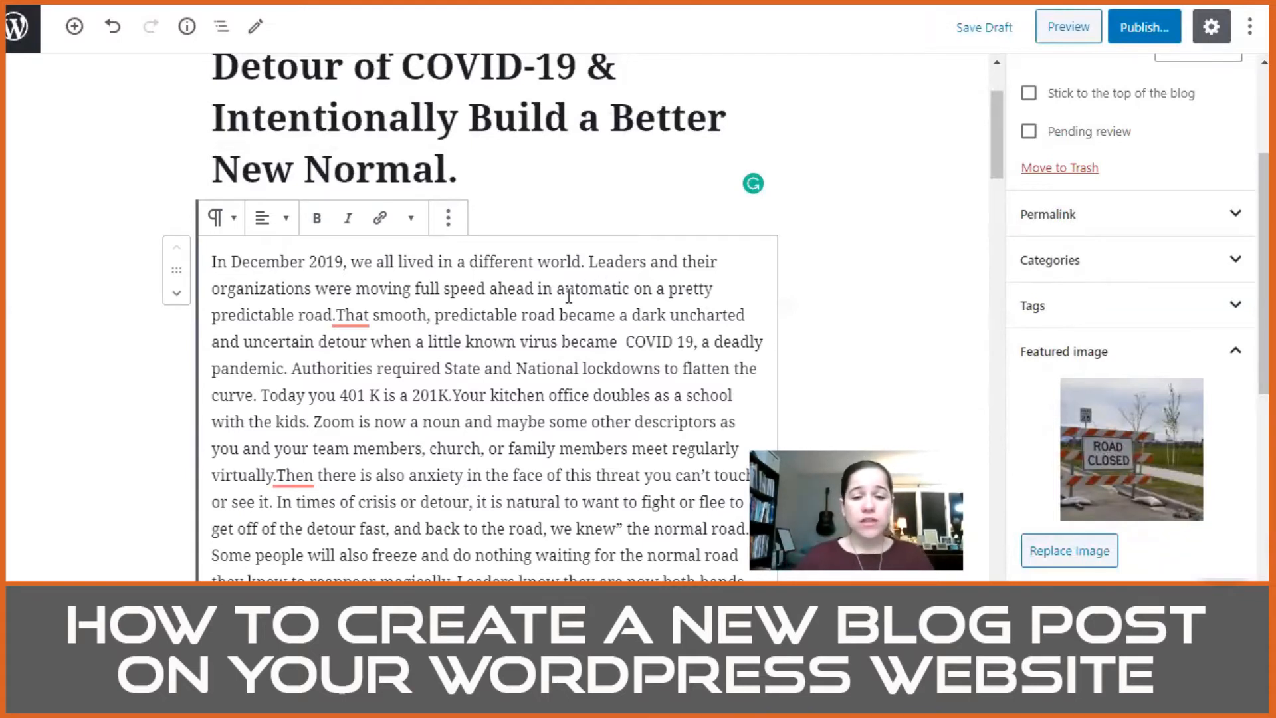
Step: Add the missing spaces before "That smooth" and "Then there is" in the opening paragraph
{"action": "scroll", "coordinate": [601, 295], "scroll_direction": "down", "scroll_amount": 2}
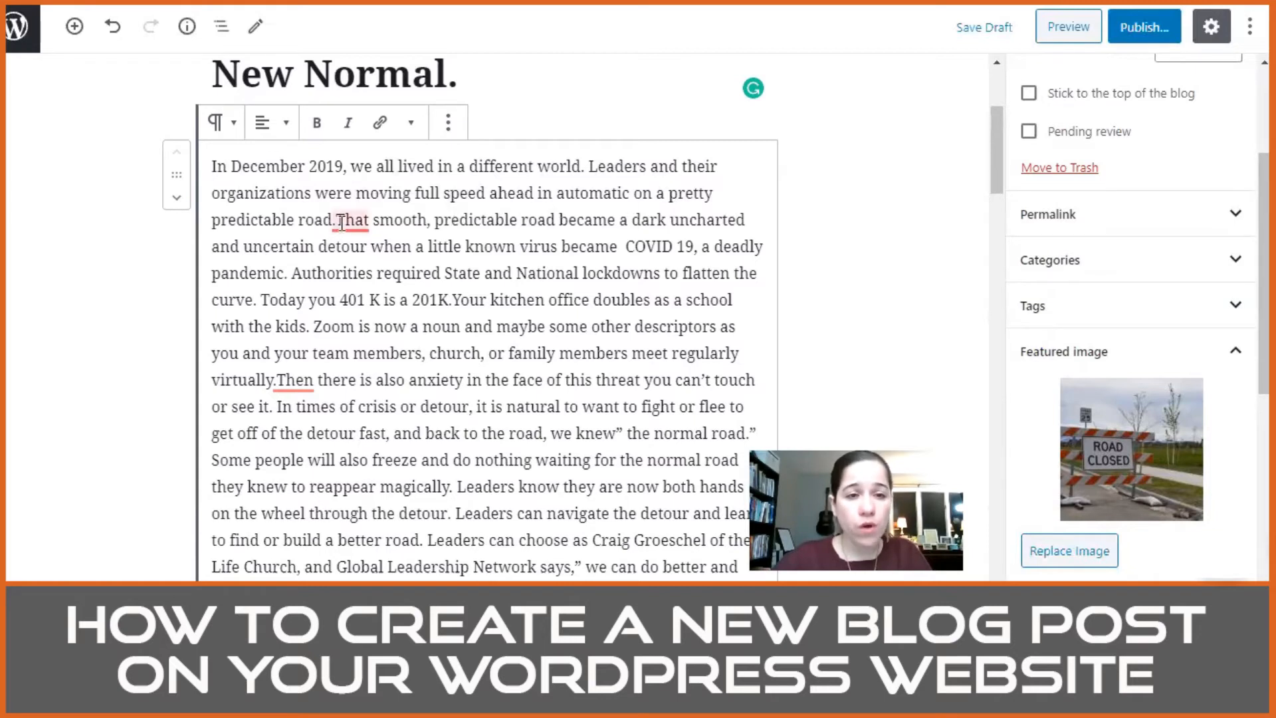
{"action": "mouse_move", "coordinate": [342, 218]}
{"action": "key", "text": "Left"}
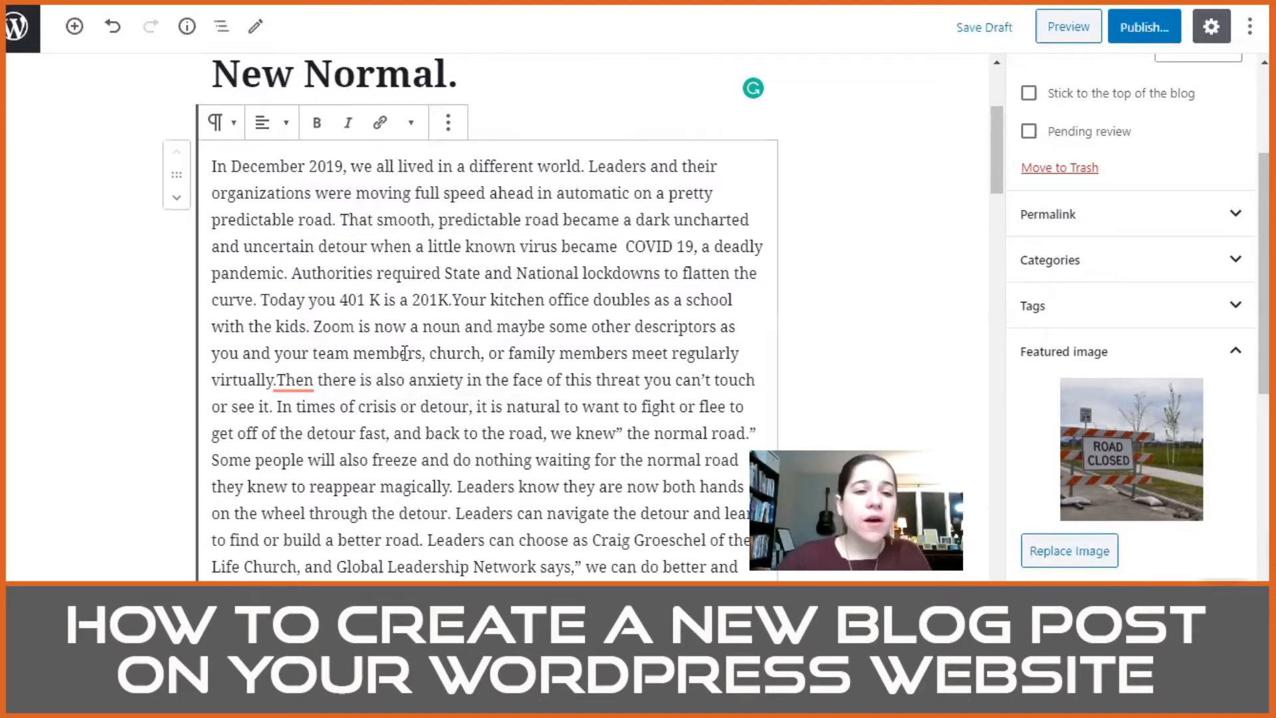
{"action": "mouse_move", "coordinate": [302, 376]}
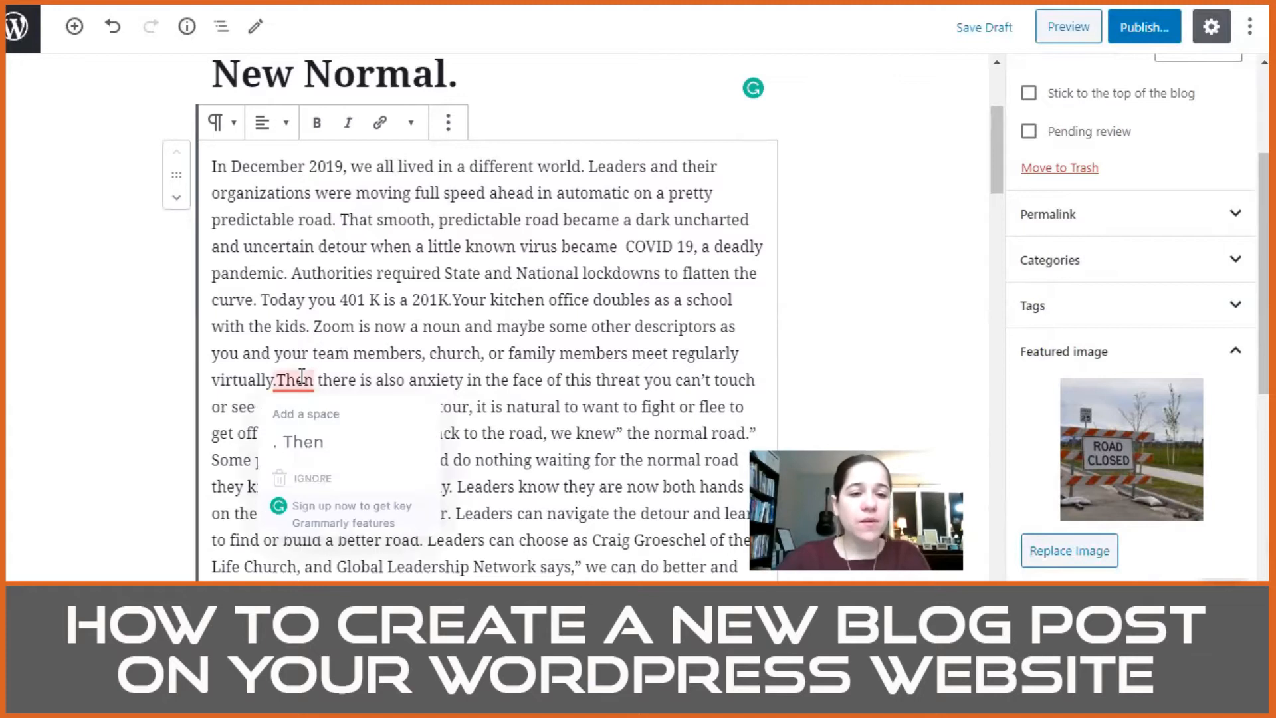
{"action": "scroll", "coordinate": [302, 376], "scroll_direction": "down", "scroll_amount": 1}
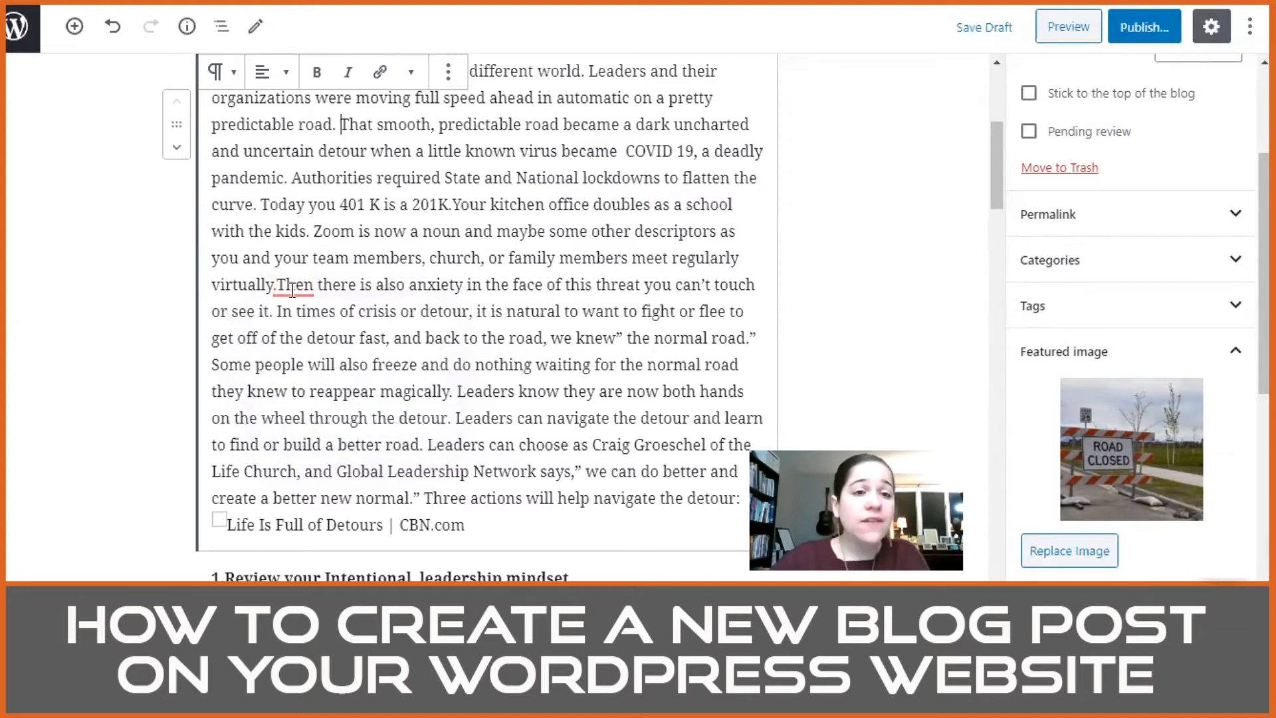
{"action": "mouse_move", "coordinate": [291, 291]}
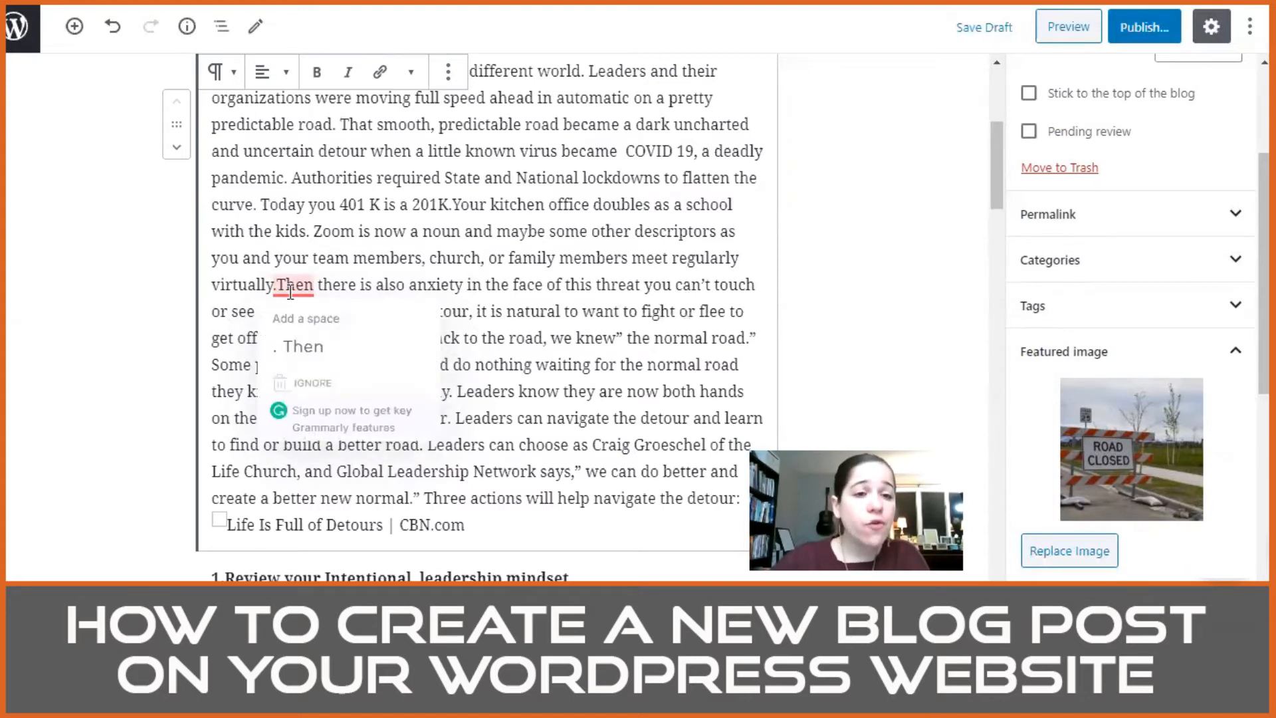
{"action": "left_click", "coordinate": [332, 329]}
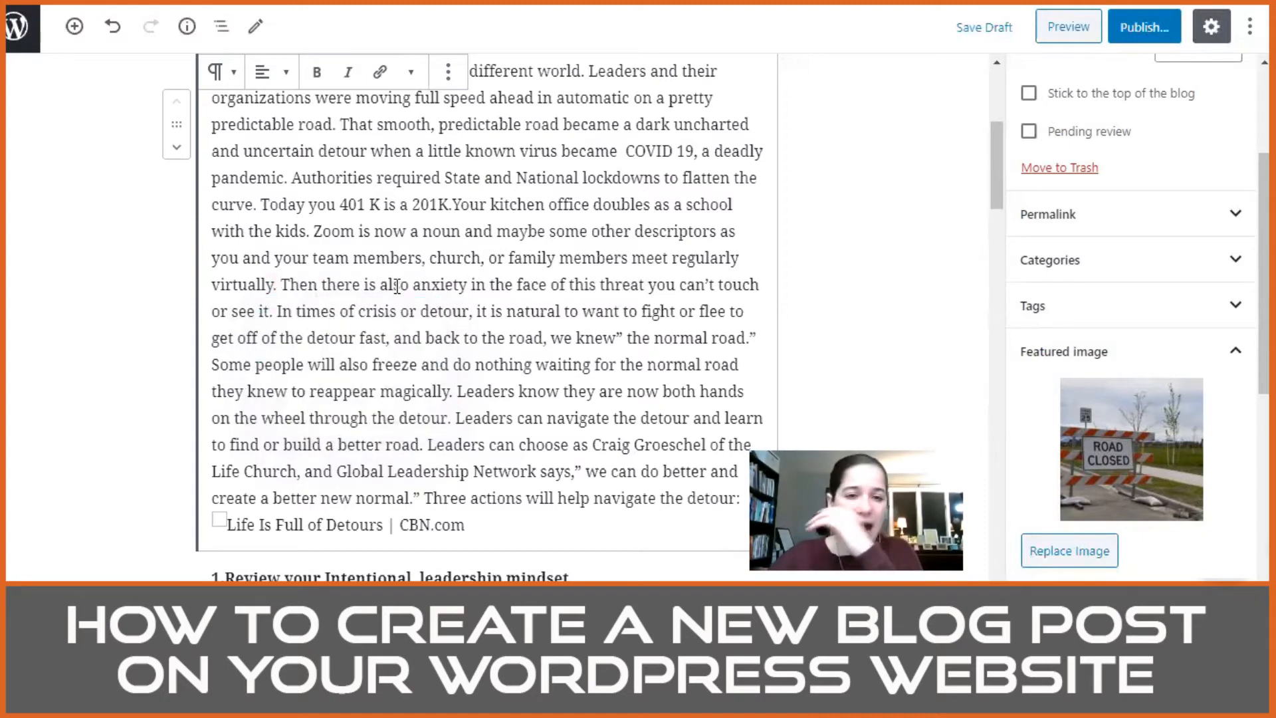
Step: Delete the extra space before "COVID 19" in the opening paragraph and hyphenate the term as "COVID-19"
{"action": "scroll", "coordinate": [509, 280], "scroll_direction": "up", "scroll_amount": 1}
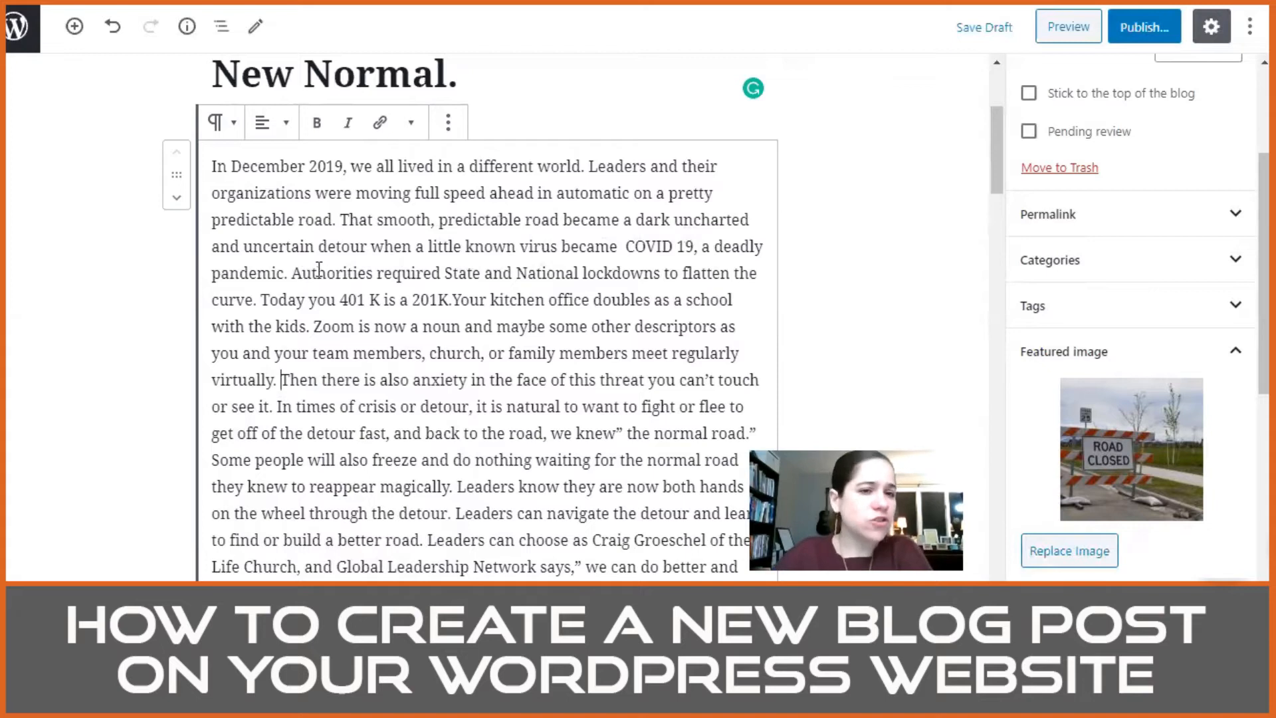
{"action": "left_click", "coordinate": [624, 247]}
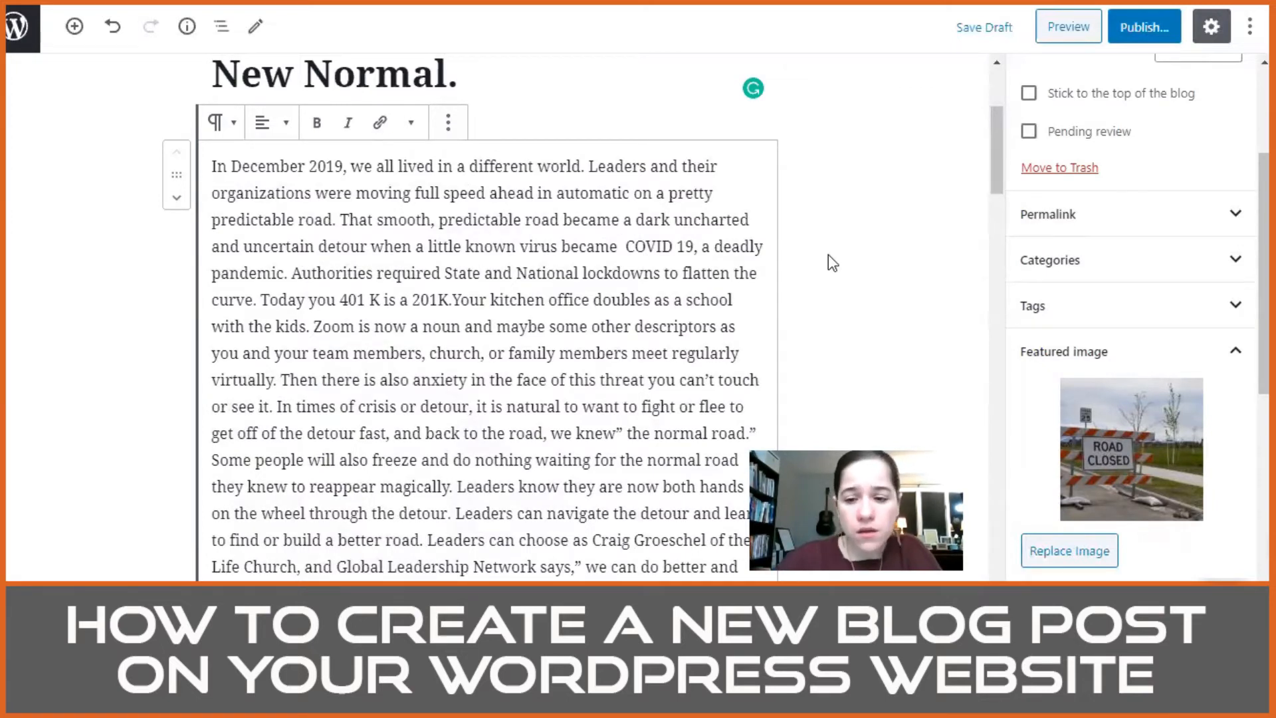
{"action": "key", "text": "BackSpace"}
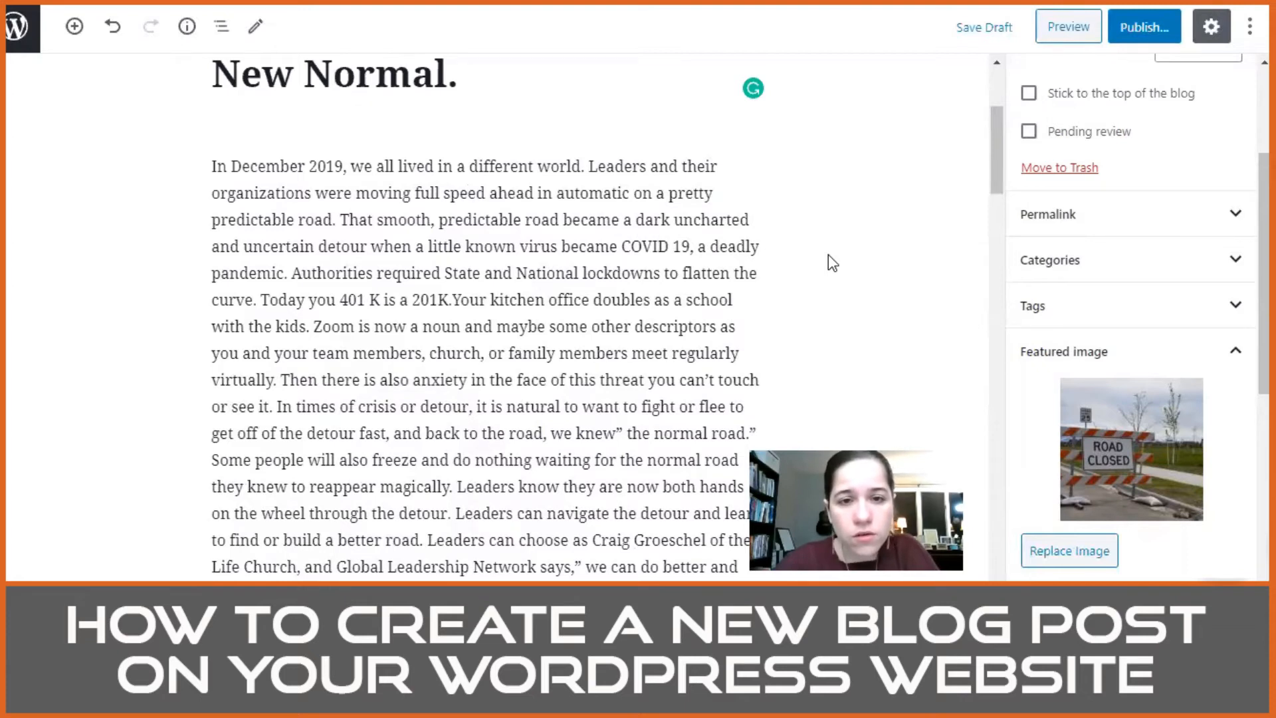
{"action": "key", "text": "Right"}
{"action": "key", "text": "Right"}
{"action": "key", "text": "Right"}
{"action": "type", "text": "-"}
{"action": "key", "text": "Delete"}
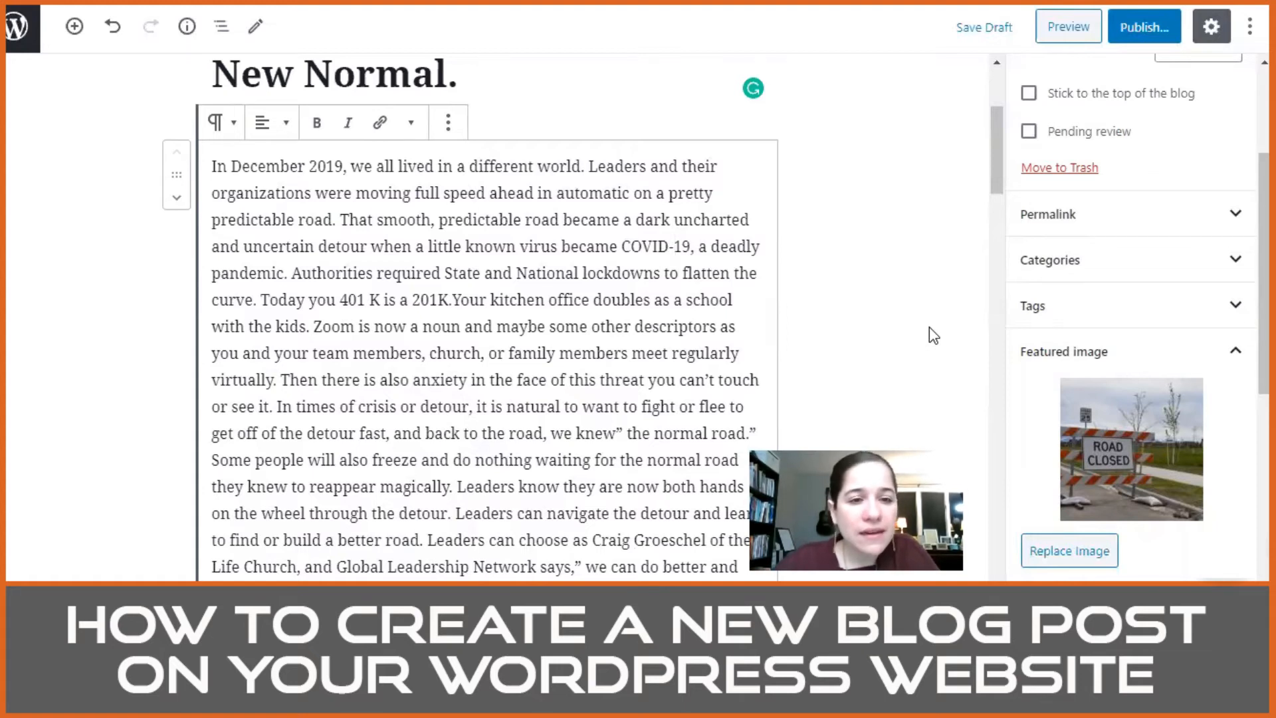
Step: Correct "Today you 401 K" in the opening paragraph to "Today, your 401K"
{"action": "key", "text": "Down"}
{"action": "key", "text": "Left"}
{"action": "key", "text": "Left"}
{"action": "key", "text": "Left"}
{"action": "key", "text": "Left"}
{"action": "key", "text": "Left"}
{"action": "key", "text": "Left"}
{"action": "key", "text": "Left"}
{"action": "key", "text": "Left"}
{"action": "key", "text": "Left"}
{"action": "key", "text": "Left"}
{"action": "key", "text": "Left"}
{"action": "key", "text": "Left"}
{"action": "key", "text": "Left"}
{"action": "key", "text": "Left"}
{"action": "key", "text": "Left"}
{"action": "key", "text": "Left"}
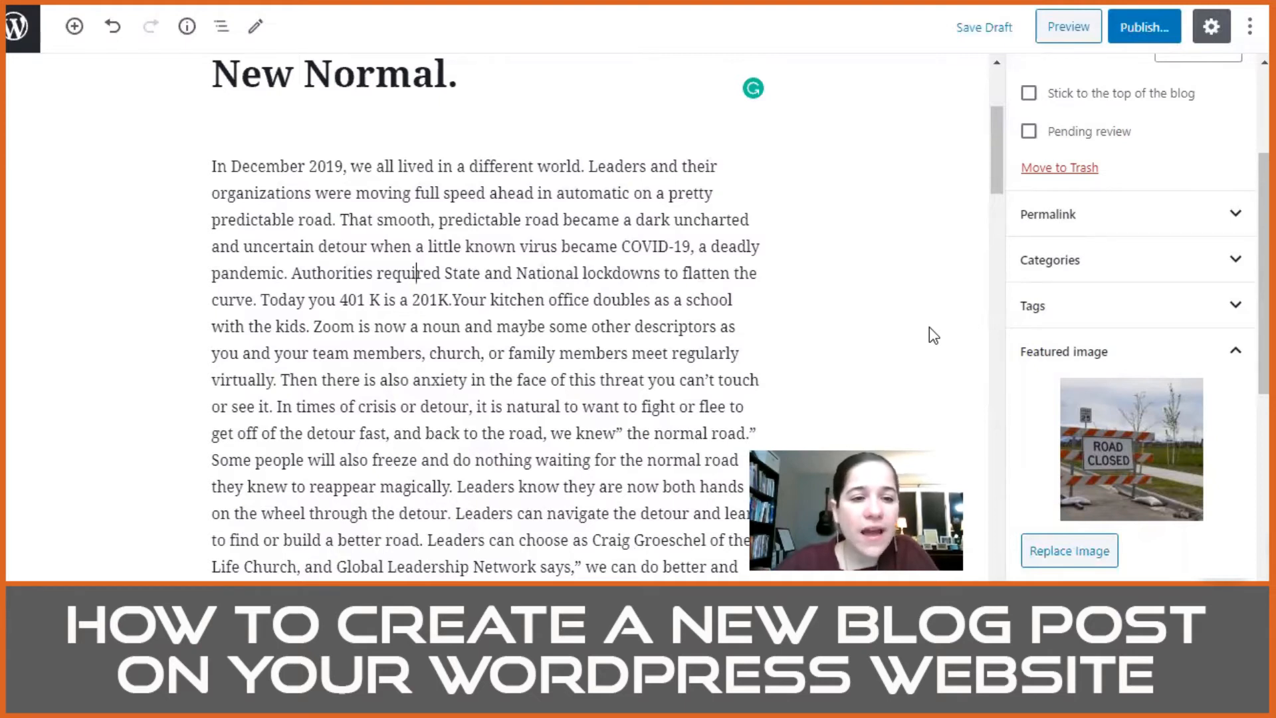
{"action": "key", "text": "Left"}
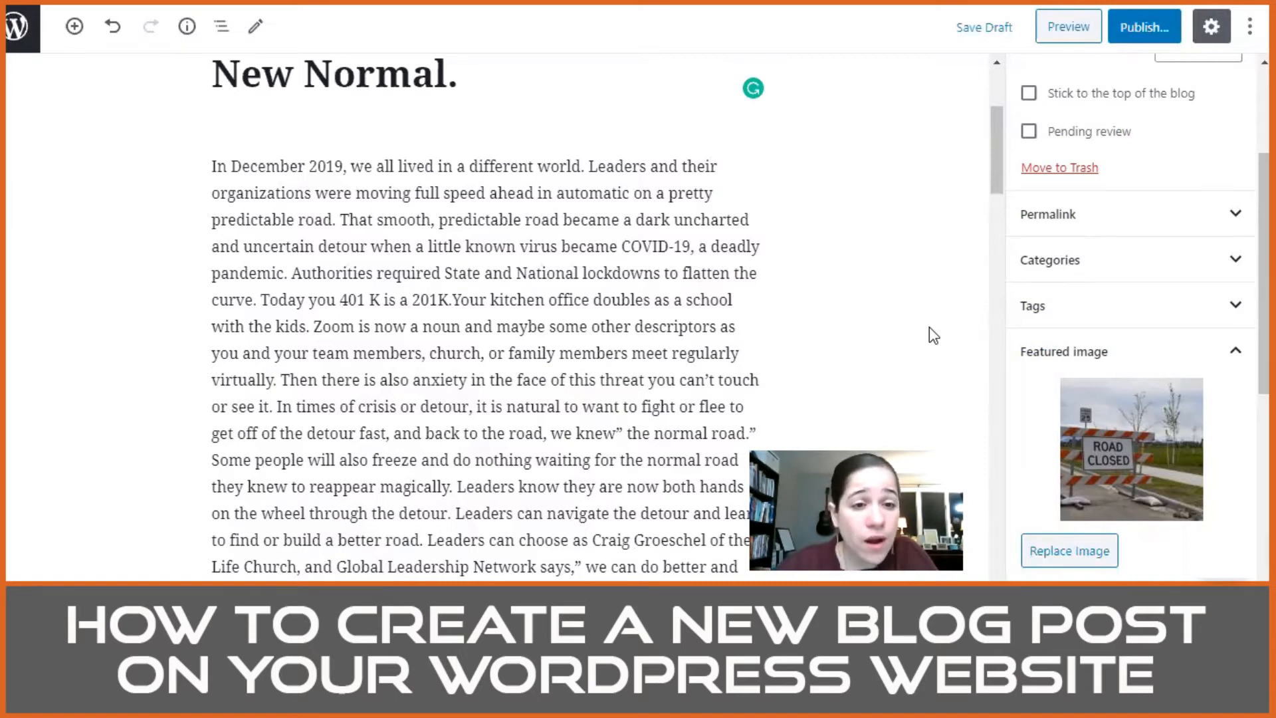
{"action": "type", "text": "r"}
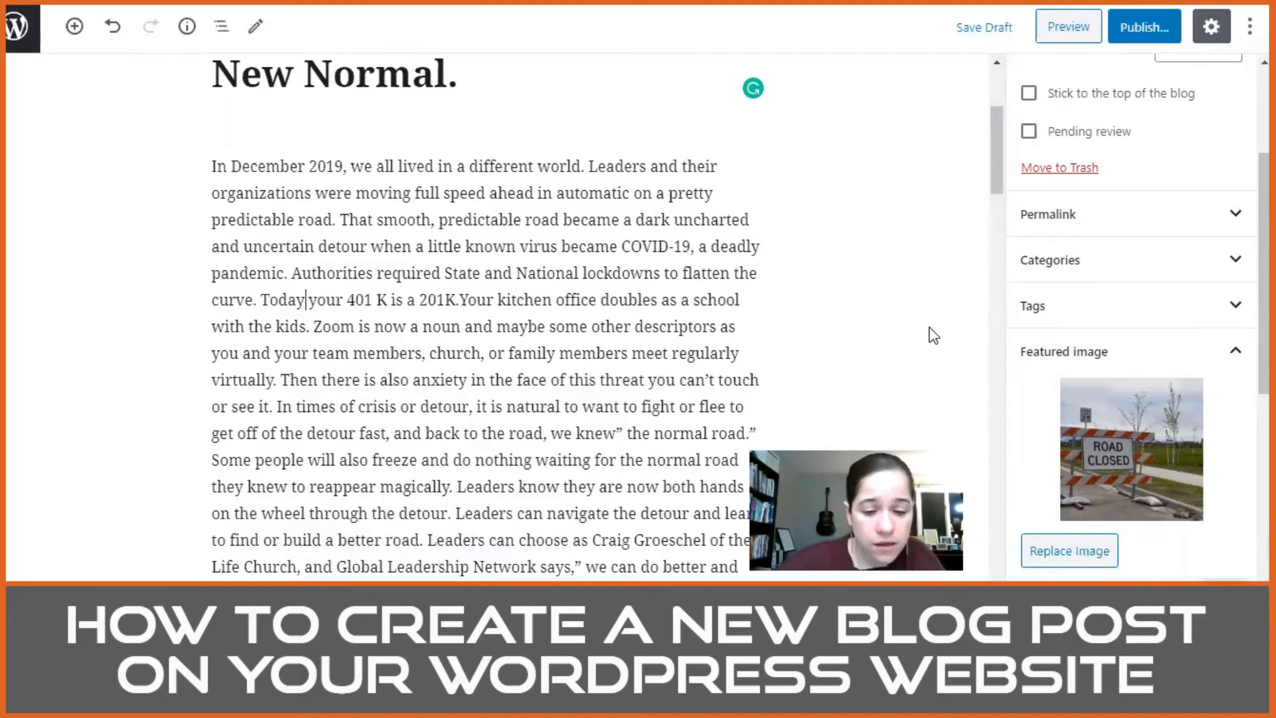
{"action": "type", "text": ","}
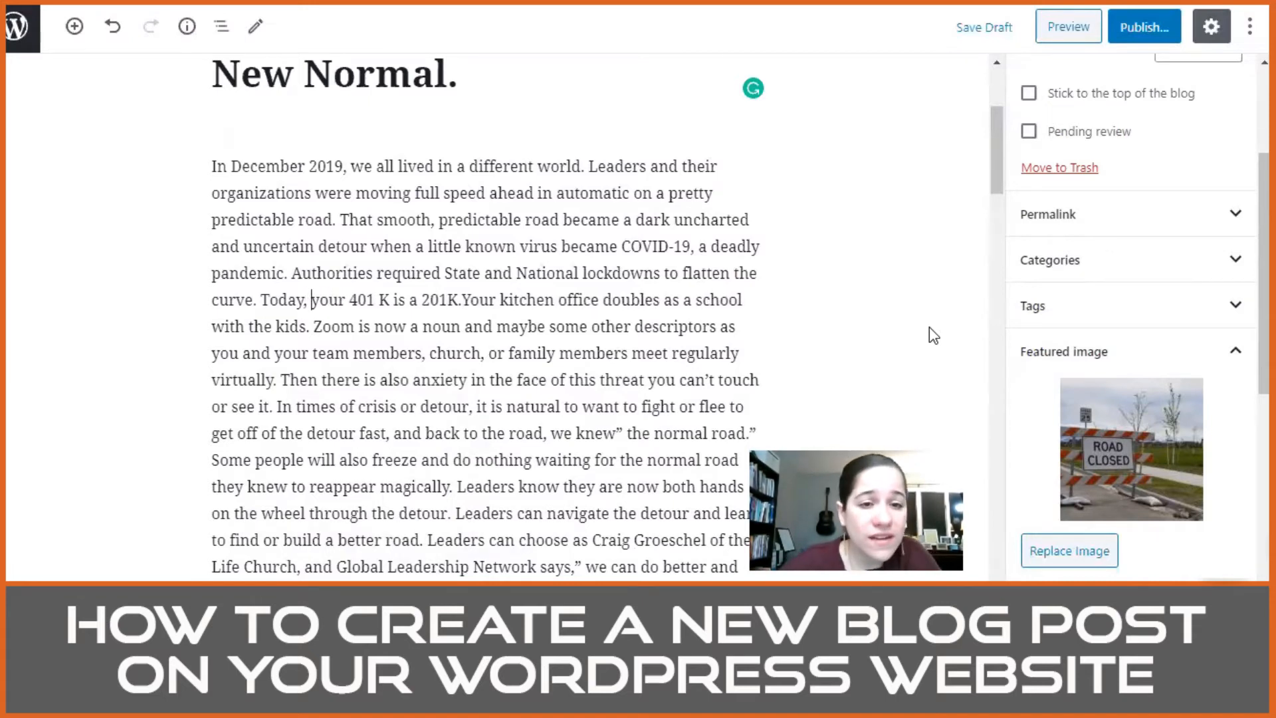
{"action": "key", "text": "BackSpace"}
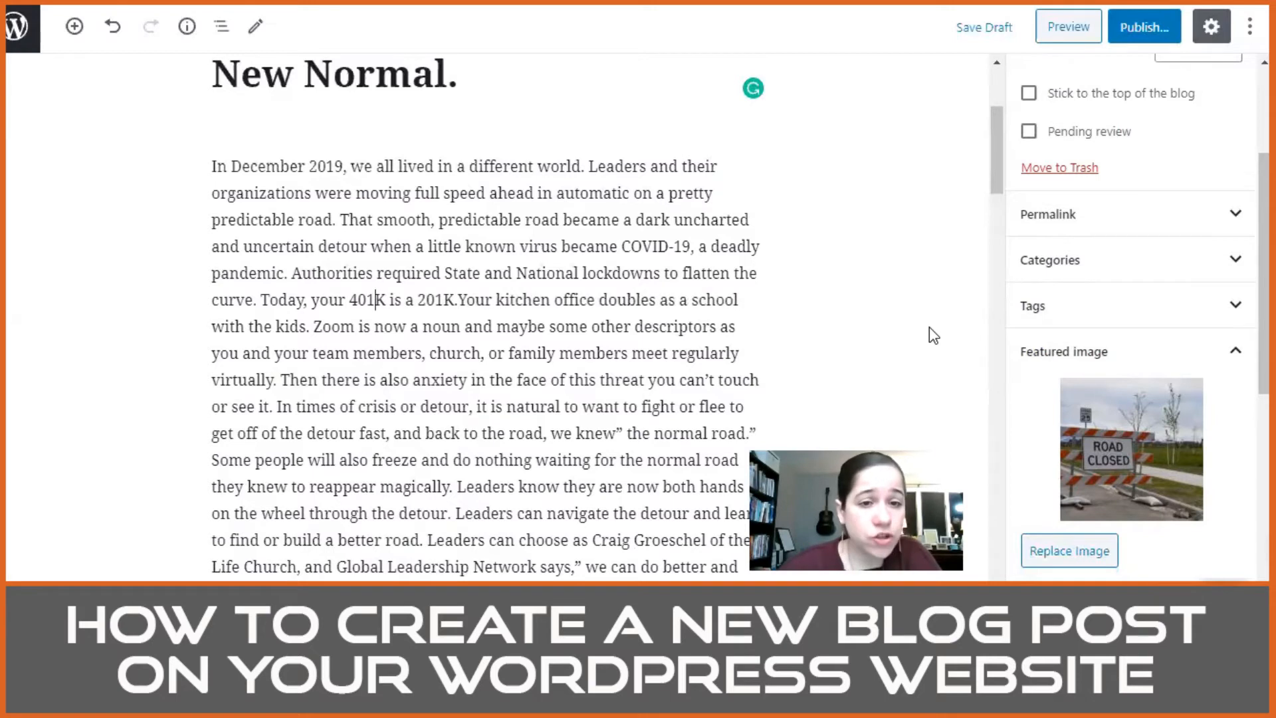
Step: Join the 201K and kitchen office sentences with a comma so they read "201K, your kitchen office"
{"action": "key", "text": "Right"}
{"action": "key", "text": "Right"}
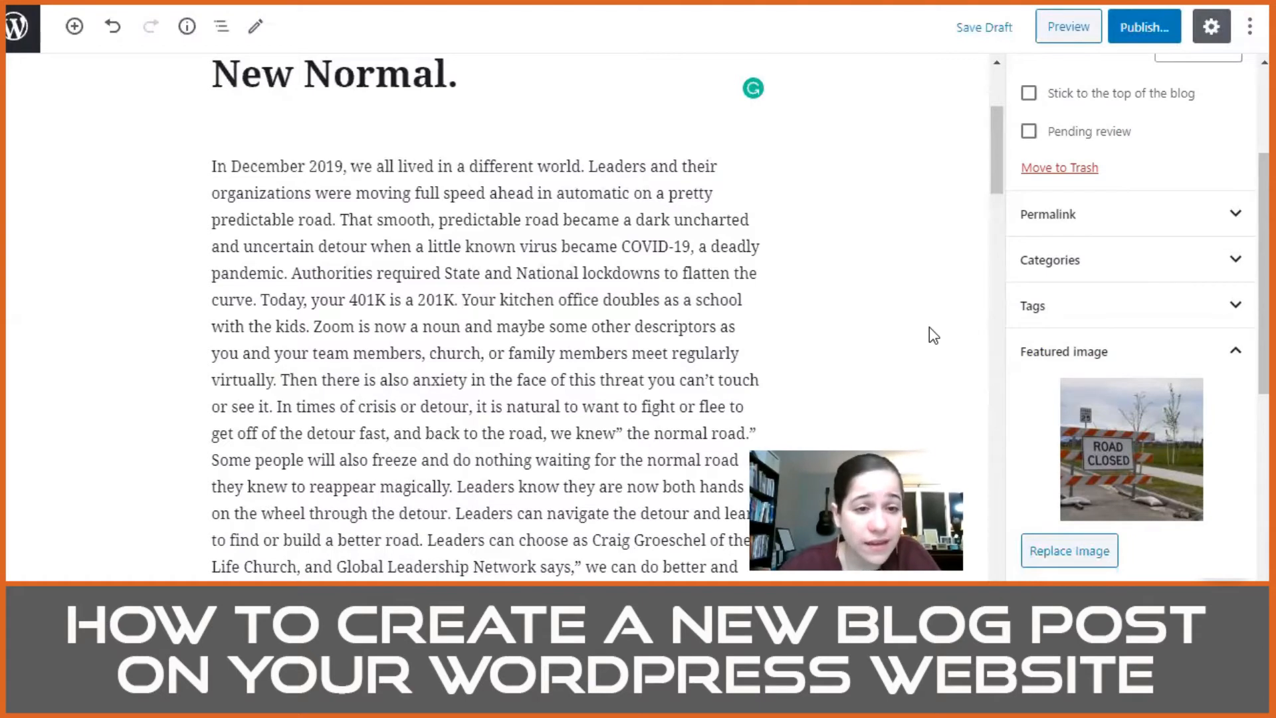
{"action": "key", "text": "BackSpace"}
{"action": "key", "text": "Delete"}
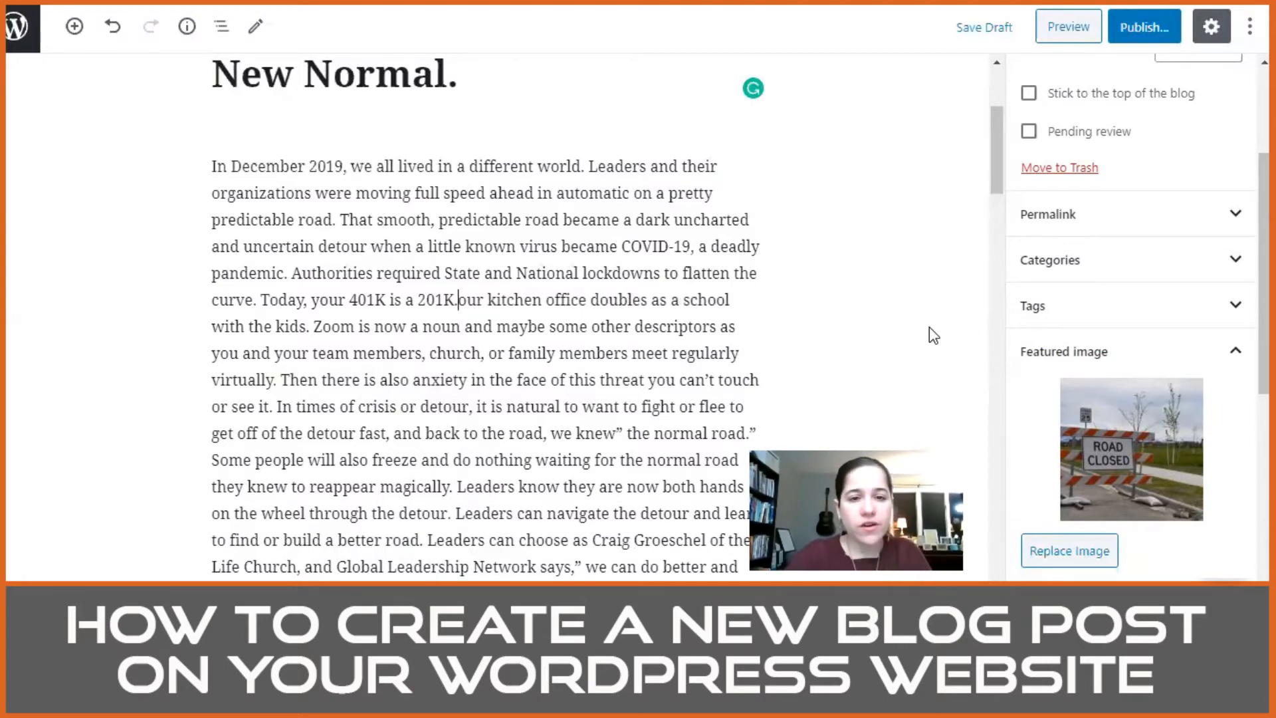
{"action": "key", "text": "BackSpace"}
{"action": "type", "text": ", y"}
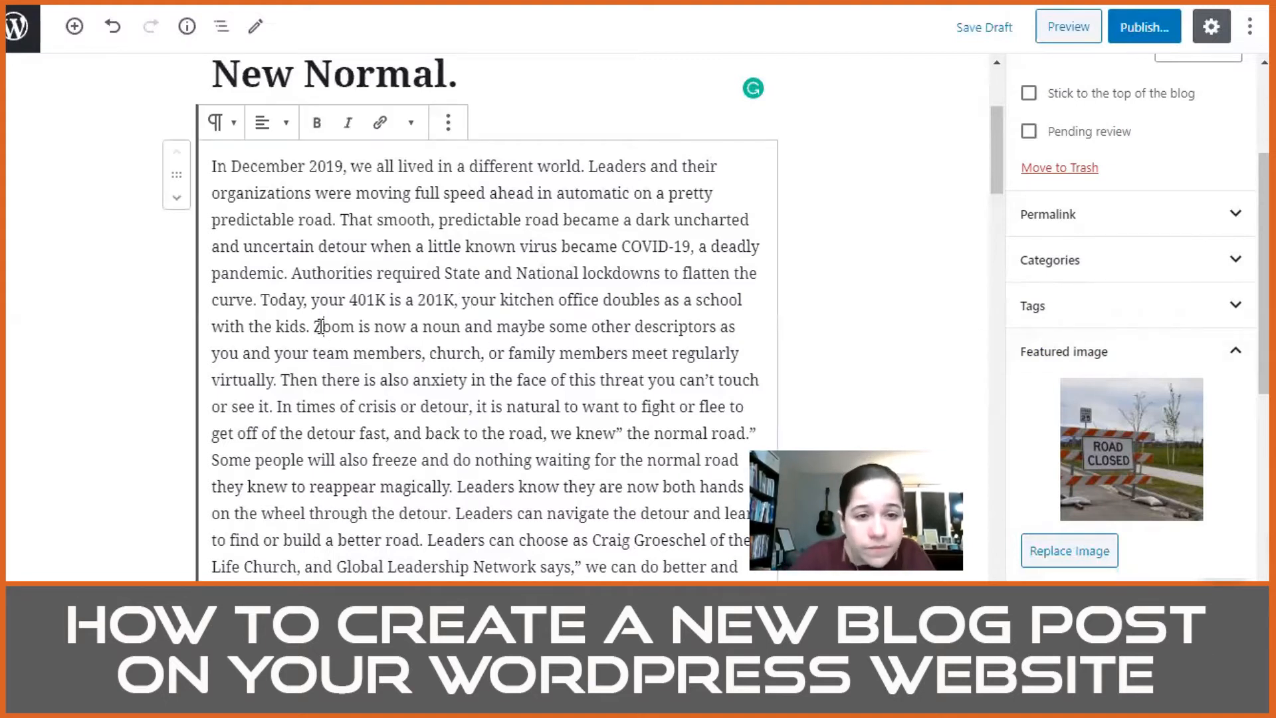
Step: Join the sentences about the kids and Zoom so they read "with the kids and Zoom is now a noun"
{"action": "left_click", "coordinate": [322, 326]}
{"action": "key", "text": "BackSpace"}
{"action": "key", "text": "BackSpace"}
{"action": "key", "text": "BackSpace"}
{"action": "type", "text": "nad z"}
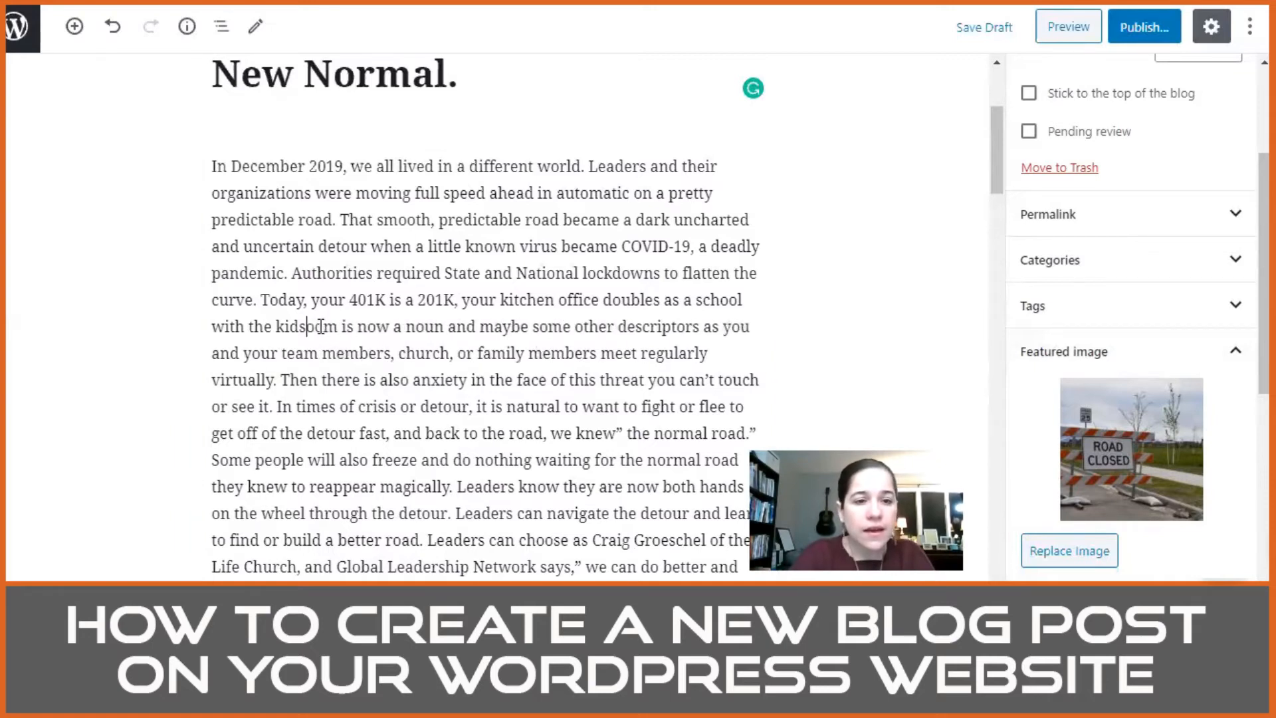
{"action": "key", "text": "BackSpace"}
{"action": "key", "text": "BackSpace"}
{"action": "key", "text": "BackSpace"}
{"action": "key", "text": "BackSpace"}
{"action": "key", "text": "BackSpace"}
{"action": "type", "text": "and Zoo"}
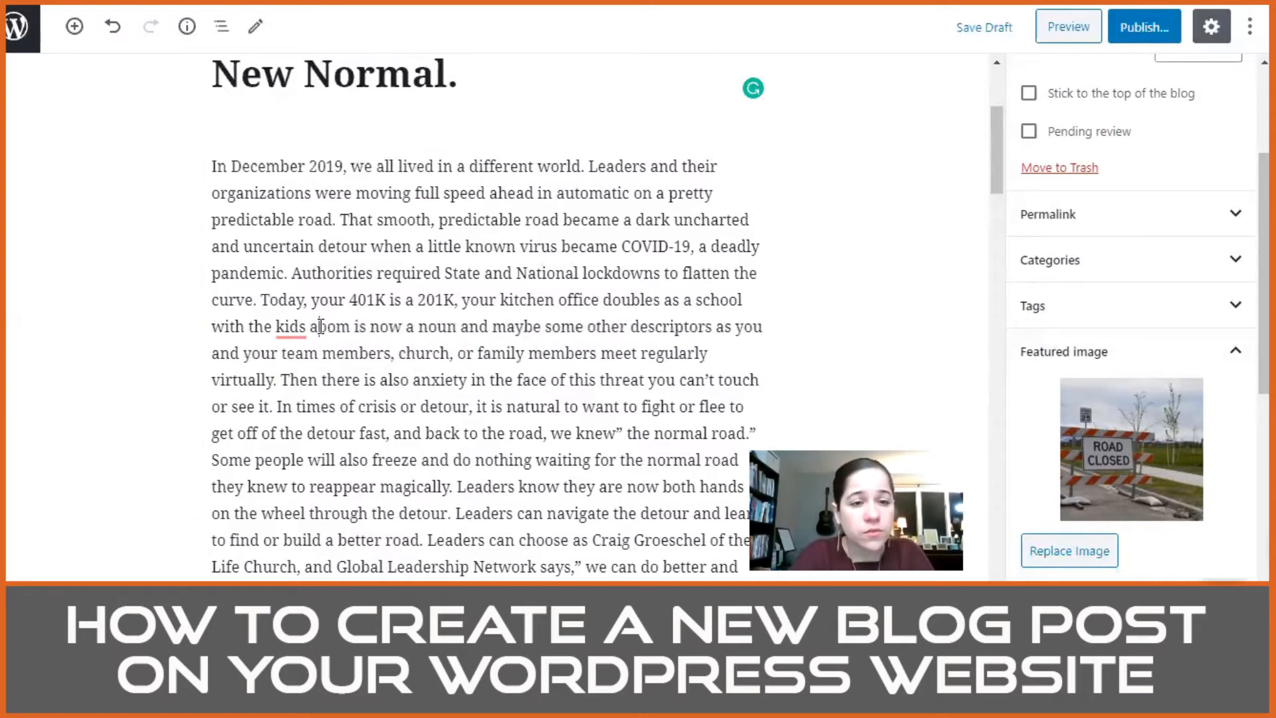
{"action": "key", "text": "Delete"}
{"action": "key", "text": "Delete"}
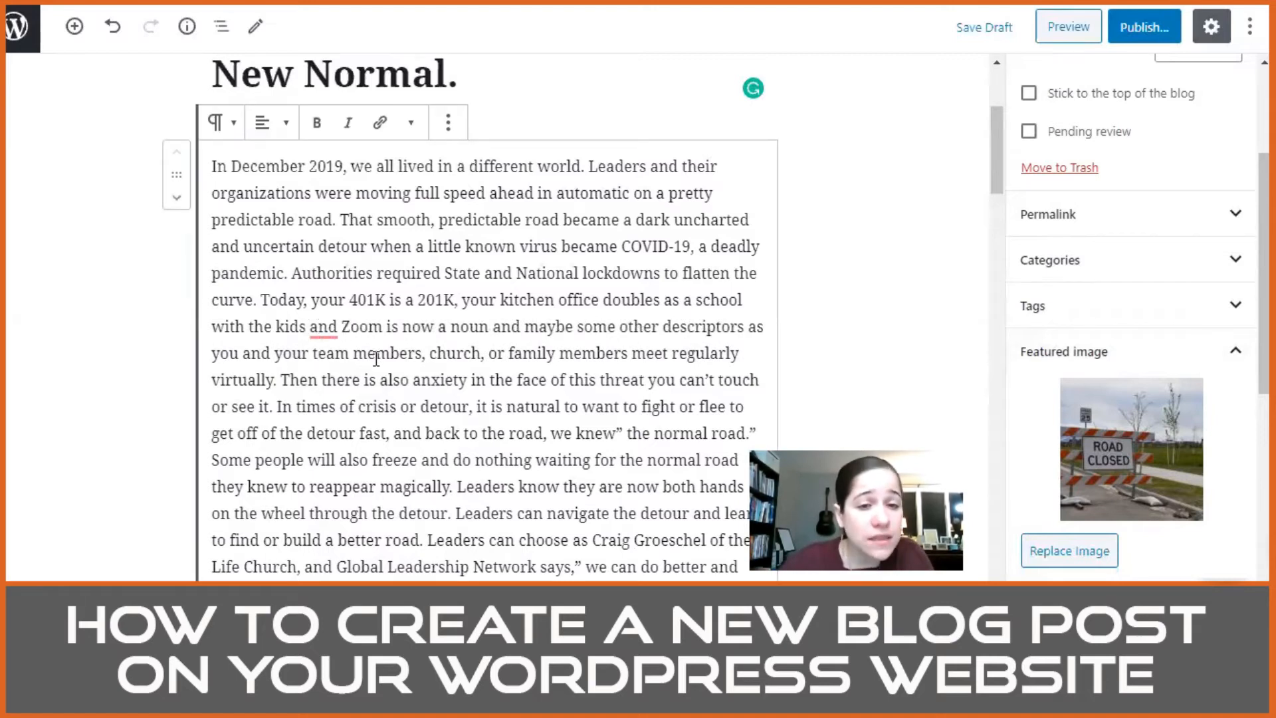
Step: Reorder the family members sentence to end "meet virtually regularly." and accept the suggested comma after "kids" in the opening paragraph
{"action": "left_click", "coordinate": [673, 353]}
{"action": "type", "text": "virtually"}
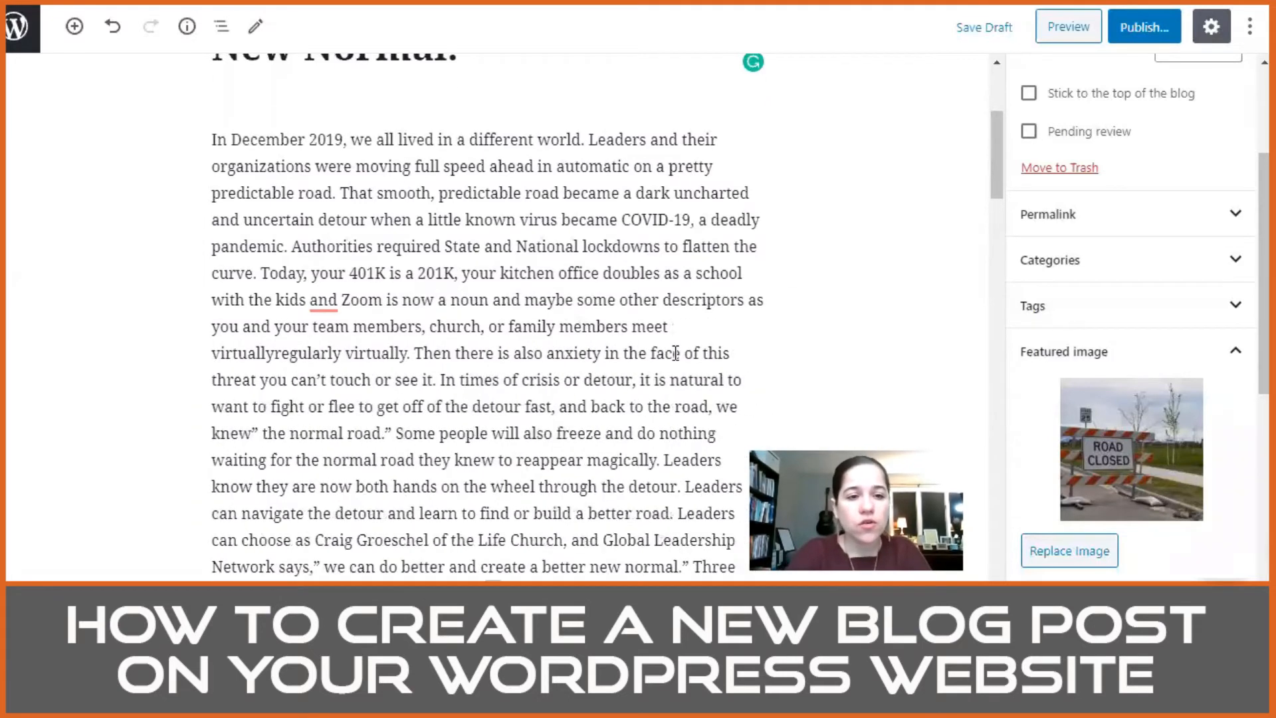
{"action": "left_click_drag", "start_coordinate": [281, 353], "coordinate": [346, 353]}
{"action": "key", "text": "BackSpace"}
{"action": "key", "text": "BackSpace"}
{"action": "type", "text": "."}
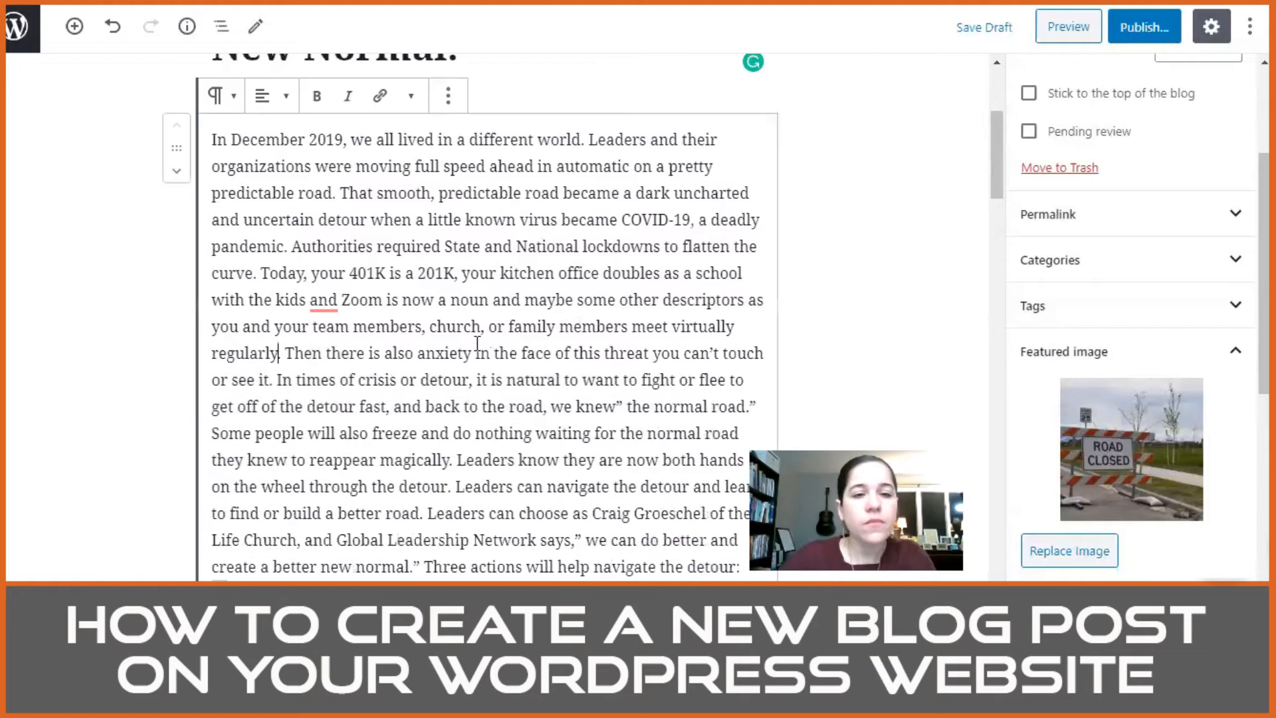
{"action": "mouse_move", "coordinate": [332, 304]}
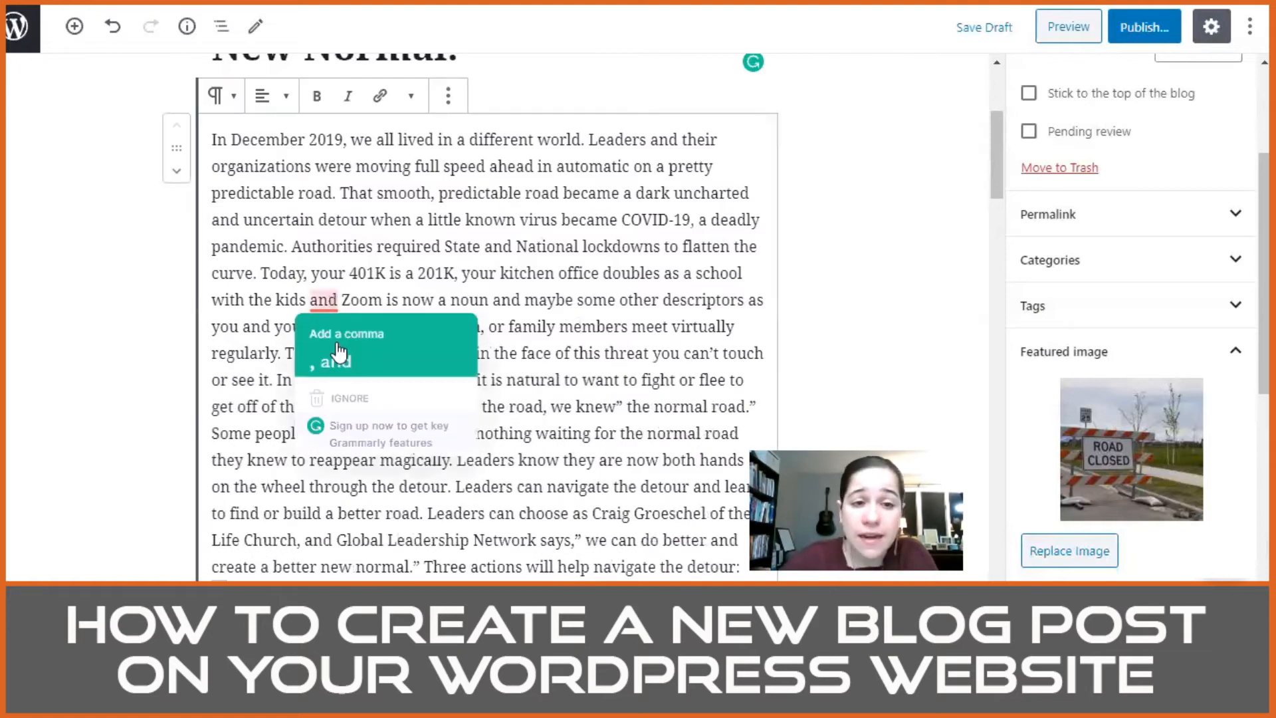
{"action": "left_click", "coordinate": [339, 353]}
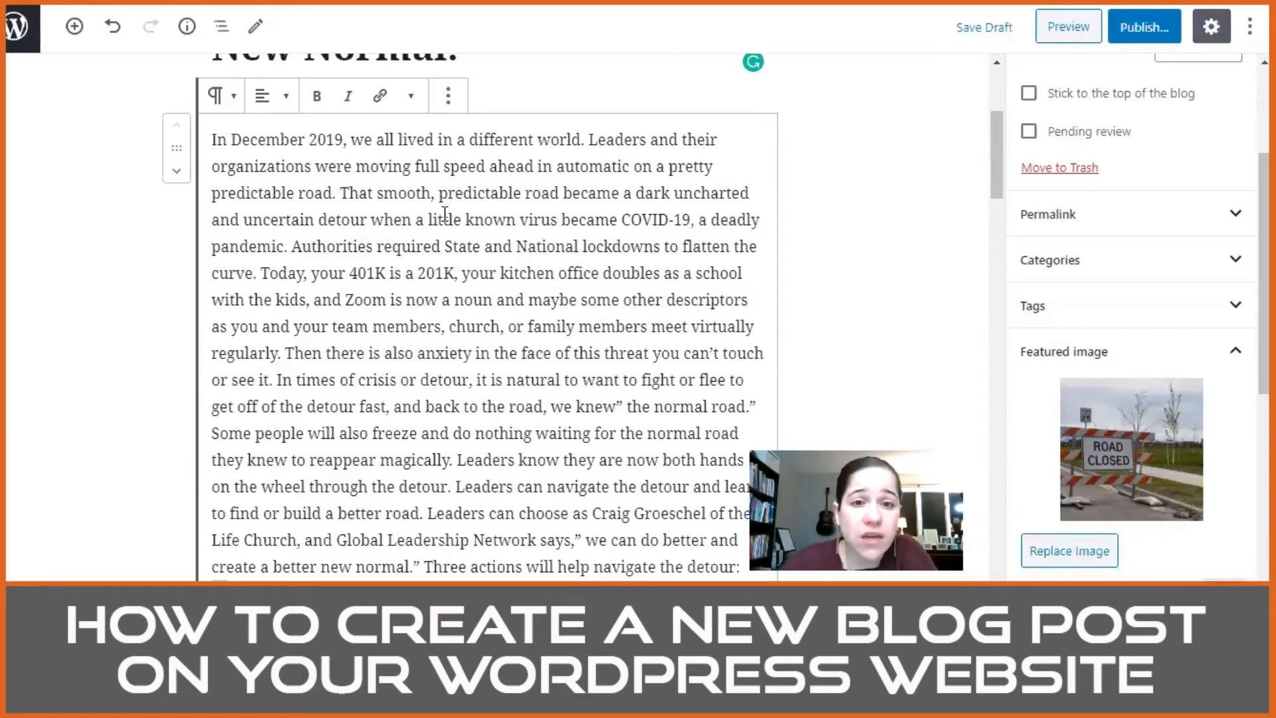
Step: Split the opening paragraph so a new paragraph starts at "Then there is also anxiety"
{"action": "scroll", "coordinate": [432, 244], "scroll_direction": "down", "scroll_amount": 4}
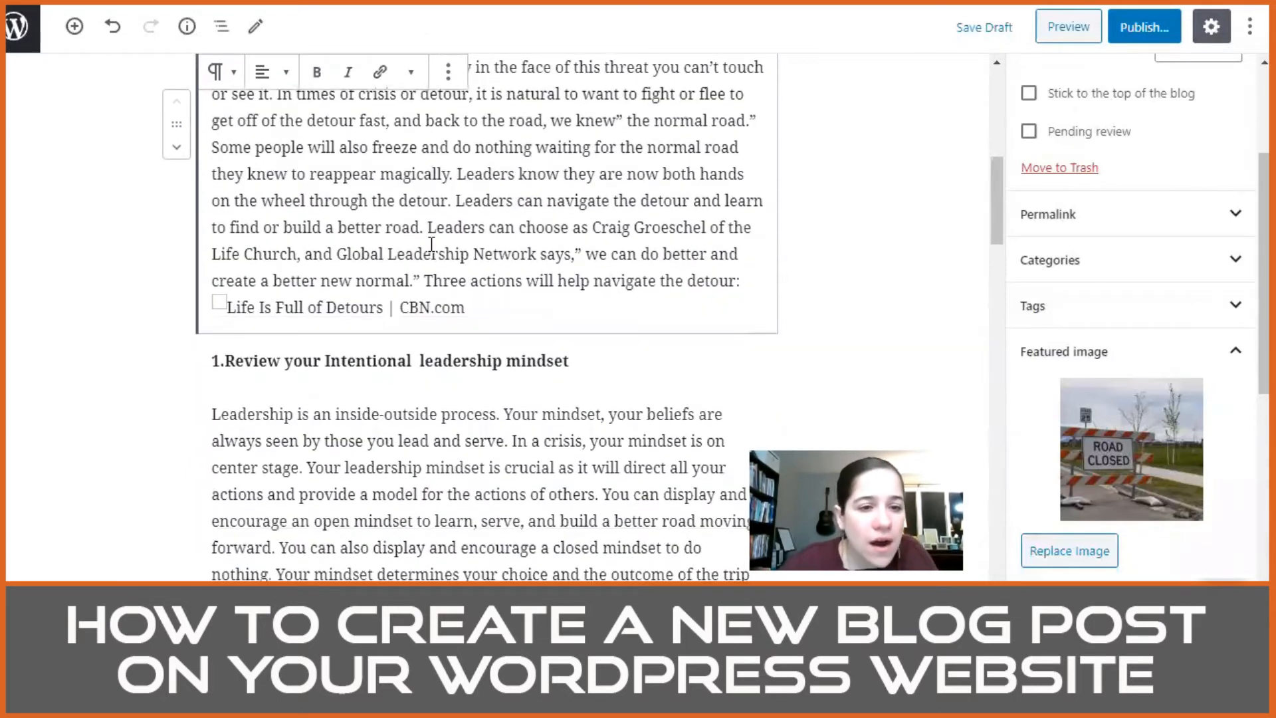
{"action": "scroll", "coordinate": [431, 243], "scroll_direction": "up", "scroll_amount": 3}
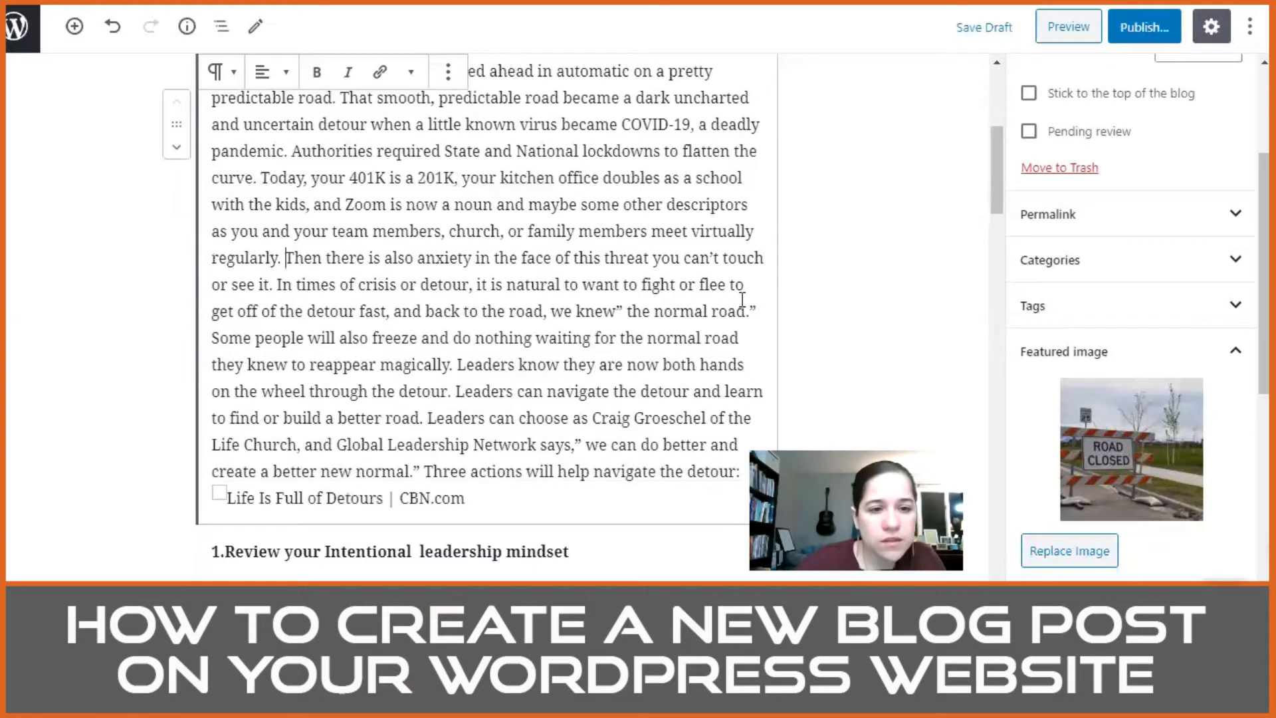
{"action": "key", "text": "Return"}
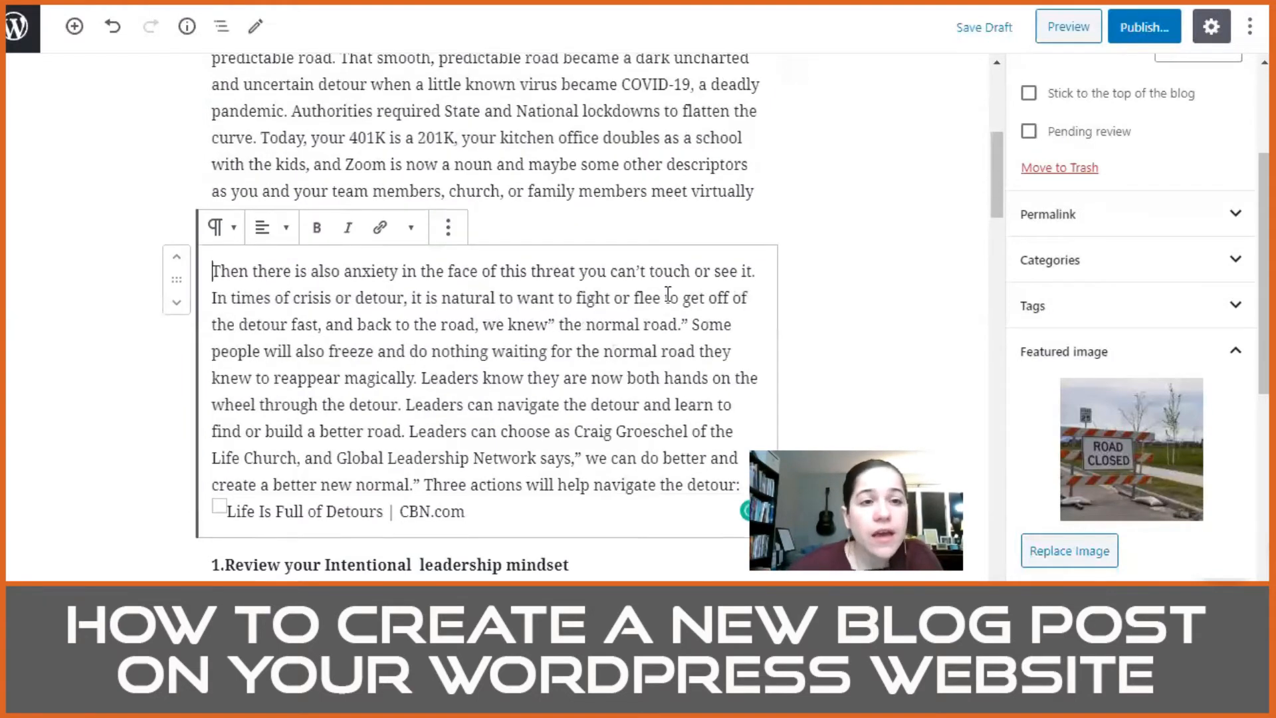
{"action": "scroll", "coordinate": [365, 306], "scroll_direction": "up", "scroll_amount": 4}
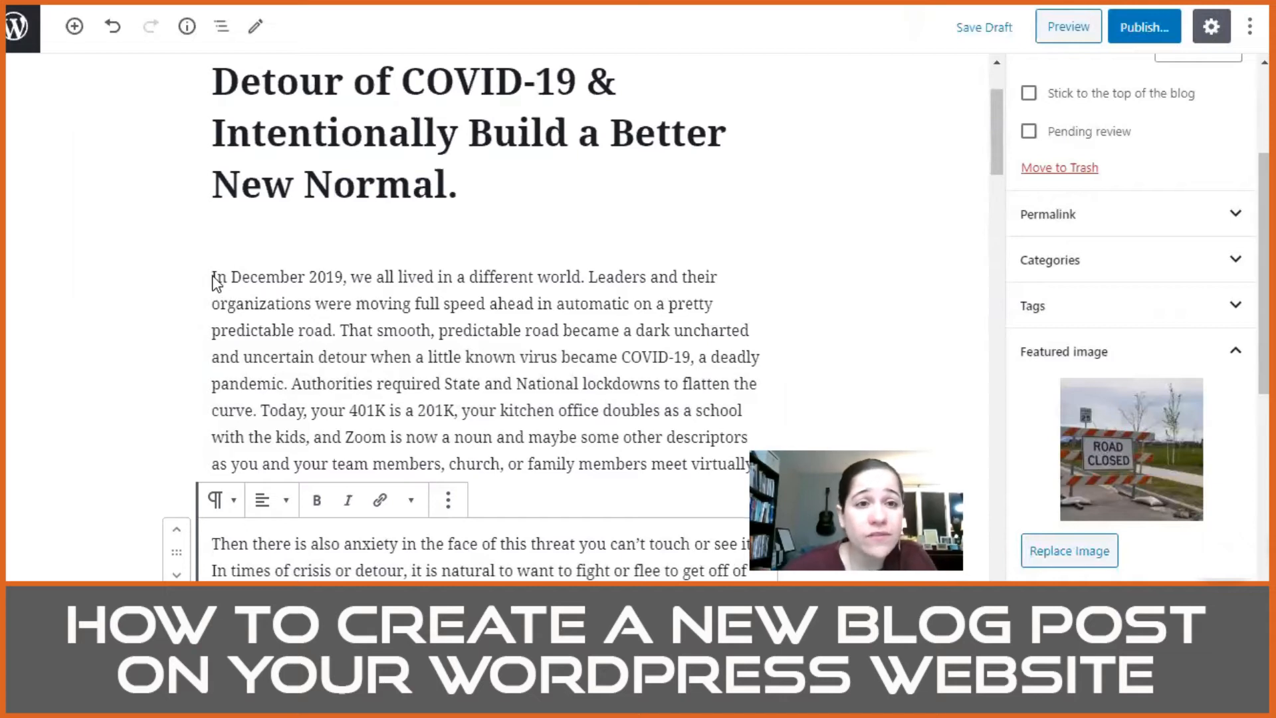
Step: In the anxiety paragraph, add a comma after "threat" and fix the opening quotation mark and spacing before "the normal road"
{"action": "scroll", "coordinate": [213, 279], "scroll_direction": "down", "scroll_amount": 4}
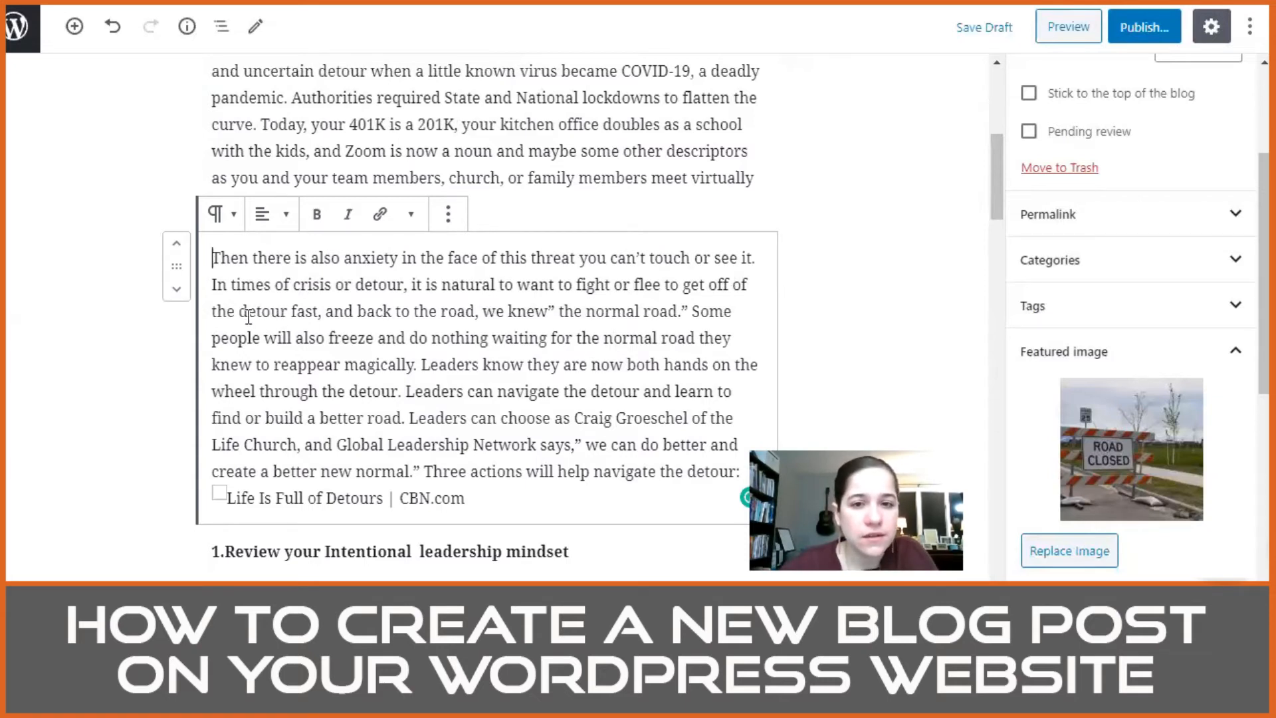
{"action": "left_click", "coordinate": [571, 259]}
{"action": "type", "text": ","}
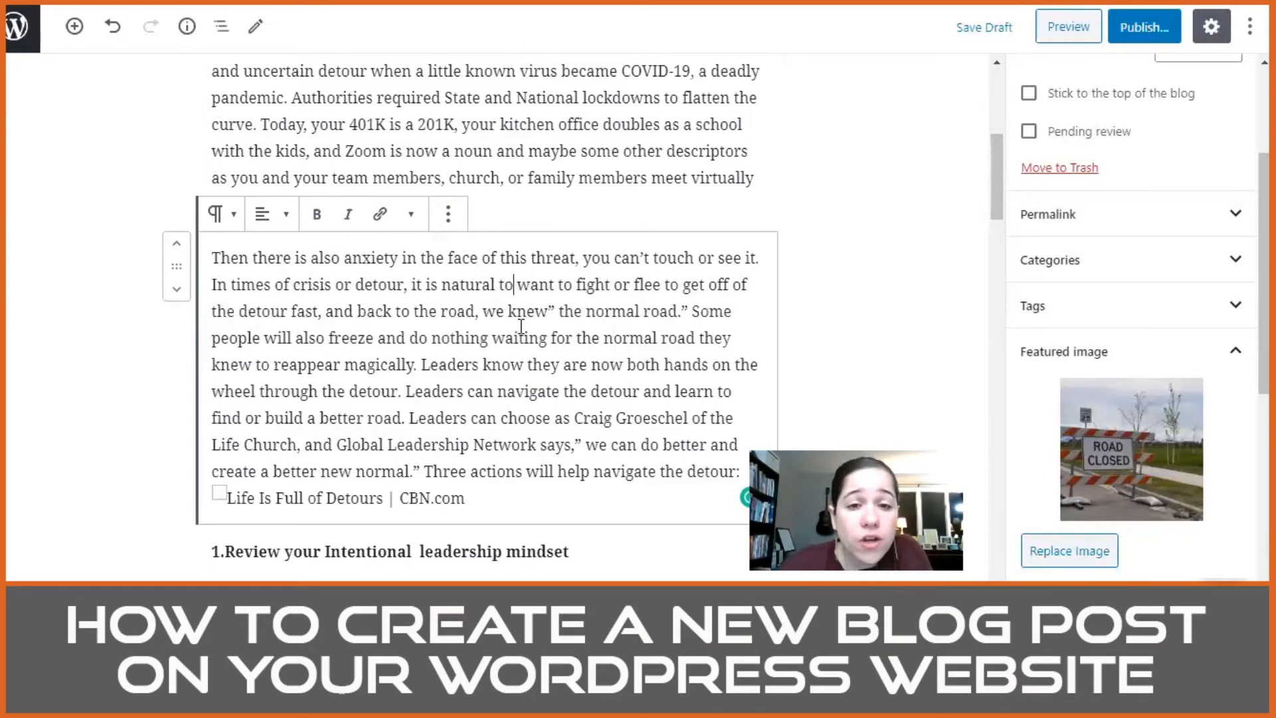
{"action": "left_click", "coordinate": [560, 308]}
{"action": "key", "text": "BackSpace"}
{"action": "key", "text": "BackSpace"}
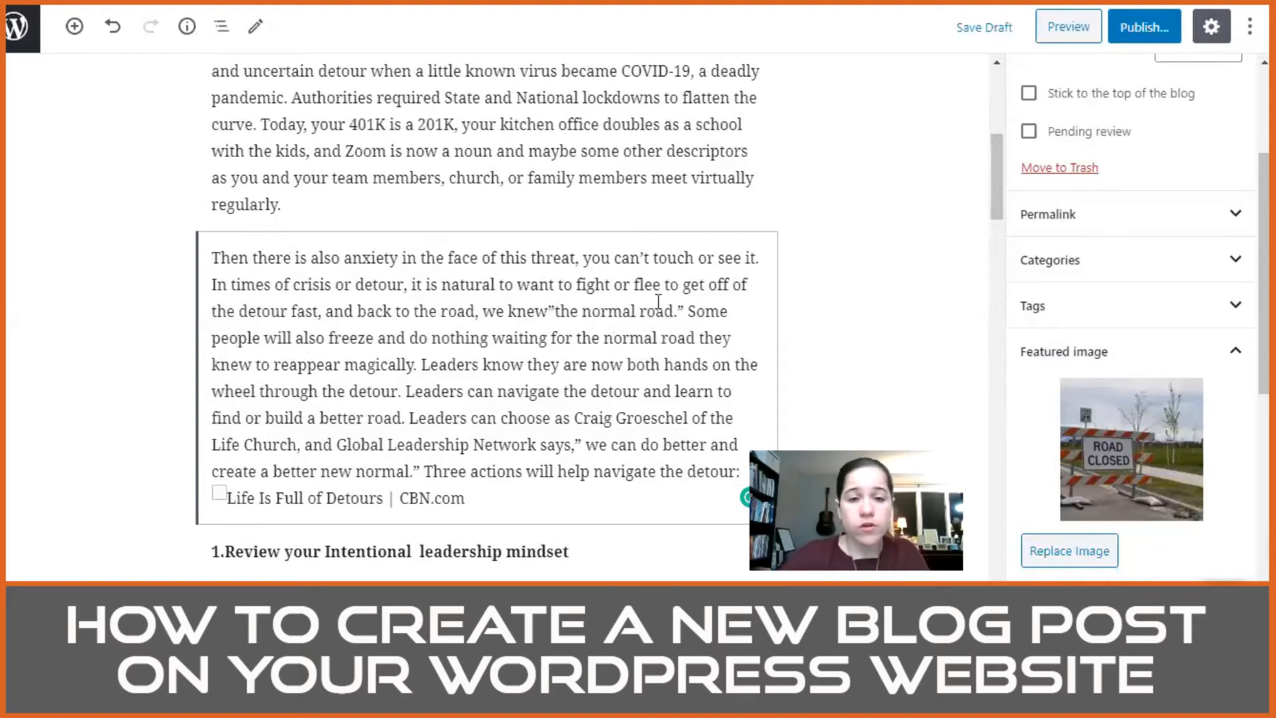
{"action": "type", "text": "\""}
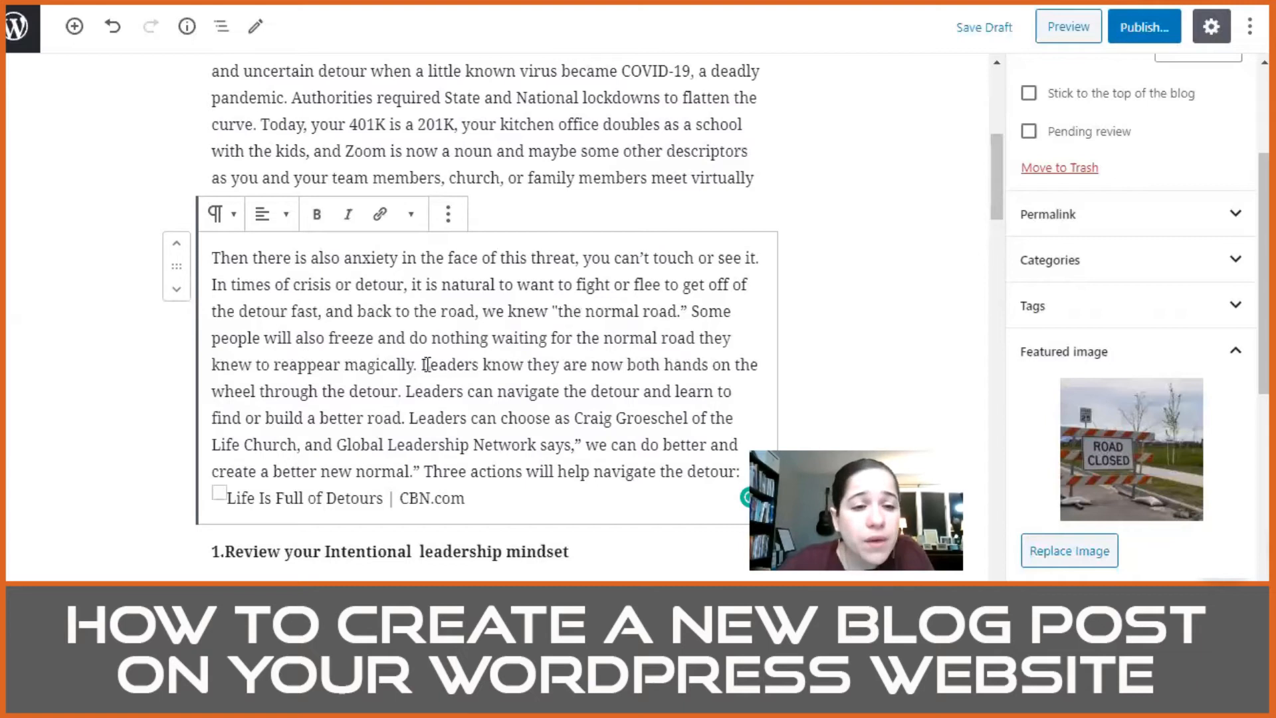
Step: Add a comma after "do nothing" and a spaced dash before "magically" in the anxiety paragraph
{"action": "scroll", "coordinate": [405, 364], "scroll_direction": "down", "scroll_amount": 2}
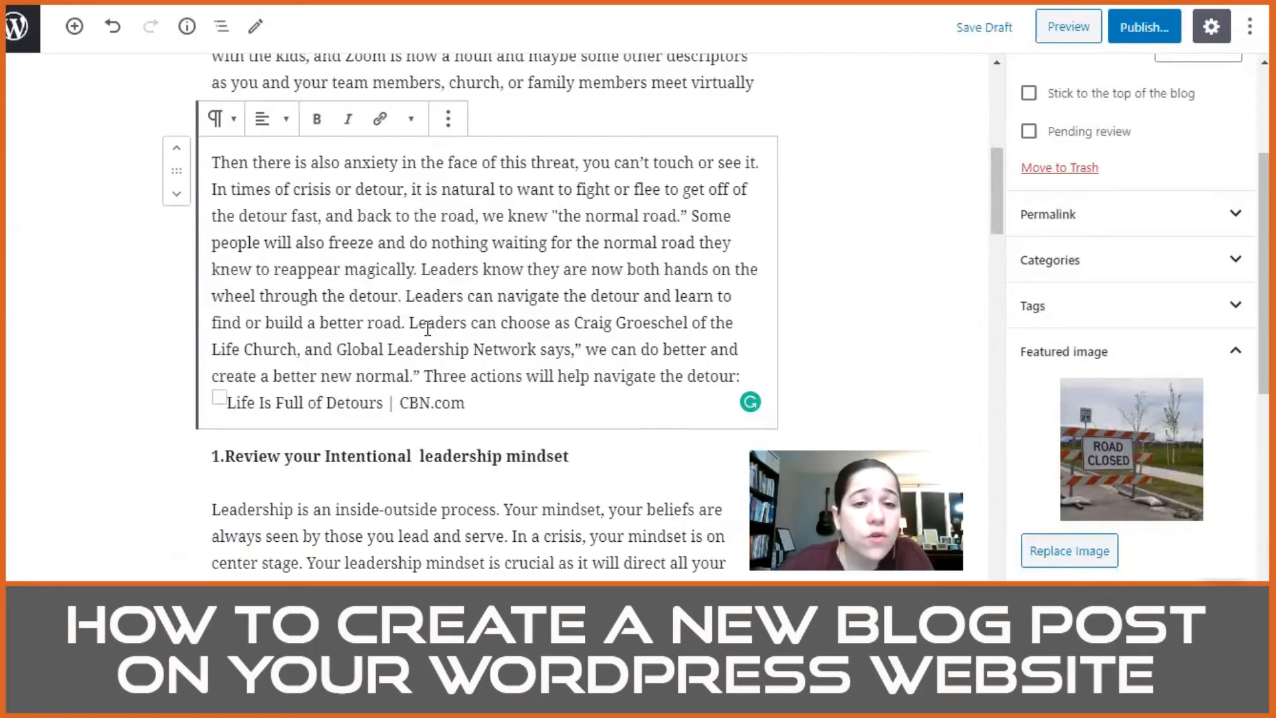
{"action": "left_click", "coordinate": [482, 245]}
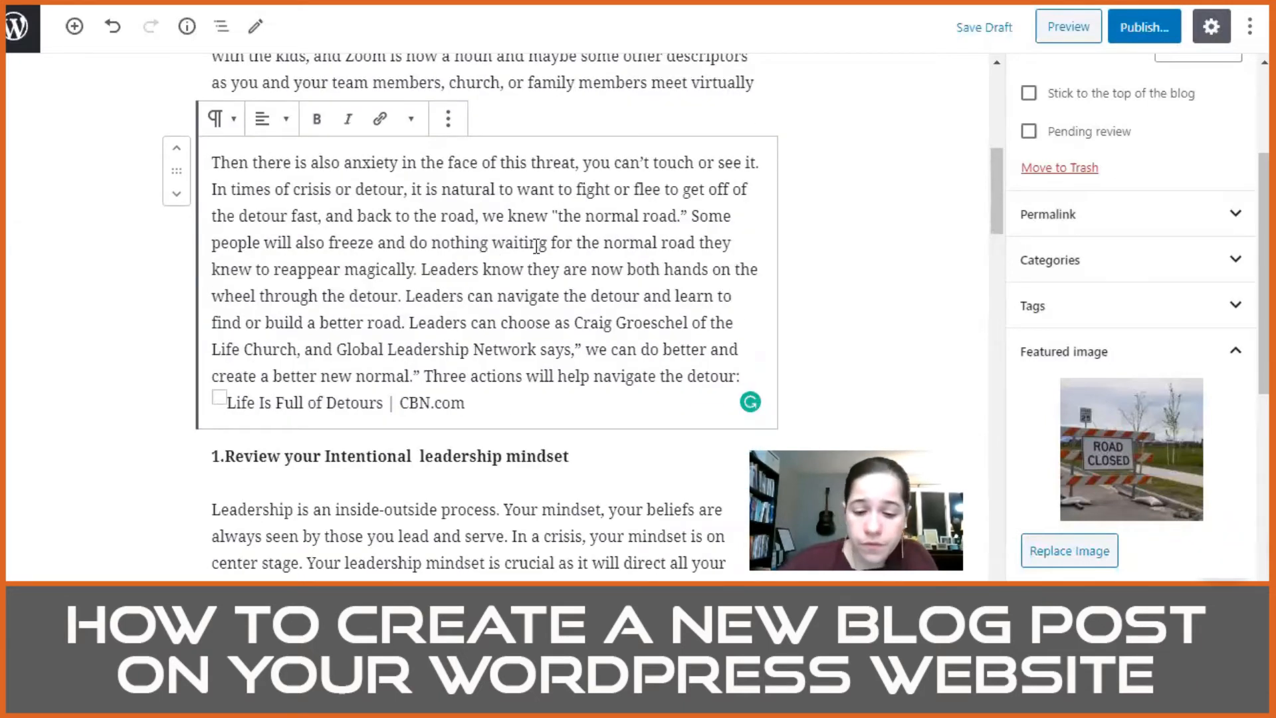
{"action": "type", "text": ","}
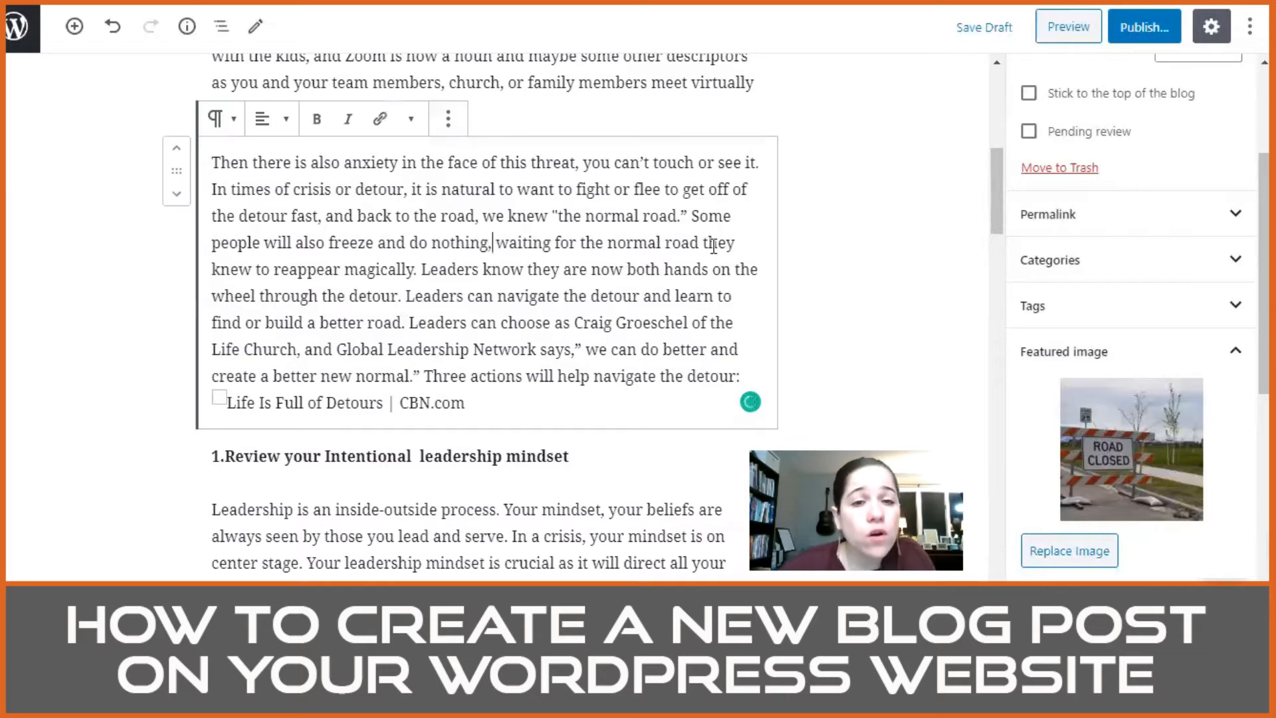
{"action": "left_click", "coordinate": [348, 269]}
{"action": "type", "text": "-"}
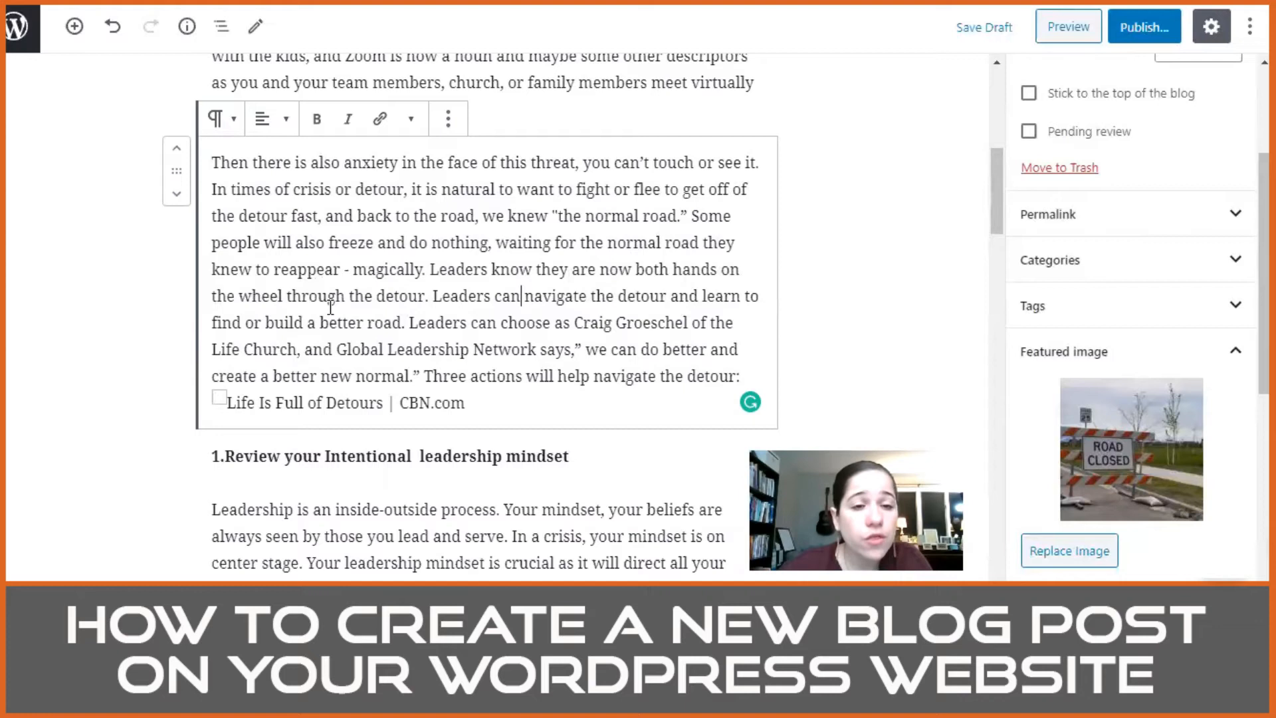
{"action": "left_click", "coordinate": [520, 305]}
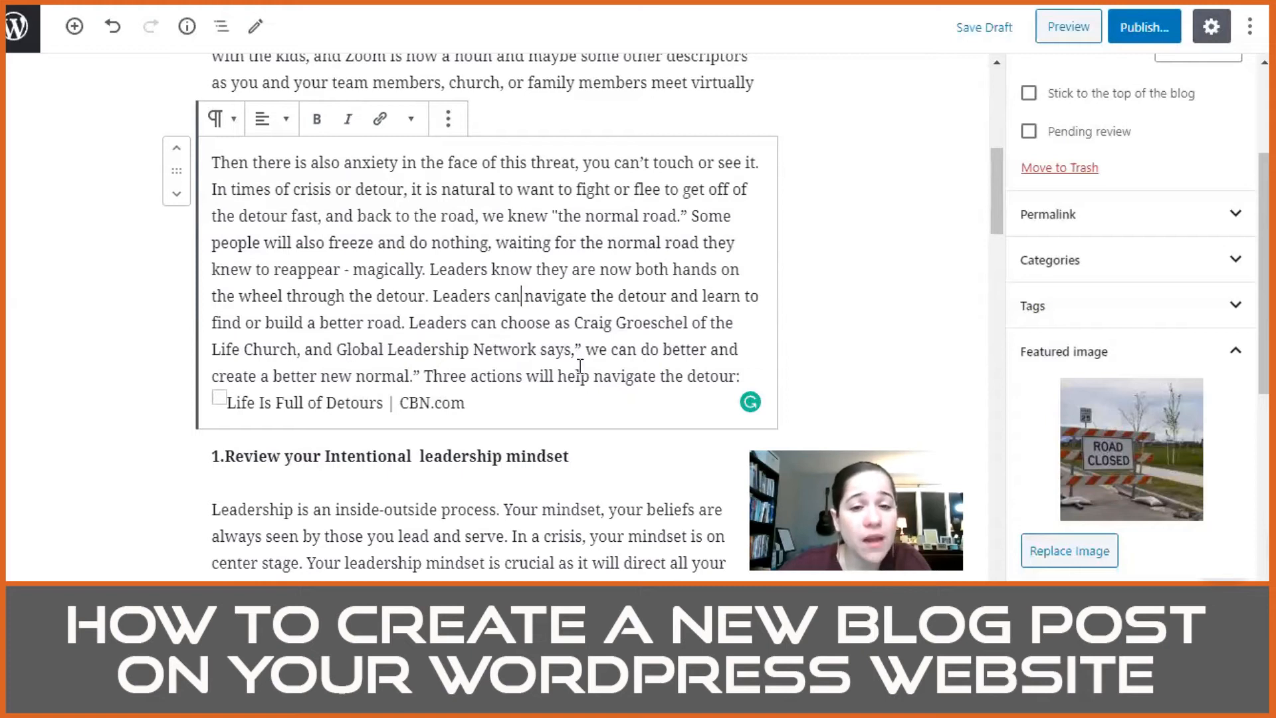
Step: Correct the start of the quotation after "Global Leadership Network" so it reads says, "We can do better
{"action": "left_click", "coordinate": [597, 349]}
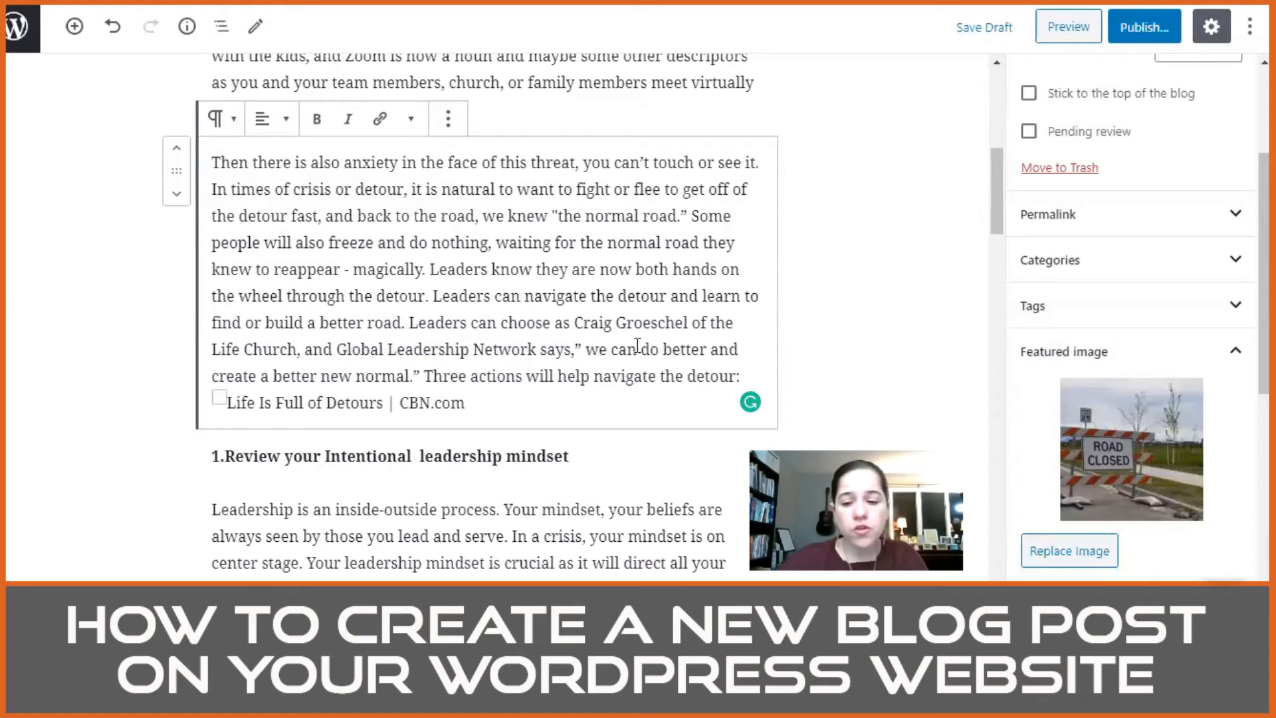
{"action": "key", "text": "BackSpace"}
{"action": "key", "text": "BackSpace"}
{"action": "key", "text": "BackSpace"}
{"action": "type", "text": "\"W"}
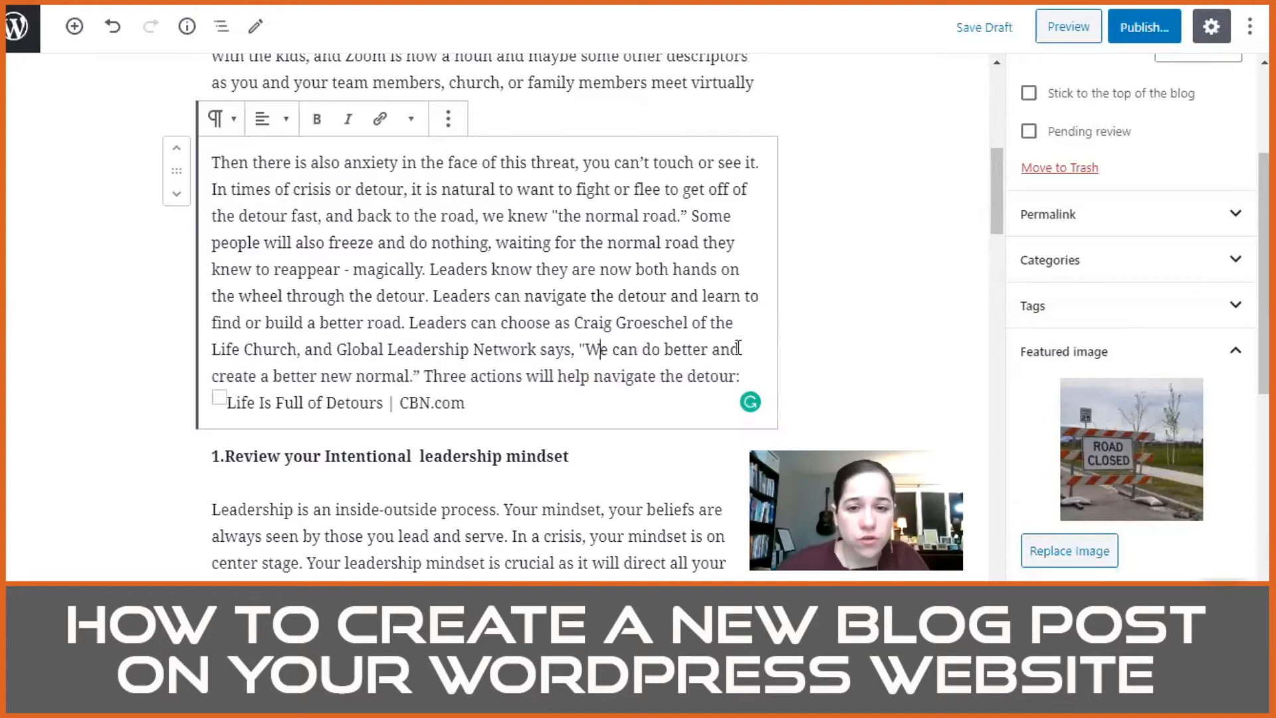
Step: Break "Three actions will help navigate the detour:" and the "We can do better" quotation into separate paragraphs
{"action": "scroll", "coordinate": [389, 311], "scroll_direction": "down", "scroll_amount": 2}
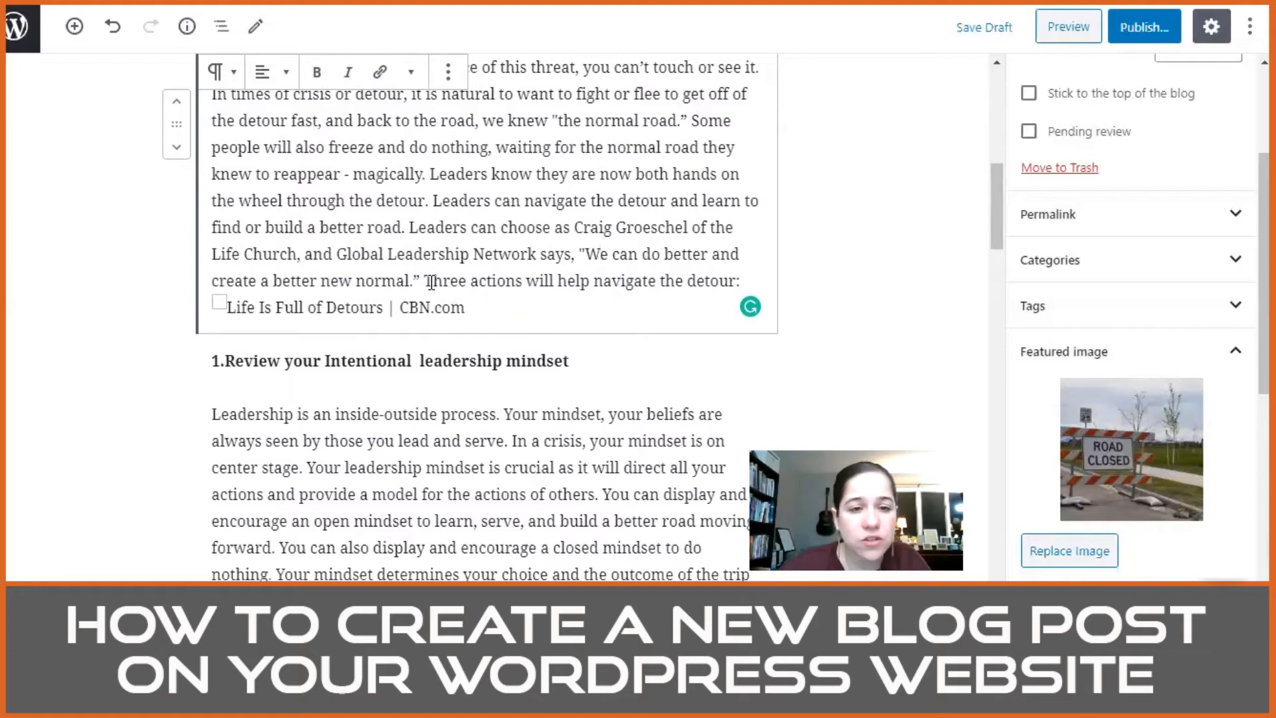
{"action": "left_click", "coordinate": [429, 282]}
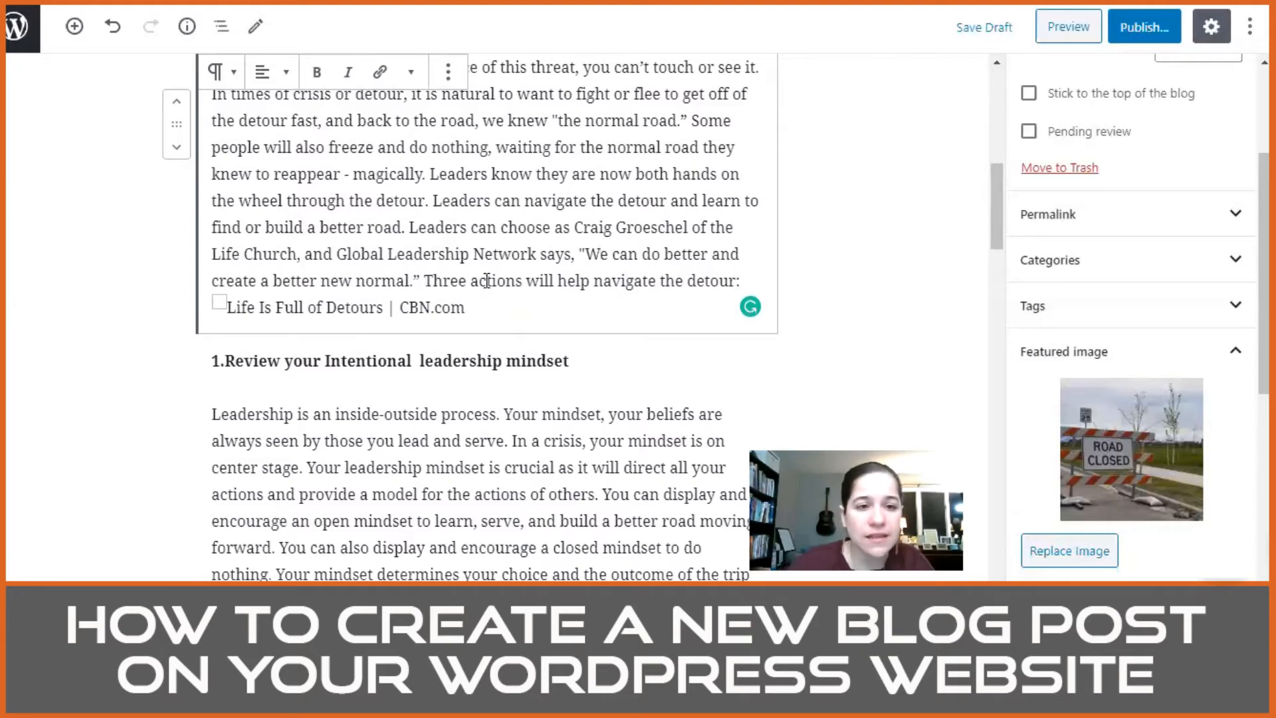
{"action": "key", "text": "Return"}
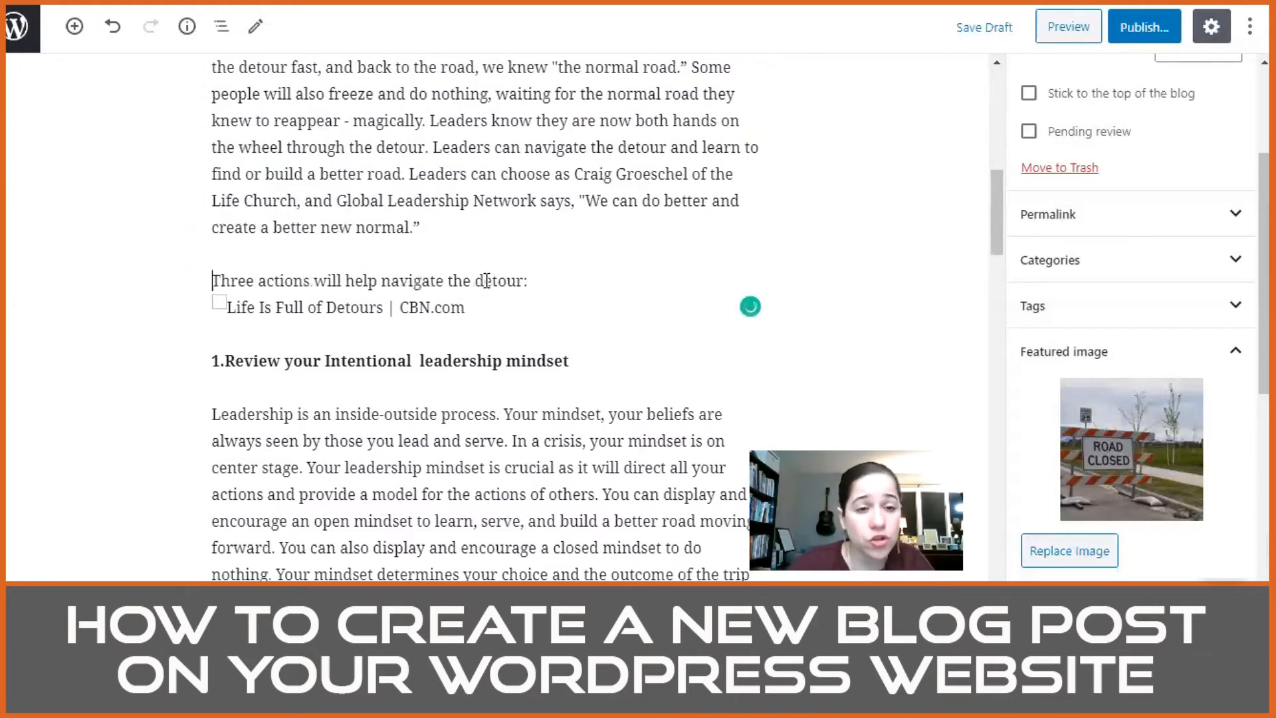
{"action": "left_click", "coordinate": [581, 200]}
{"action": "key", "text": "Return"}
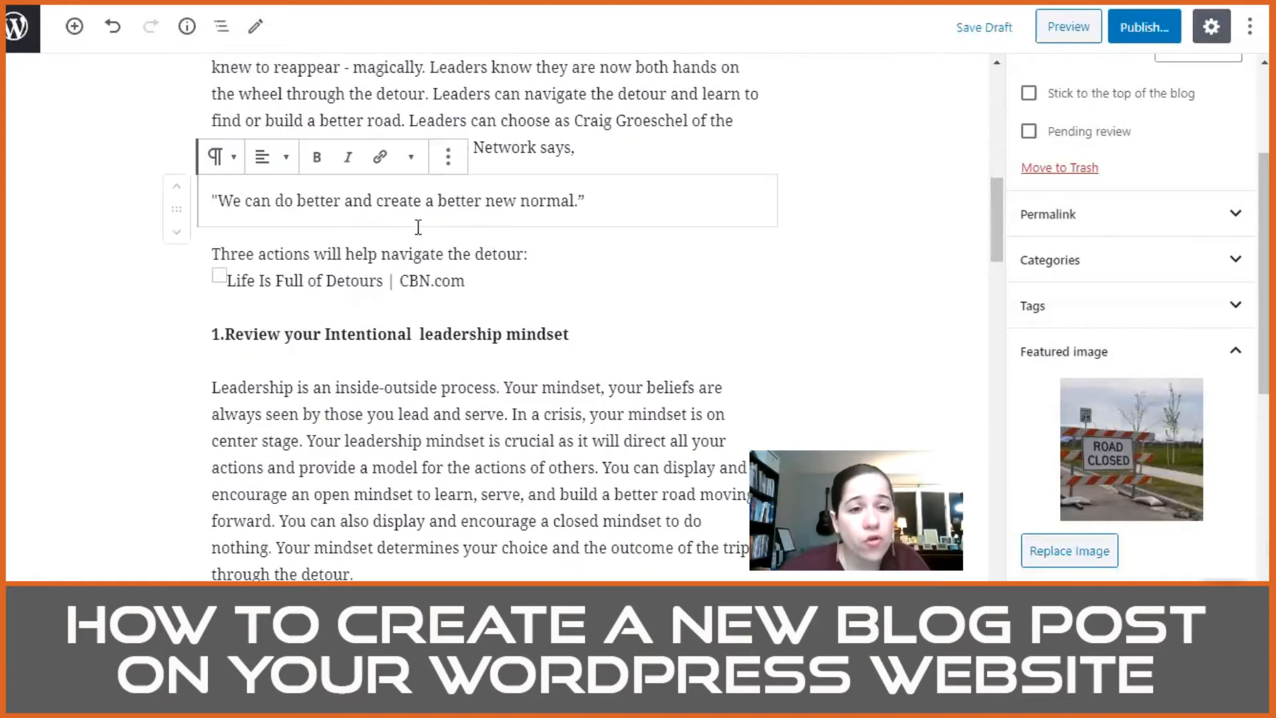
Step: Convert the "We can do better" paragraph into a Quote block and enter Craig Groeschel as its citation
{"action": "left_click", "coordinate": [226, 165]}
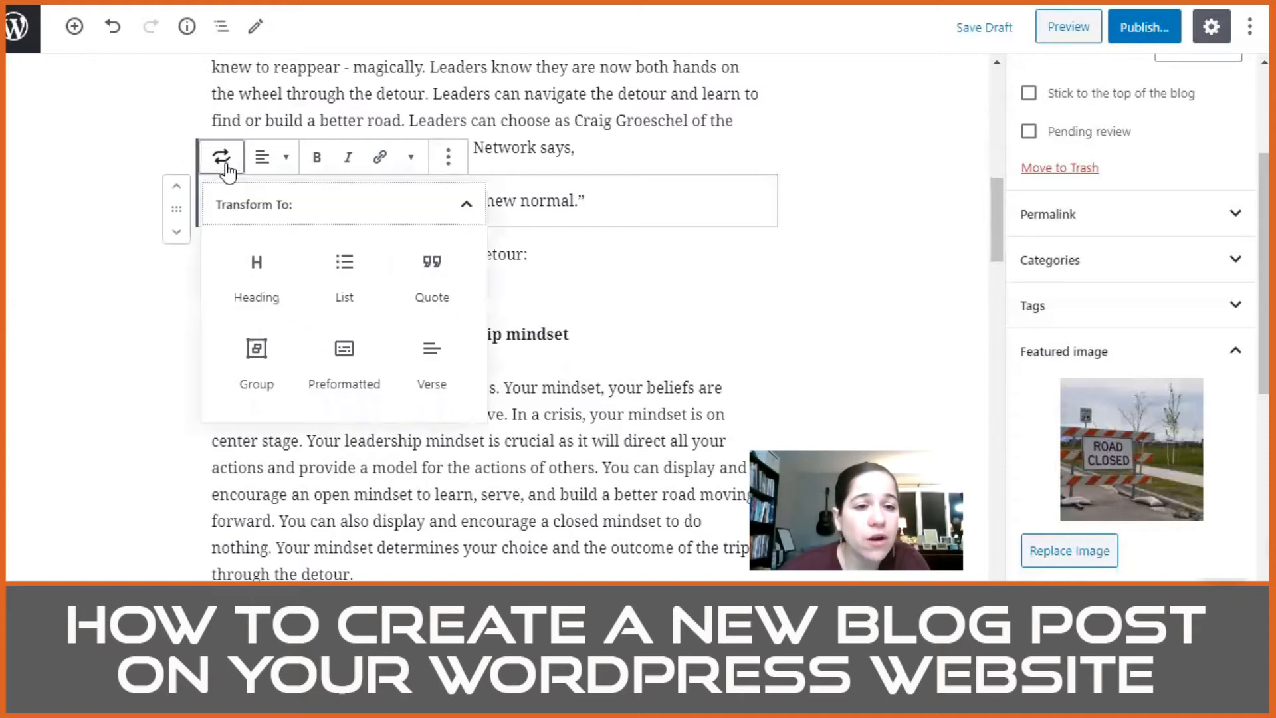
{"action": "left_click", "coordinate": [429, 282]}
{"action": "left_click", "coordinate": [283, 259]}
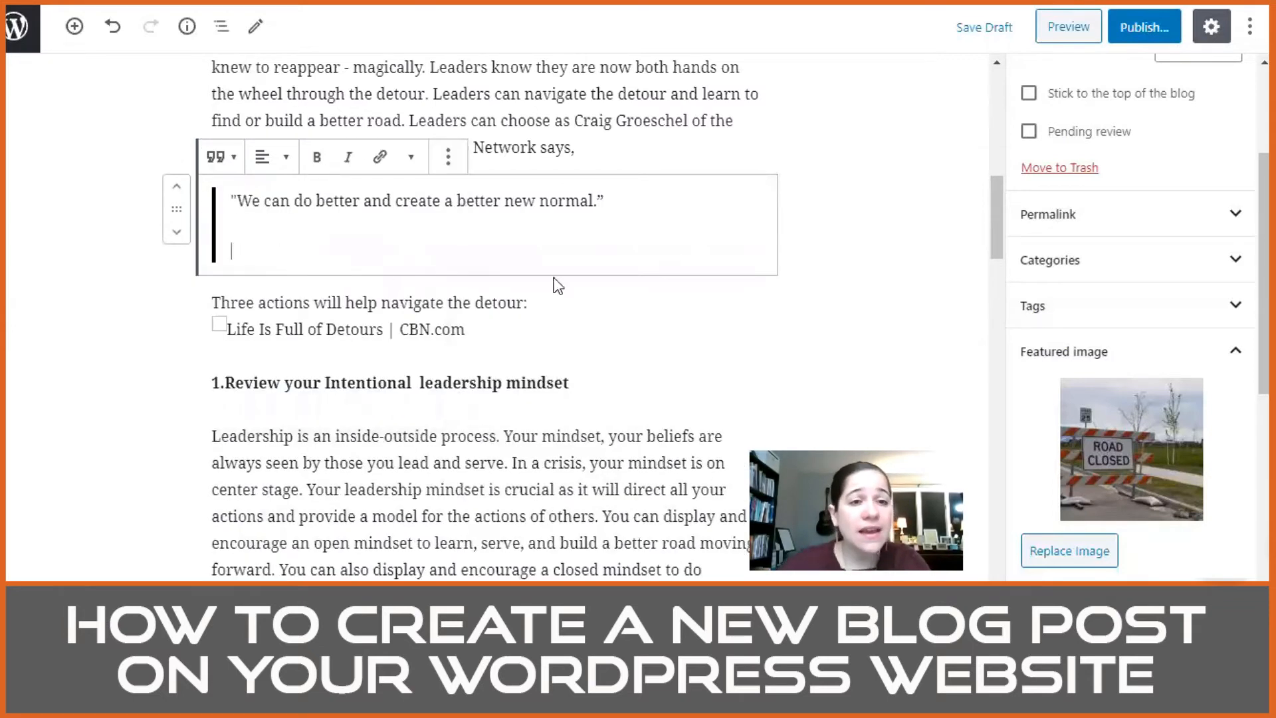
{"action": "type", "text": "Craig"}
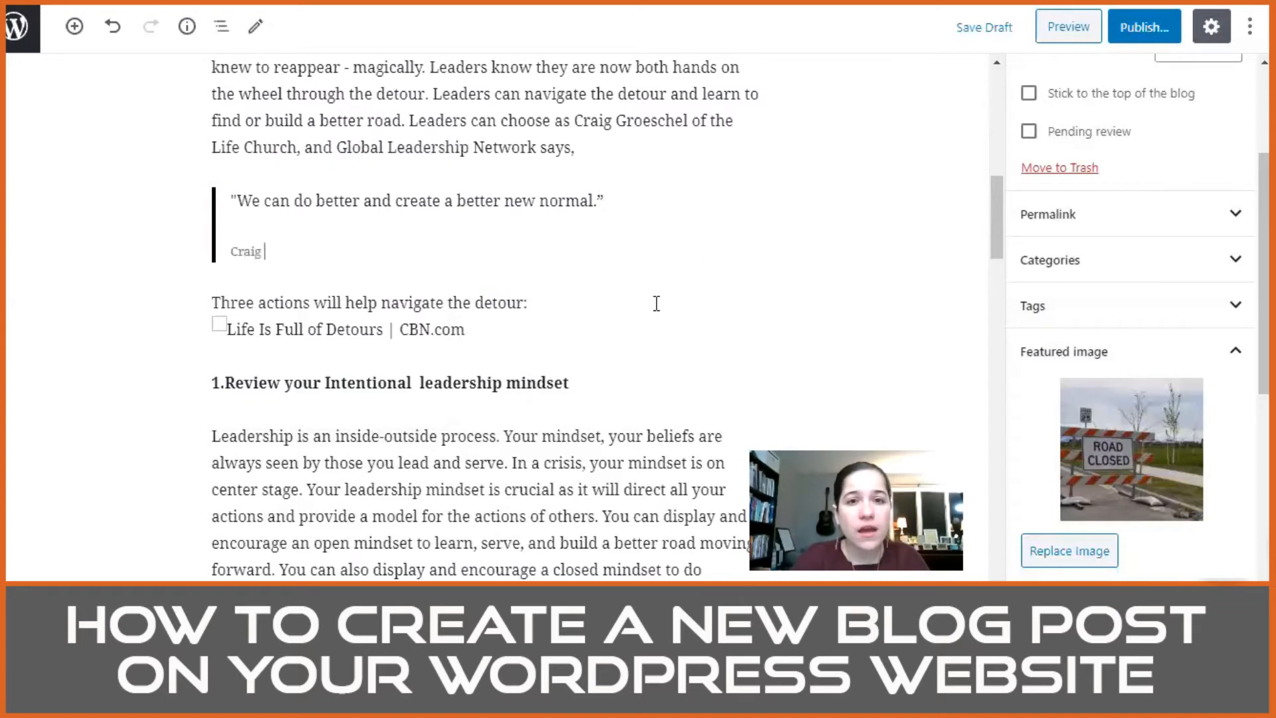
{"action": "key", "text": "BackSpace"}
{"action": "key", "text": "BackSpace"}
{"action": "key", "text": "BackSpace"}
{"action": "type", "text": "raig G"}
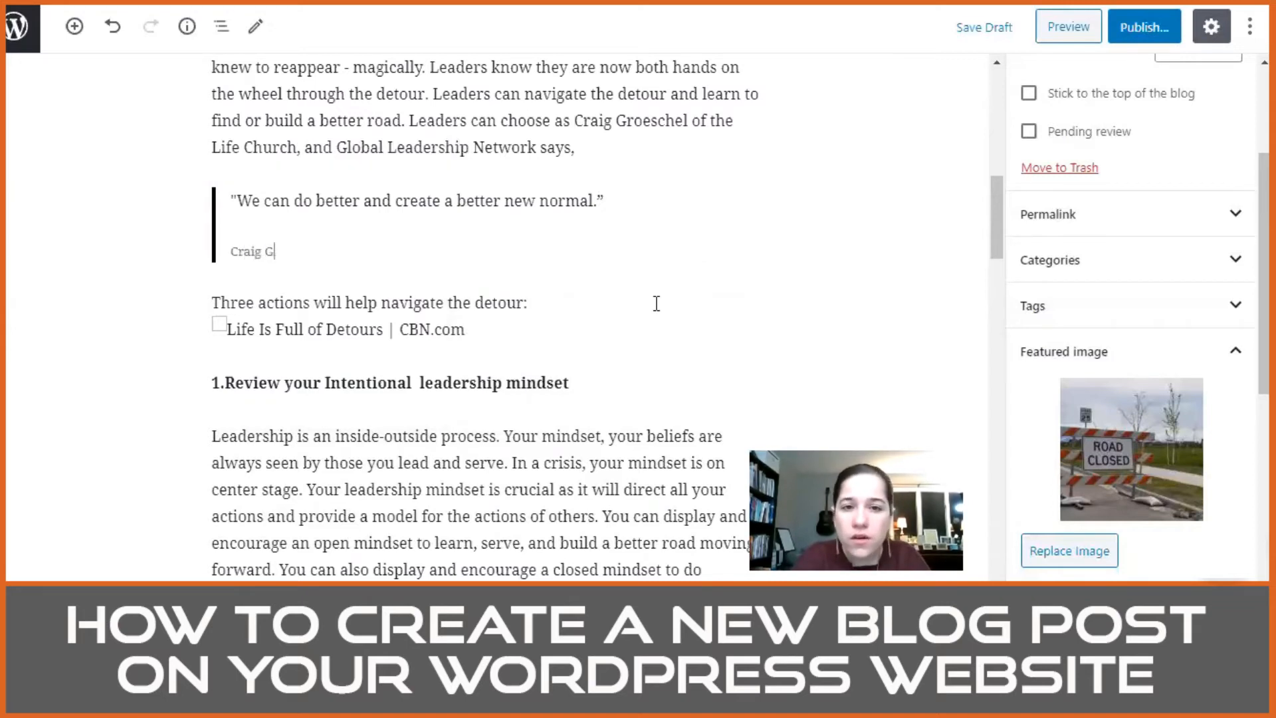
{"action": "type", "text": "roeschel"}
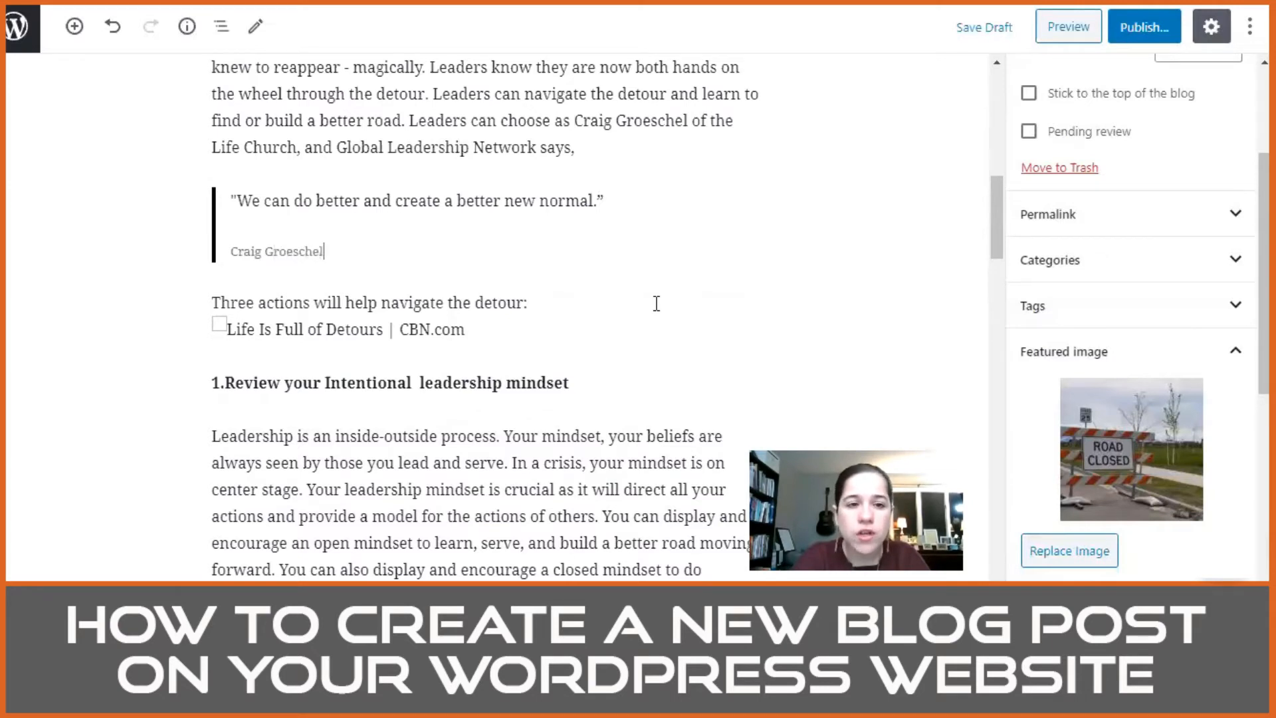
Step: Search Google for "the global leadership summit" in a new browser tab
{"action": "left_click", "coordinate": [720, 130]}
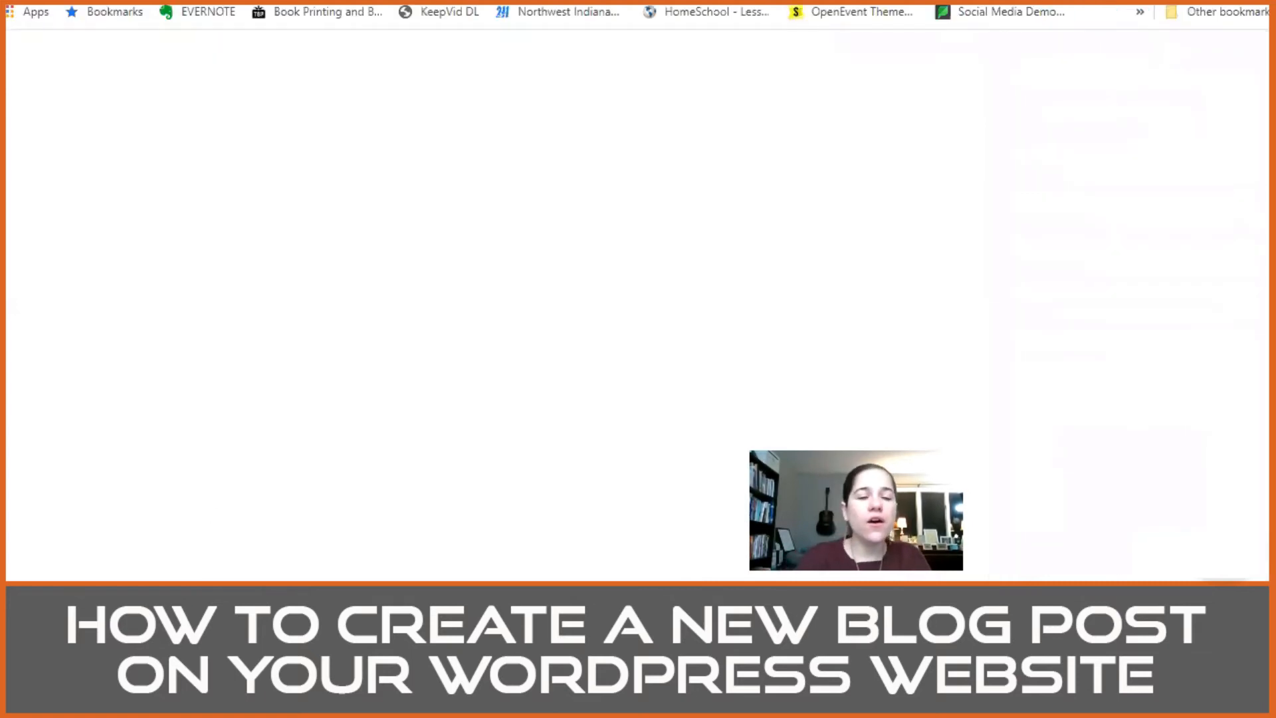
{"action": "type", "text": "the gl"}
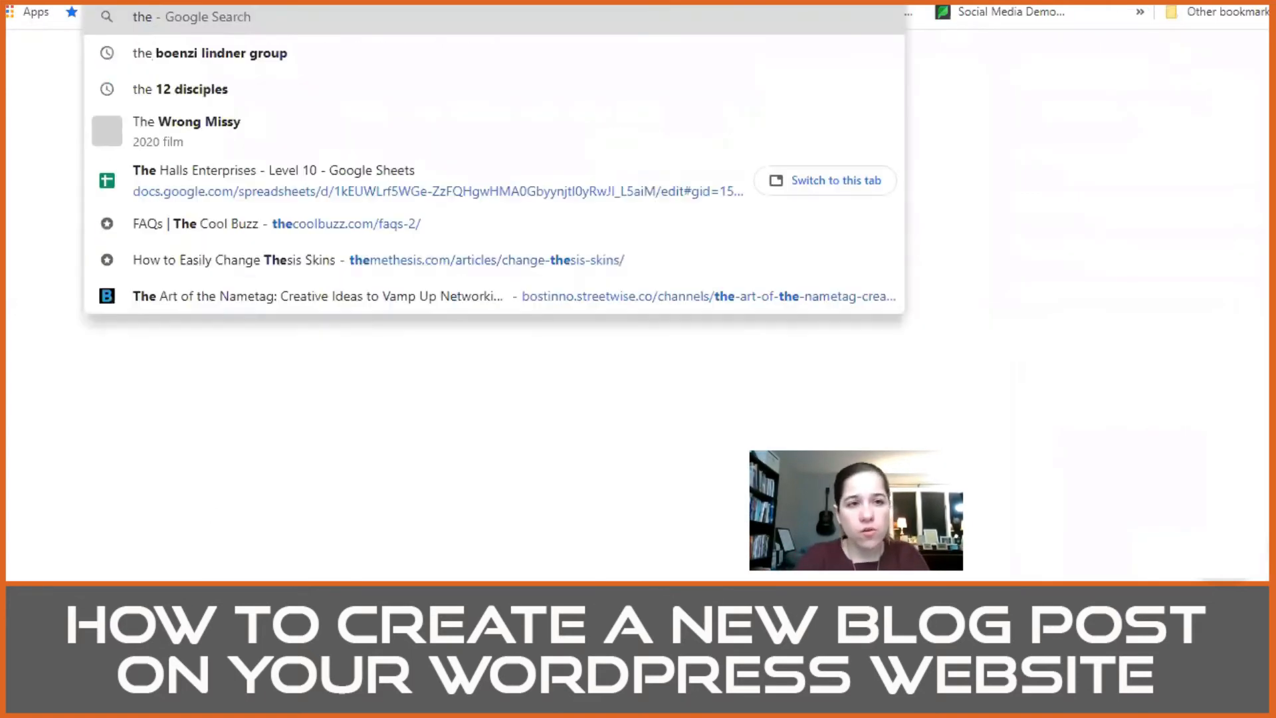
{"action": "type", "text": "ba"}
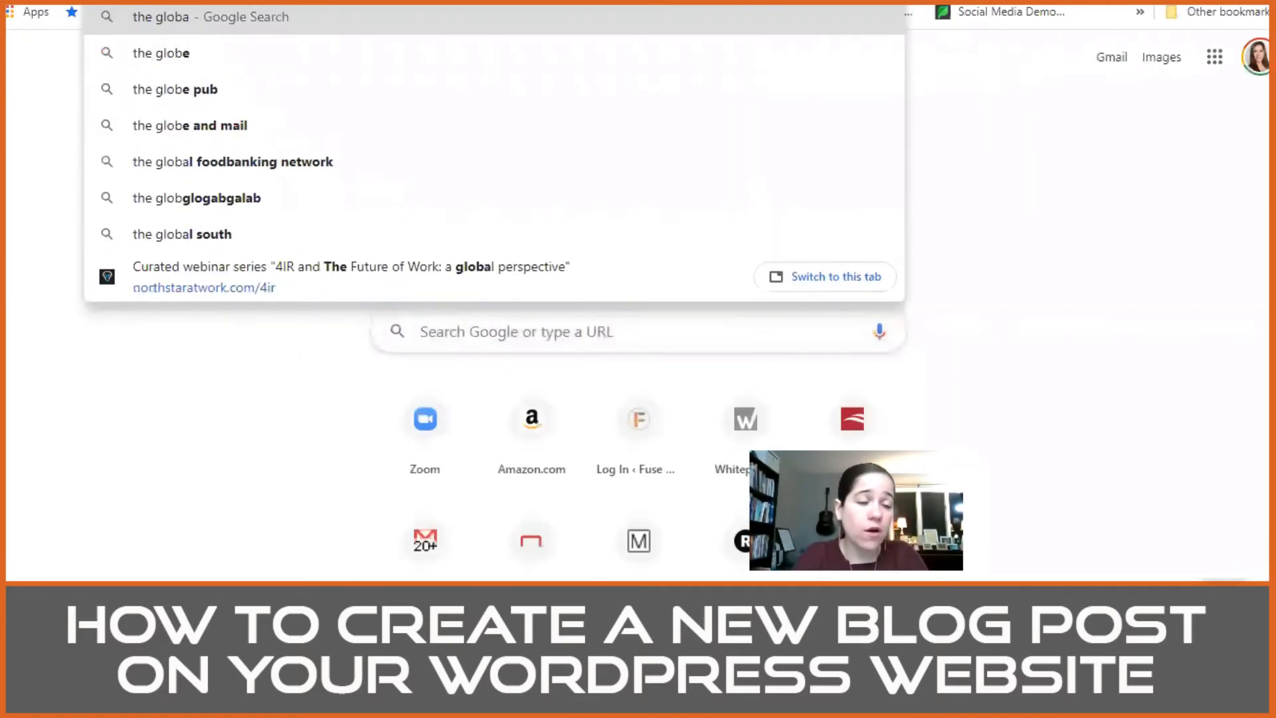
{"action": "type", "text": "l leaders"}
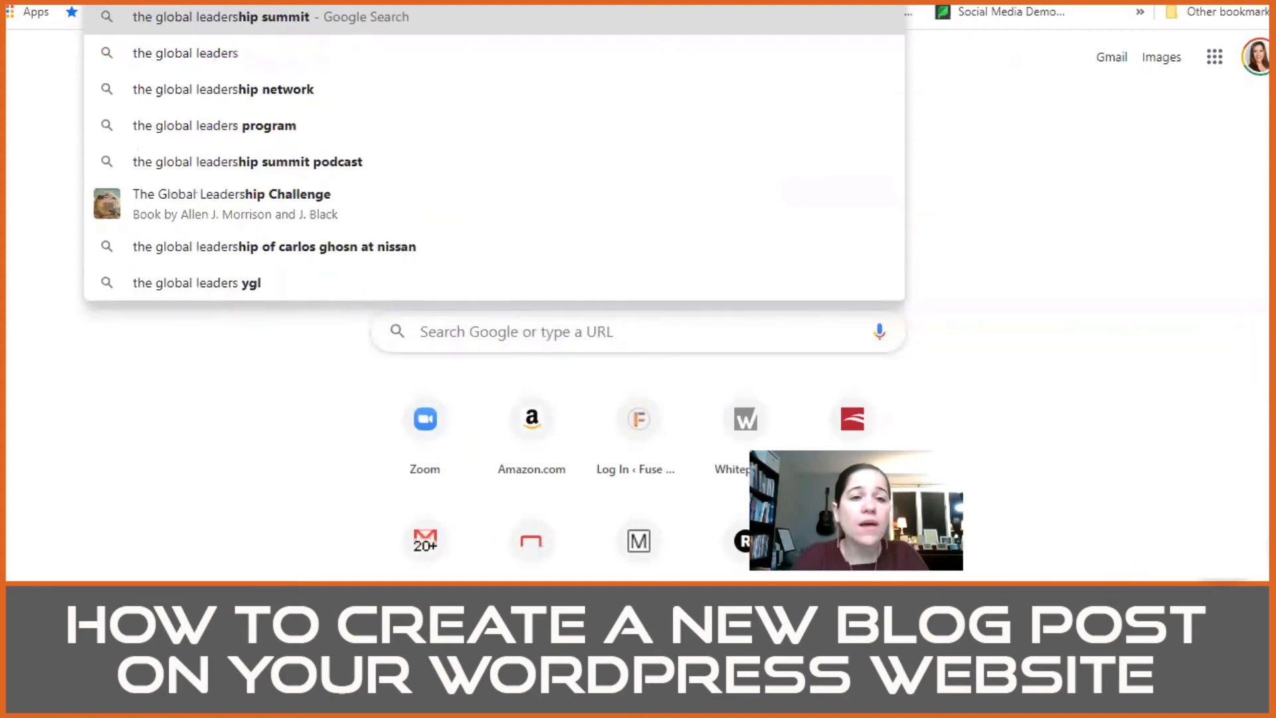
{"action": "key", "text": "Return"}
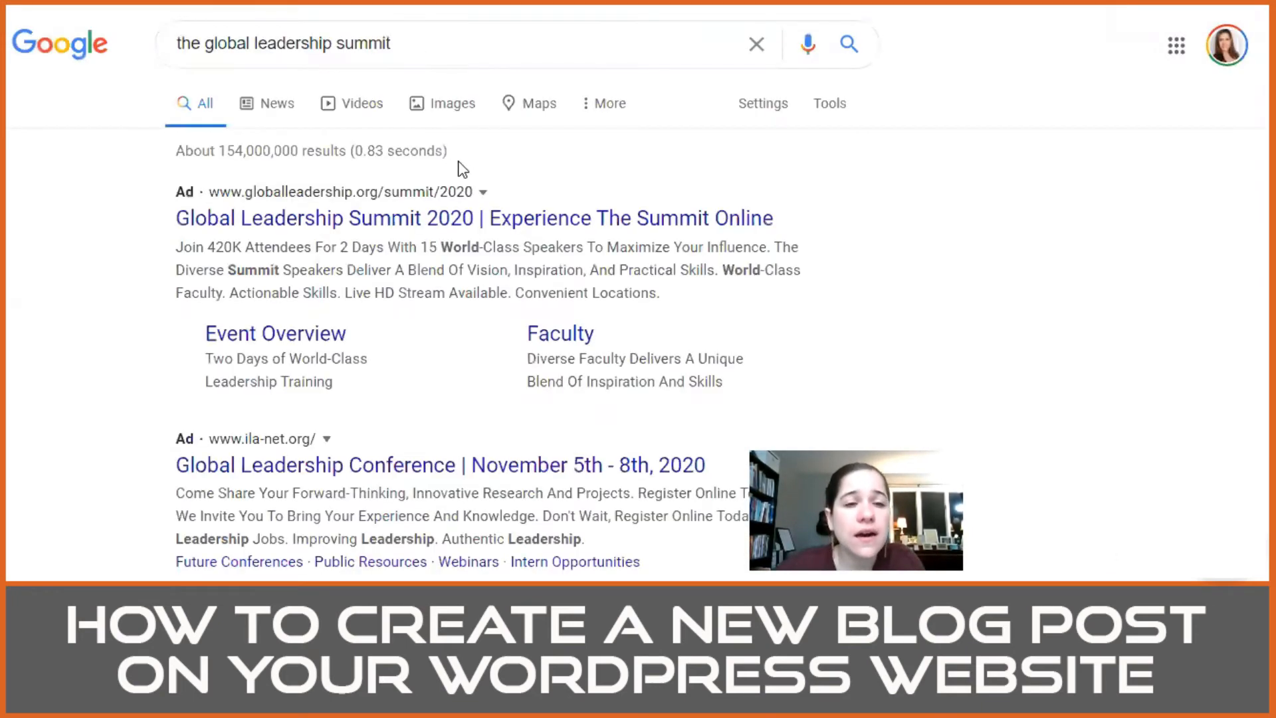
Step: Search Google for "the global leadership network" instead of the summit
{"action": "scroll", "coordinate": [385, 218], "scroll_direction": "down", "scroll_amount": 2}
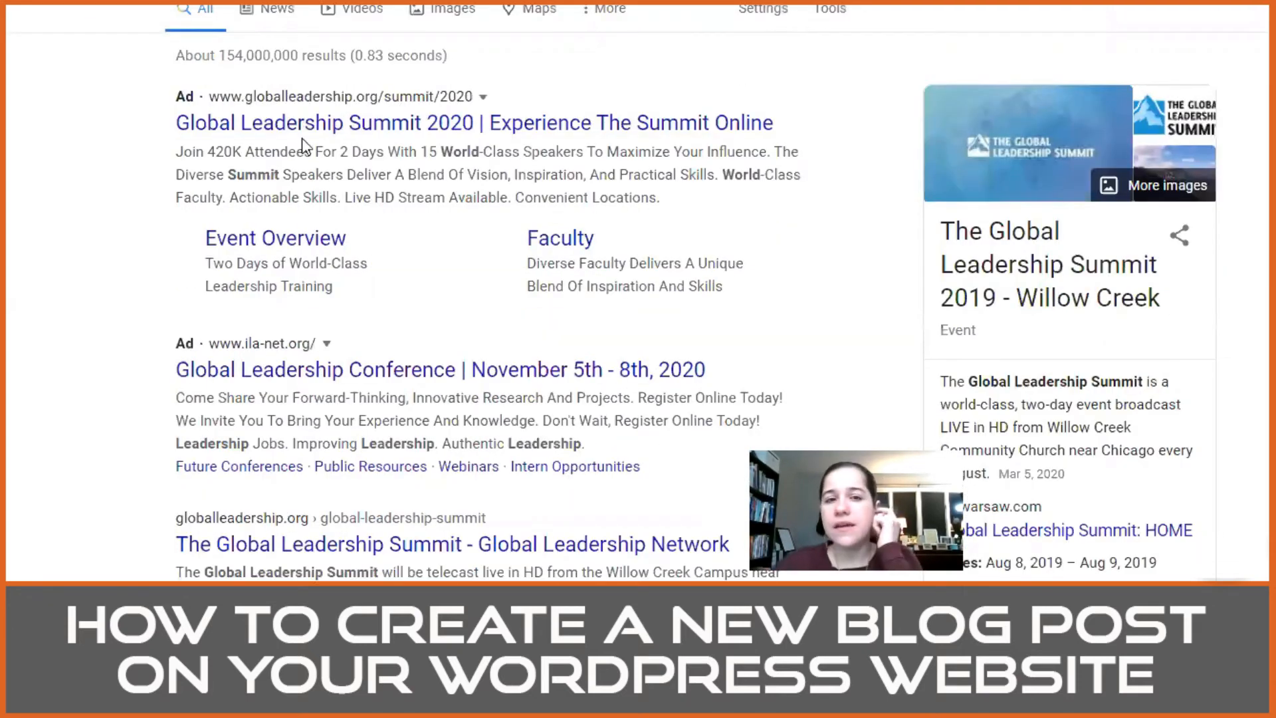
{"action": "scroll", "coordinate": [452, 104], "scroll_direction": "up", "scroll_amount": 2}
{"action": "left_click", "coordinate": [363, 38]}
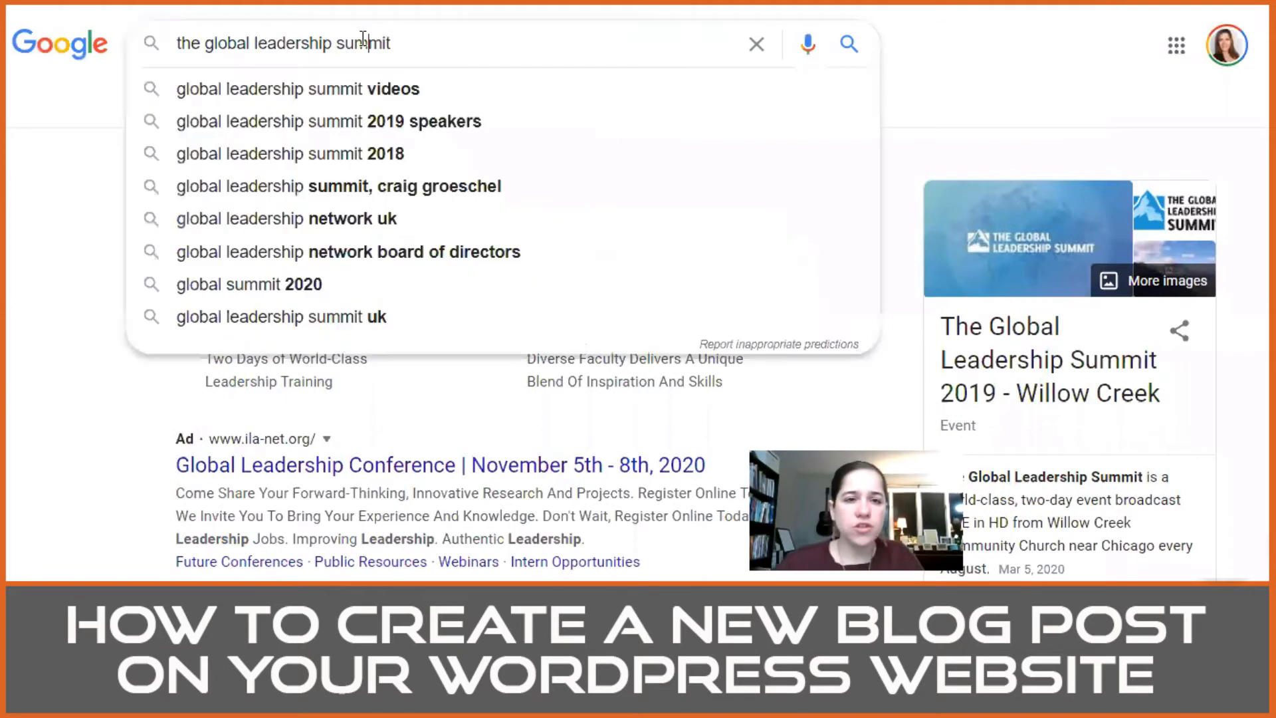
{"action": "double_click", "coordinate": [363, 38]}
{"action": "type", "text": "networ"}
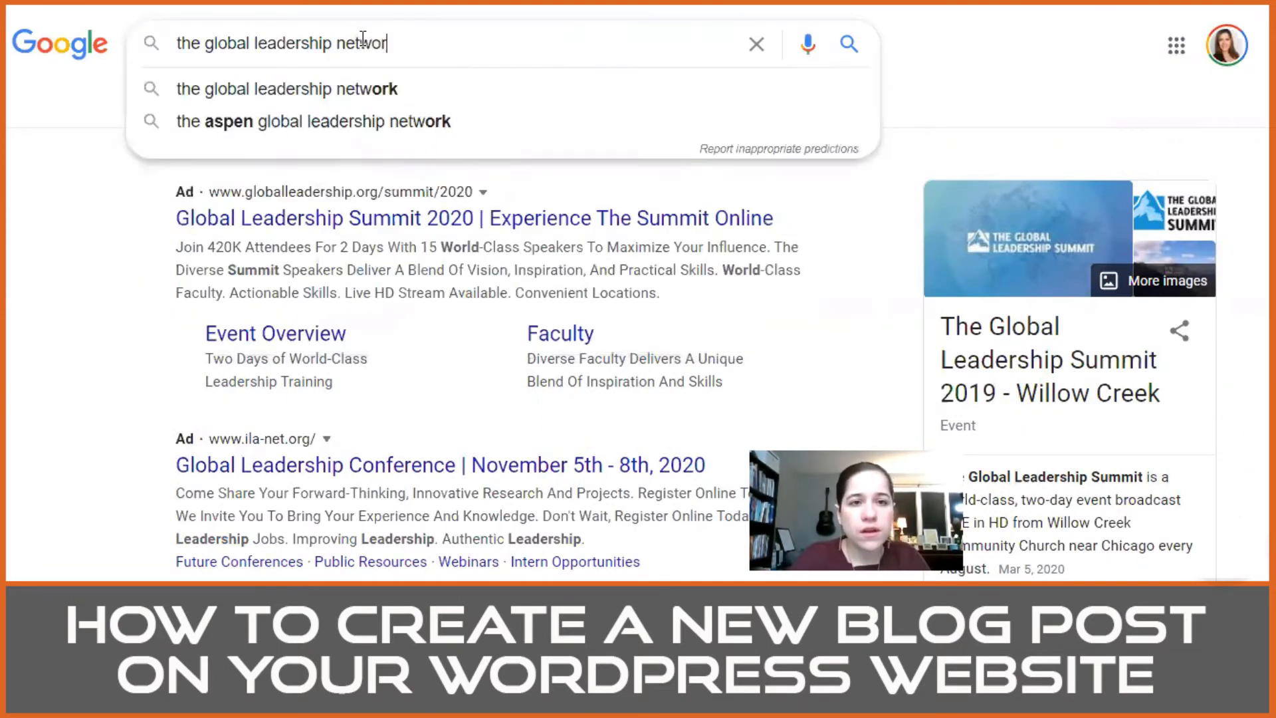
{"action": "type", "text": "k"}
{"action": "key", "text": "Return"}
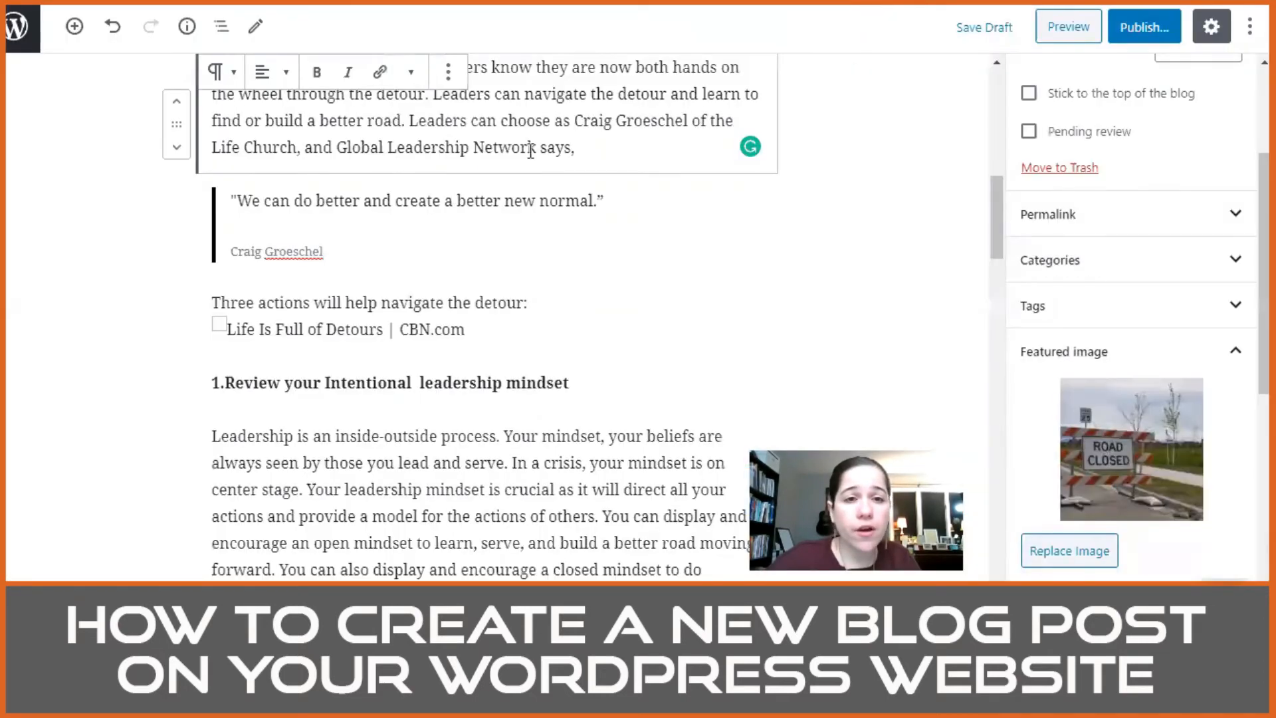
{"action": "left_click_drag", "start_coordinate": [337, 148], "coordinate": [534, 141]}
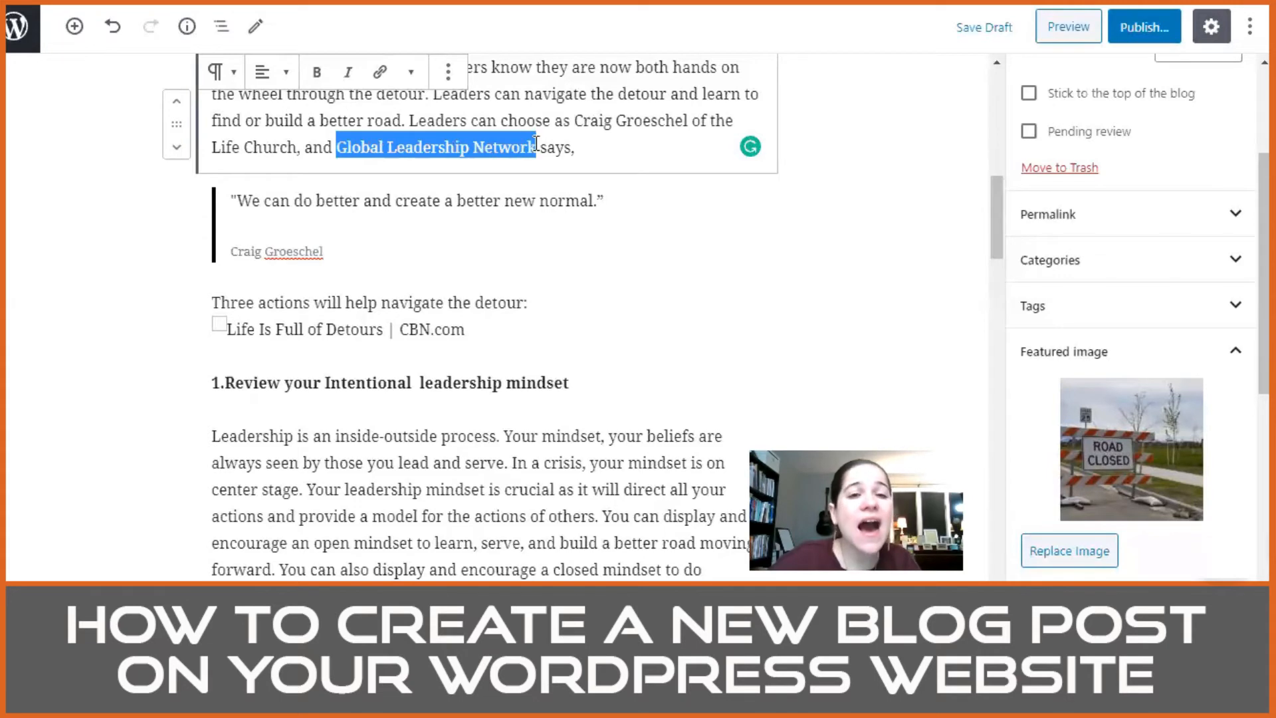
{"action": "left_click", "coordinate": [381, 73]}
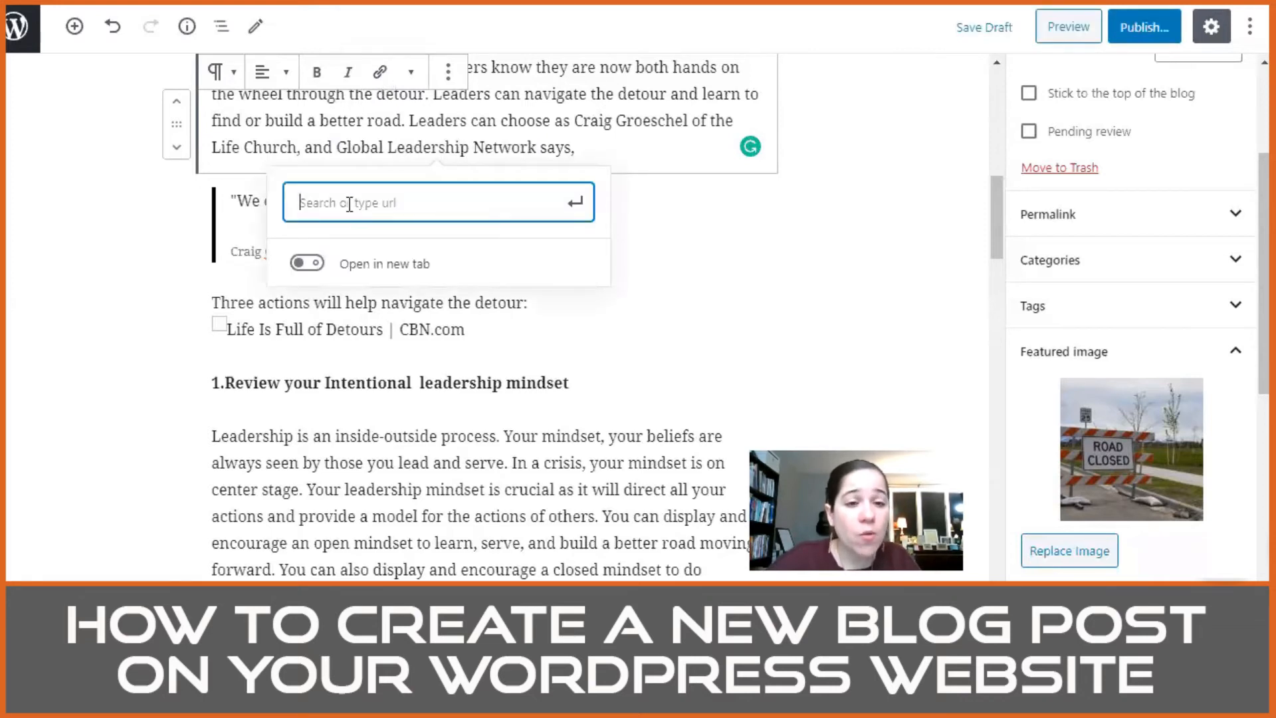
{"action": "type", "text": "https://globalleadership.org/"}
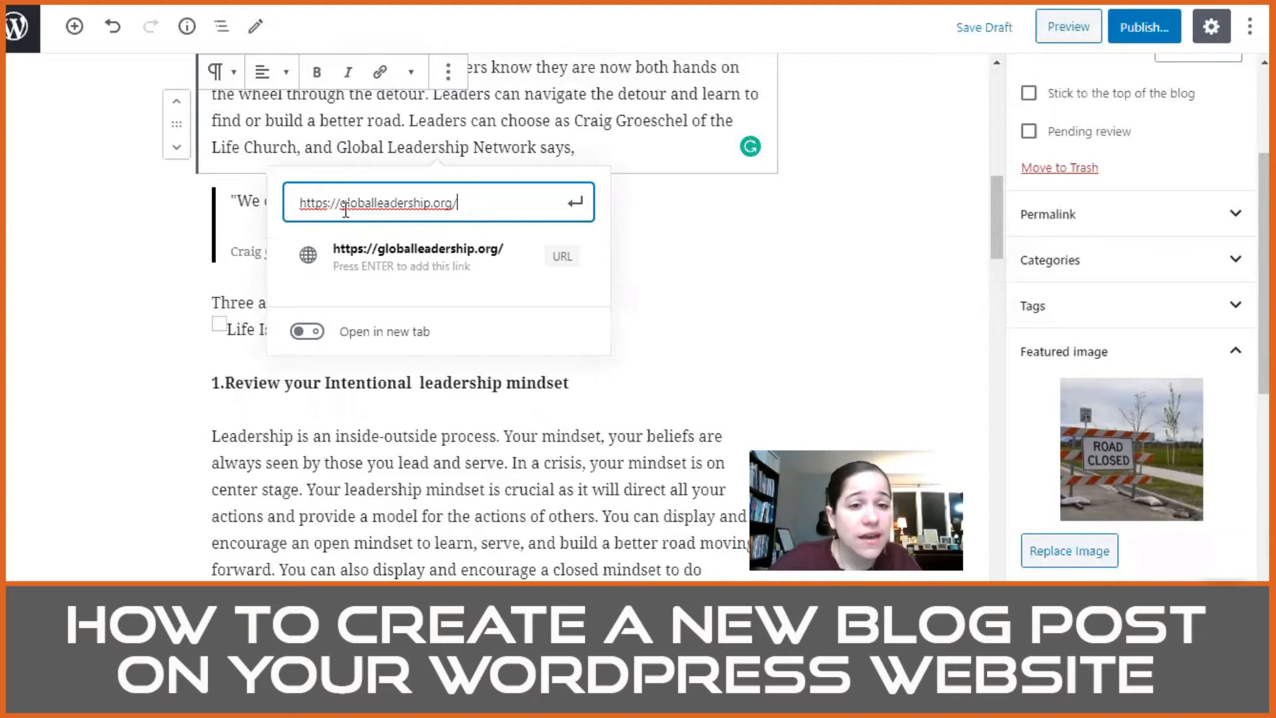
{"action": "left_click", "coordinate": [315, 338]}
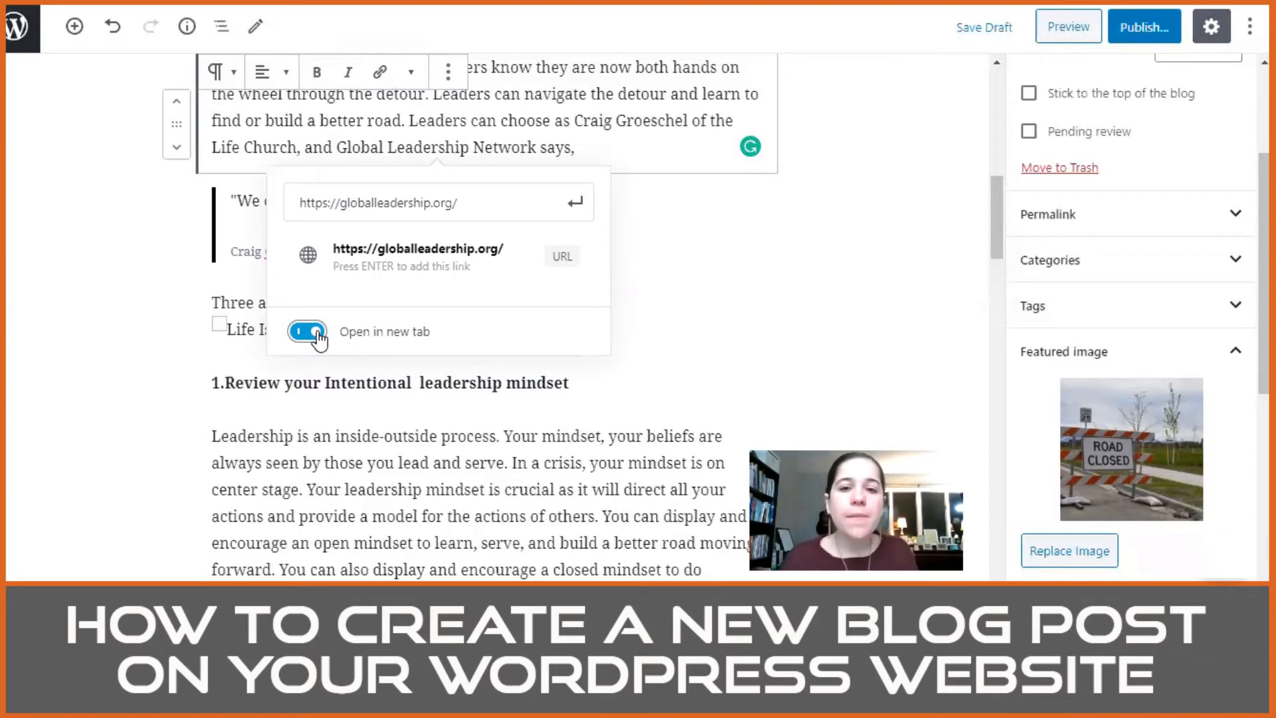
{"action": "left_click", "coordinate": [575, 205]}
{"action": "left_click", "coordinate": [661, 148]}
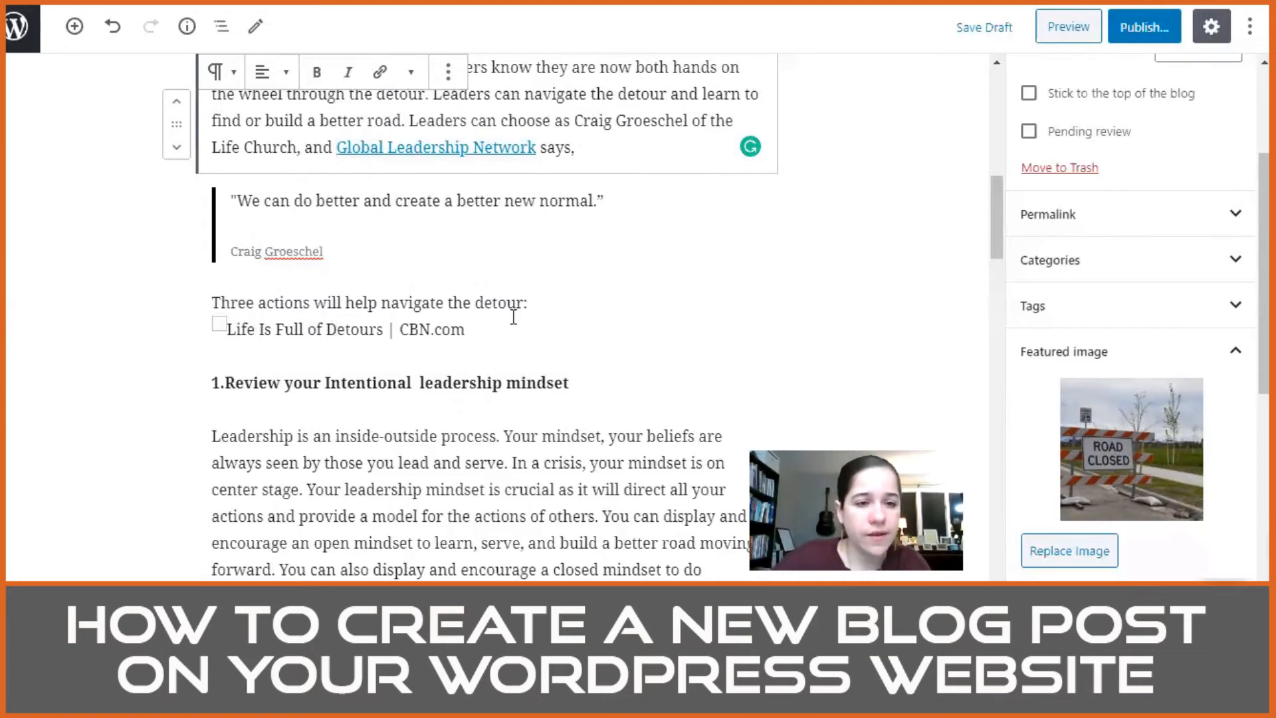
Step: Check the Word document for the picture under "Three actions will help navigate the detour:" and delete its "Life Is Full of Detours" placeholder from the post
{"action": "triple_click", "coordinate": [271, 305]}
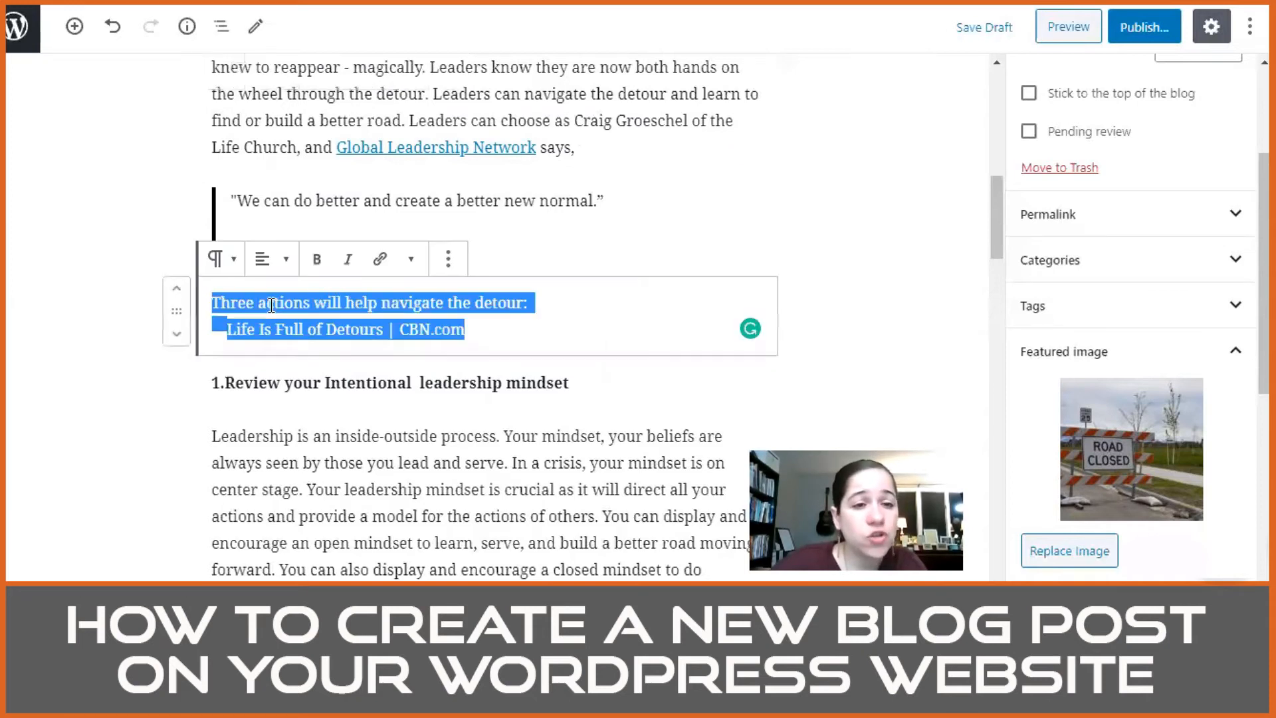
{"action": "left_click", "coordinate": [277, 305]}
{"action": "triple_click", "coordinate": [481, 329]}
{"action": "left_click", "coordinate": [482, 329]}
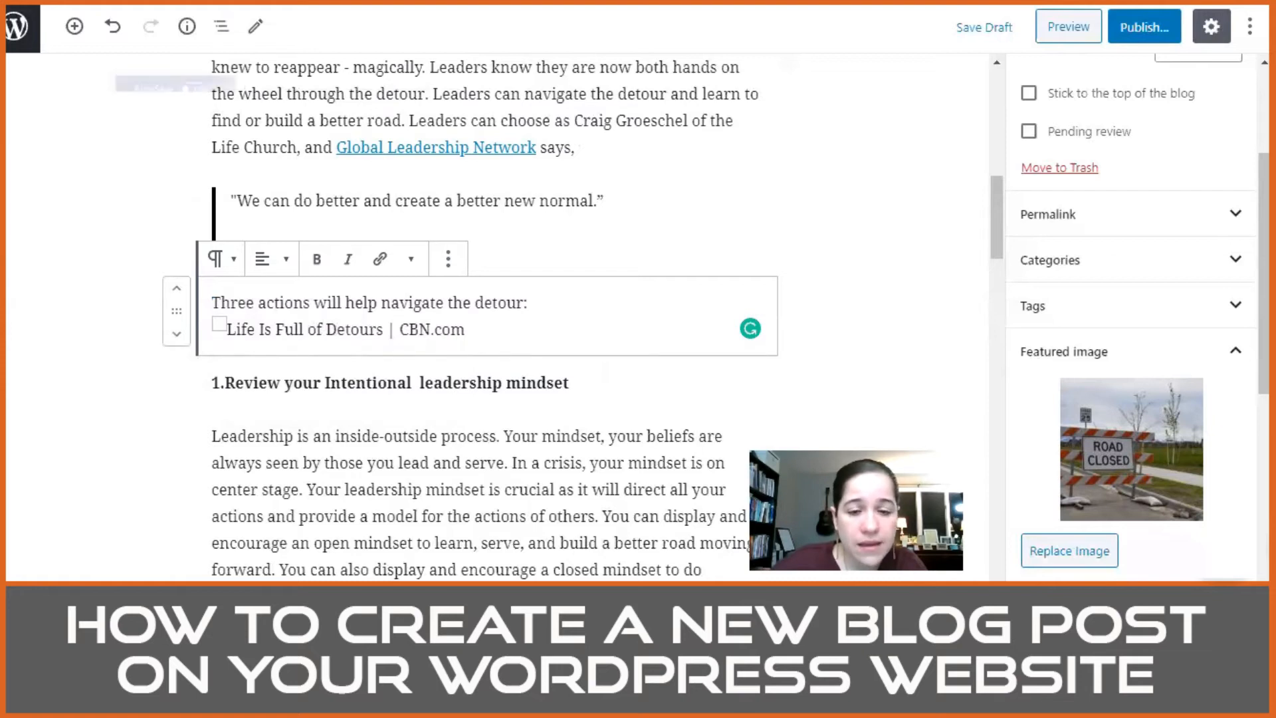
{"action": "left_click", "coordinate": [622, 622]}
{"action": "scroll", "coordinate": [604, 506], "scroll_direction": "down", "scroll_amount": 20}
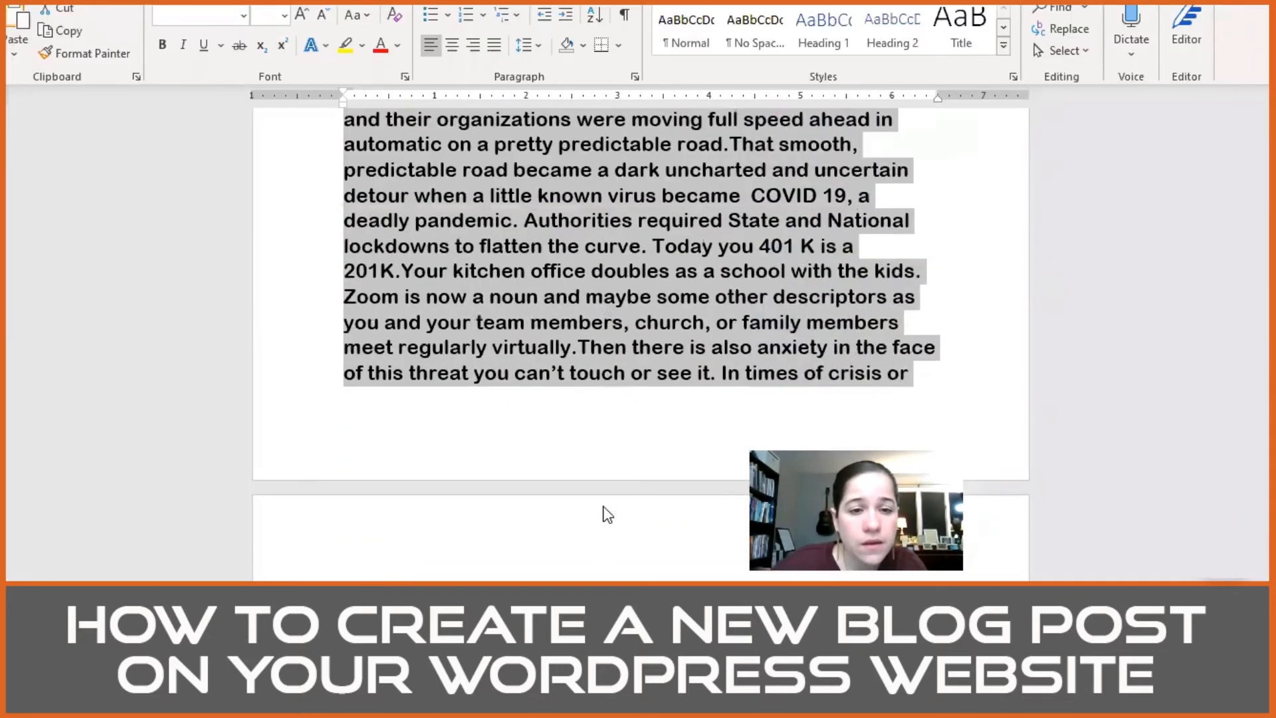
{"action": "scroll", "coordinate": [606, 513], "scroll_direction": "up", "scroll_amount": 3}
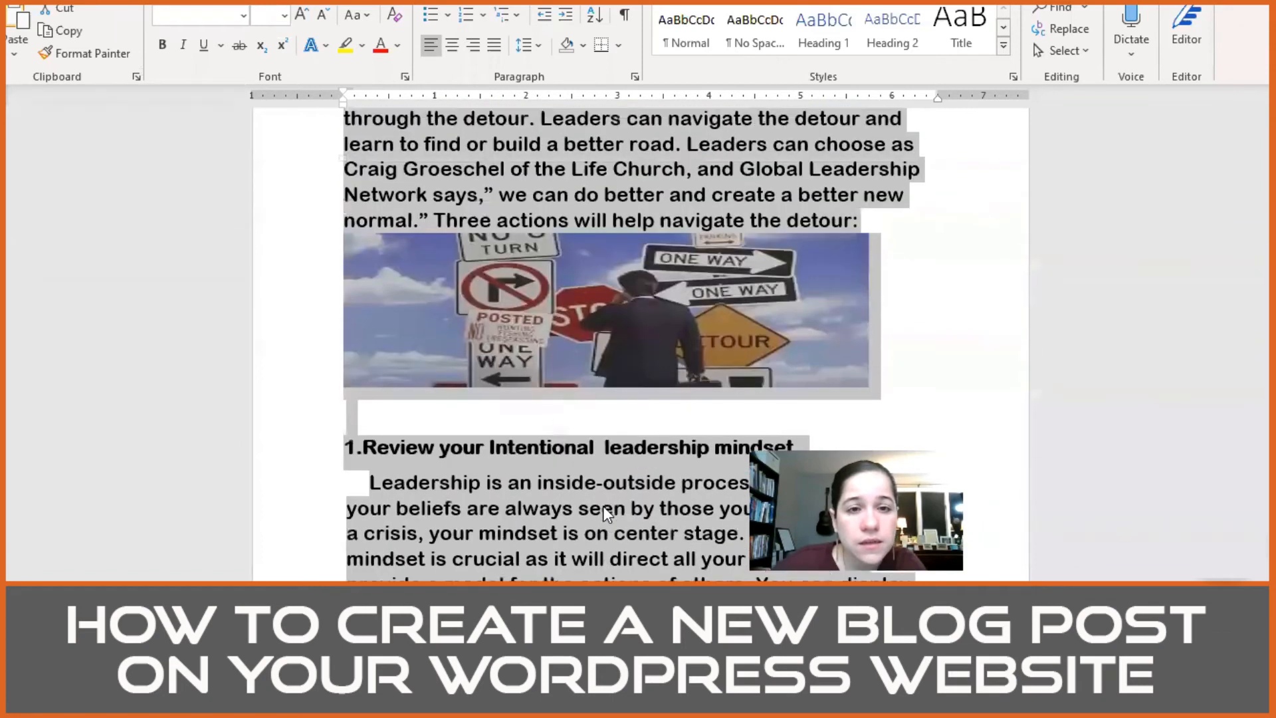
{"action": "left_click", "coordinate": [576, 220]}
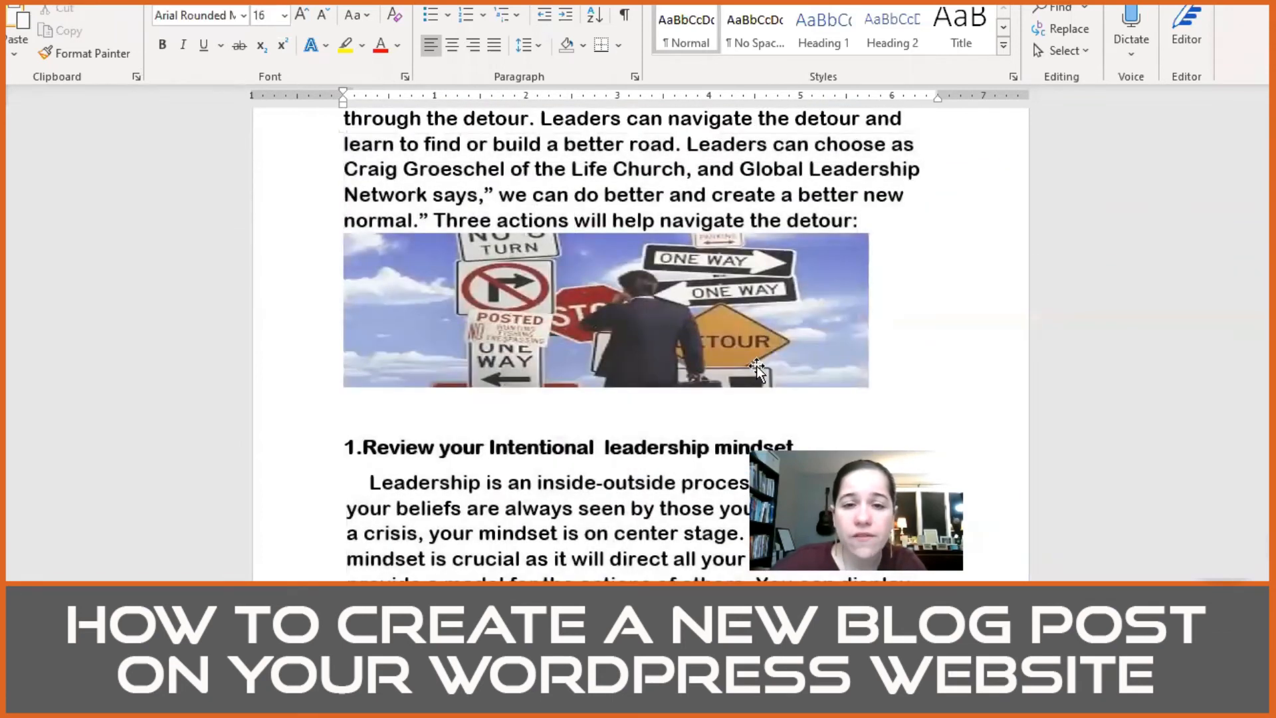
{"action": "mouse_move", "coordinate": [479, 704]}
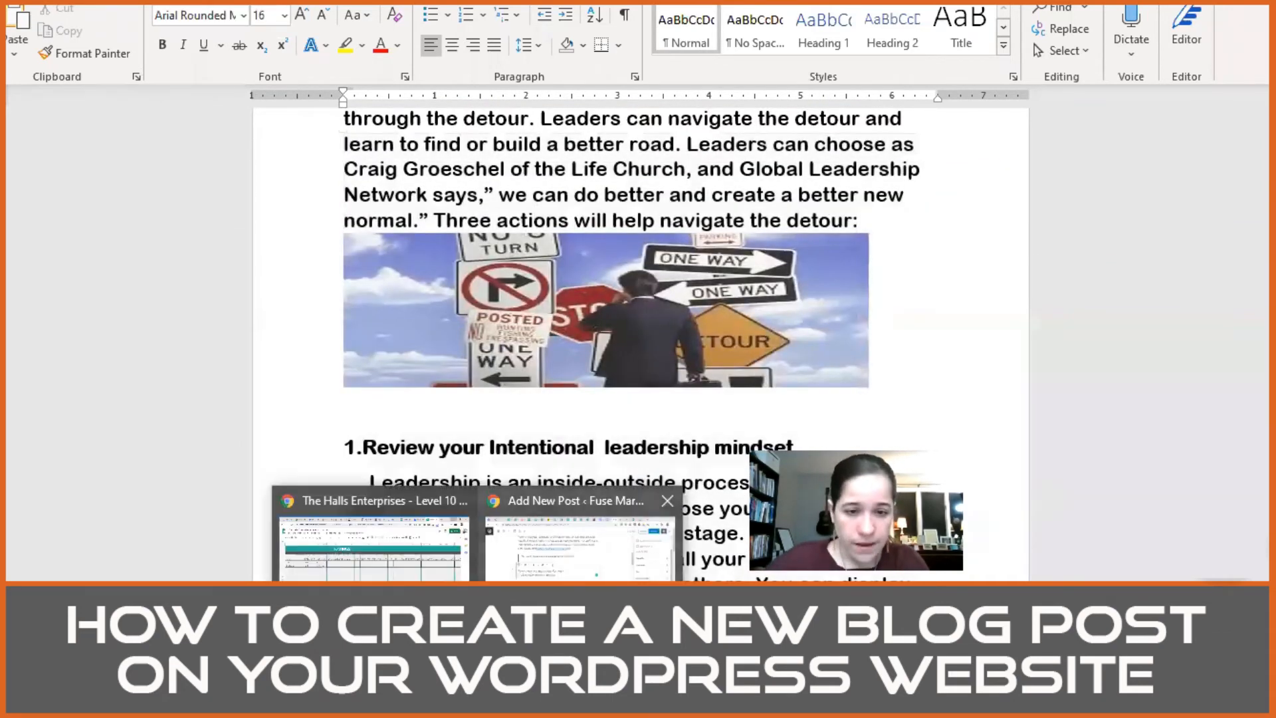
{"action": "left_click", "coordinate": [582, 532]}
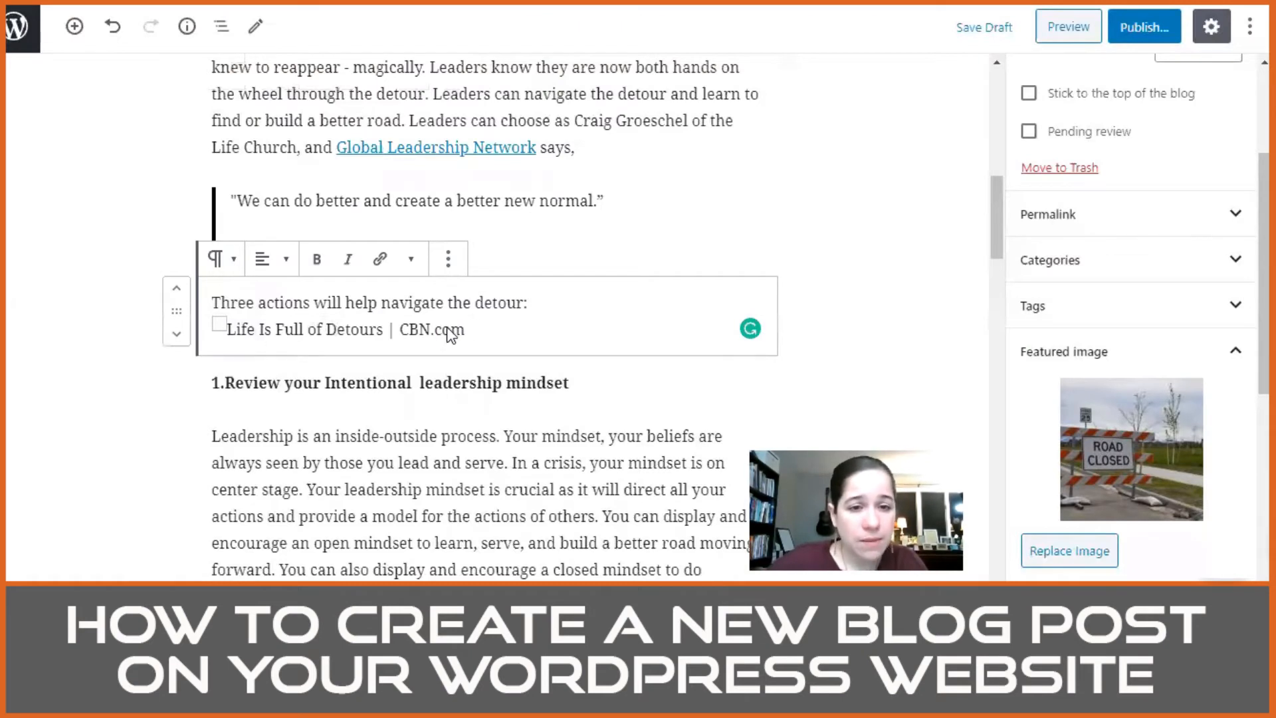
{"action": "triple_click", "coordinate": [286, 332]}
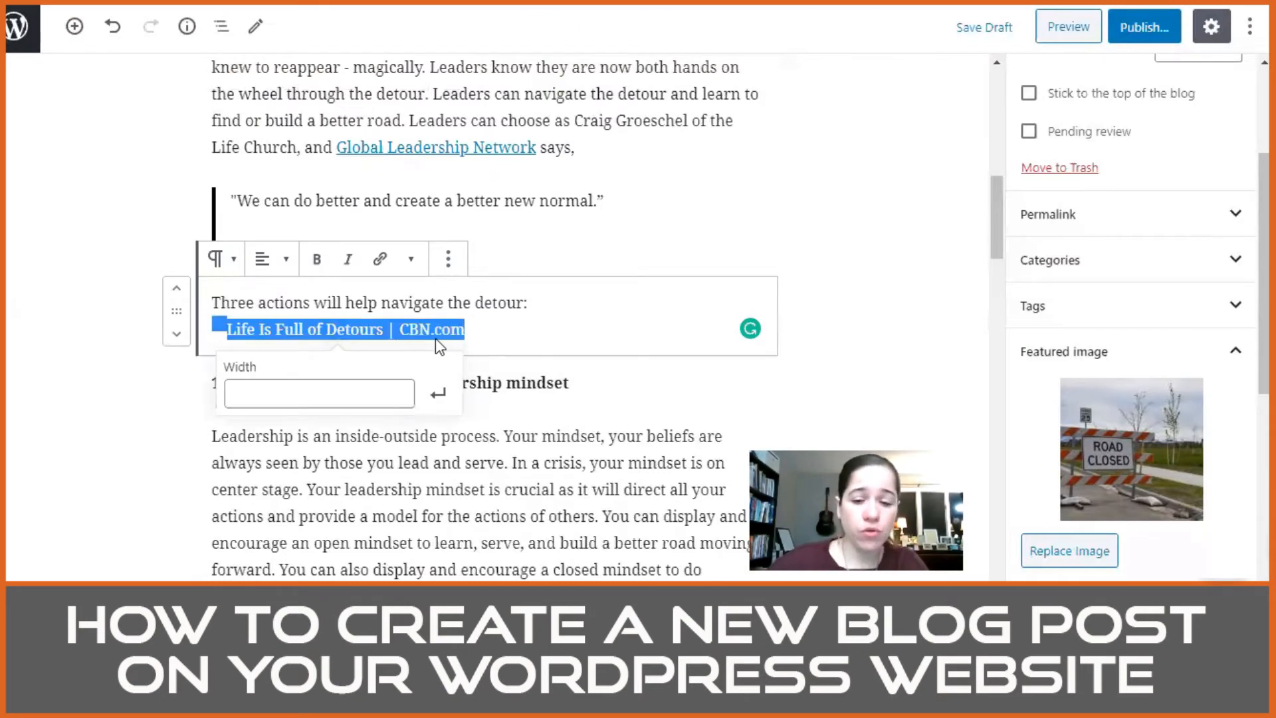
{"action": "key", "text": "BackSpace"}
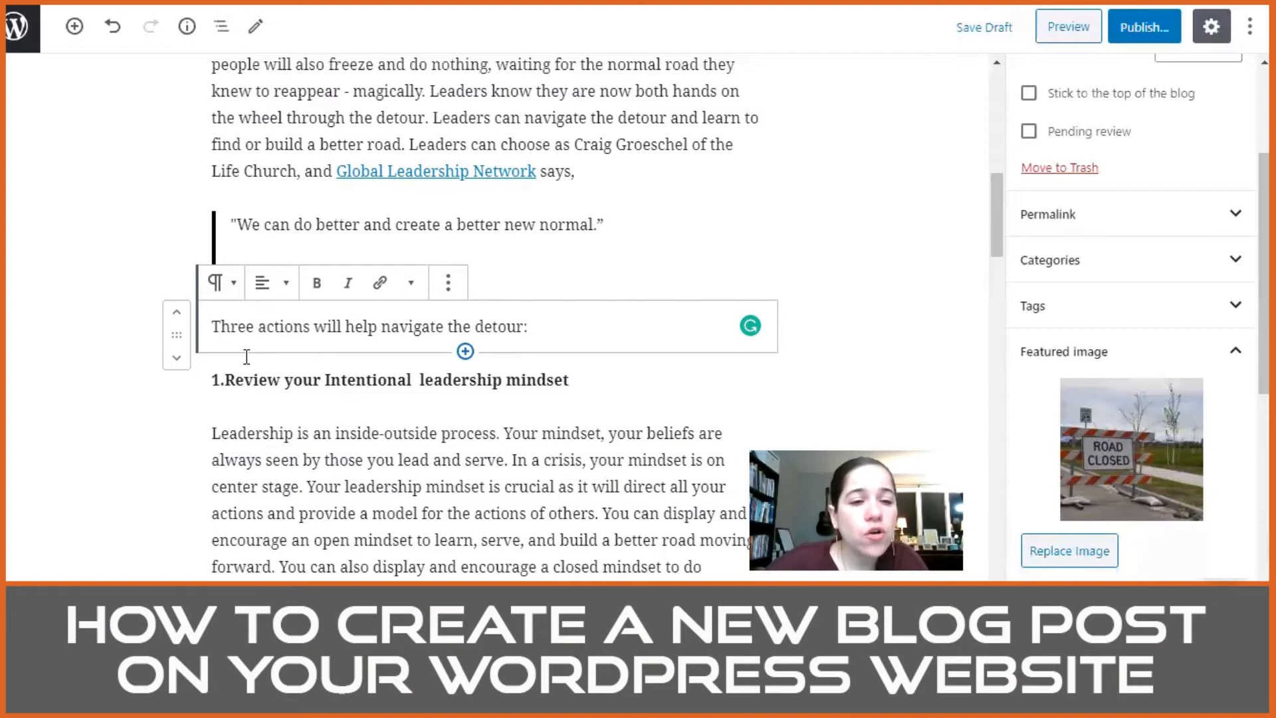
Step: Transform the "Three actions will help navigate the detour:" paragraph into an H2 heading
{"action": "triple_click", "coordinate": [358, 326]}
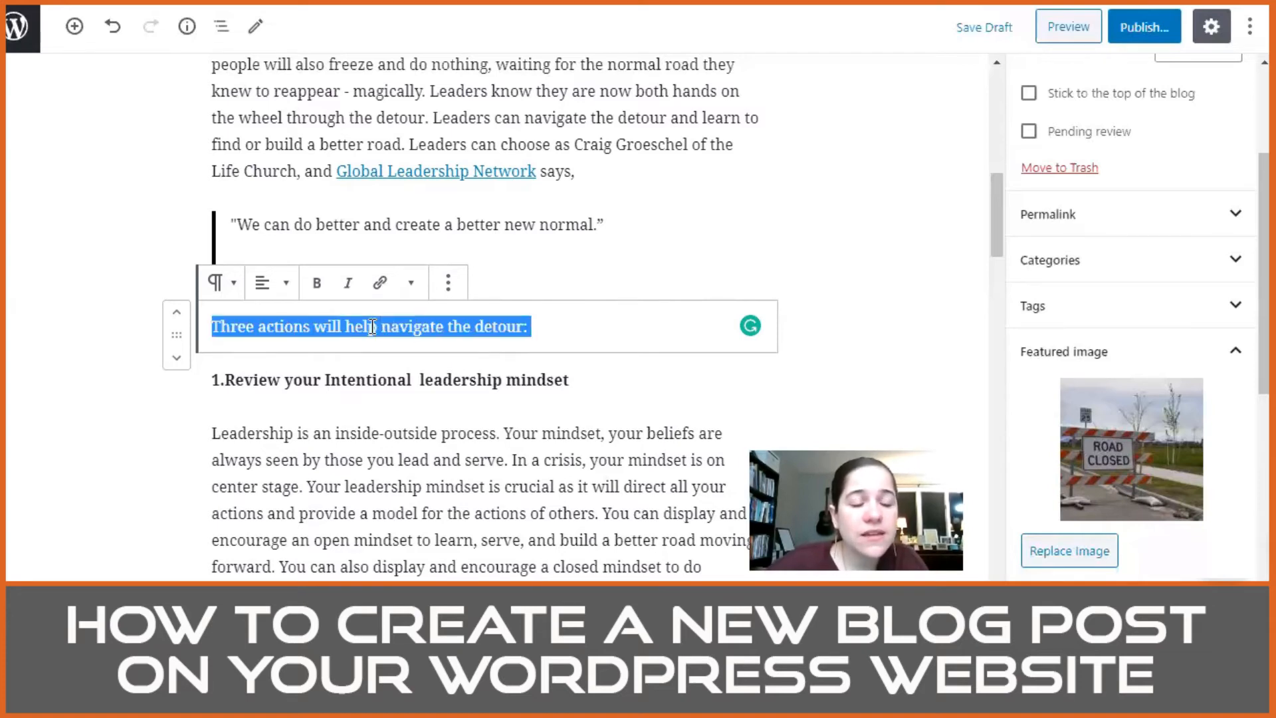
{"action": "left_click", "coordinate": [221, 288]}
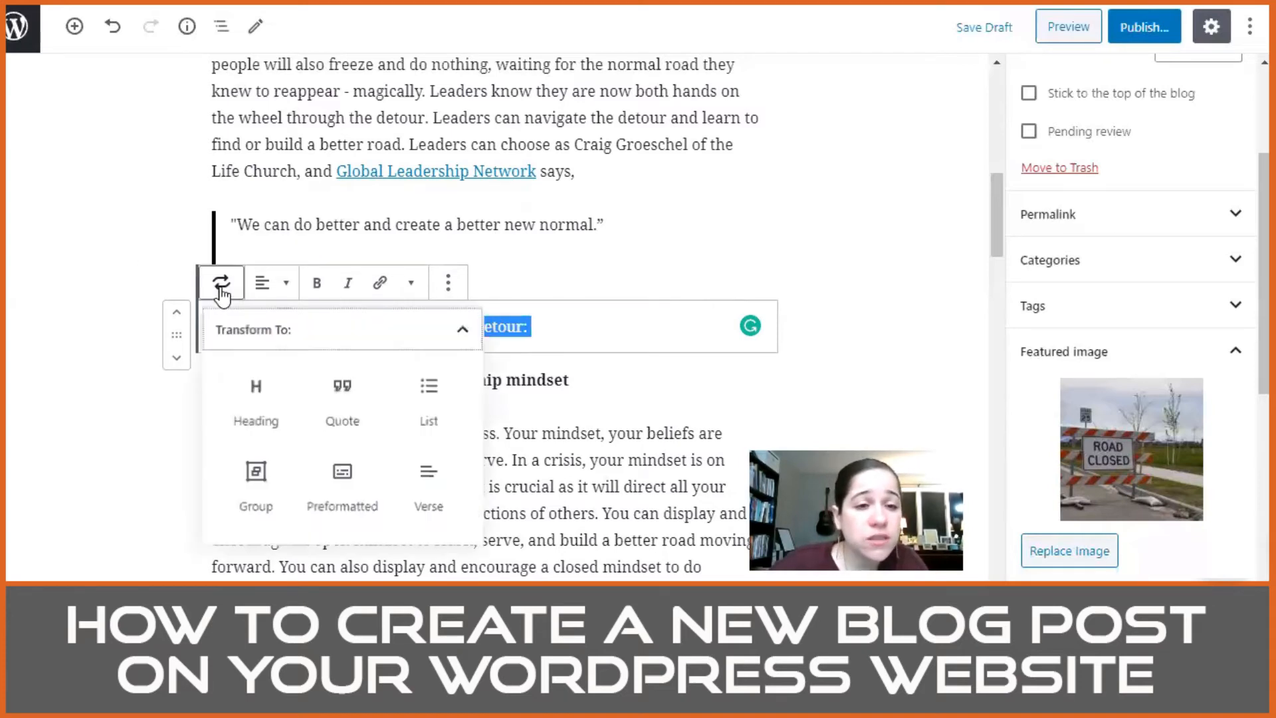
{"action": "left_click", "coordinate": [241, 382]}
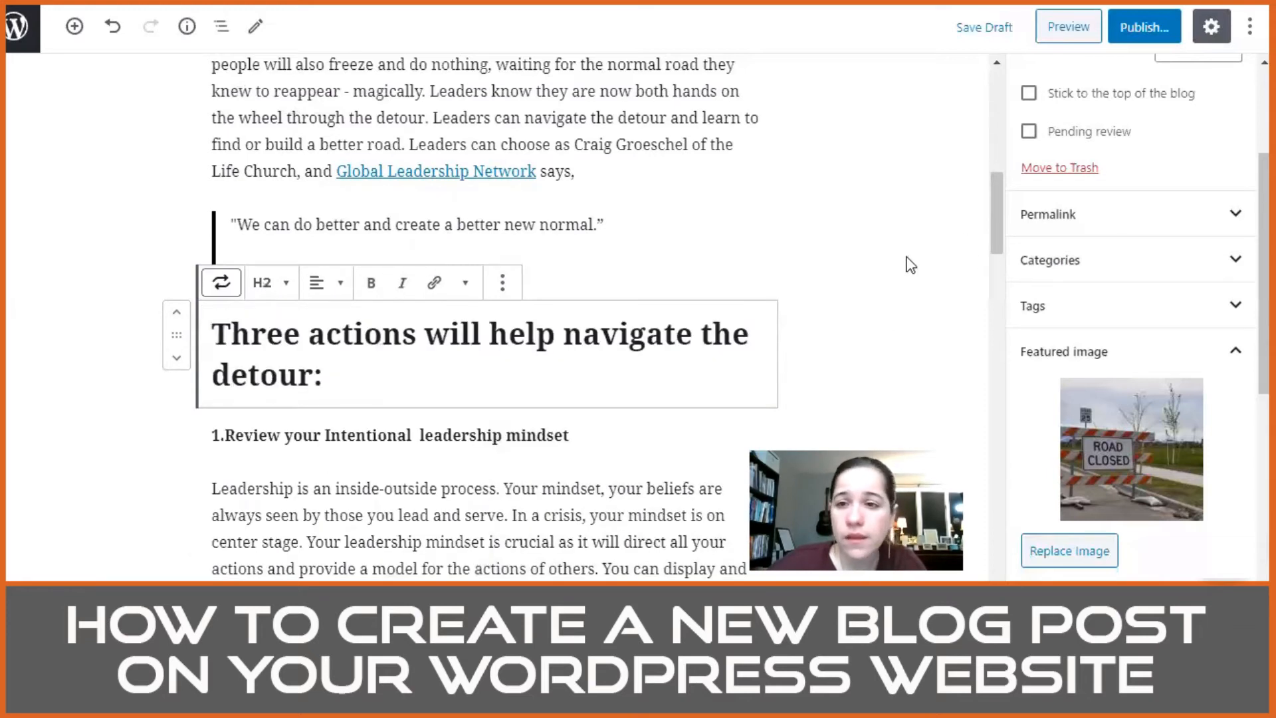
{"action": "left_click", "coordinate": [509, 336]}
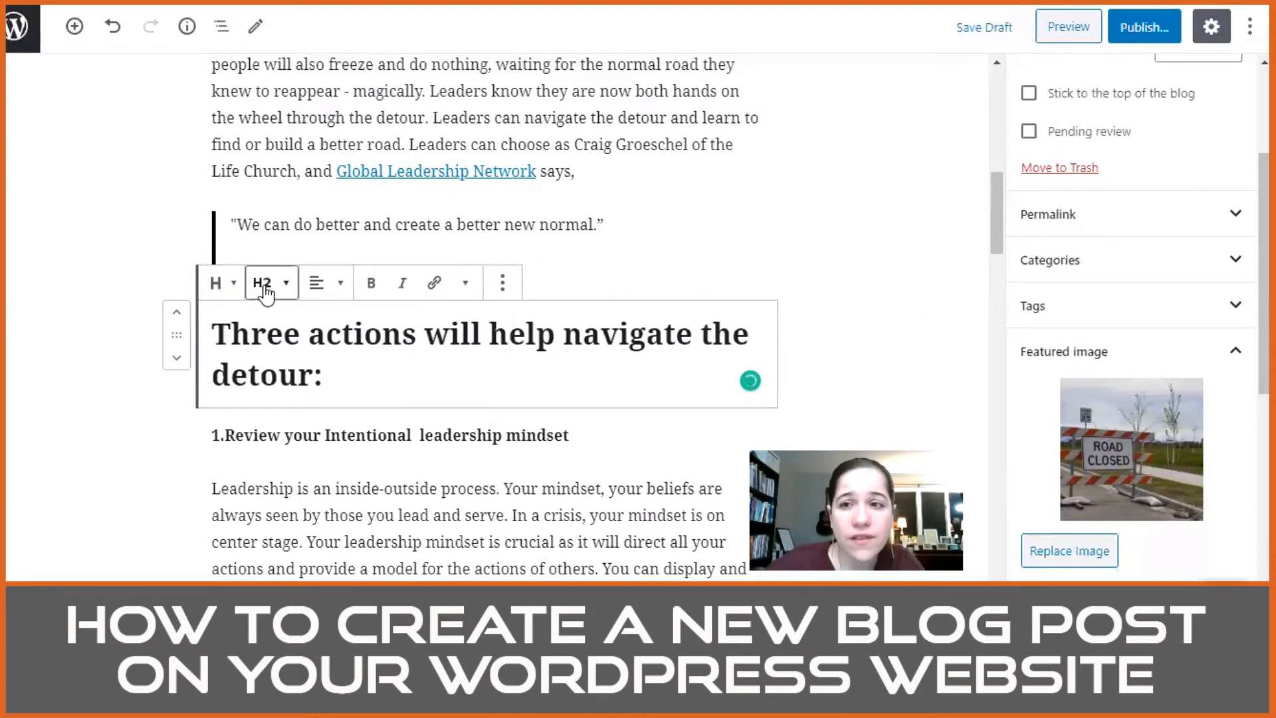
Step: Try levels H1 and H4 on the "Three actions will help navigate the detour:" heading and return it to H2
{"action": "scroll", "coordinate": [1170, 252], "scroll_direction": "up", "scroll_amount": 3}
{"action": "left_click", "coordinate": [1122, 78]}
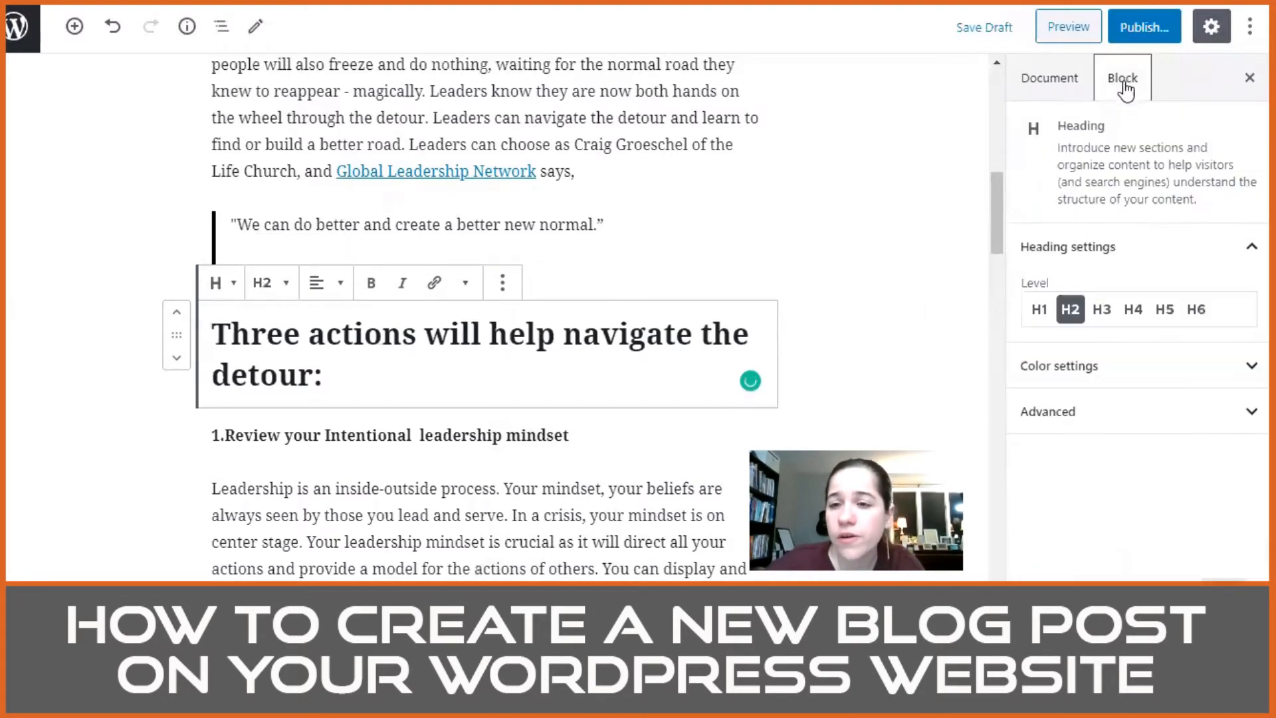
{"action": "left_click", "coordinate": [1039, 310]}
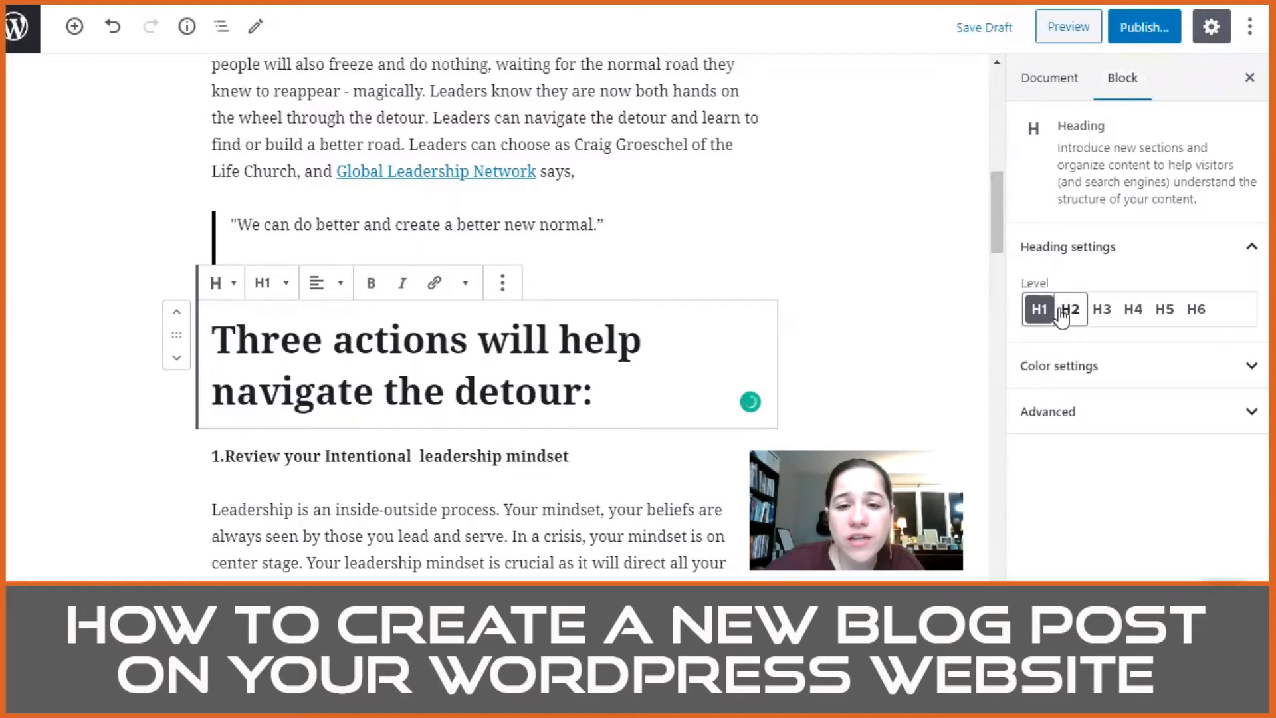
{"action": "left_click", "coordinate": [1068, 311]}
{"action": "left_click", "coordinate": [1131, 311]}
{"action": "left_click", "coordinate": [1039, 310]}
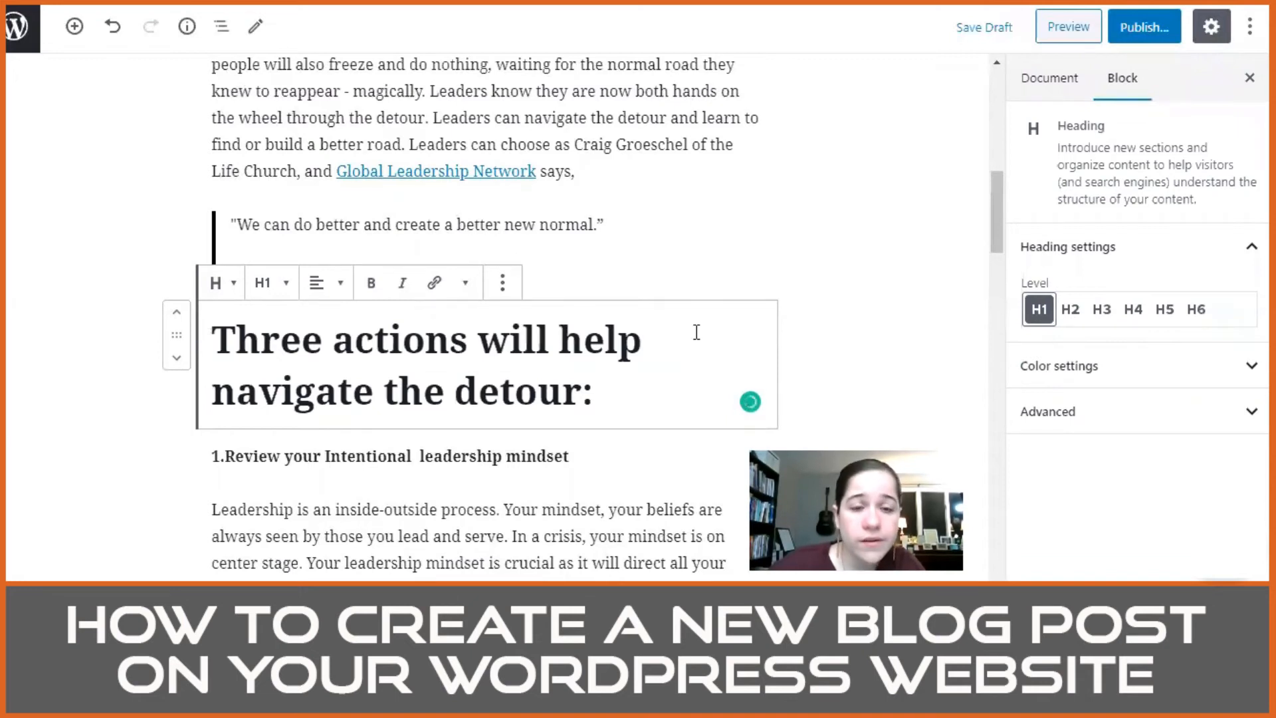
{"action": "scroll", "coordinate": [697, 333], "scroll_direction": "down", "scroll_amount": 3}
{"action": "left_click", "coordinate": [1070, 309]}
Step: Transform the "1.Review your Intentional leadership mindset" paragraph into an H1 heading and add a space after "1."
{"action": "left_click", "coordinate": [321, 245]}
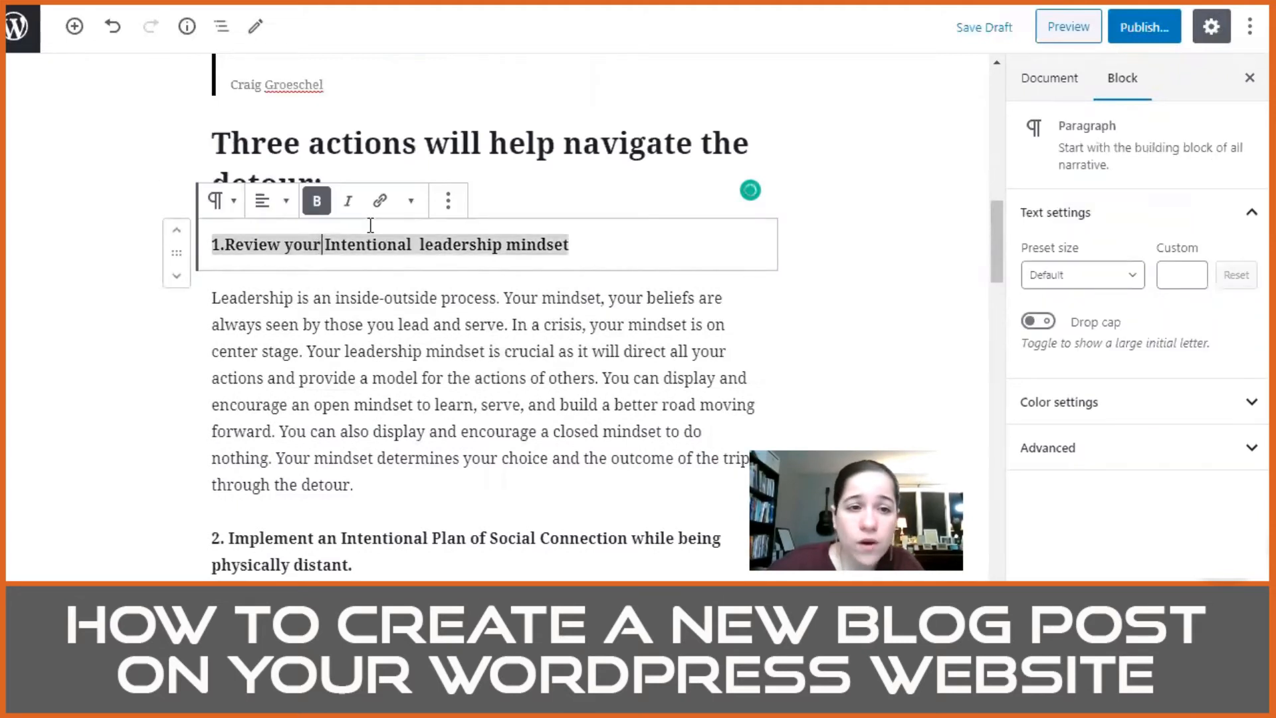
{"action": "left_click", "coordinate": [219, 200]}
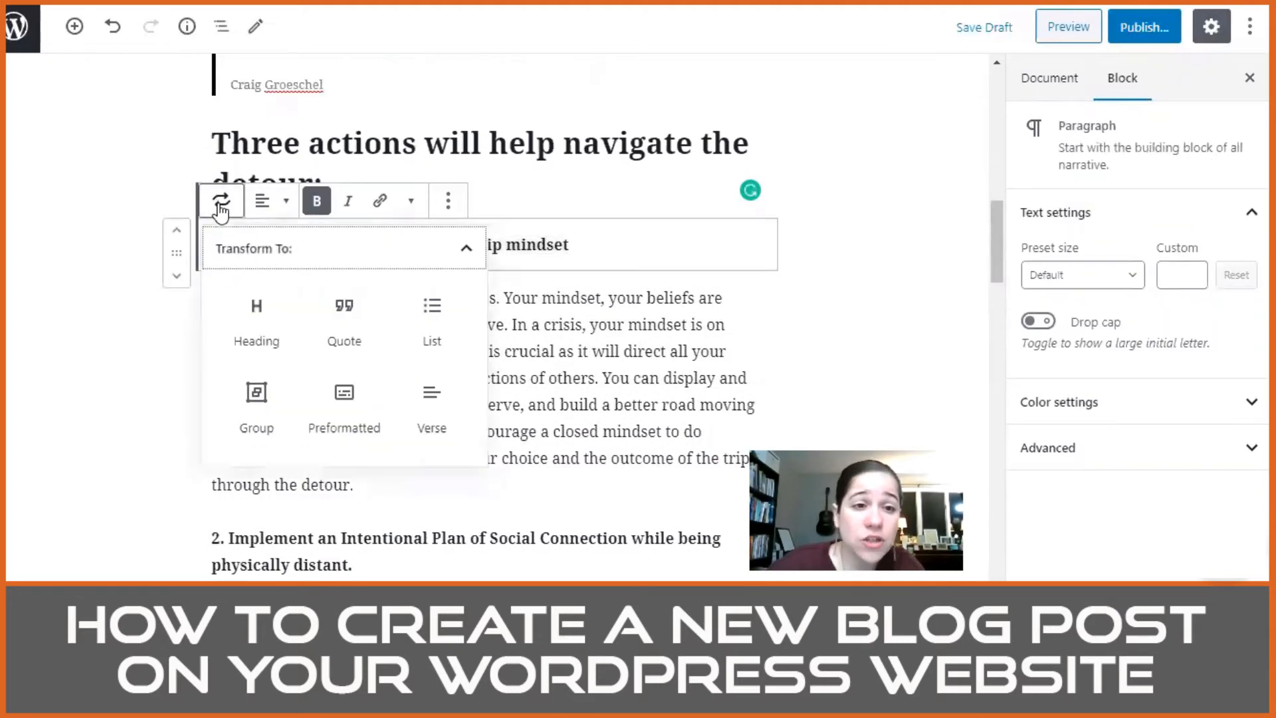
{"action": "left_click", "coordinate": [261, 309]}
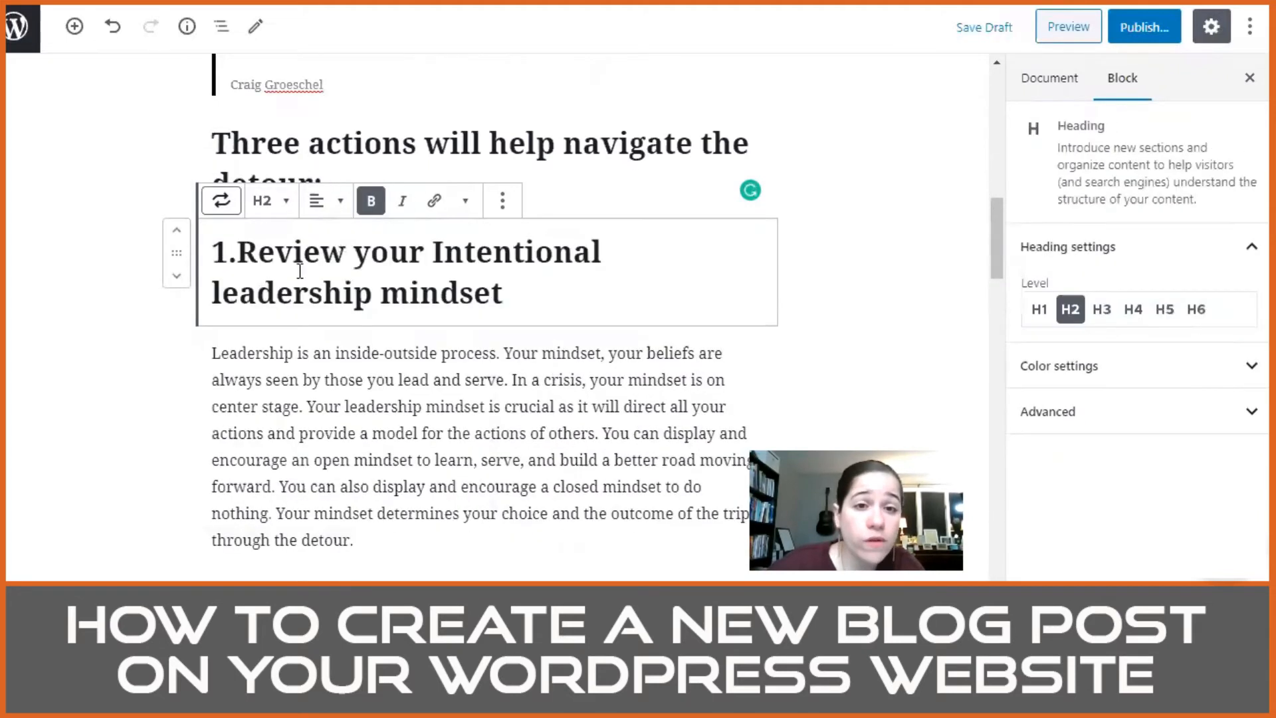
{"action": "left_click", "coordinate": [1048, 314]}
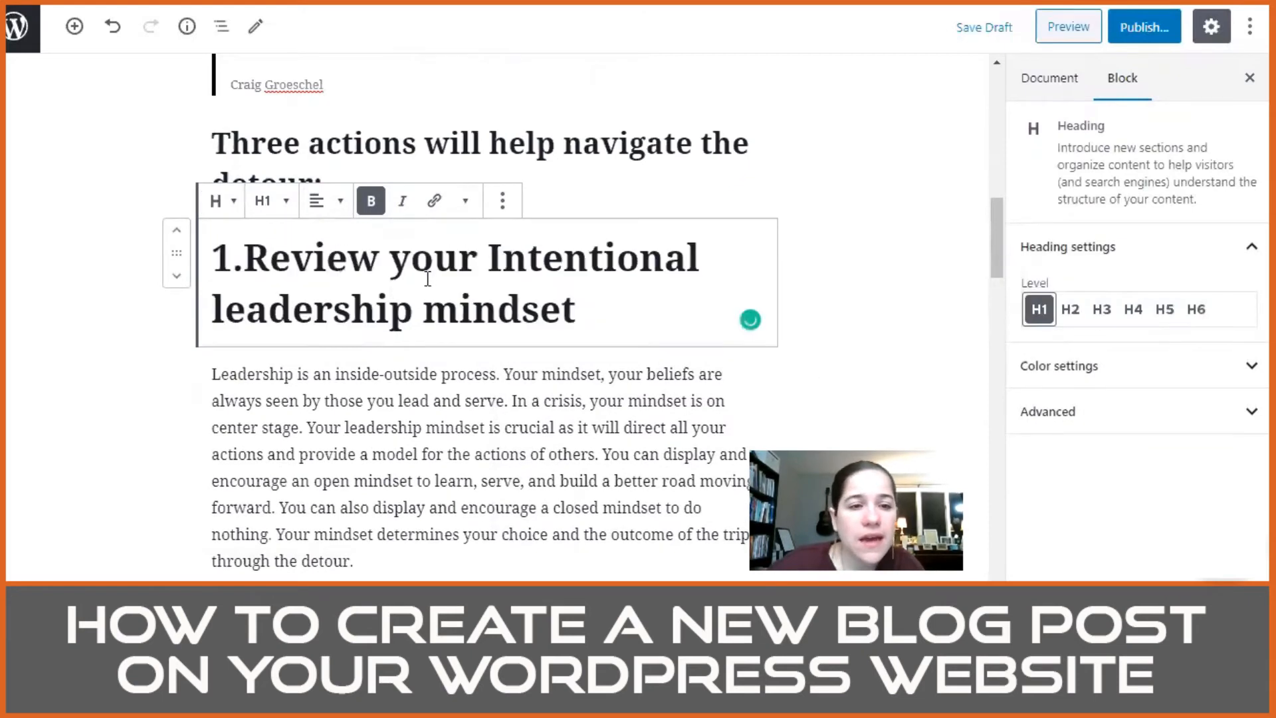
{"action": "triple_click", "coordinate": [245, 267]}
{"action": "left_click", "coordinate": [243, 265]}
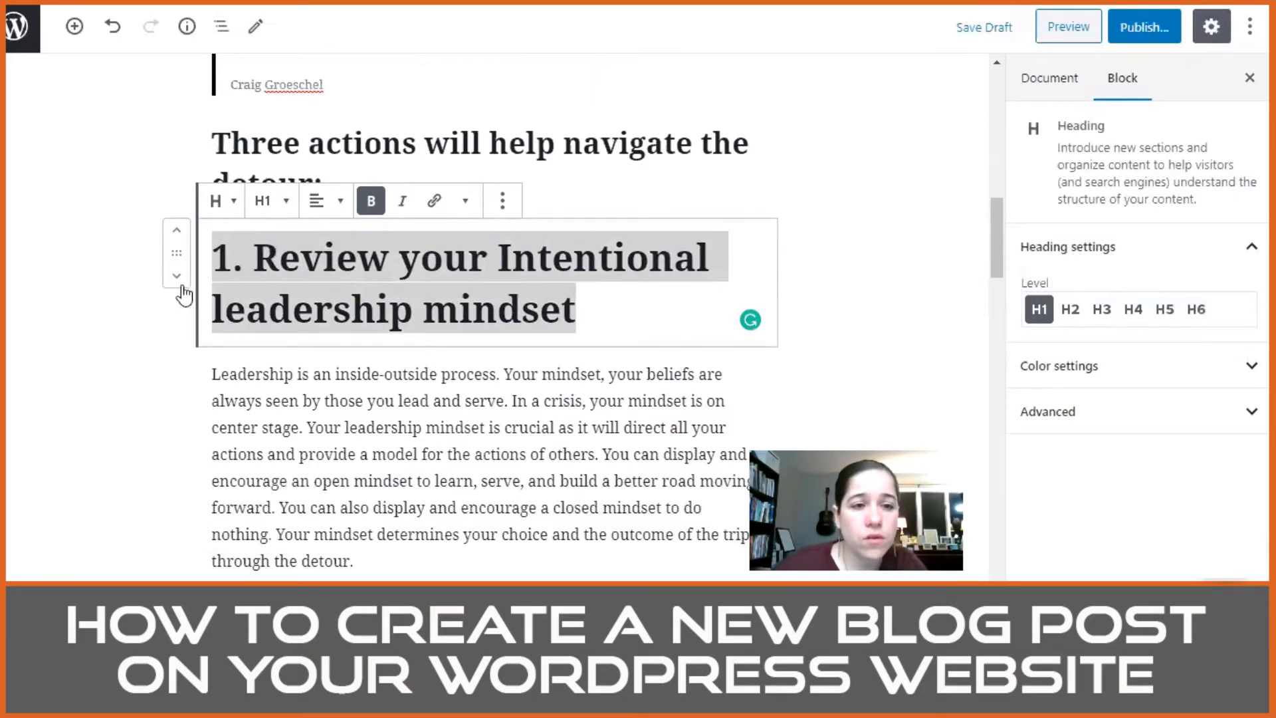
Step: Capitalize the first numbered heading so it reads "1. Review Your Intentional Leadership Mindset"
{"action": "left_click", "coordinate": [418, 297]}
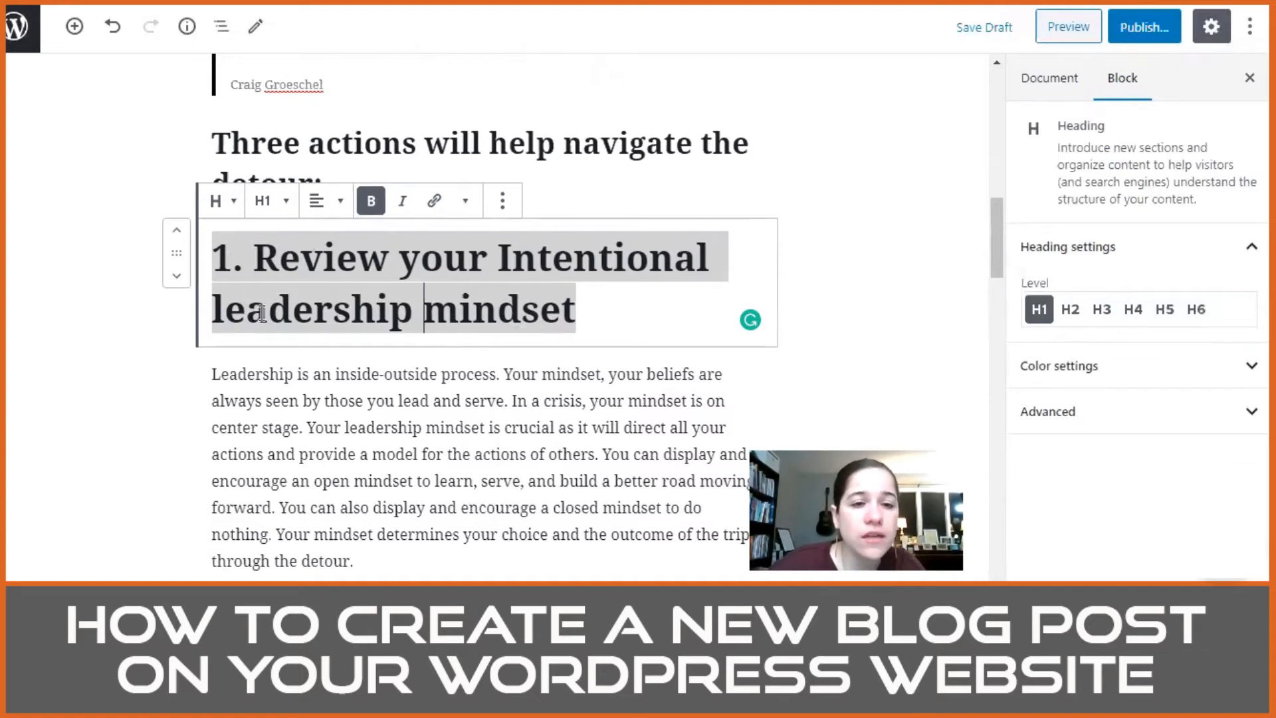
{"action": "left_click", "coordinate": [230, 314]}
{"action": "key", "text": "BackSpace"}
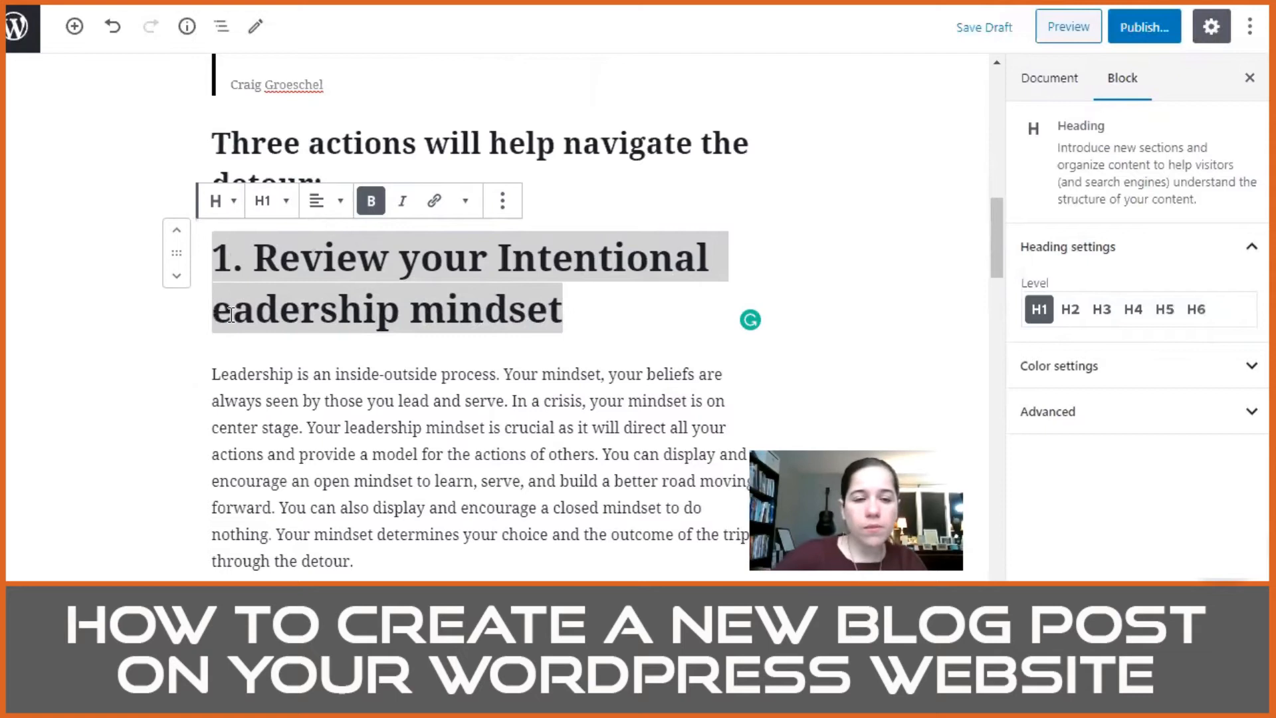
{"action": "type", "text": "L"}
{"action": "left_click", "coordinate": [458, 307]}
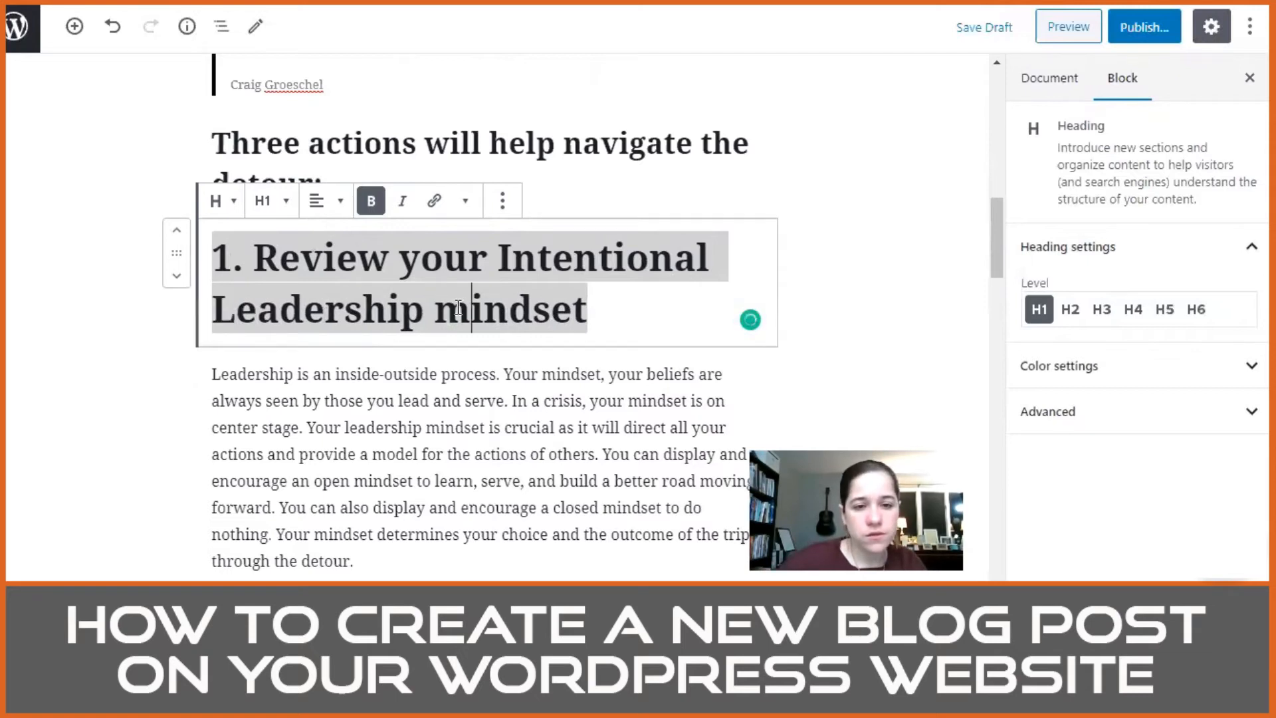
{"action": "key", "text": "BackSpace"}
{"action": "type", "text": "M"}
{"action": "left_click", "coordinate": [426, 261]}
{"action": "key", "text": "BackSpace"}
{"action": "type", "text": "Y"}
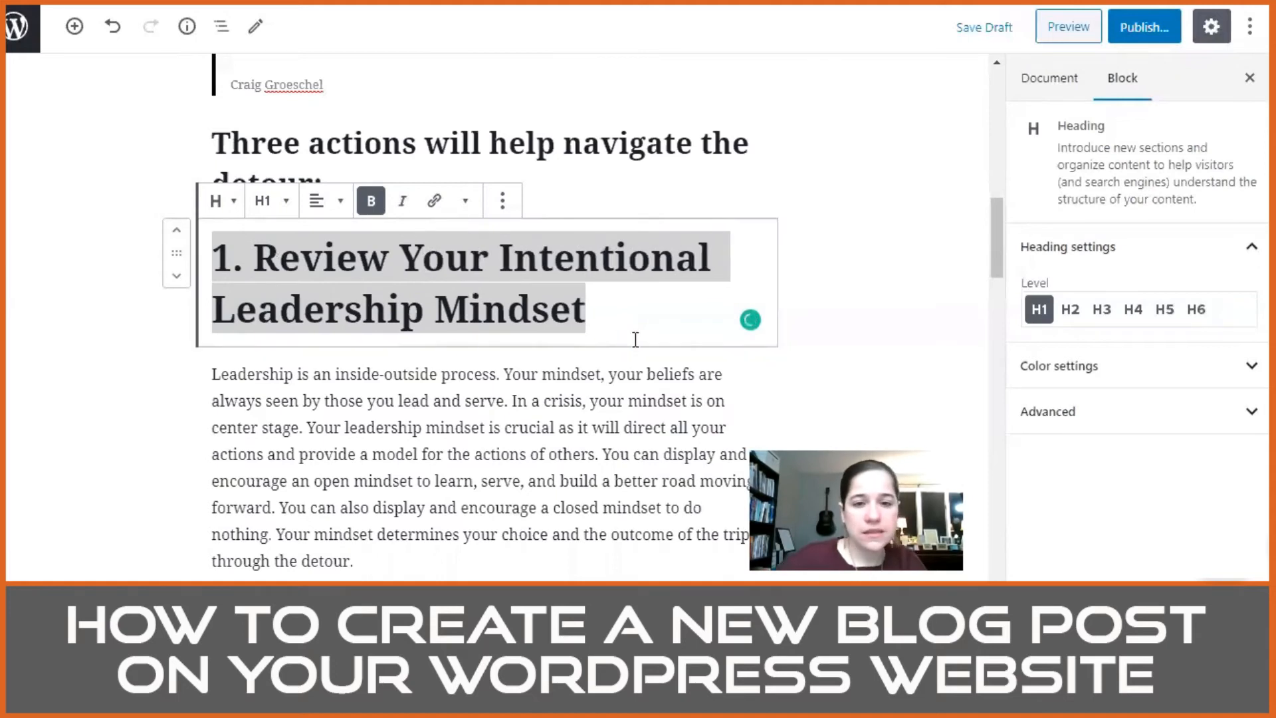
{"action": "left_click", "coordinate": [681, 370]}
{"action": "scroll", "coordinate": [585, 376], "scroll_direction": "down", "scroll_amount": 2}
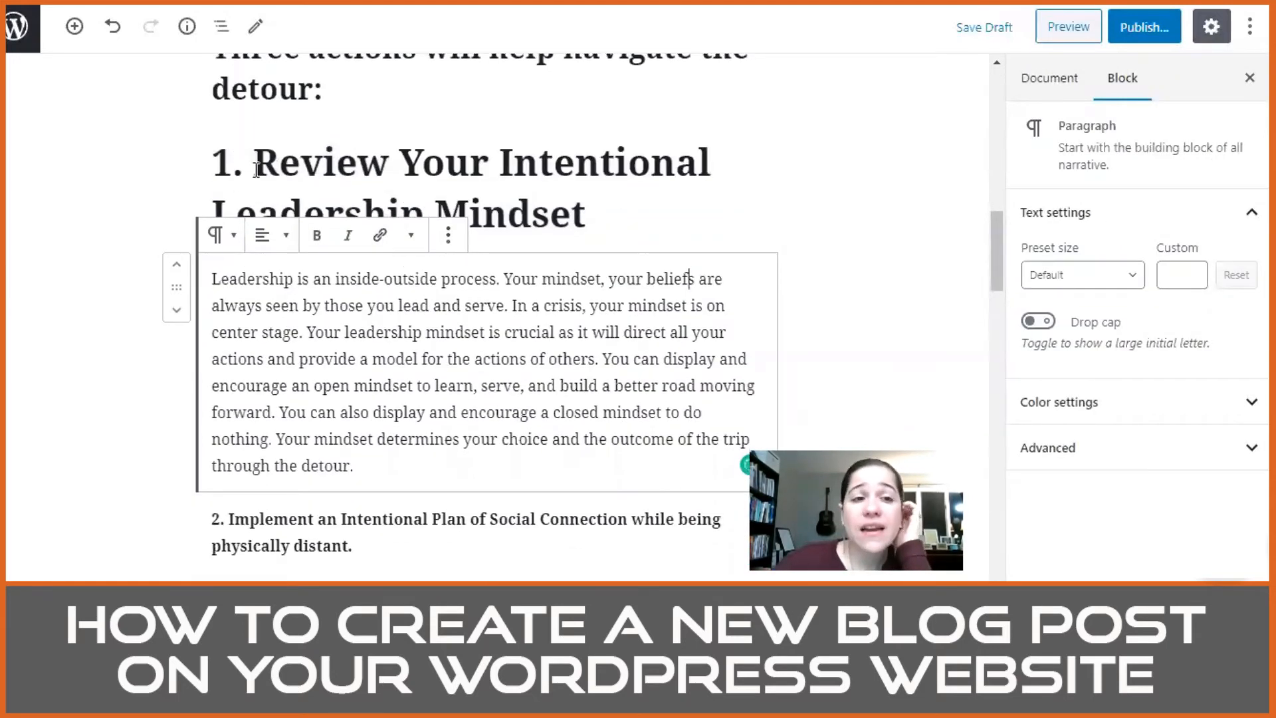
Step: Remove the number "1." from the "Review Your Intentional Leadership Mindset" heading
{"action": "left_click_drag", "start_coordinate": [256, 164], "coordinate": [221, 164]}
{"action": "key", "text": "BackSpace"}
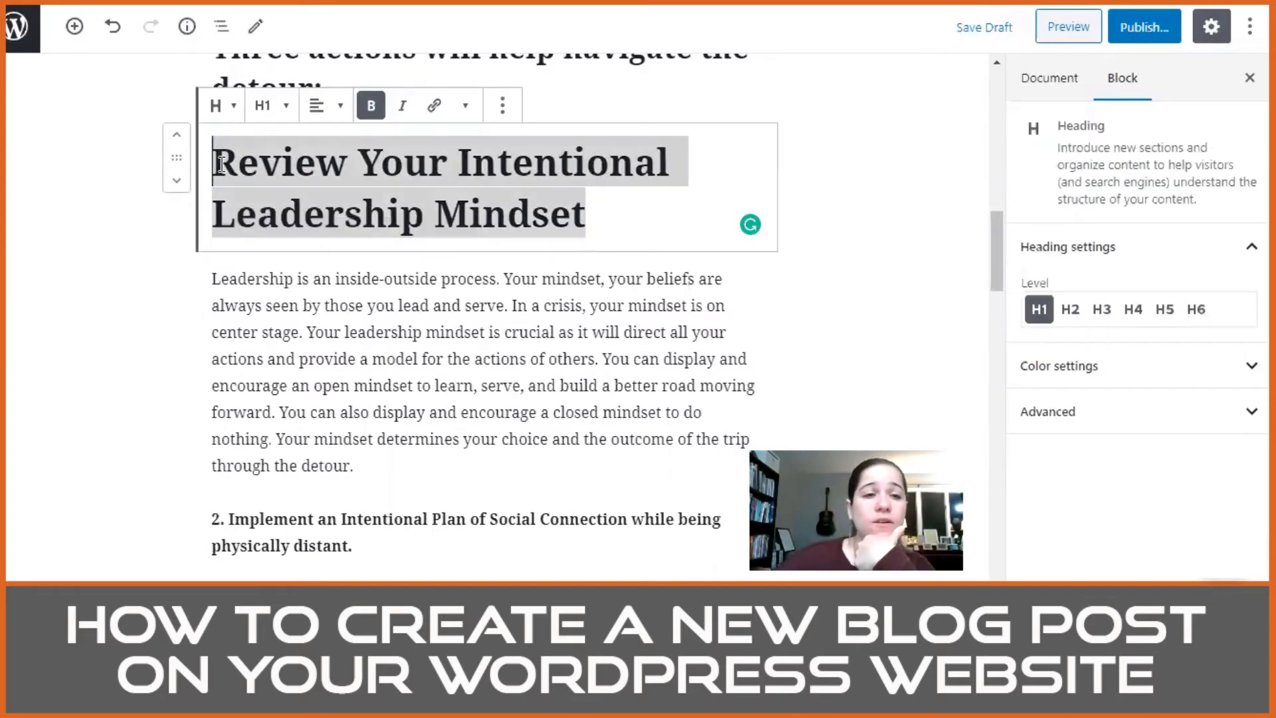
{"action": "left_click", "coordinate": [294, 278]}
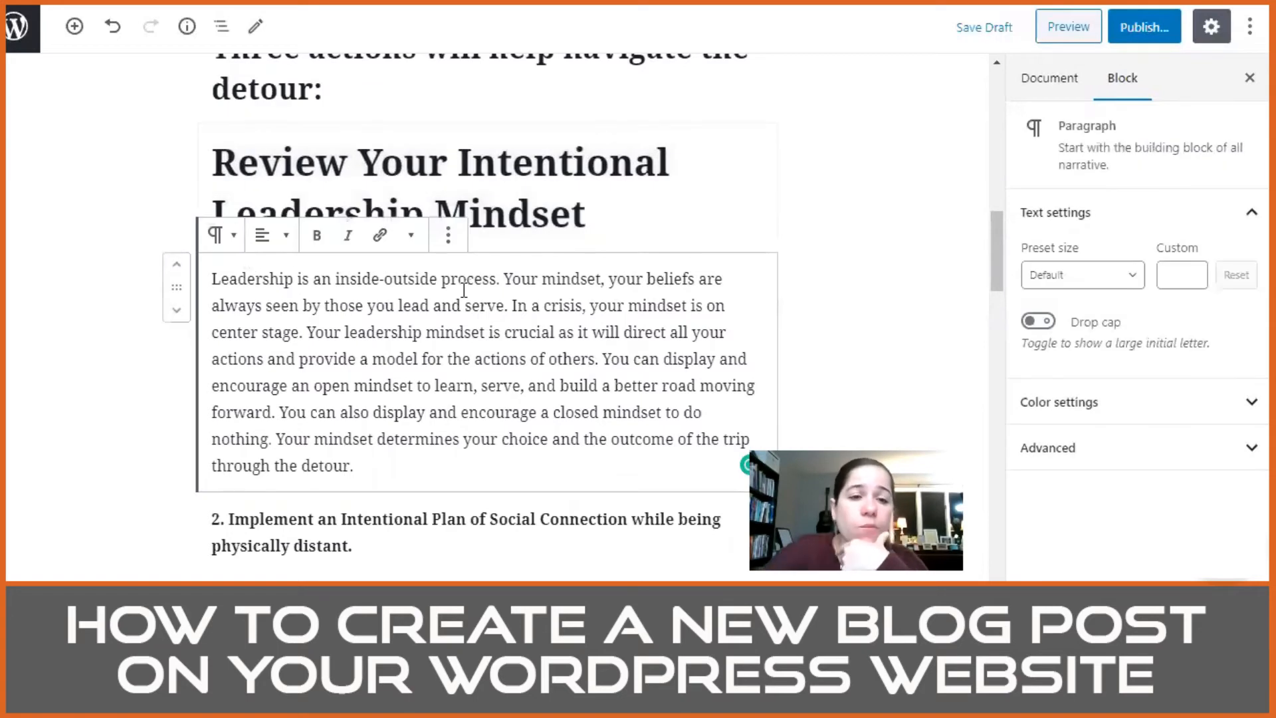
Step: Remove "2." from the "Implement an Intentional Plan of Social Connection" paragraph and transform it into an H1 heading
{"action": "scroll", "coordinate": [474, 305], "scroll_direction": "down", "scroll_amount": 2}
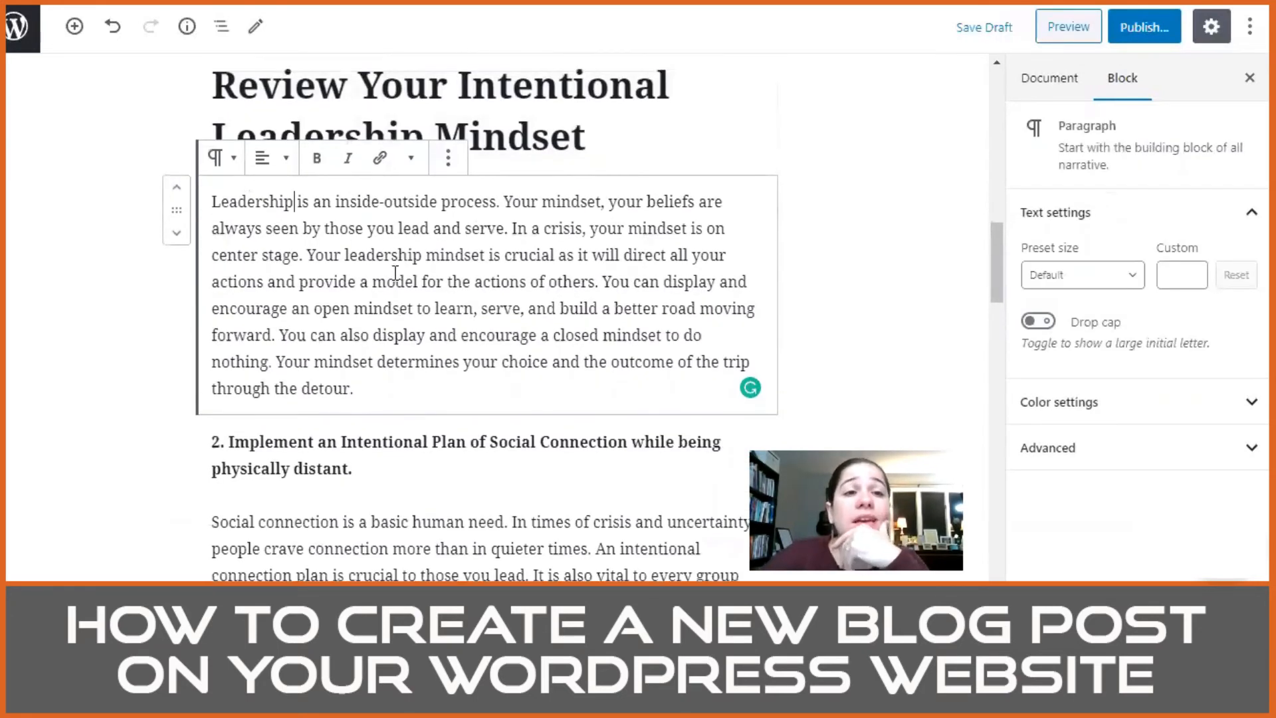
{"action": "scroll", "coordinate": [465, 126], "scroll_direction": "up", "scroll_amount": 3}
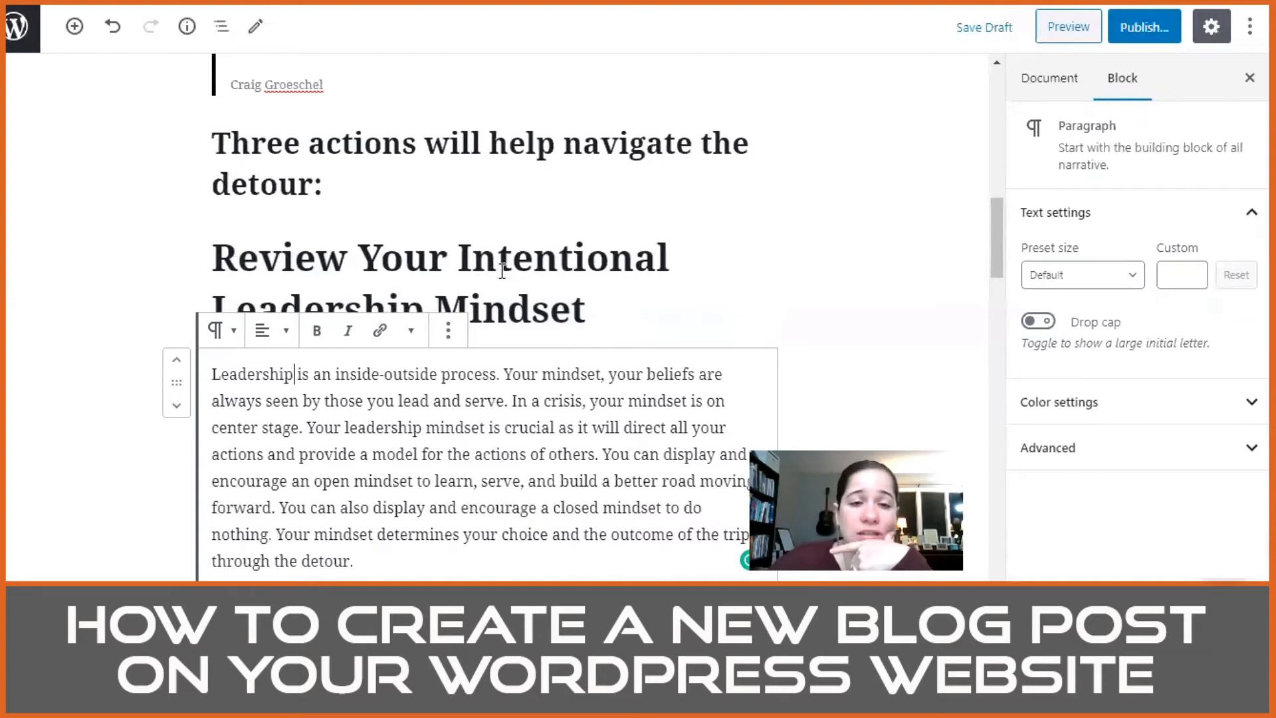
{"action": "scroll", "coordinate": [460, 368], "scroll_direction": "down", "scroll_amount": 2}
{"action": "scroll", "coordinate": [460, 368], "scroll_direction": "down", "scroll_amount": 1}
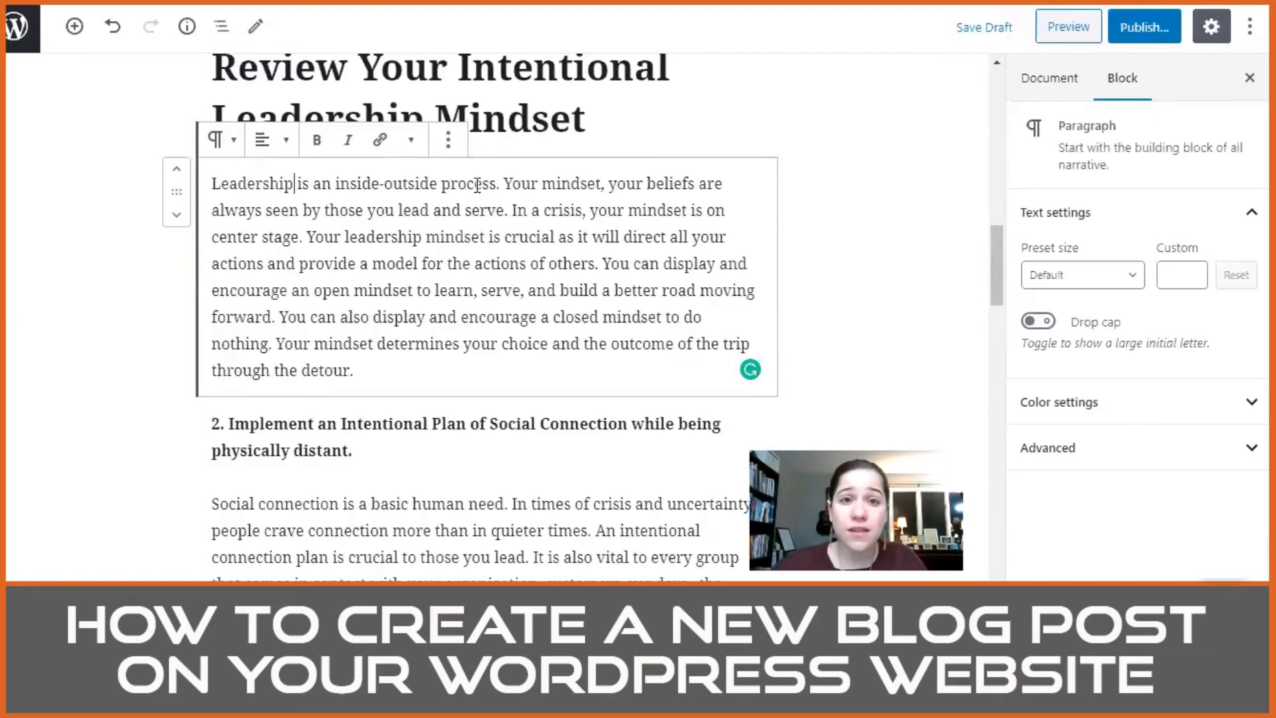
{"action": "scroll", "coordinate": [478, 197], "scroll_direction": "down", "scroll_amount": 3}
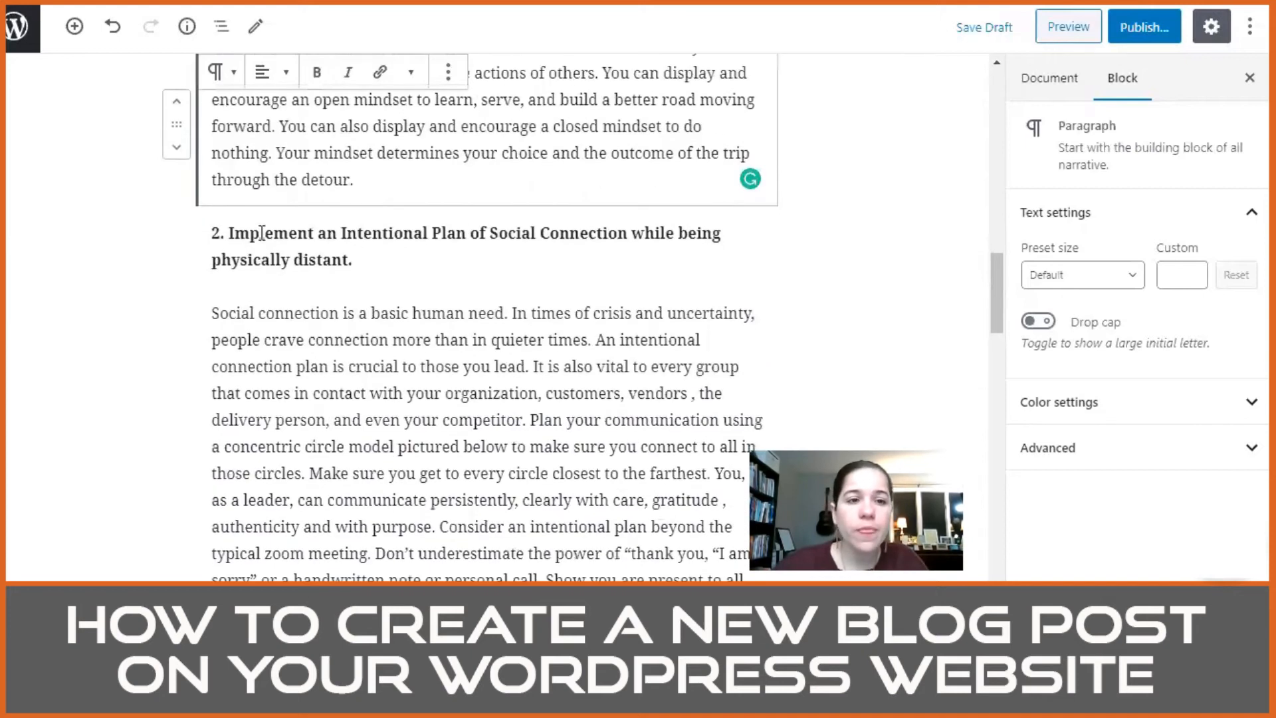
{"action": "triple_click", "coordinate": [226, 233]}
{"action": "key", "text": "BackSpace"}
{"action": "key", "text": "BackSpace"}
{"action": "key", "text": "BackSpace"}
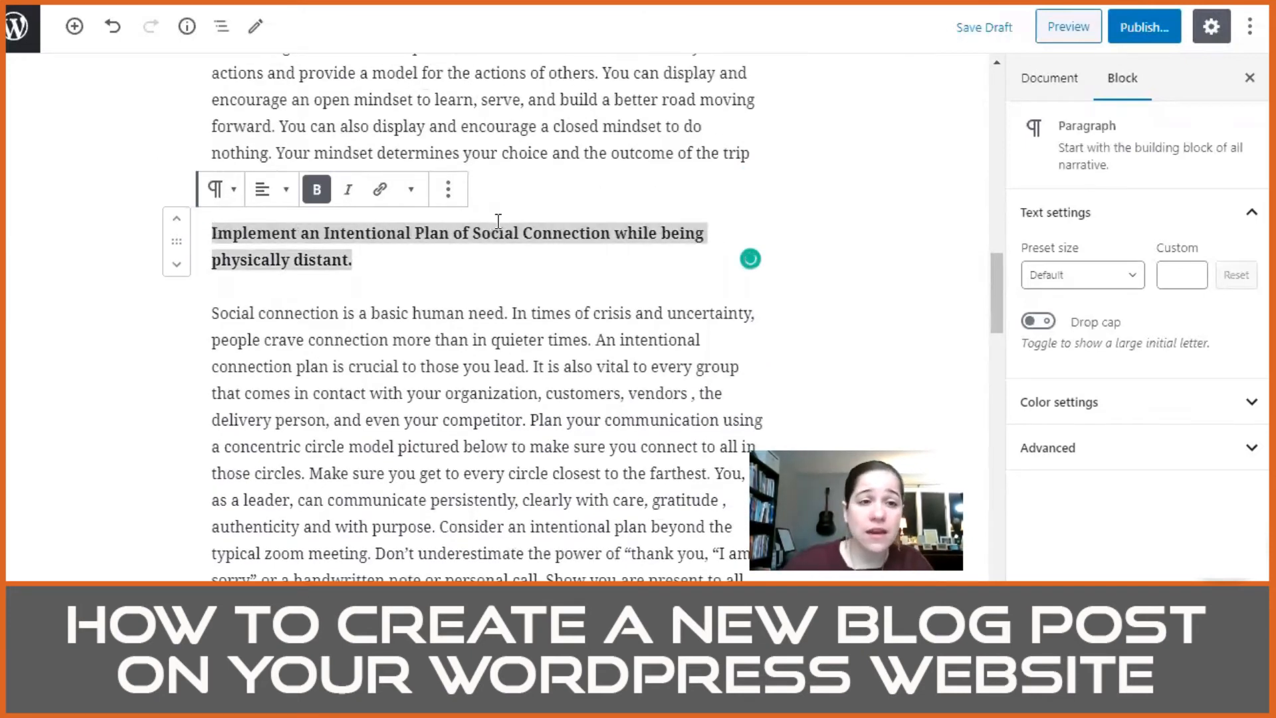
{"action": "left_click", "coordinate": [220, 192]}
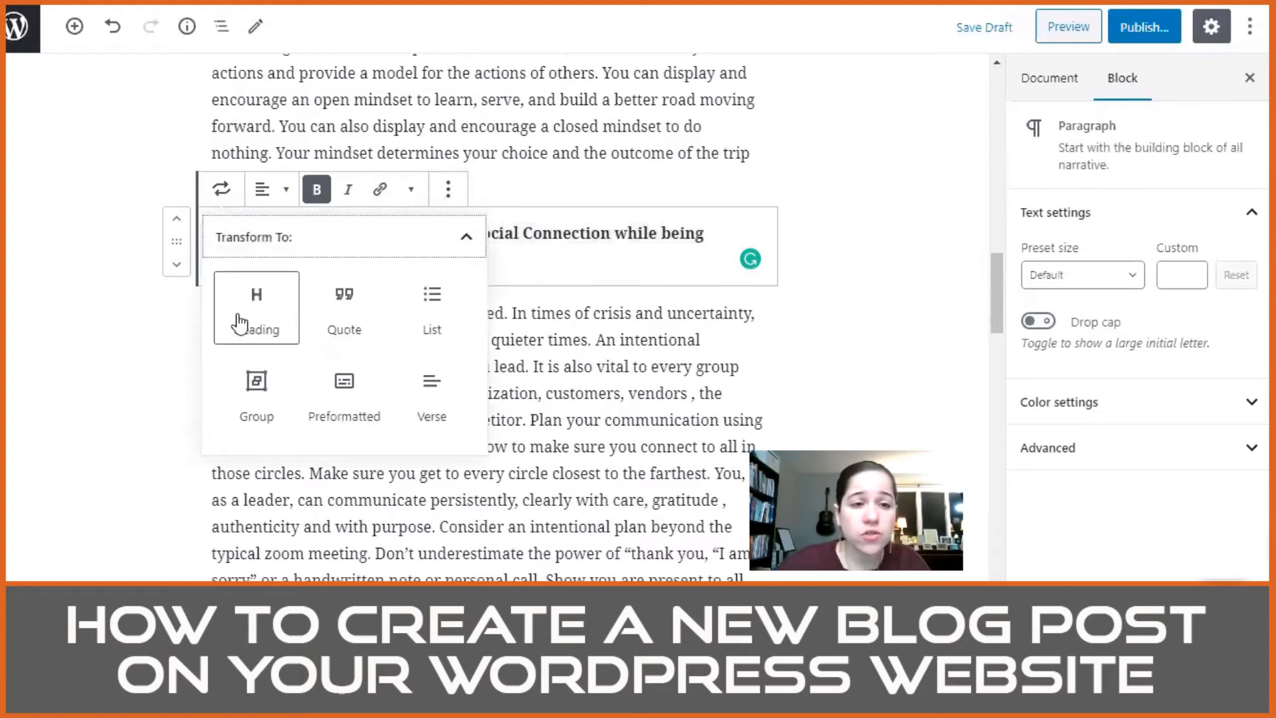
{"action": "left_click", "coordinate": [257, 240]}
{"action": "left_click", "coordinate": [1039, 309]}
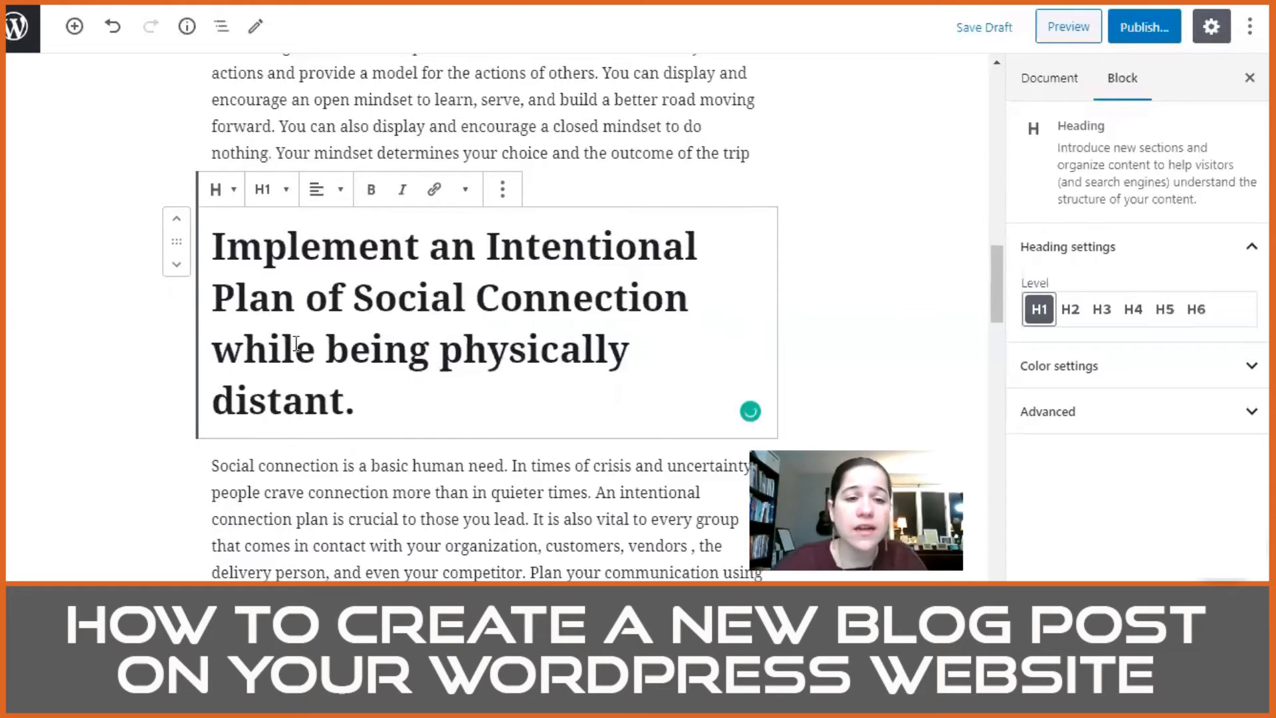
Step: Capitalize the end of the second section heading so it reads "while Being Physically Distant."
{"action": "left_click", "coordinate": [353, 339]}
{"action": "key", "text": "BackSpace"}
{"action": "type", "text": "B"}
{"action": "key", "text": "Right"}
{"action": "key", "text": "Right"}
{"action": "key", "text": "Right"}
{"action": "key", "text": "Right"}
{"action": "key", "text": "Right"}
{"action": "key", "text": "Right"}
{"action": "key", "text": "BackSpace"}
{"action": "type", "text": "P"}
{"action": "key", "text": "Down"}
{"action": "key", "text": "Left"}
{"action": "key", "text": "Left"}
{"action": "key", "text": "Left"}
{"action": "key", "text": "Left"}
{"action": "key", "text": "Left"}
{"action": "key", "text": "Left"}
{"action": "key", "text": "Left"}
{"action": "key", "text": "Left"}
{"action": "key", "text": "Left"}
{"action": "key", "text": "Left"}
{"action": "key", "text": "Left"}
{"action": "key", "text": "Right"}
{"action": "key", "text": "Right"}
{"action": "key", "text": "Right"}
{"action": "key", "text": "Right"}
{"action": "key", "text": "Right"}
{"action": "key", "text": "BackSpace"}
{"action": "type", "text": "D"}
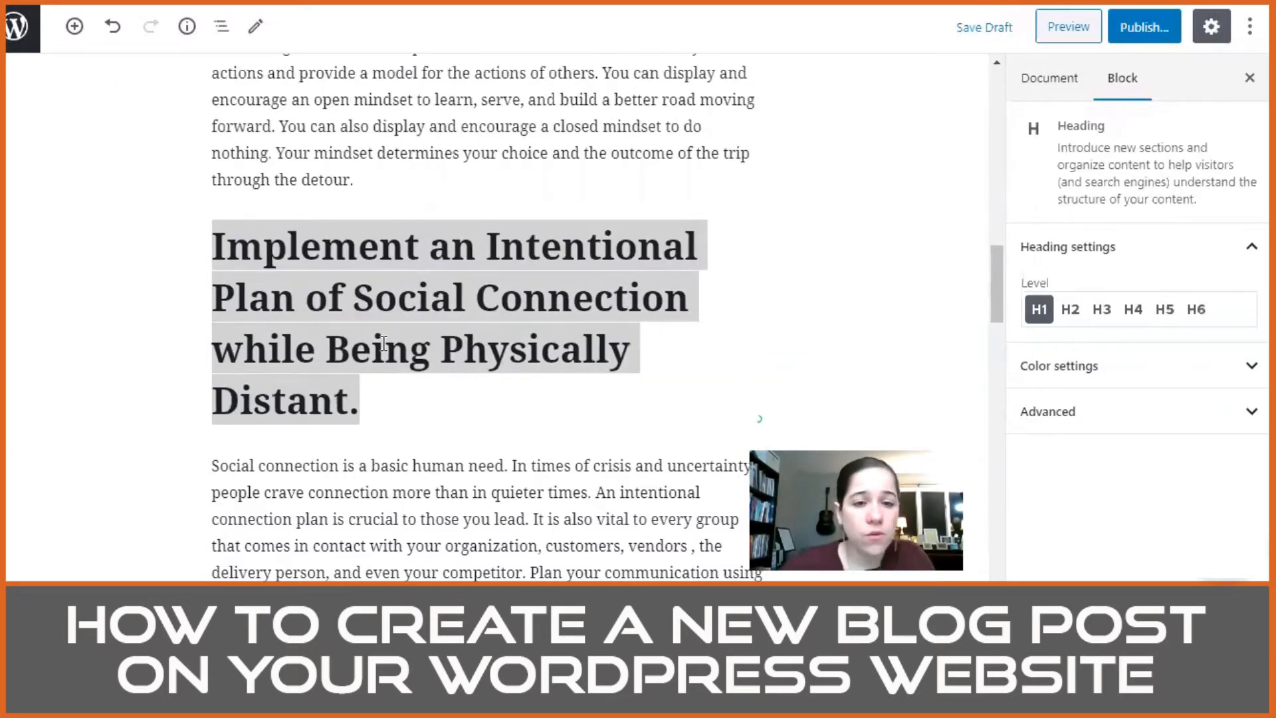
Step: Make the sentence from "You, as a leader, can communicate persistently" through "with purpose." bold and italic
{"action": "scroll", "coordinate": [359, 326], "scroll_direction": "down", "scroll_amount": 4}
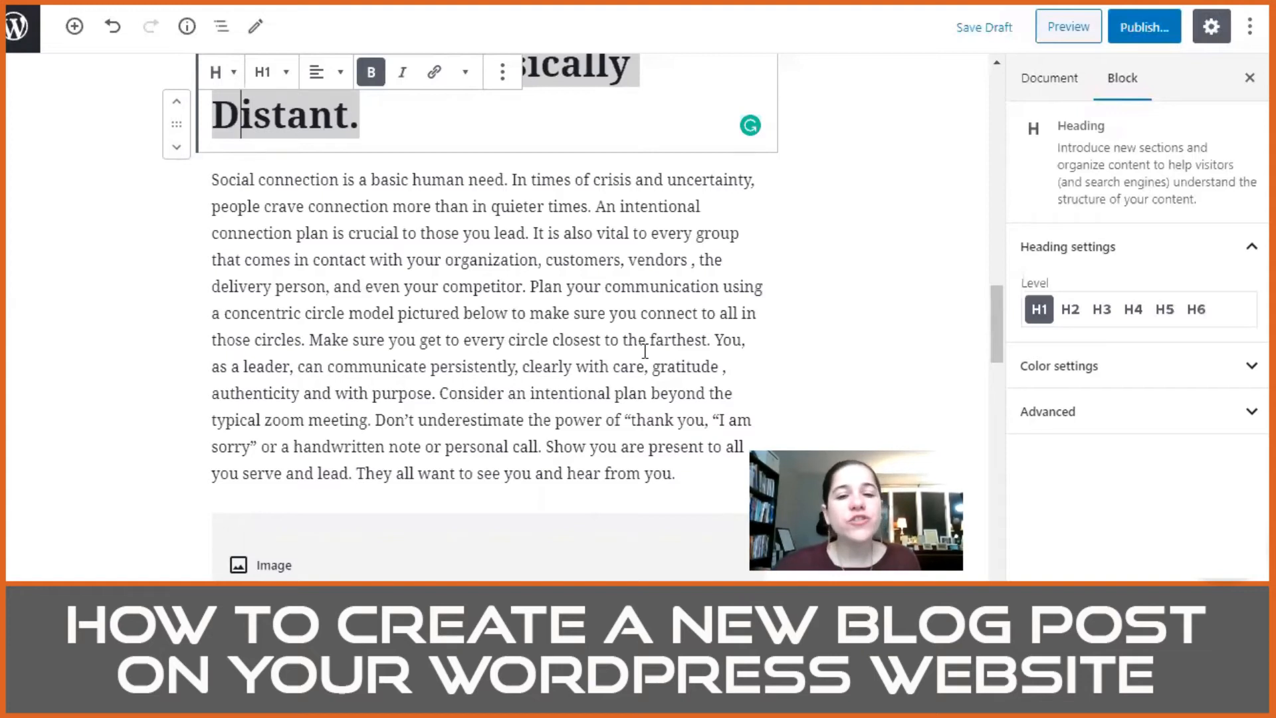
{"action": "scroll", "coordinate": [642, 351], "scroll_direction": "down", "scroll_amount": 2}
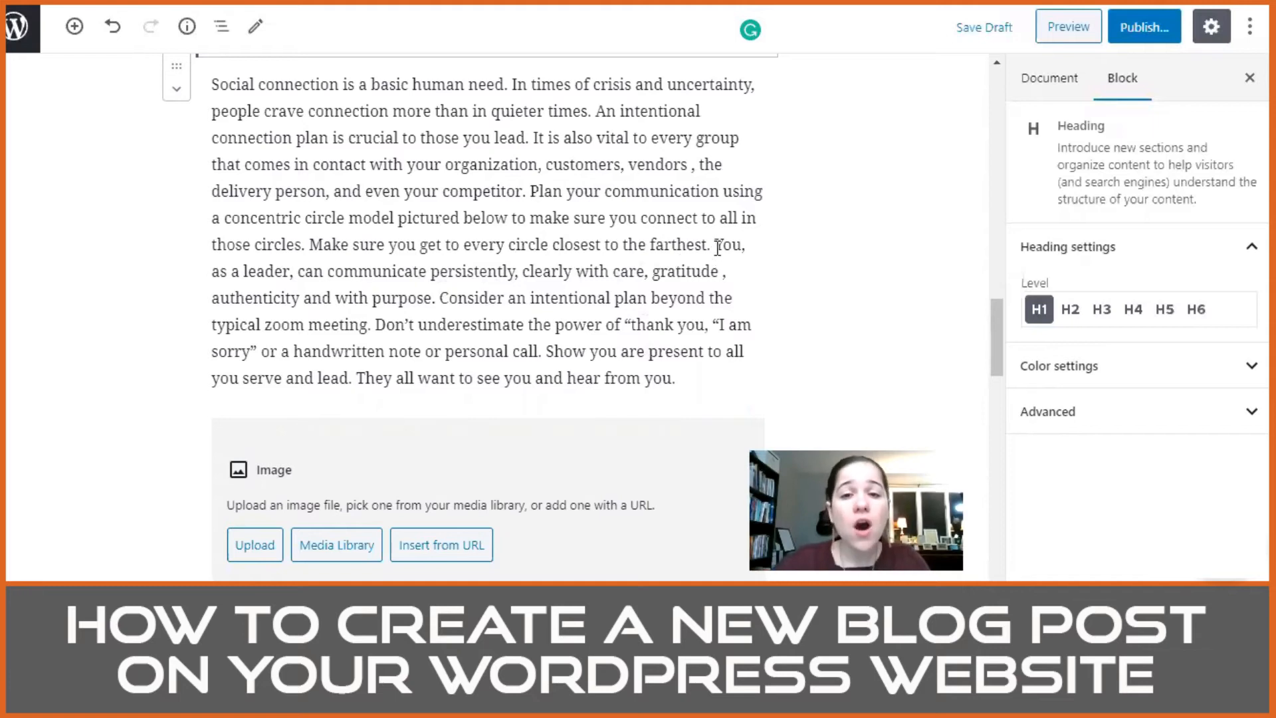
{"action": "left_click_drag", "start_coordinate": [715, 248], "coordinate": [652, 272]}
{"action": "left_click_drag", "start_coordinate": [539, 291], "coordinate": [438, 303]}
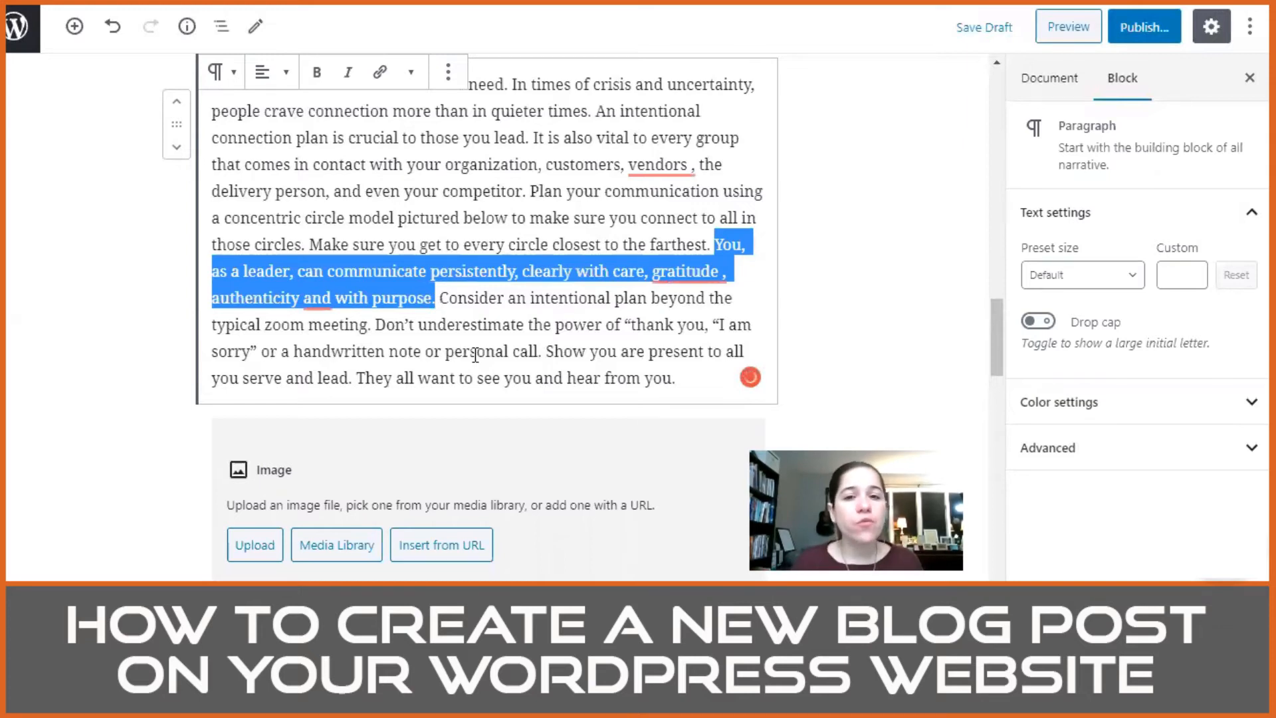
{"action": "left_click", "coordinate": [318, 77]}
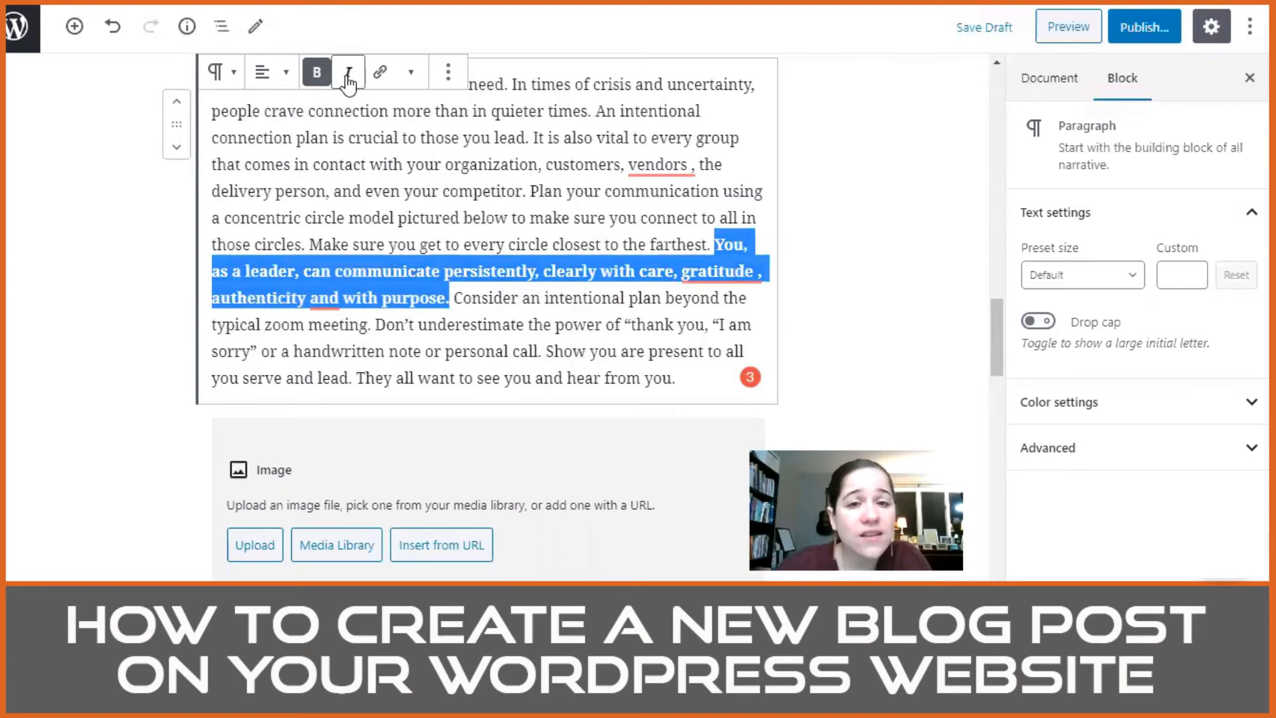
{"action": "left_click", "coordinate": [348, 79]}
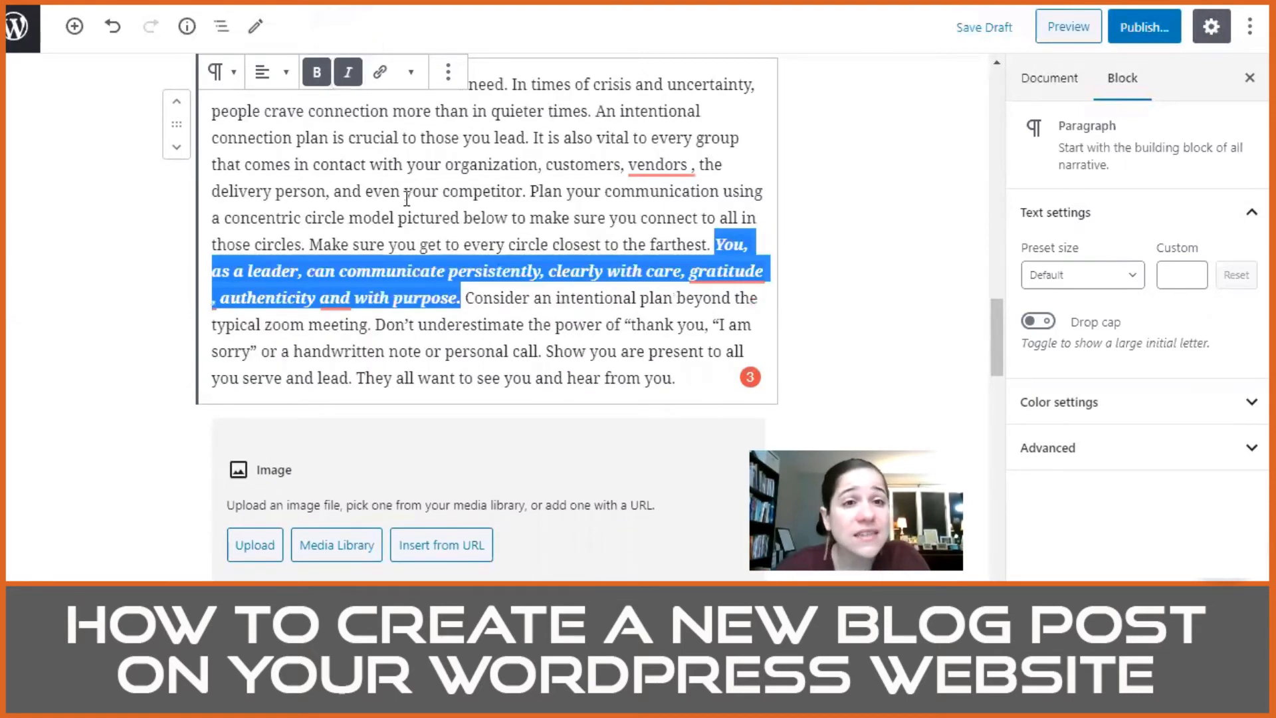
Step: Accept the Grammarly fixes removing the spaces before the commas after "vendors" and "gratitude" and adding a comma after "authenticity"
{"action": "mouse_move", "coordinate": [665, 168]}
{"action": "left_click", "coordinate": [676, 228]}
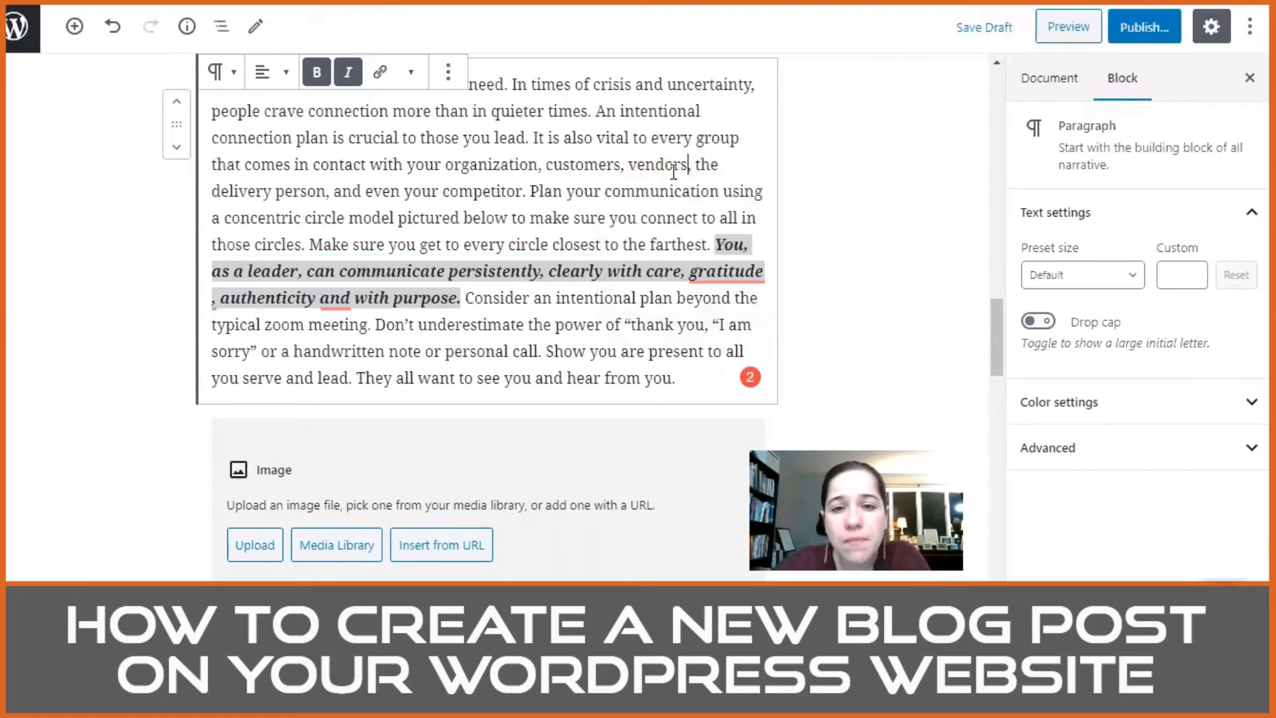
{"action": "mouse_move", "coordinate": [728, 266]}
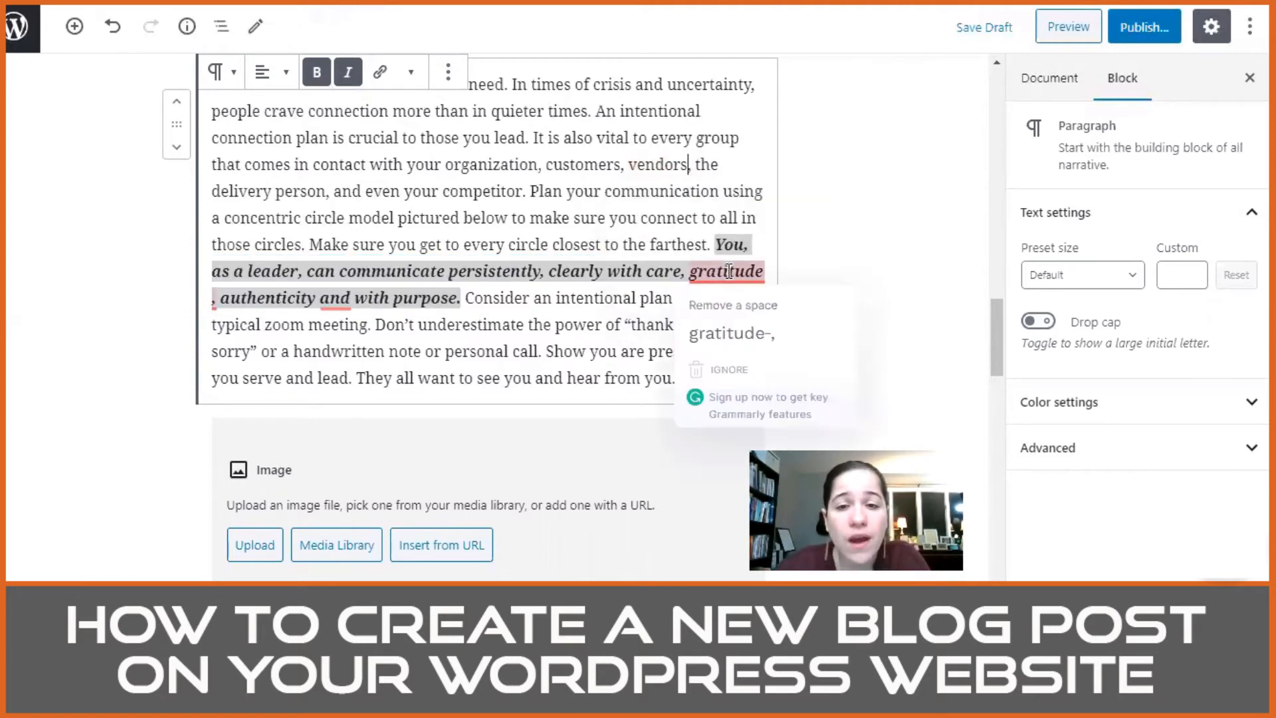
{"action": "left_click", "coordinate": [727, 334]}
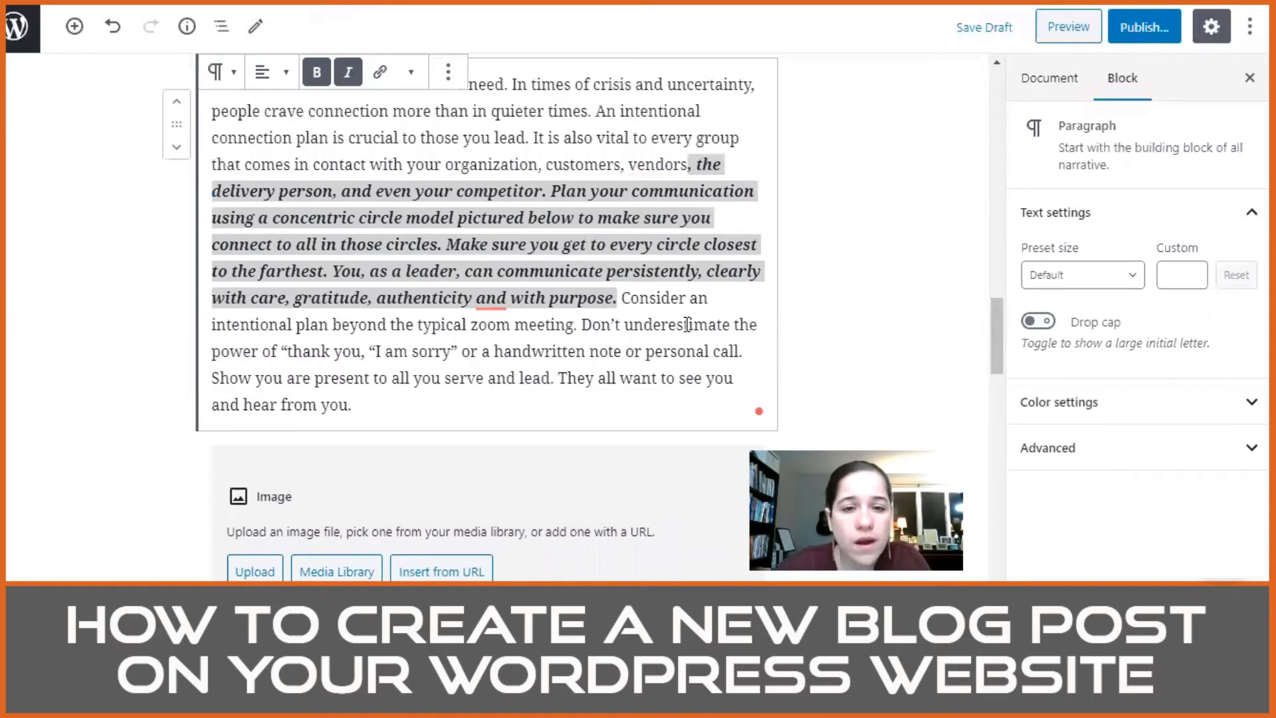
{"action": "left_click", "coordinate": [651, 296]}
{"action": "mouse_move", "coordinate": [502, 296]}
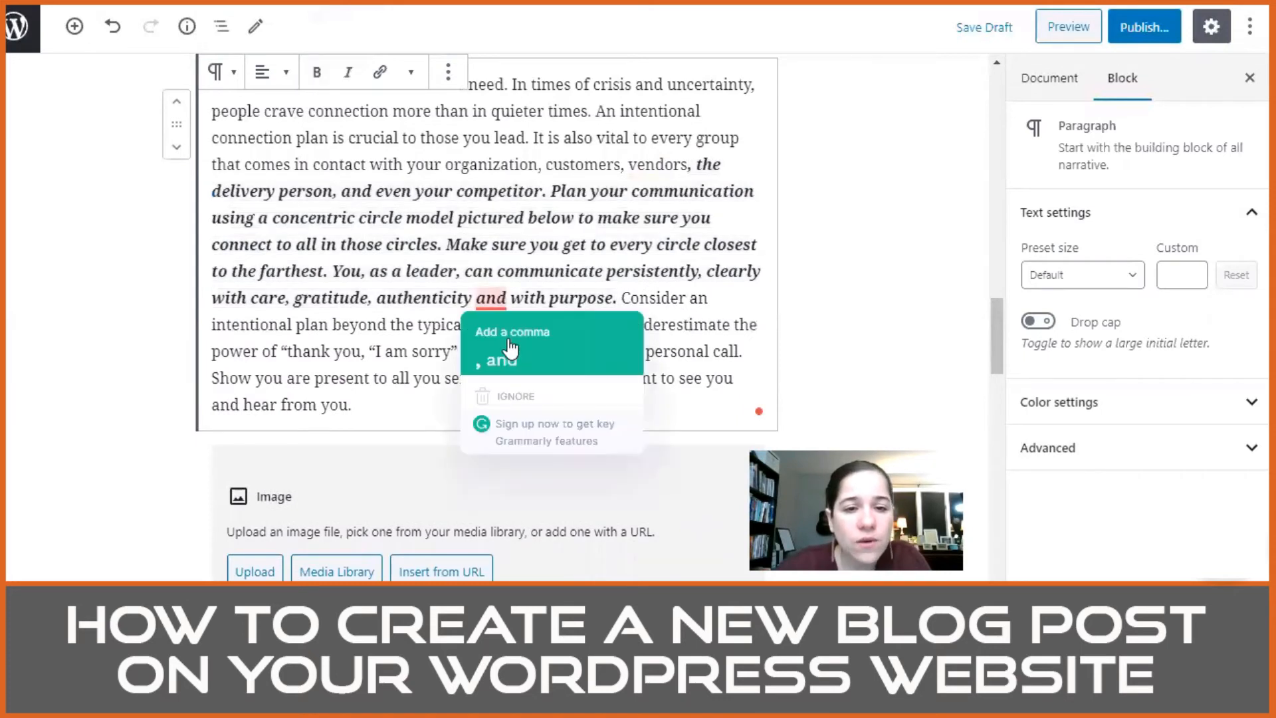
{"action": "left_click", "coordinate": [526, 515]}
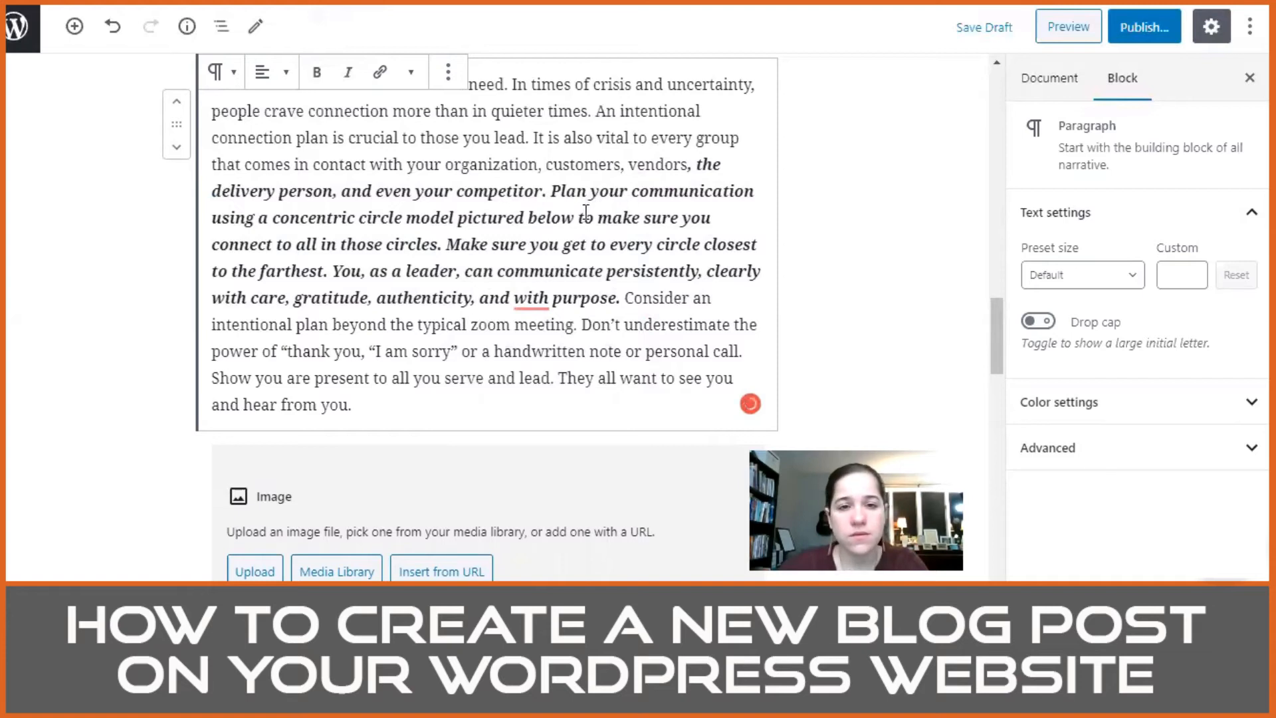
Step: Remove bold and italic from ", the delivery person" through "closest to the farthest." and split the paragraph before "You, as a leader"
{"action": "left_click_drag", "start_coordinate": [332, 264], "coordinate": [691, 155]}
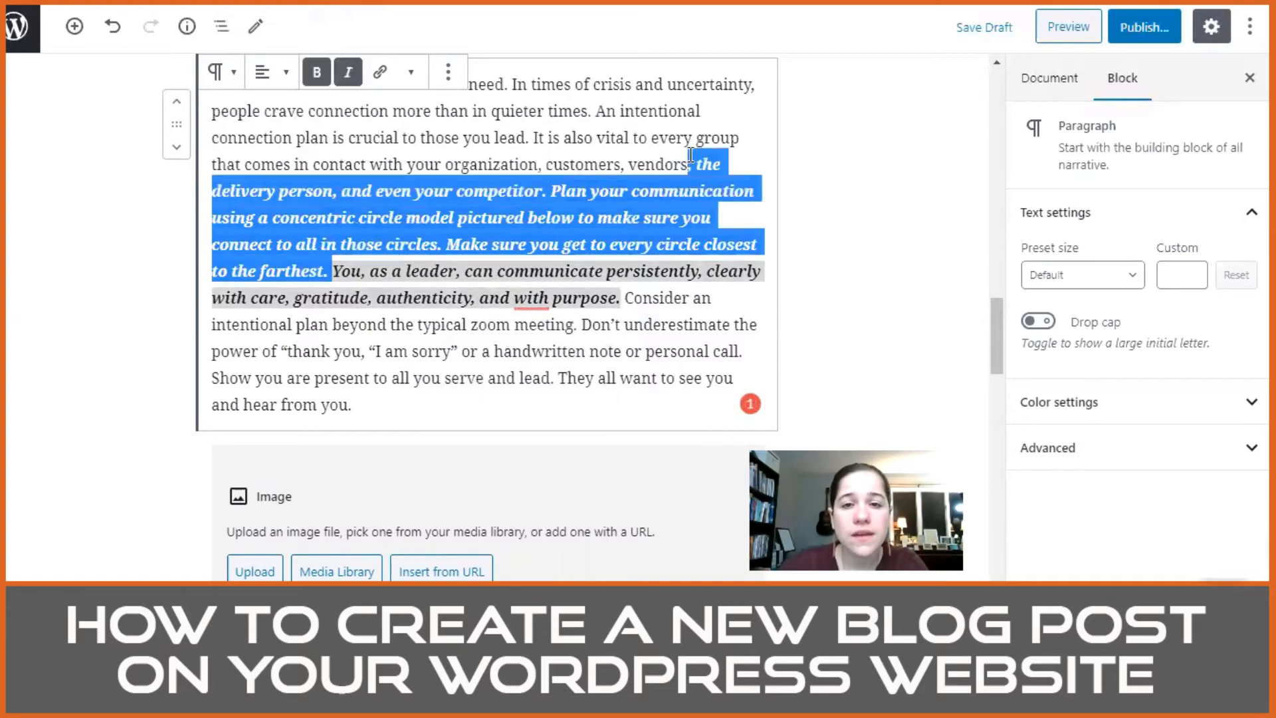
{"action": "left_click", "coordinate": [317, 73]}
{"action": "left_click", "coordinate": [348, 74]}
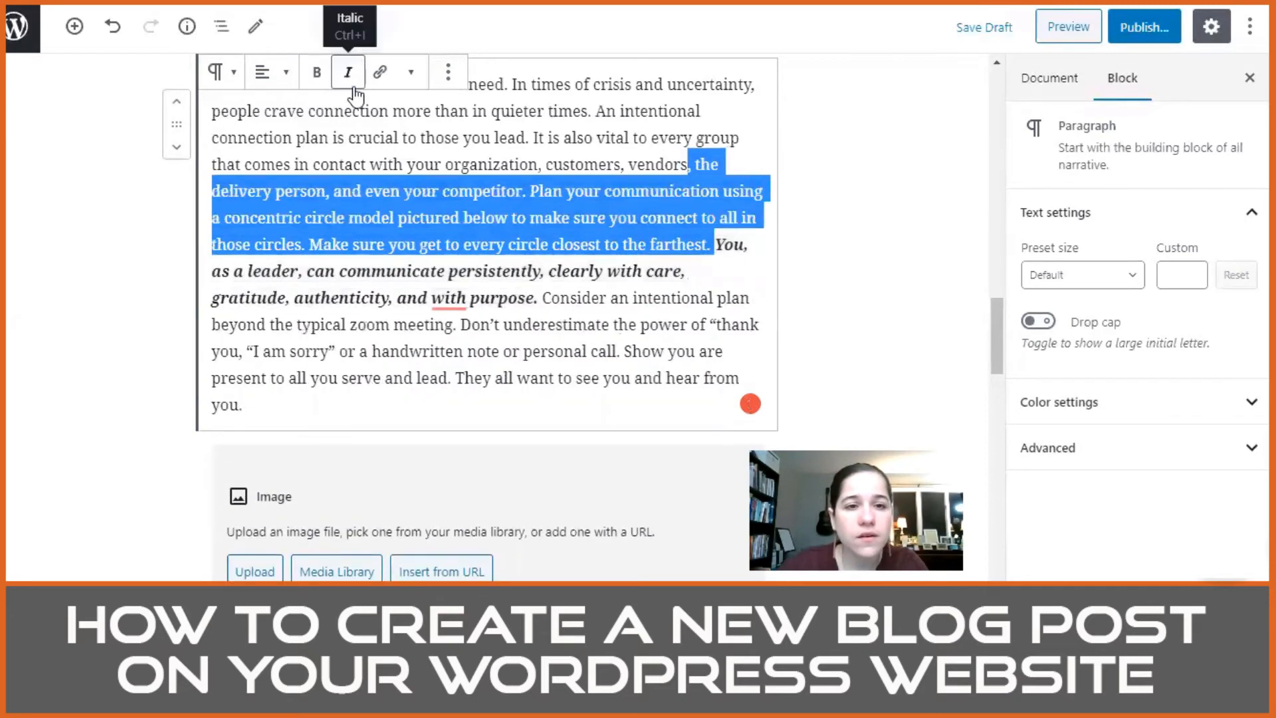
{"action": "left_click", "coordinate": [563, 223]}
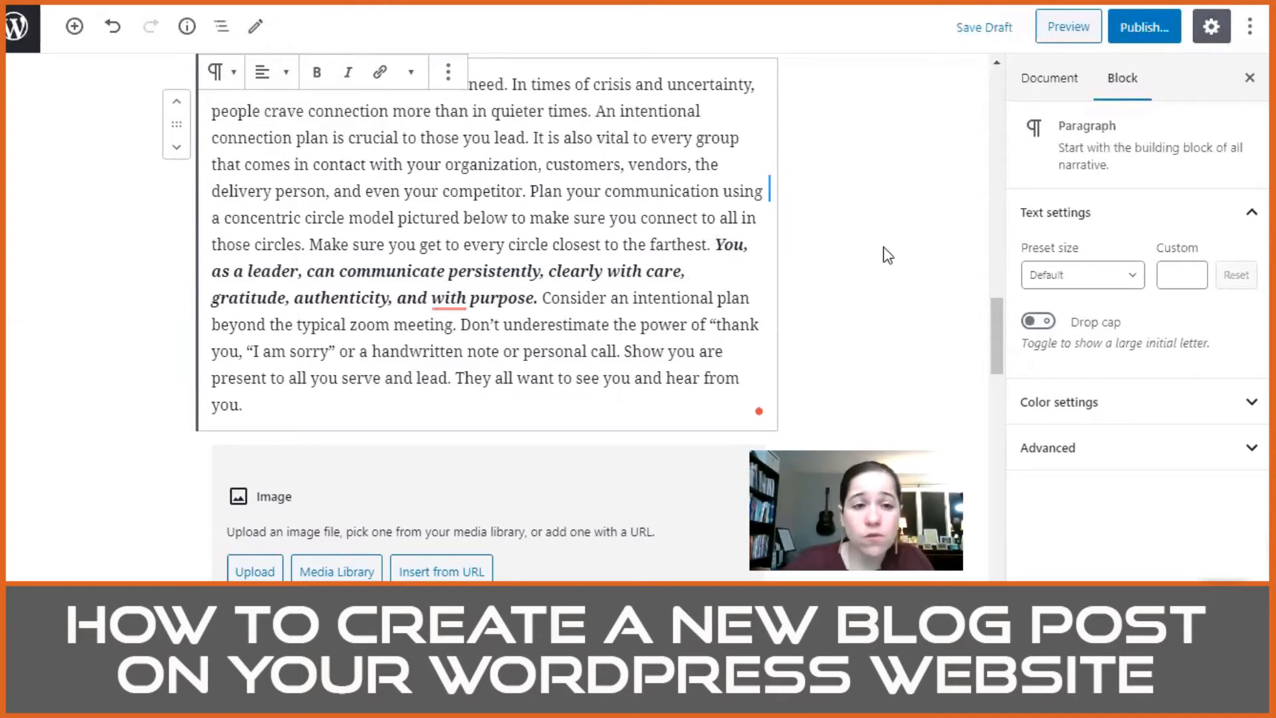
{"action": "key", "text": "Return"}
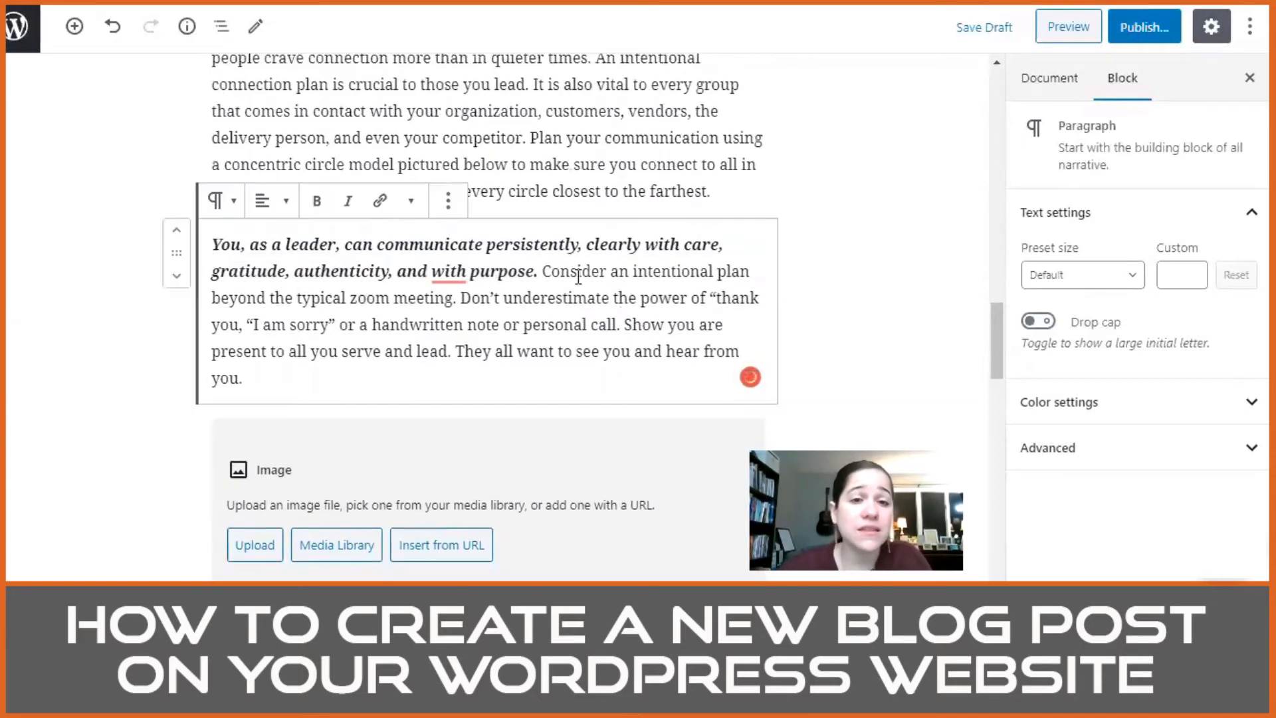
Step: Correct the quoted phrases in the "You, as a leader" paragraph to read "thank you" and "I am sorry", each in quotation marks
{"action": "mouse_move", "coordinate": [458, 274]}
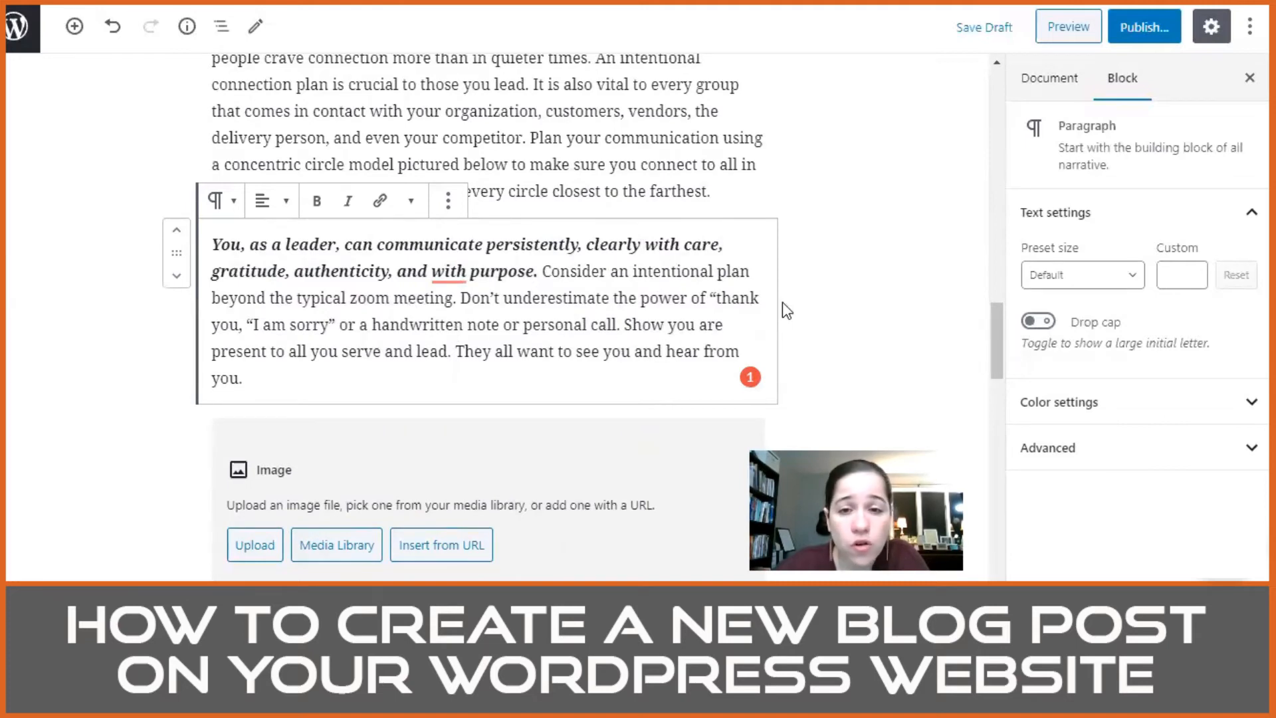
{"action": "left_click", "coordinate": [238, 326]}
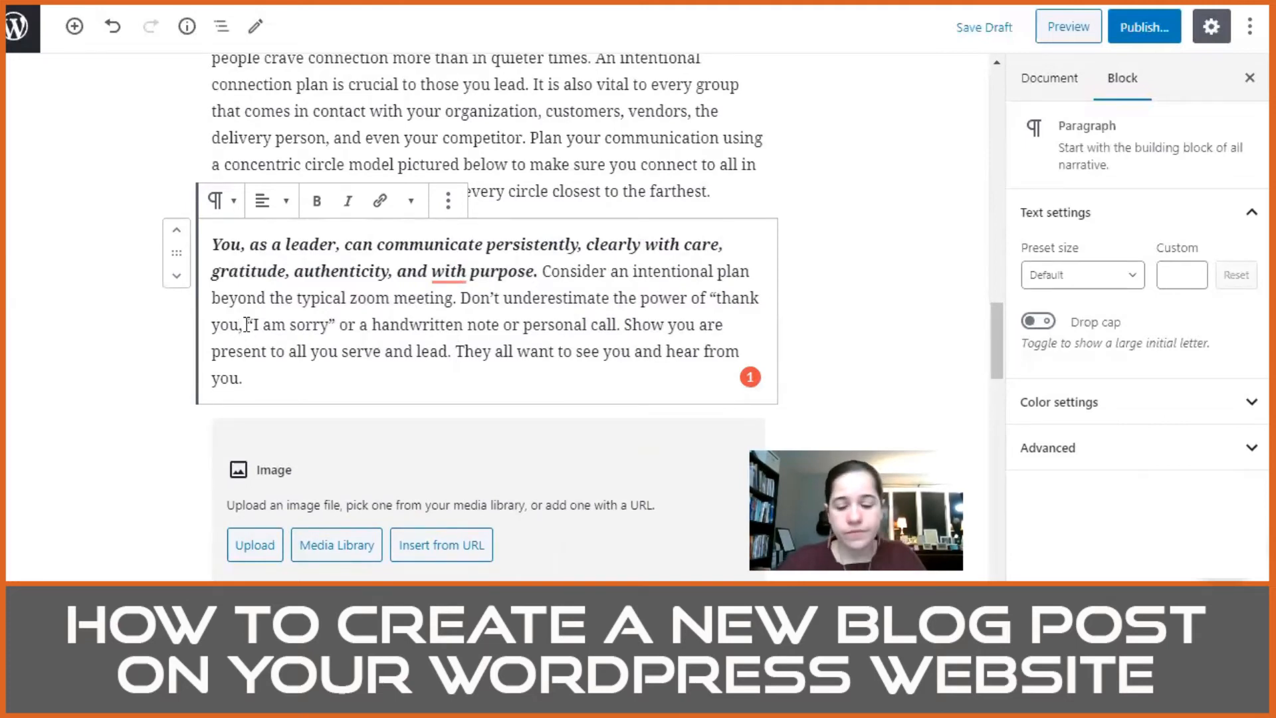
{"action": "key", "text": "Right"}
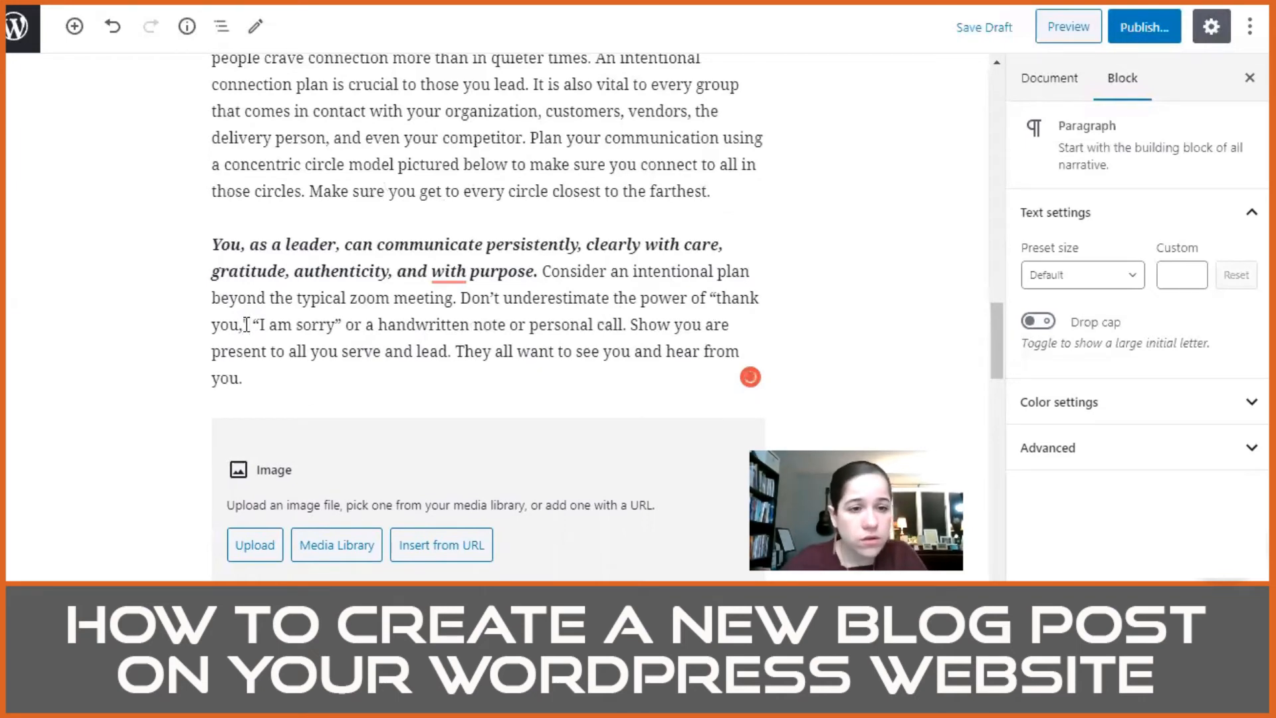
{"action": "key", "text": "BackSpace"}
{"action": "key", "text": "BackSpace"}
{"action": "type", "text": "\""}
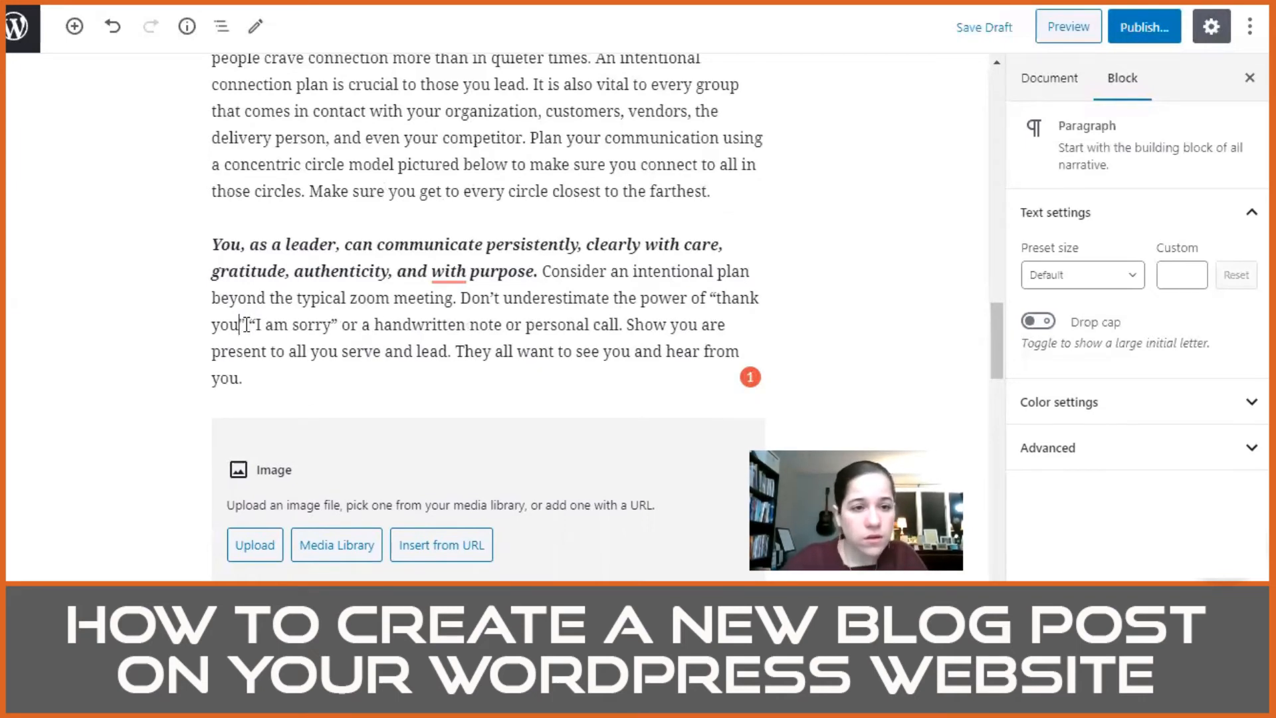
{"action": "type", "text": " and"}
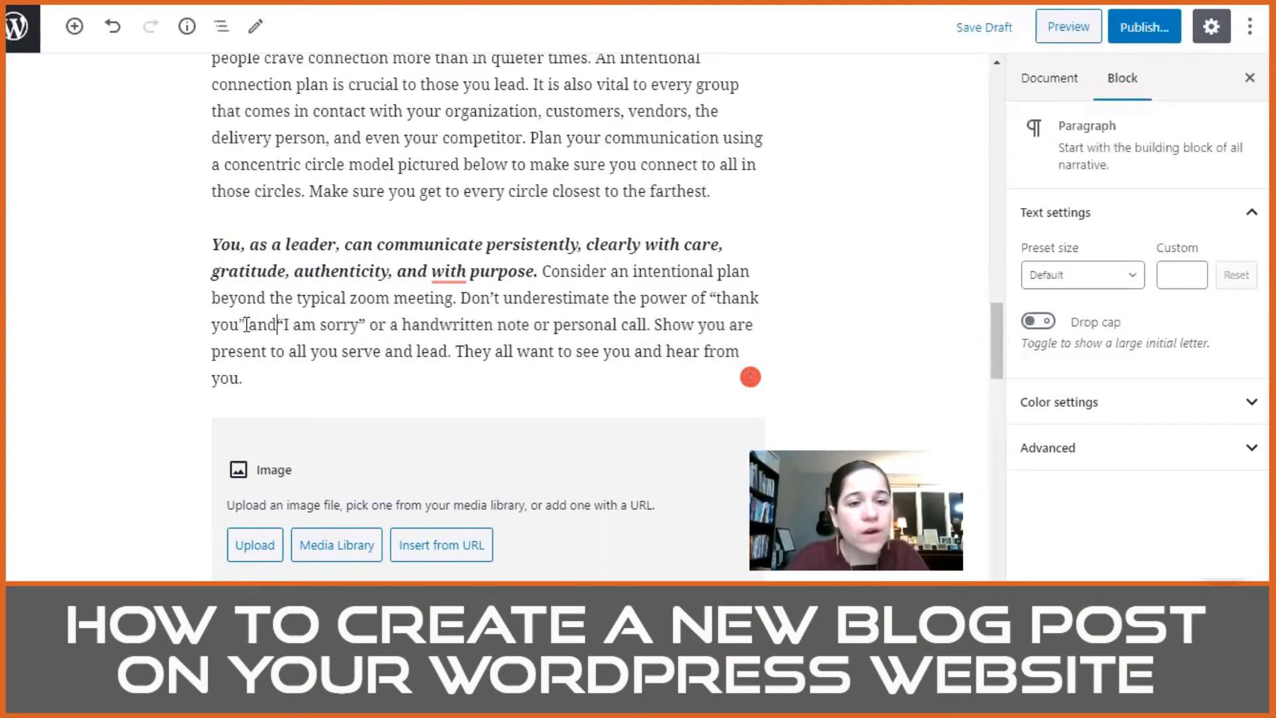
{"action": "key", "text": "Right"}
{"action": "key", "text": "Right"}
{"action": "key", "text": "Right"}
{"action": "key", "text": "Right"}
{"action": "key", "text": "Right"}
{"action": "key", "text": "Right"}
{"action": "key", "text": "Right"}
{"action": "key", "text": "Right"}
{"action": "key", "text": "Right"}
{"action": "key", "text": "Right"}
{"action": "key", "text": "Right"}
{"action": "key", "text": "Right"}
{"action": "key", "text": "Right"}
{"action": "key", "text": "Right"}
{"action": "key", "text": "Right"}
{"action": "key", "text": "Right"}
{"action": "key", "text": "Right"}
{"action": "key", "text": "Right"}
{"action": "key", "text": "Right"}
{"action": "key", "text": "Right"}
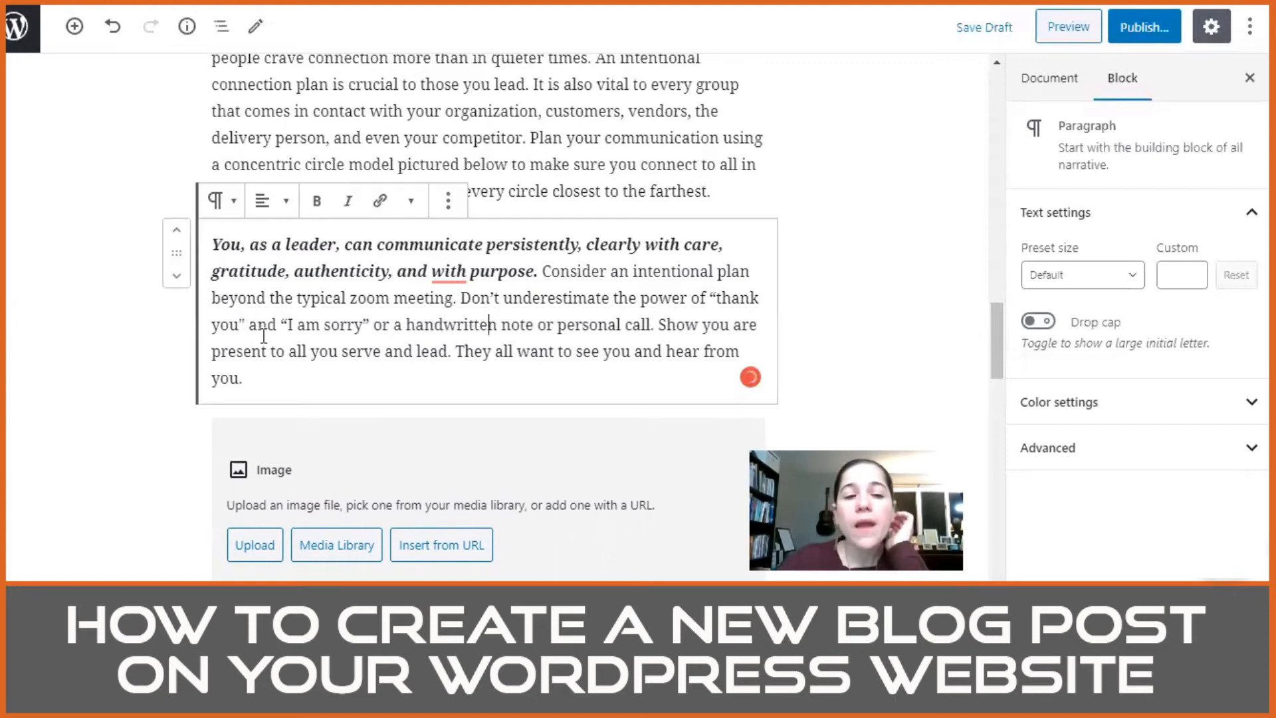
Step: Select the phrase "concentric circle model" in the "Social connection is a basic human need" paragraph
{"action": "scroll", "coordinate": [634, 330], "scroll_direction": "down", "scroll_amount": 2}
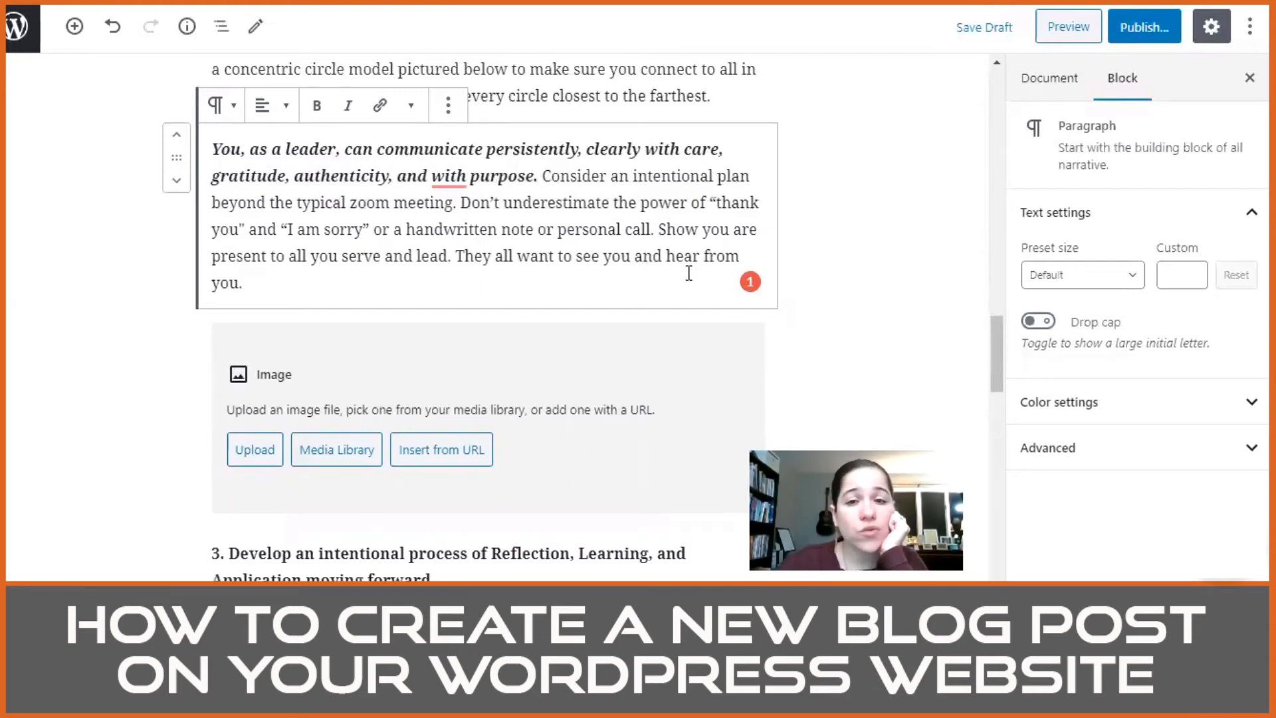
{"action": "scroll", "coordinate": [367, 279], "scroll_direction": "up", "scroll_amount": 4}
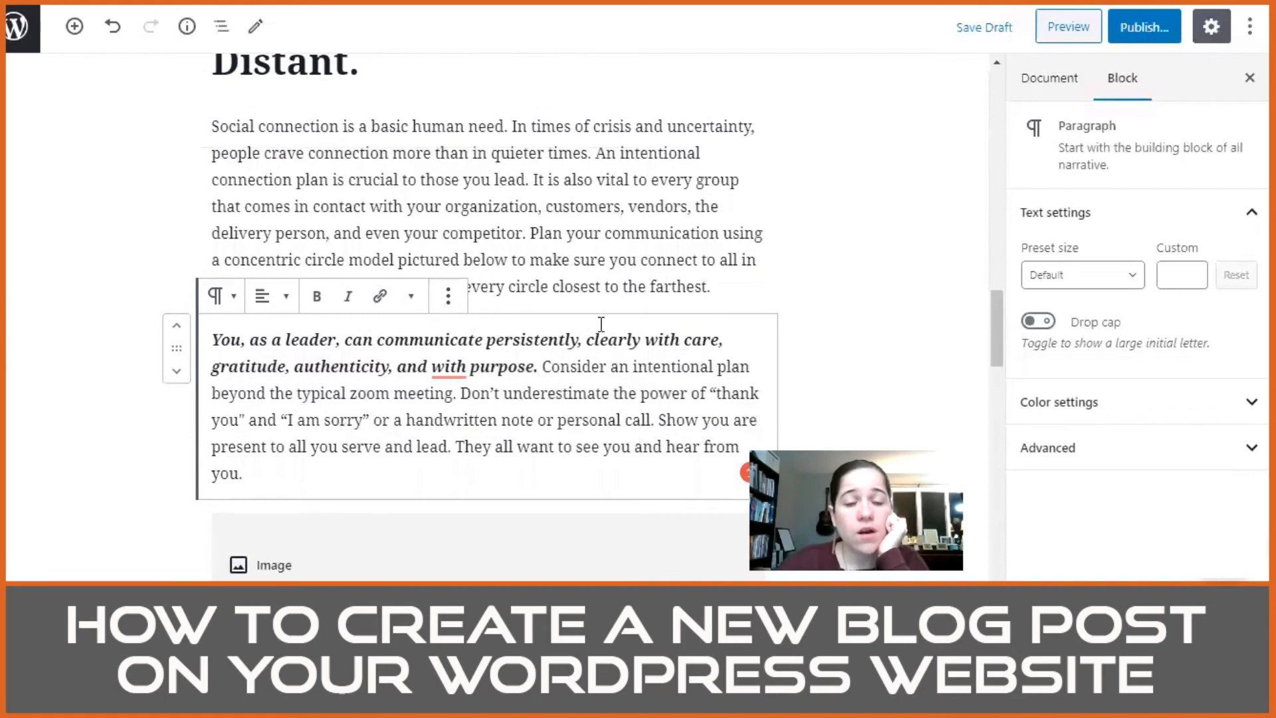
{"action": "left_click", "coordinate": [744, 289]}
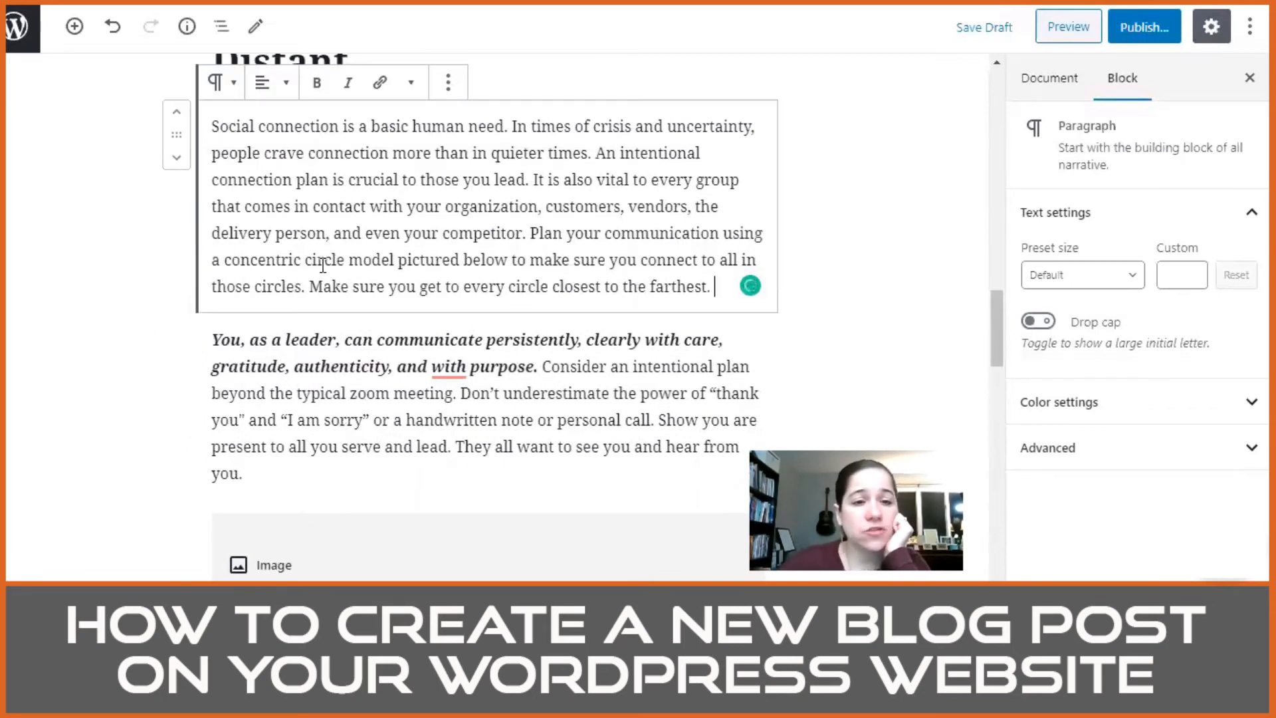
{"action": "left_click_drag", "start_coordinate": [397, 261], "coordinate": [226, 261]}
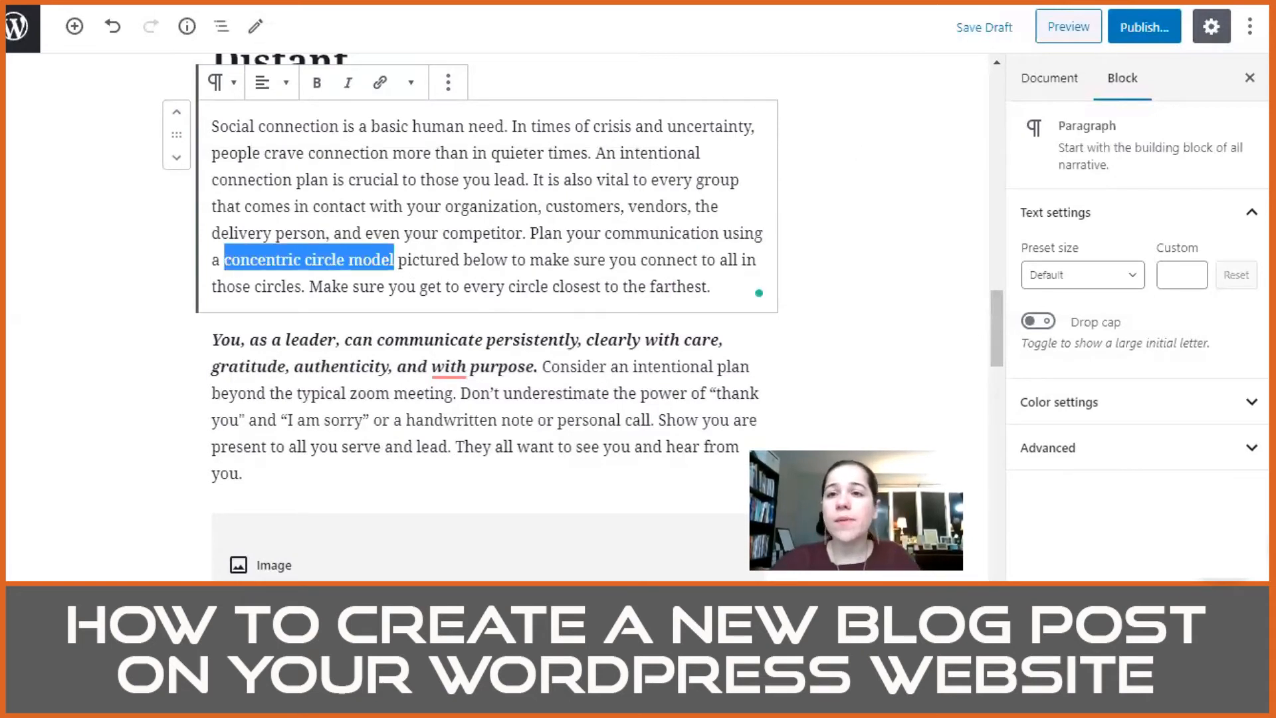
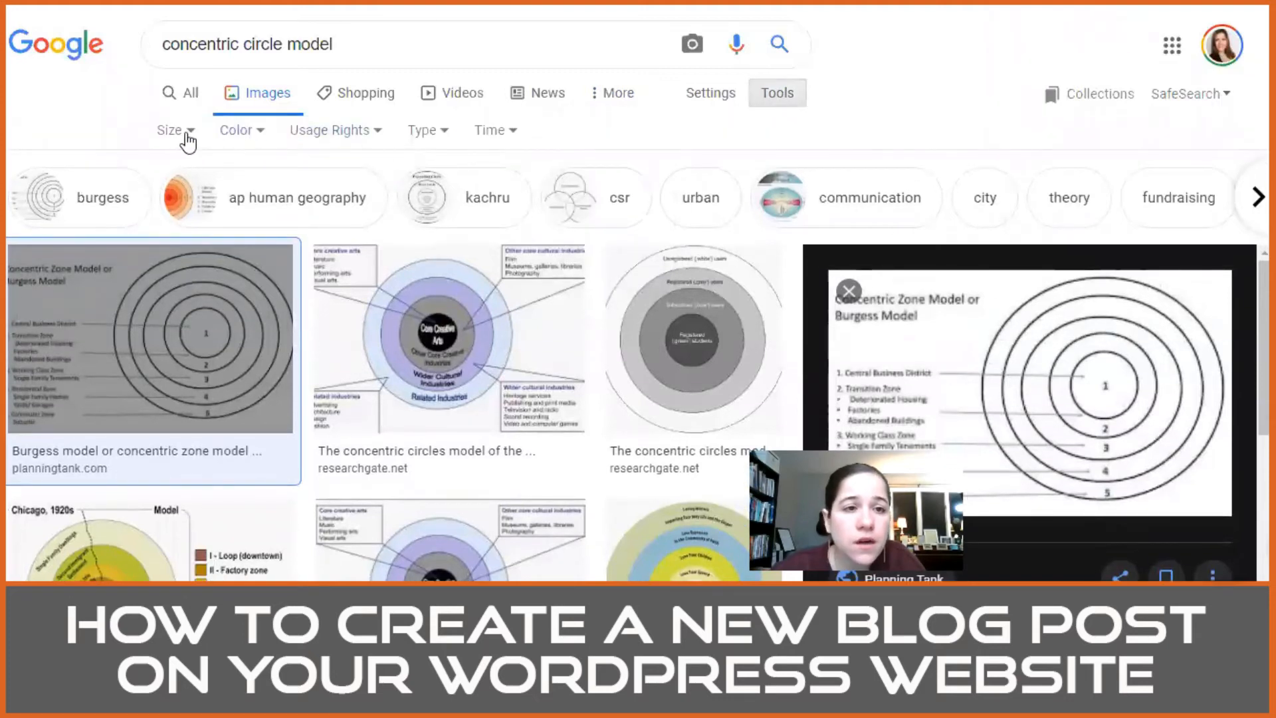
Step: Filter the "concentric circle model" image results to large images labeled for reuse
{"action": "left_click", "coordinate": [188, 140]}
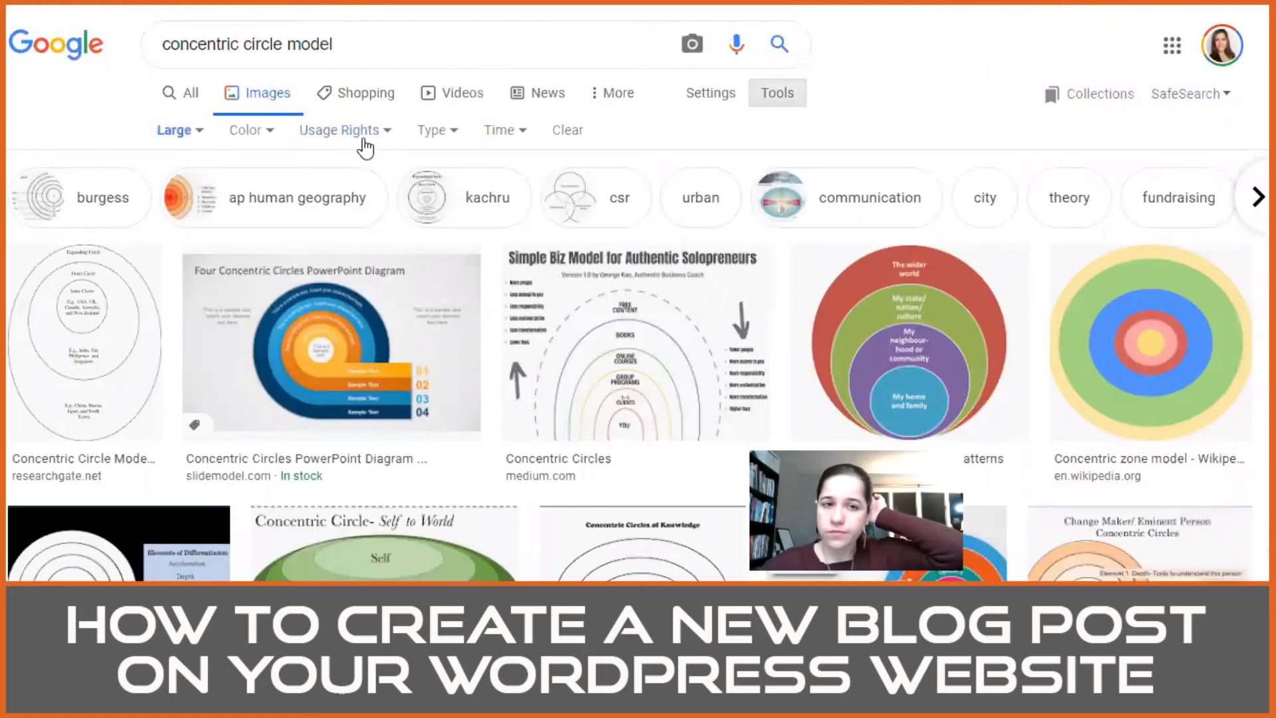
{"action": "left_click", "coordinate": [355, 137]}
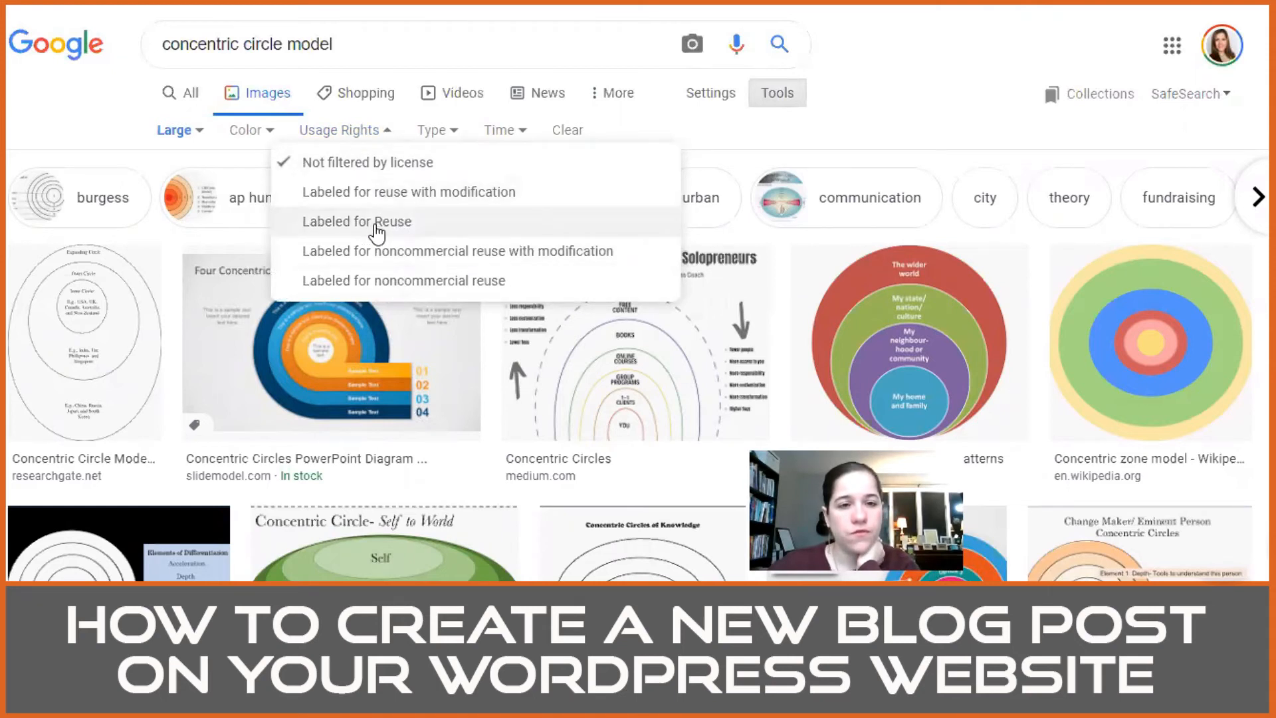
{"action": "left_click", "coordinate": [378, 226]}
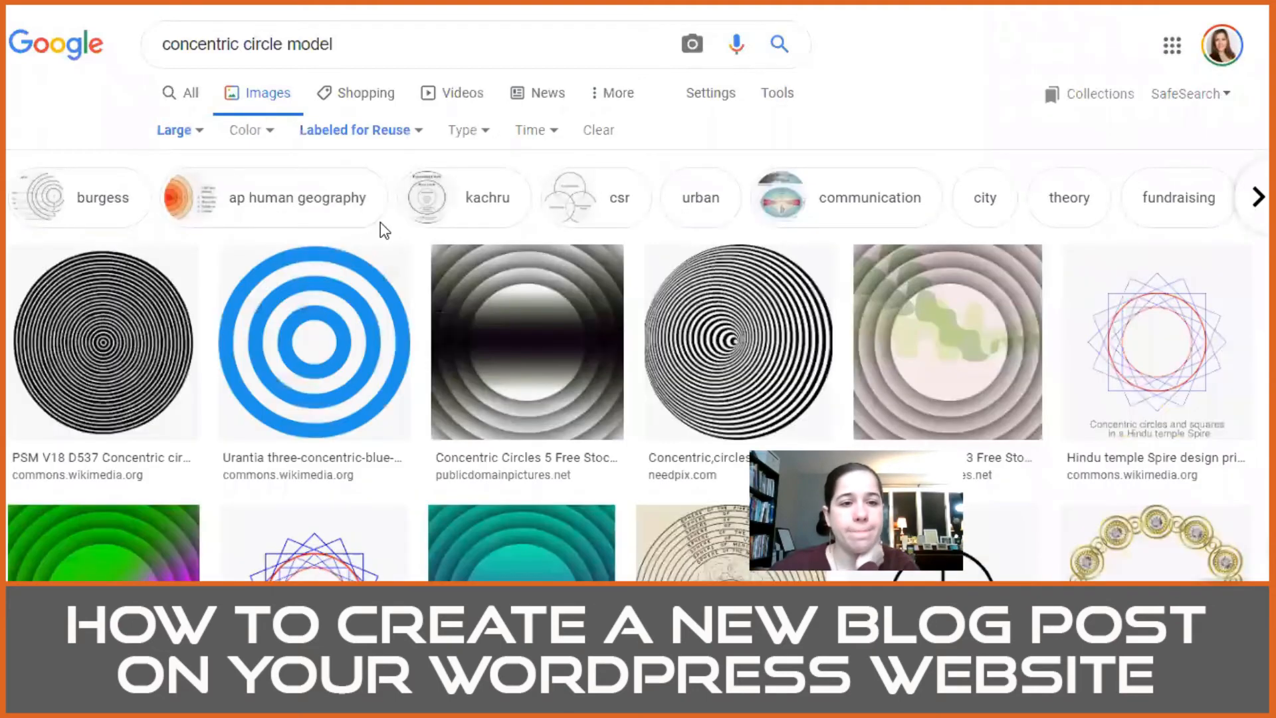
Step: Look through the reusable concentric circle images and preview the Vimeo electric field result
{"action": "scroll", "coordinate": [470, 348], "scroll_direction": "down", "scroll_amount": 5}
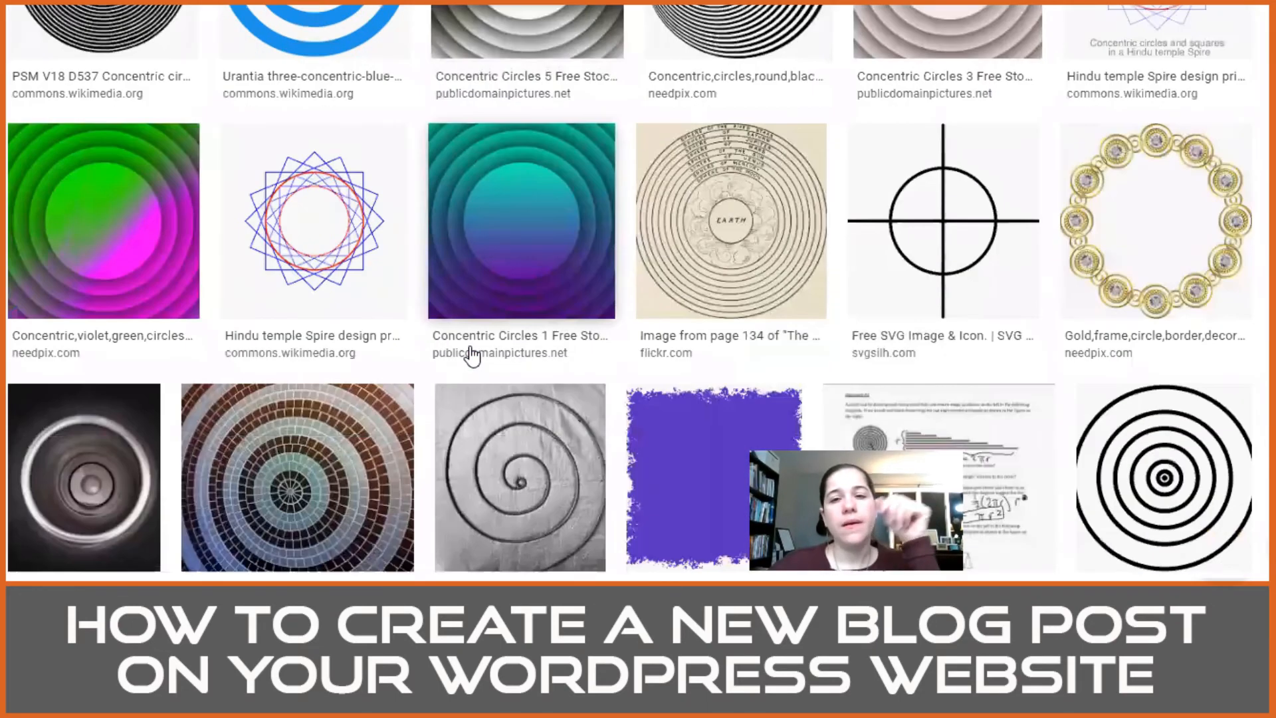
{"action": "scroll", "coordinate": [472, 355], "scroll_direction": "down", "scroll_amount": 15}
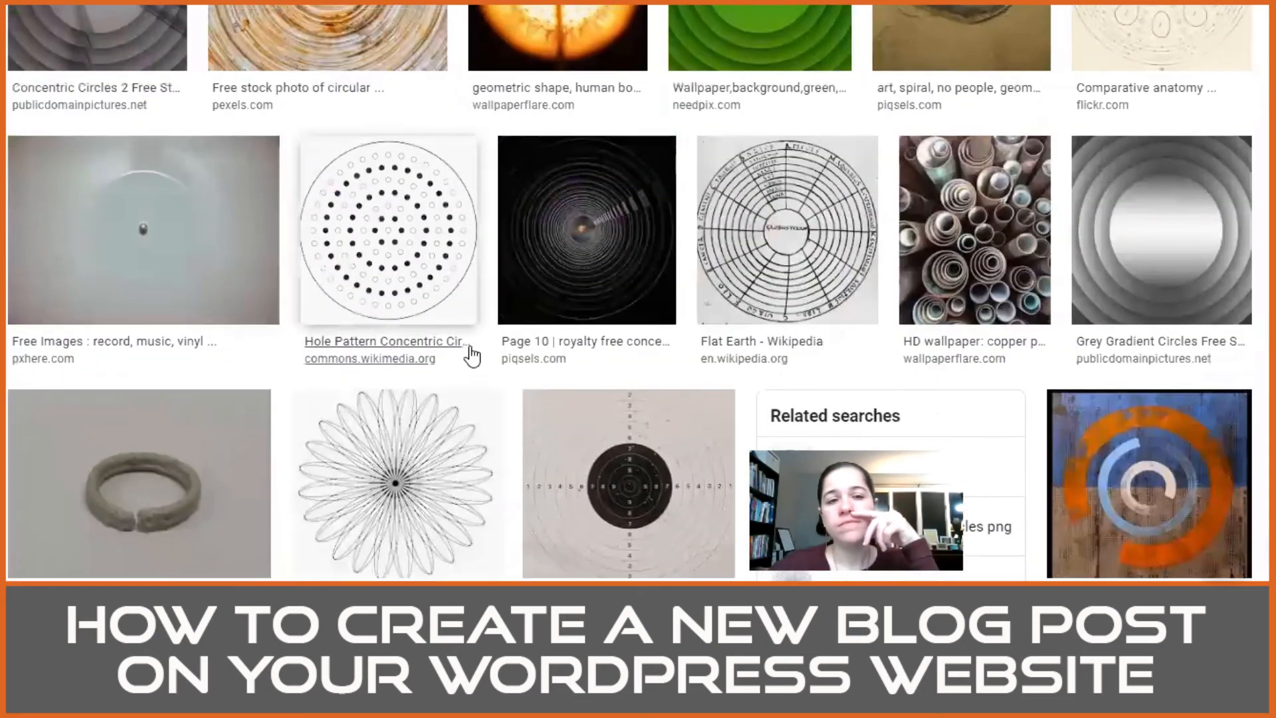
{"action": "scroll", "coordinate": [471, 354], "scroll_direction": "up", "scroll_amount": 5}
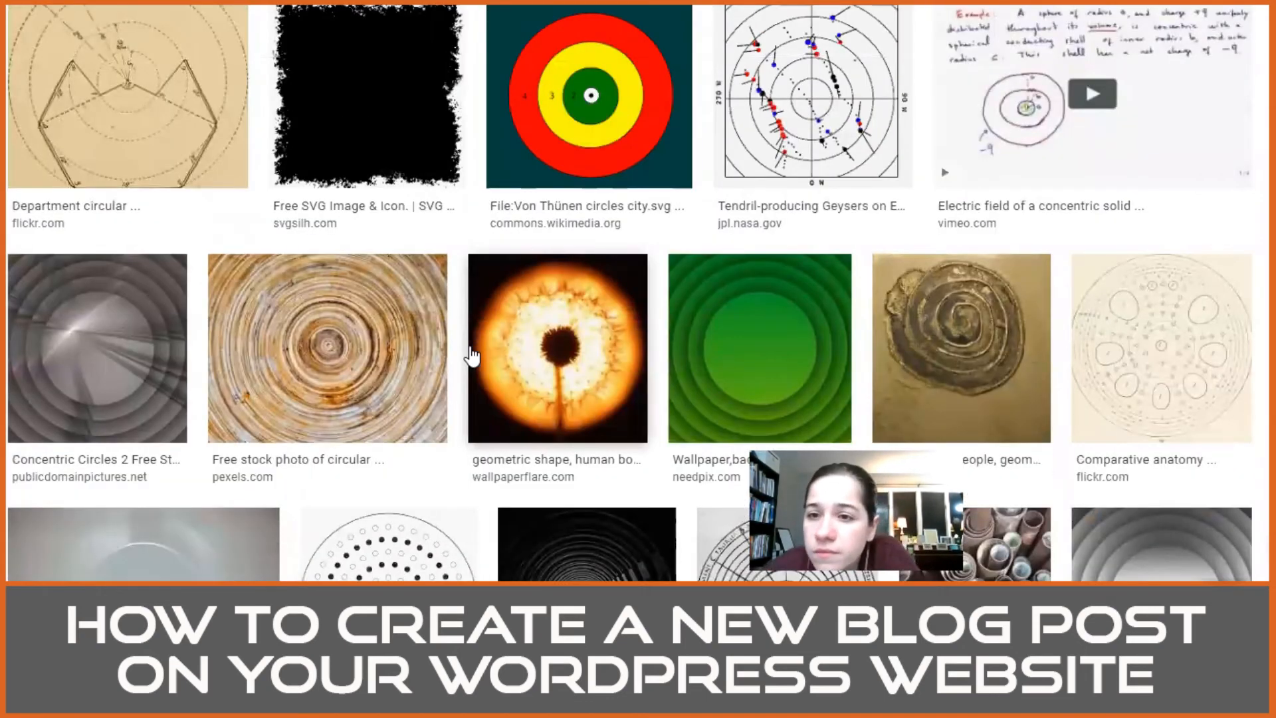
{"action": "scroll", "coordinate": [470, 356], "scroll_direction": "up", "scroll_amount": 1}
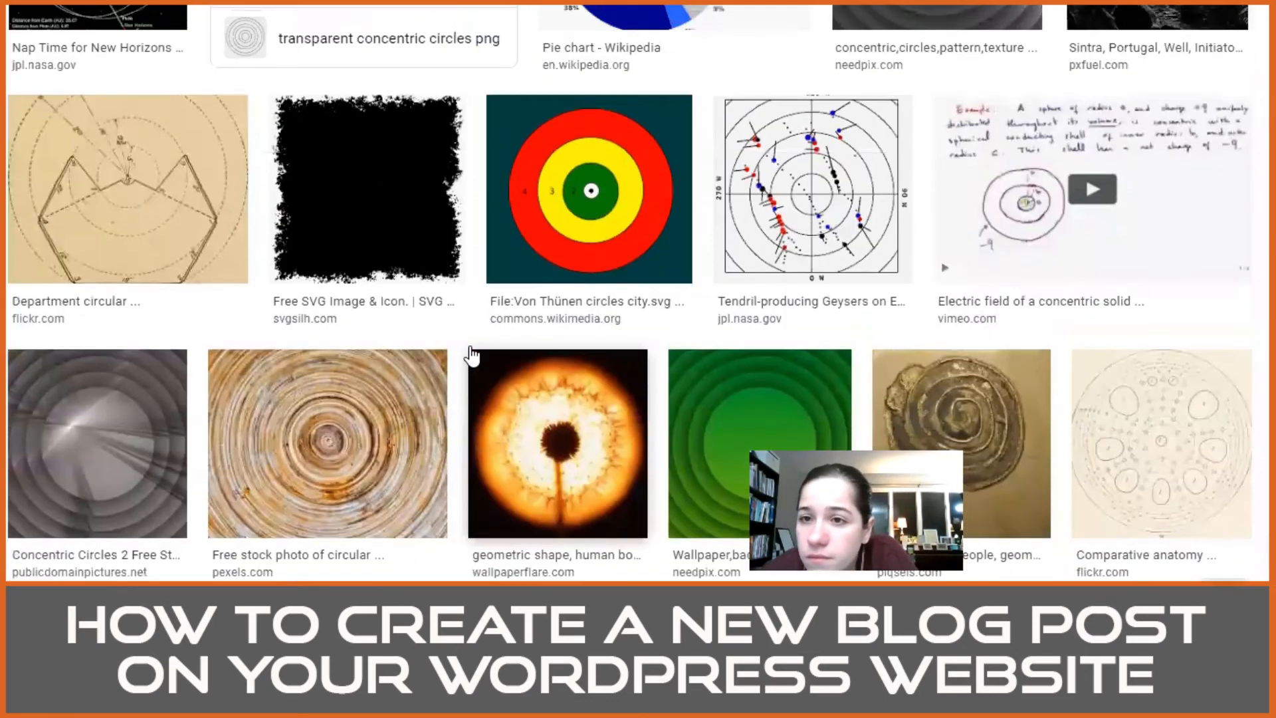
{"action": "left_click", "coordinate": [1009, 164]}
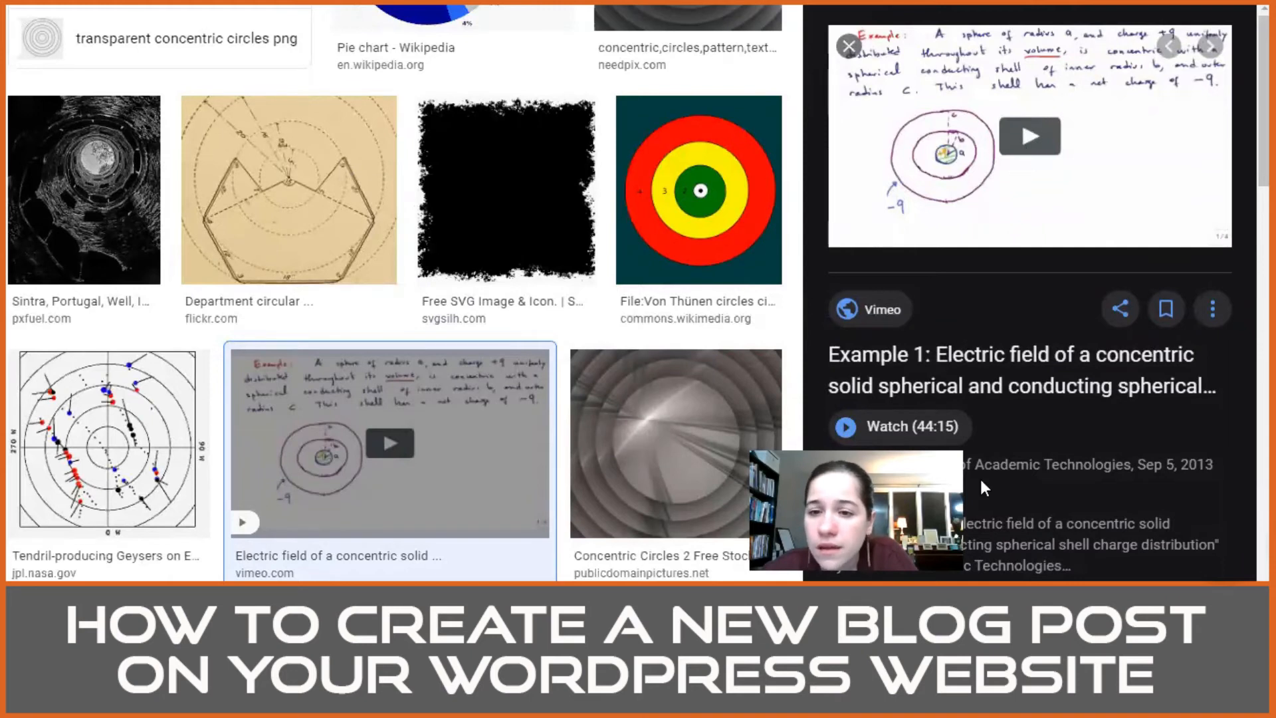
{"action": "scroll", "coordinate": [249, 291], "scroll_direction": "down", "scroll_amount": 1}
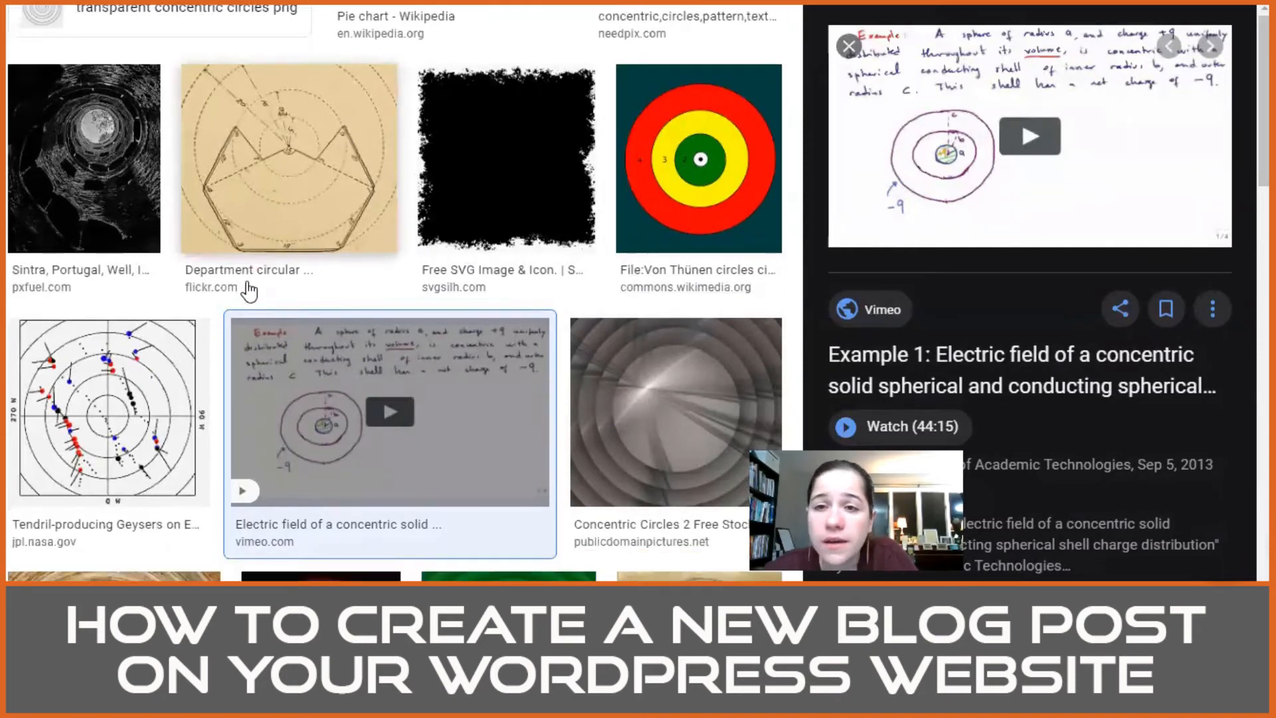
{"action": "scroll", "coordinate": [250, 290], "scroll_direction": "down", "scroll_amount": 10}
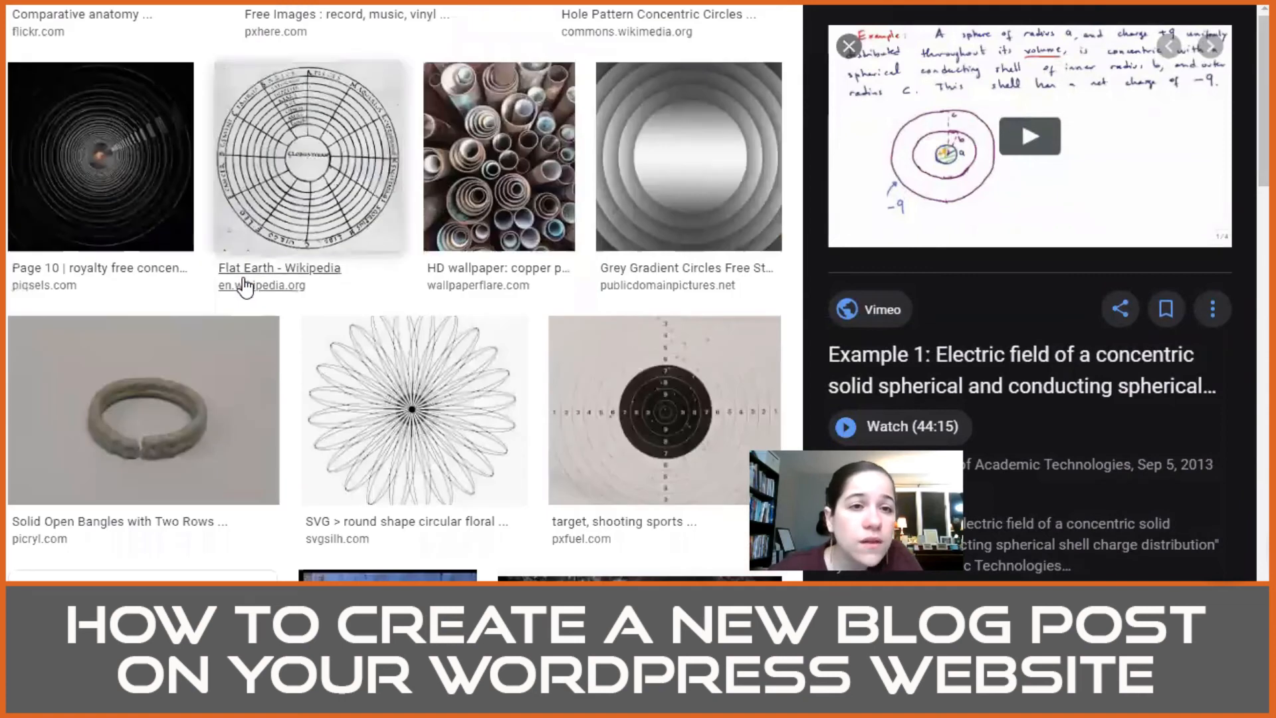
Step: Preview the Flat Earth diagram from Wikipedia and compare it with the other reusable circle images
{"action": "left_click", "coordinate": [281, 126]}
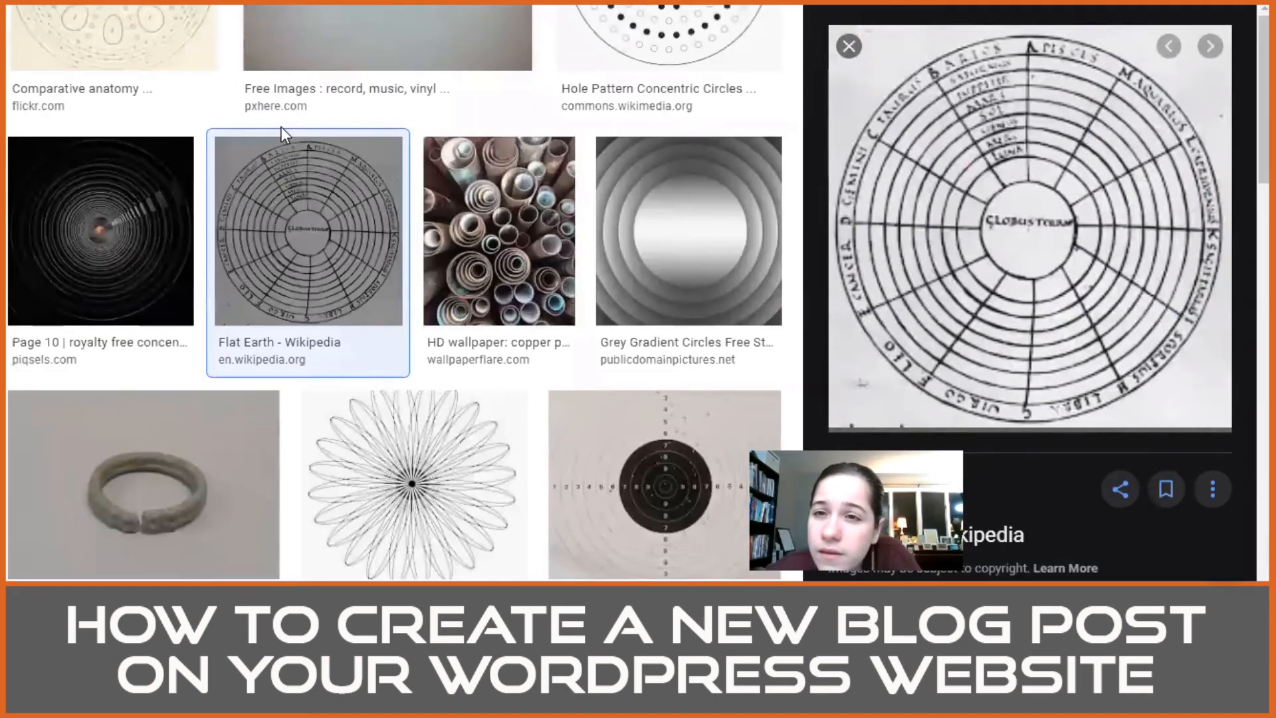
{"action": "scroll", "coordinate": [526, 266], "scroll_direction": "down", "scroll_amount": 5}
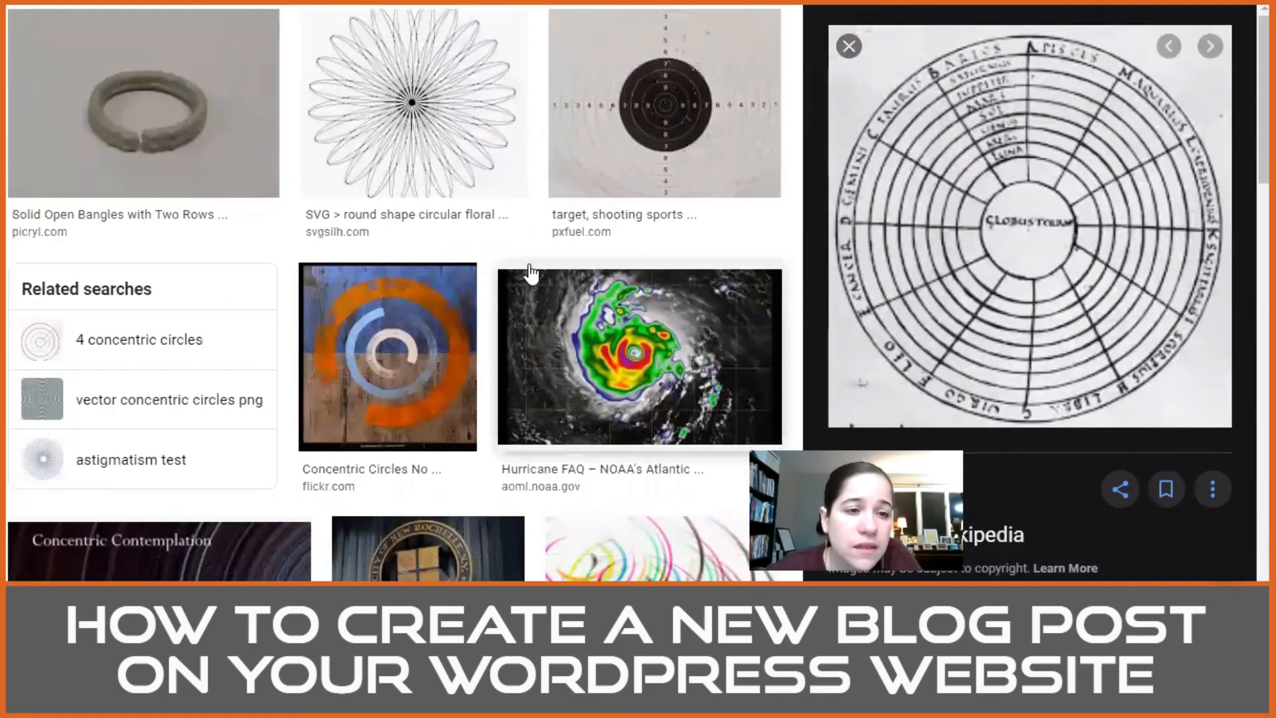
{"action": "scroll", "coordinate": [529, 273], "scroll_direction": "down", "scroll_amount": 12}
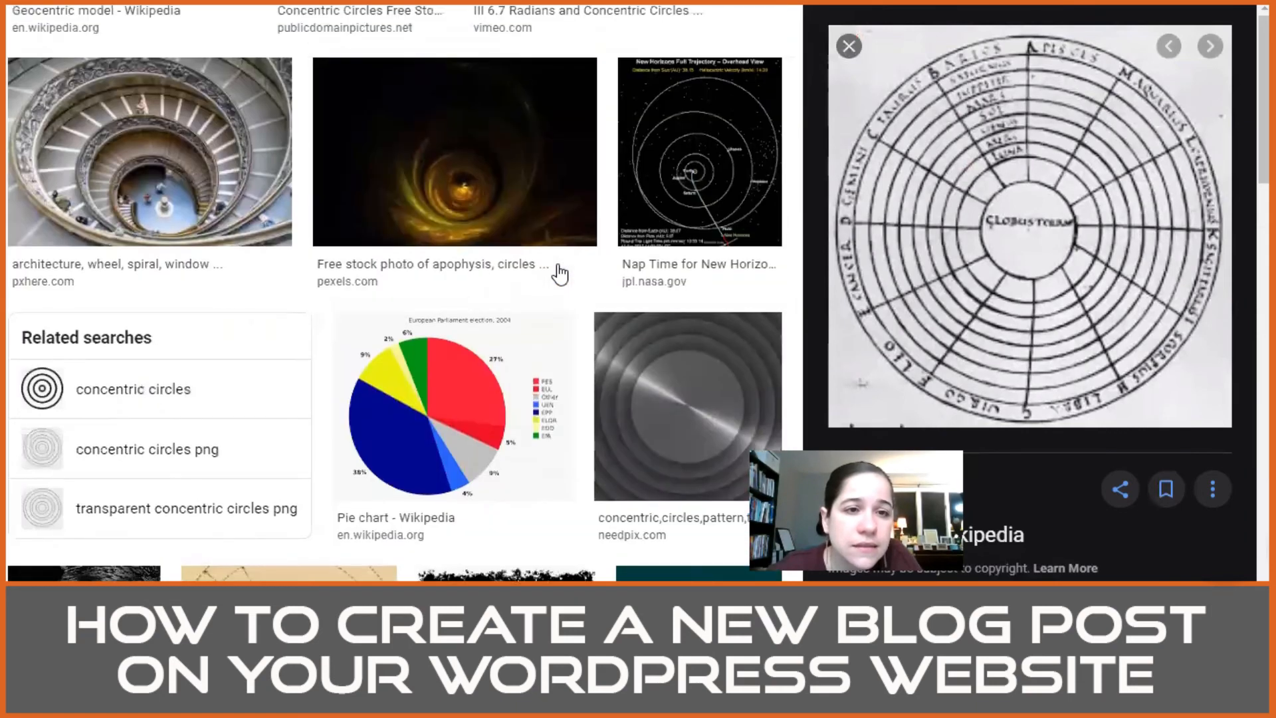
{"action": "scroll", "coordinate": [560, 273], "scroll_direction": "down", "scroll_amount": 5}
{"action": "scroll", "coordinate": [559, 273], "scroll_direction": "up", "scroll_amount": 2}
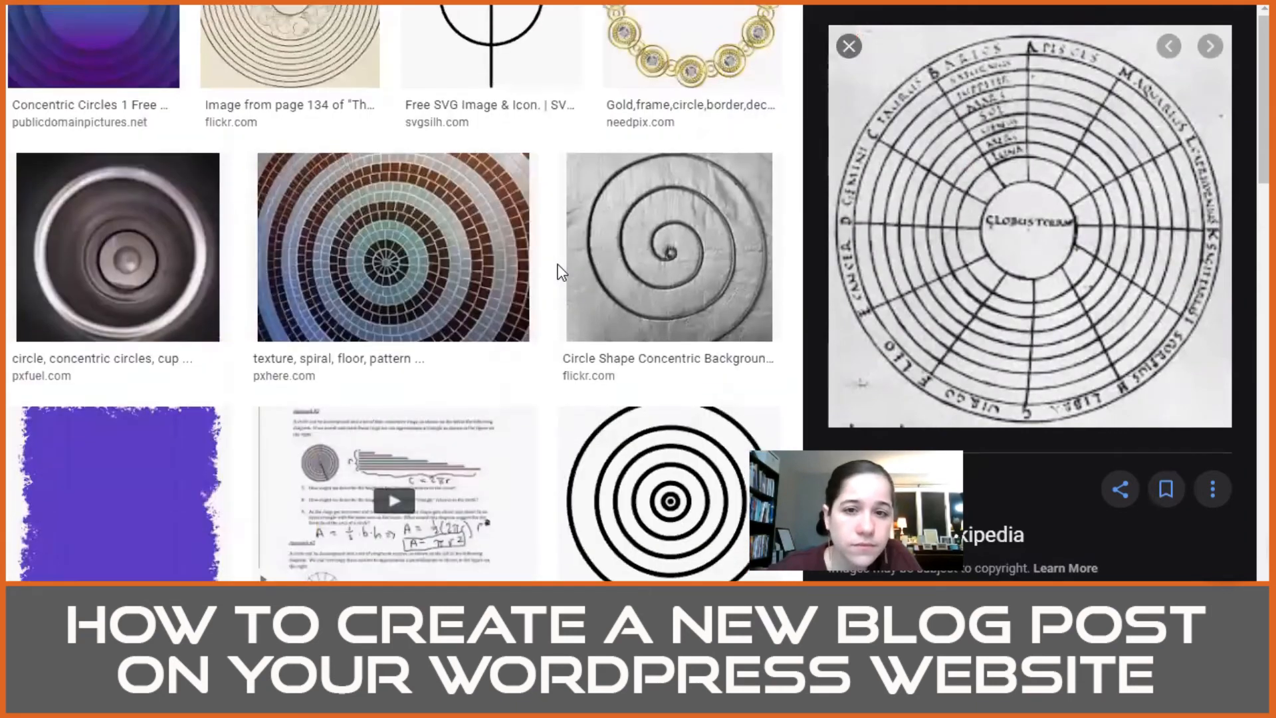
{"action": "scroll", "coordinate": [560, 272], "scroll_direction": "up", "scroll_amount": 10}
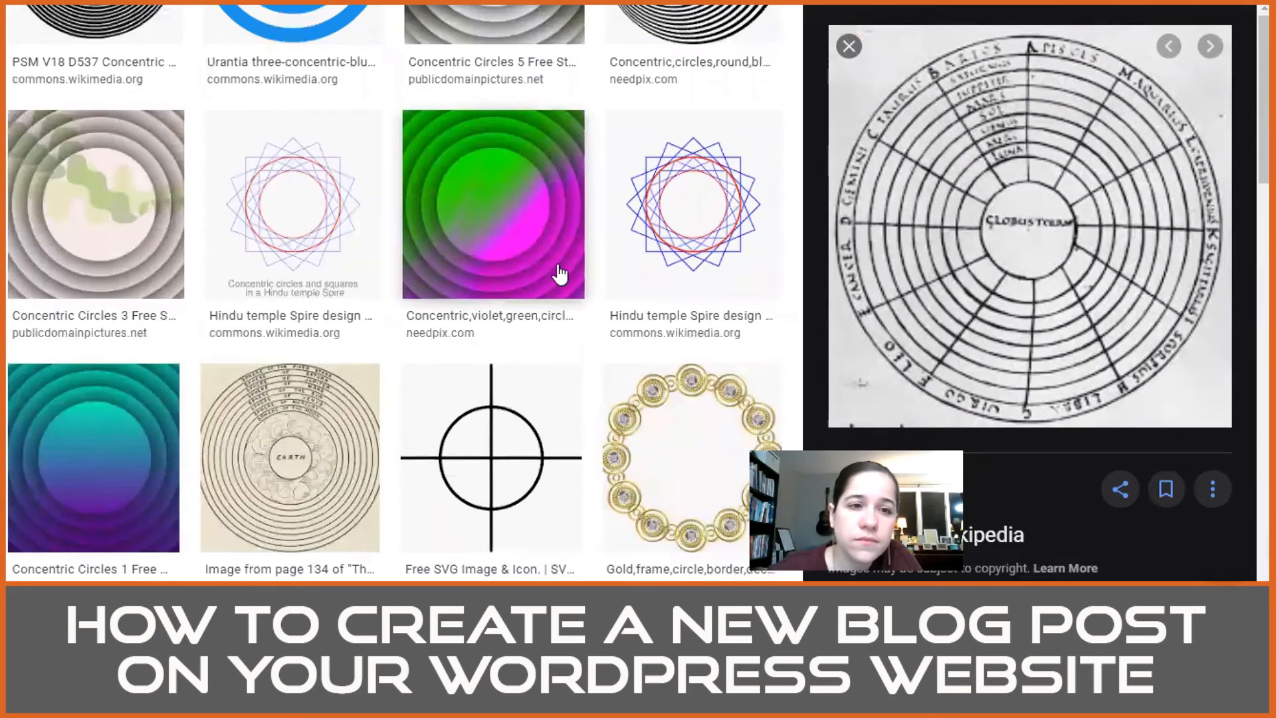
{"action": "scroll", "coordinate": [559, 272], "scroll_direction": "up", "scroll_amount": 2}
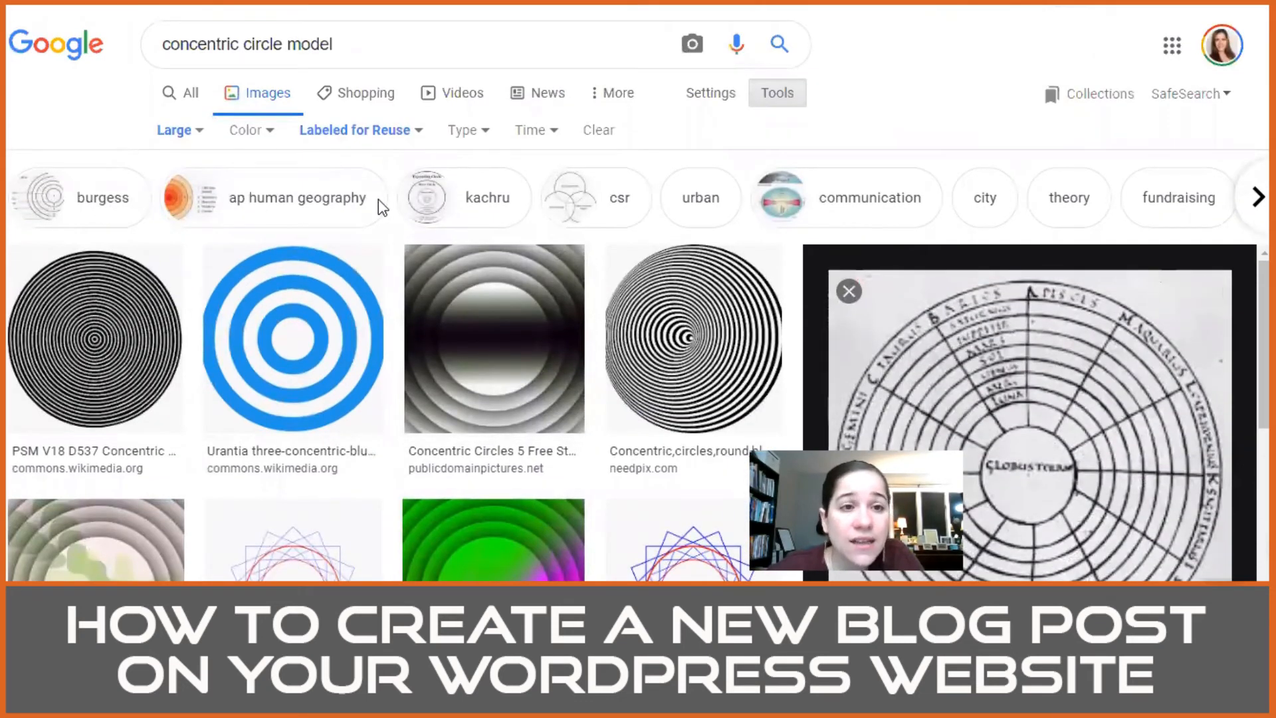
Step: Narrow the image results to the suggested "burgess" topic and look through them
{"action": "left_click", "coordinate": [102, 199]}
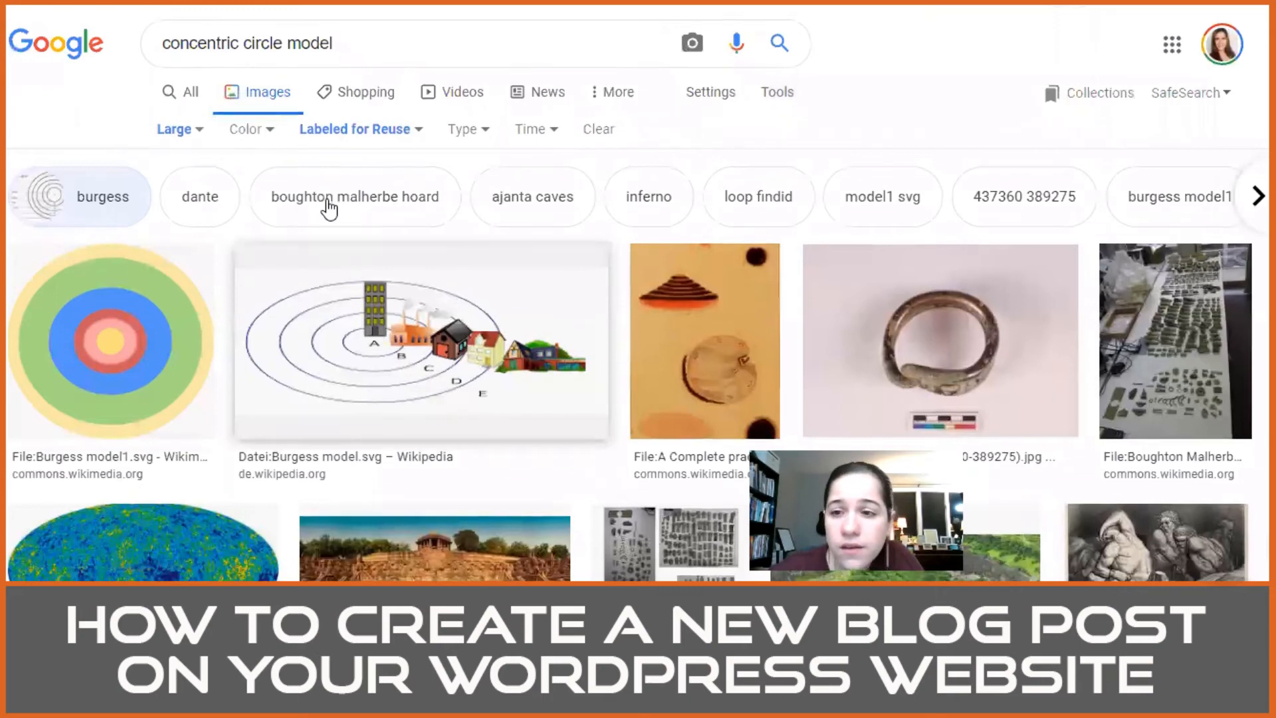
{"action": "scroll", "coordinate": [327, 208], "scroll_direction": "down", "scroll_amount": 10}
{"action": "scroll", "coordinate": [507, 353], "scroll_direction": "up", "scroll_amount": 6}
{"action": "scroll", "coordinate": [507, 353], "scroll_direction": "up", "scroll_amount": 5}
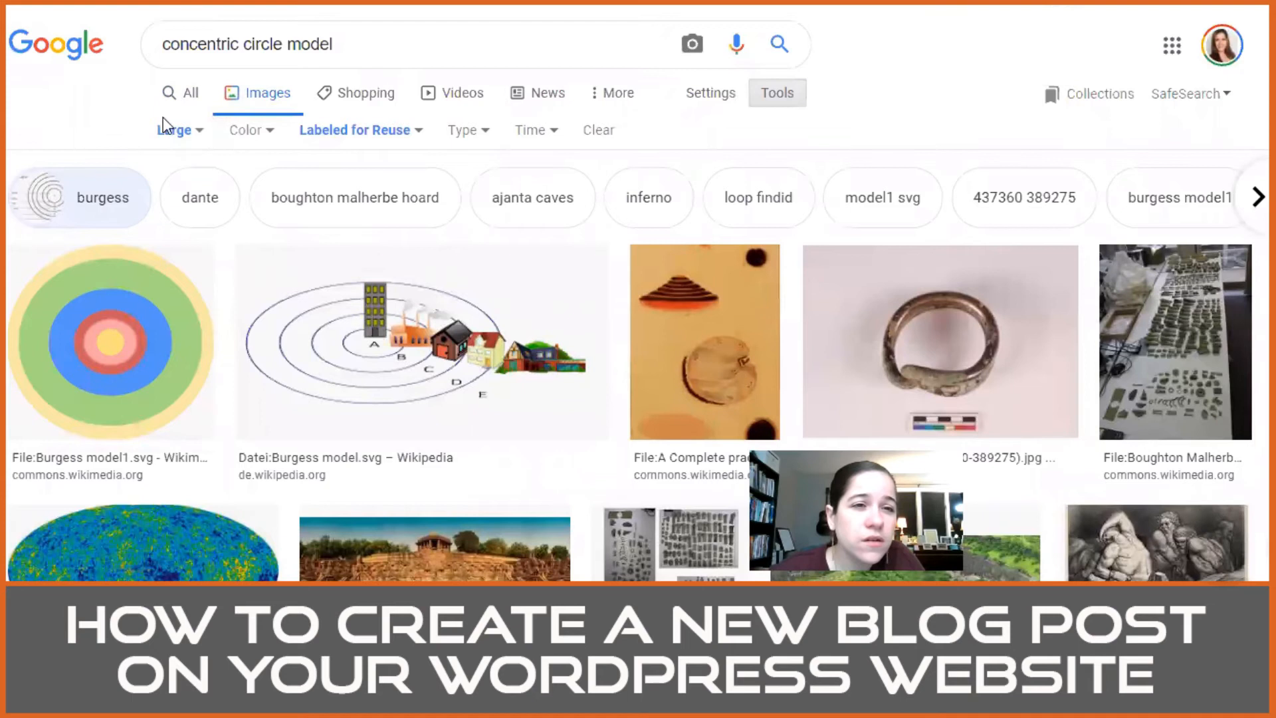
Step: Search the images for "simon sinek golden circle", look through the results, and return to the concentric circle model results
{"action": "triple_click", "coordinate": [246, 40]}
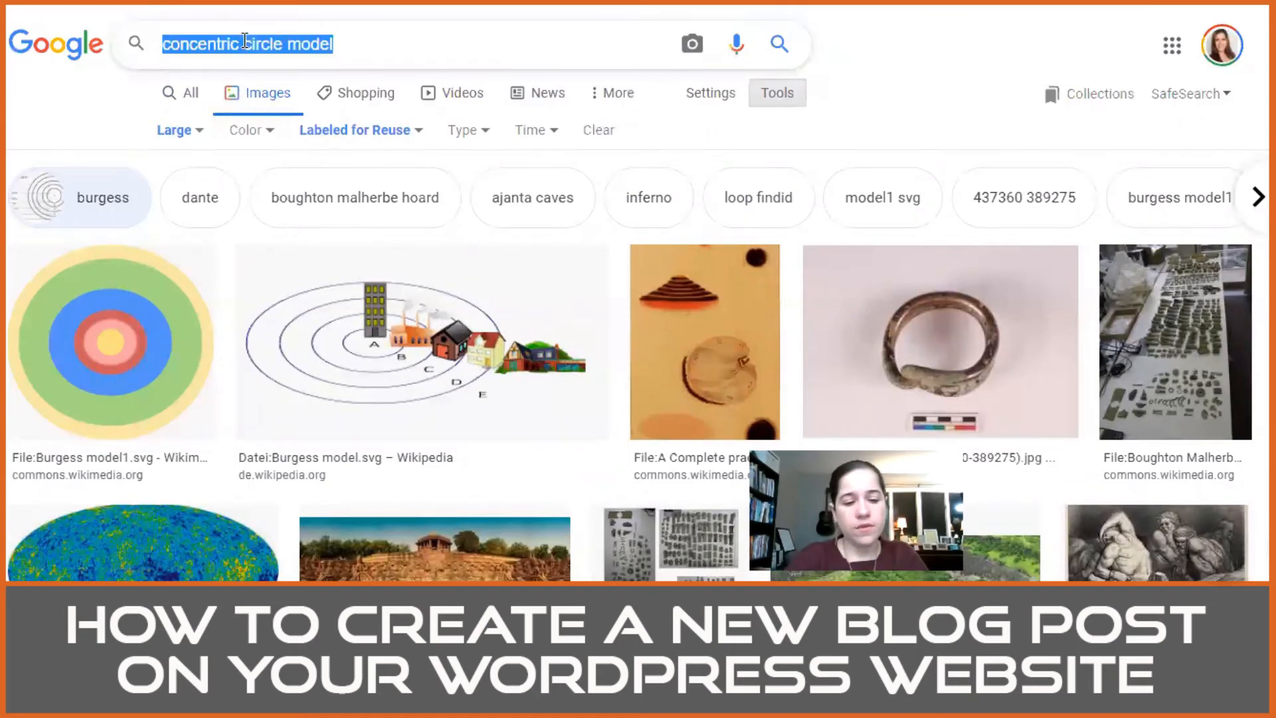
{"action": "type", "text": "simon sinek"}
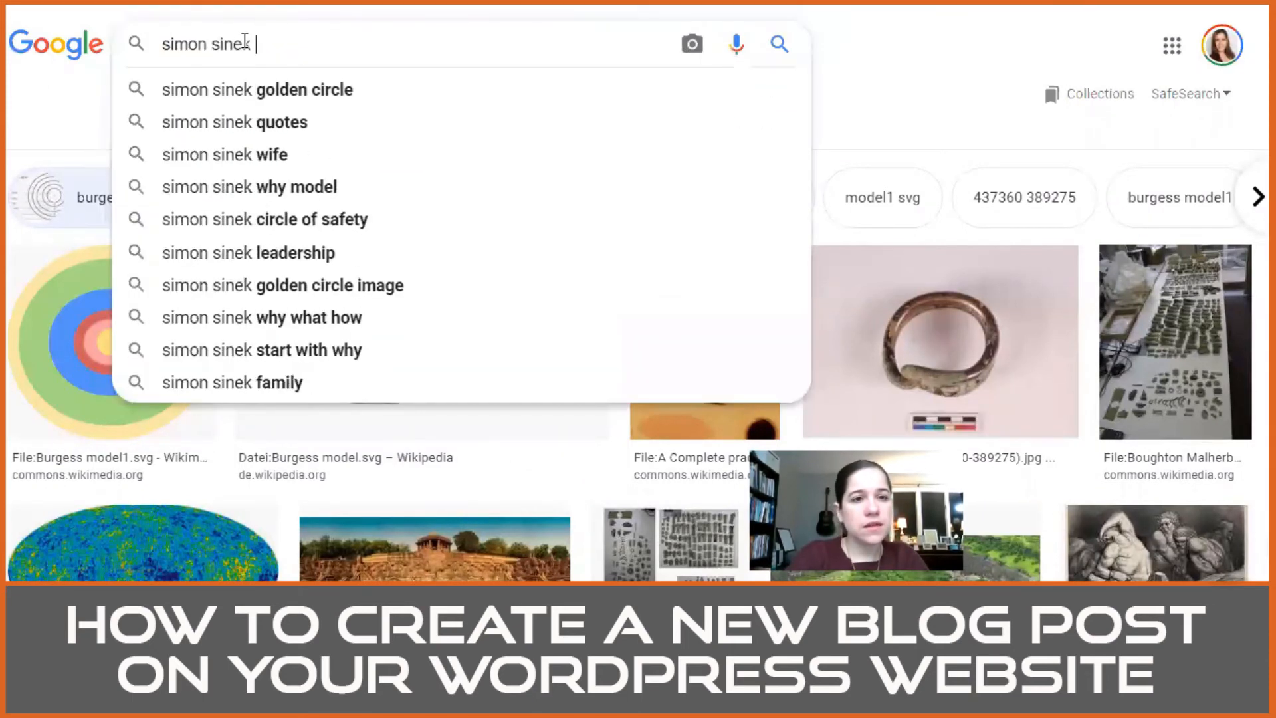
{"action": "key", "text": "Down"}
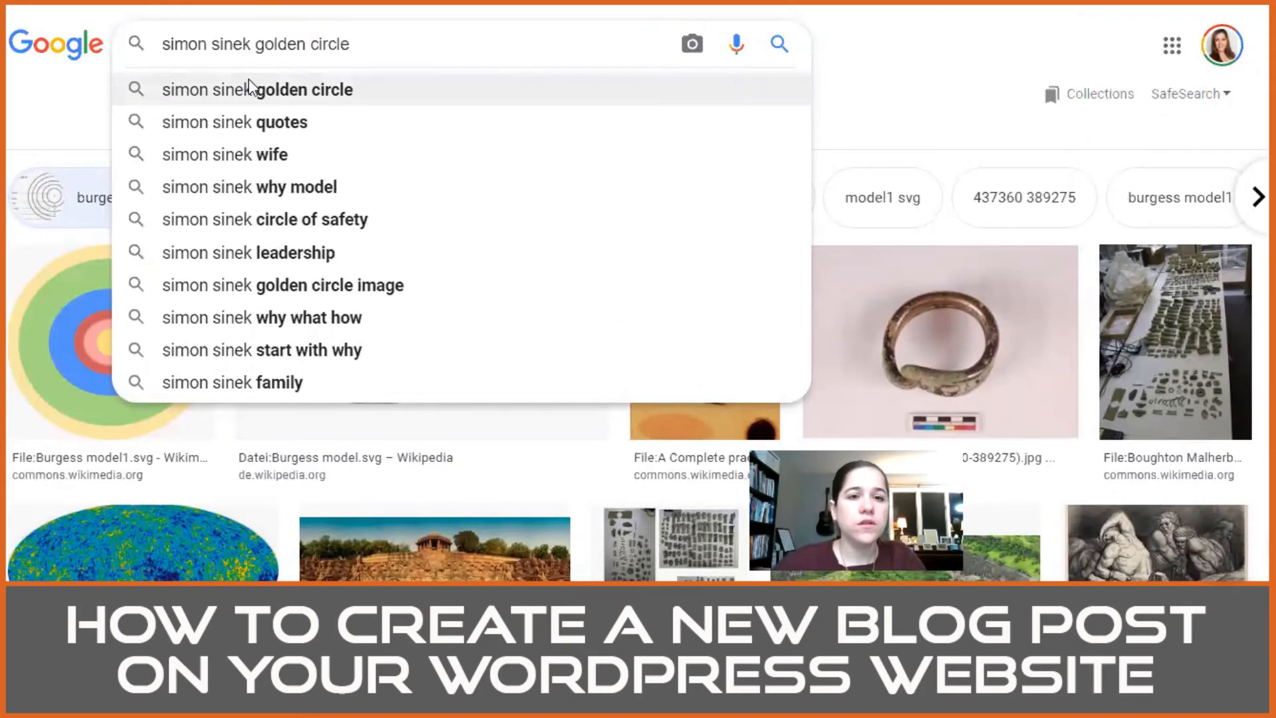
{"action": "key", "text": "Return"}
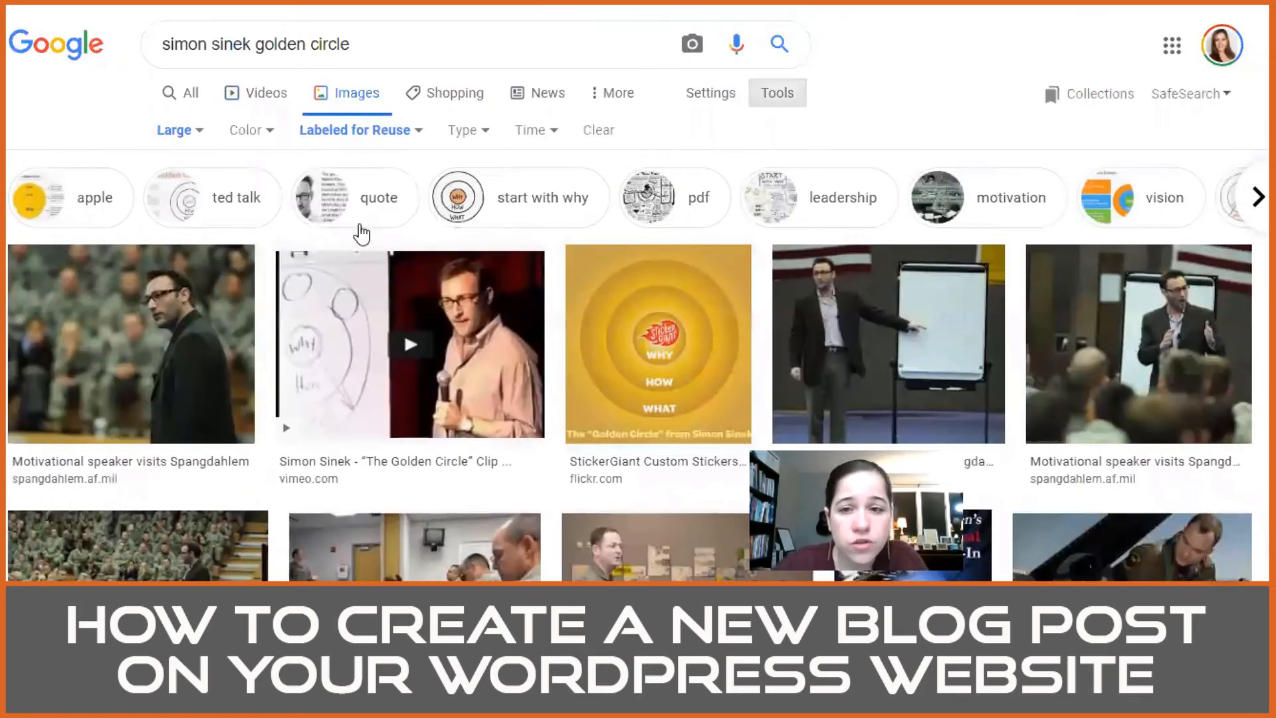
{"action": "scroll", "coordinate": [436, 369], "scroll_direction": "down", "scroll_amount": 5}
{"action": "scroll", "coordinate": [435, 369], "scroll_direction": "down", "scroll_amount": 6}
{"action": "scroll", "coordinate": [373, 163], "scroll_direction": "up", "scroll_amount": 12}
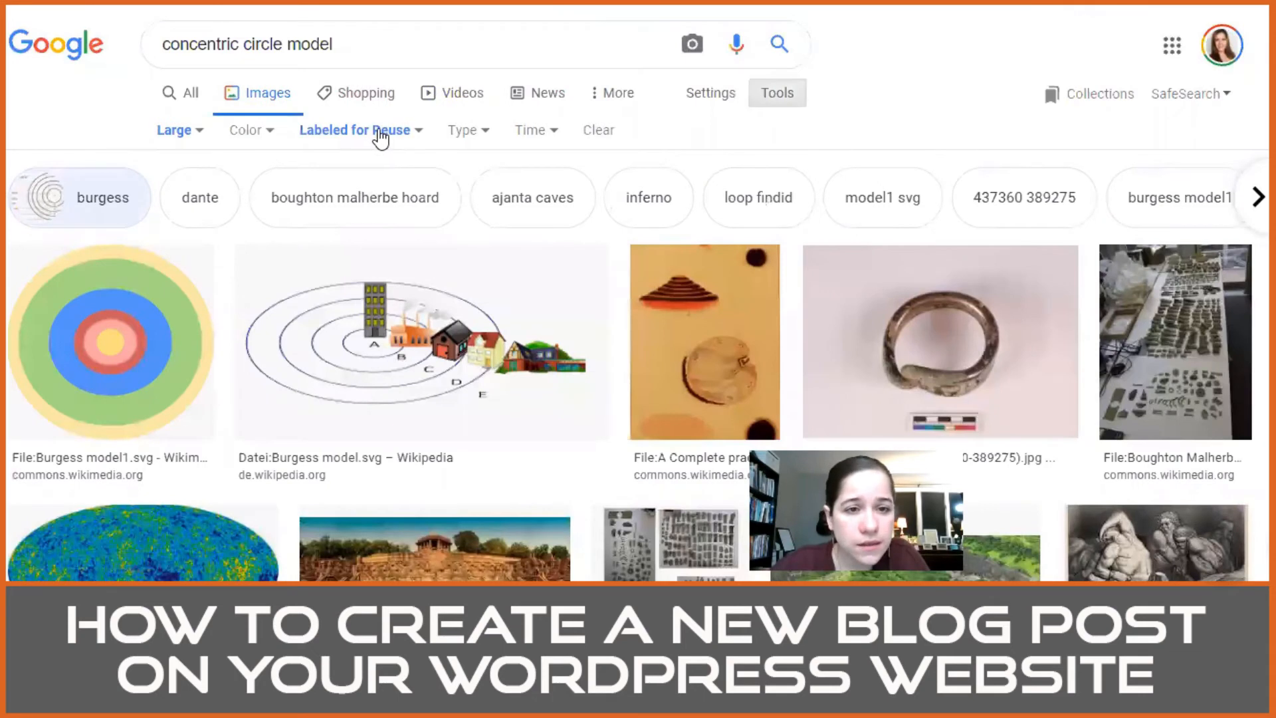
Step: Change the usage rights filter to Labeled for reuse with modification and check the burgess results
{"action": "left_click", "coordinate": [377, 137]}
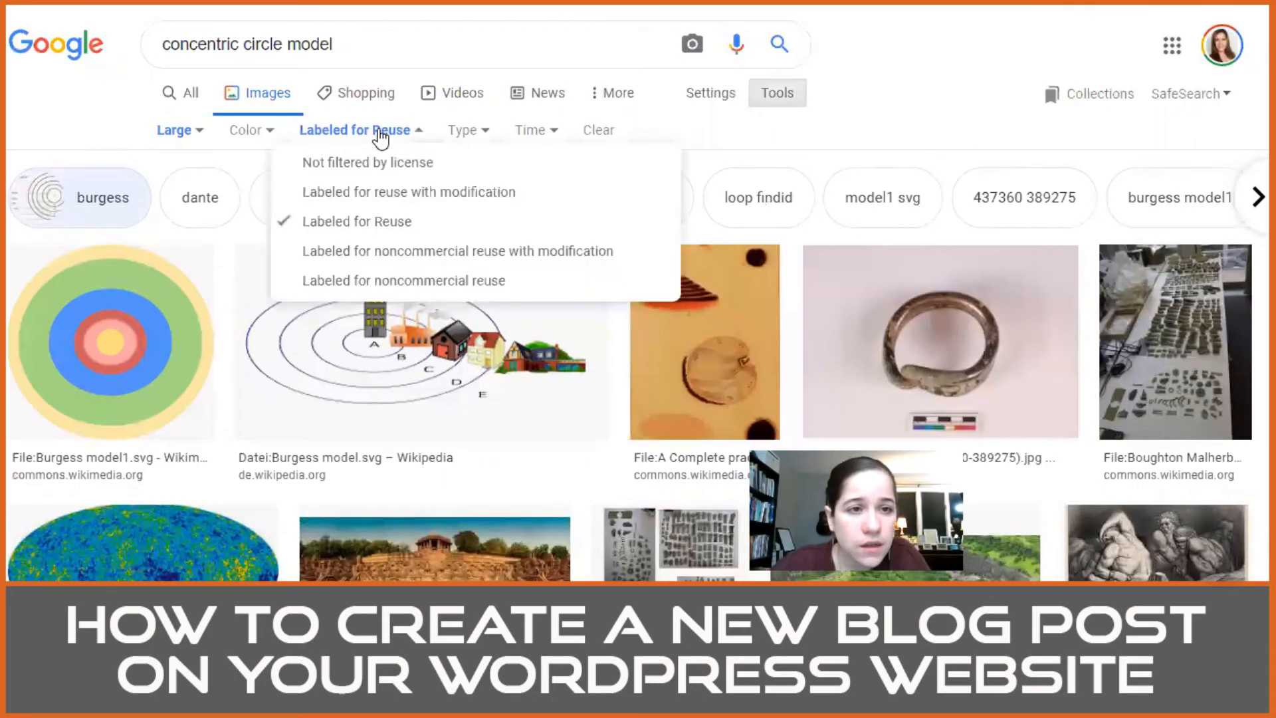
{"action": "left_click", "coordinate": [378, 193]}
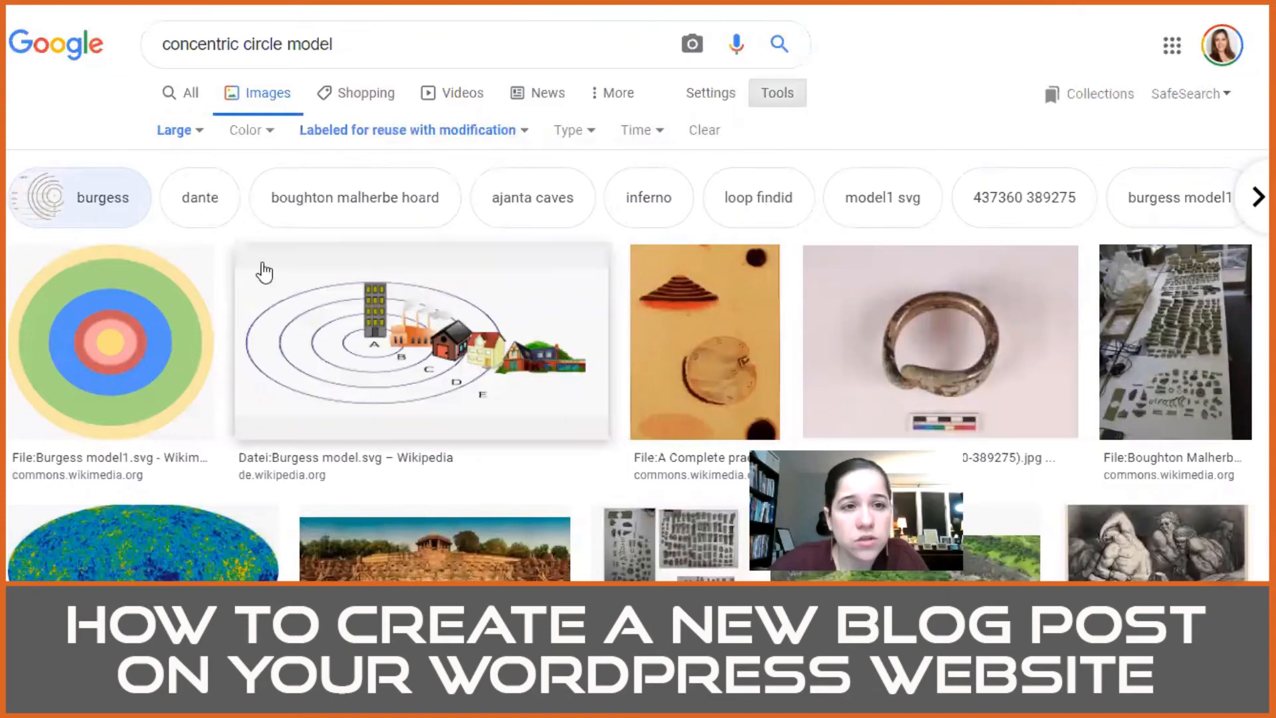
{"action": "scroll", "coordinate": [326, 319], "scroll_direction": "down", "scroll_amount": 3}
{"action": "scroll", "coordinate": [332, 319], "scroll_direction": "down", "scroll_amount": 2}
{"action": "scroll", "coordinate": [284, 315], "scroll_direction": "up", "scroll_amount": 5}
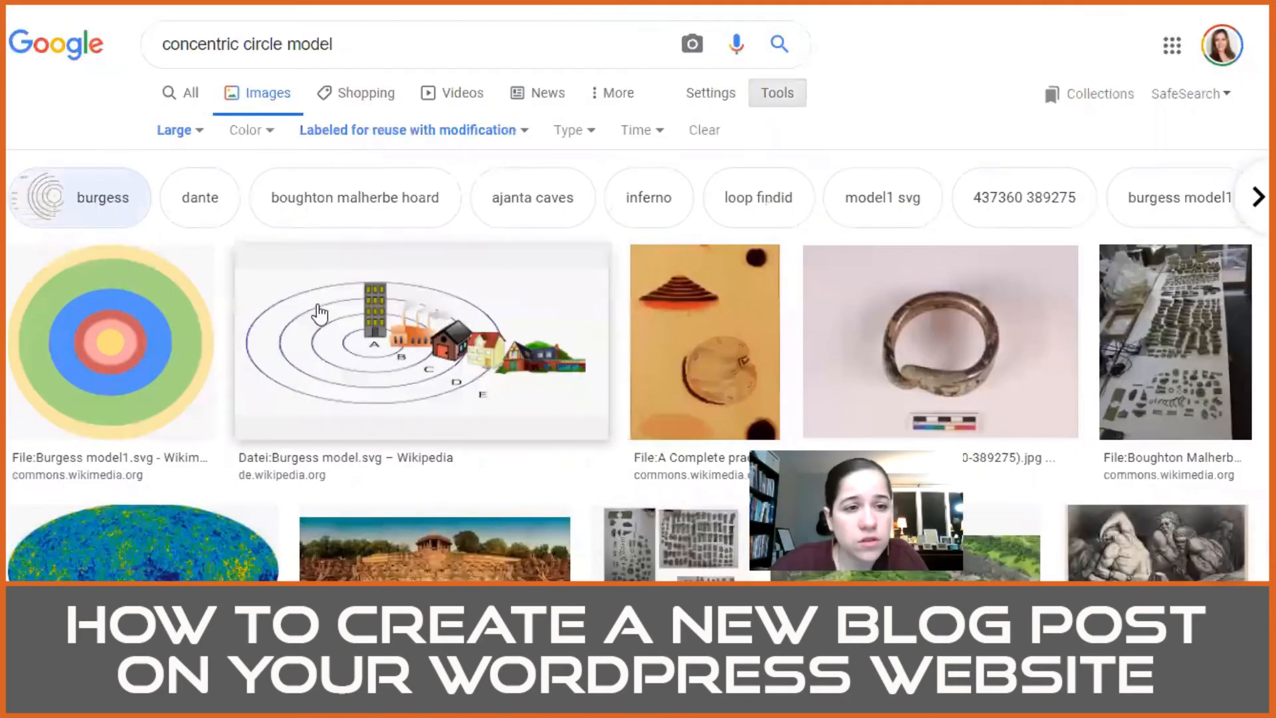
Step: Remove the "burgess" refinement and look through the full set of concentric circle images for a suitable graphic
{"action": "left_click", "coordinate": [319, 316]}
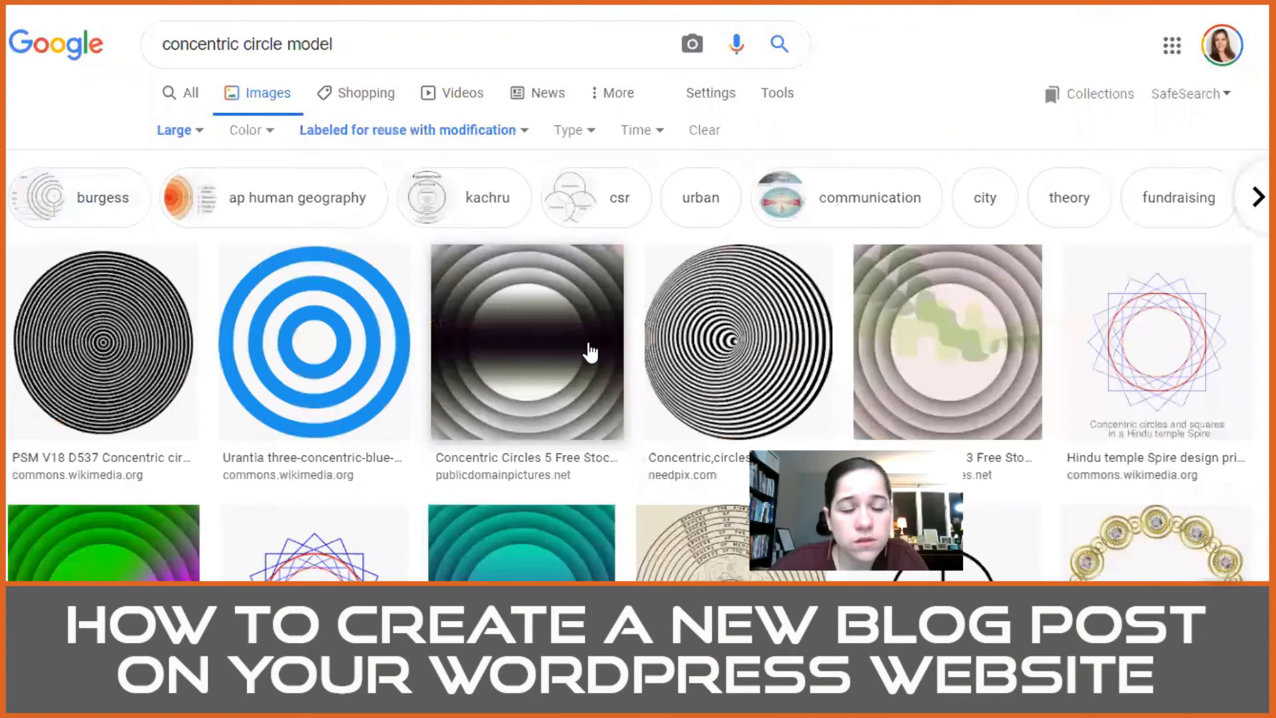
{"action": "scroll", "coordinate": [590, 352], "scroll_direction": "down", "scroll_amount": 3}
{"action": "scroll", "coordinate": [501, 327], "scroll_direction": "down", "scroll_amount": 15}
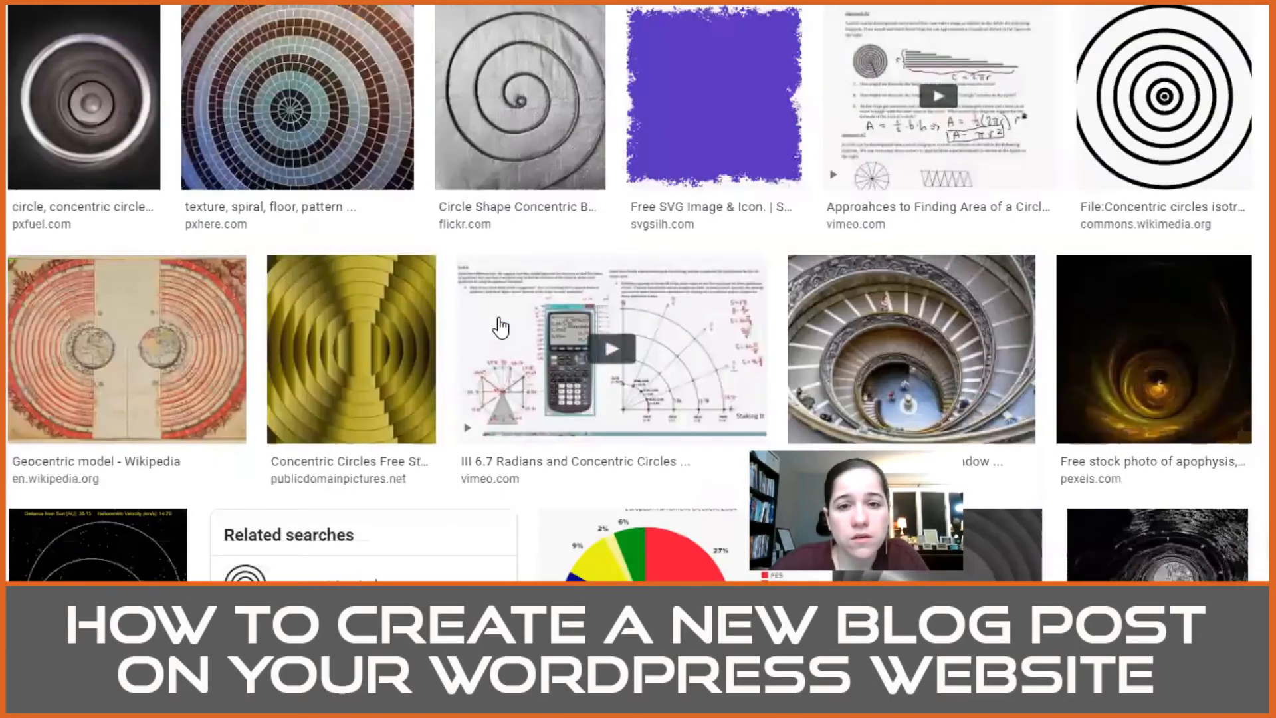
{"action": "scroll", "coordinate": [501, 327], "scroll_direction": "up", "scroll_amount": 4}
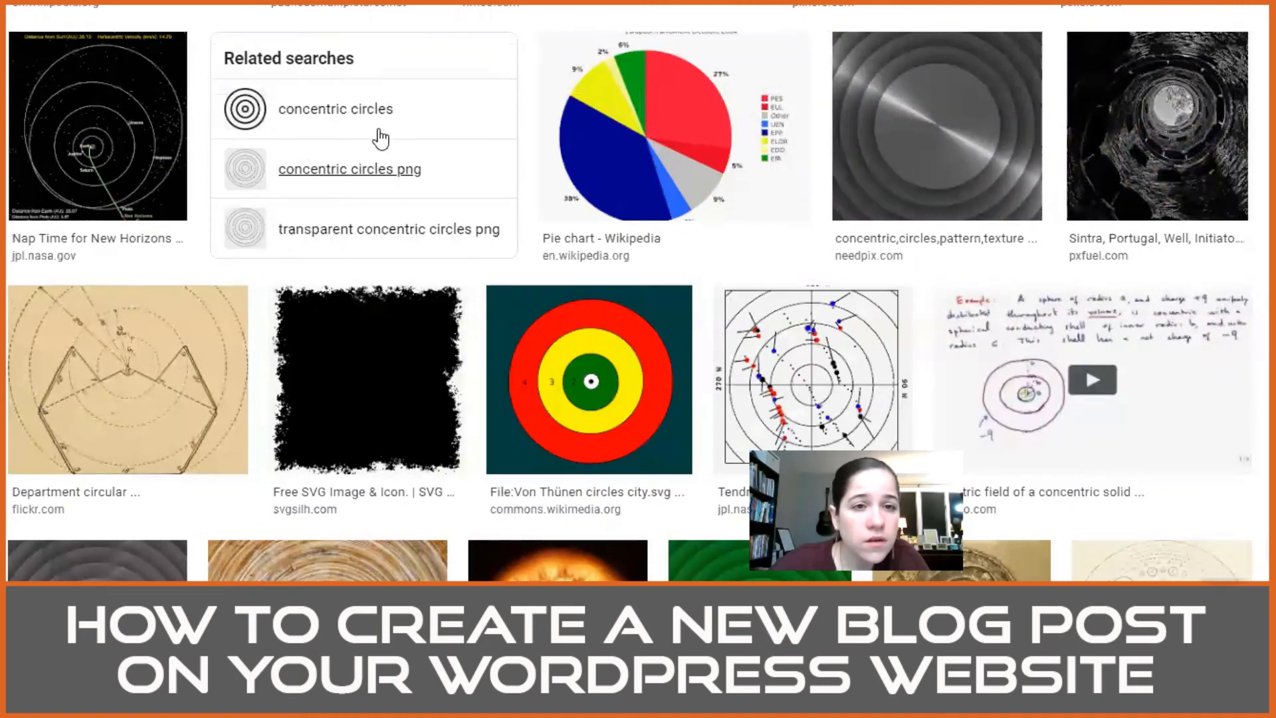
{"action": "scroll", "coordinate": [426, 192], "scroll_direction": "up", "scroll_amount": 11}
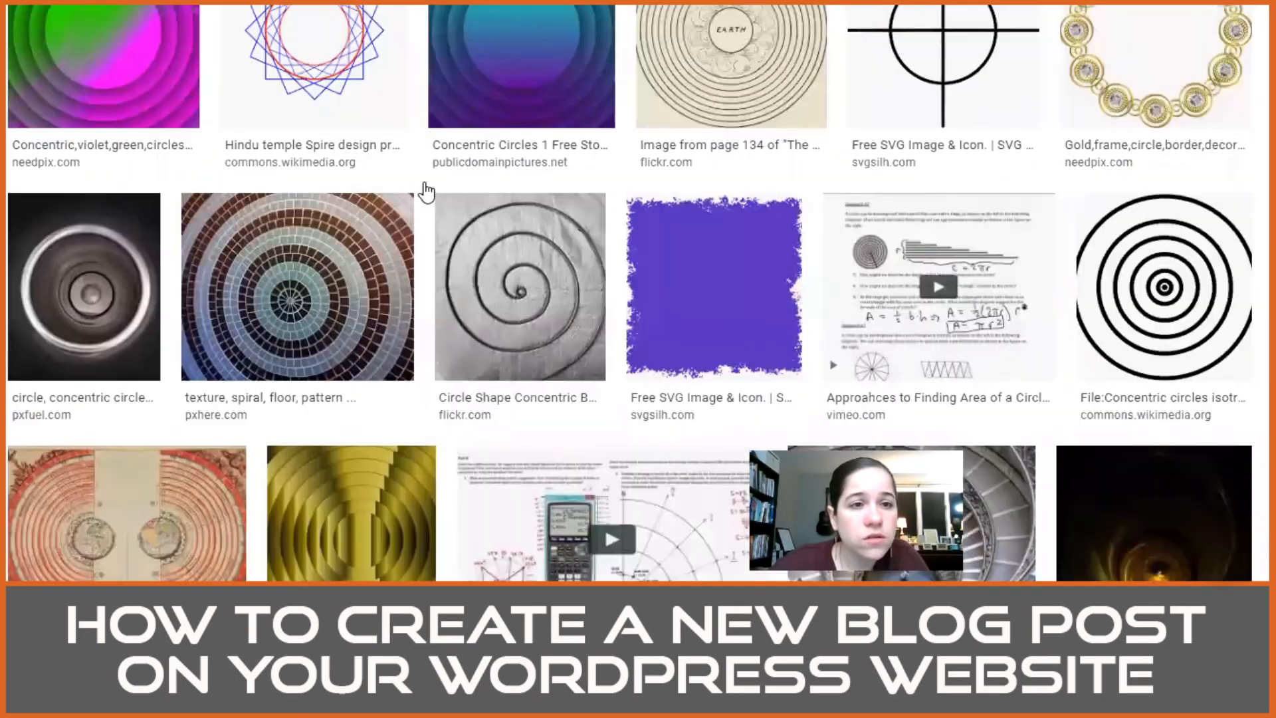
{"action": "scroll", "coordinate": [354, 331], "scroll_direction": "down", "scroll_amount": 3}
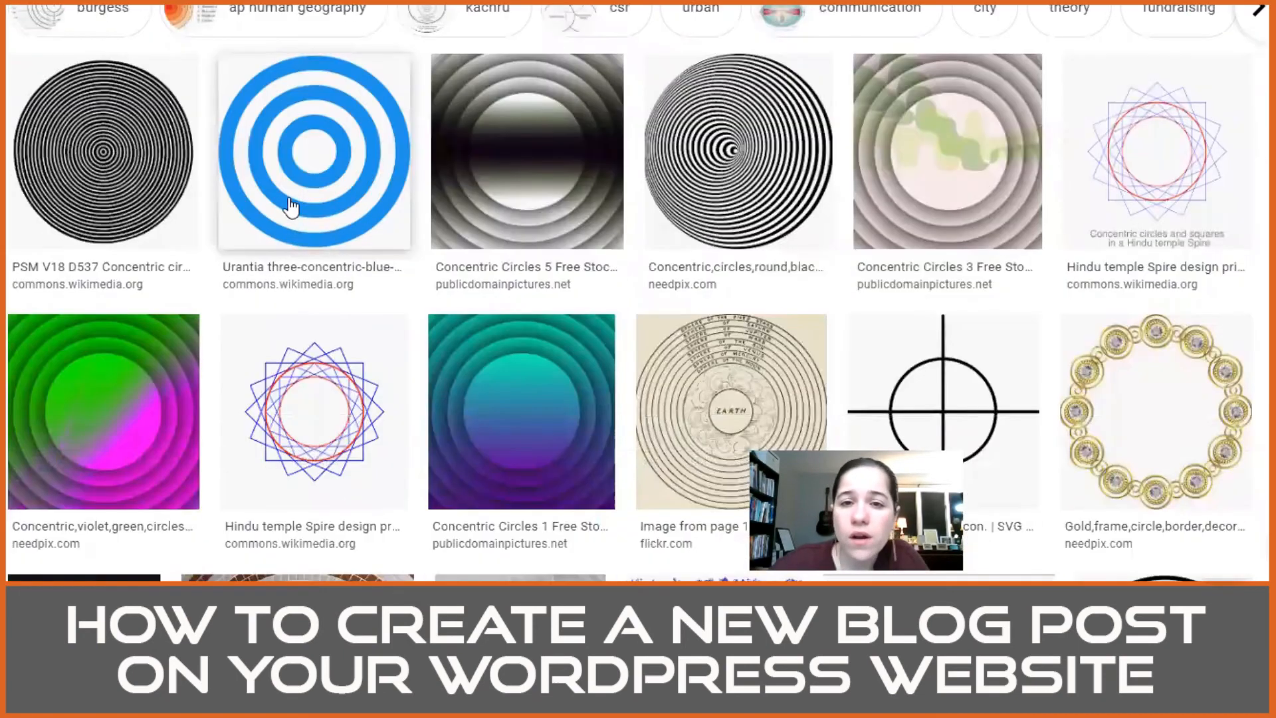
Step: Save the Urantia three concentric blue circles image as a PNG in the Downloads folder under its suggested name
{"action": "left_click", "coordinate": [329, 177]}
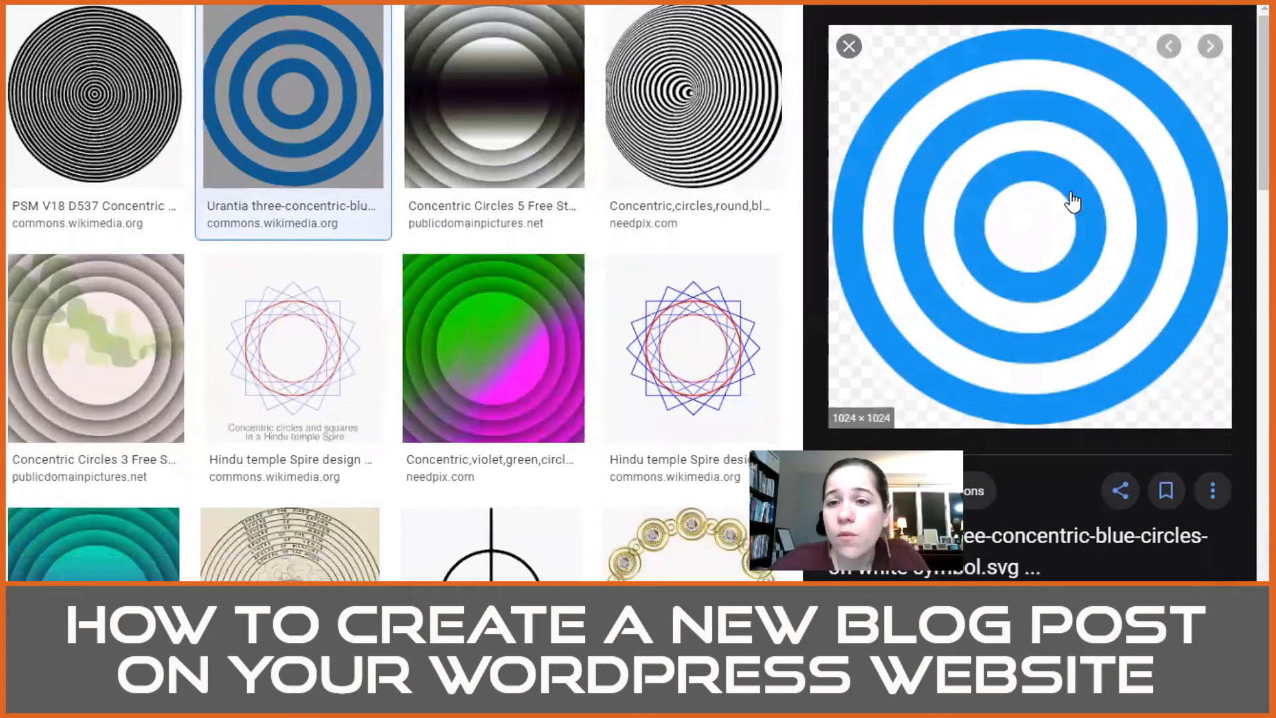
{"action": "right_click", "coordinate": [1038, 202]}
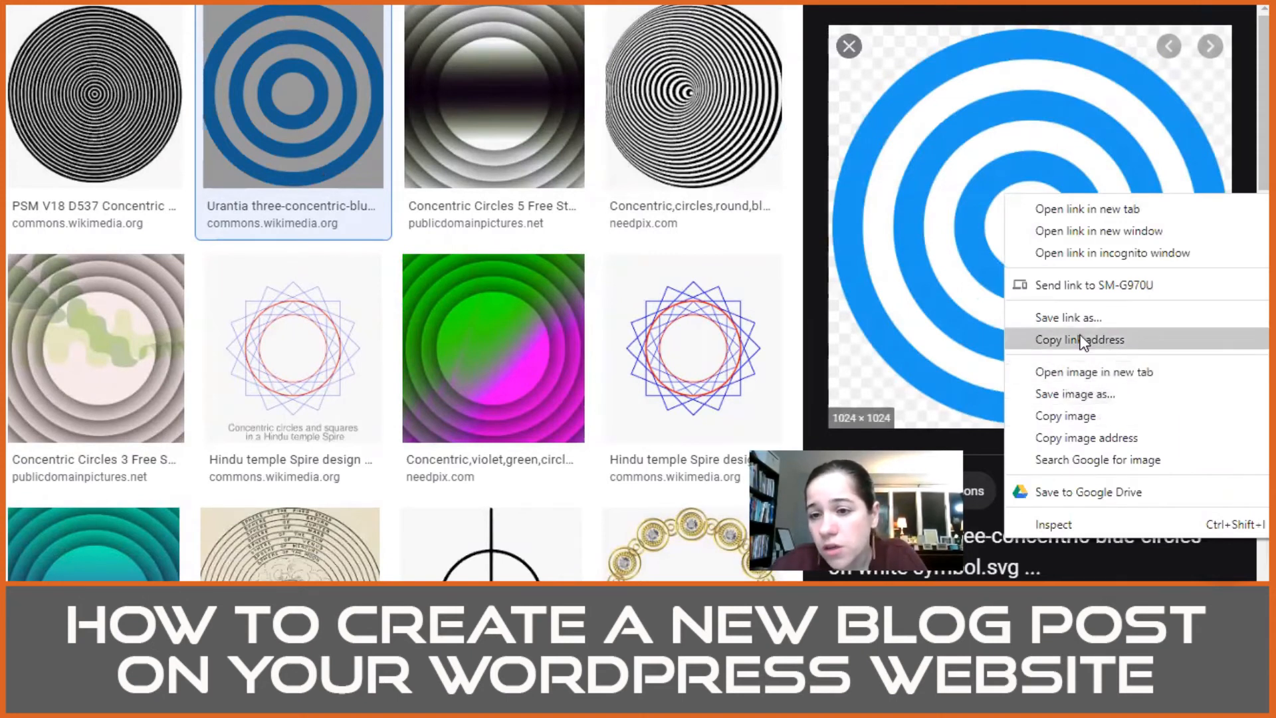
{"action": "left_click", "coordinate": [1080, 391]}
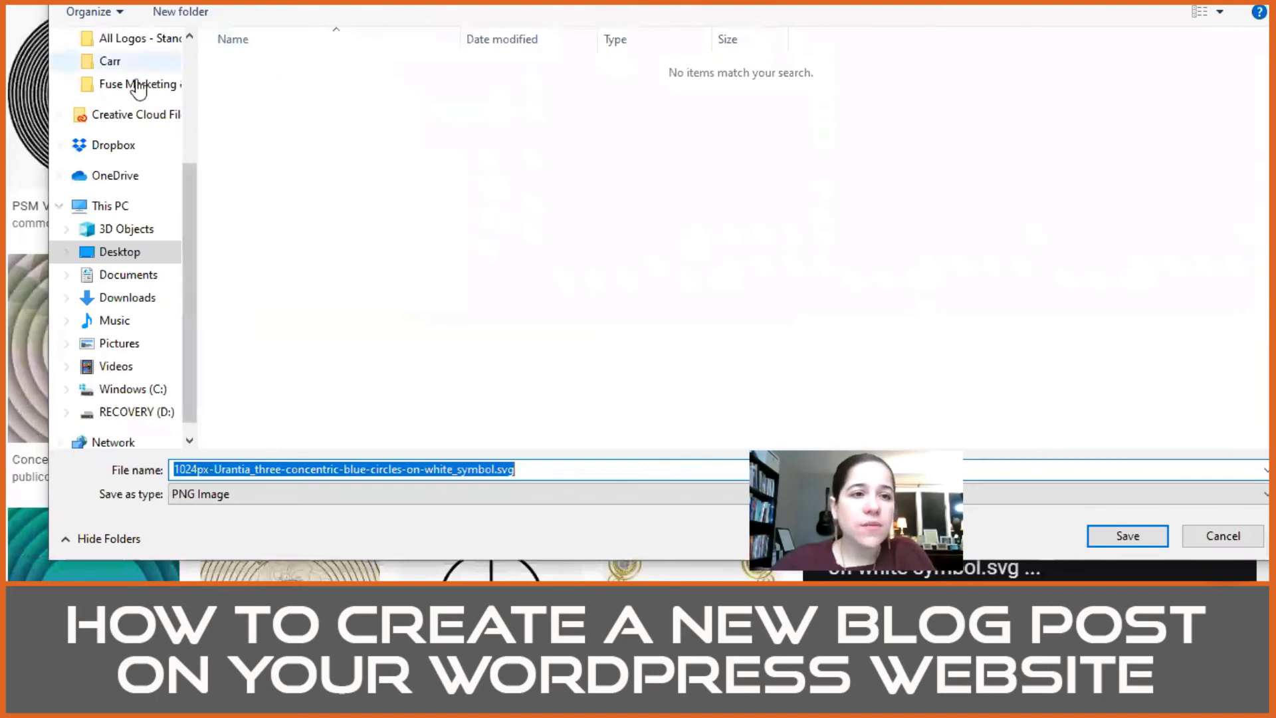
{"action": "scroll", "coordinate": [135, 93], "scroll_direction": "up", "scroll_amount": 3}
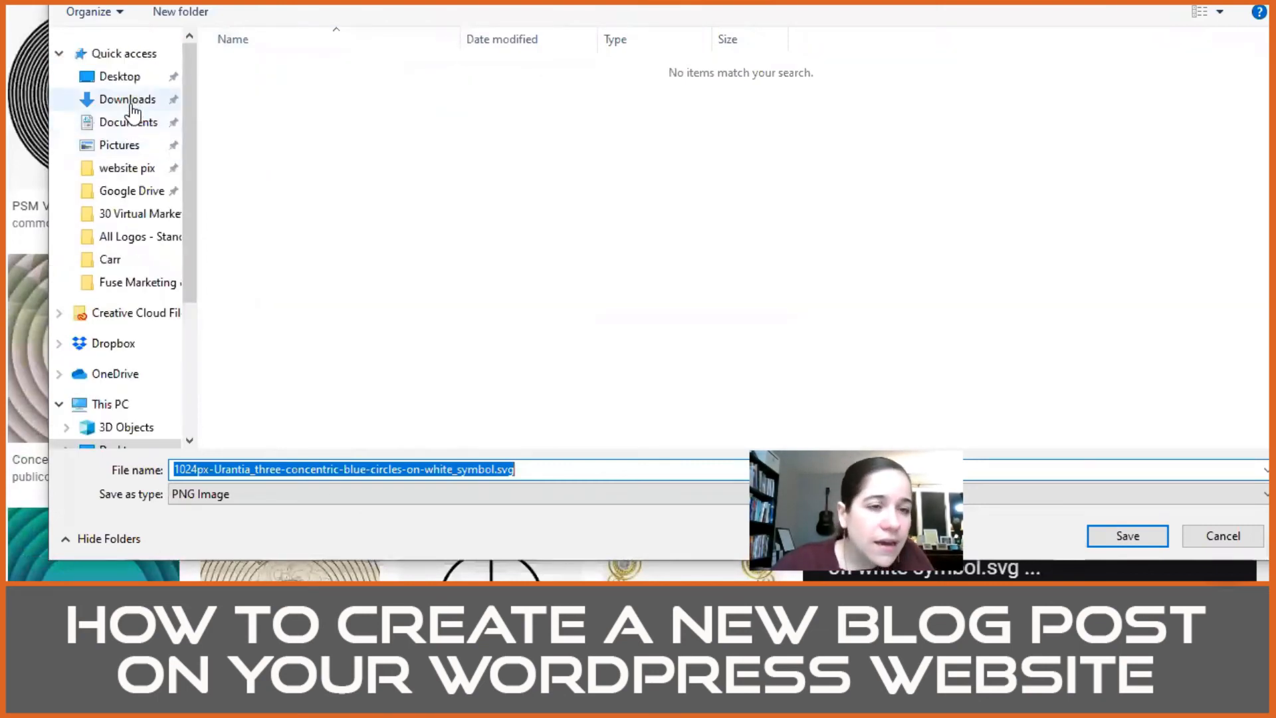
{"action": "left_click", "coordinate": [129, 100]}
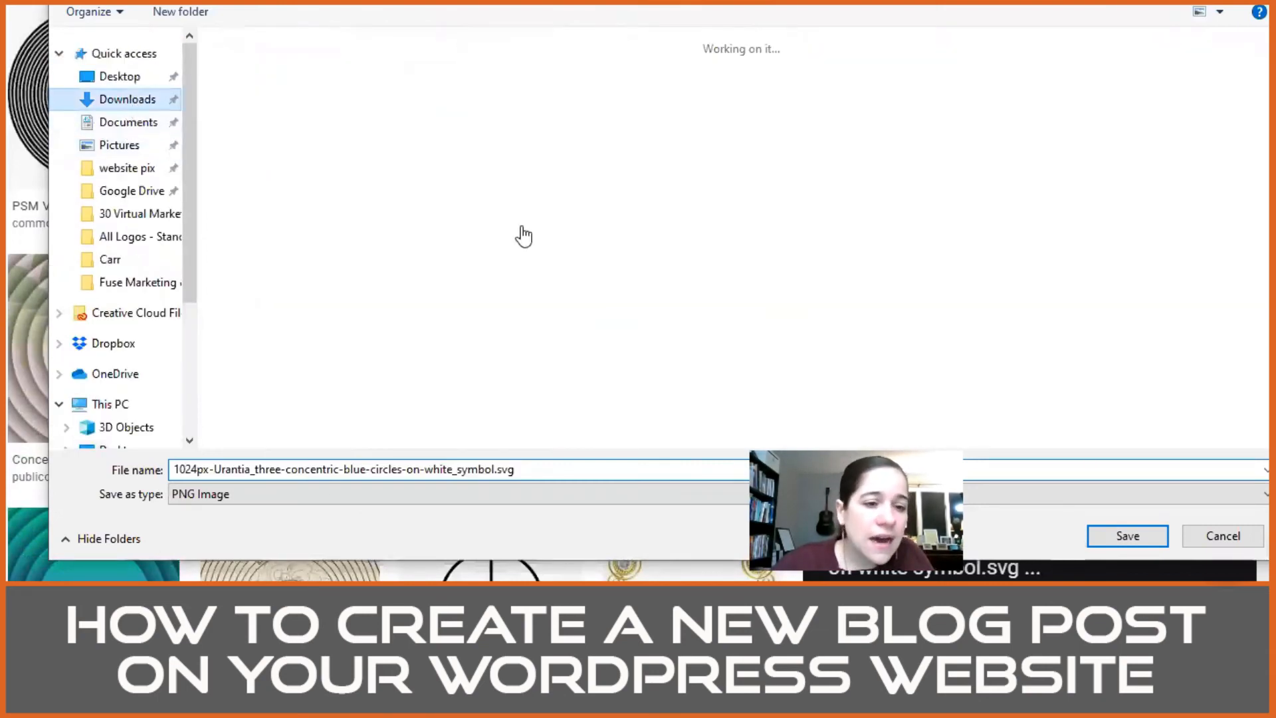
{"action": "left_click", "coordinate": [1128, 536]}
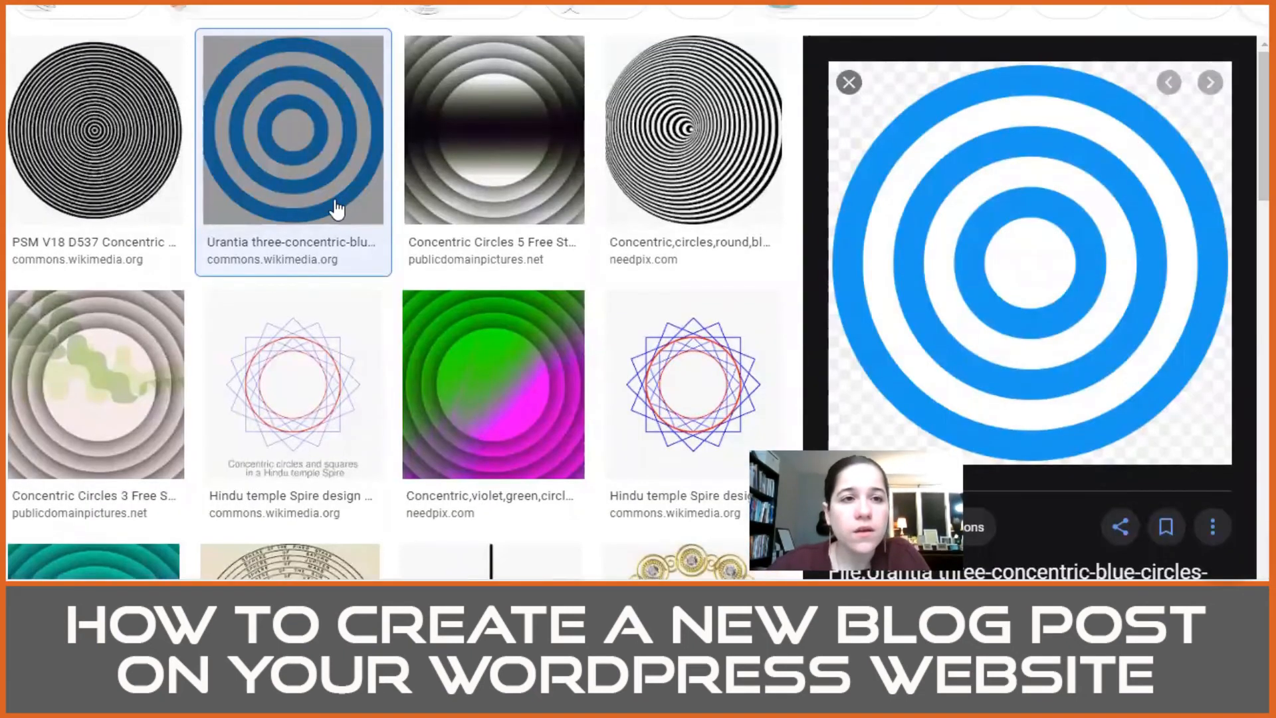
Step: Open the Simple English Wikipedia article on the concentric zone model from the web results, skim it and copy its address
{"action": "scroll", "coordinate": [336, 206], "scroll_direction": "up", "scroll_amount": 4}
{"action": "left_click", "coordinate": [193, 95]}
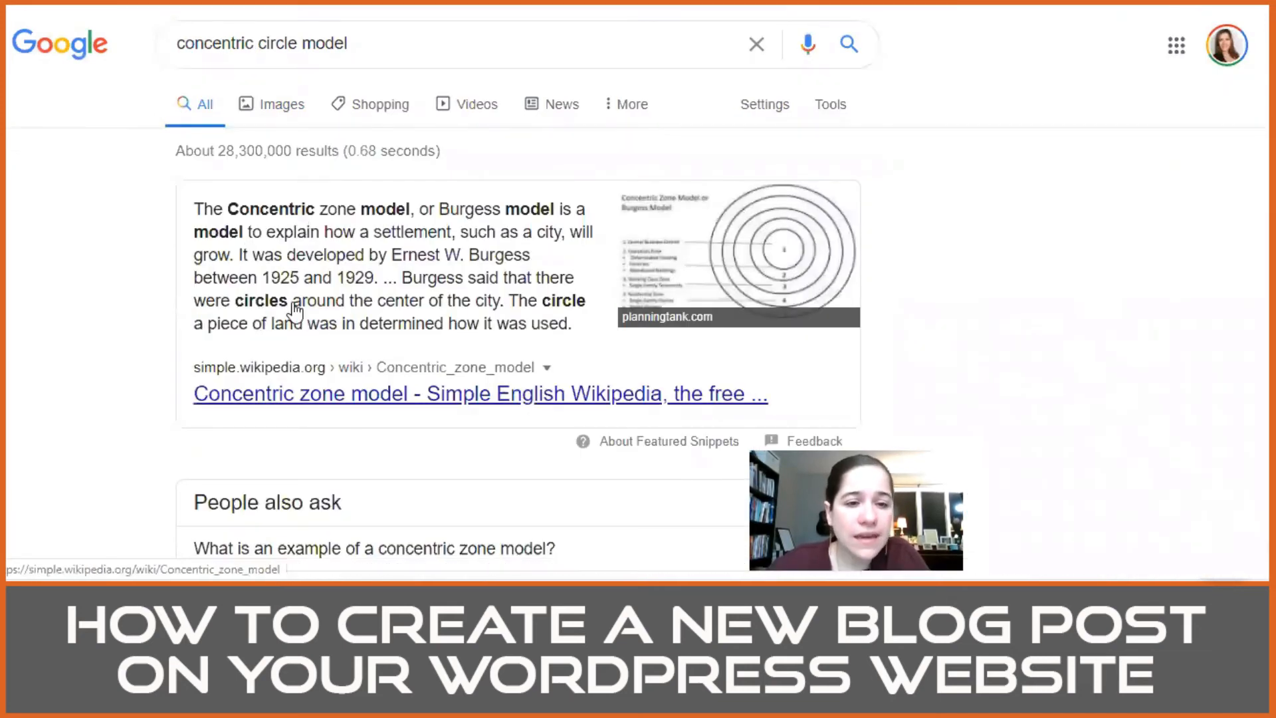
{"action": "left_click", "coordinate": [343, 381]}
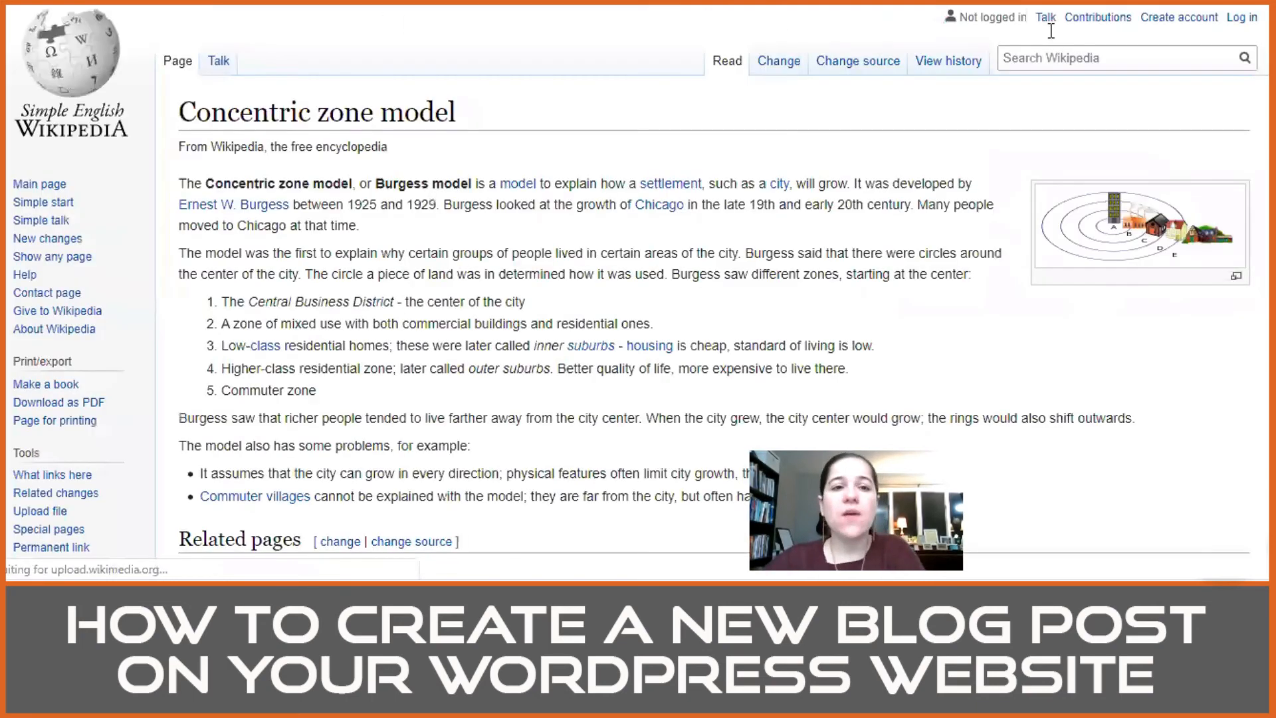
{"action": "scroll", "coordinate": [636, 237], "scroll_direction": "down", "scroll_amount": 5}
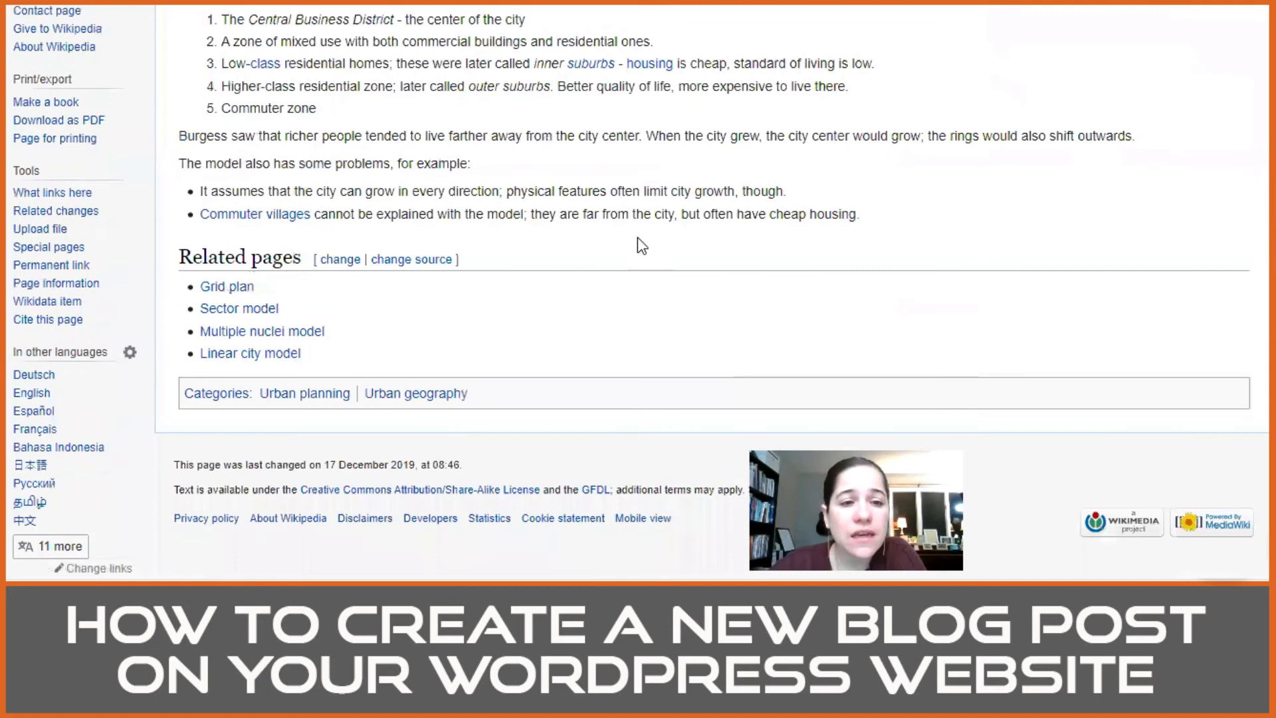
{"action": "scroll", "coordinate": [637, 237], "scroll_direction": "up", "scroll_amount": 5}
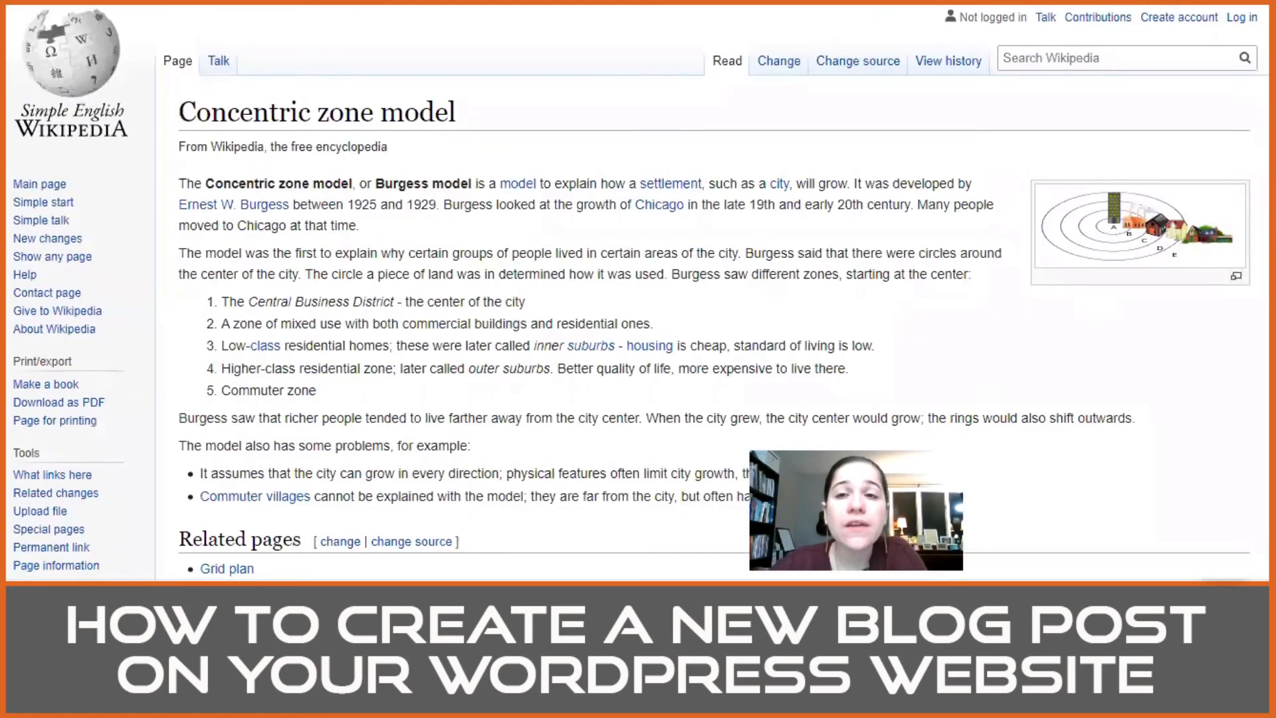
Step: In the post, link "concentric circle model" to the simple.wikipedia.org Concentric_zone_model article, opening in a new tab
{"action": "left_click", "coordinate": [824, 2]}
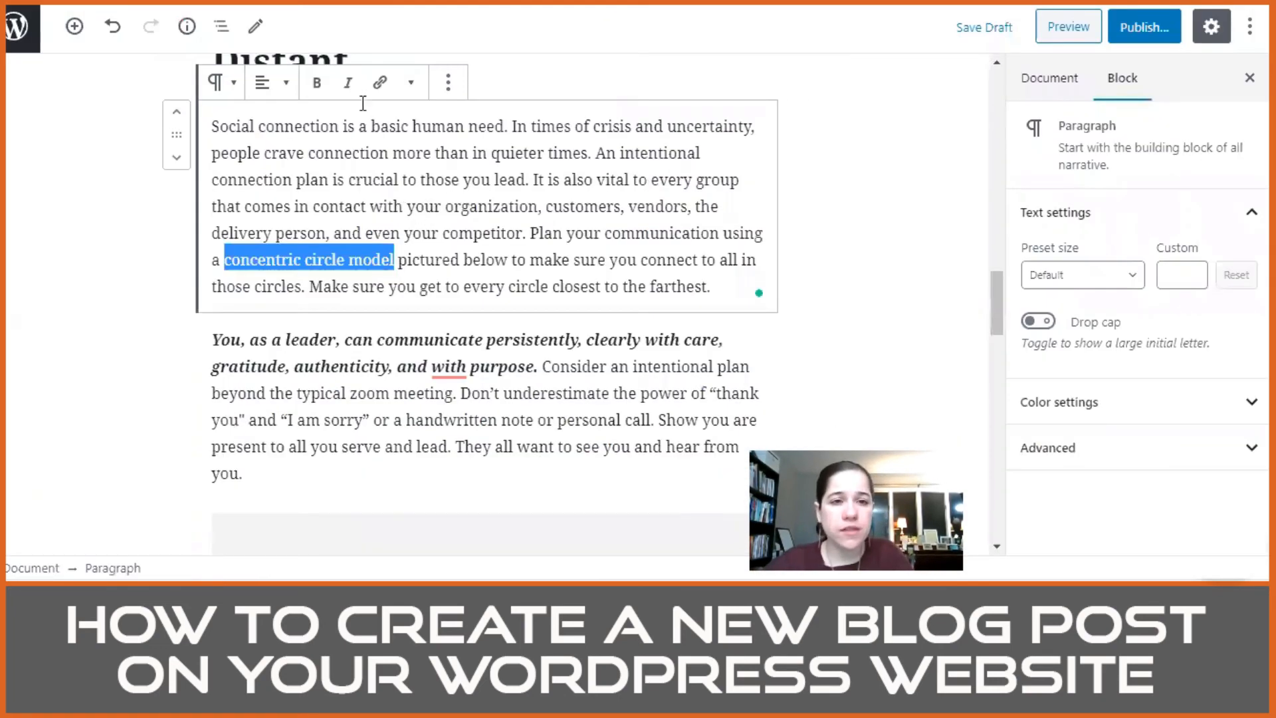
{"action": "left_click", "coordinate": [380, 83]}
{"action": "type", "text": "https://simple.wikipedia.org/wiki/Concentric_zone_model"}
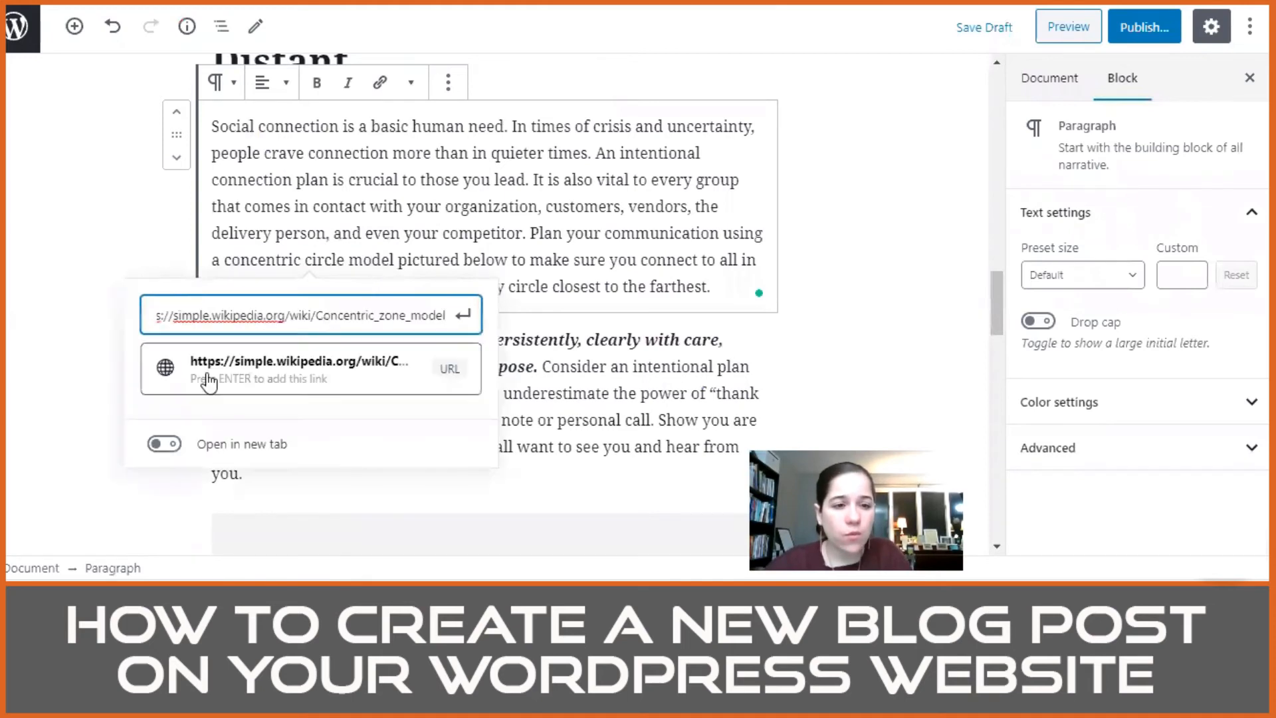
{"action": "left_click", "coordinate": [164, 444]}
{"action": "left_click", "coordinate": [463, 315]}
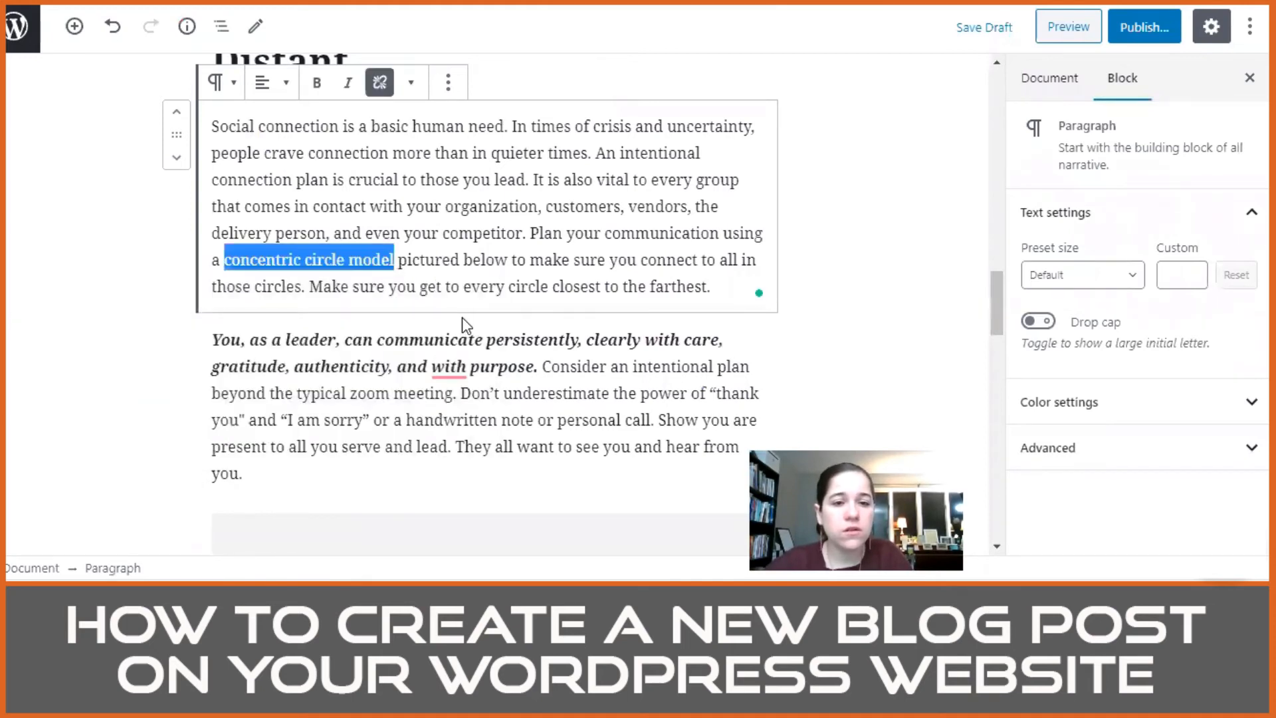
Step: Add an empty paragraph after the social connection paragraph that ends with "closest to the farthest."
{"action": "left_click", "coordinate": [648, 283]}
{"action": "scroll", "coordinate": [449, 220], "scroll_direction": "down", "scroll_amount": 3}
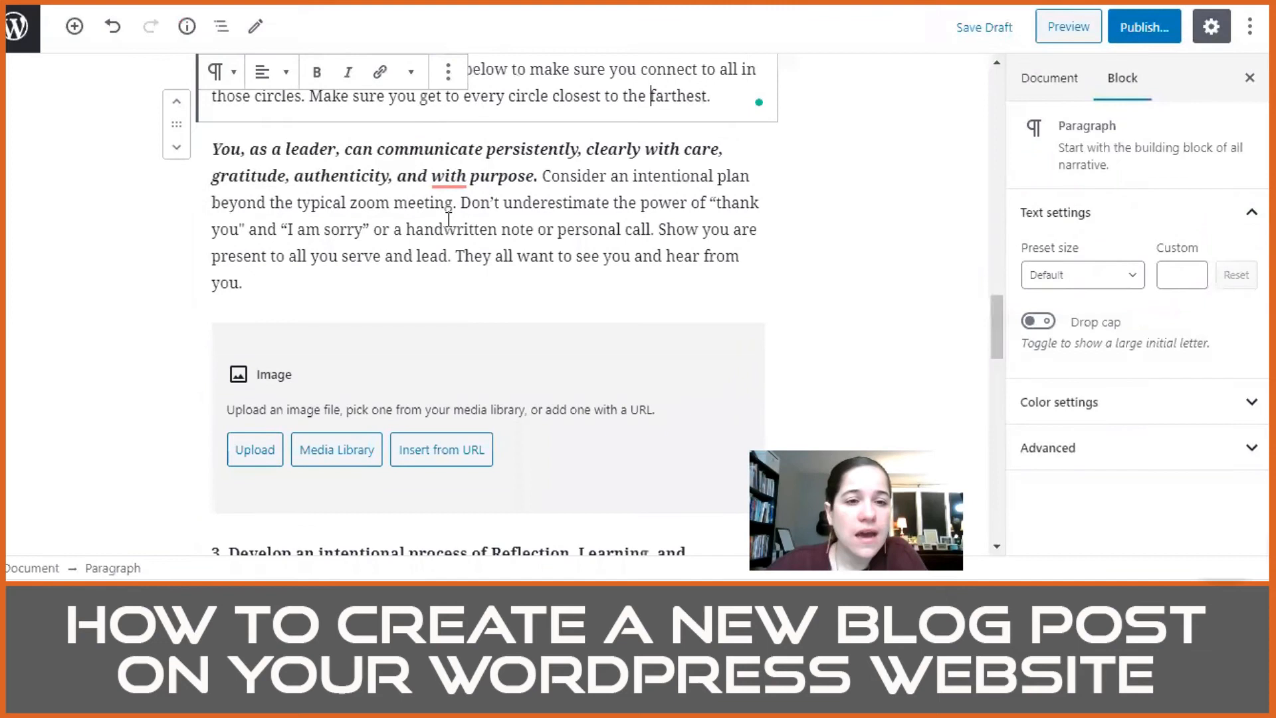
{"action": "scroll", "coordinate": [641, 195], "scroll_direction": "up", "scroll_amount": 2}
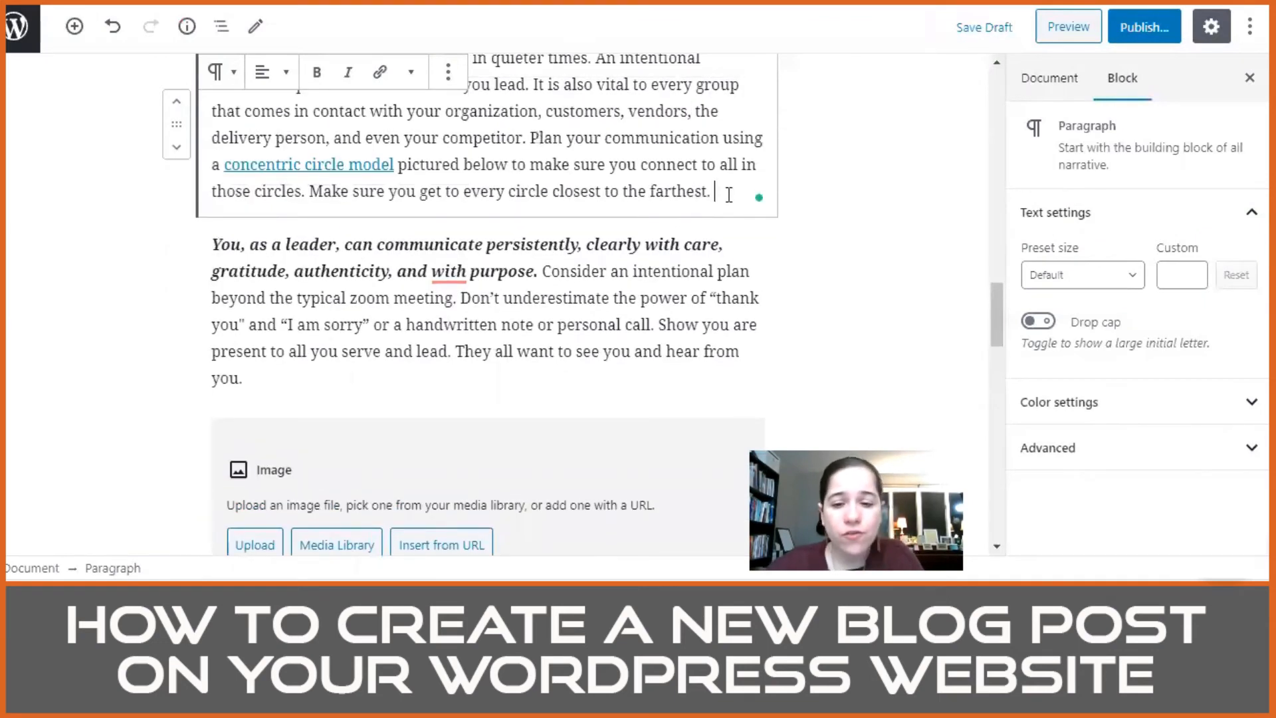
{"action": "key", "text": "Return"}
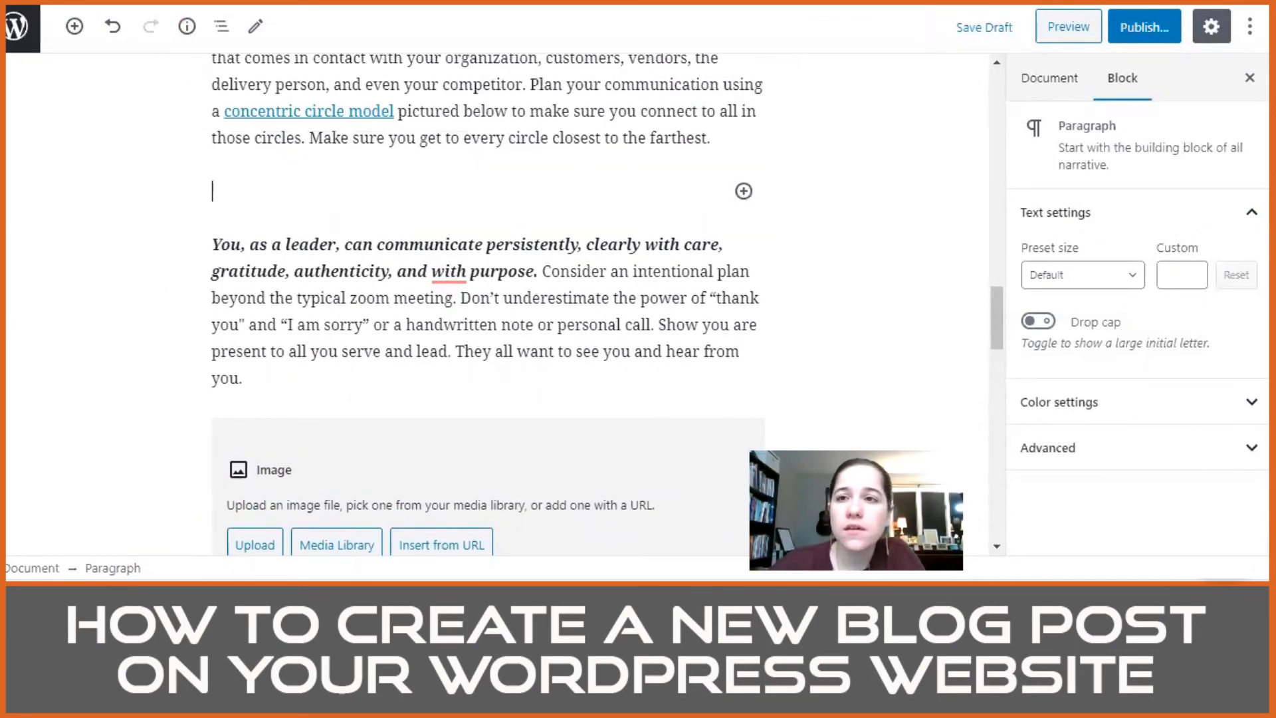
Step: Save the concentric ring diagram from the Wikipedia article to Downloads as Burgess_model.svg in PNG format and close the enlarged view
{"action": "key", "text": "ctrl+Tab"}
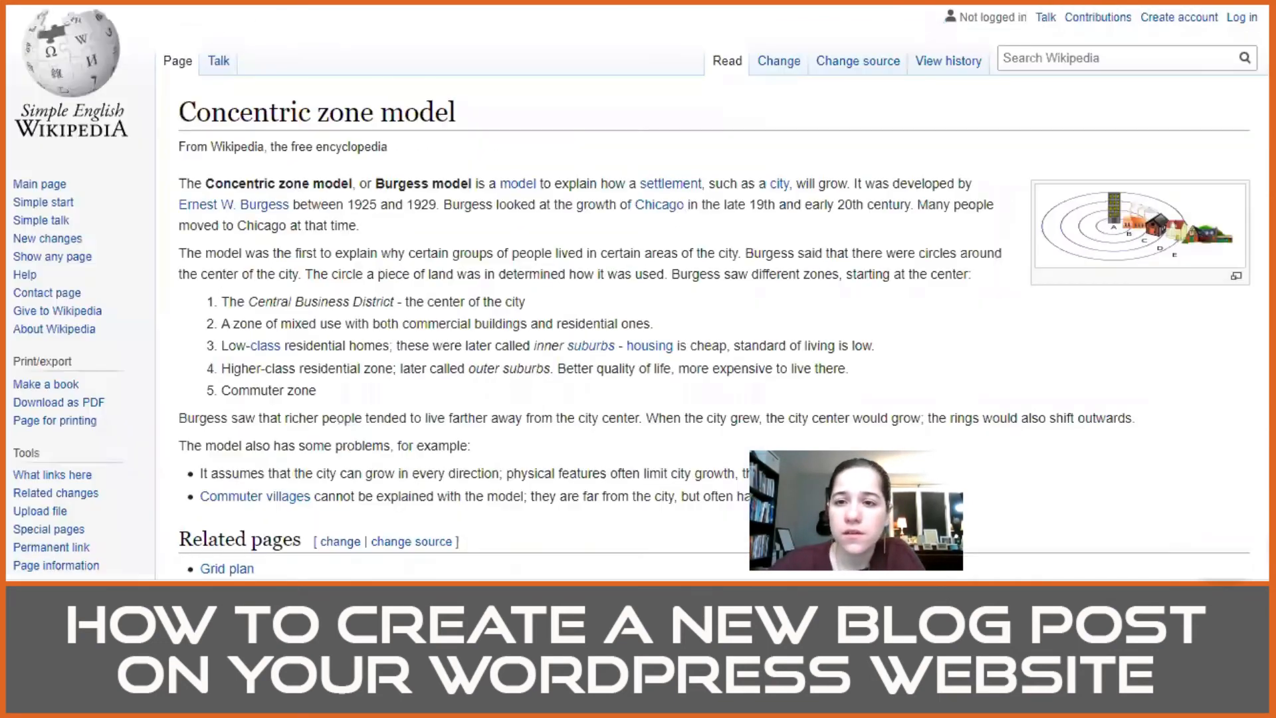
{"action": "left_click", "coordinate": [1145, 248]}
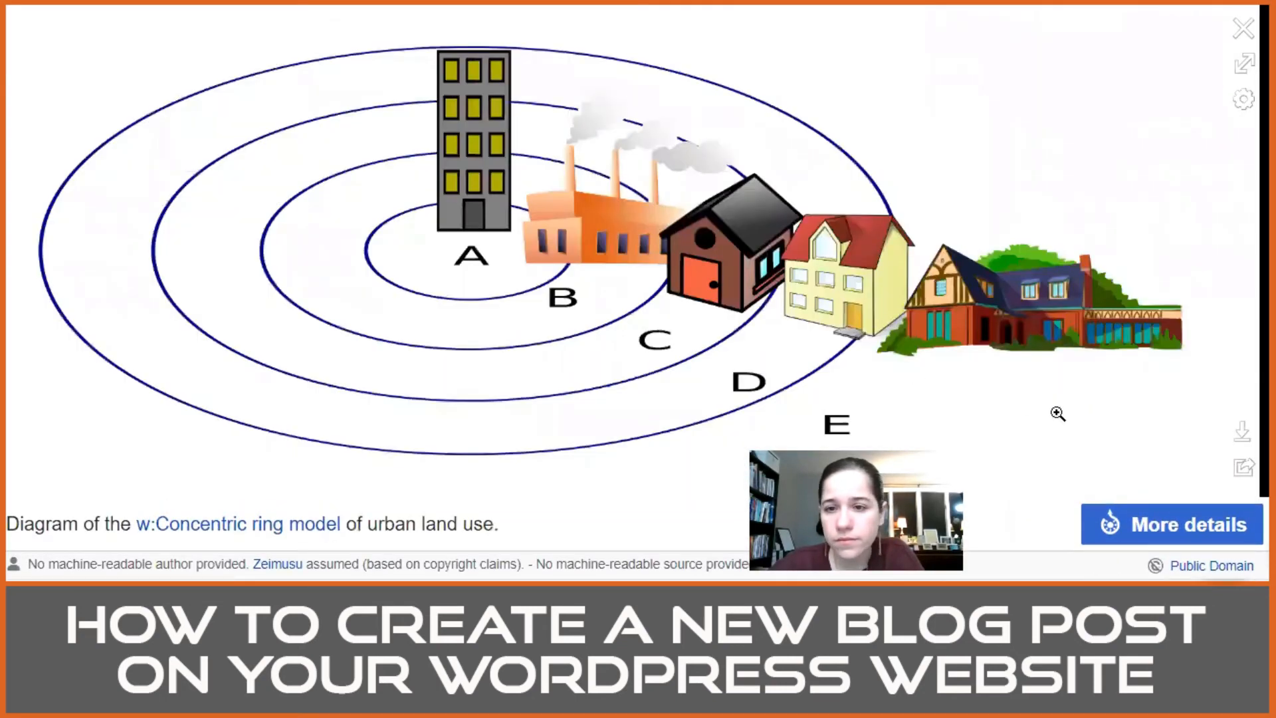
{"action": "right_click", "coordinate": [714, 269]}
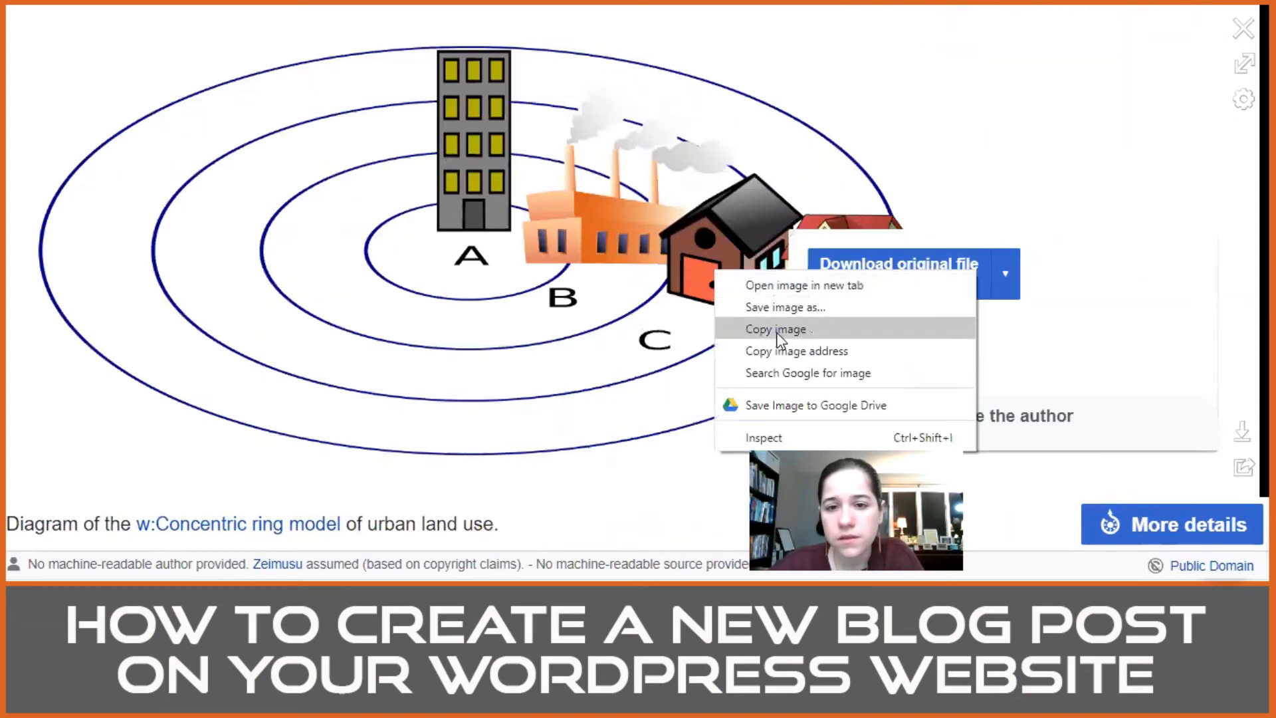
{"action": "left_click", "coordinate": [779, 308]}
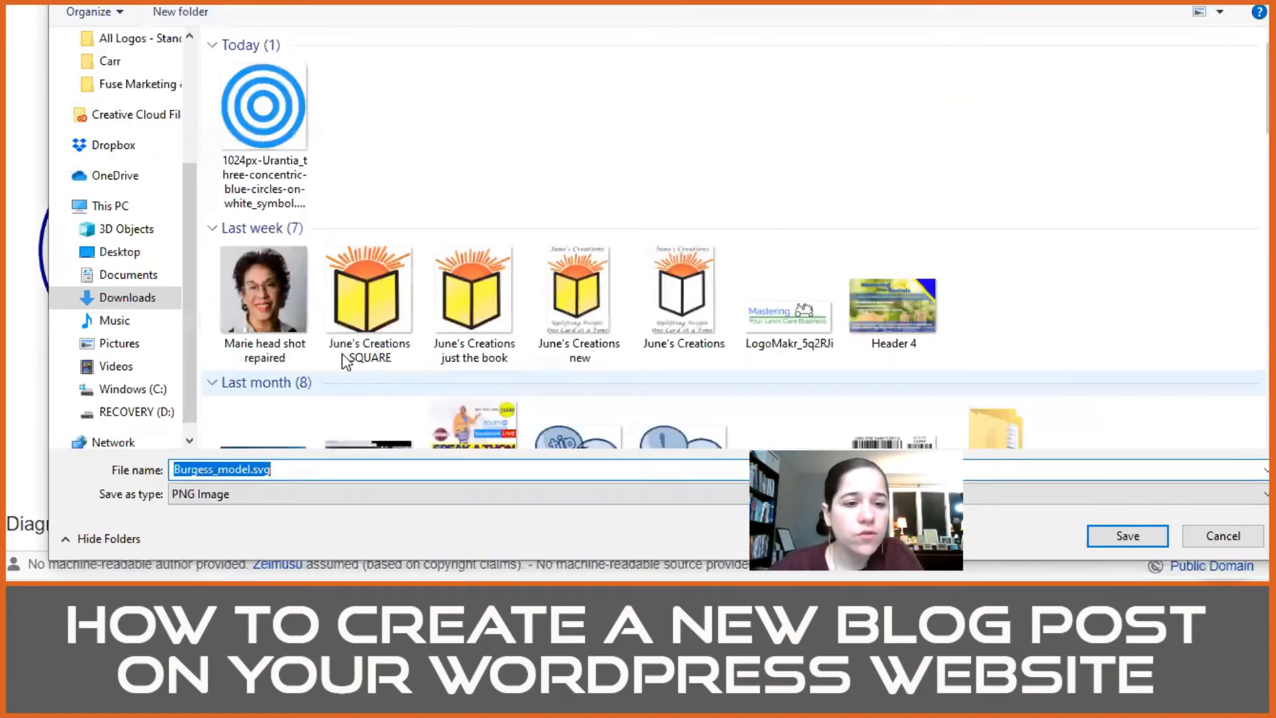
{"action": "key", "text": "Return"}
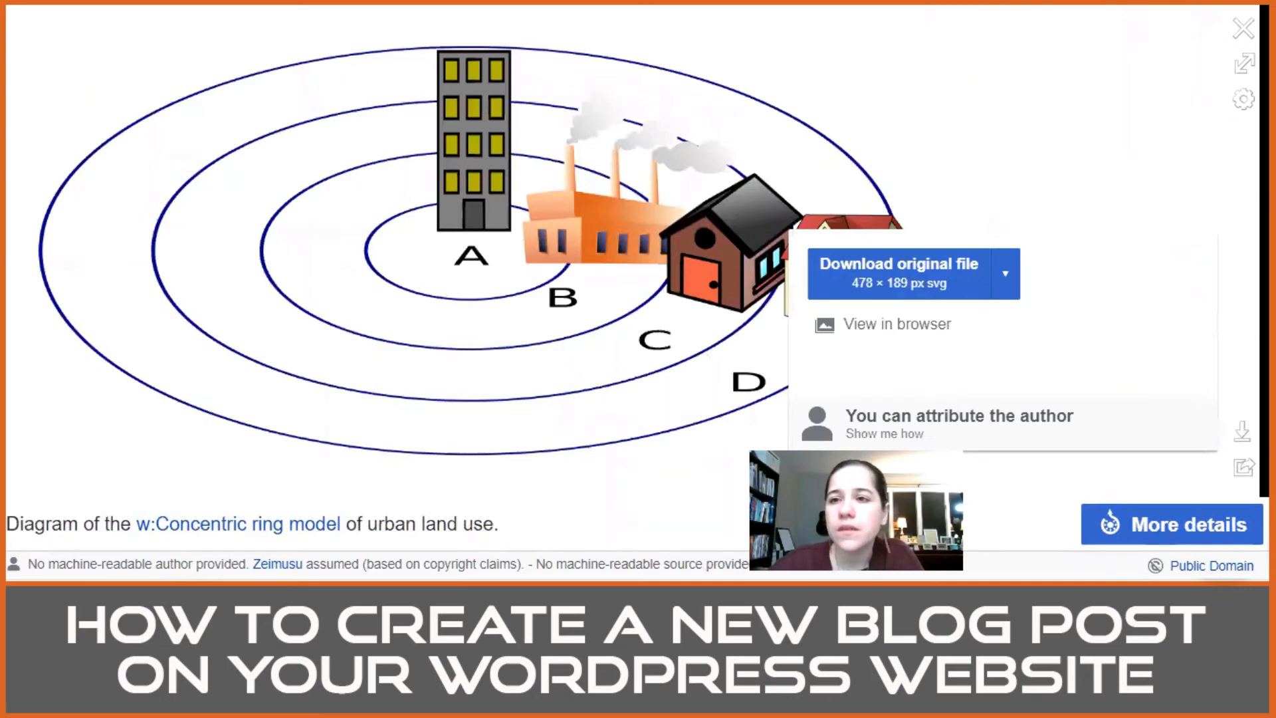
{"action": "left_click", "coordinate": [1243, 28]}
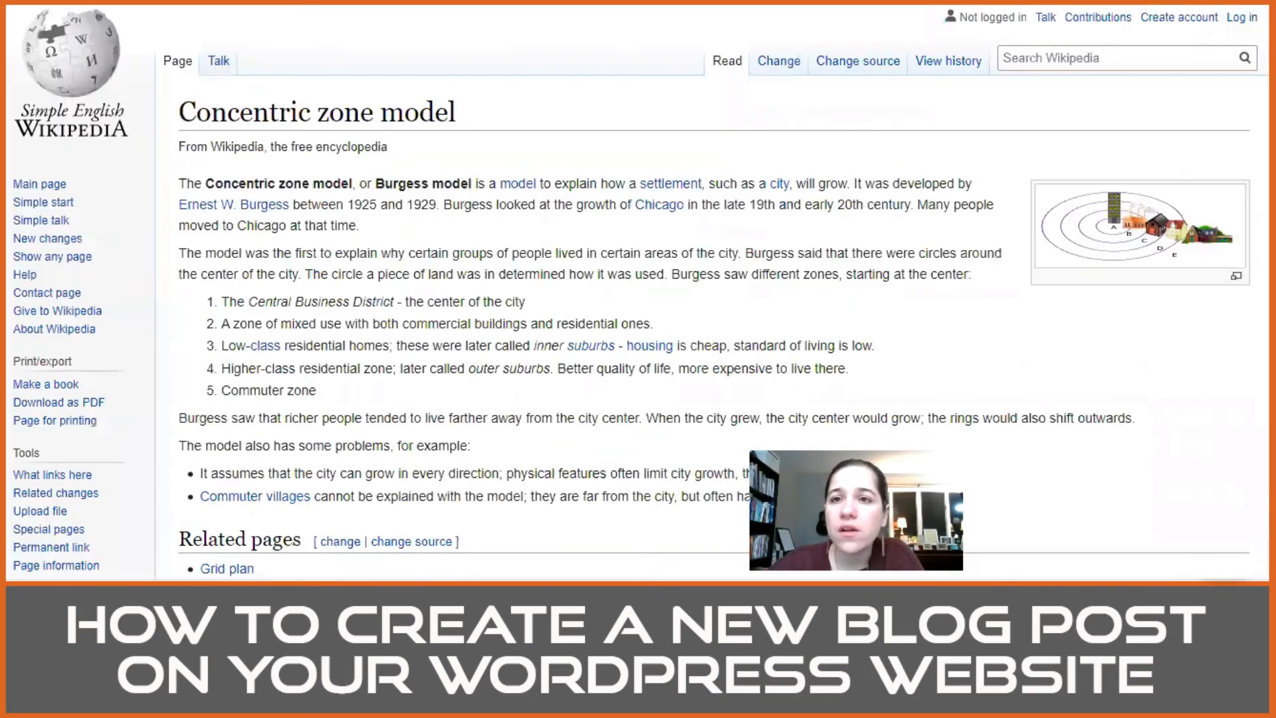
Step: Back in the post, insert an Image block at the empty paragraph below the social connection text
{"action": "left_click", "coordinate": [1195, 7]}
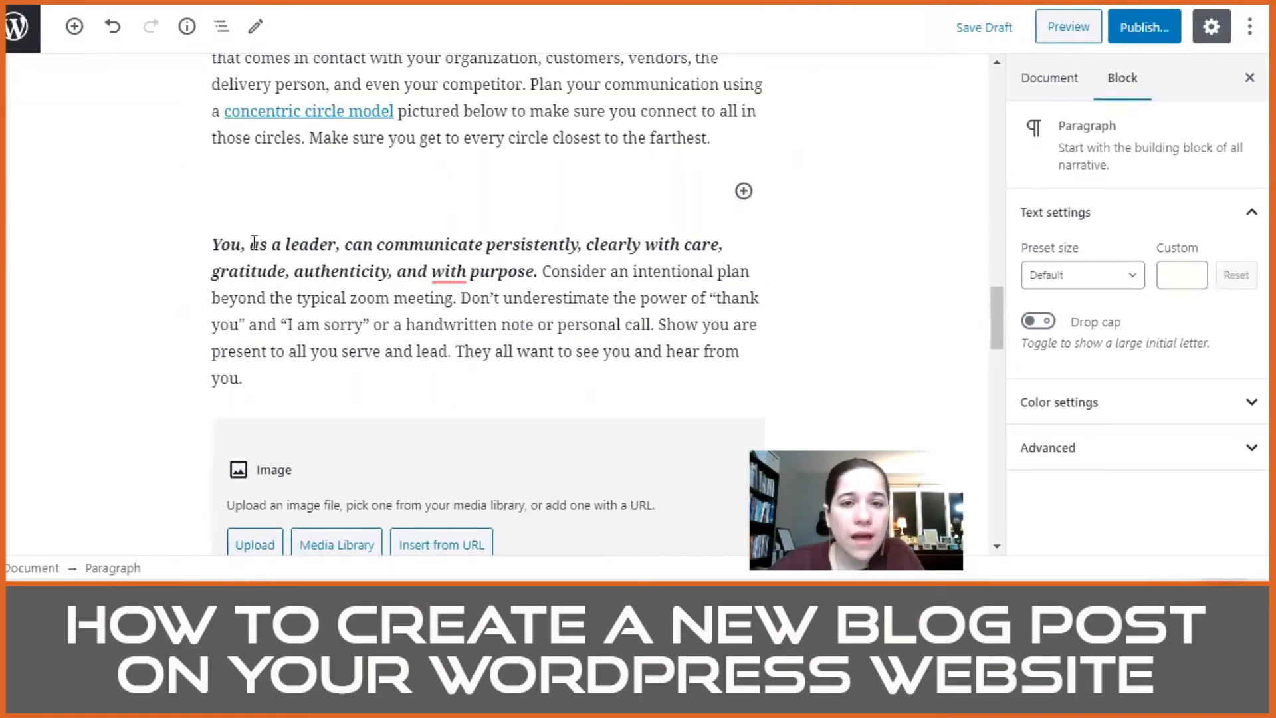
{"action": "left_click", "coordinate": [742, 193]}
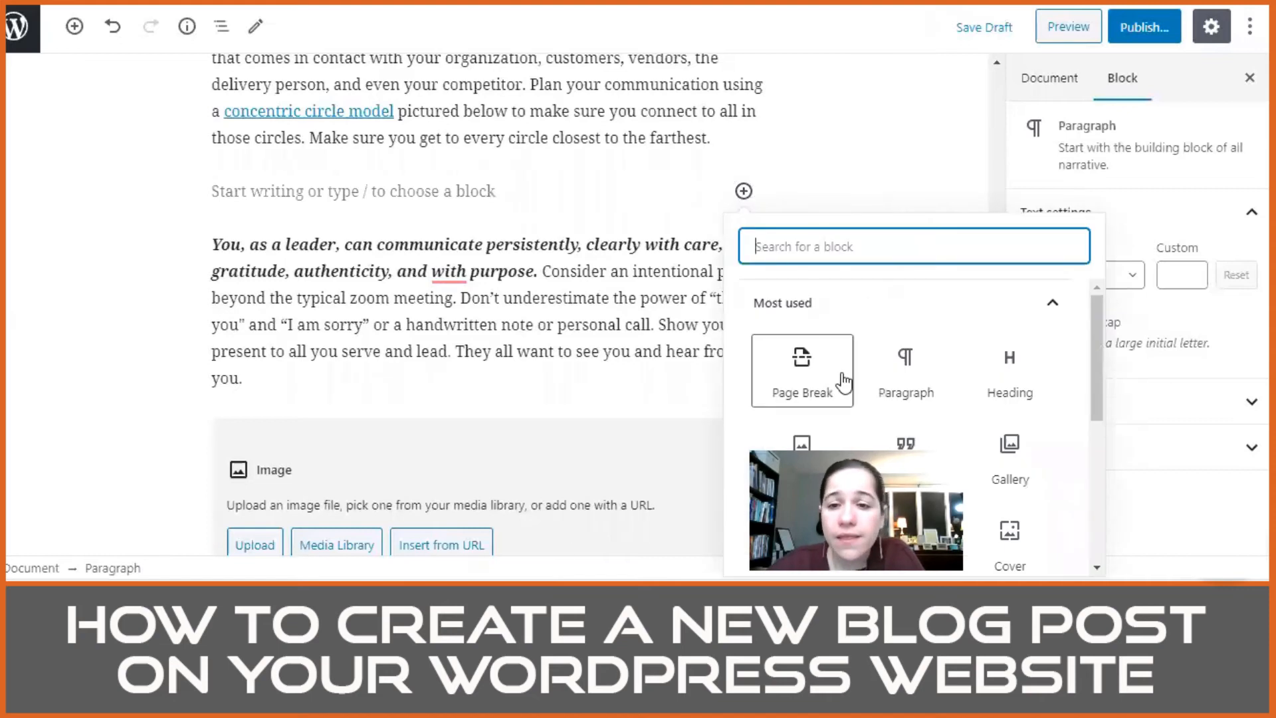
{"action": "scroll", "coordinate": [844, 381], "scroll_direction": "down", "scroll_amount": 3}
{"action": "scroll", "coordinate": [844, 381], "scroll_direction": "up", "scroll_amount": 1}
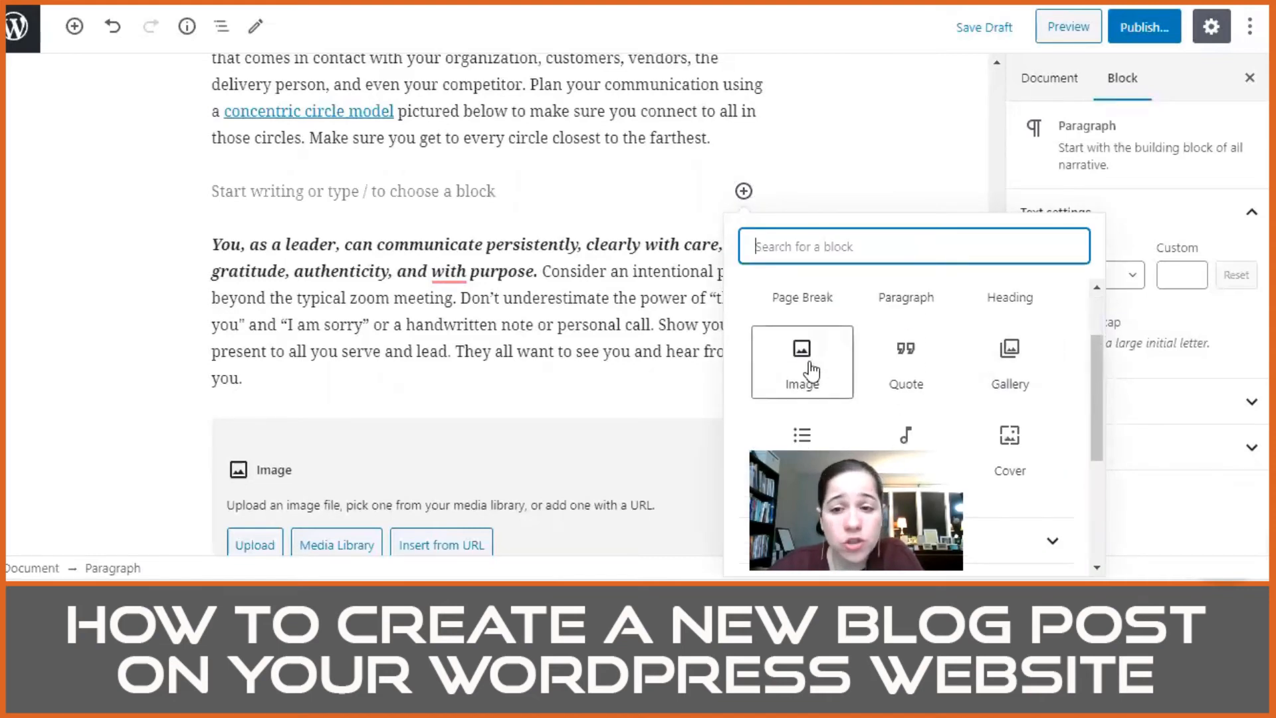
{"action": "scroll", "coordinate": [806, 373], "scroll_direction": "down", "scroll_amount": 1}
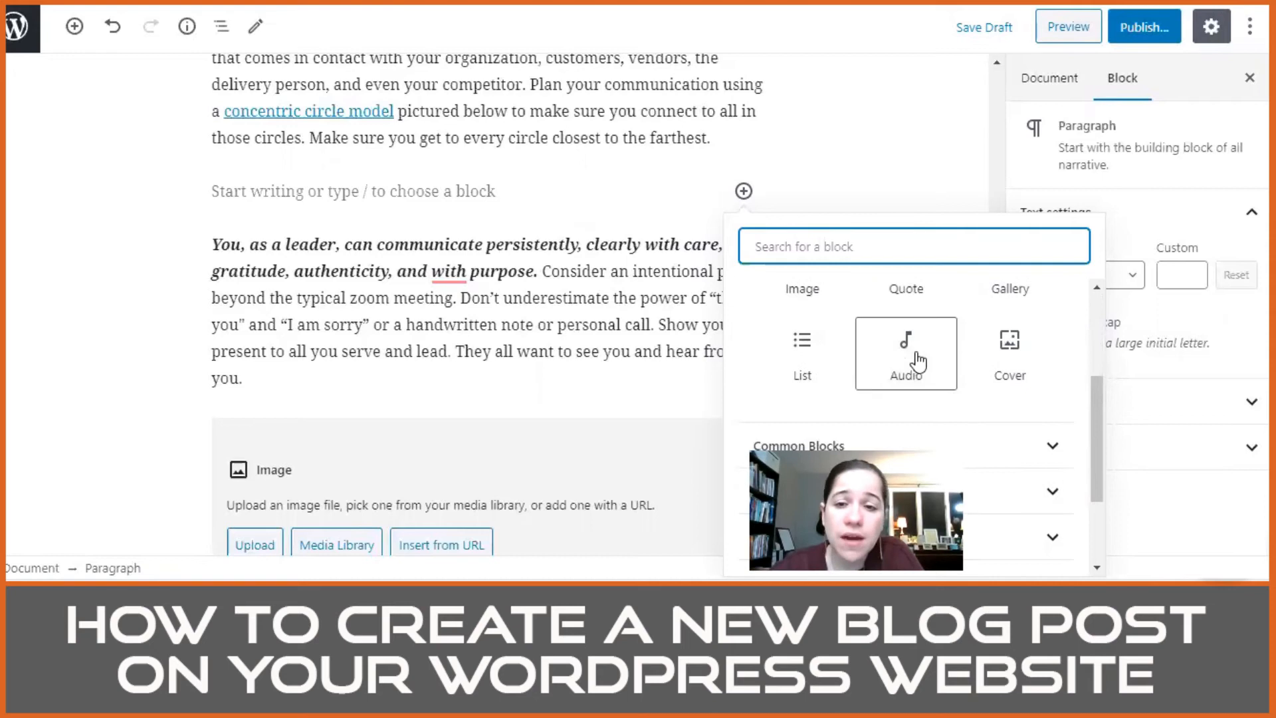
{"action": "scroll", "coordinate": [906, 316], "scroll_direction": "up", "scroll_amount": 3}
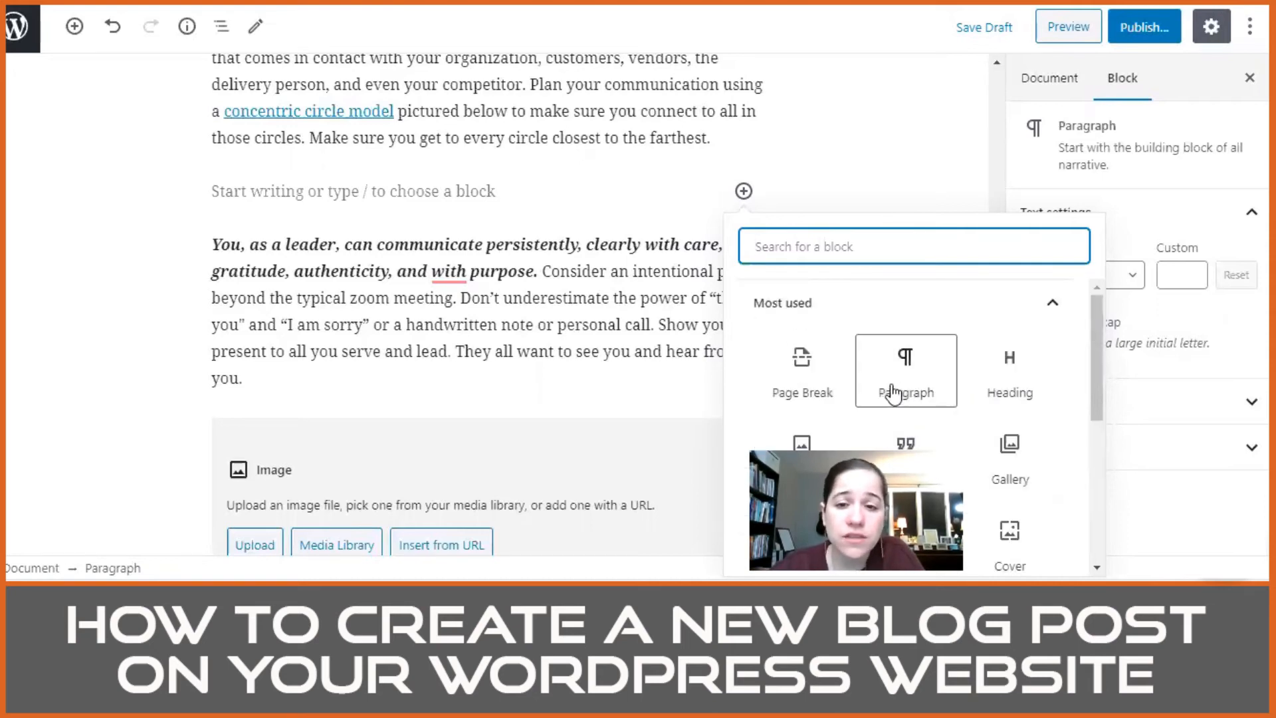
{"action": "scroll", "coordinate": [831, 412], "scroll_direction": "down", "scroll_amount": 1}
{"action": "left_click", "coordinate": [808, 369]}
Step: Upload the Burgess_model.svg image from Downloads into the new image block
{"action": "left_click", "coordinate": [254, 182]}
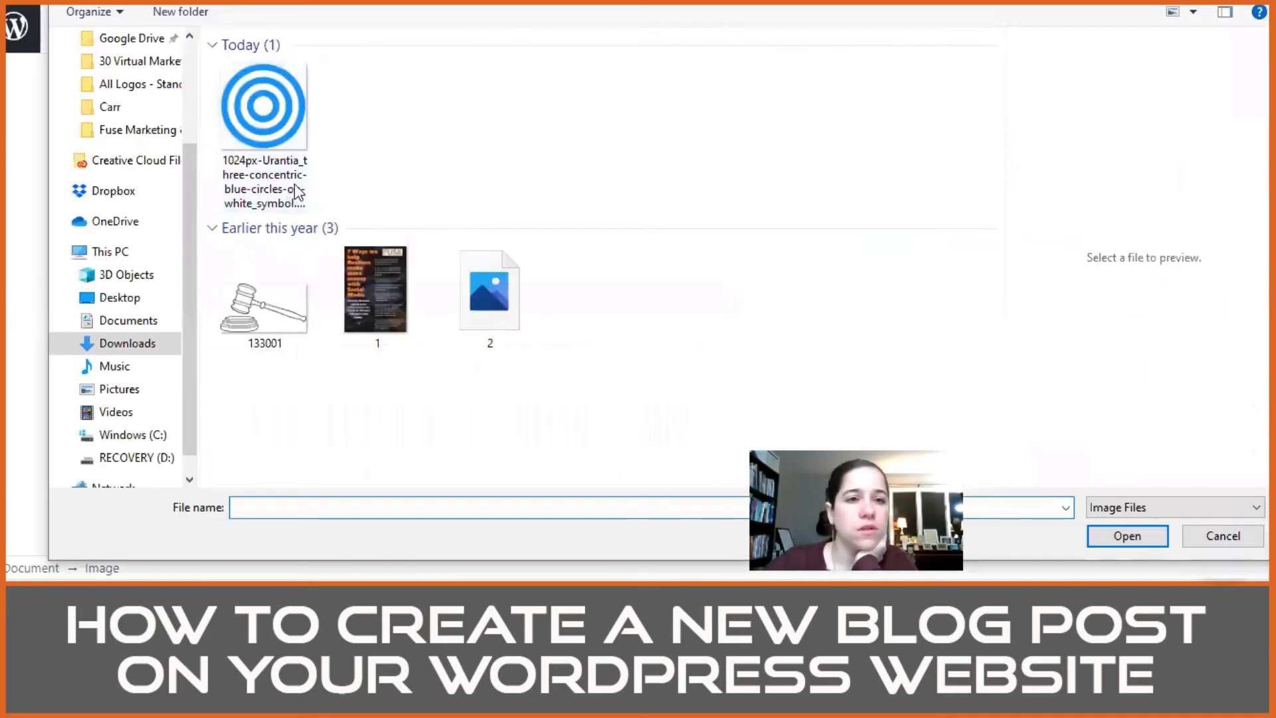
{"action": "left_click", "coordinate": [362, 145]}
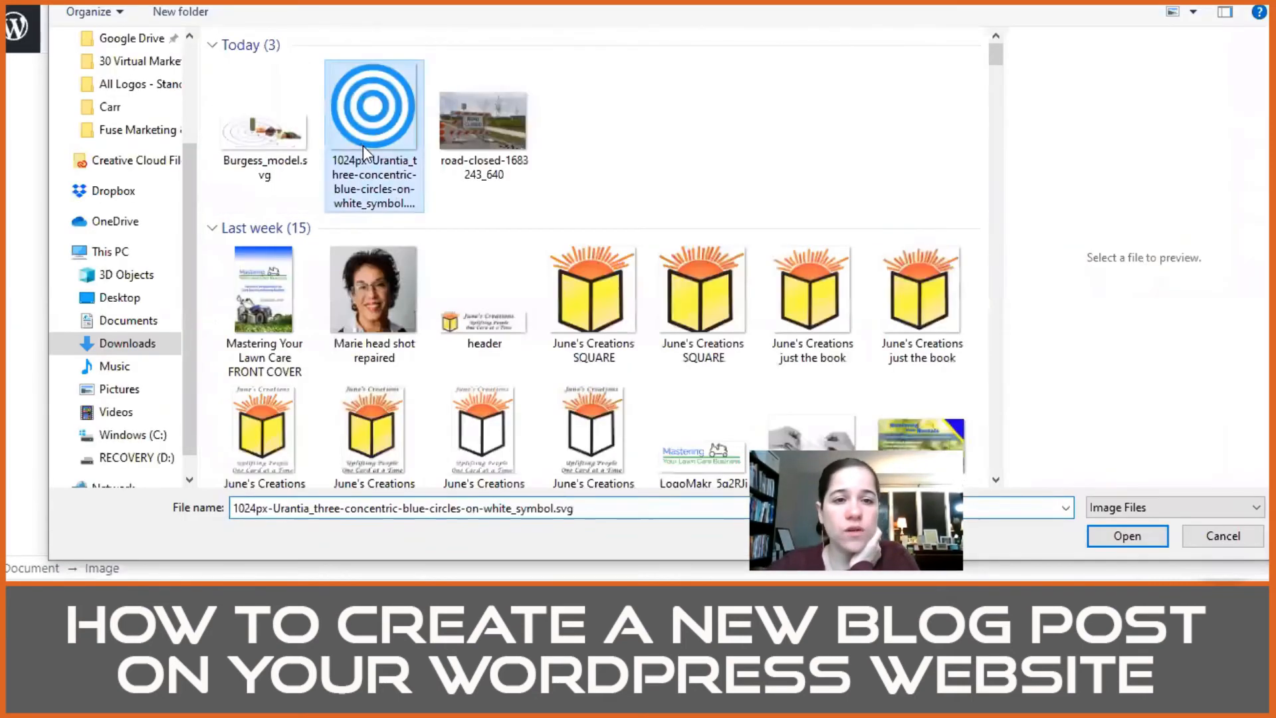
{"action": "left_click", "coordinate": [244, 129]}
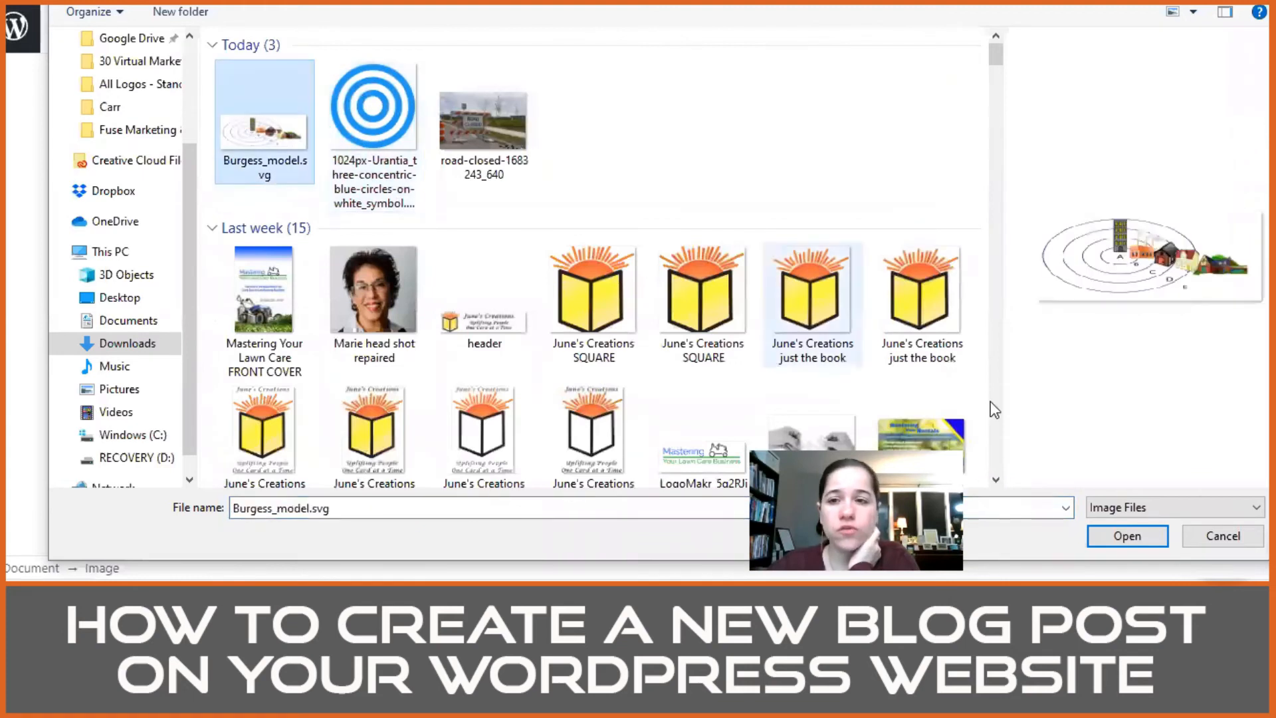
{"action": "left_click", "coordinate": [1130, 536]}
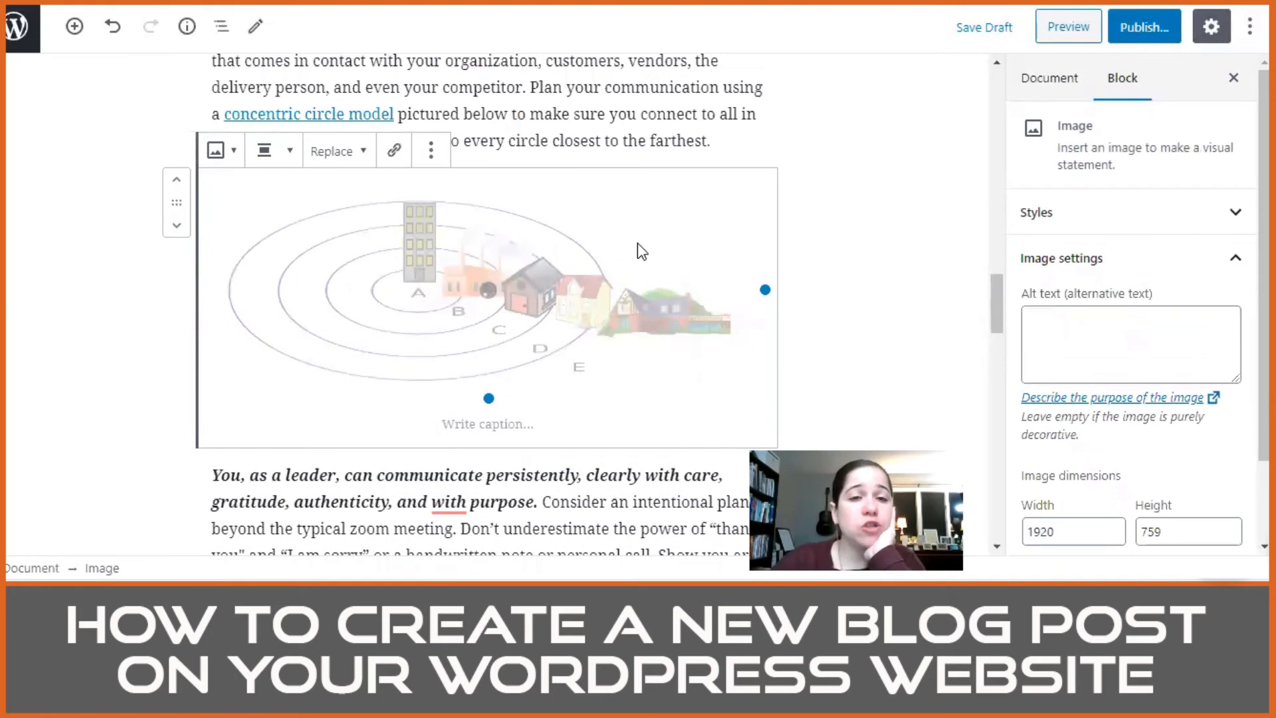
Step: Center-align the concentric ring diagram and check how it sits below the social connection paragraph
{"action": "scroll", "coordinate": [573, 128], "scroll_direction": "up", "scroll_amount": 2}
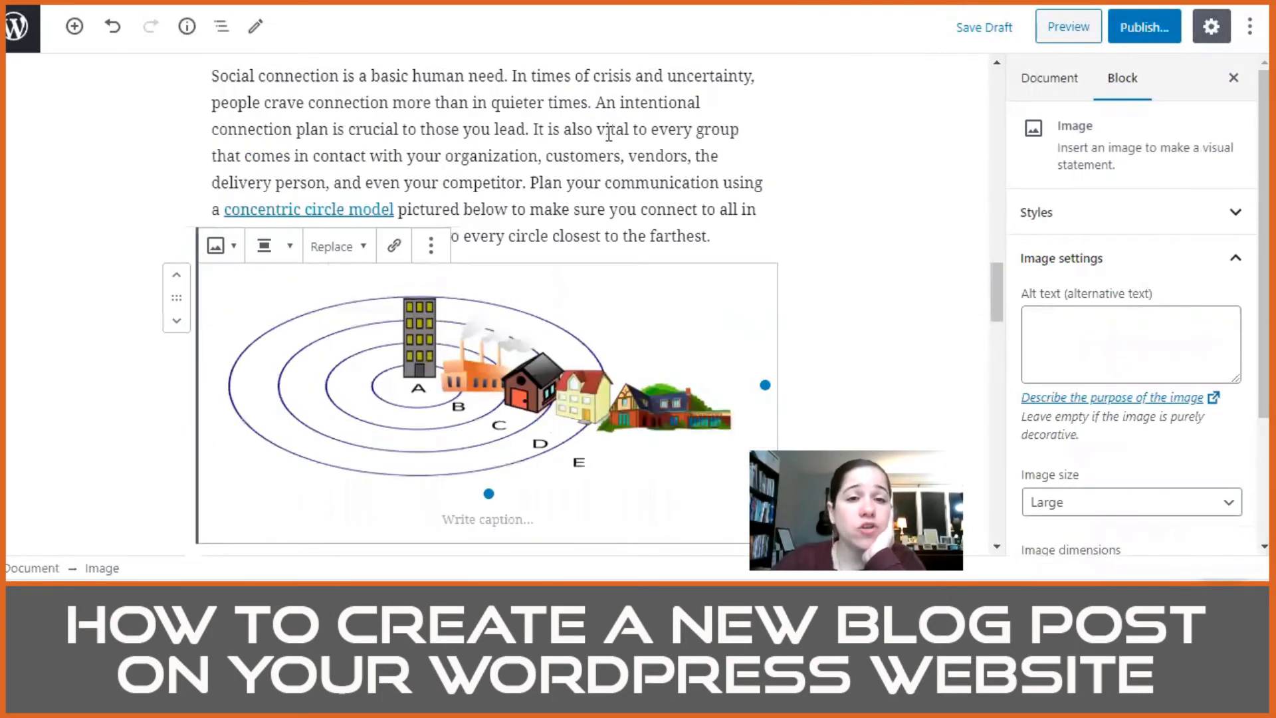
{"action": "left_click", "coordinate": [272, 256]}
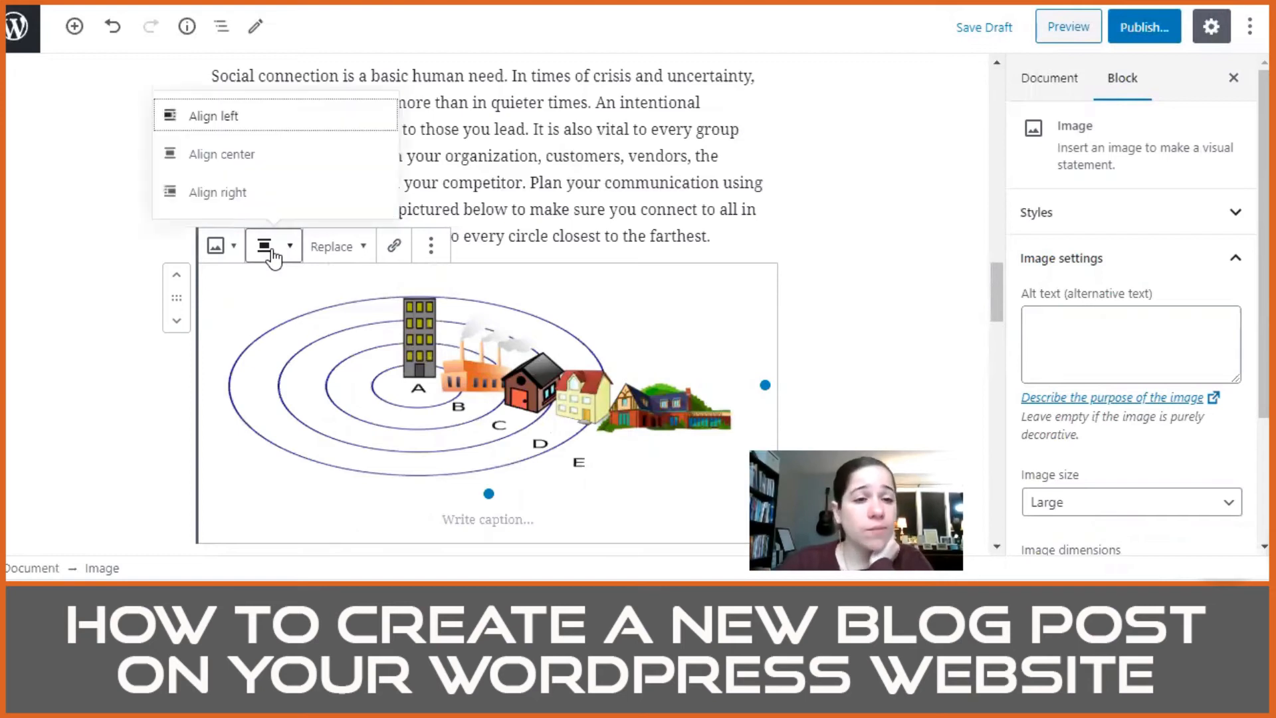
{"action": "left_click", "coordinate": [249, 161]}
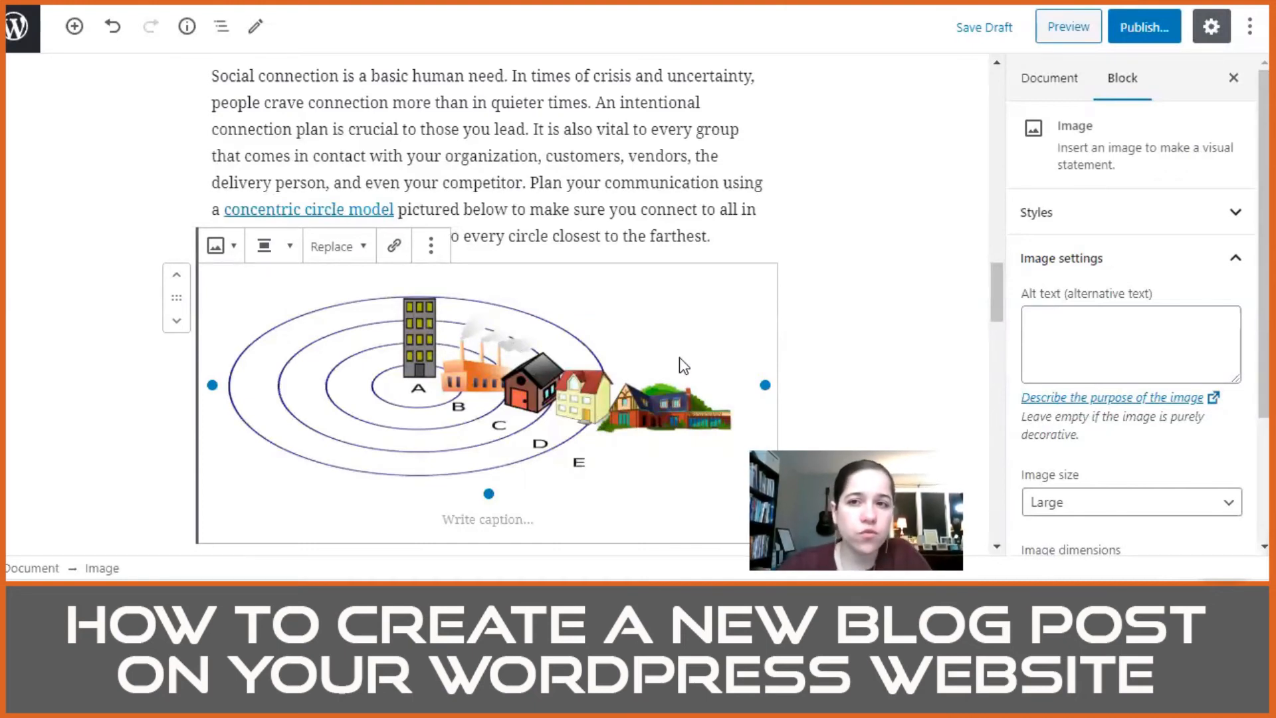
{"action": "scroll", "coordinate": [783, 200], "scroll_direction": "up", "scroll_amount": 3}
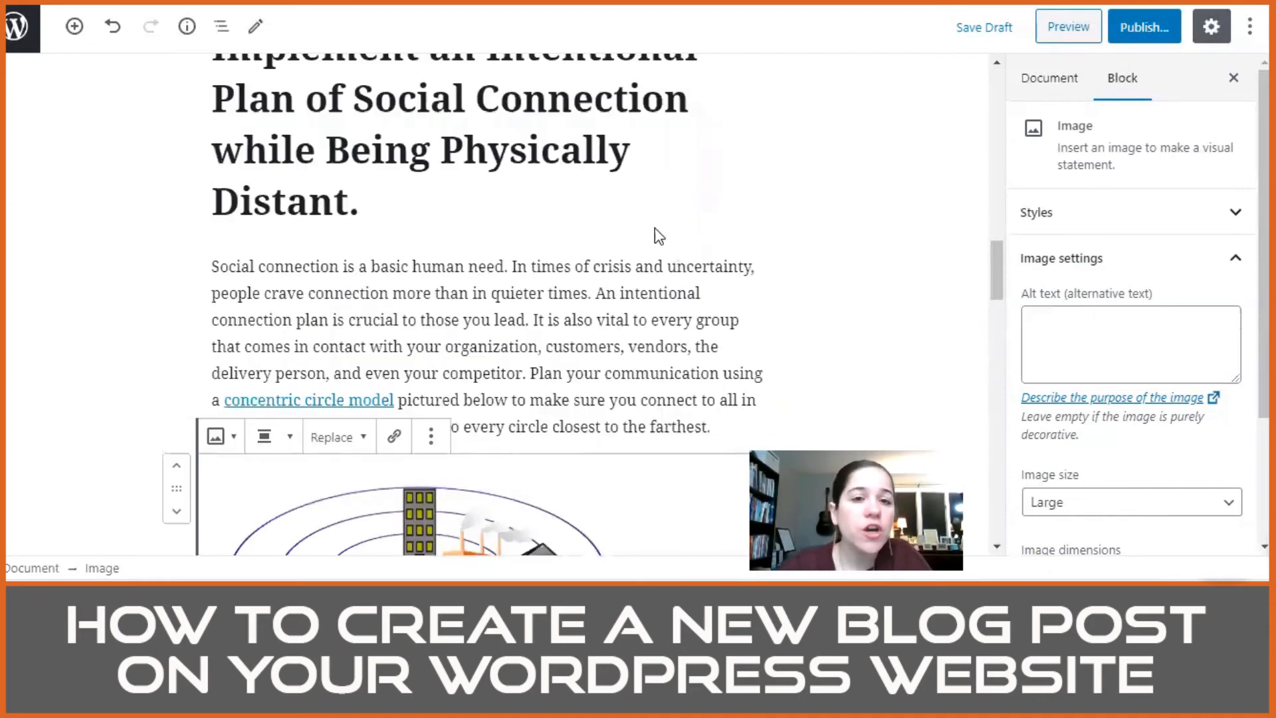
{"action": "left_click", "coordinate": [494, 293]}
{"action": "left_click", "coordinate": [262, 223]}
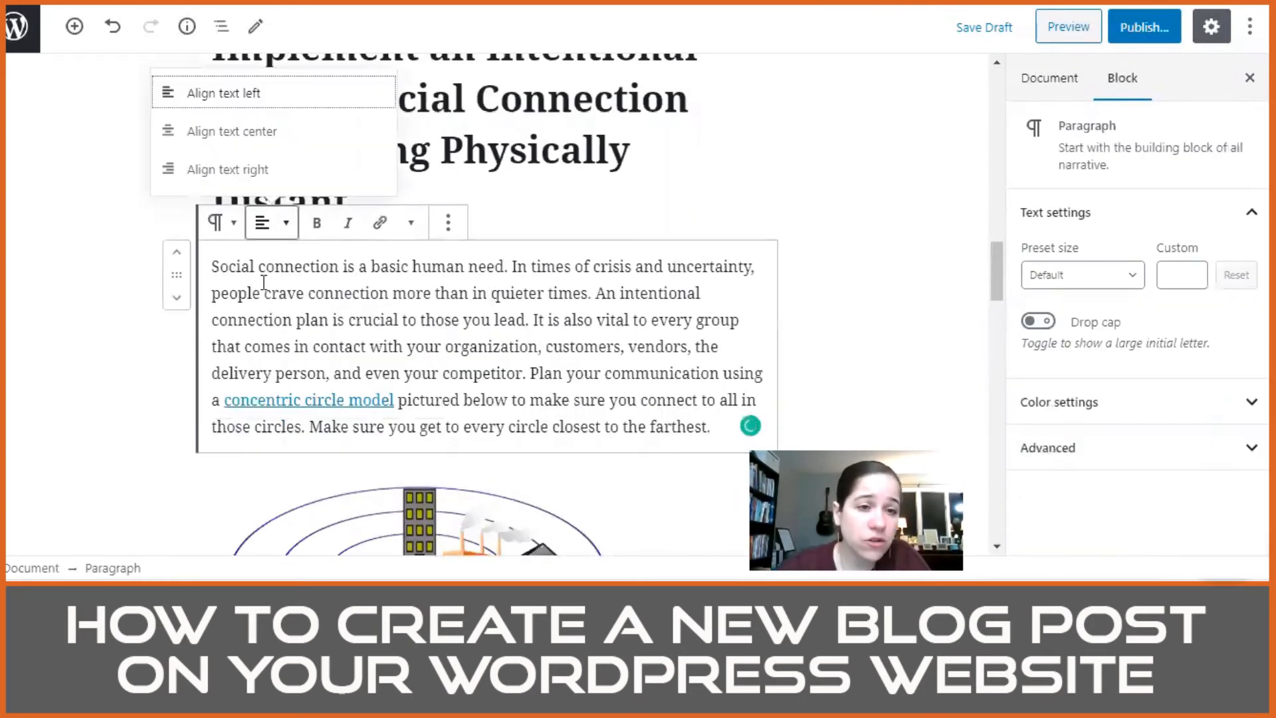
{"action": "left_click", "coordinate": [673, 288]}
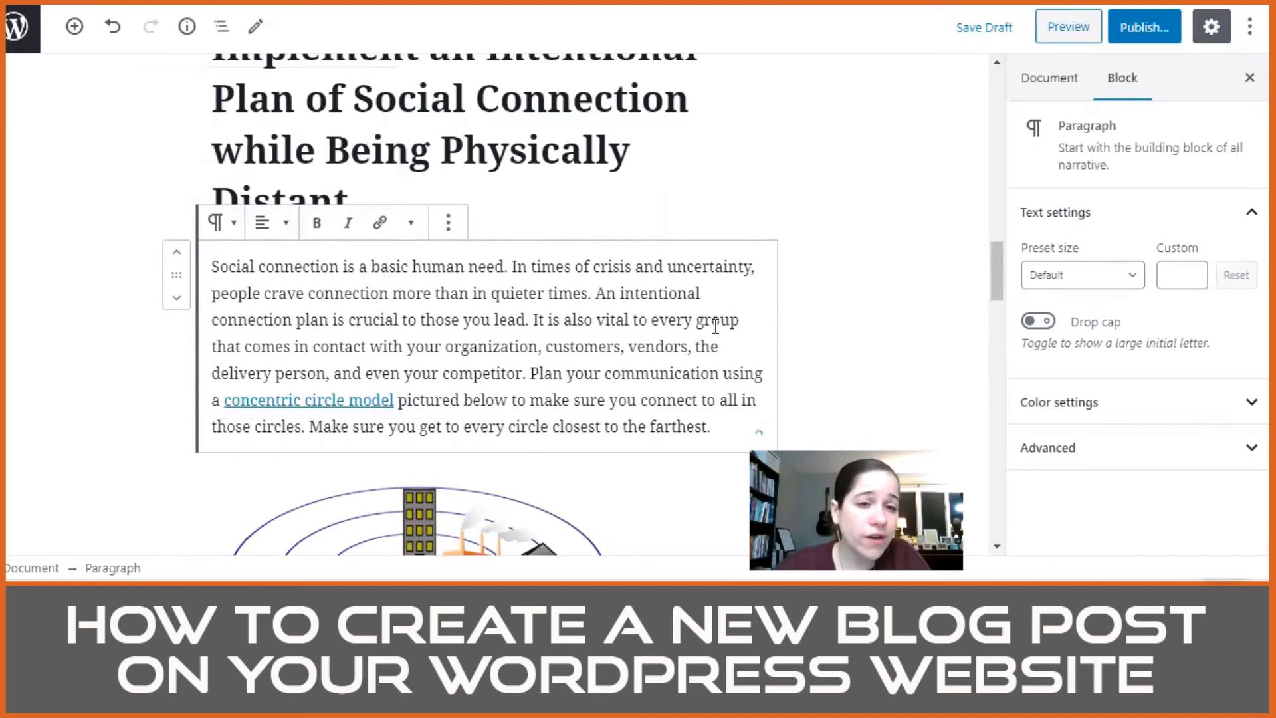
Step: Remove the empty Image block above the third action, "Develop an intentional process of Reflection, Learning, and Application moving forward."
{"action": "scroll", "coordinate": [689, 340], "scroll_direction": "down", "scroll_amount": 1}
{"action": "scroll", "coordinate": [689, 340], "scroll_direction": "down", "scroll_amount": 15}
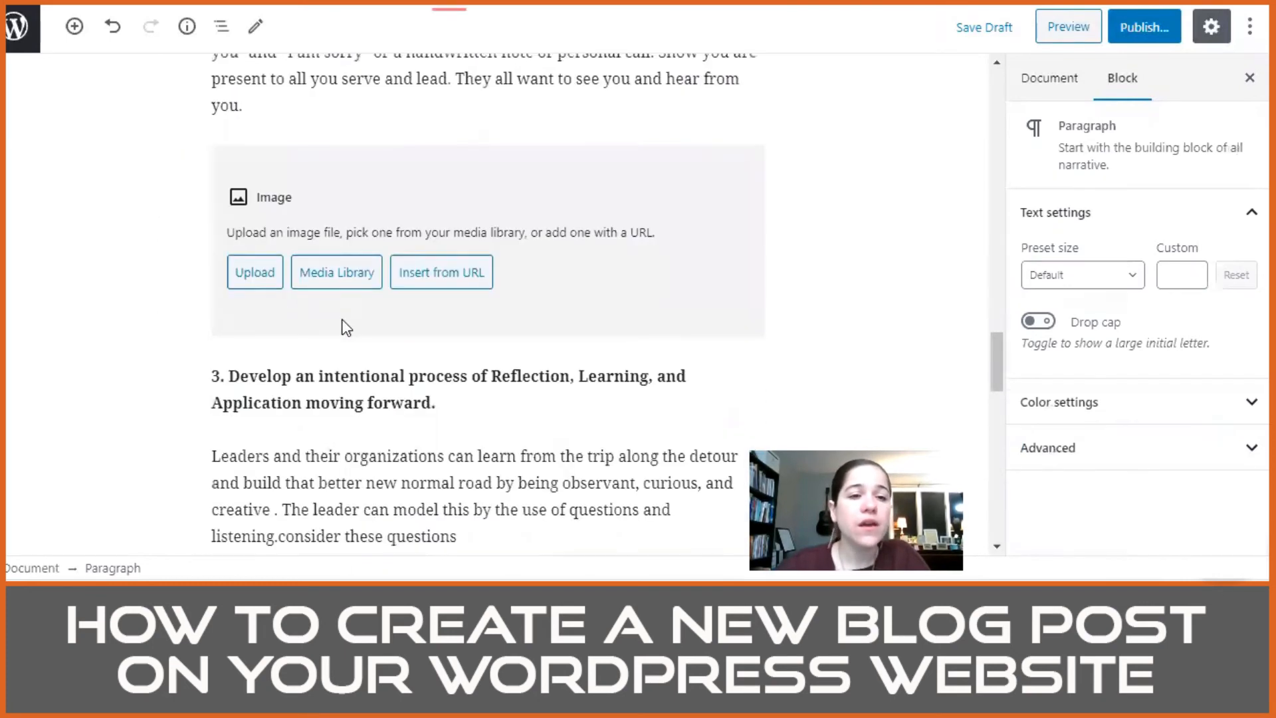
{"action": "left_click", "coordinate": [570, 207]}
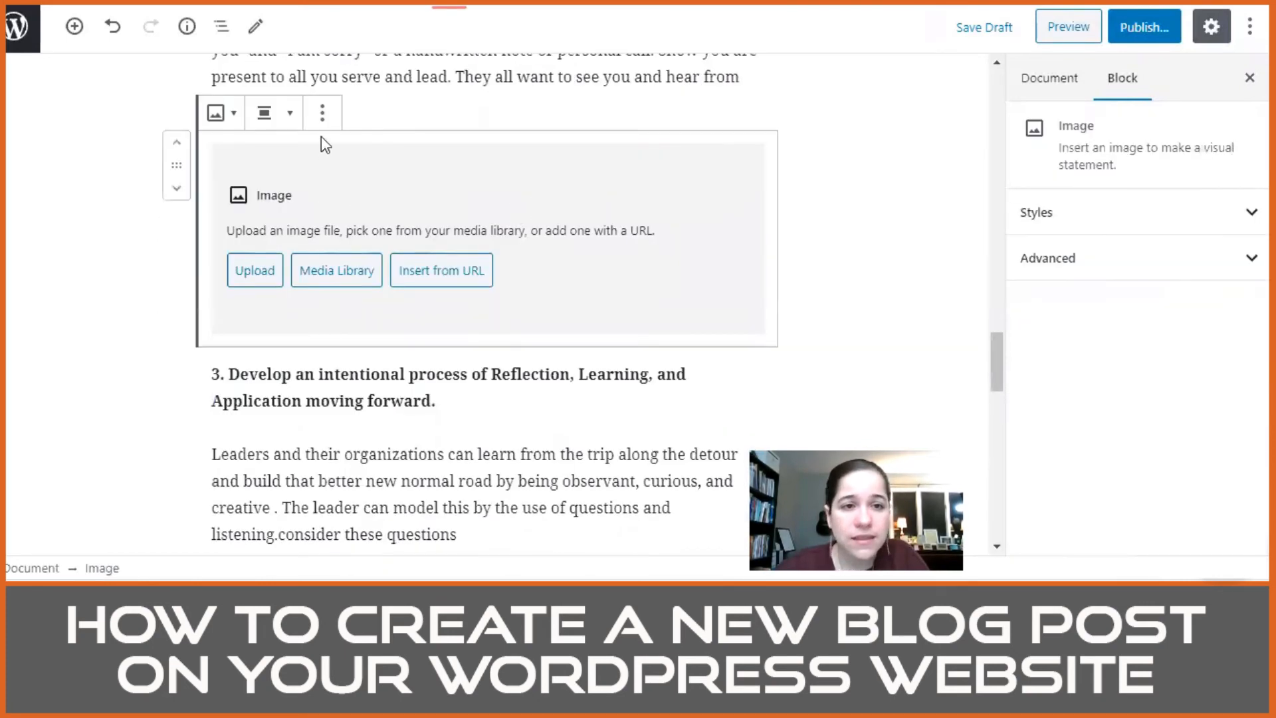
{"action": "left_click", "coordinate": [322, 114]}
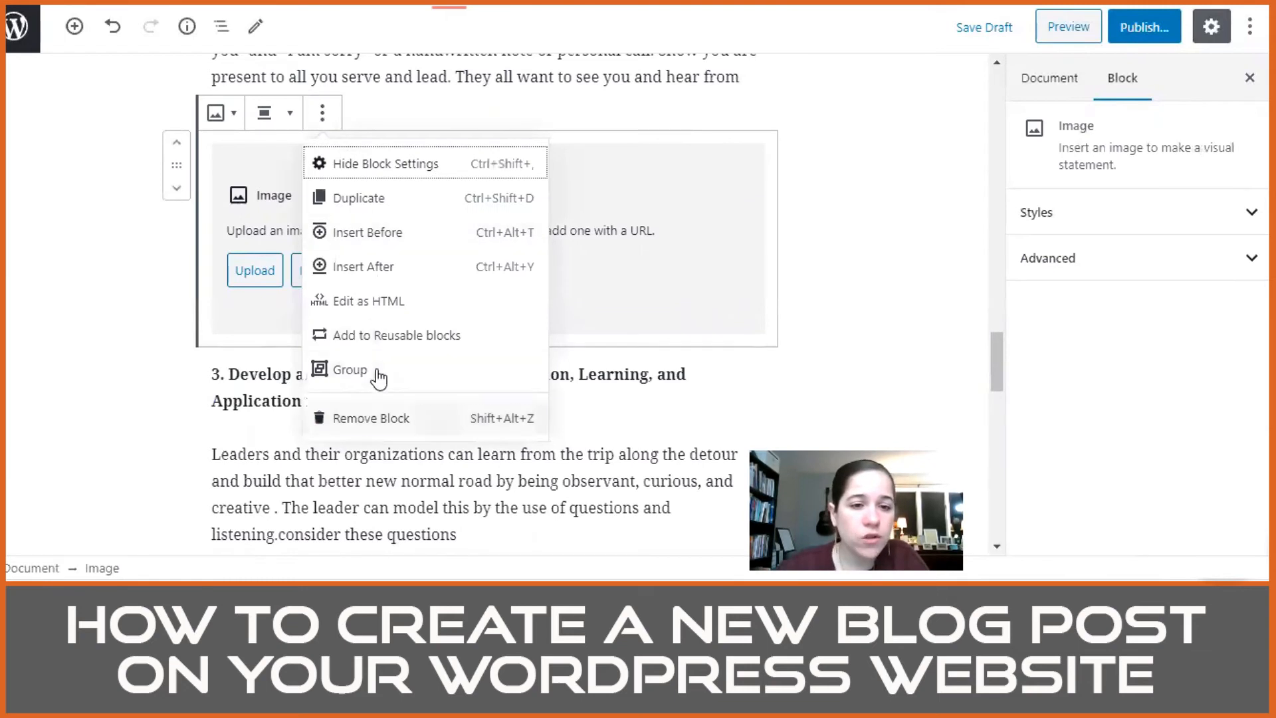
{"action": "left_click", "coordinate": [370, 418]}
Step: Delete the number "3." from the "Develop an intentional process" line and convert the line to an H1 heading
{"action": "scroll", "coordinate": [259, 286], "scroll_direction": "down", "scroll_amount": 5}
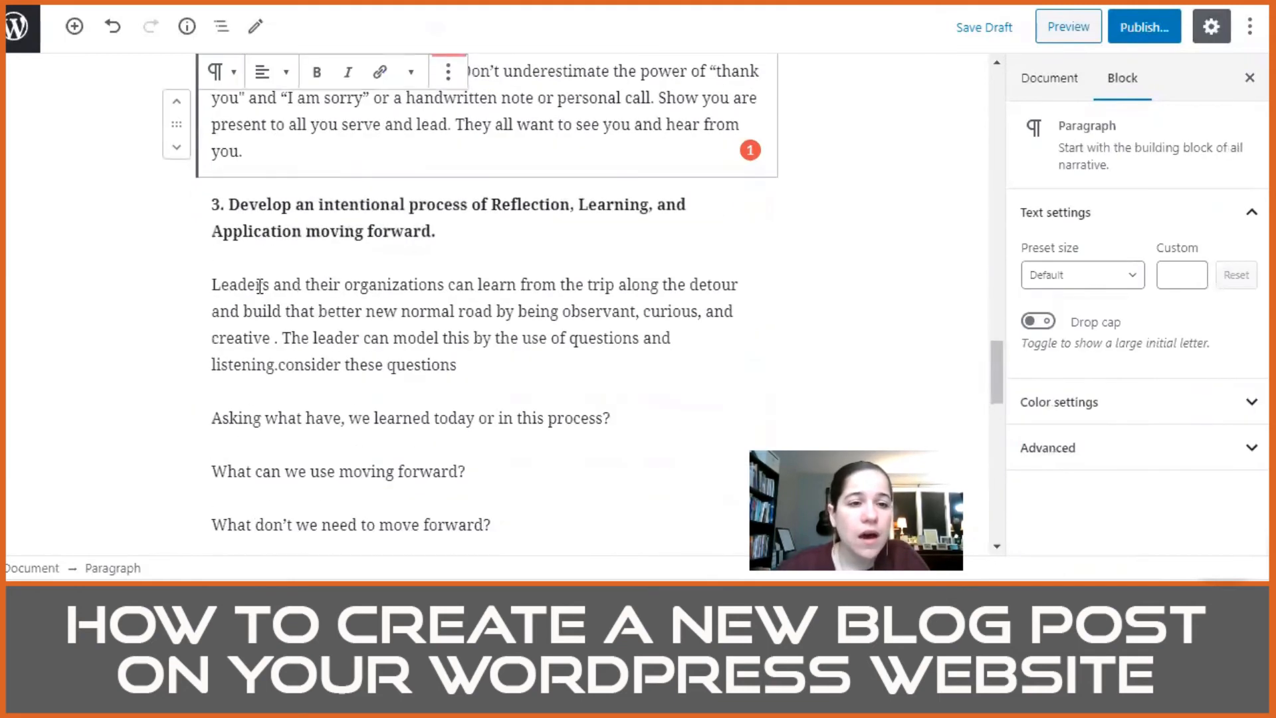
{"action": "triple_click", "coordinate": [229, 204]}
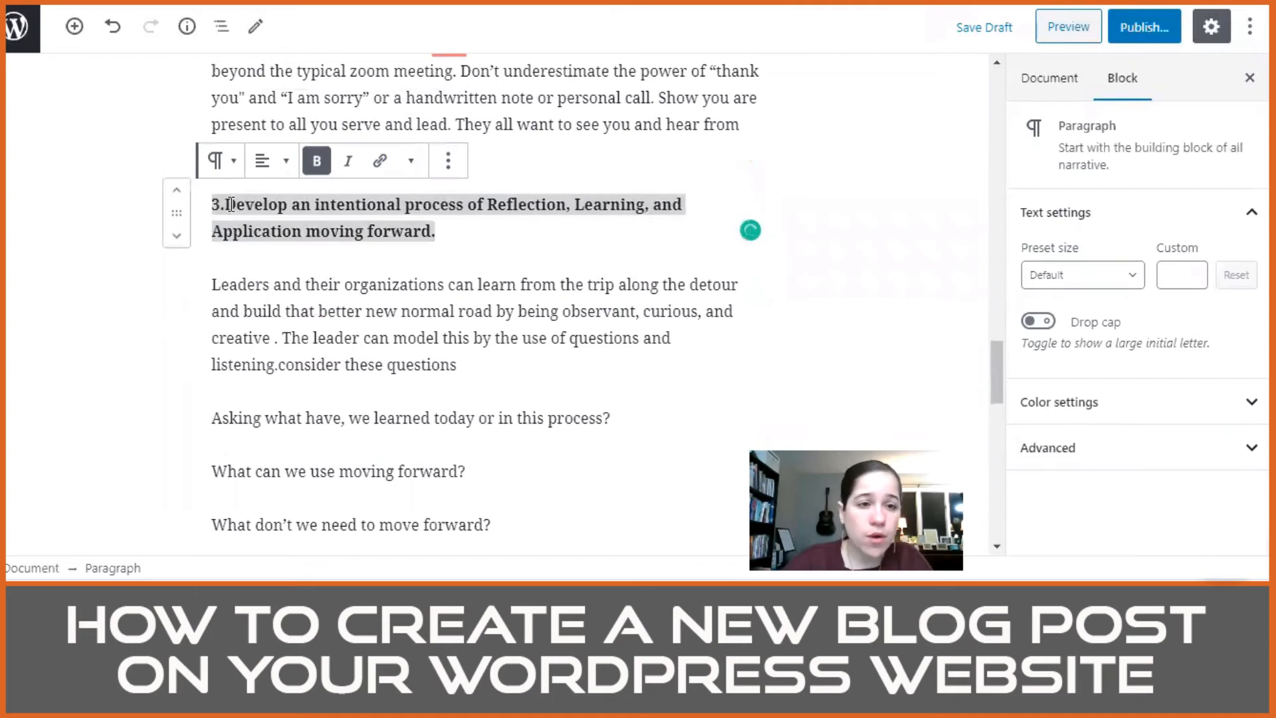
{"action": "key", "text": "BackSpace"}
{"action": "key", "text": "BackSpace"}
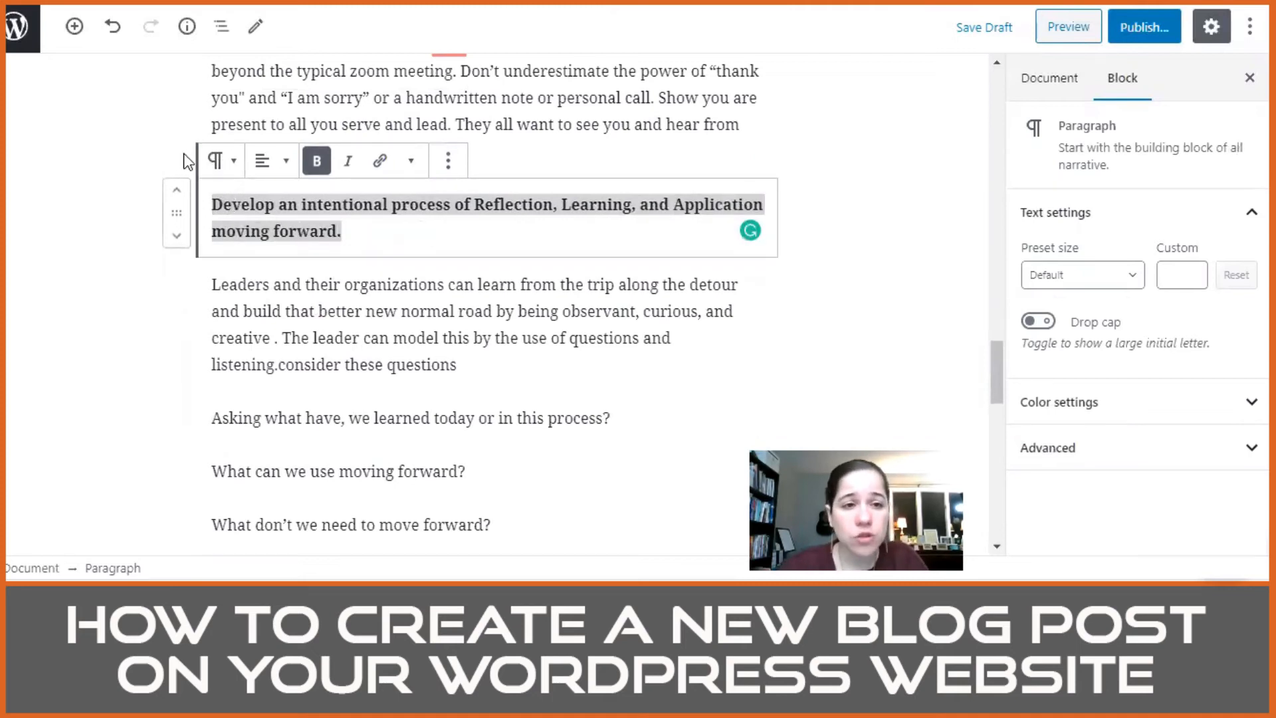
{"action": "left_click", "coordinate": [220, 161]}
{"action": "left_click", "coordinate": [257, 273]}
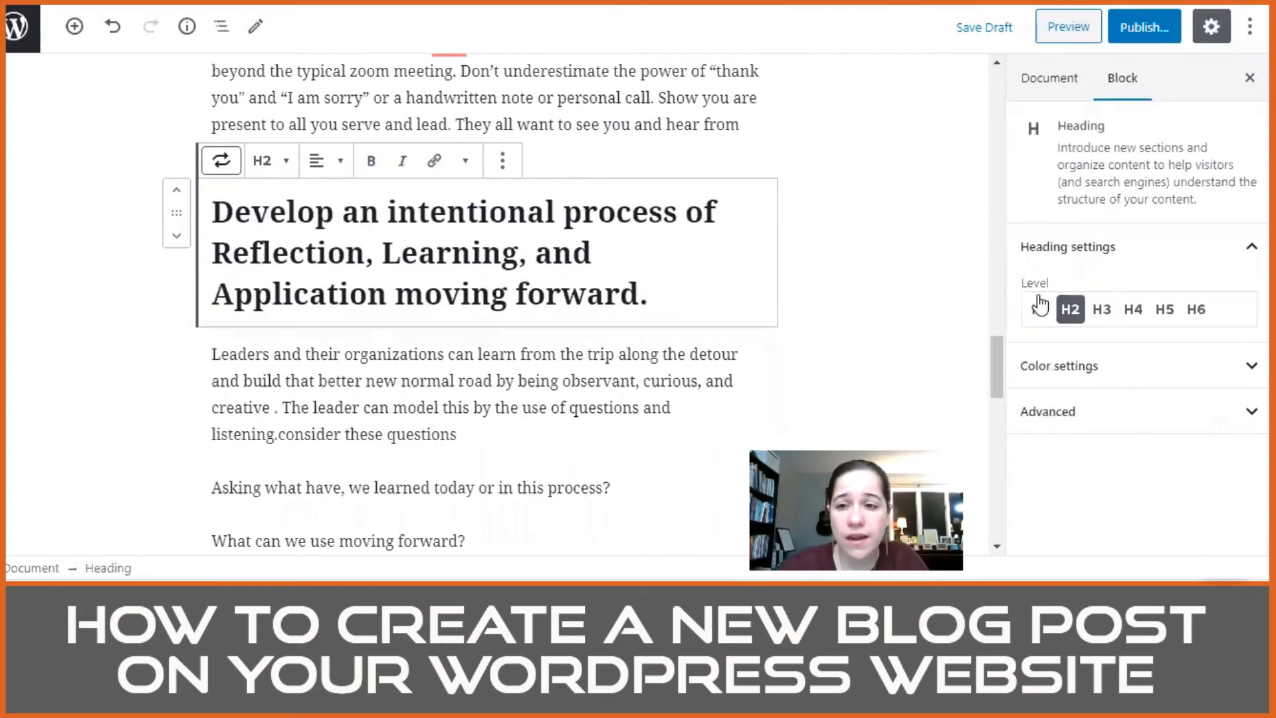
{"action": "left_click", "coordinate": [1039, 310]}
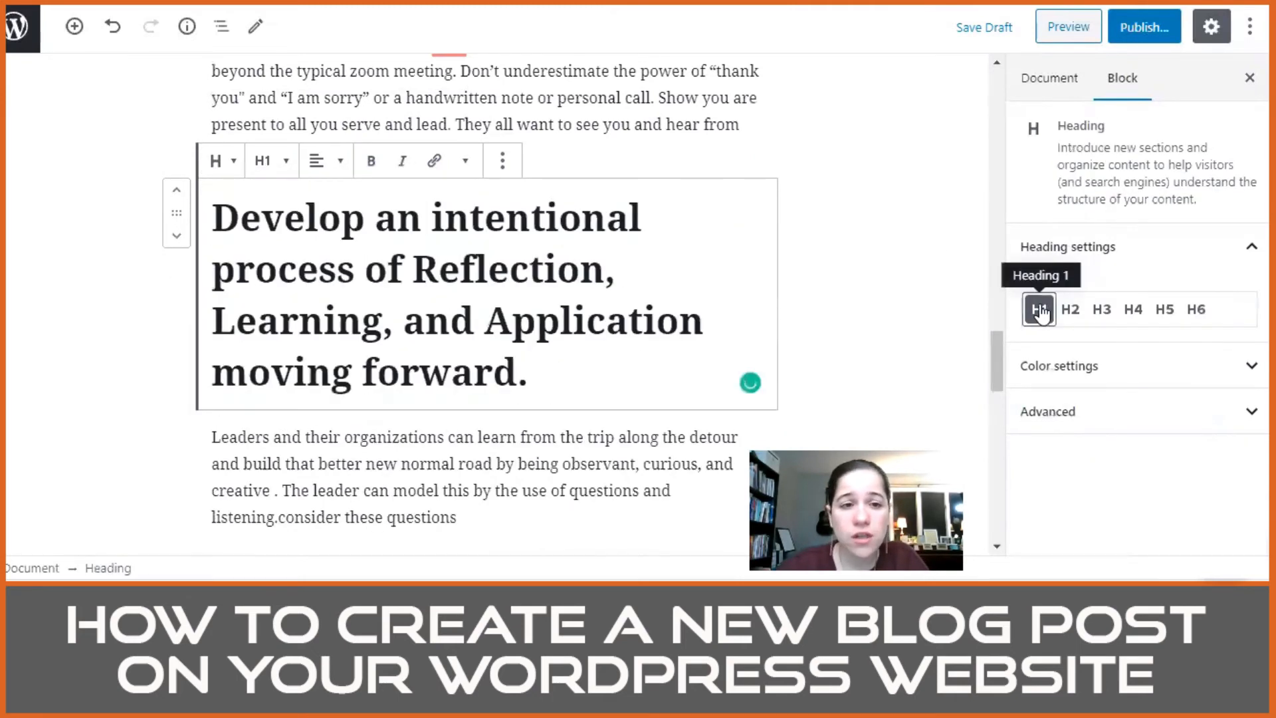
Step: Capitalize "Intentional" and "Process" in the "Develop an intentional process" heading
{"action": "triple_click", "coordinate": [439, 221]}
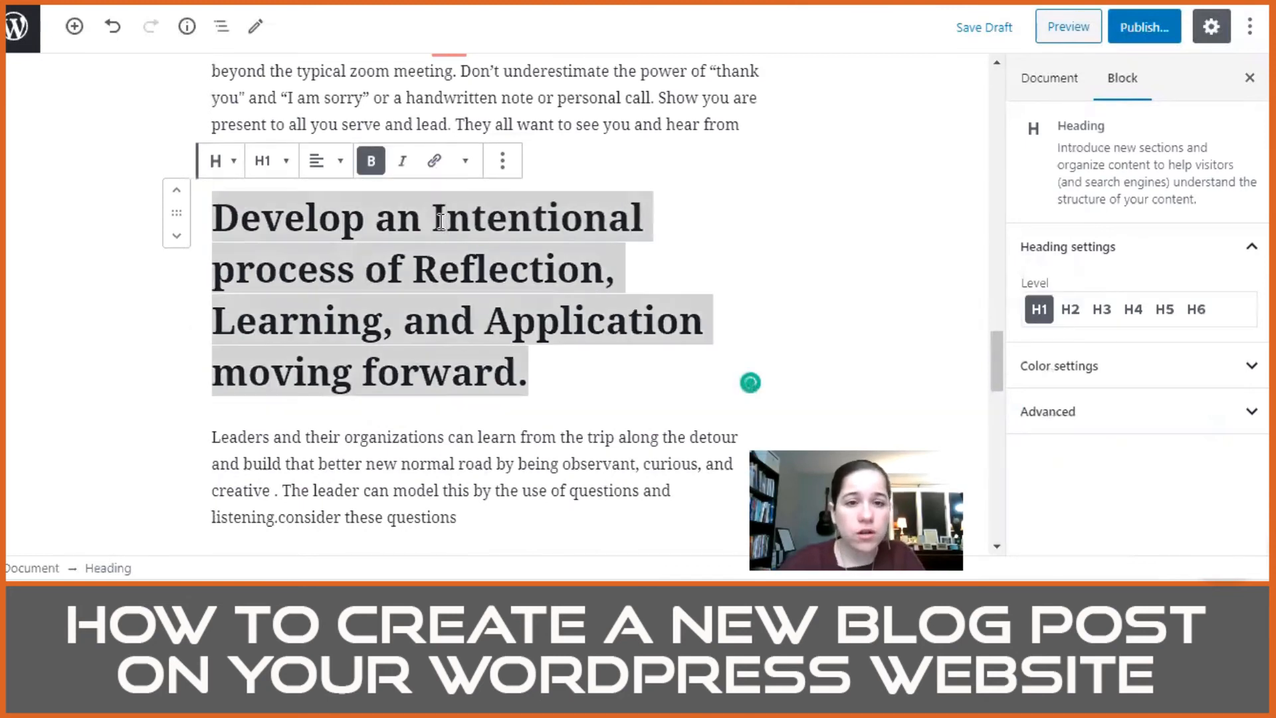
{"action": "key", "text": "Left"}
{"action": "key", "text": "Left"}
{"action": "key", "text": "Left"}
{"action": "key", "text": "Left"}
{"action": "key", "text": "Left"}
{"action": "key", "text": "Left"}
{"action": "key", "text": "Left"}
{"action": "key", "text": "Left"}
{"action": "key", "text": "Left"}
{"action": "key", "text": "Left"}
{"action": "key", "text": "Left"}
{"action": "key", "text": "Left"}
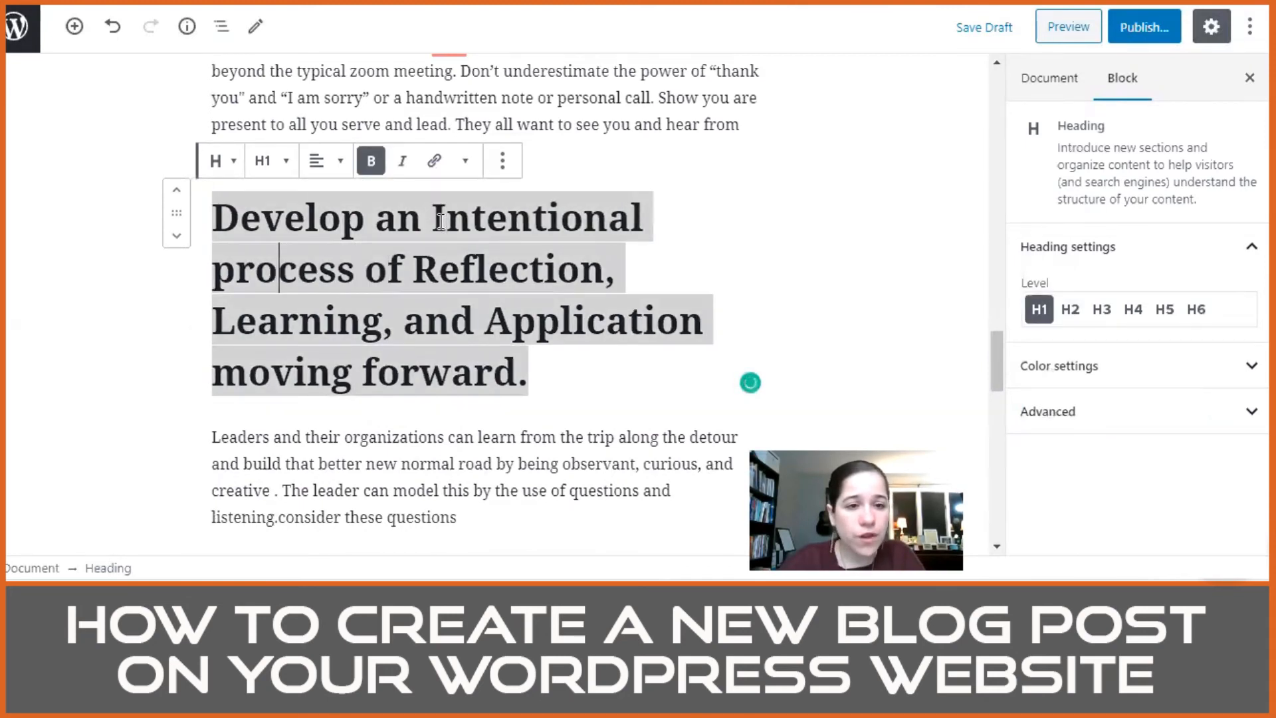
{"action": "key", "text": "Right"}
{"action": "key", "text": "BackSpace"}
{"action": "type", "text": "P"}
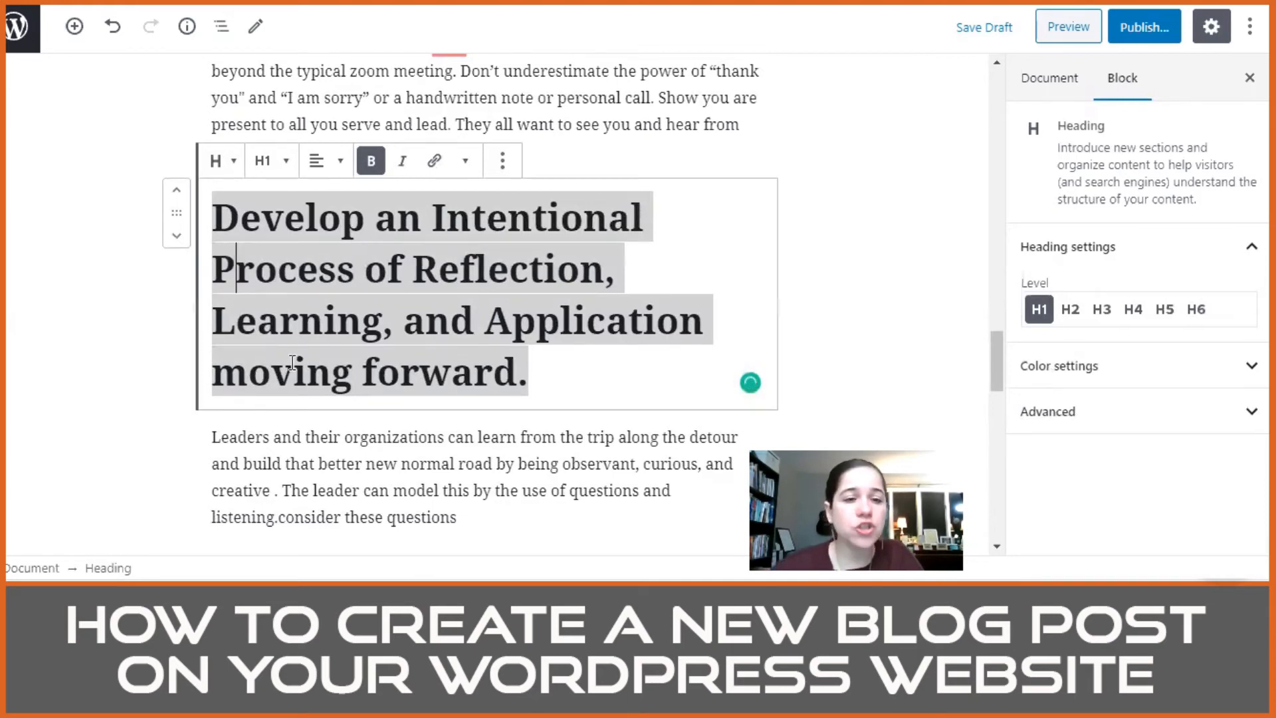
Step: Capitalize "Moving Forward" at the end of the reflection and learning heading and delete its closing period
{"action": "left_click", "coordinate": [248, 373]}
{"action": "key", "text": "BackSpace"}
{"action": "type", "text": "M"}
{"action": "key", "text": "Right"}
{"action": "key", "text": "Right"}
{"action": "key", "text": "Right"}
{"action": "key", "text": "Right"}
{"action": "key", "text": "Right"}
{"action": "key", "text": "Right"}
{"action": "key", "text": "Delete"}
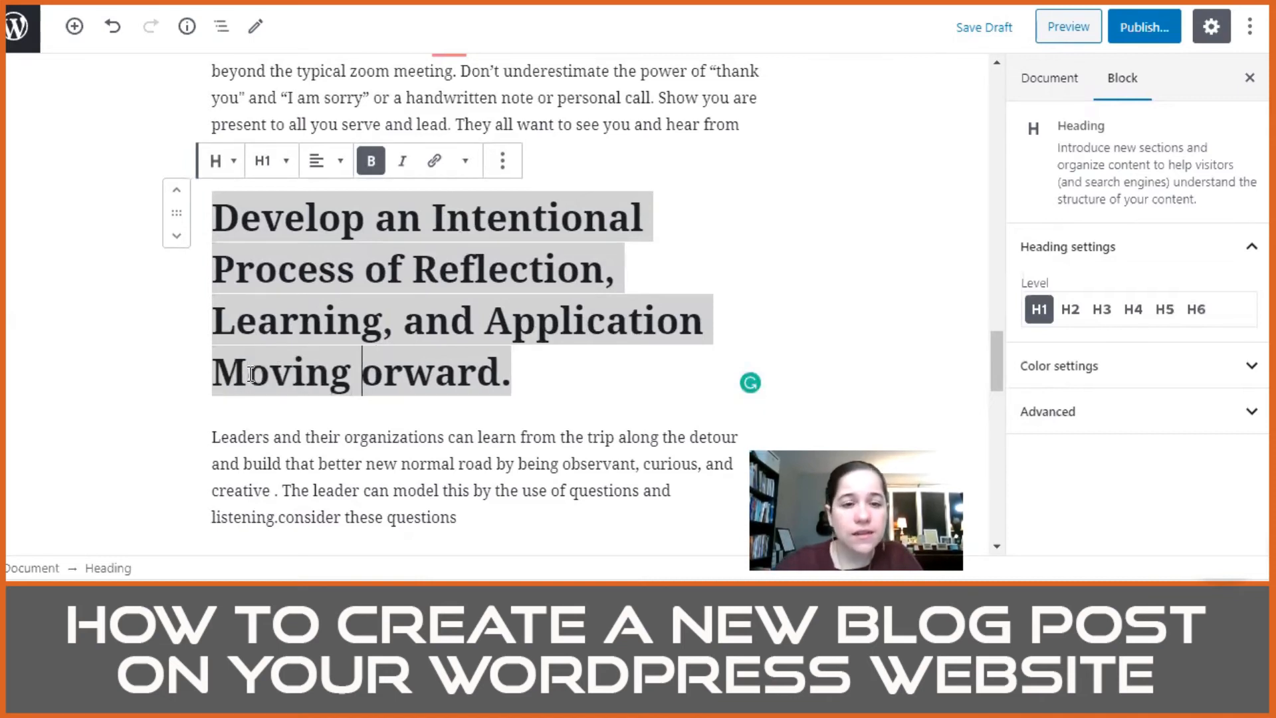
{"action": "type", "text": "F"}
{"action": "key", "text": "Right"}
{"action": "key", "text": "Right"}
{"action": "key", "text": "Right"}
{"action": "key", "text": "Right"}
{"action": "key", "text": "Right"}
{"action": "key", "text": "Right"}
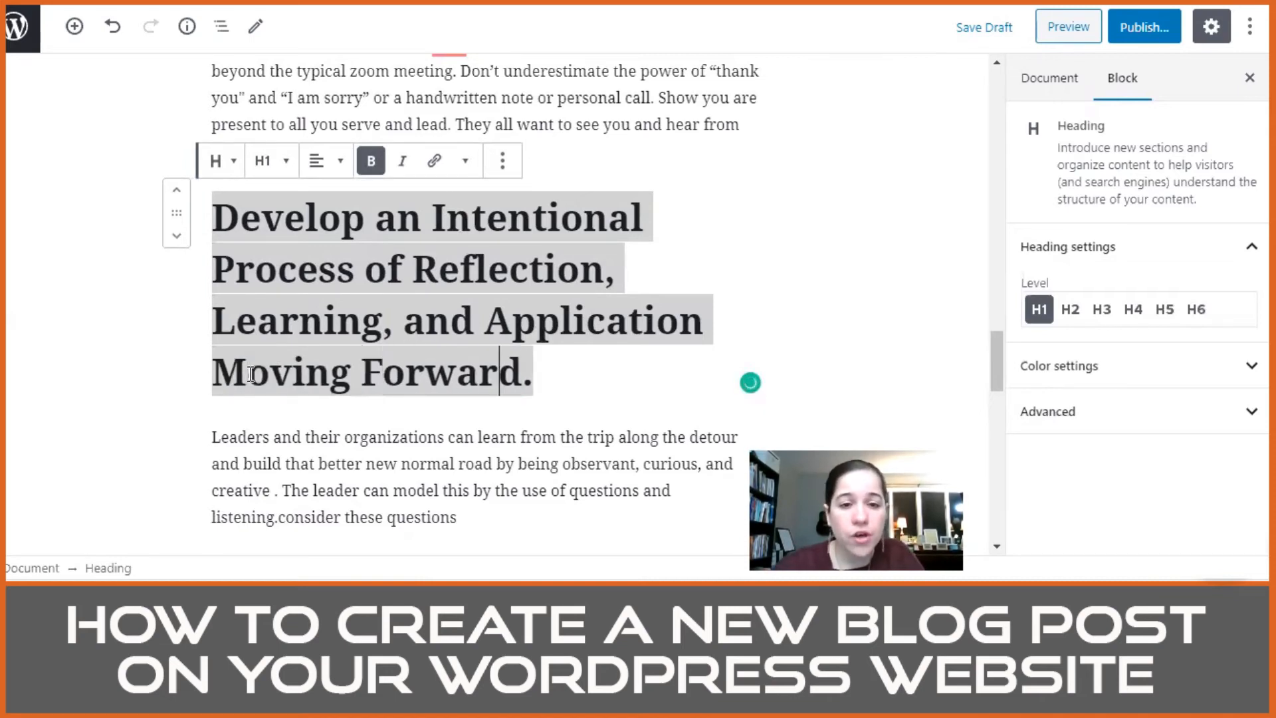
{"action": "key", "text": "BackSpace"}
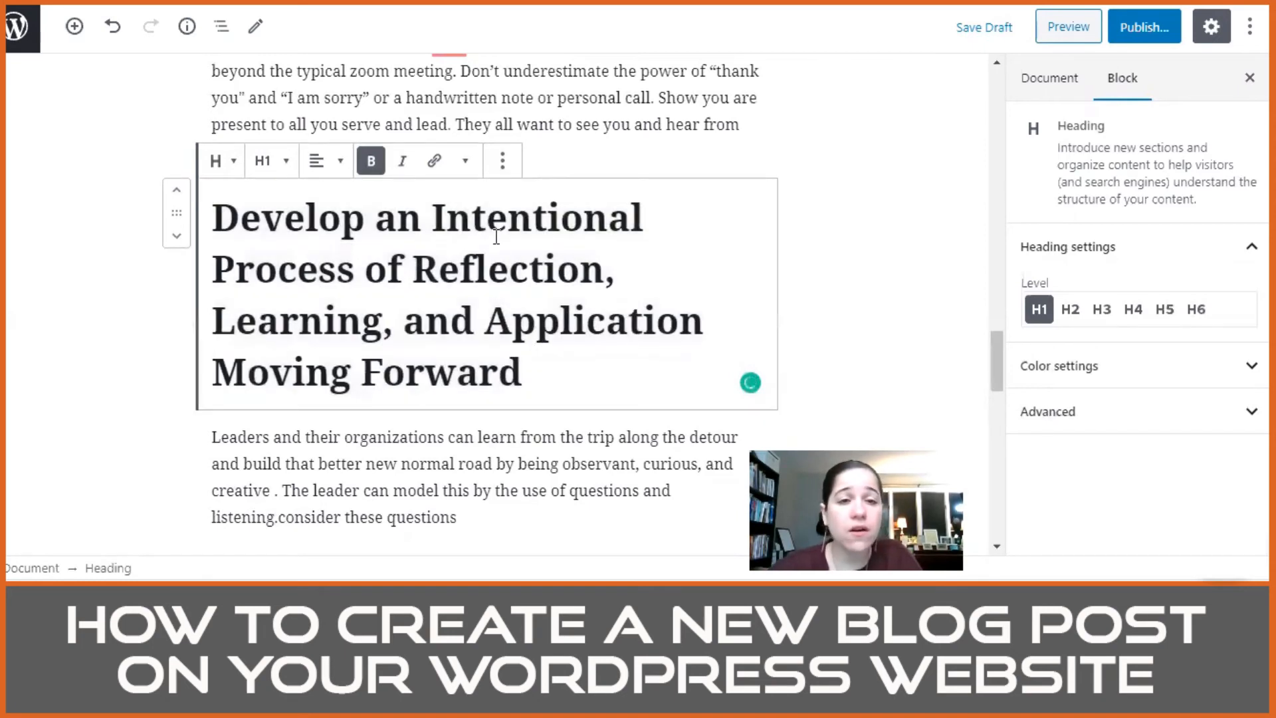
Step: Delete the period after "Distant" in the social connection heading and check the post's other headings for consistency
{"action": "scroll", "coordinate": [732, 225], "scroll_direction": "up", "scroll_amount": 10}
{"action": "scroll", "coordinate": [676, 248], "scroll_direction": "up", "scroll_amount": 5}
{"action": "scroll", "coordinate": [456, 356], "scroll_direction": "down", "scroll_amount": 2}
{"action": "left_click", "coordinate": [393, 252]}
{"action": "key", "text": "BackSpace"}
{"action": "scroll", "coordinate": [419, 251], "scroll_direction": "down", "scroll_amount": 10}
{"action": "scroll", "coordinate": [420, 252], "scroll_direction": "up", "scroll_amount": 2}
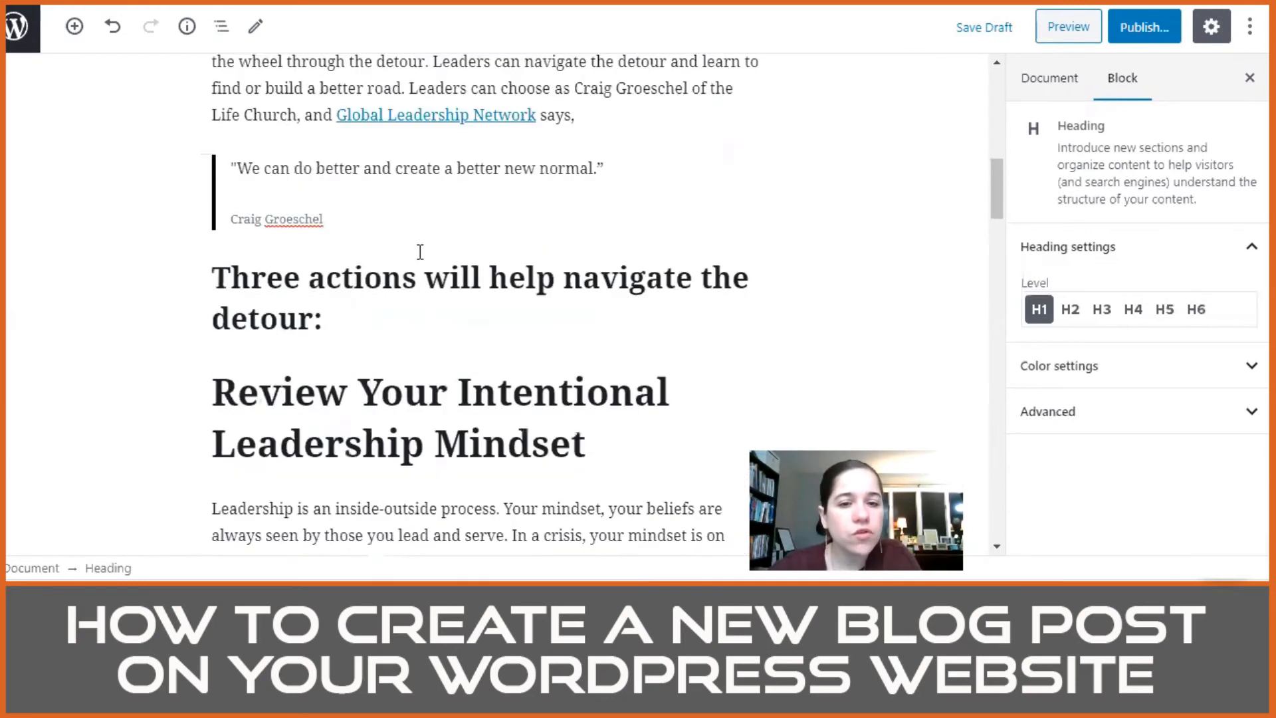
{"action": "scroll", "coordinate": [421, 251], "scroll_direction": "down", "scroll_amount": 3}
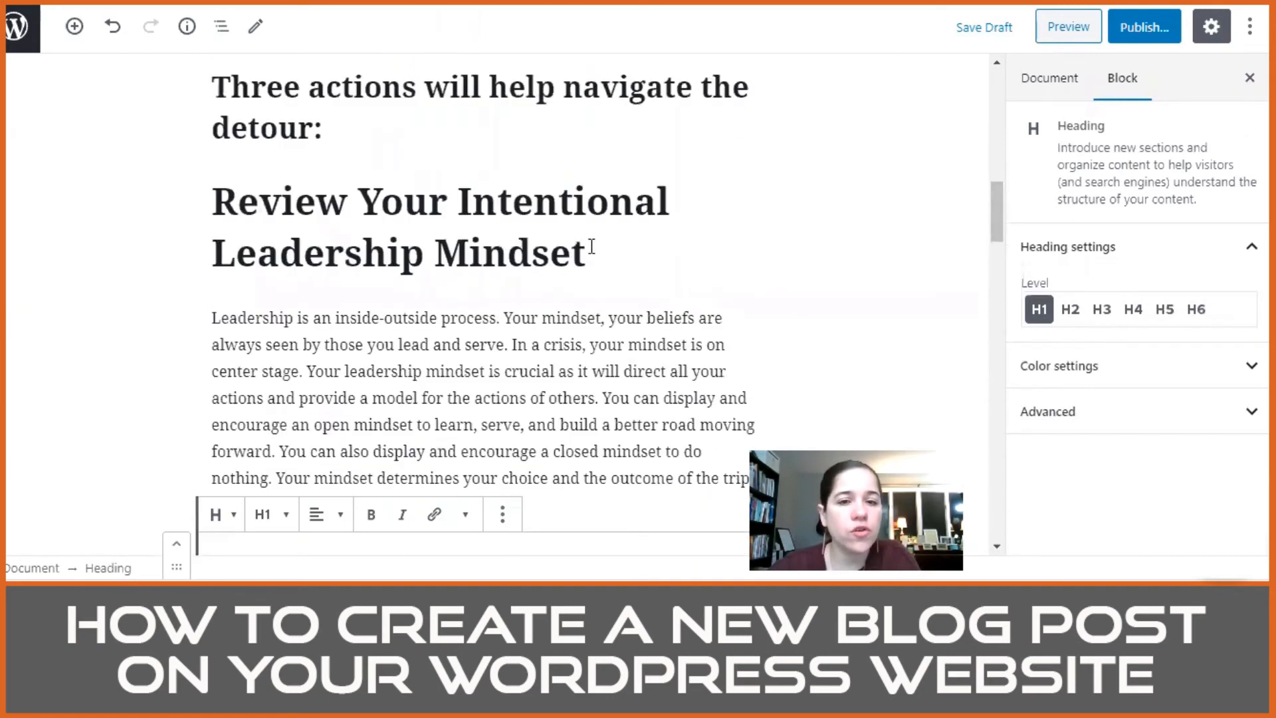
{"action": "scroll", "coordinate": [600, 290], "scroll_direction": "down", "scroll_amount": 15}
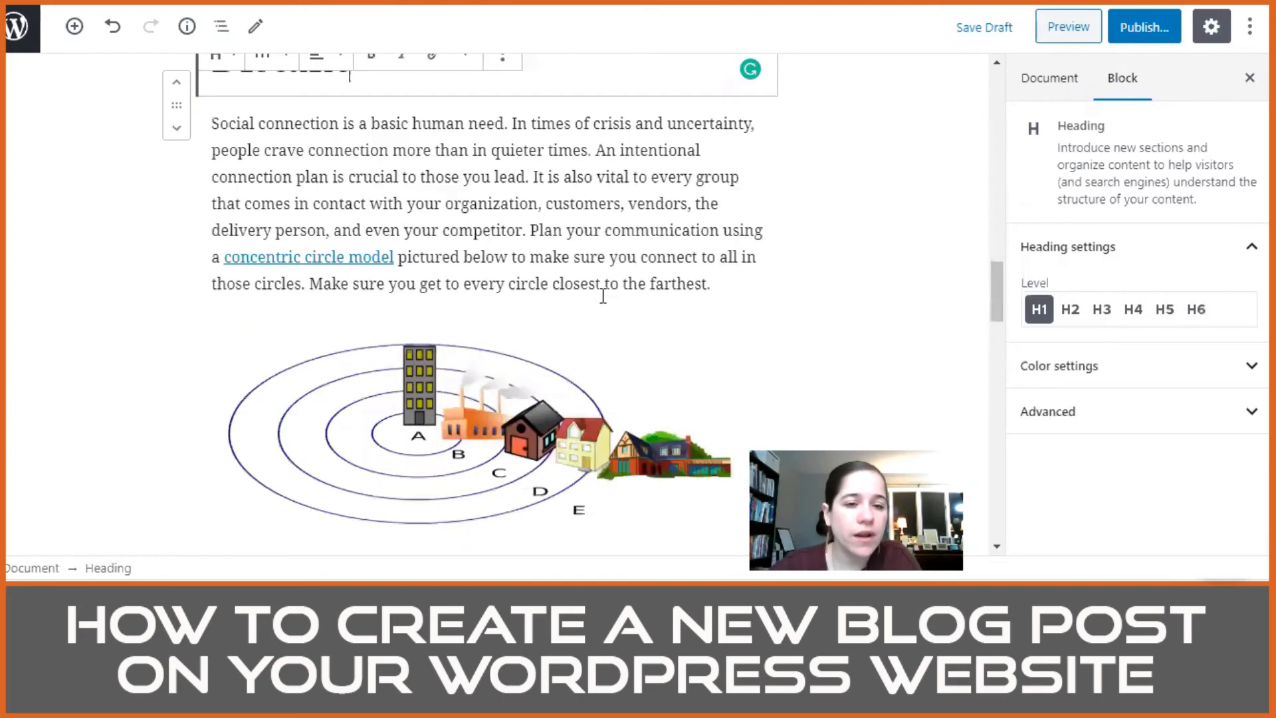
Step: Correct the paragraph below the "Moving Forward" heading to read "creative. The leader" and "listening. Consider these questions:"
{"action": "scroll", "coordinate": [602, 299], "scroll_direction": "down", "scroll_amount": 5}
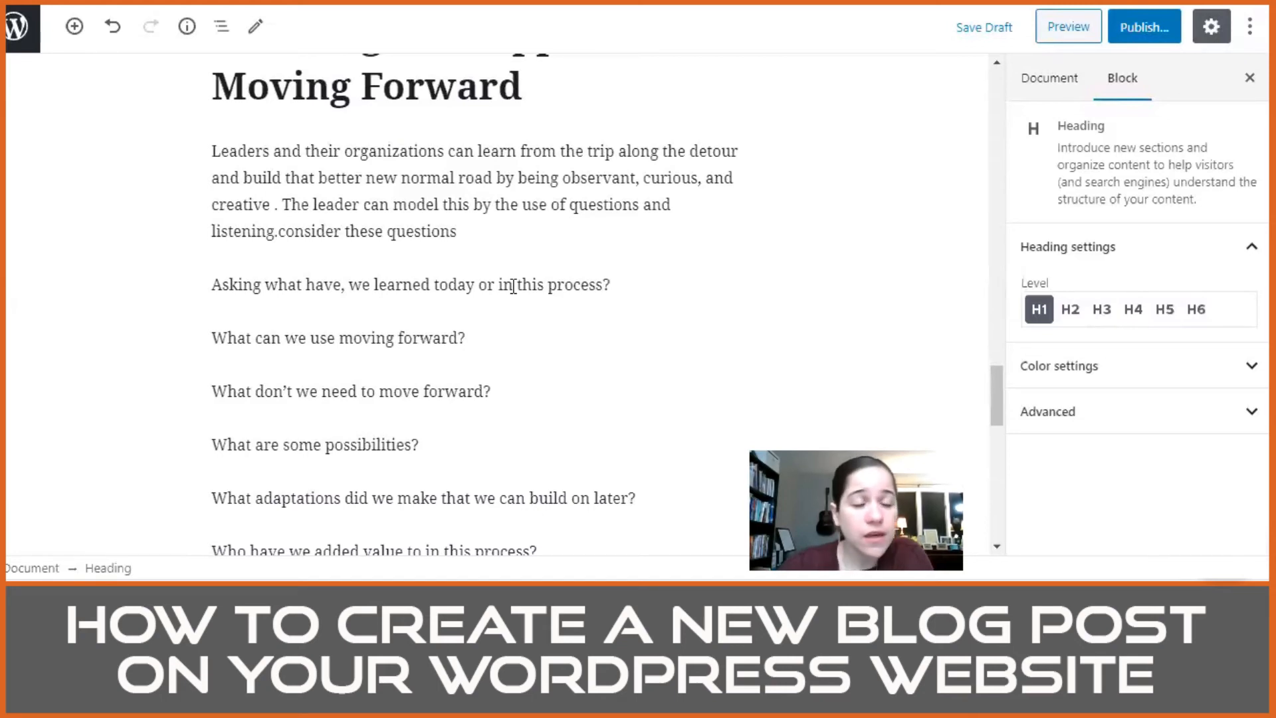
{"action": "left_click", "coordinate": [320, 208]}
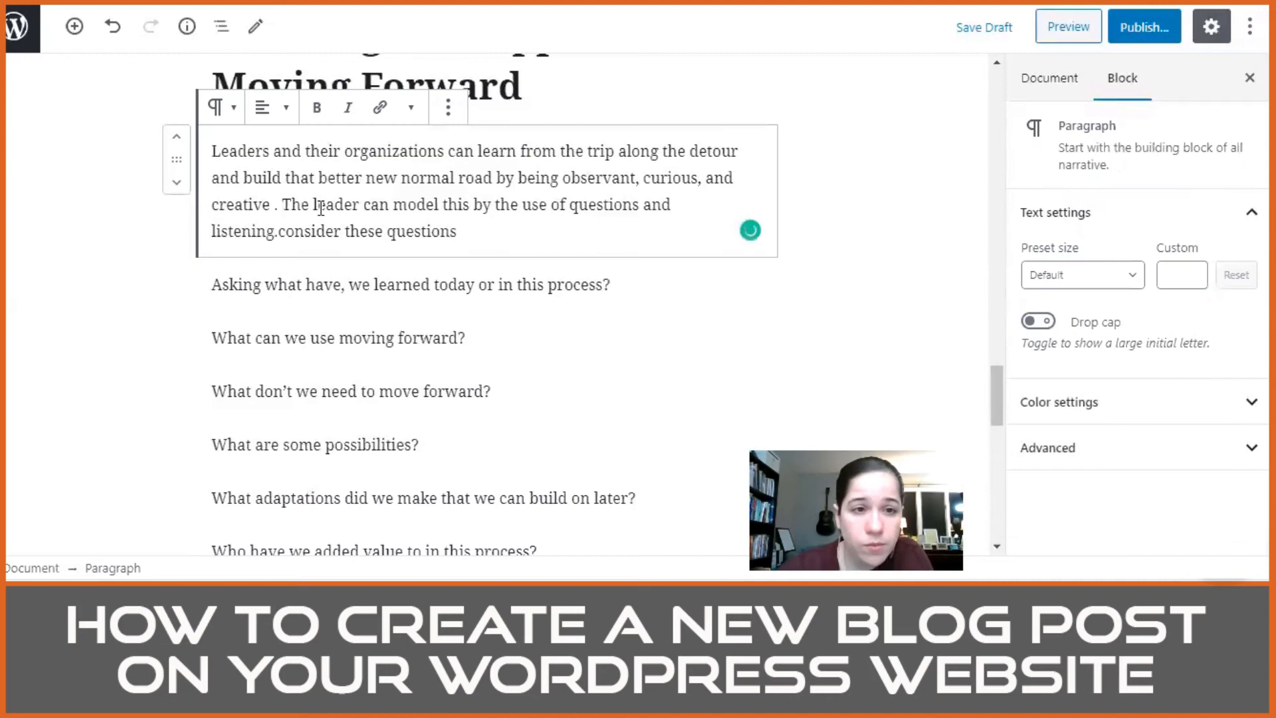
{"action": "key", "text": "Delete"}
{"action": "key", "text": "Delete"}
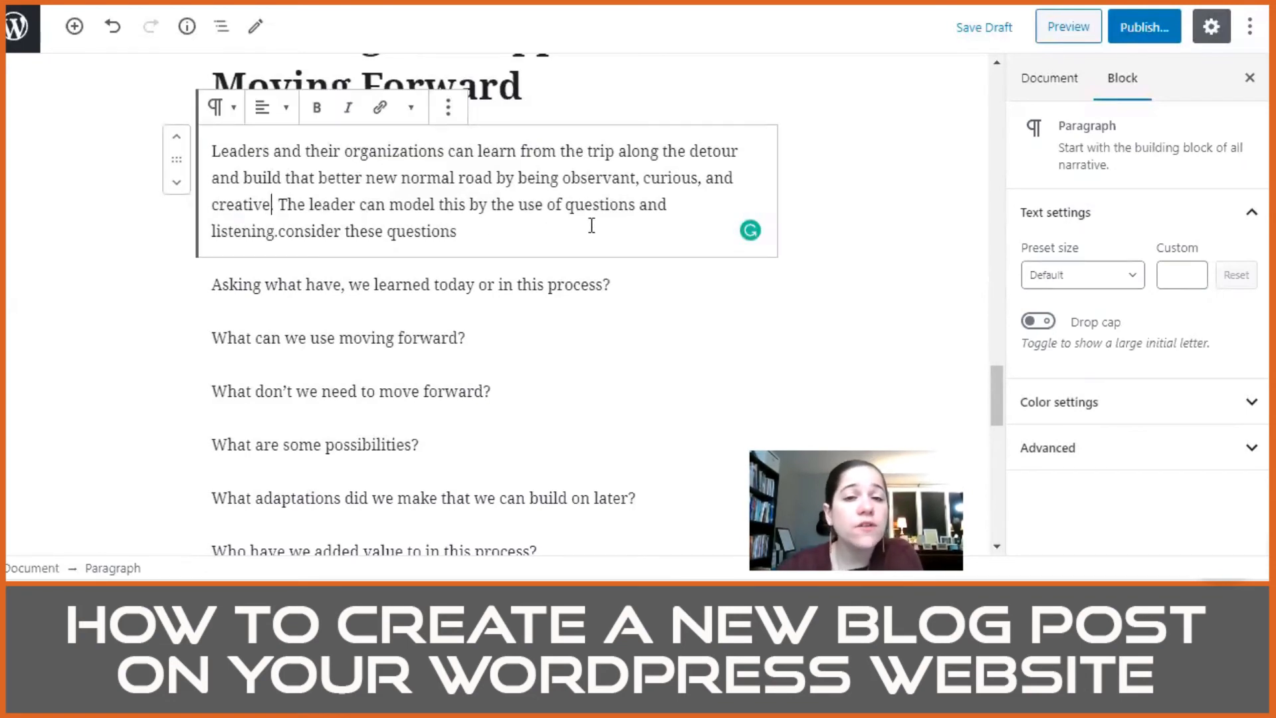
{"action": "type", "text": "."}
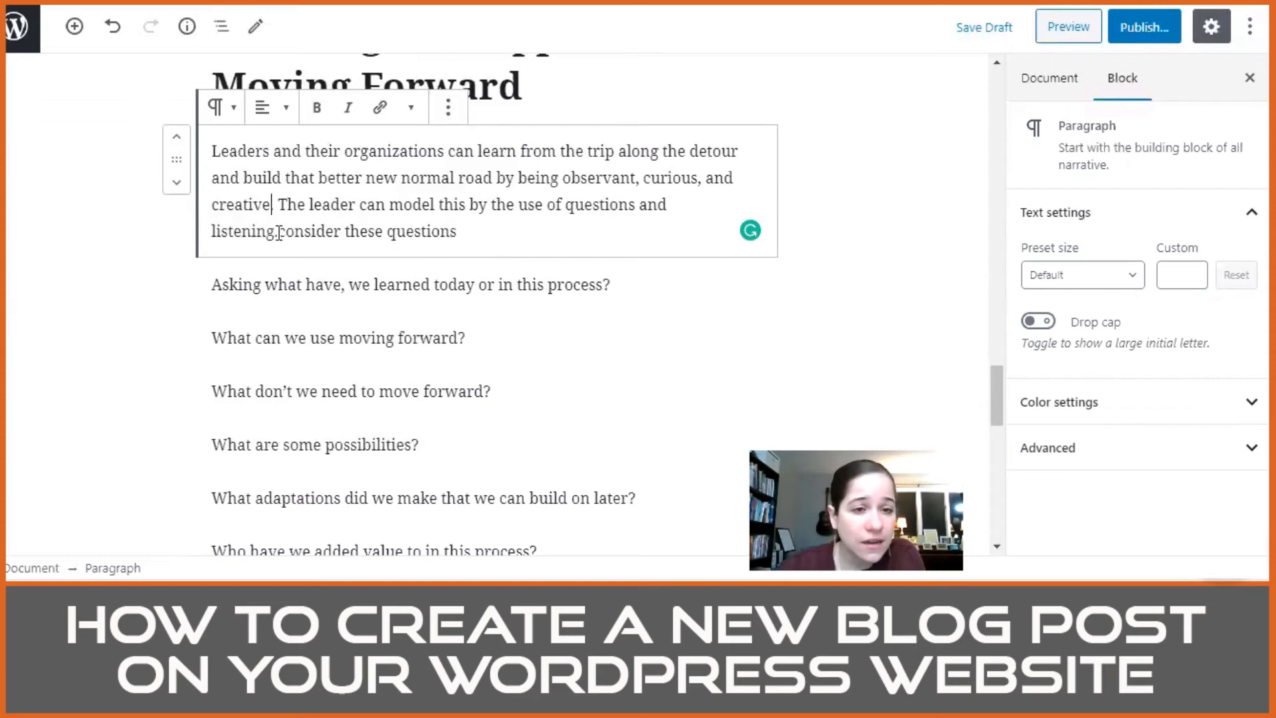
{"action": "key", "text": "Delete"}
{"action": "type", "text": "C"}
{"action": "left_click", "coordinate": [434, 231]}
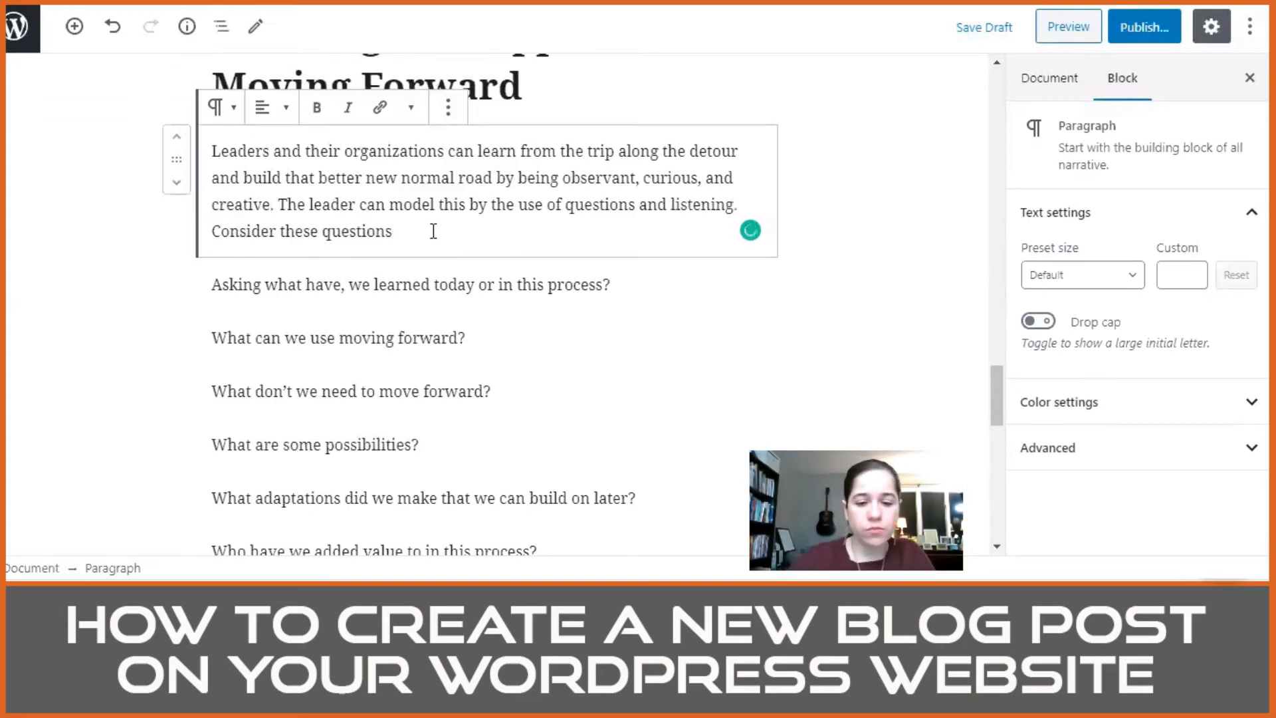
{"action": "type", "text": ":"}
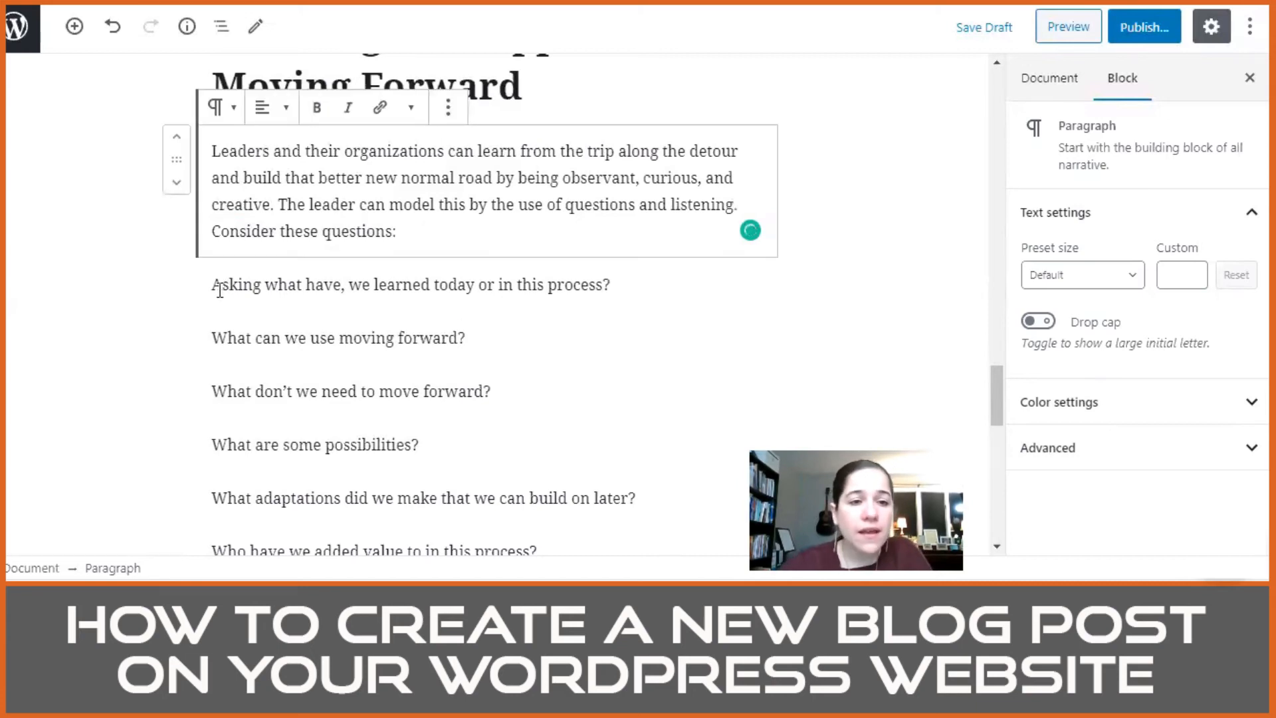
Step: Convert the seven question paragraphs, from "Asking what have" to "Who do we need to reach out to?", into one bulleted list
{"action": "left_click_drag", "start_coordinate": [217, 285], "coordinate": [492, 384]}
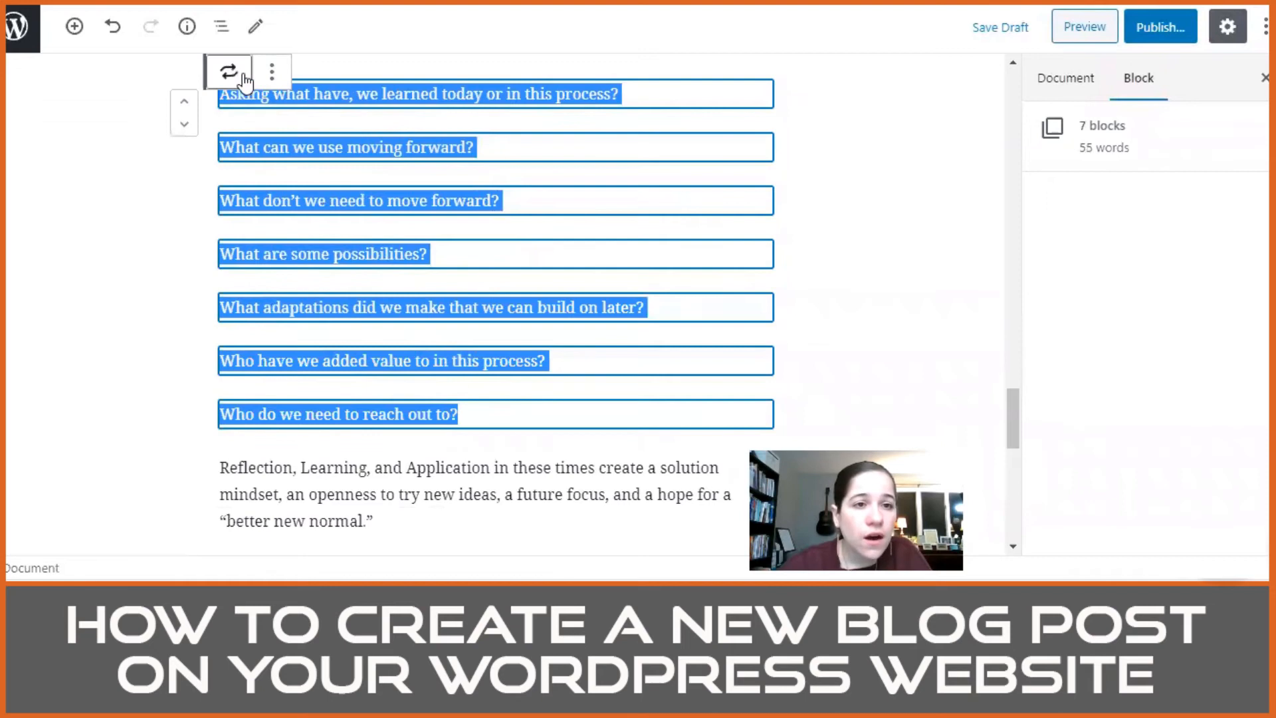
{"action": "left_click", "coordinate": [229, 71]}
{"action": "left_click", "coordinate": [346, 186]}
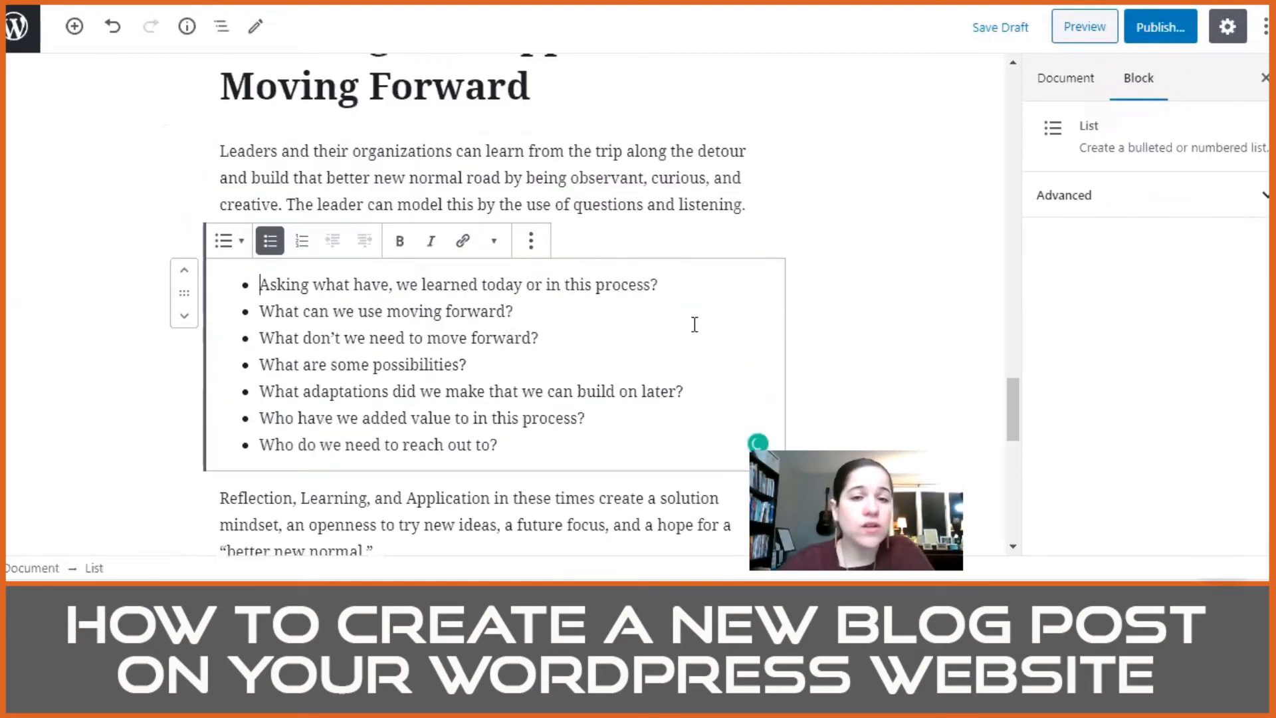
{"action": "left_click", "coordinate": [688, 230]}
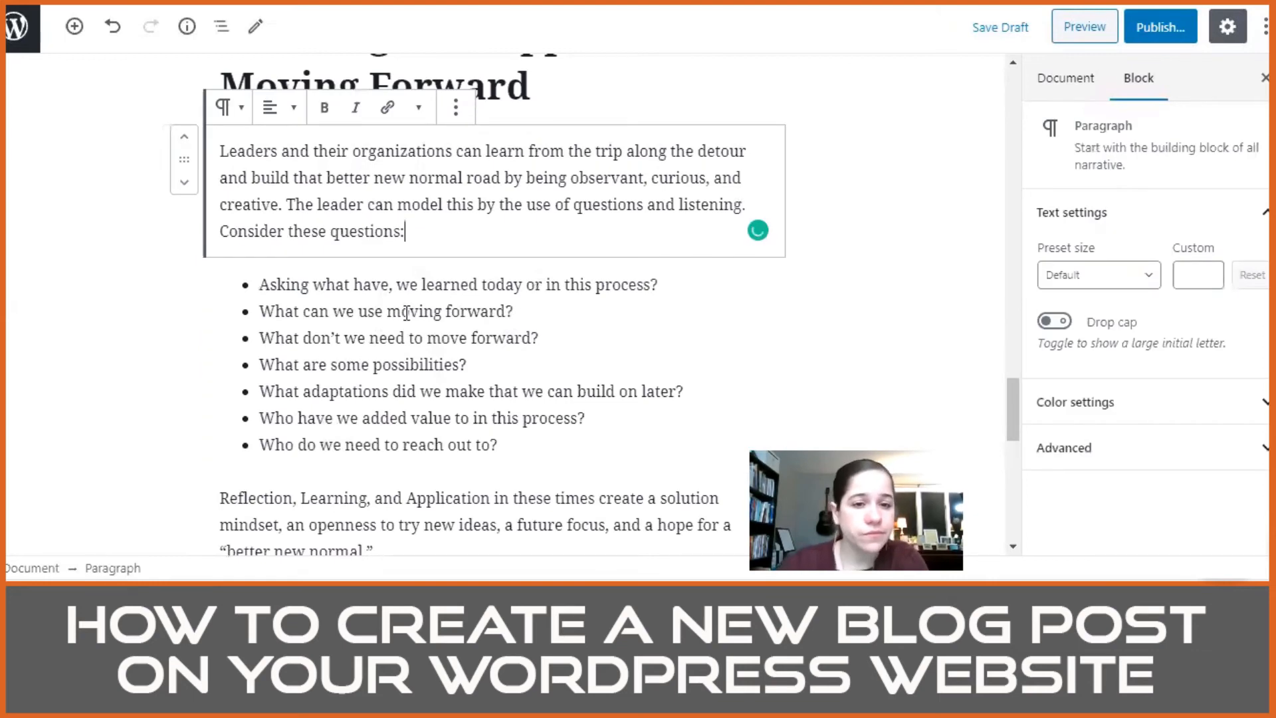
Step: Delete the comma after "Asking what have" in the first bullet
{"action": "scroll", "coordinate": [403, 352], "scroll_direction": "down", "scroll_amount": 2}
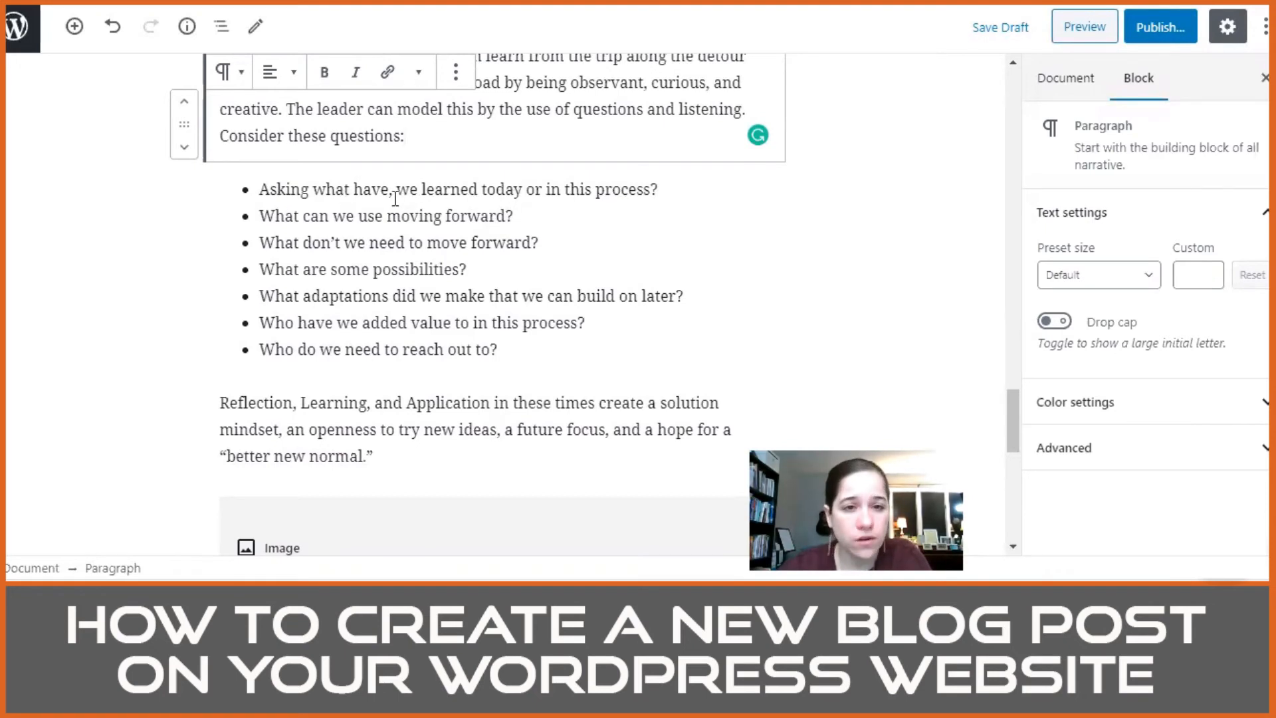
{"action": "left_click", "coordinate": [496, 195]}
{"action": "key", "text": "BackSpace"}
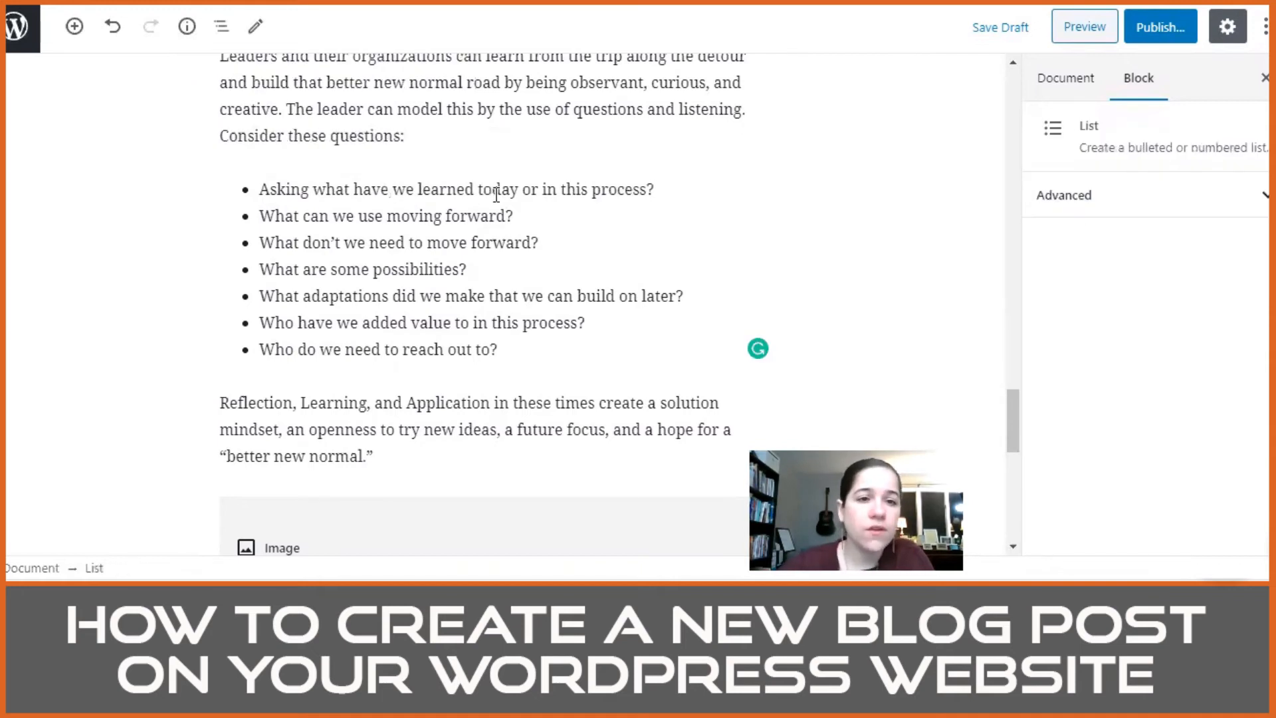
Step: Capitalize "What" in the first bullet and enclose its question in double quotation marks
{"action": "left_click", "coordinate": [326, 189]}
{"action": "key", "text": "BackSpace"}
{"action": "type", "text": "\"W"}
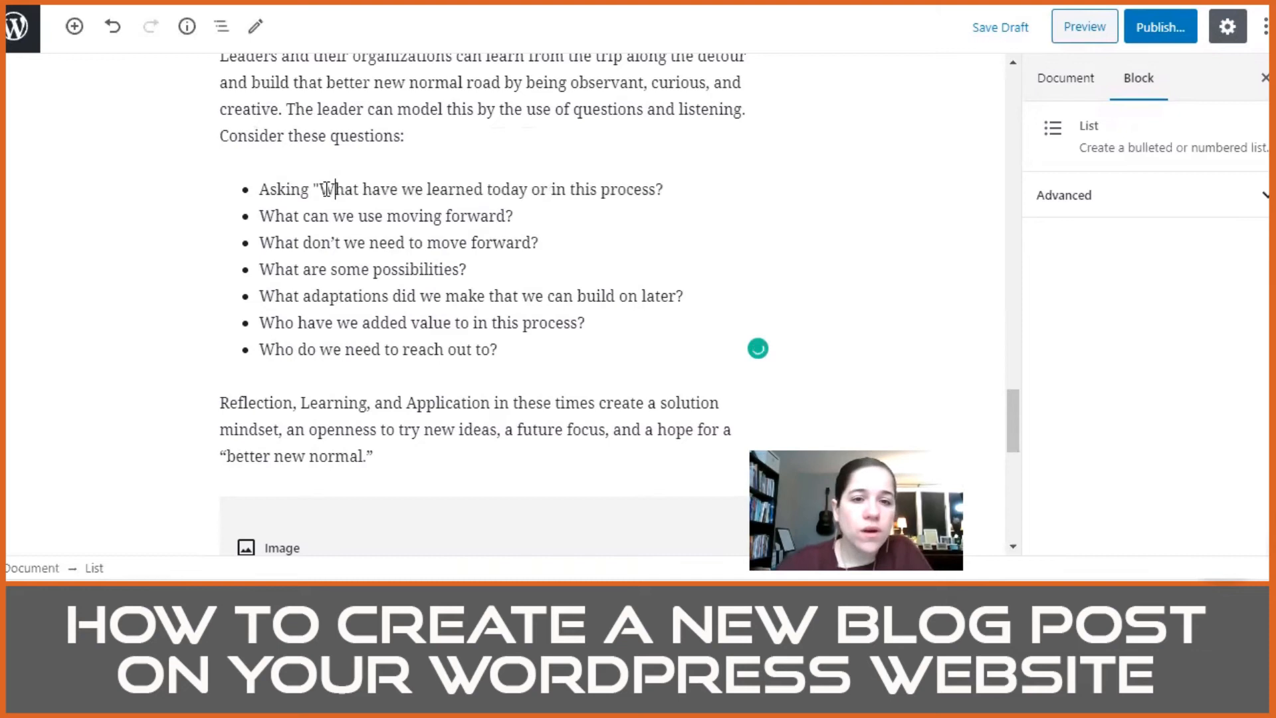
{"action": "left_click", "coordinate": [664, 190]}
{"action": "type", "text": "\""}
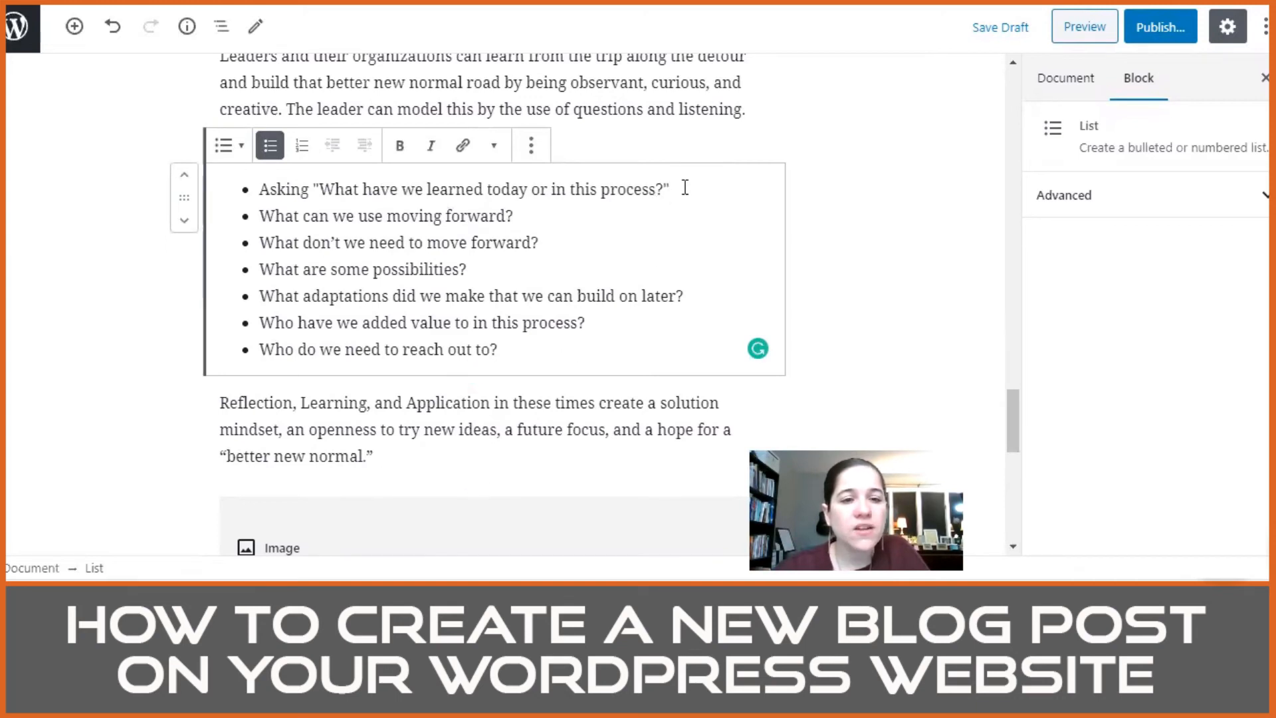
Step: Remove the quotation marks and the word "Asking" from the first bullet so it reads "What have we learned today or in this process?"
{"action": "key", "text": "BackSpace"}
{"action": "left_click", "coordinate": [319, 189]}
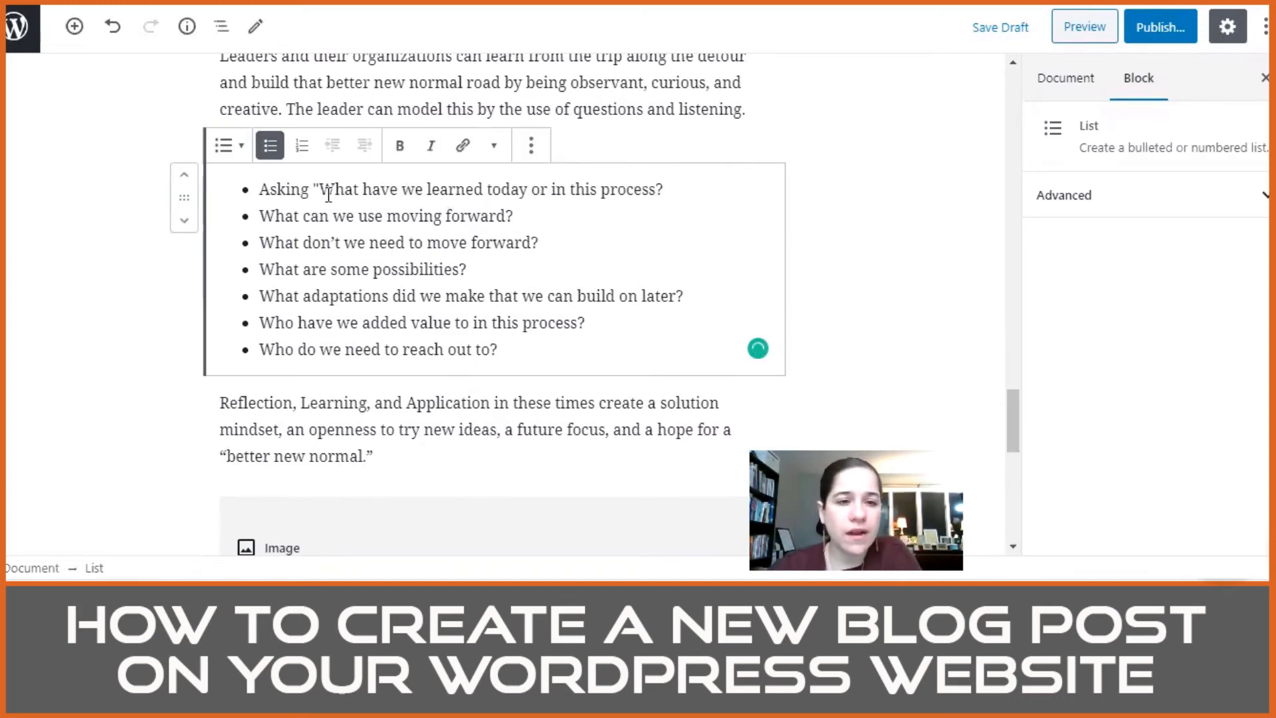
{"action": "key", "text": "BackSpace"}
{"action": "key", "text": "BackSpace"}
{"action": "key", "text": "BackSpace"}
{"action": "key", "text": "BackSpace"}
{"action": "key", "text": "BackSpace"}
{"action": "key", "text": "BackSpace"}
{"action": "key", "text": "BackSpace"}
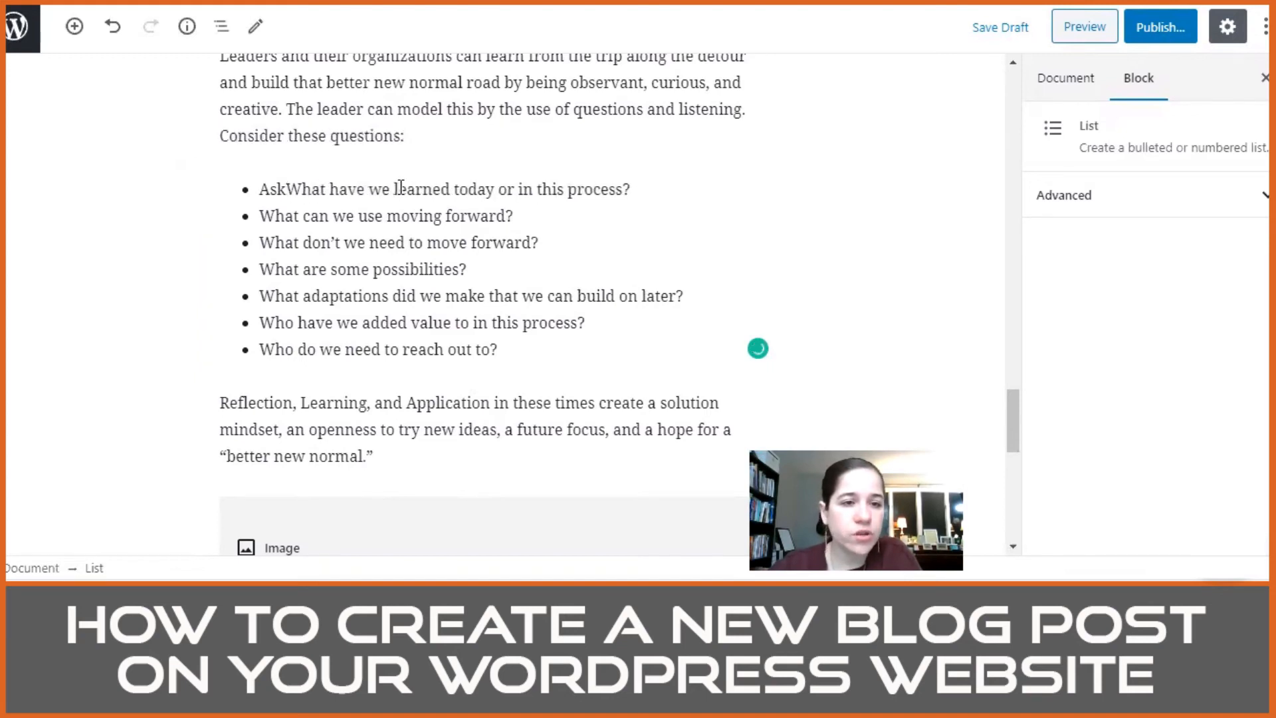
{"action": "key", "text": "BackSpace"}
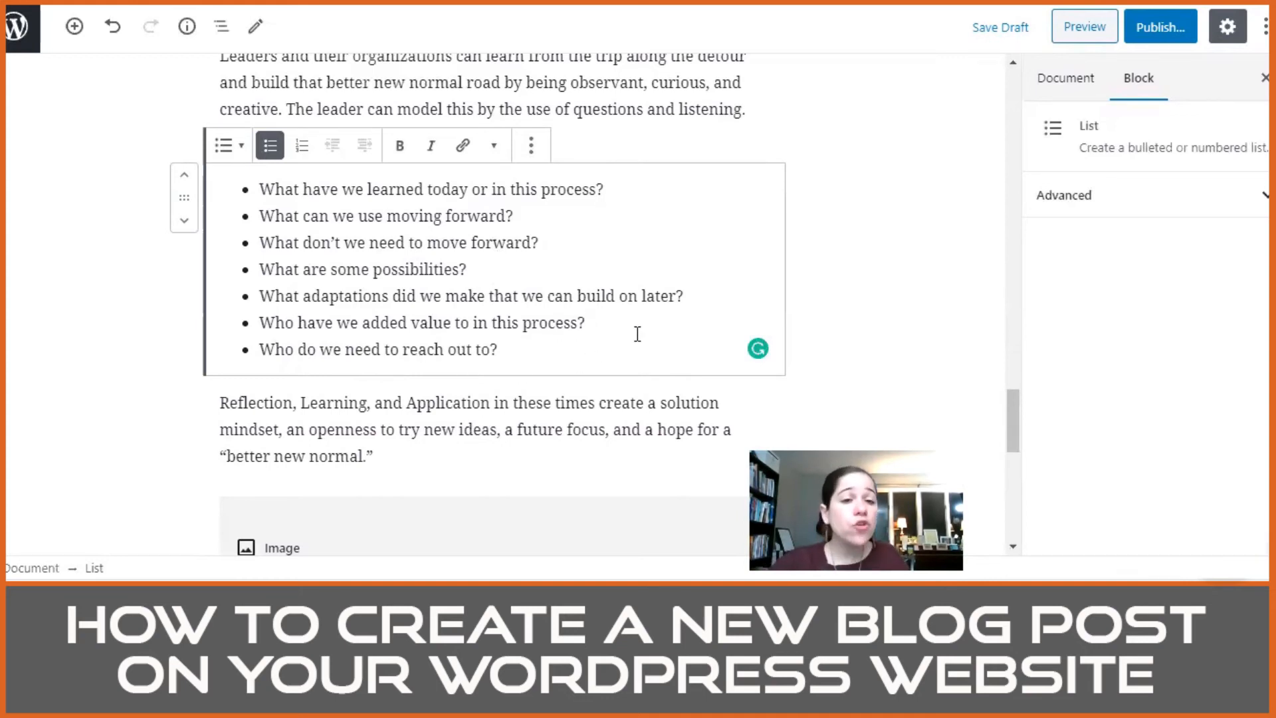
Step: Lowercase "Learning" and "Application" in the paragraph after the bulleted list so it begins "Reflection, learning, and application"
{"action": "scroll", "coordinate": [637, 334], "scroll_direction": "down", "scroll_amount": 3}
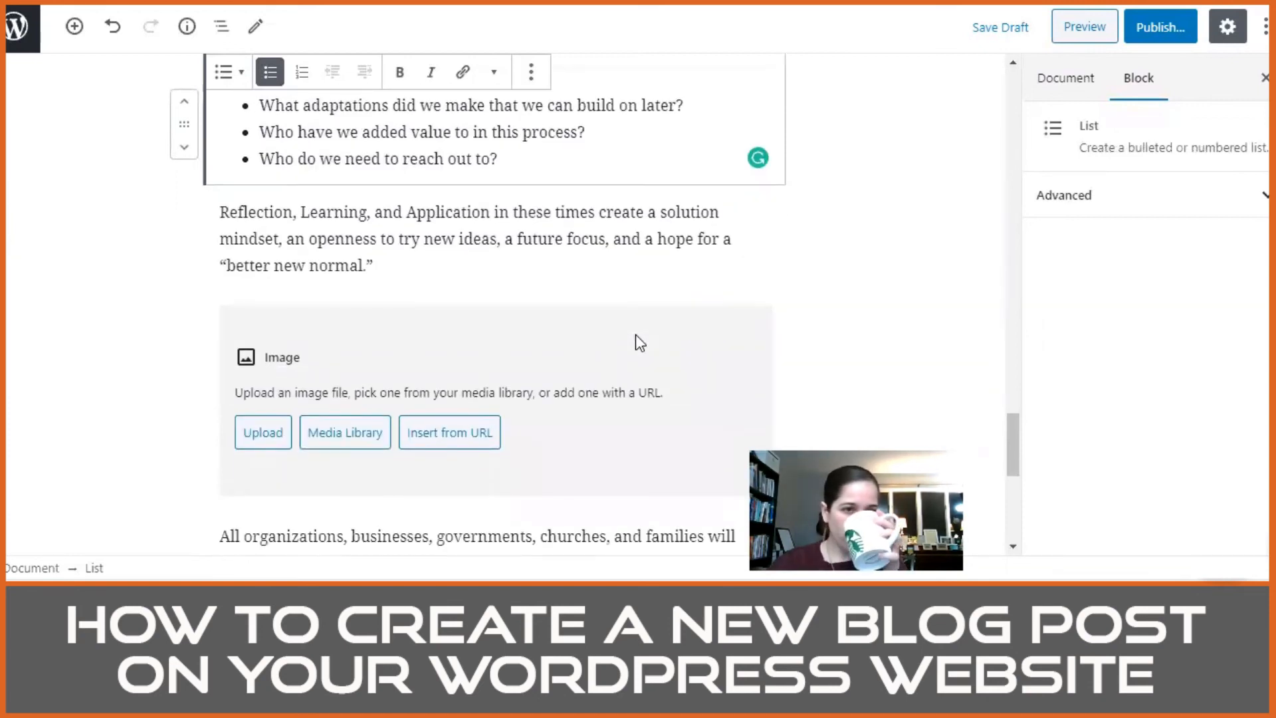
{"action": "left_click", "coordinate": [307, 212]}
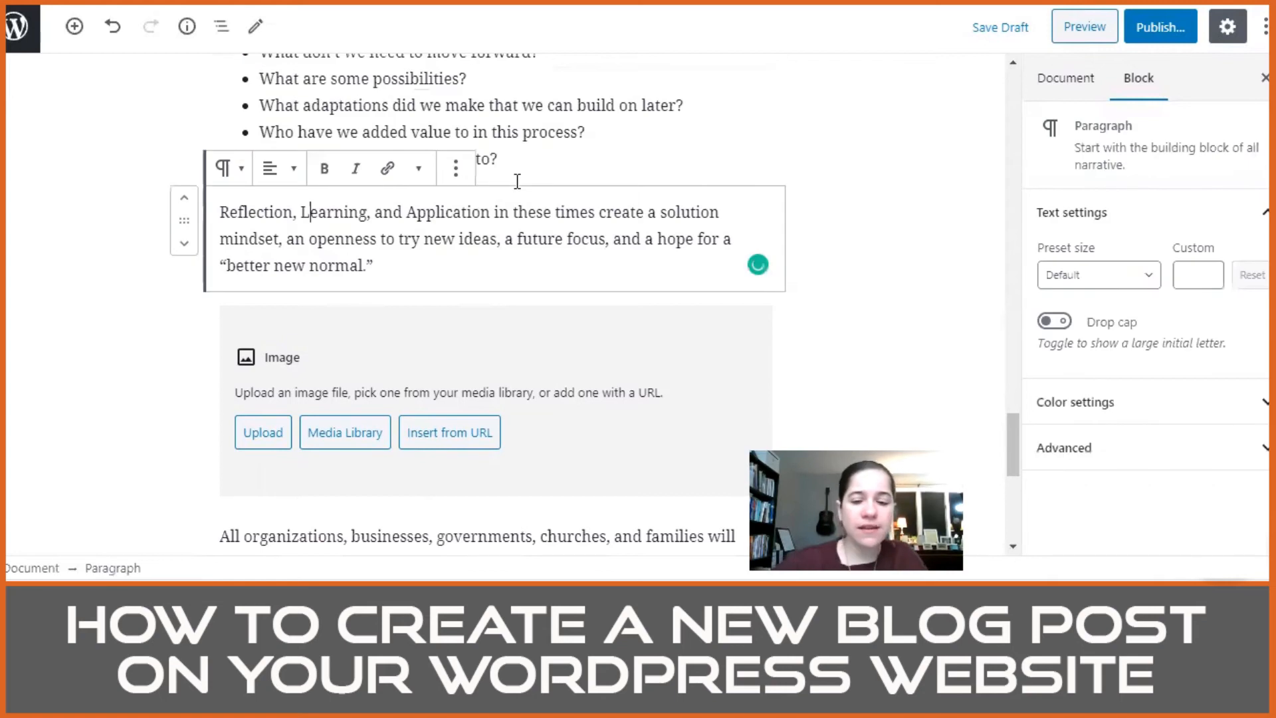
{"action": "key", "text": "BackSpace"}
{"action": "type", "text": "l"}
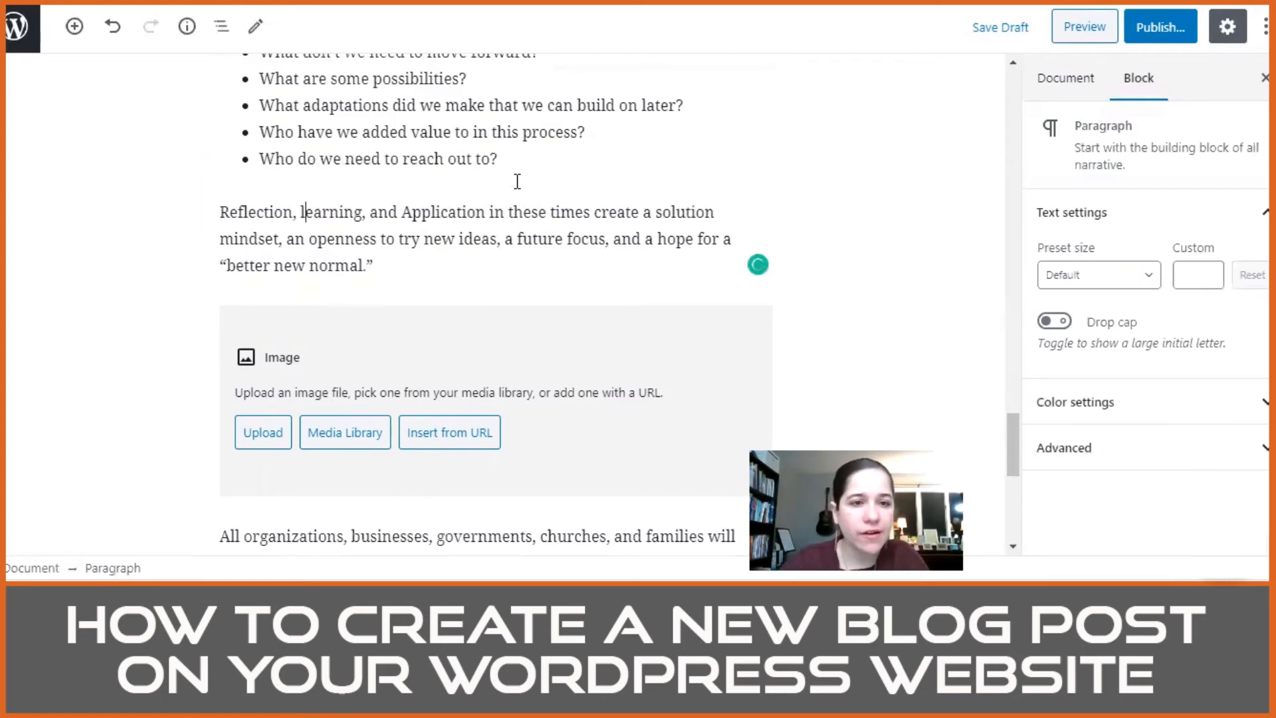
{"action": "key", "text": "Right"}
{"action": "key", "text": "Right"}
{"action": "key", "text": "Right"}
{"action": "key", "text": "Right"}
{"action": "key", "text": "Right"}
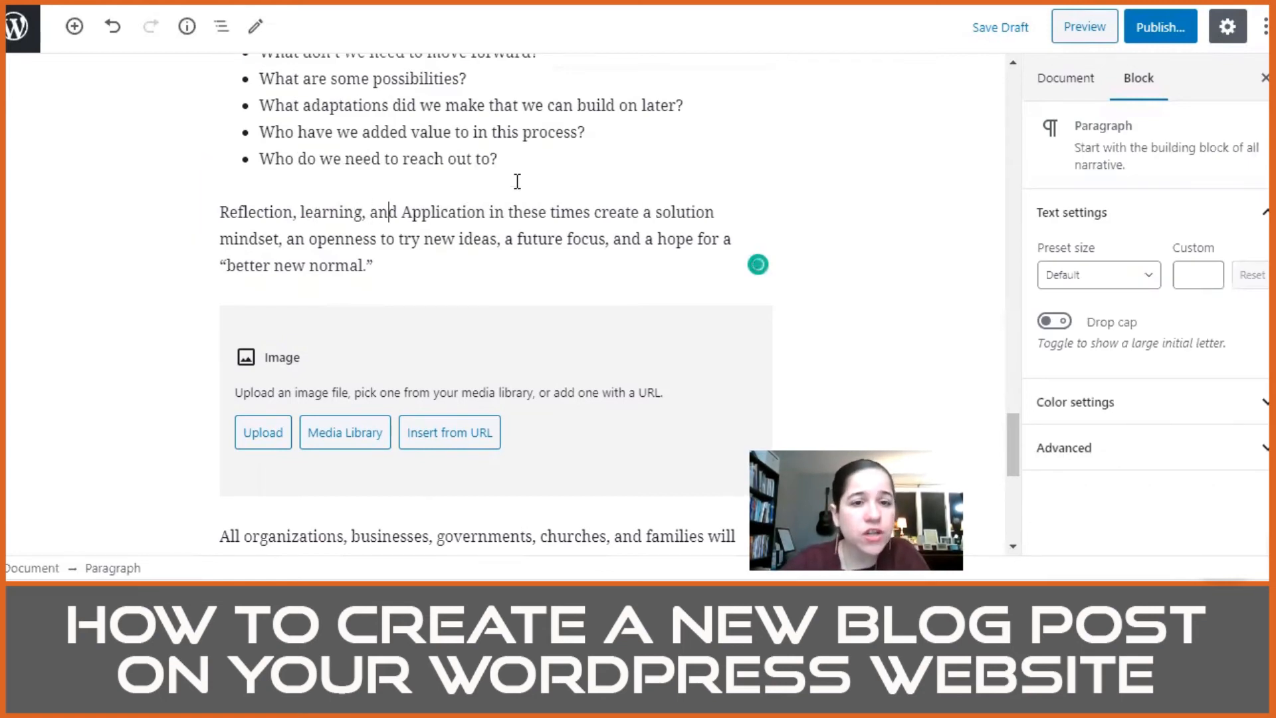
{"action": "key", "text": "BackSpace"}
{"action": "type", "text": "a"}
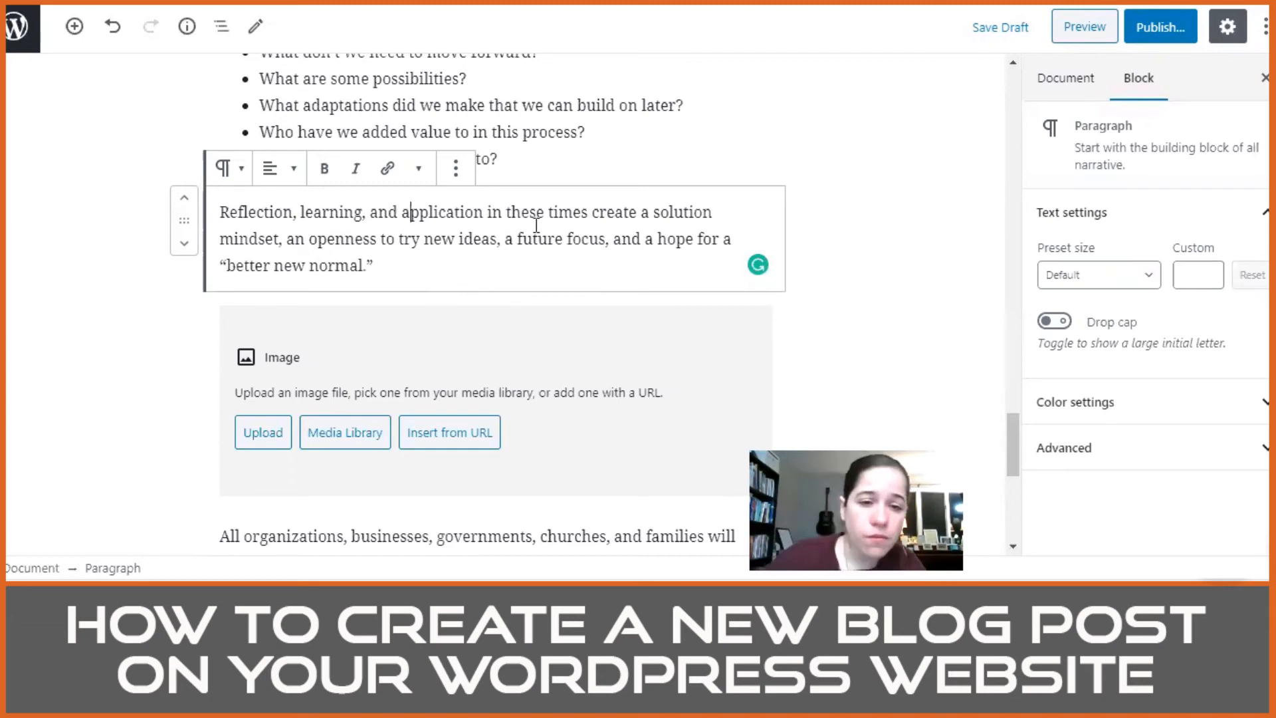
Step: Check the Word document for the picture that belongs above the "All organizations, businesses" paragraph, and return to the WordPress post
{"action": "scroll", "coordinate": [522, 257], "scroll_direction": "down", "scroll_amount": 3}
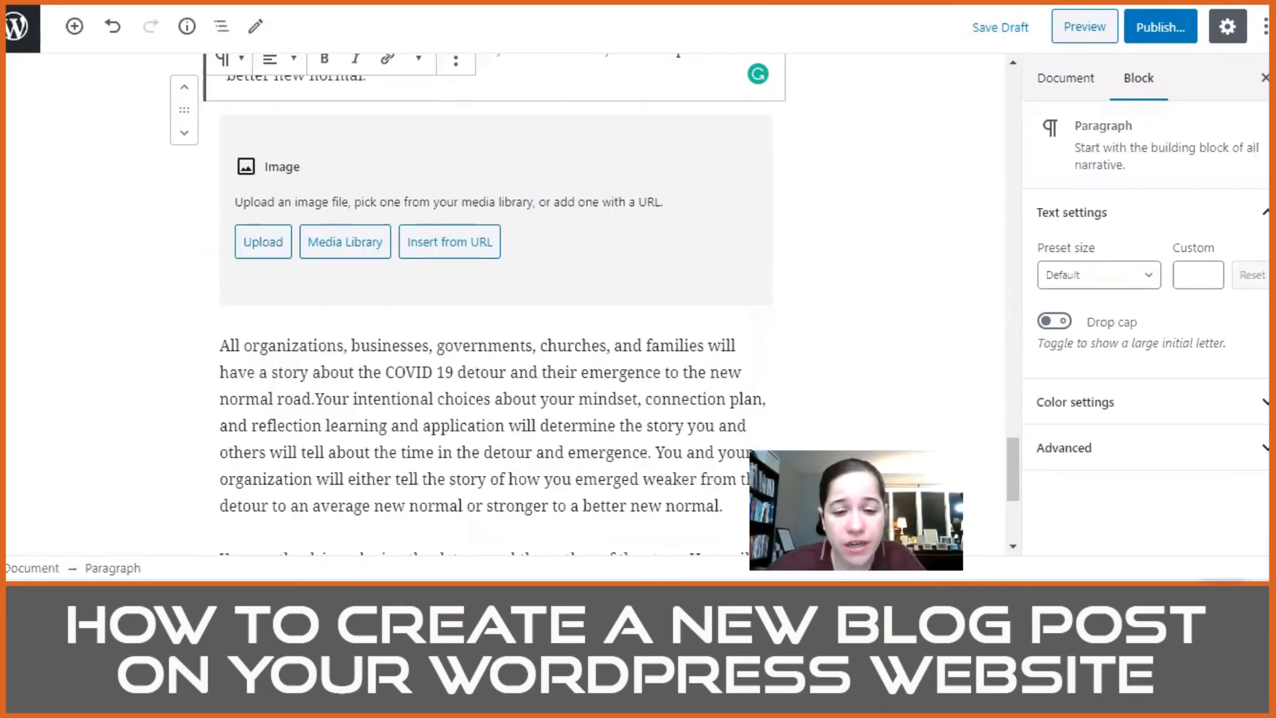
{"action": "key", "text": "alt+Tab"}
{"action": "scroll", "coordinate": [685, 340], "scroll_direction": "down", "scroll_amount": 3}
{"action": "scroll", "coordinate": [685, 340], "scroll_direction": "down", "scroll_amount": 10}
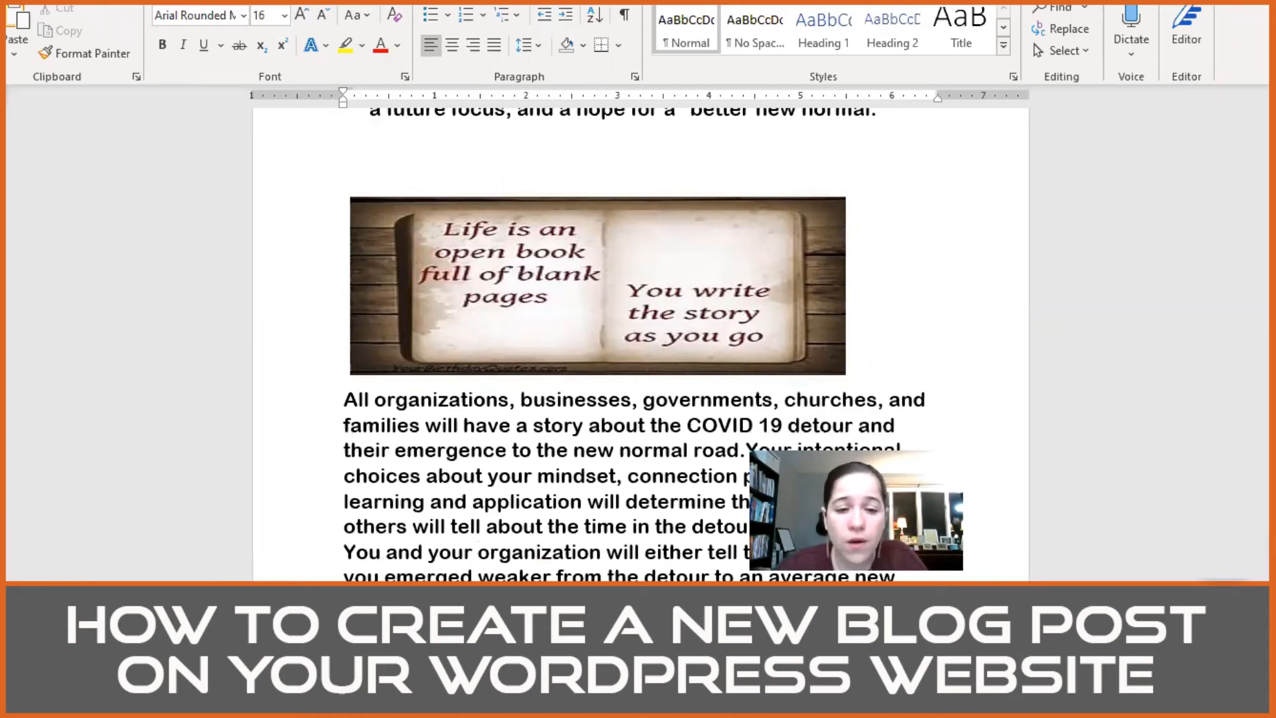
{"action": "mouse_move", "coordinate": [480, 597]}
{"action": "left_click", "coordinate": [579, 540]}
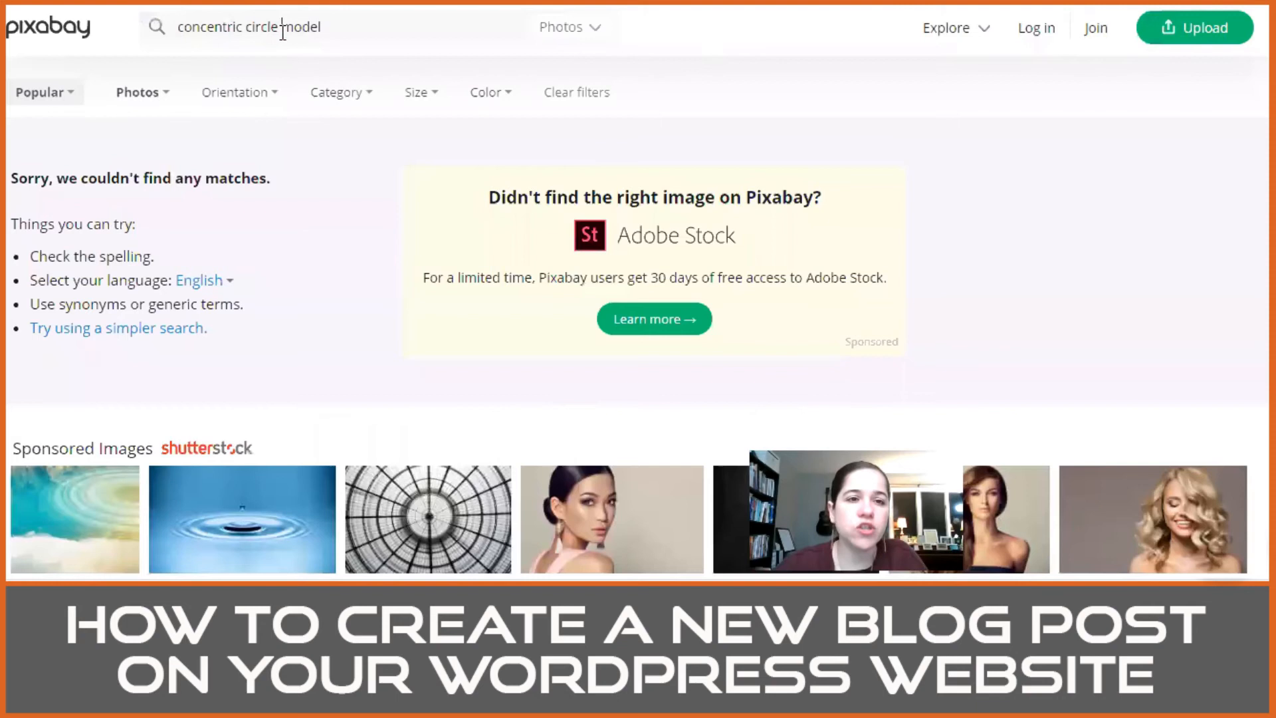
Step: Switch to Pixabay and replace the old search term to look for photos of "life is an open book"
{"action": "triple_click", "coordinate": [283, 29]}
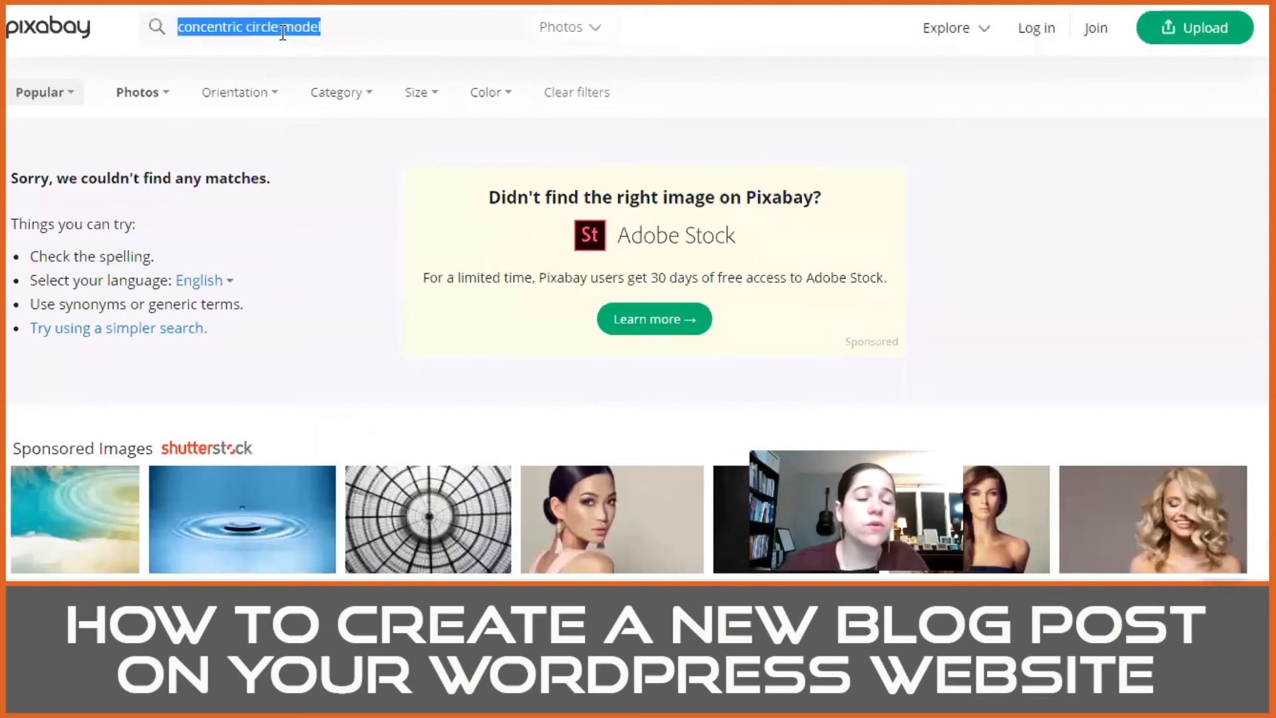
{"action": "type", "text": "open"}
{"action": "key", "text": "BackSpace"}
{"action": "key", "text": "BackSpace"}
{"action": "key", "text": "BackSpace"}
{"action": "key", "text": "BackSpace"}
{"action": "key", "text": "BackSpace"}
{"action": "type", "text": "life is an open book"}
{"action": "key", "text": "Return"}
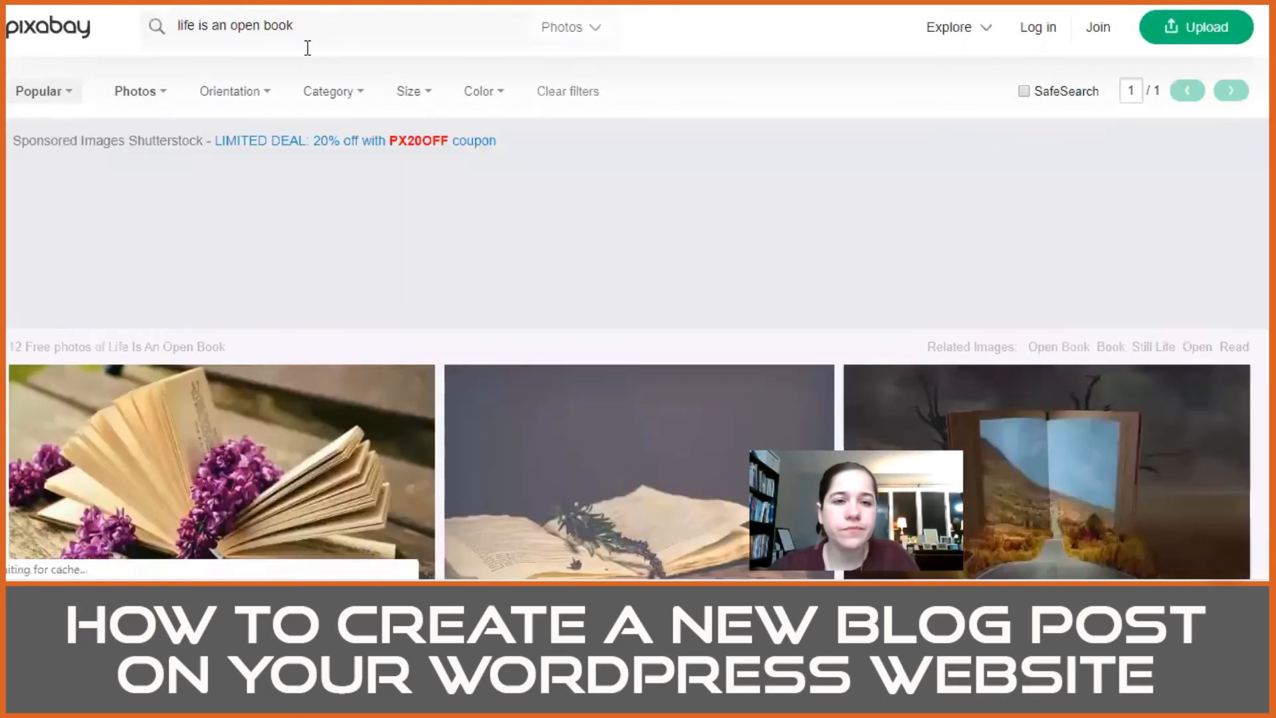
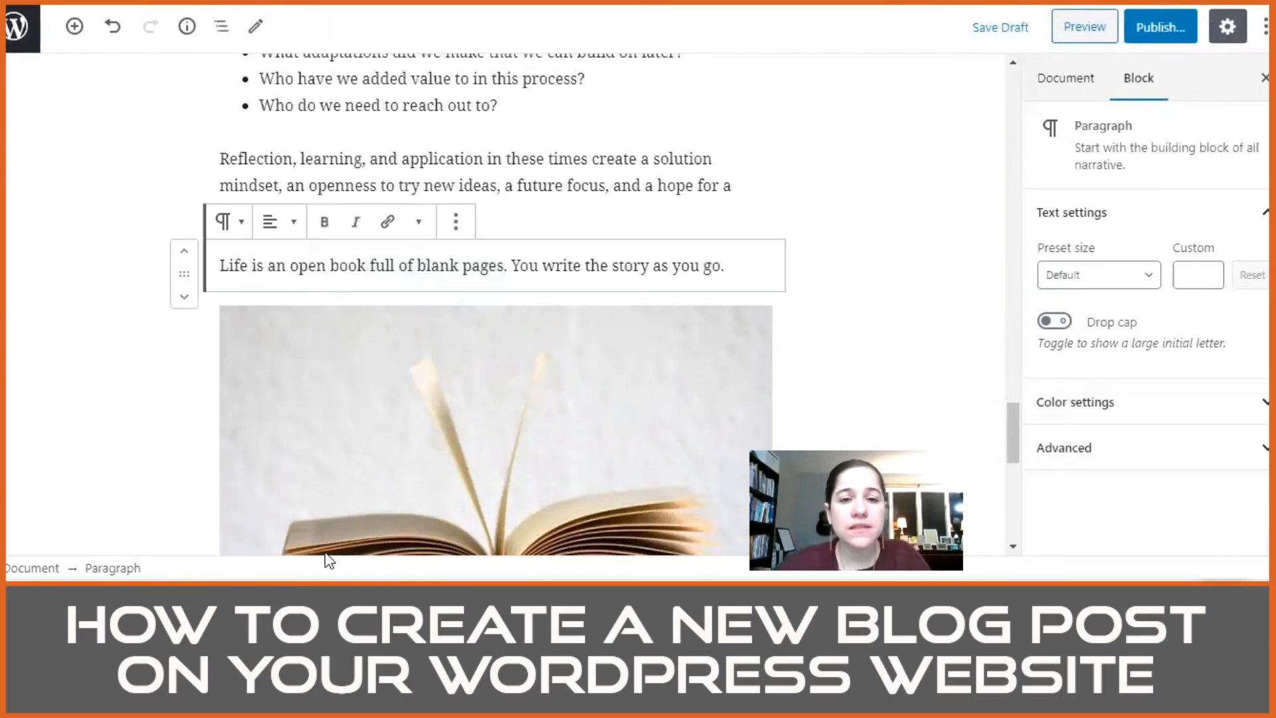
Step: Make the line "Life is an open book full of blank pages. You write the story as you go." bold, italic and centered
{"action": "triple_click", "coordinate": [601, 263]}
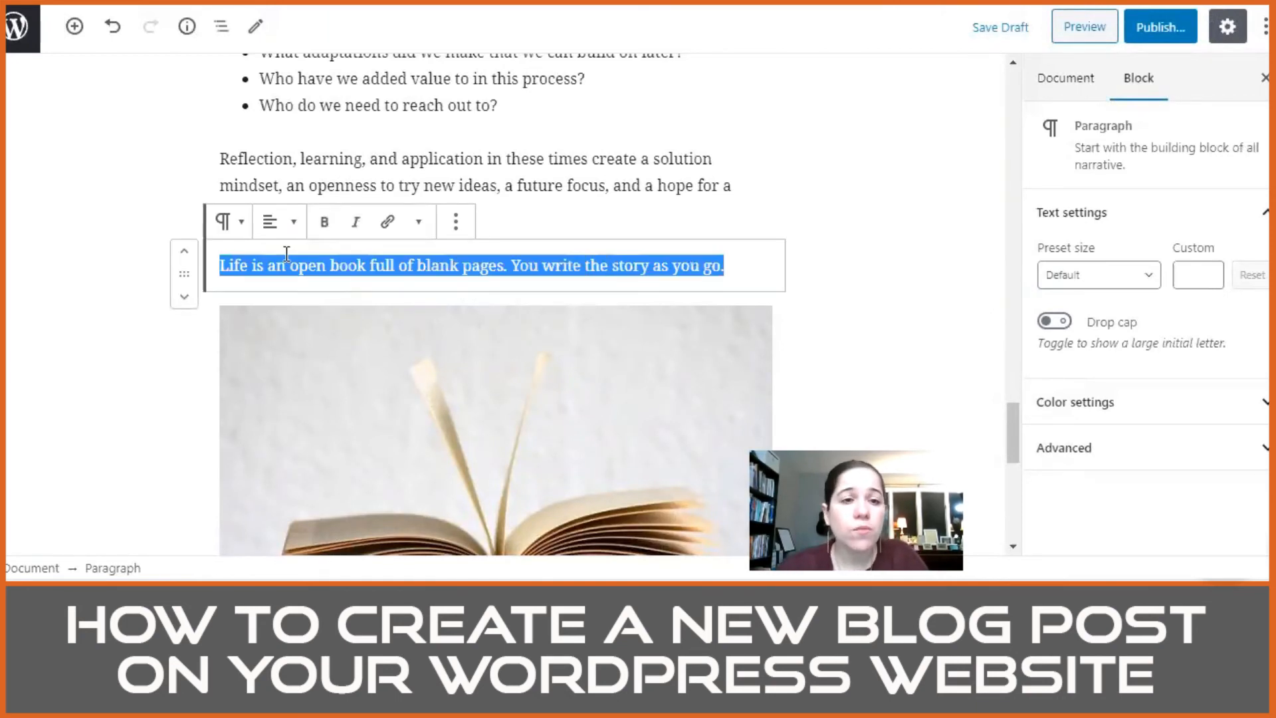
{"action": "left_click", "coordinate": [324, 223]}
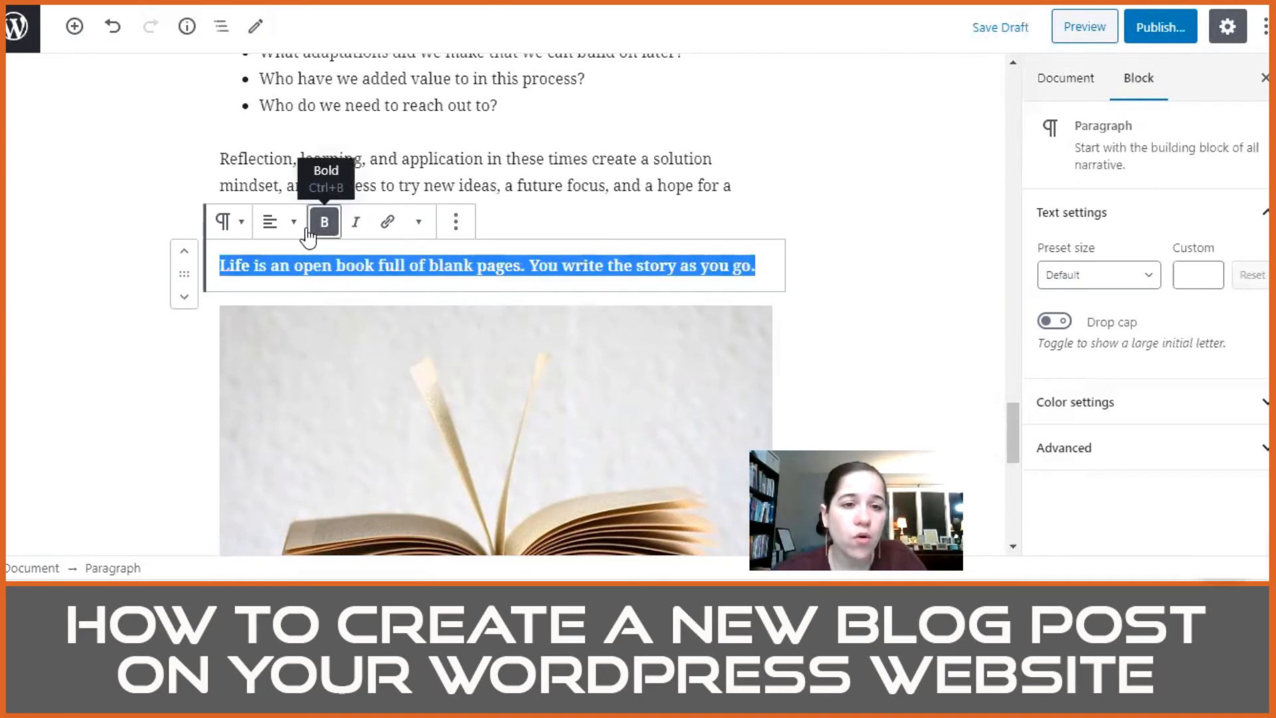
{"action": "left_click", "coordinate": [354, 223]}
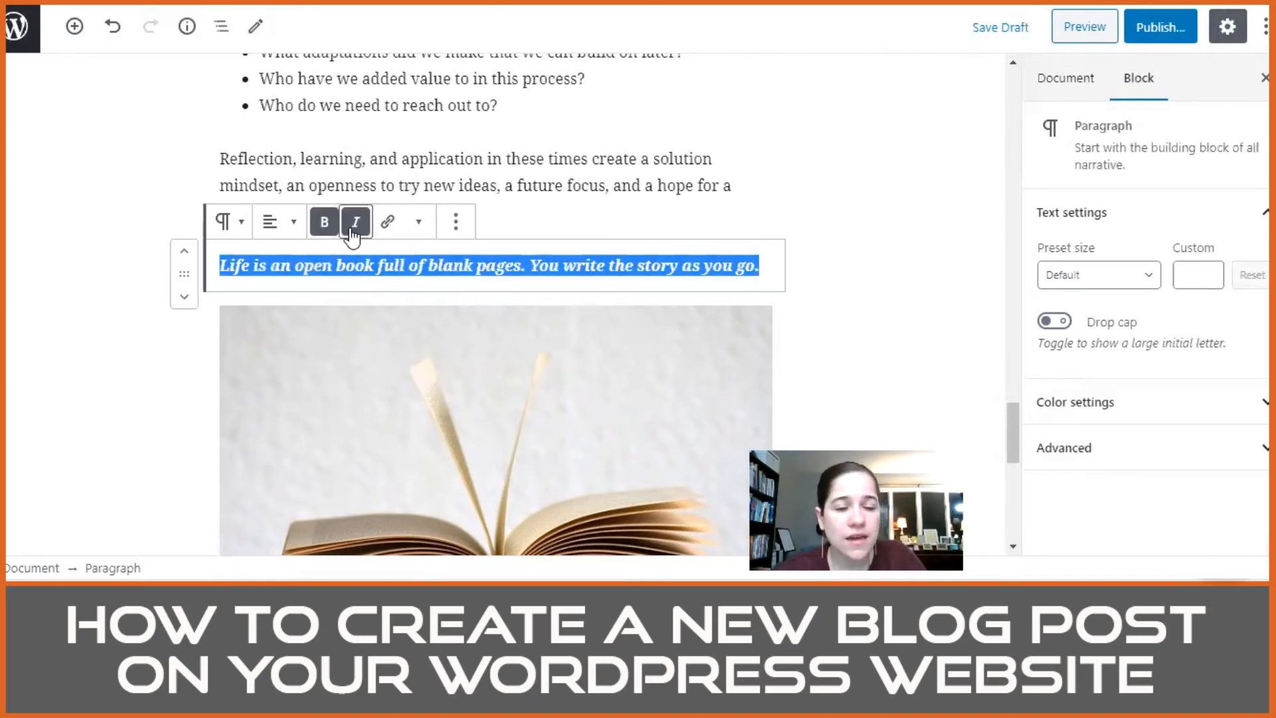
{"action": "left_click", "coordinate": [272, 230]}
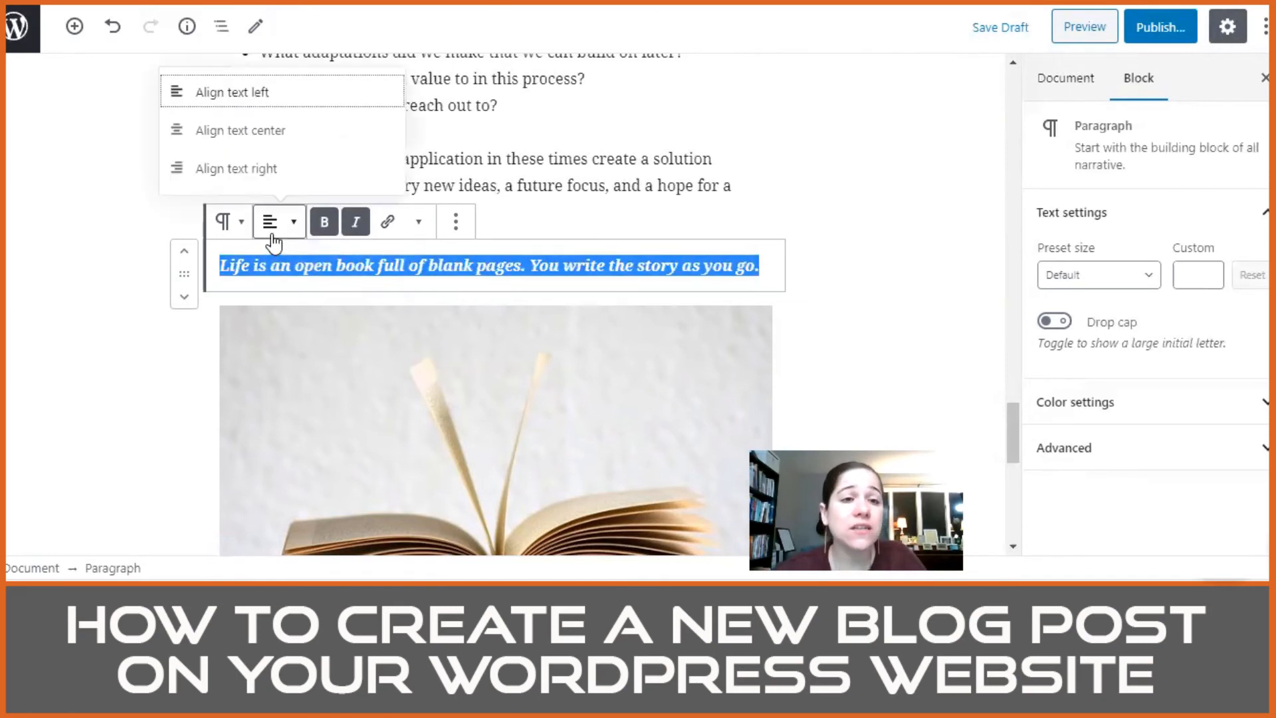
{"action": "left_click", "coordinate": [254, 136]}
{"action": "left_click", "coordinate": [815, 275]}
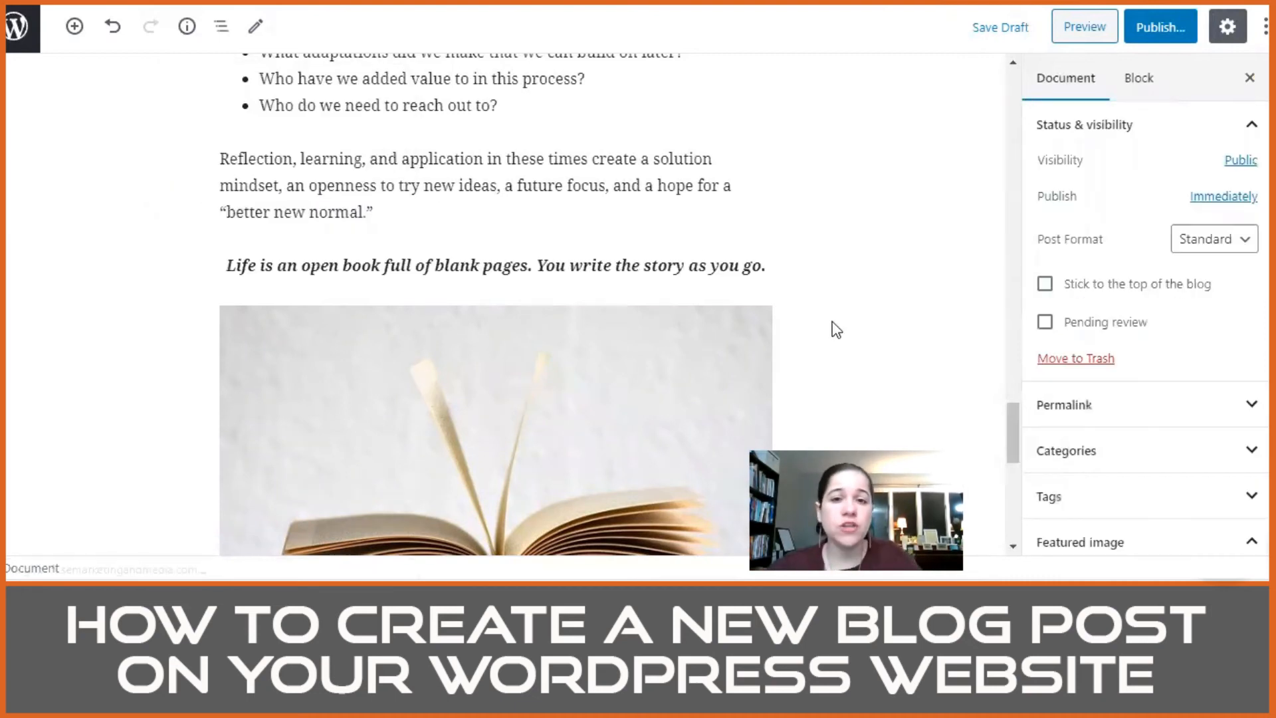
Step: In the "All organizations, businesses" paragraph, hyphenate COVID-19 and add the missing space before "Your intentional choices"
{"action": "scroll", "coordinate": [649, 329], "scroll_direction": "down", "scroll_amount": 8}
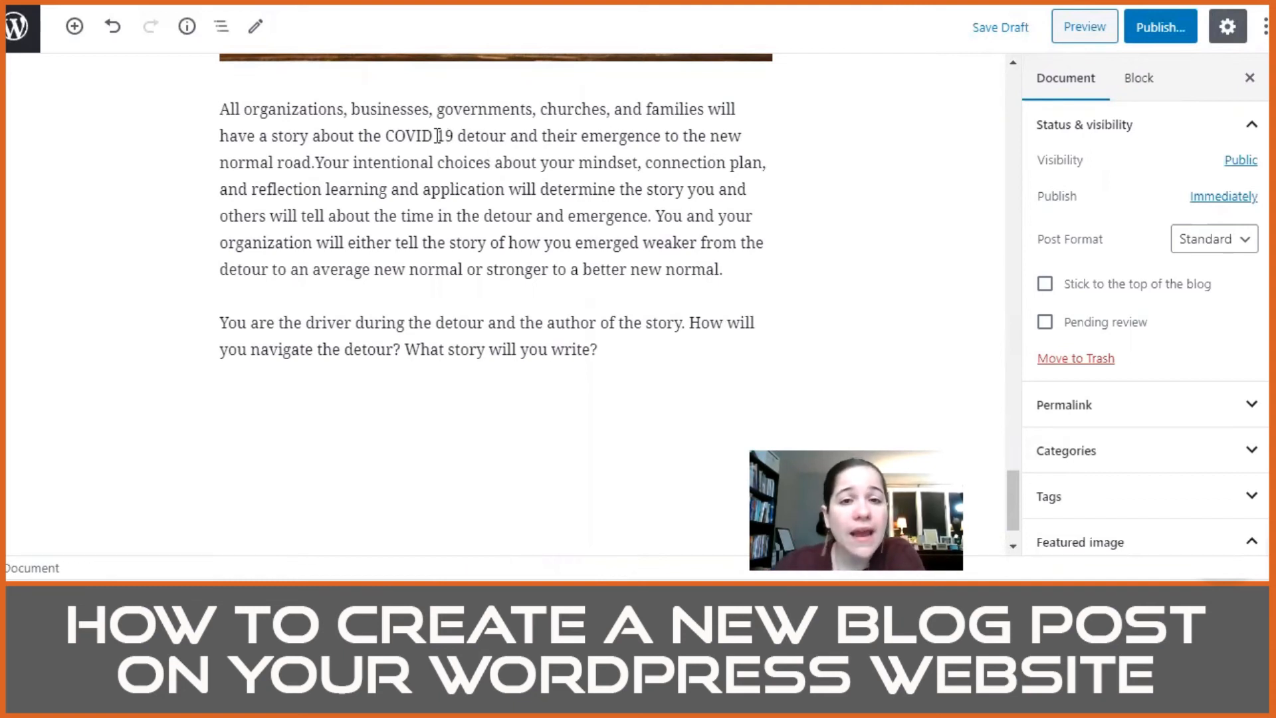
{"action": "left_click", "coordinate": [750, 174]}
{"action": "key", "text": "BackSpace"}
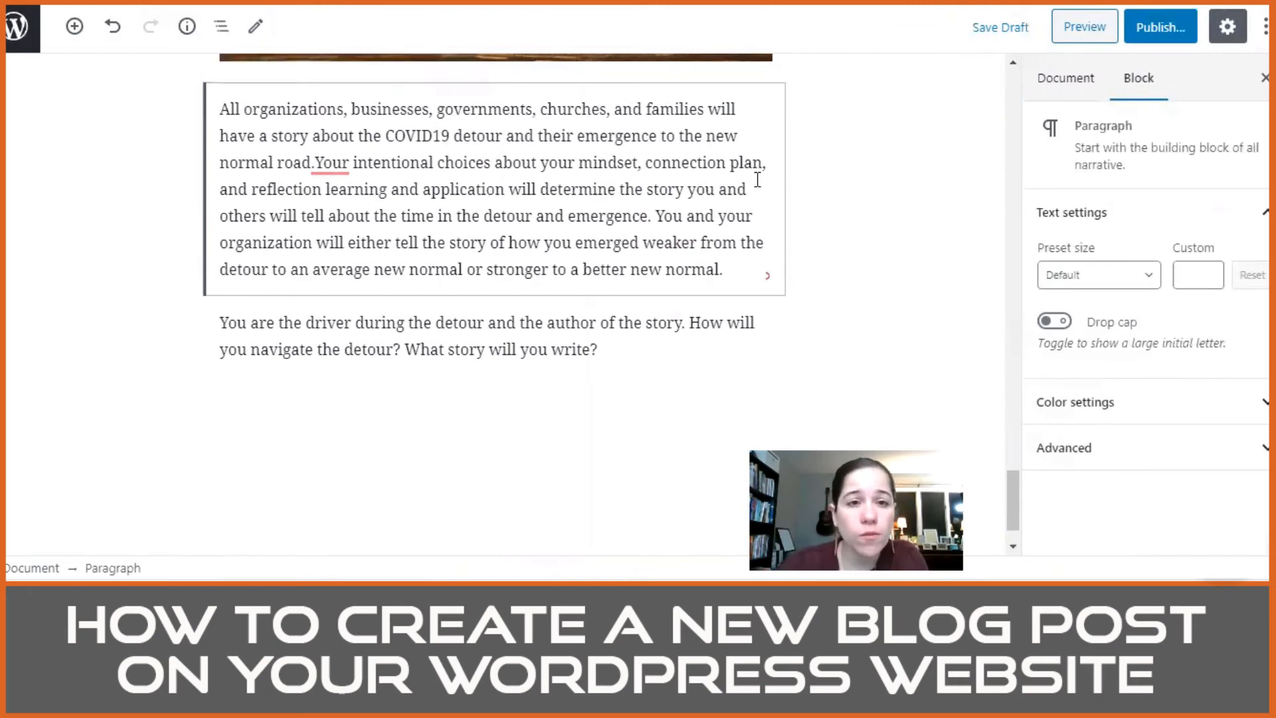
{"action": "type", "text": "="}
{"action": "key", "text": "BackSpace"}
{"action": "type", "text": "-"}
{"action": "mouse_move", "coordinate": [328, 165]}
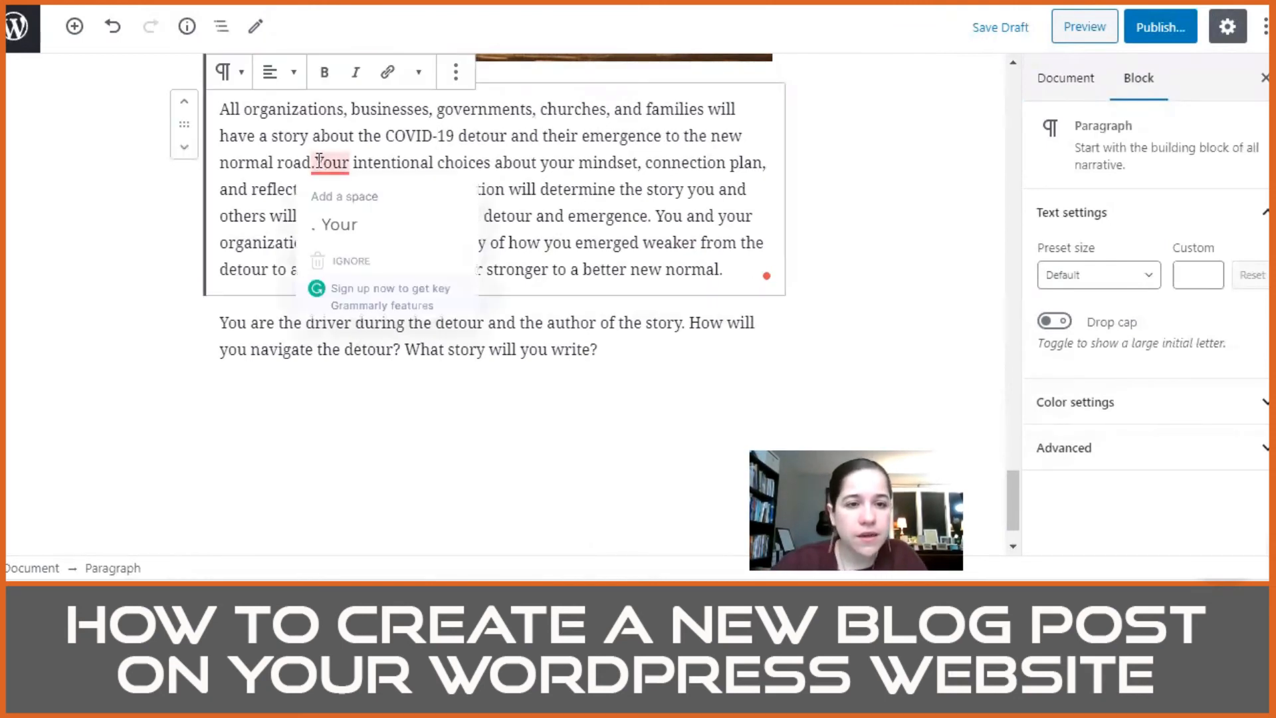
{"action": "left_click", "coordinate": [339, 224]}
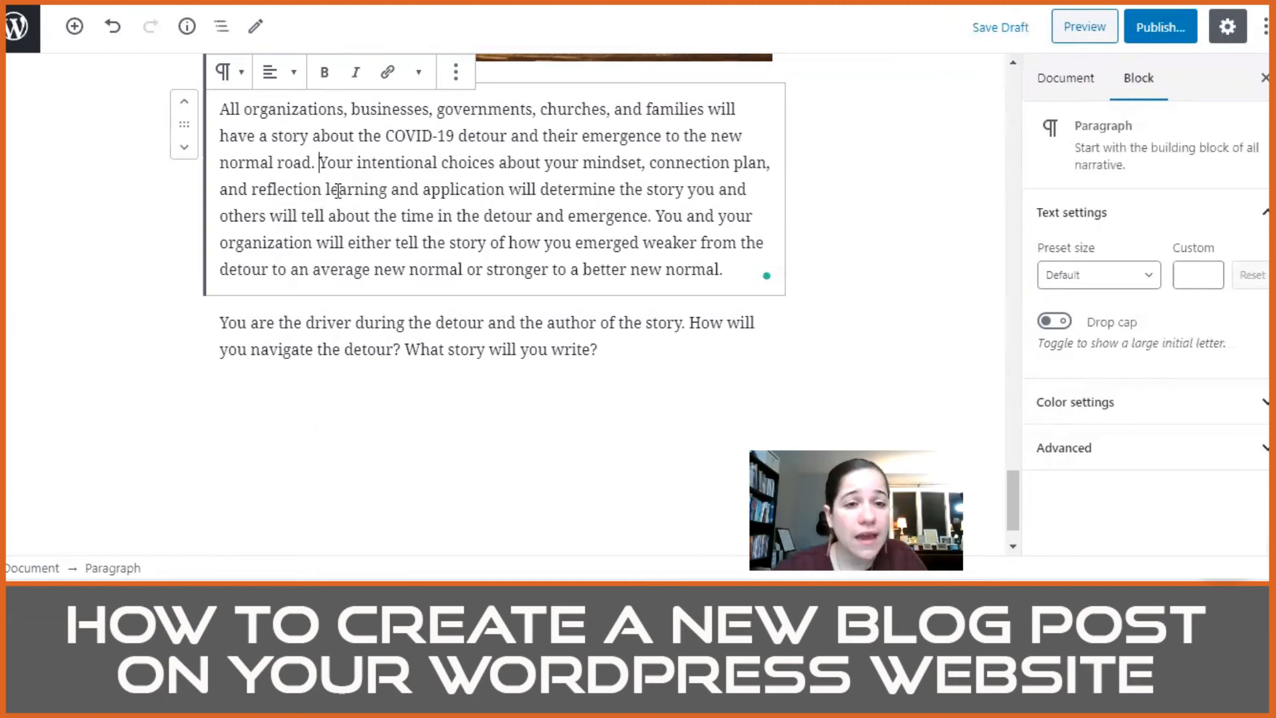
Step: Add commas in the same paragraph so the phrase reads "and reflection, learning, and application"
{"action": "key", "text": "Down"}
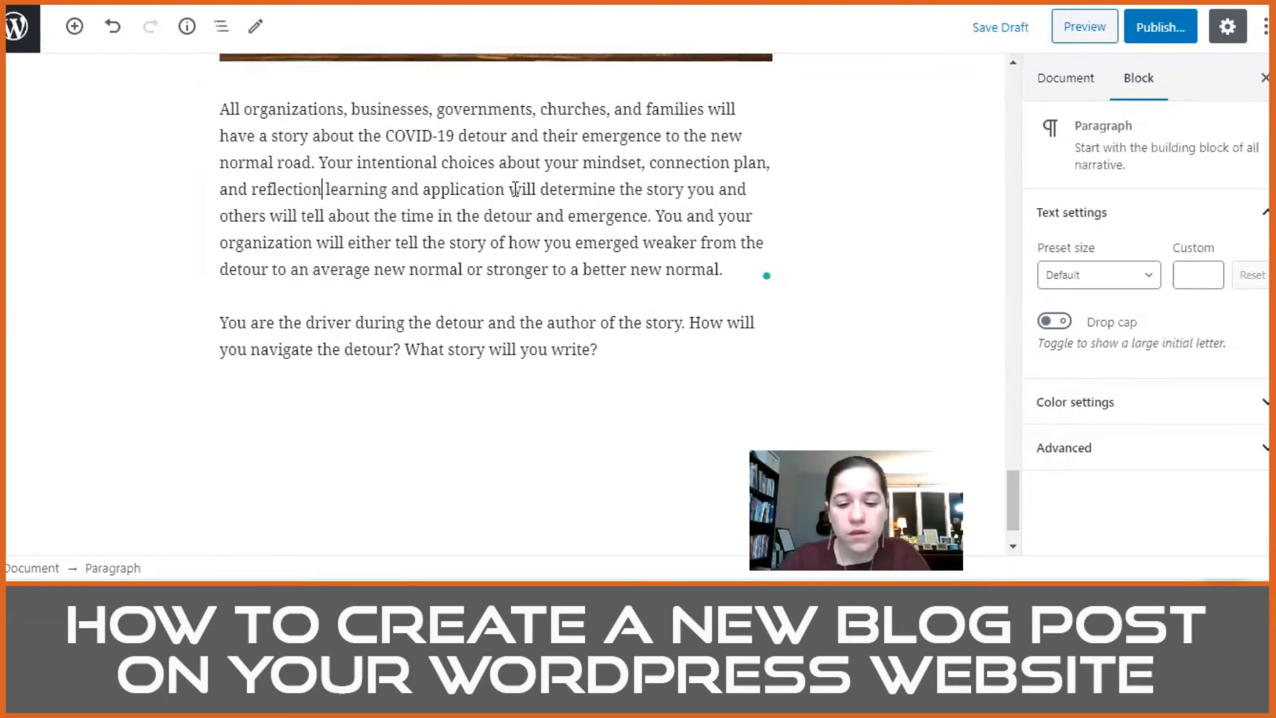
{"action": "type", "text": ","}
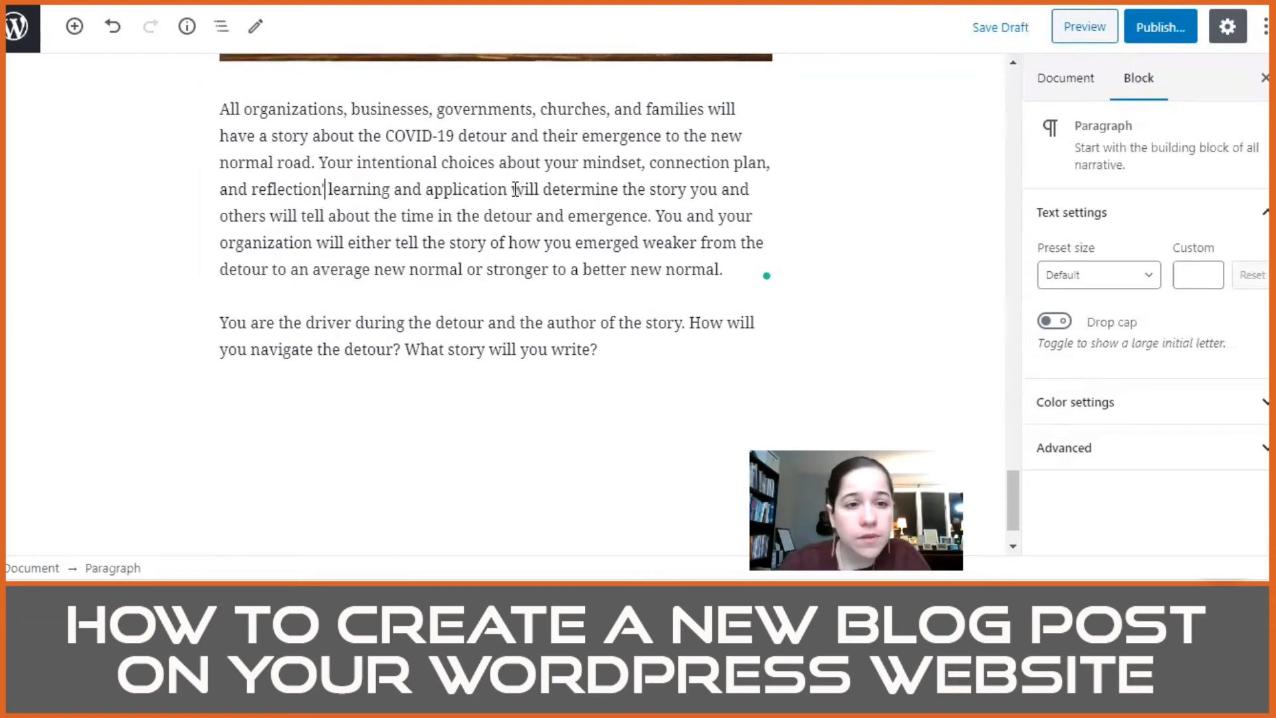
{"action": "type", "text": "\\"}
{"action": "key", "text": "BackSpace"}
{"action": "key", "text": "BackSpace"}
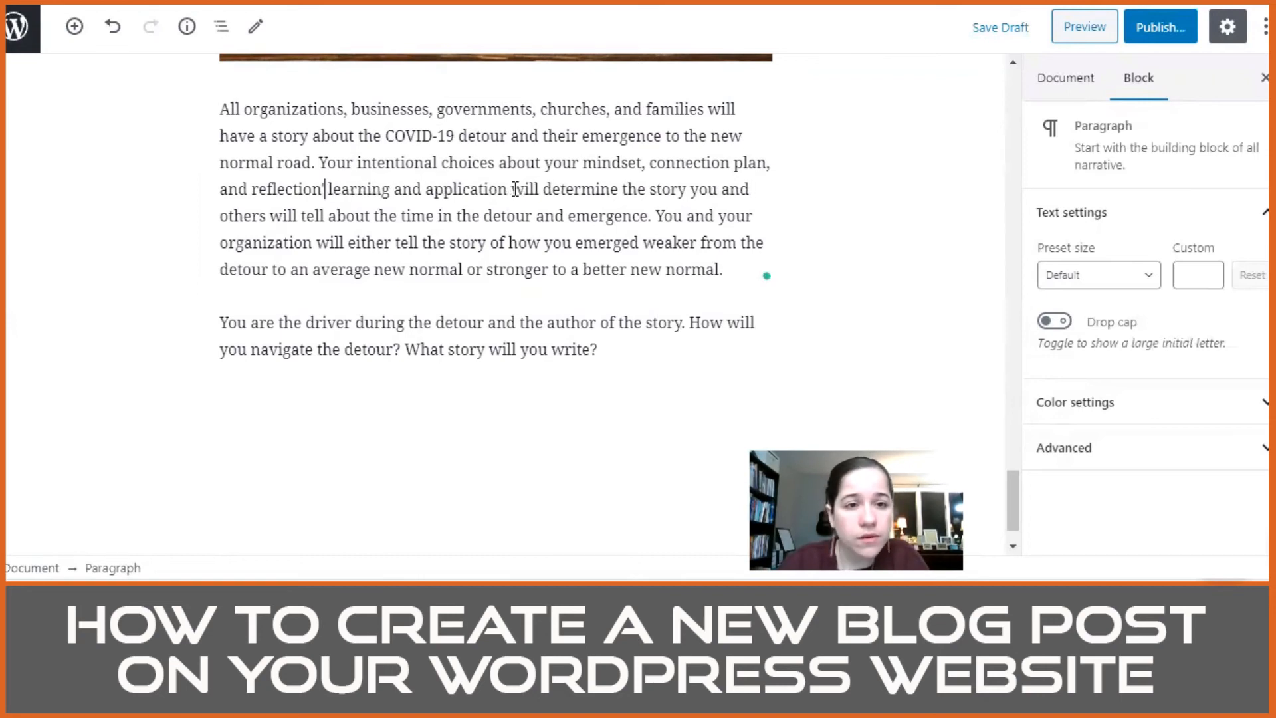
{"action": "type", "text": ","}
{"action": "key", "text": "Right"}
{"action": "key", "text": "Right"}
{"action": "key", "text": "Right"}
{"action": "key", "text": "Right"}
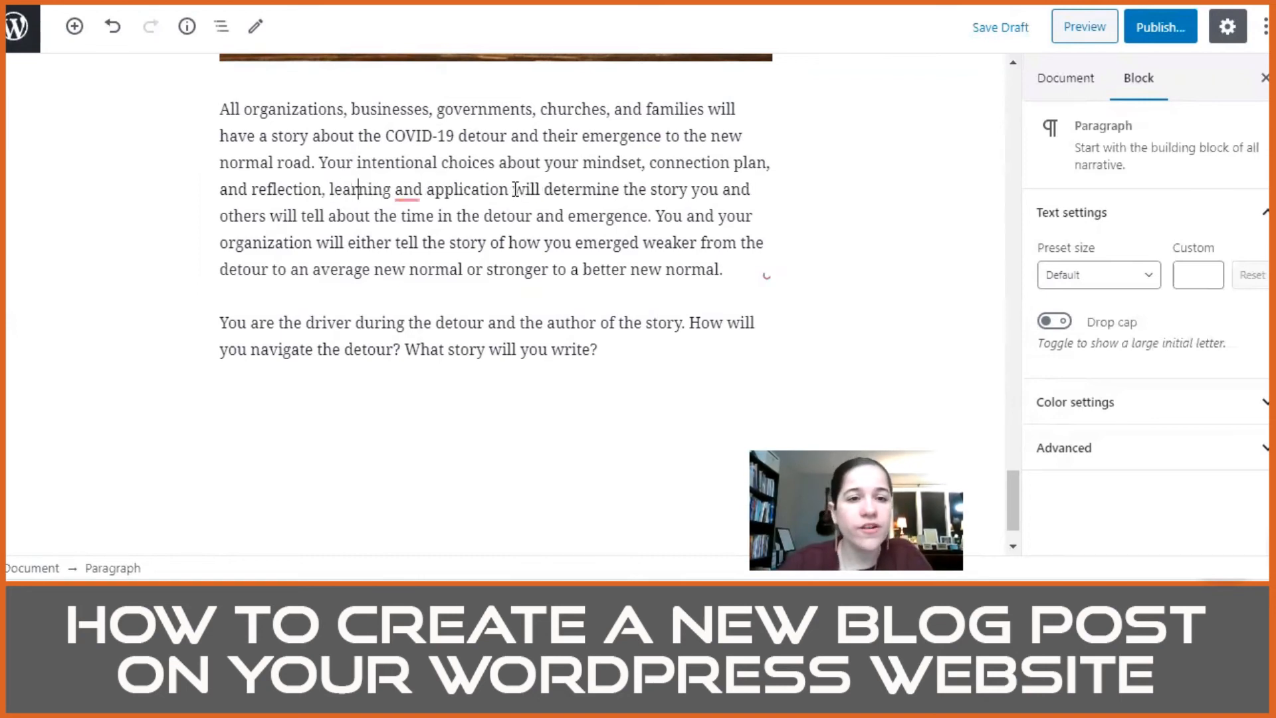
{"action": "type", "text": ","}
{"action": "key", "text": "Left"}
{"action": "key", "text": "Left"}
{"action": "key", "text": "Left"}
{"action": "key", "text": "Left"}
{"action": "key", "text": "Left"}
{"action": "key", "text": "Left"}
{"action": "key", "text": "Left"}
{"action": "key", "text": "Left"}
{"action": "key", "text": "Left"}
{"action": "key", "text": "Left"}
{"action": "key", "text": "Left"}
{"action": "key", "text": "Left"}
{"action": "key", "text": "Left"}
{"action": "key", "text": "Left"}
{"action": "key", "text": "Left"}
{"action": "key", "text": "Left"}
{"action": "key", "text": "Left"}
{"action": "key", "text": "Left"}
{"action": "key", "text": "Left"}
{"action": "key", "text": "Left"}
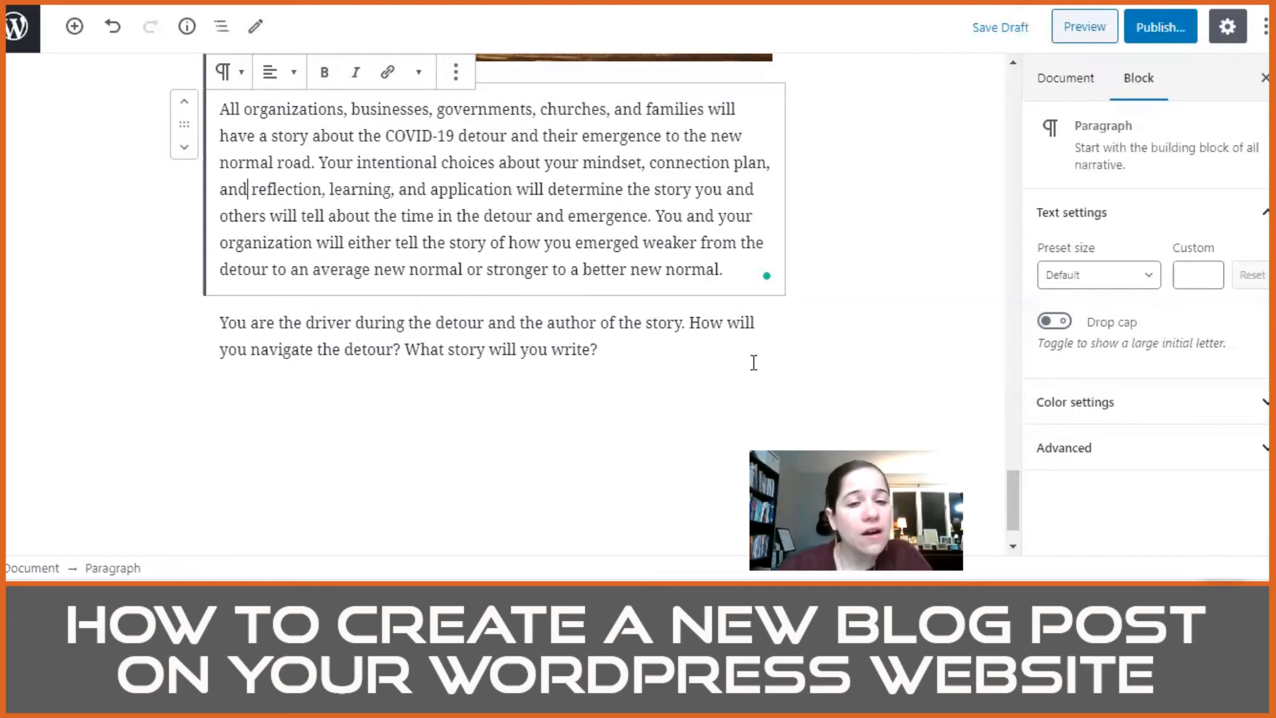
Step: Convert the closing "You are the driver during the detour" paragraph into a centered H1 heading
{"action": "left_click_drag", "start_coordinate": [686, 348], "coordinate": [214, 336]}
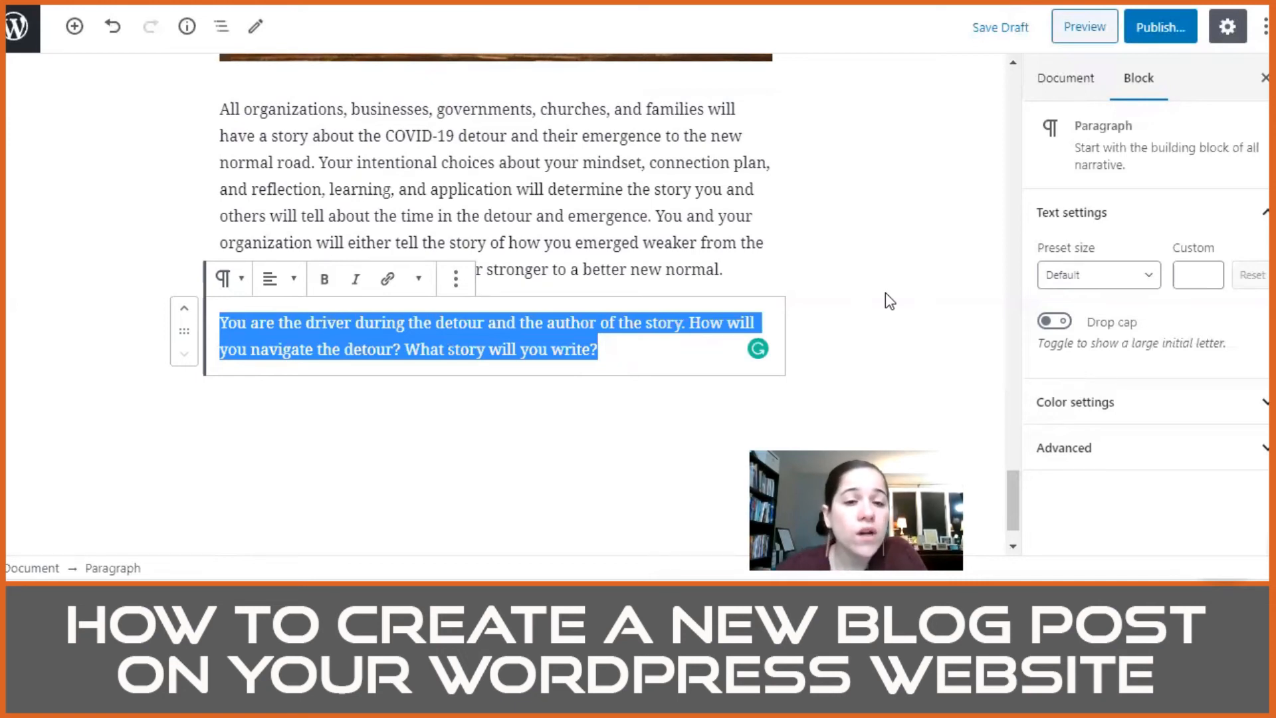
{"action": "left_click", "coordinate": [227, 279]}
{"action": "left_click", "coordinate": [265, 387]}
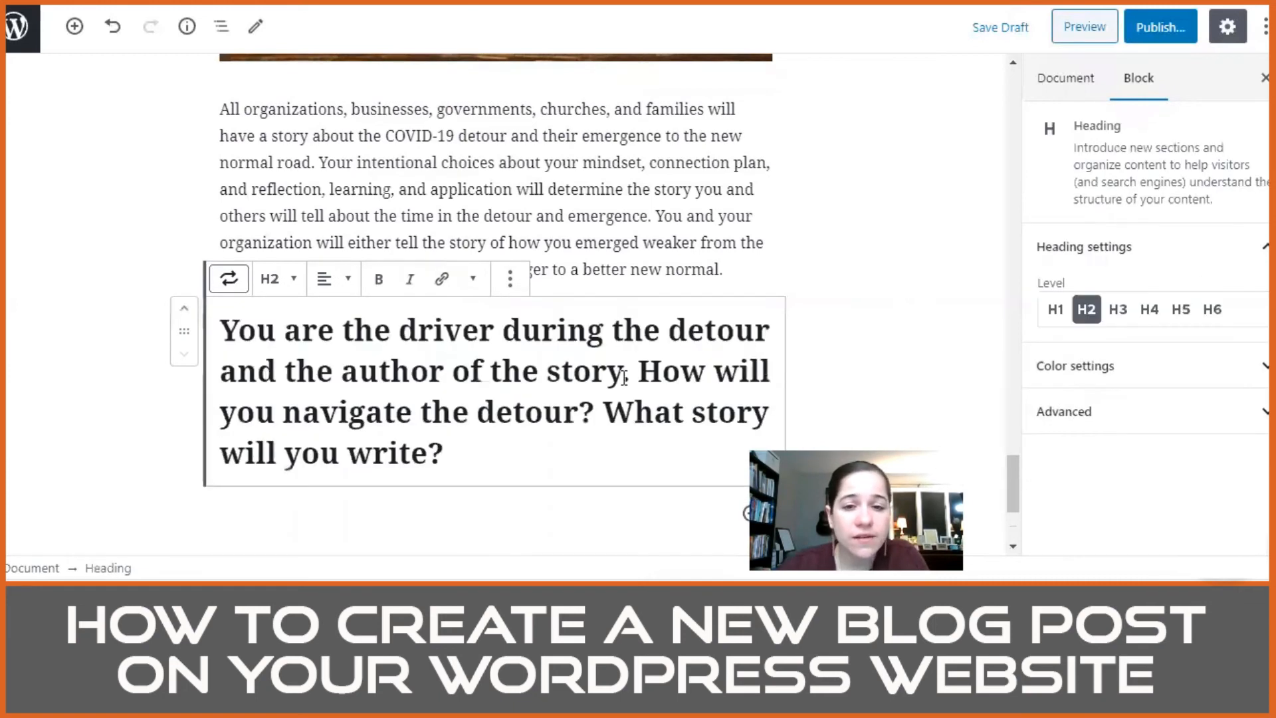
{"action": "left_click", "coordinate": [1059, 311]}
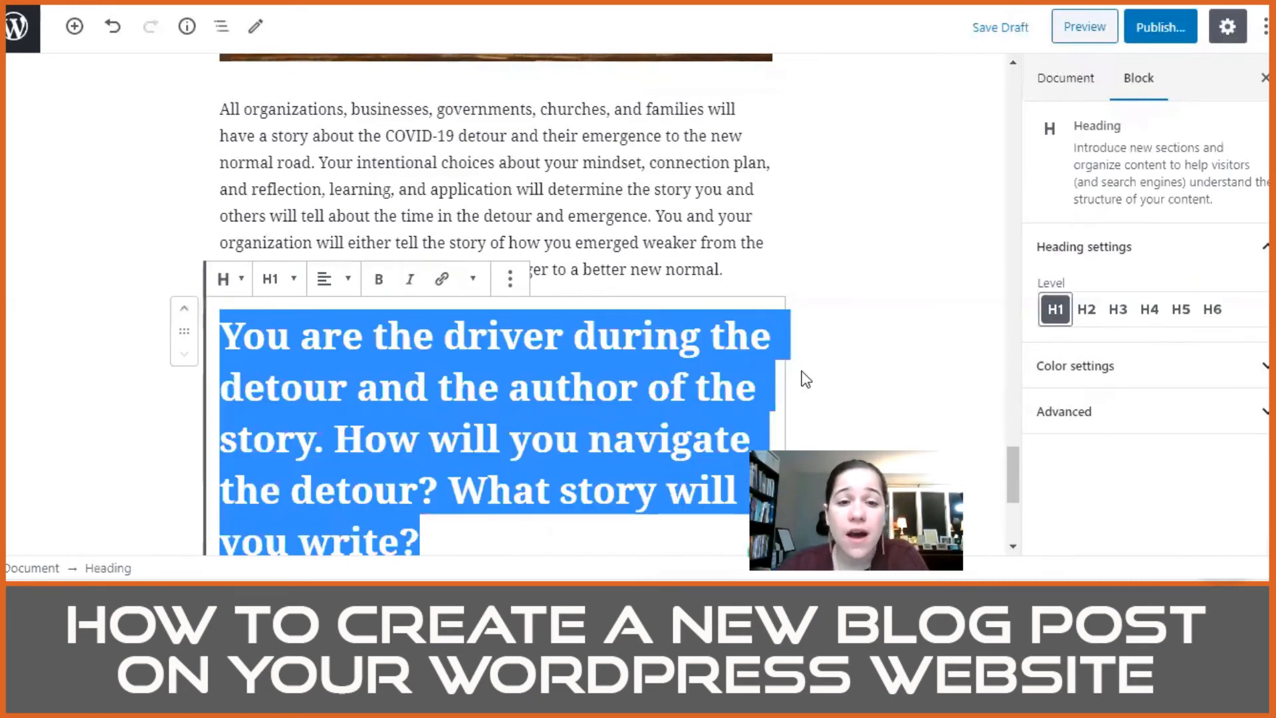
{"action": "scroll", "coordinate": [587, 272], "scroll_direction": "down", "scroll_amount": 3}
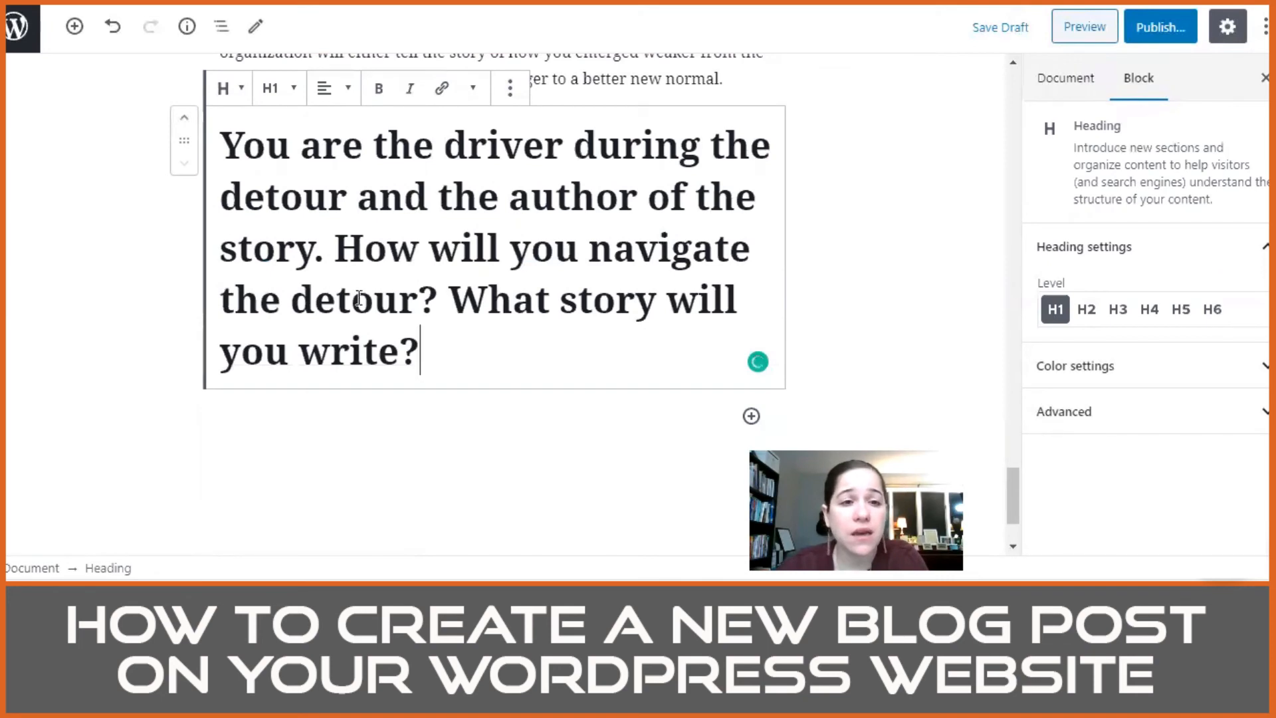
{"action": "left_click_drag", "start_coordinate": [420, 352], "coordinate": [211, 146]}
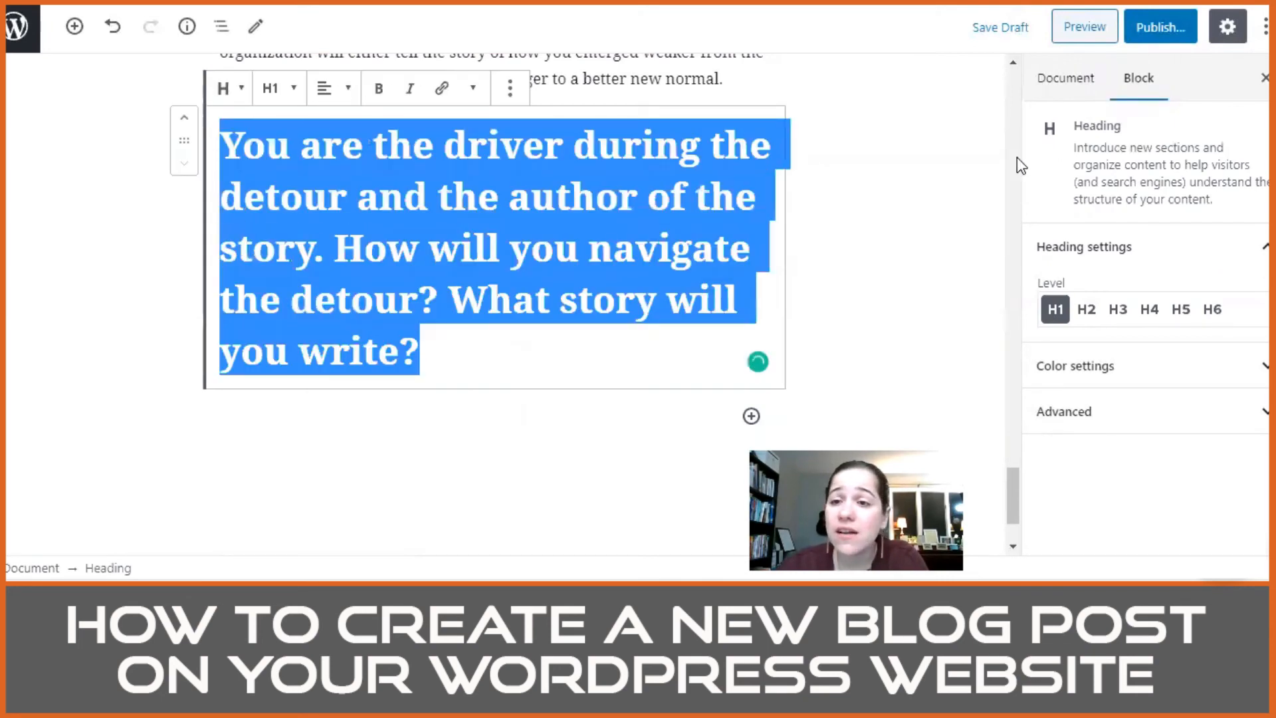
{"action": "left_click", "coordinate": [330, 88]}
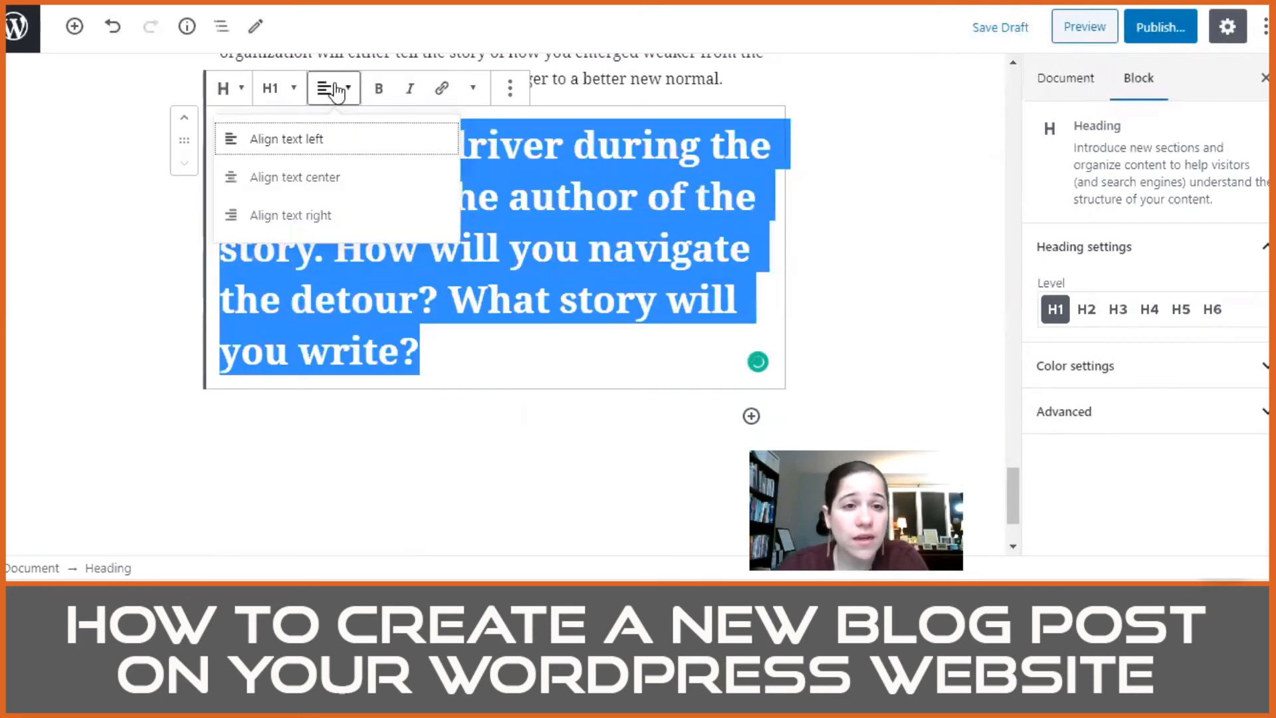
{"action": "left_click", "coordinate": [308, 174]}
{"action": "left_click", "coordinate": [817, 239]}
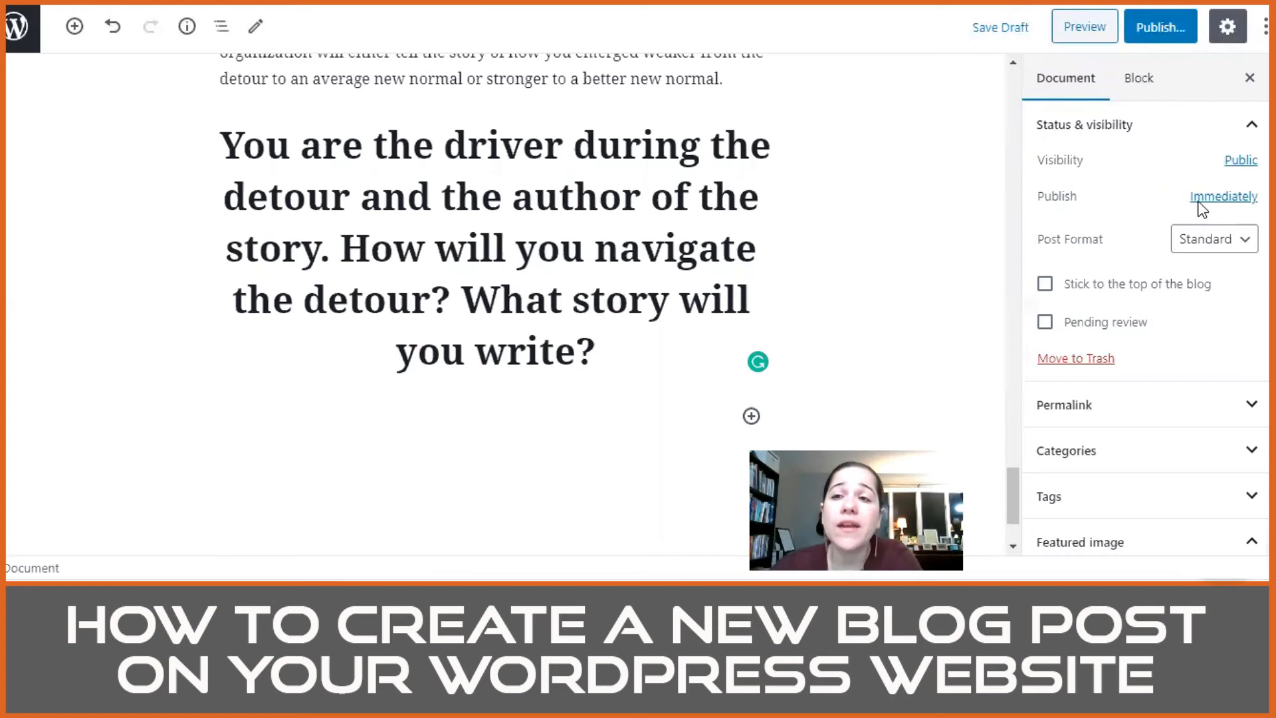
Step: Publish the post immediately with public visibility and open its live page
{"action": "left_click", "coordinate": [1152, 35]}
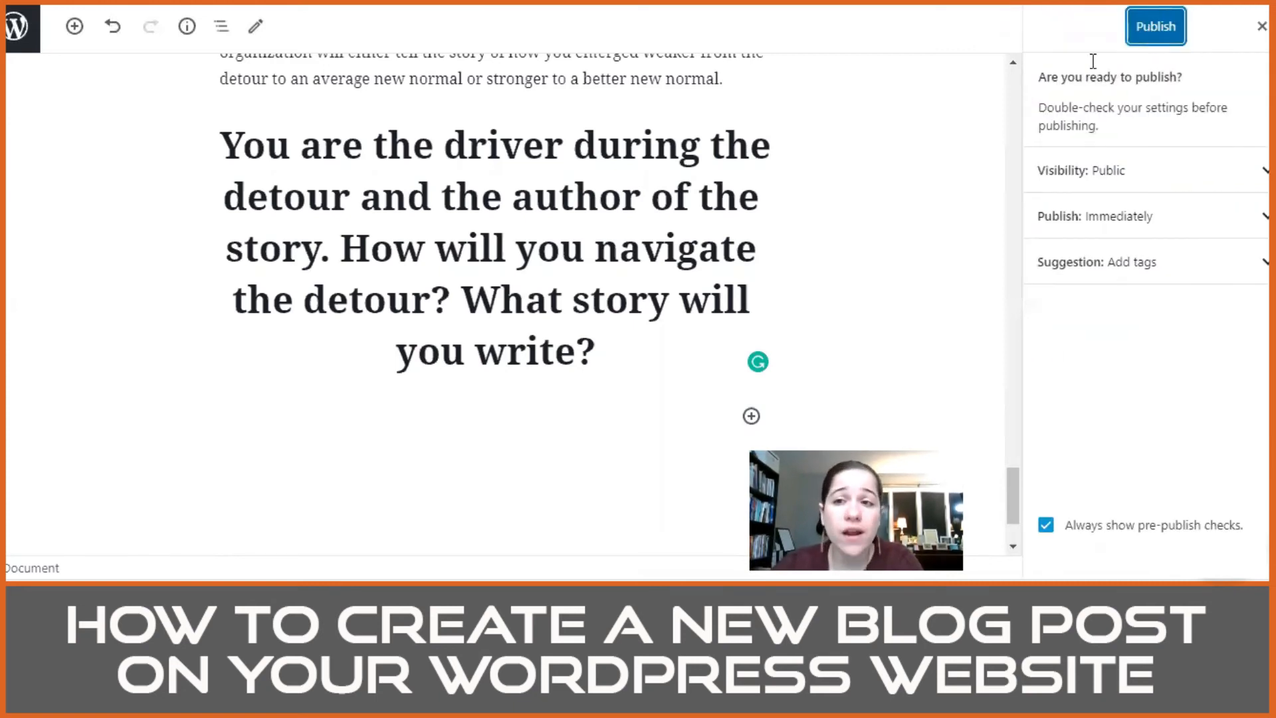
{"action": "left_click", "coordinate": [1161, 36]}
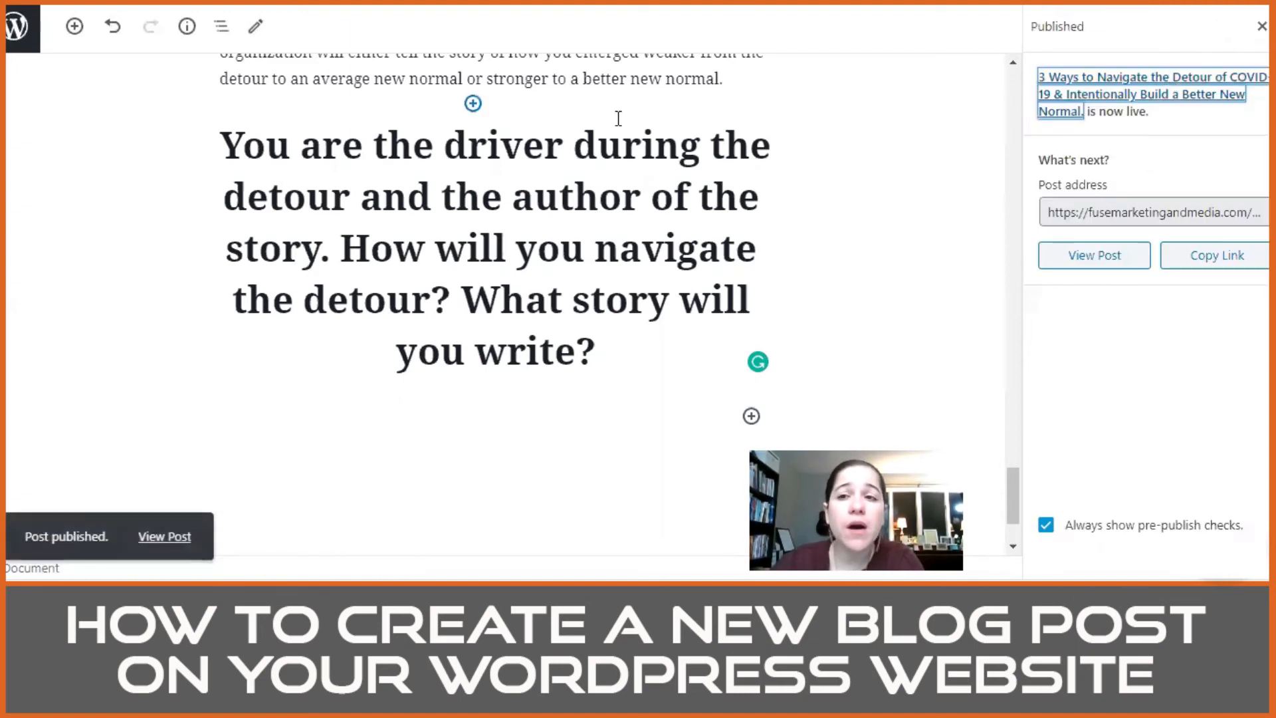
{"action": "left_click", "coordinate": [1109, 260]}
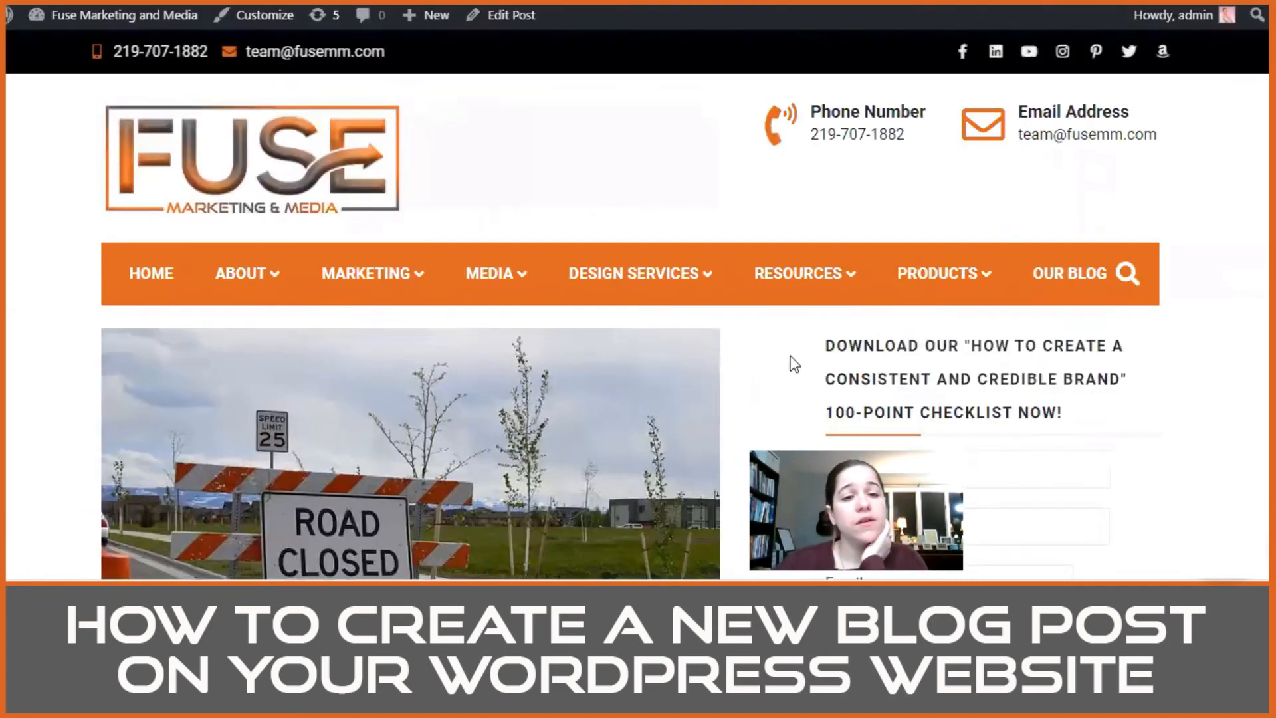
Step: Examine the published post's opening paragraphs, quote block, and the sizes and spacing of the "Three actions" and "Review Your Intentional Leadership Mindset" headings
{"action": "scroll", "coordinate": [202, 381], "scroll_direction": "down", "scroll_amount": 5}
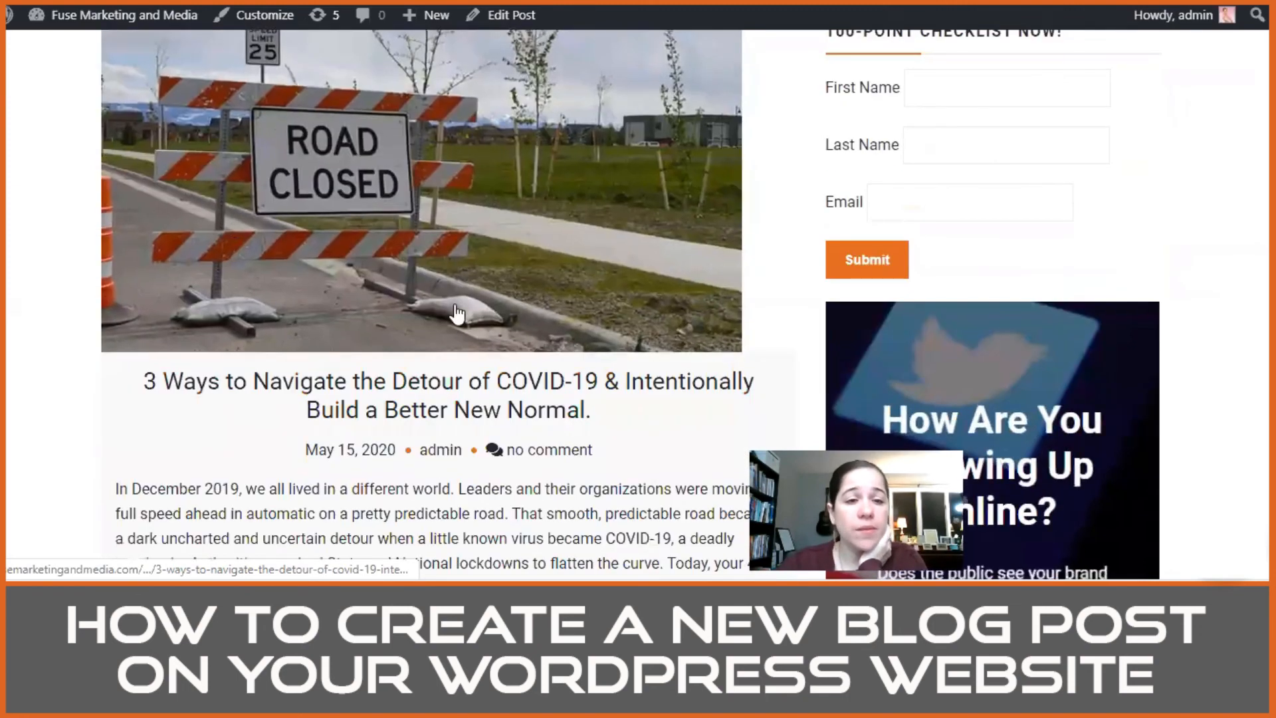
{"action": "scroll", "coordinate": [277, 197], "scroll_direction": "down", "scroll_amount": 3}
{"action": "scroll", "coordinate": [239, 259], "scroll_direction": "down", "scroll_amount": 3}
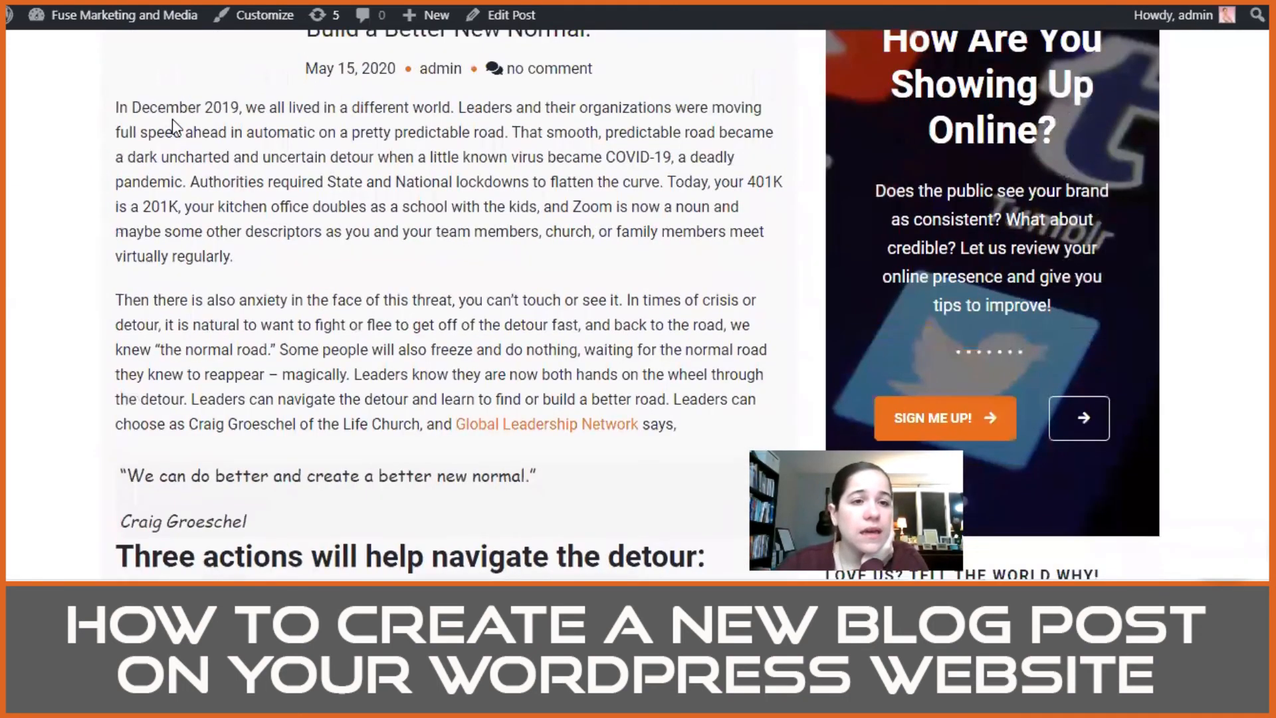
{"action": "scroll", "coordinate": [408, 210], "scroll_direction": "down", "scroll_amount": 4}
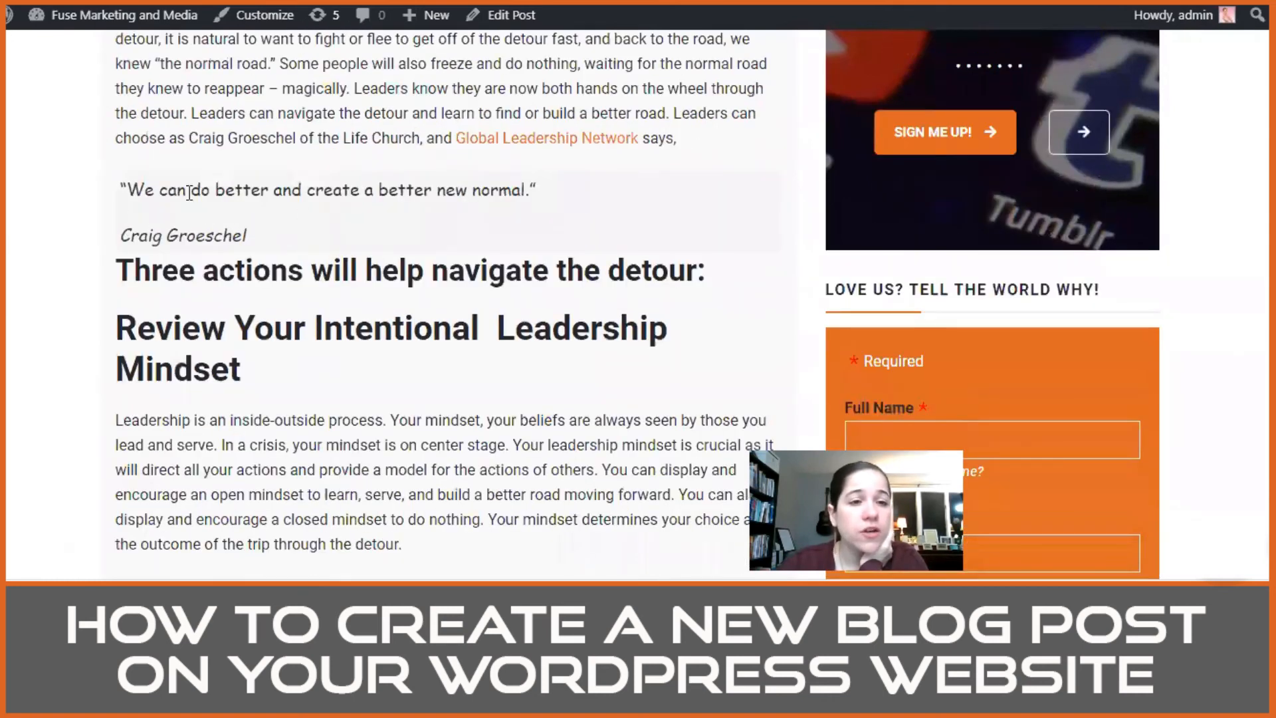
{"action": "left_click_drag", "start_coordinate": [249, 228], "coordinate": [114, 194]}
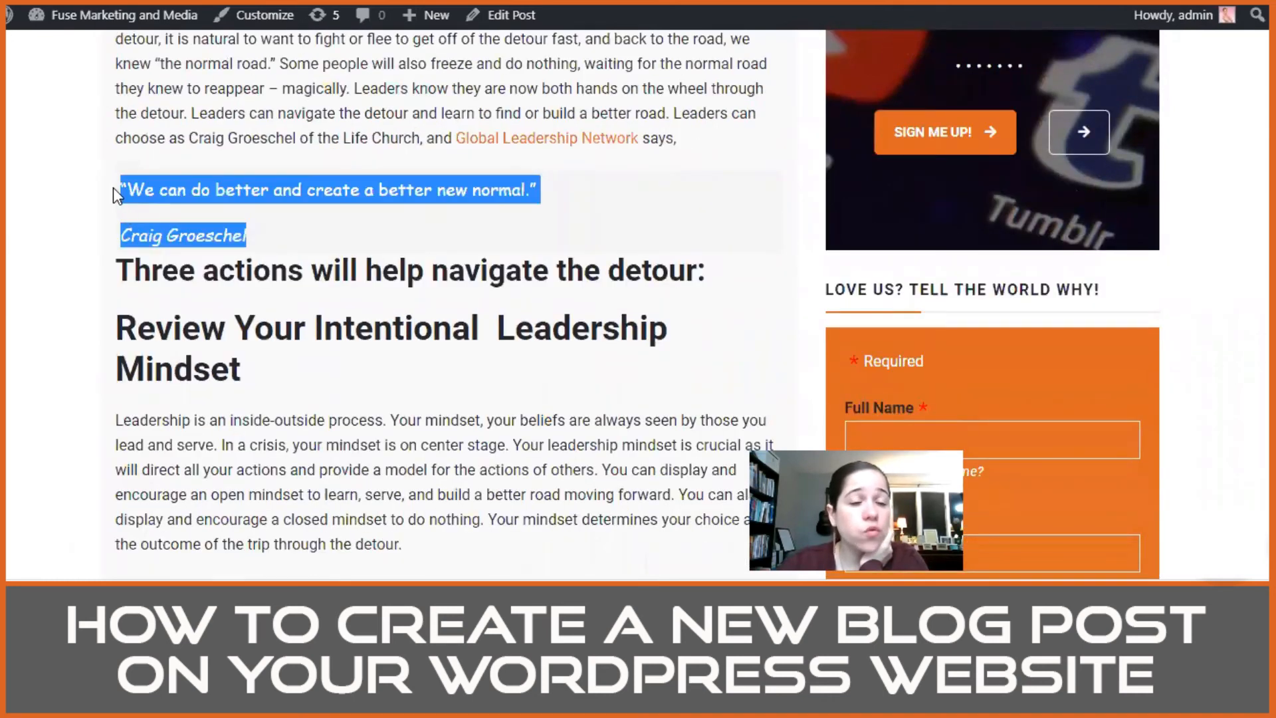
{"action": "left_click", "coordinate": [357, 224]}
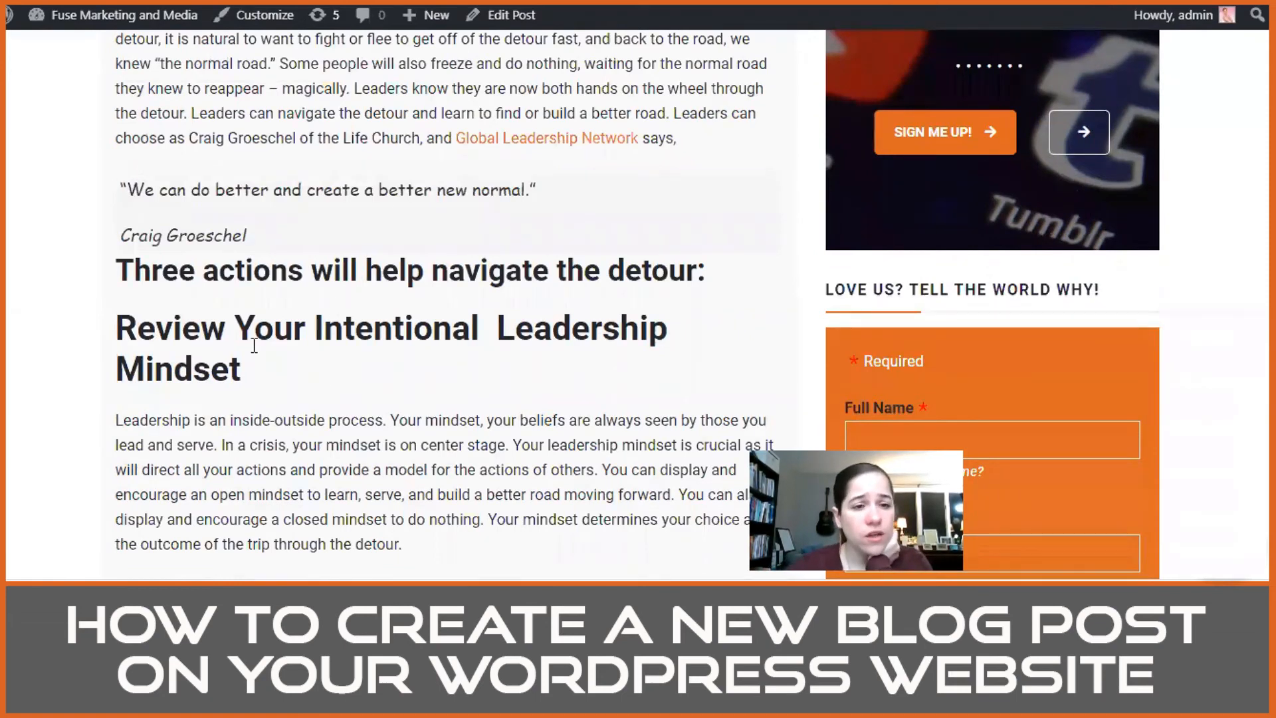
{"action": "left_click_drag", "start_coordinate": [273, 373], "coordinate": [113, 293]}
{"action": "left_click", "coordinate": [297, 345]}
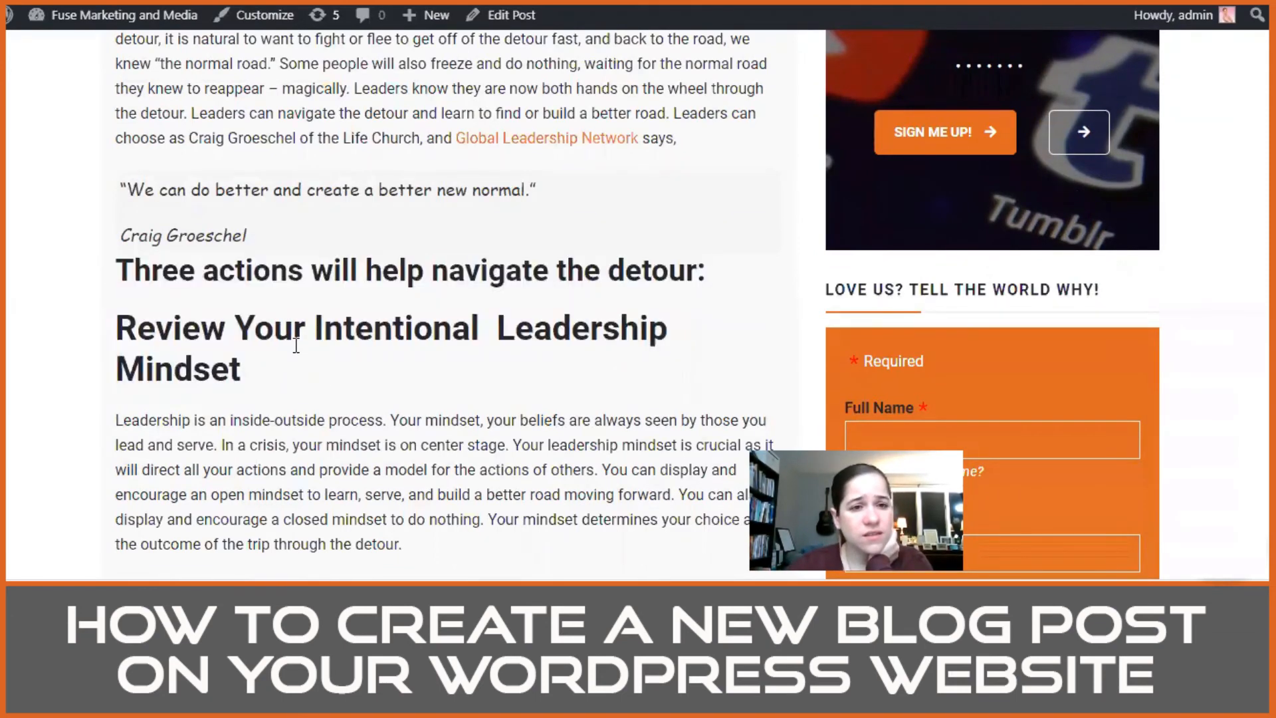
{"action": "triple_click", "coordinate": [184, 272]}
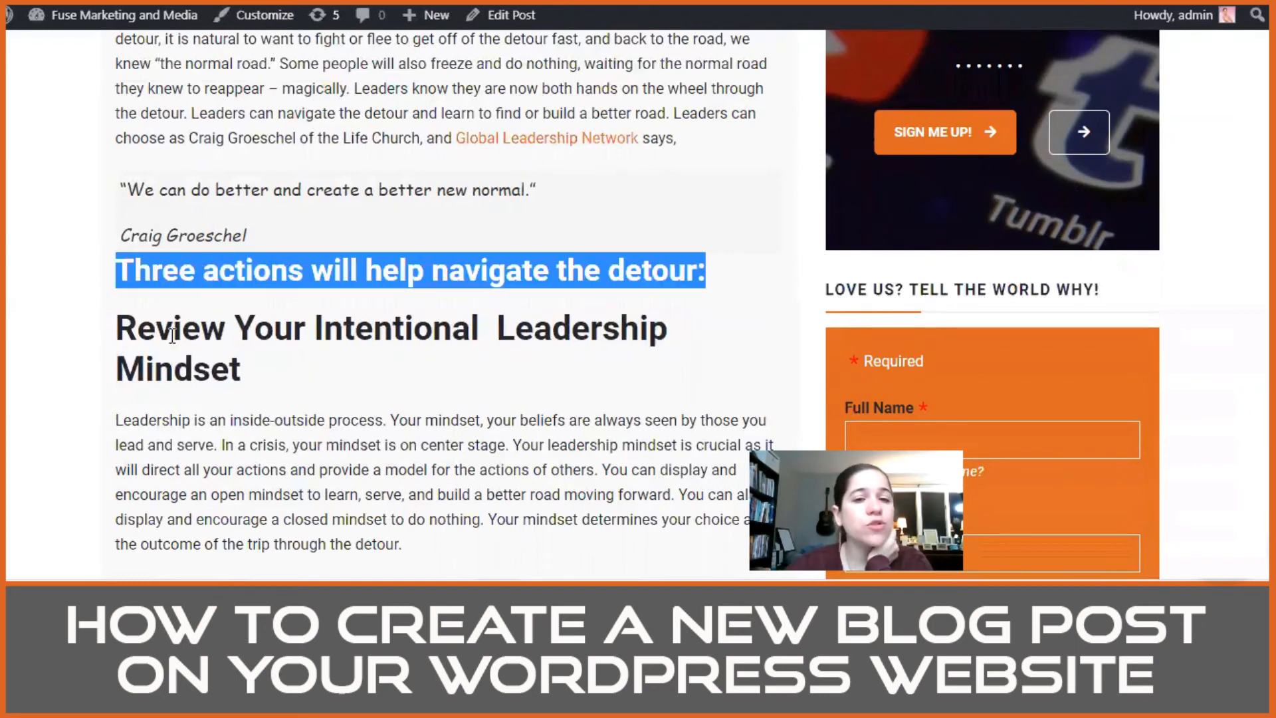
{"action": "triple_click", "coordinate": [167, 326]}
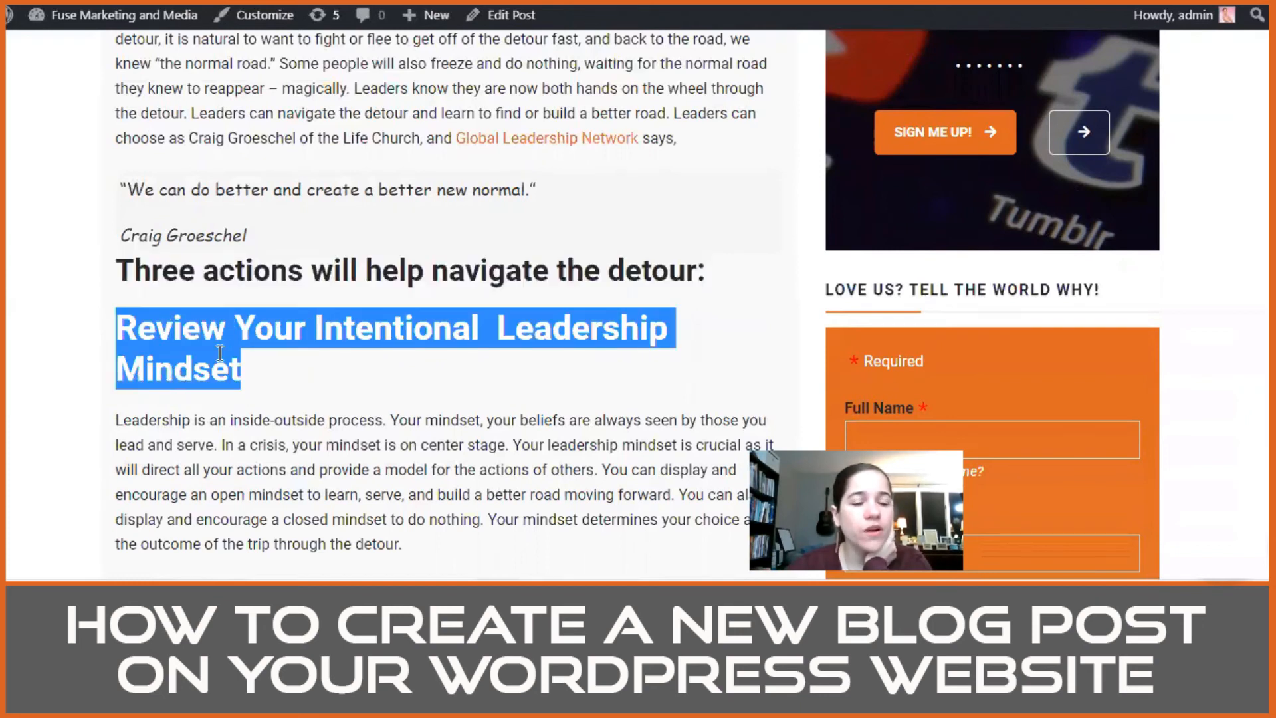
{"action": "left_click", "coordinate": [384, 333]}
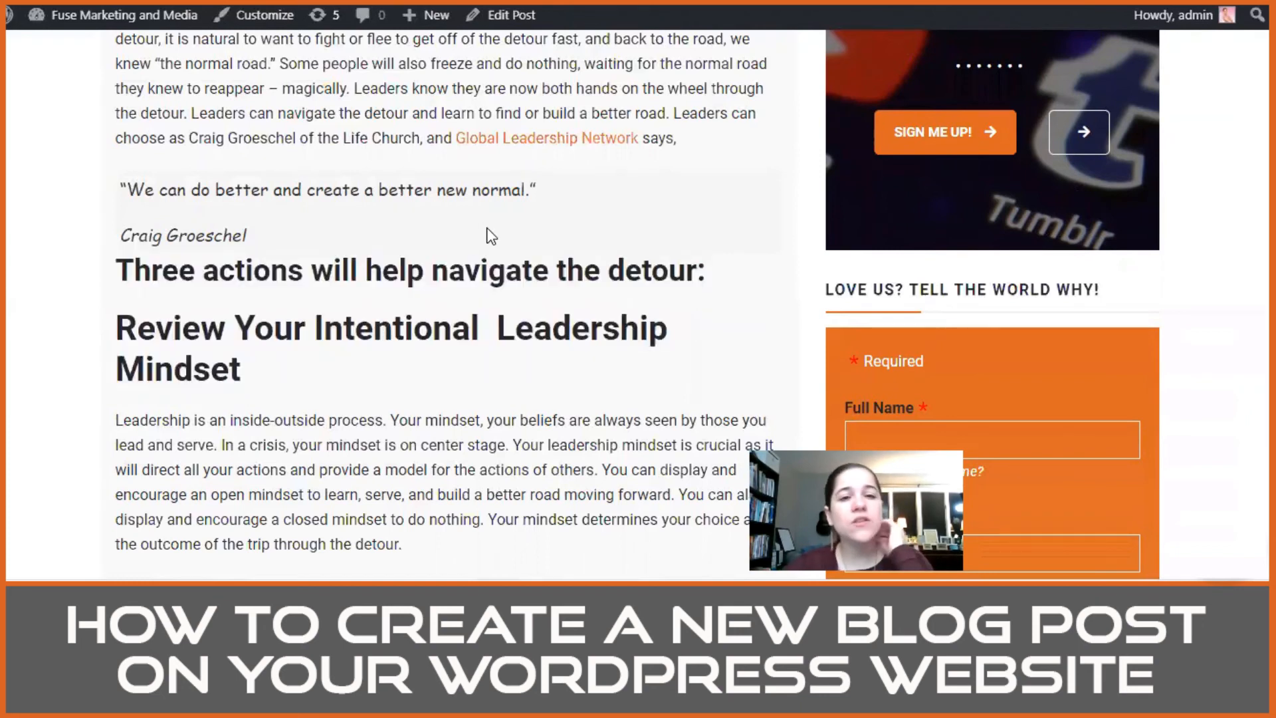
Step: Reopen the post for editing and add an empty paragraph between the quote and the "Three actions will help navigate the detour:" heading
{"action": "left_click", "coordinate": [520, 18]}
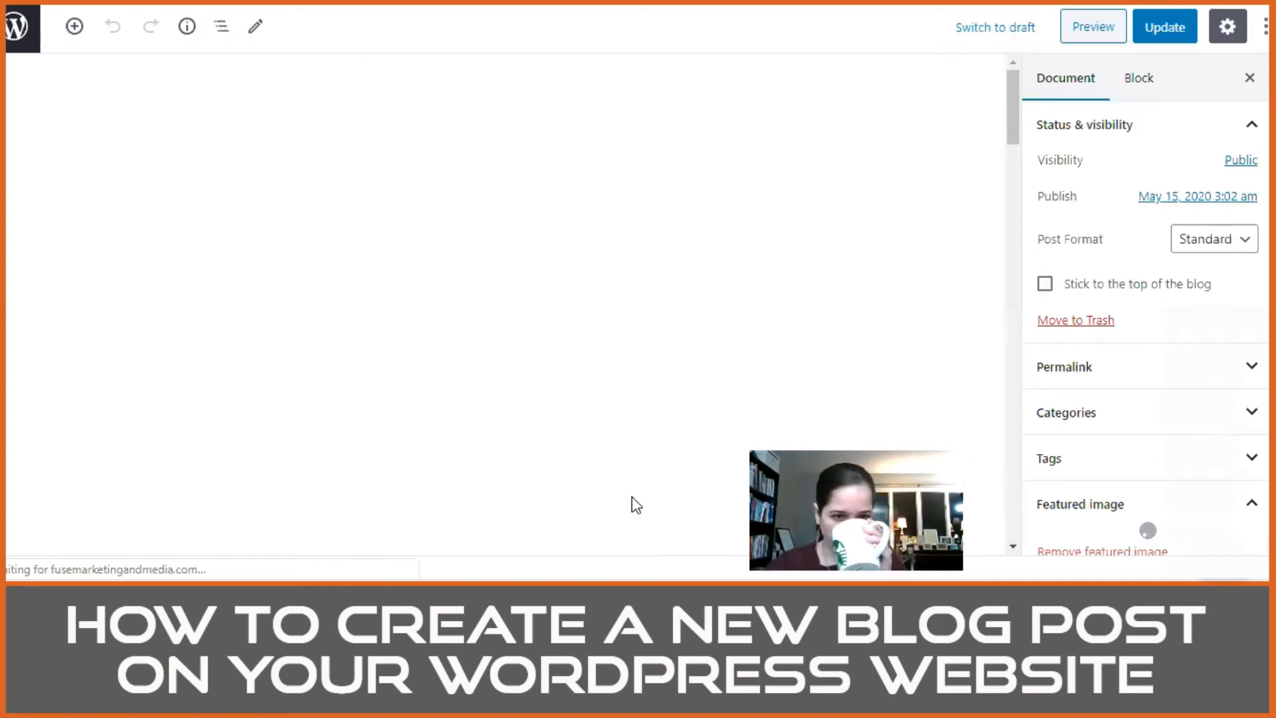
{"action": "scroll", "coordinate": [634, 505], "scroll_direction": "down", "scroll_amount": 7}
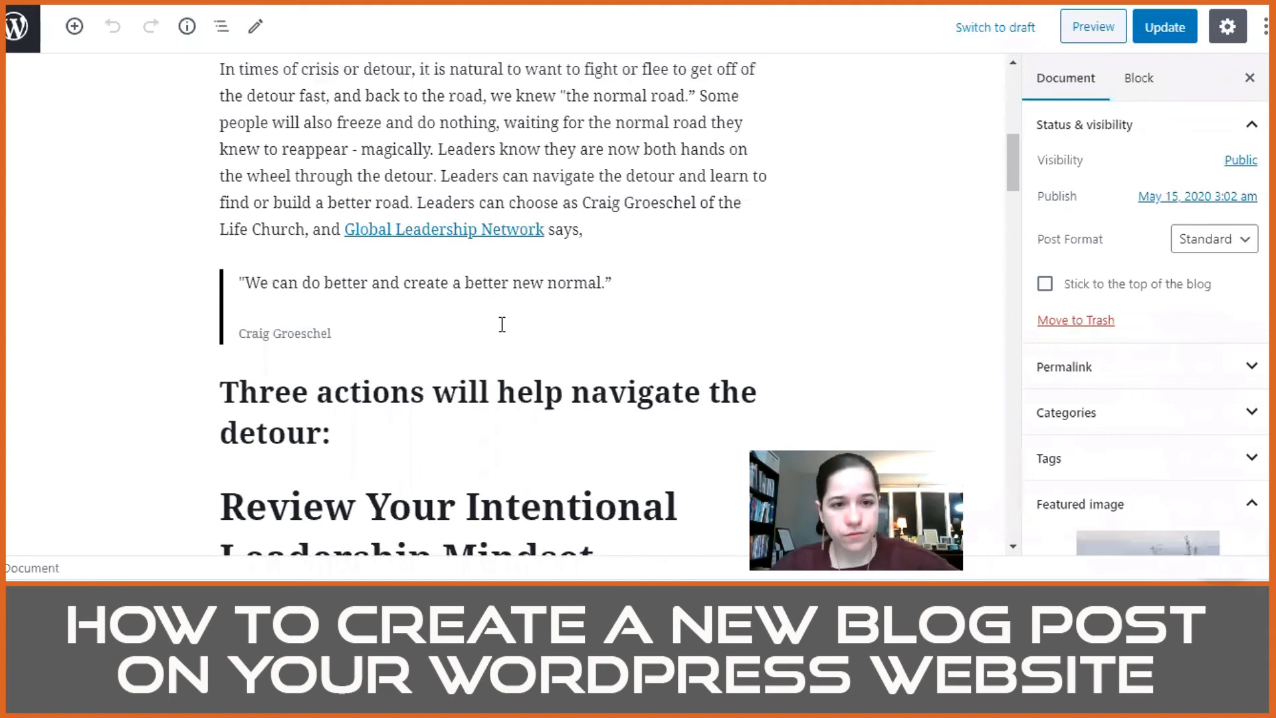
{"action": "left_click", "coordinate": [479, 331]}
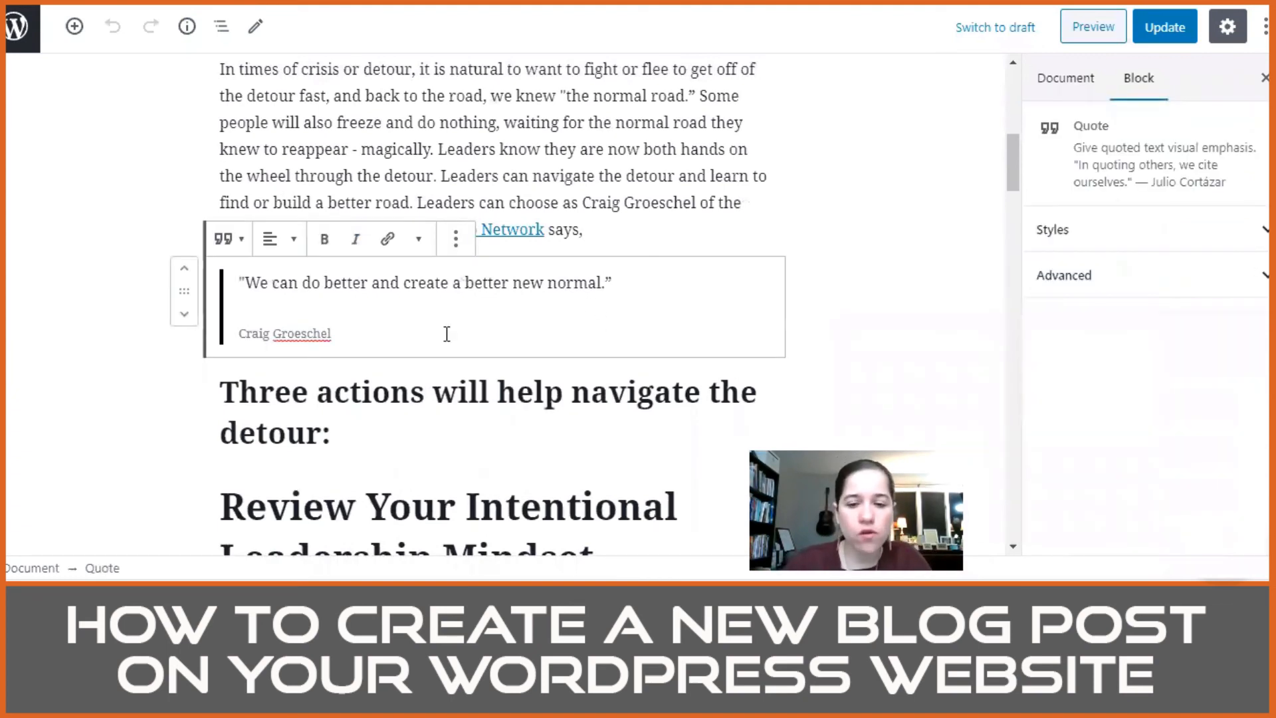
{"action": "key", "text": "Return"}
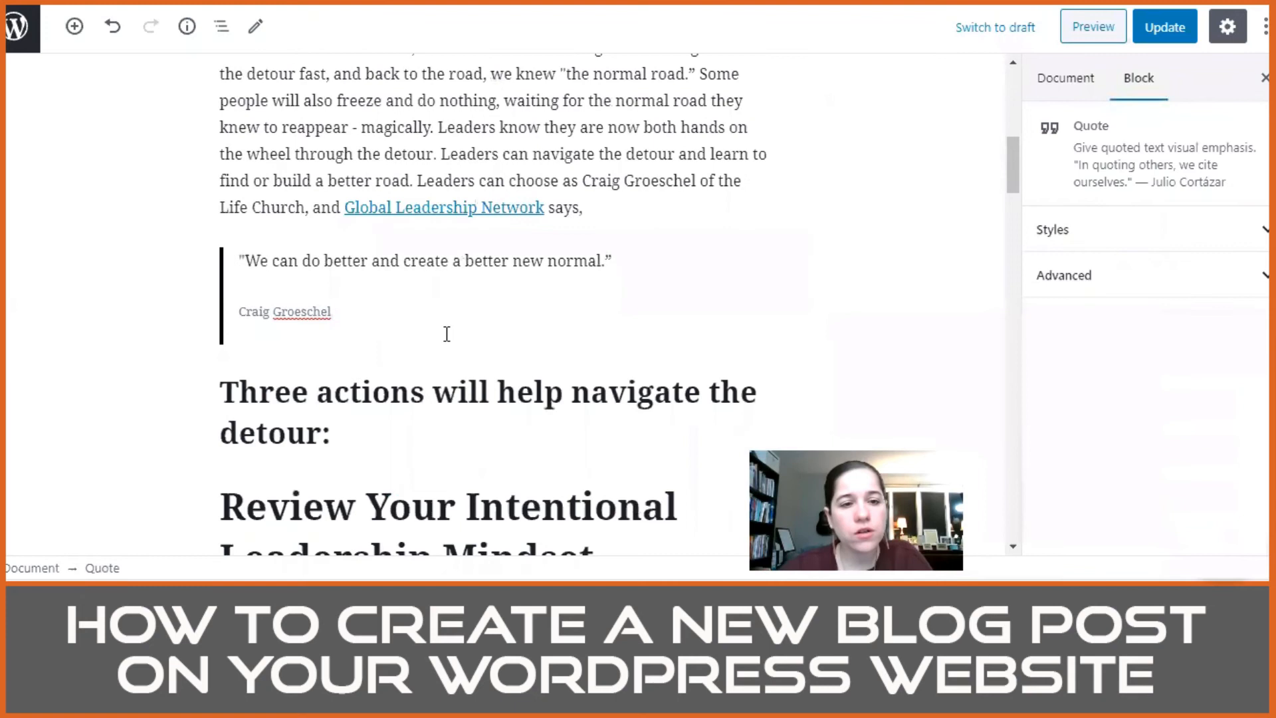
{"action": "key", "text": "BackSpace"}
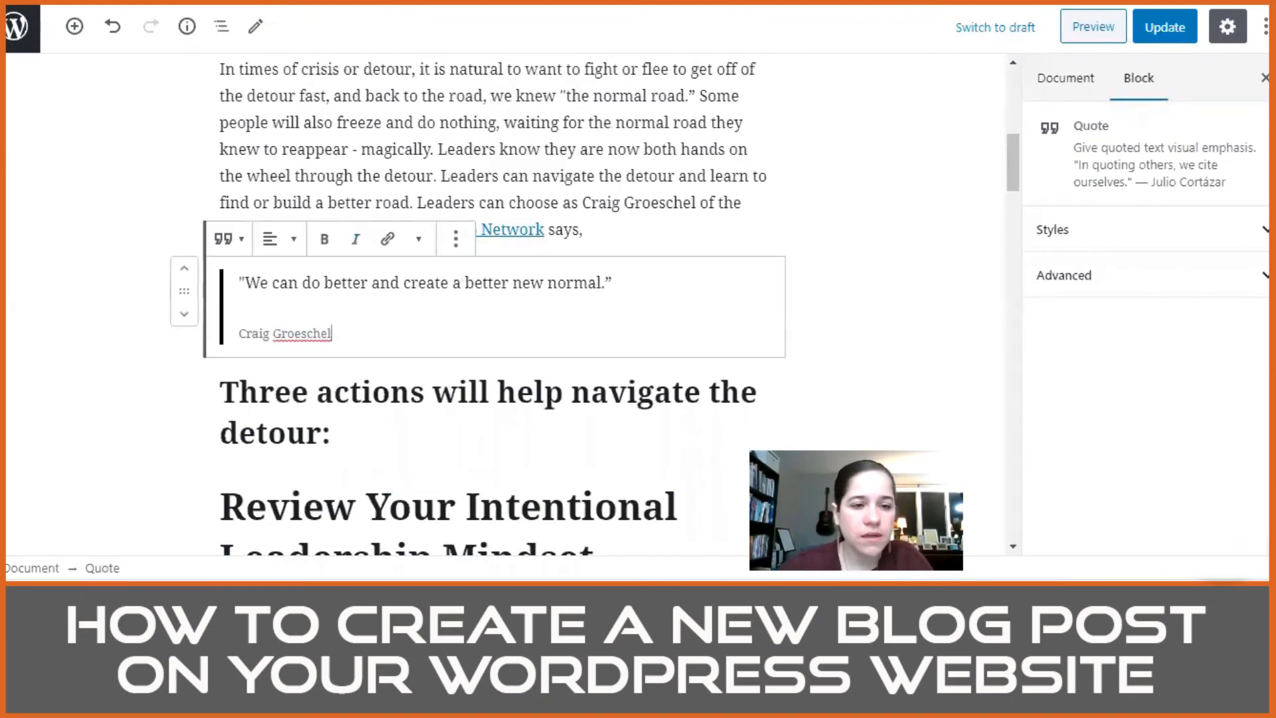
{"action": "key", "text": "Right"}
{"action": "key", "text": "Return"}
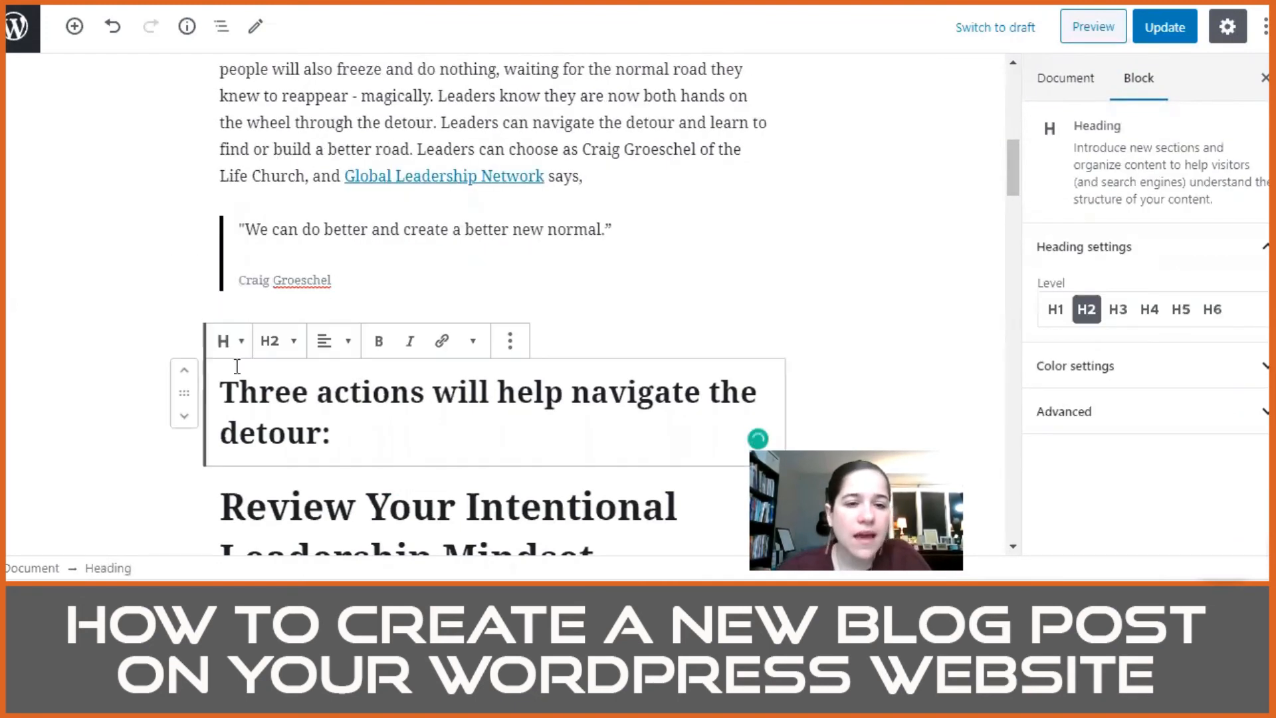
Step: Find a block with the search term "line" and insert a Separator in the empty paragraph below the quote
{"action": "left_click", "coordinate": [593, 323]}
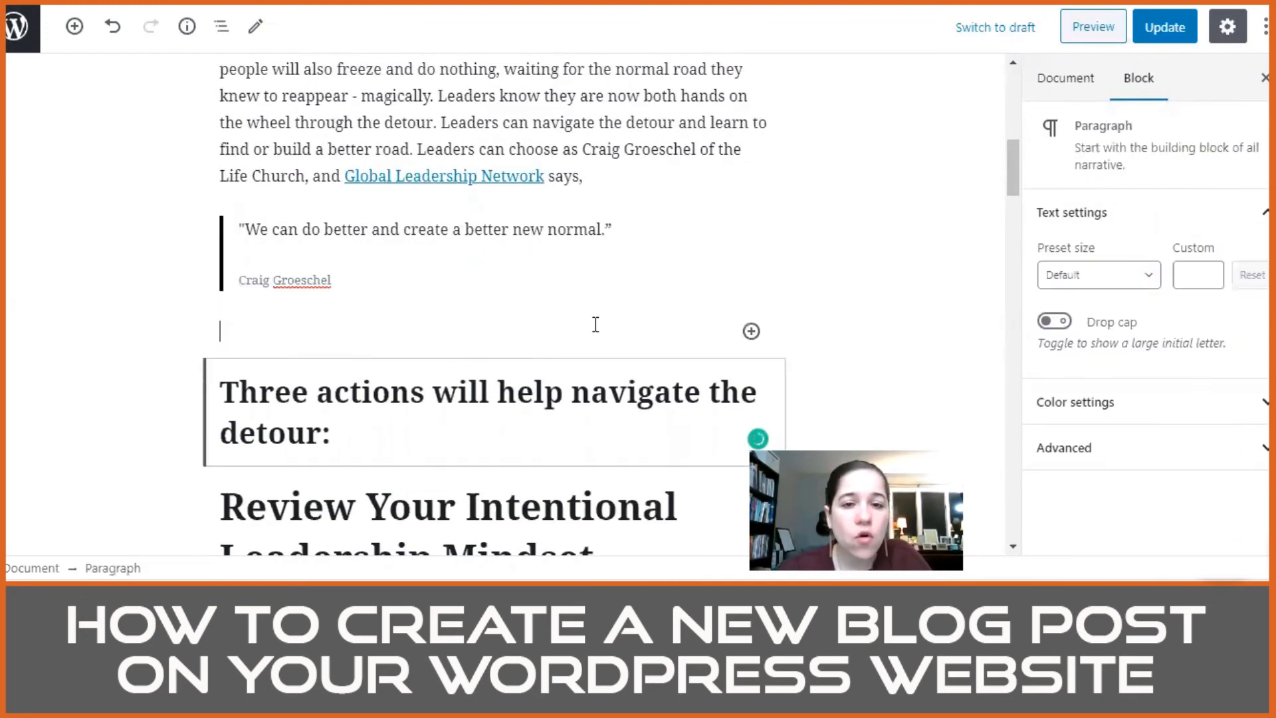
{"action": "left_click", "coordinate": [751, 333]}
{"action": "scroll", "coordinate": [914, 206], "scroll_direction": "down", "scroll_amount": 1}
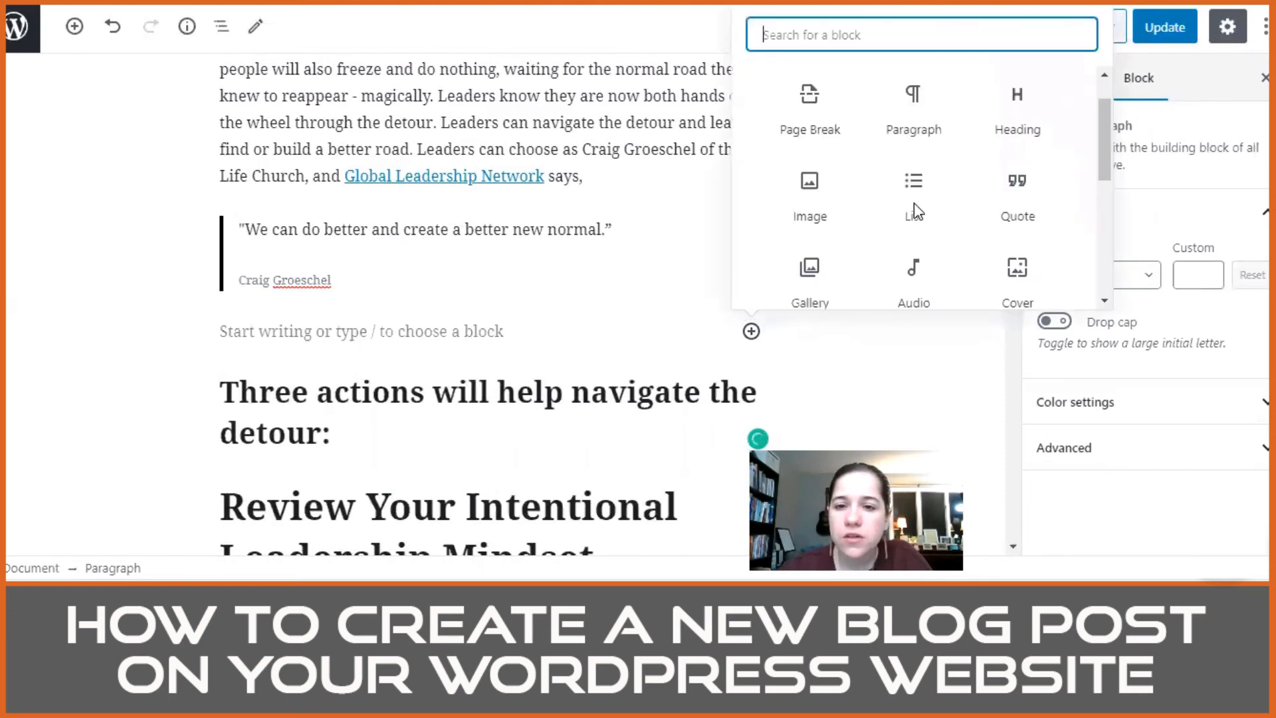
{"action": "scroll", "coordinate": [914, 204], "scroll_direction": "down", "scroll_amount": 6}
{"action": "scroll", "coordinate": [904, 173], "scroll_direction": "up", "scroll_amount": 8}
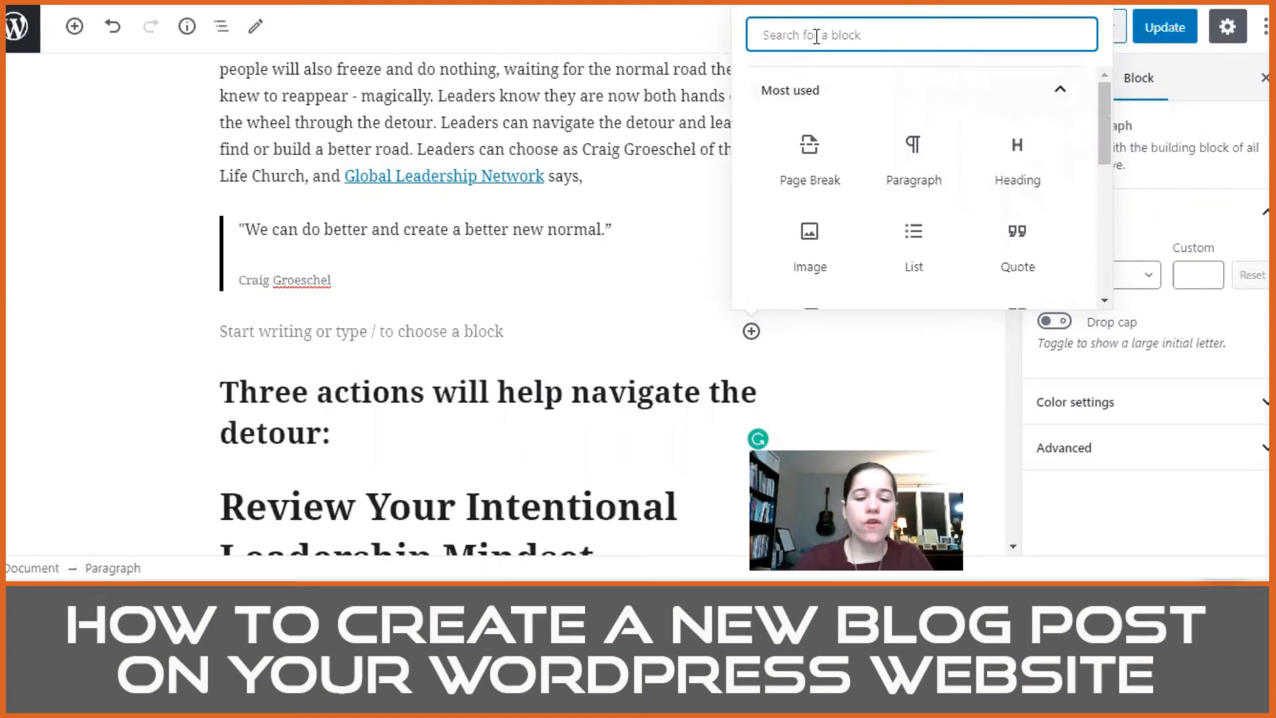
{"action": "type", "text": "line"}
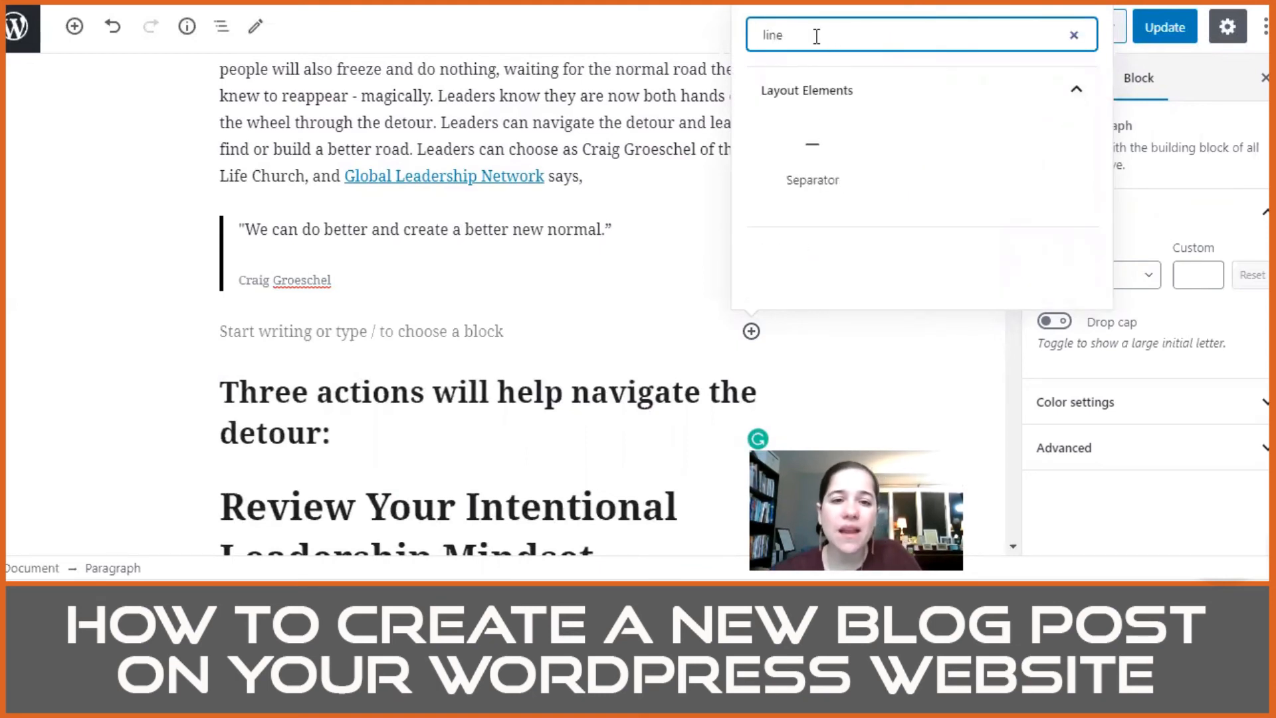
{"action": "left_click", "coordinate": [815, 176]}
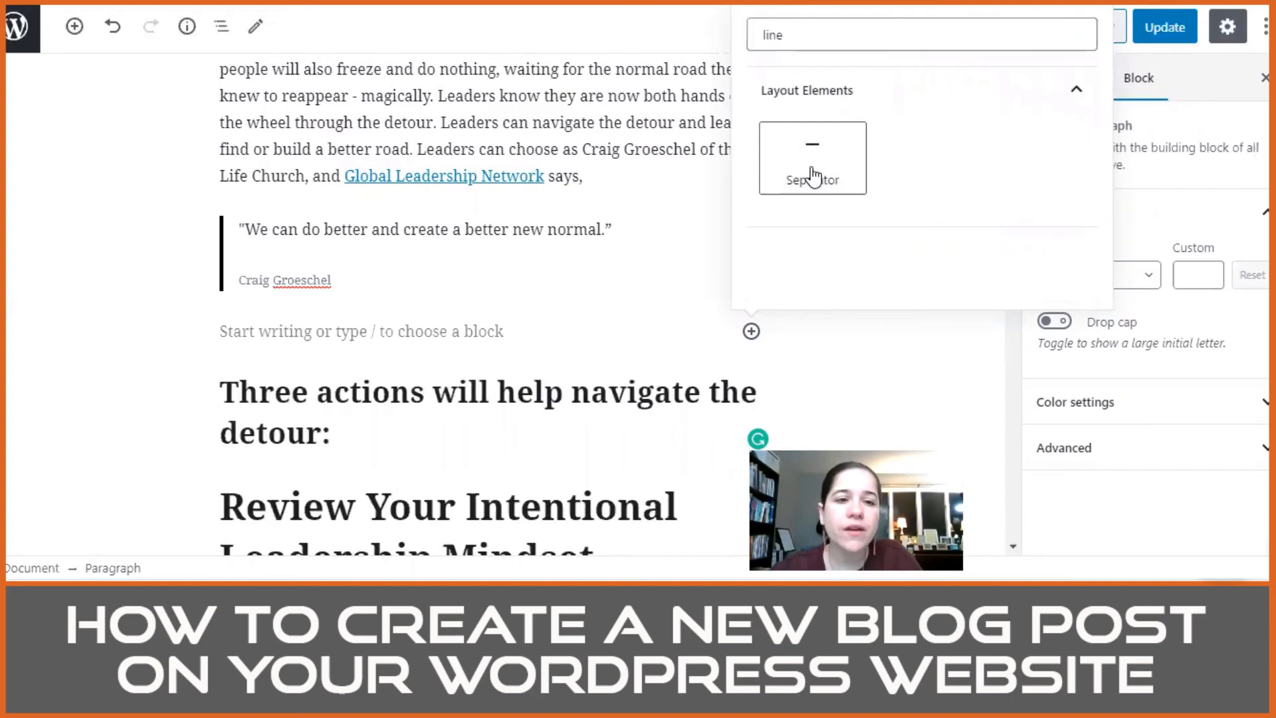
{"action": "left_click", "coordinate": [672, 271]}
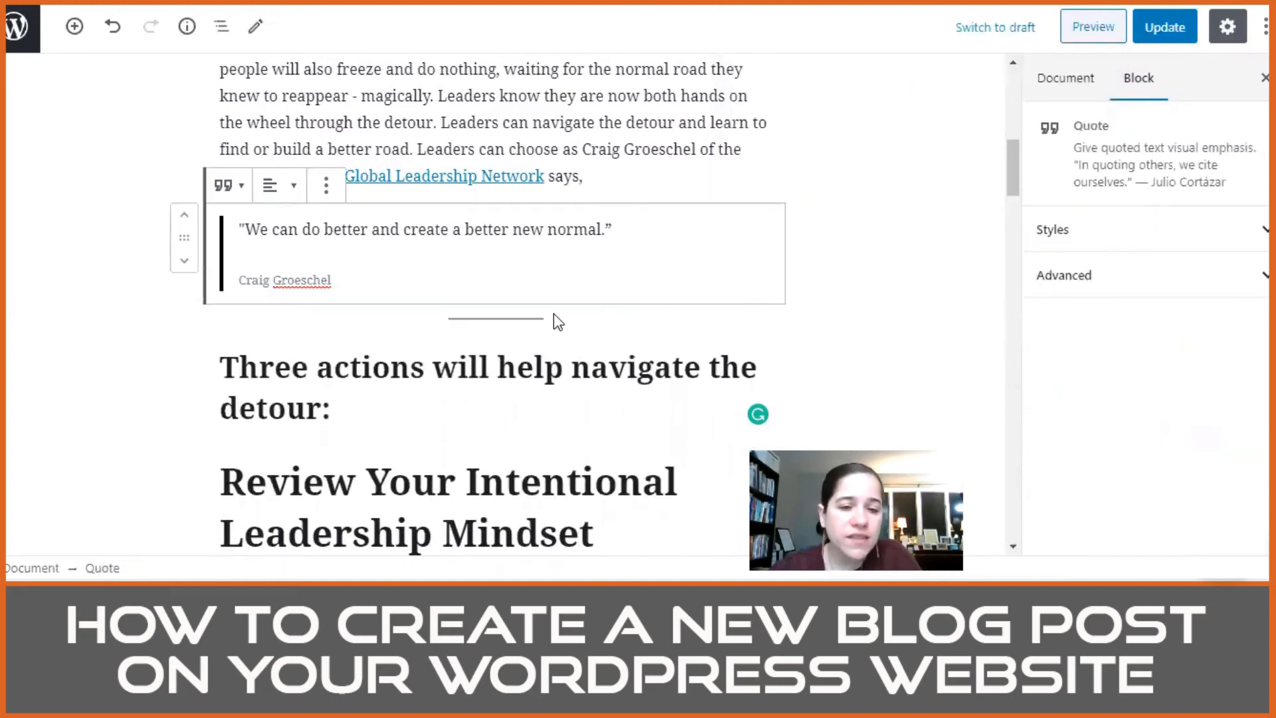
Step: Remove the "Three actions will help navigate the detour:" heading and pull the "Review Your Intentional Leadership Mindset" text up into its H2 block
{"action": "scroll", "coordinate": [604, 345], "scroll_direction": "down", "scroll_amount": 3}
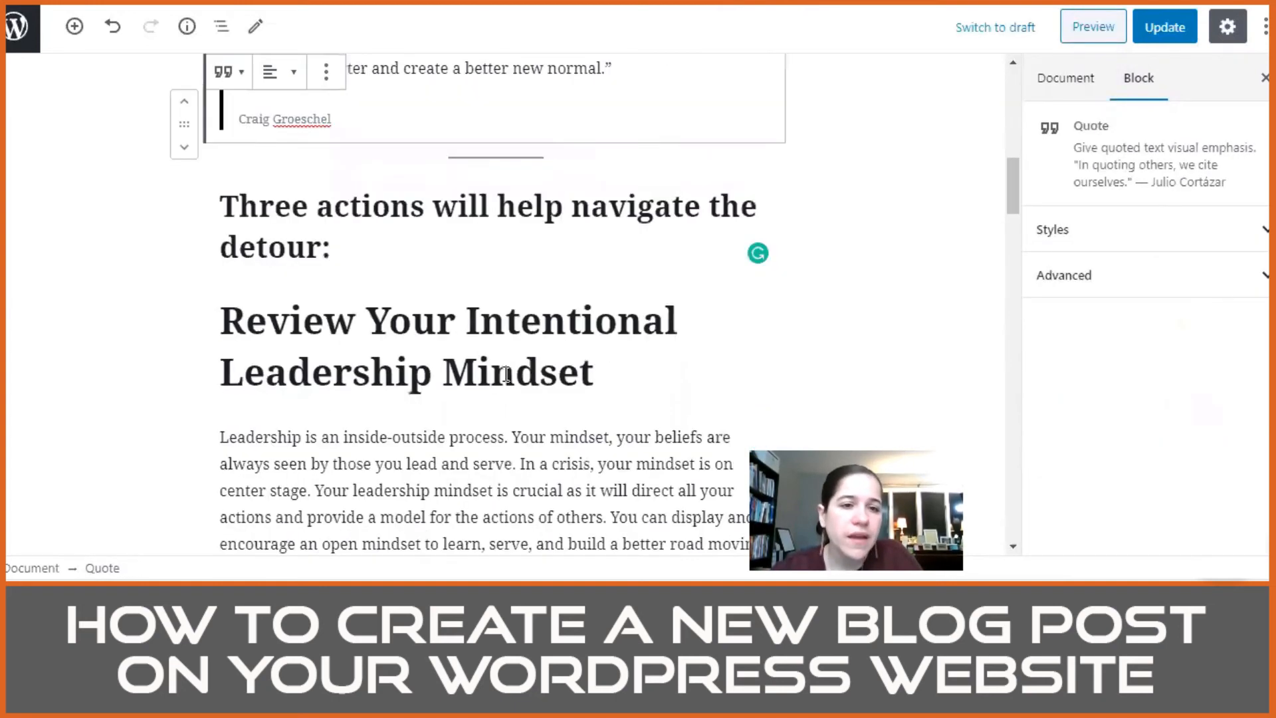
{"action": "scroll", "coordinate": [413, 319], "scroll_direction": "down", "scroll_amount": 1}
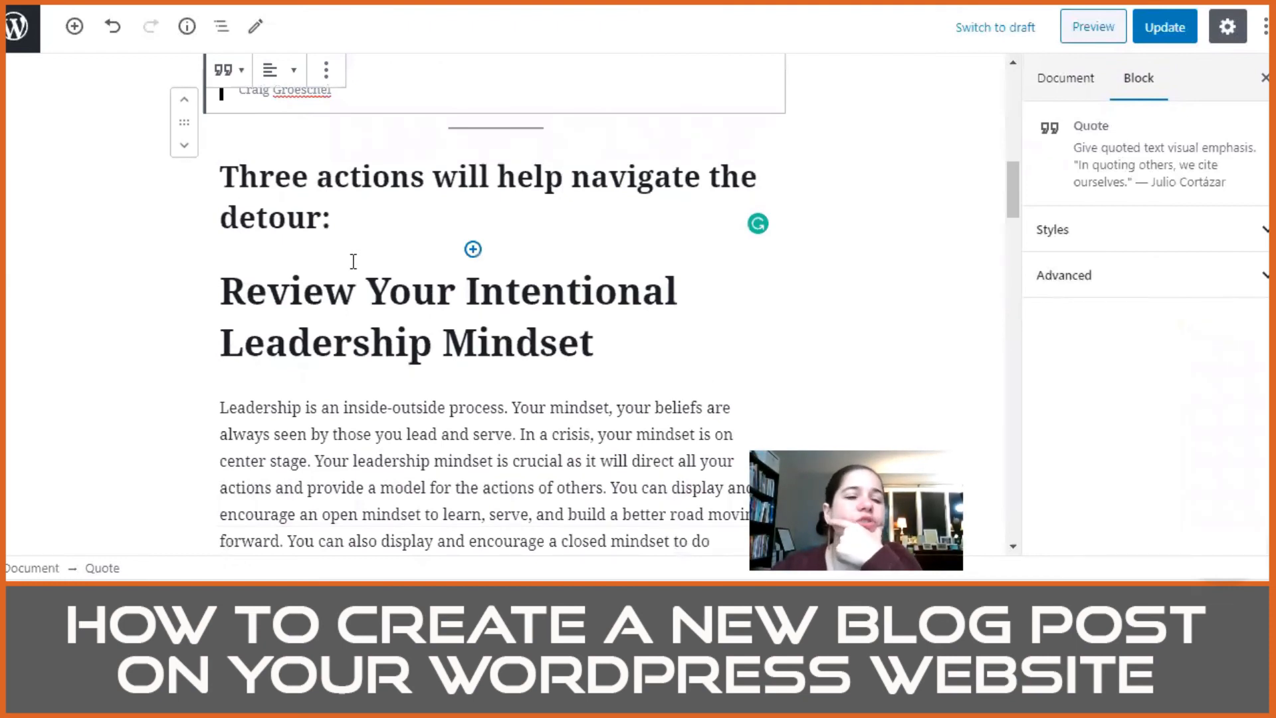
{"action": "scroll", "coordinate": [363, 256], "scroll_direction": "up", "scroll_amount": 2}
{"action": "left_click_drag", "start_coordinate": [325, 302], "coordinate": [226, 273]}
{"action": "key", "text": "ctrl+c"}
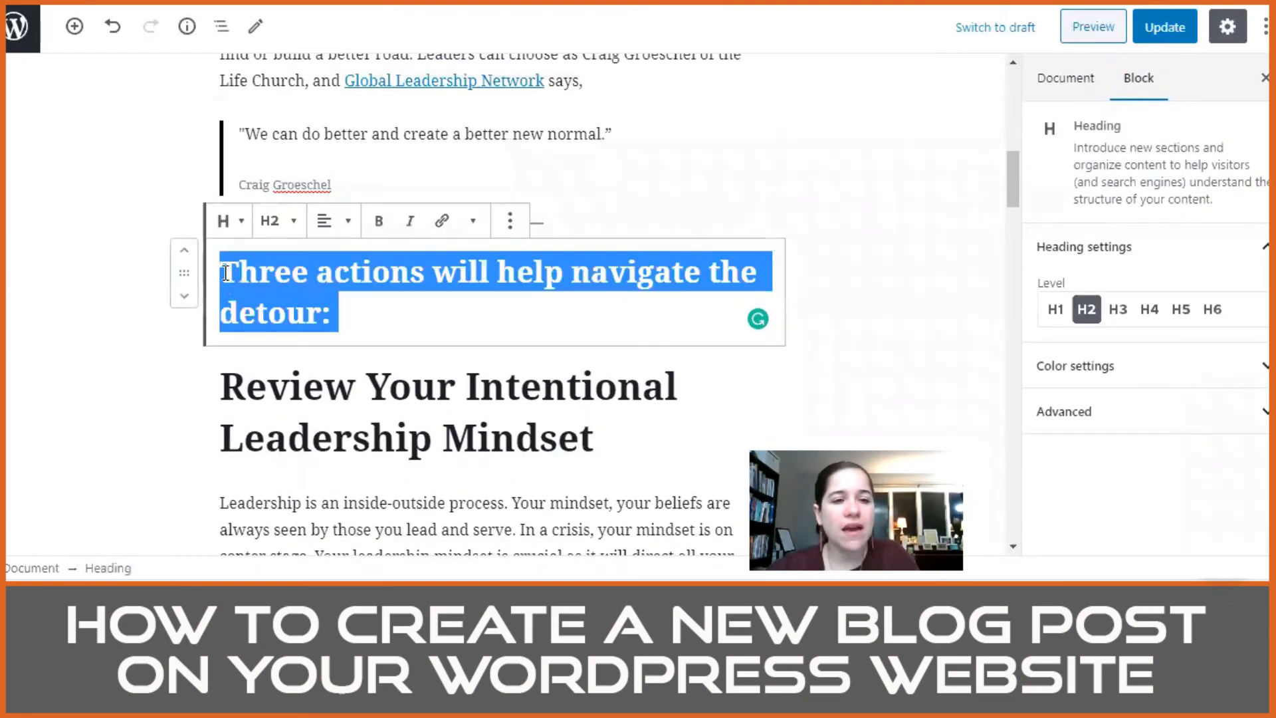
{"action": "key", "text": "Delete"}
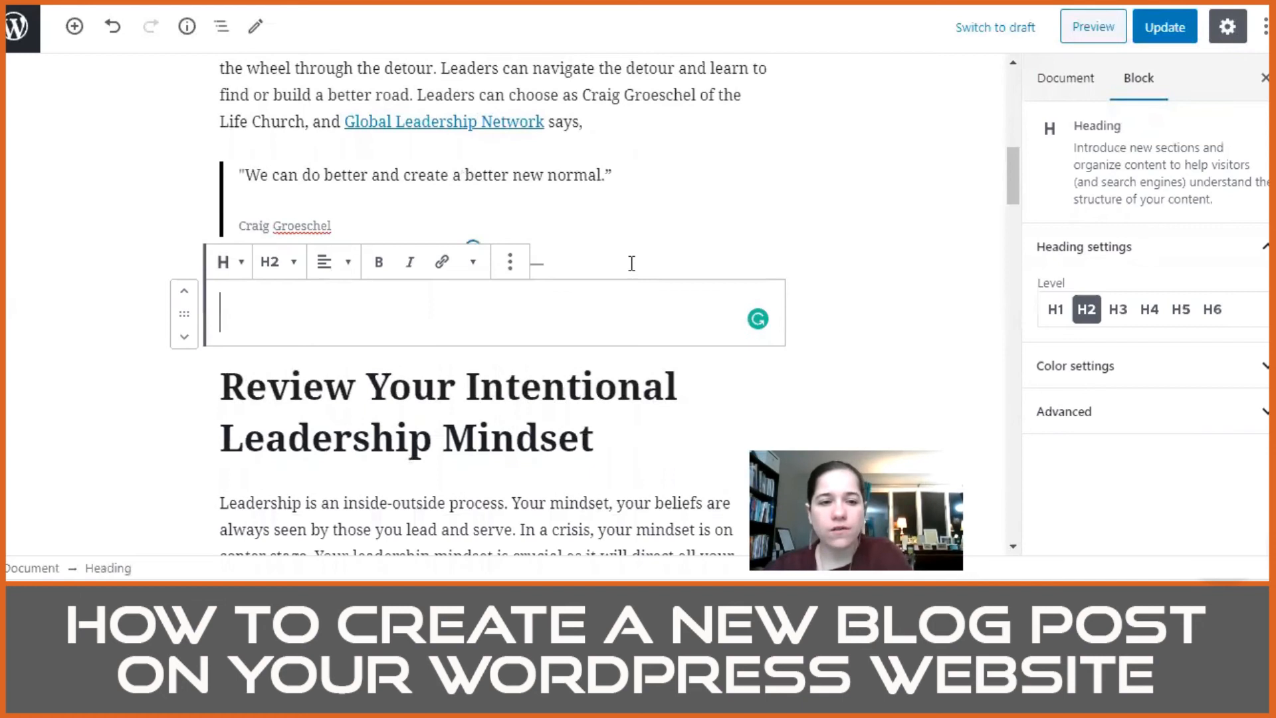
{"action": "key", "text": "Delete"}
Step: Insert the sentence "Three actions will help navigate the detour." before "Leaders can choose" in the paragraph above the quote
{"action": "scroll", "coordinate": [660, 261], "scroll_direction": "up", "scroll_amount": 3}
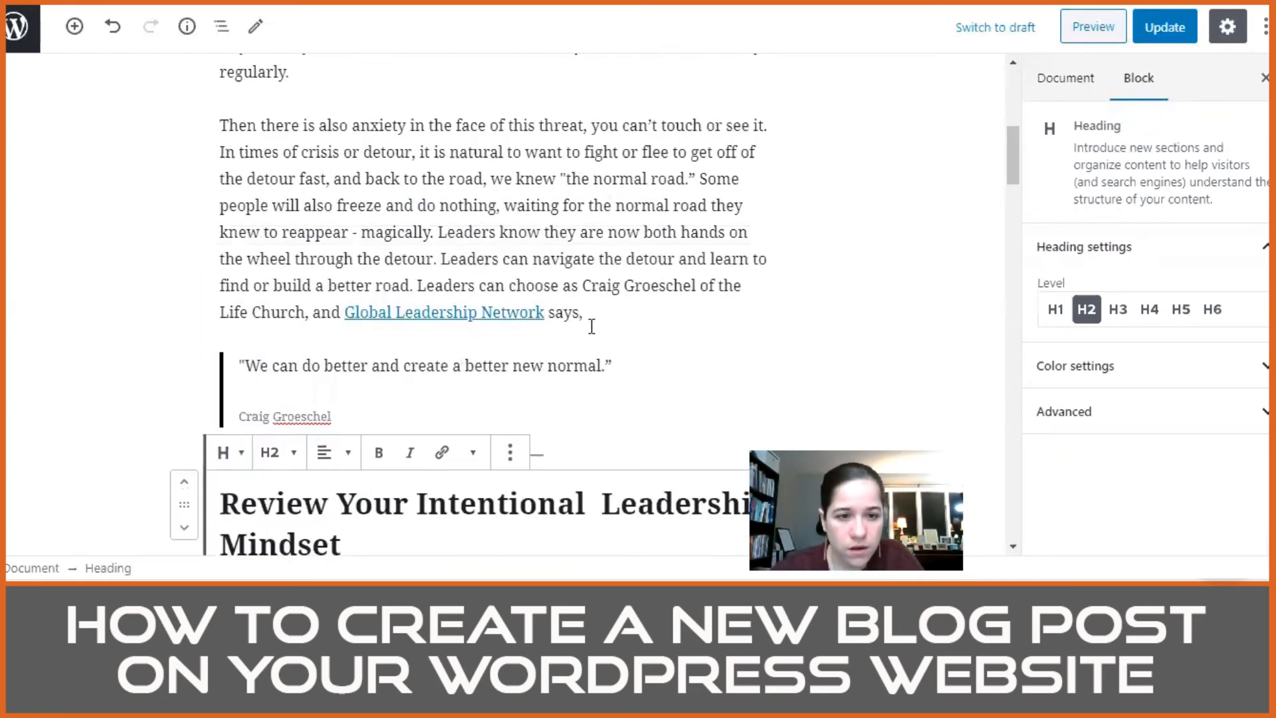
{"action": "scroll", "coordinate": [590, 327], "scroll_direction": "down", "scroll_amount": 3}
{"action": "scroll", "coordinate": [591, 327], "scroll_direction": "up", "scroll_amount": 2}
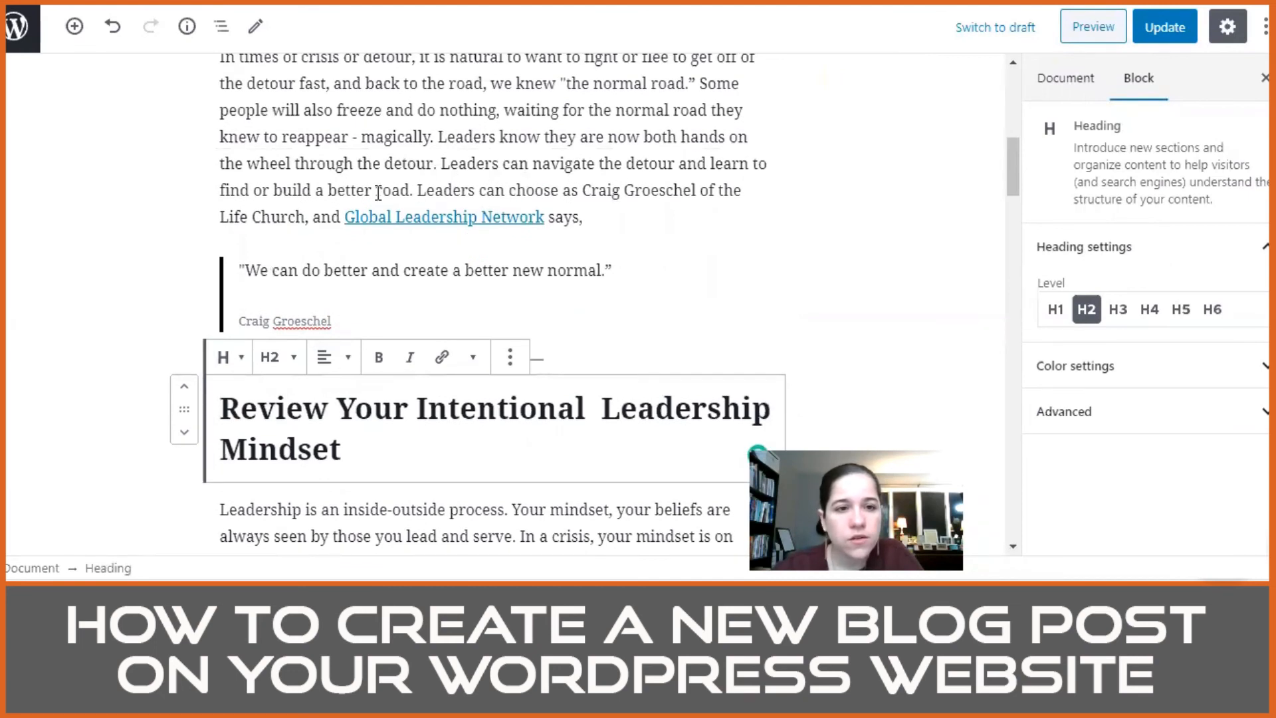
{"action": "left_click", "coordinate": [755, 182]}
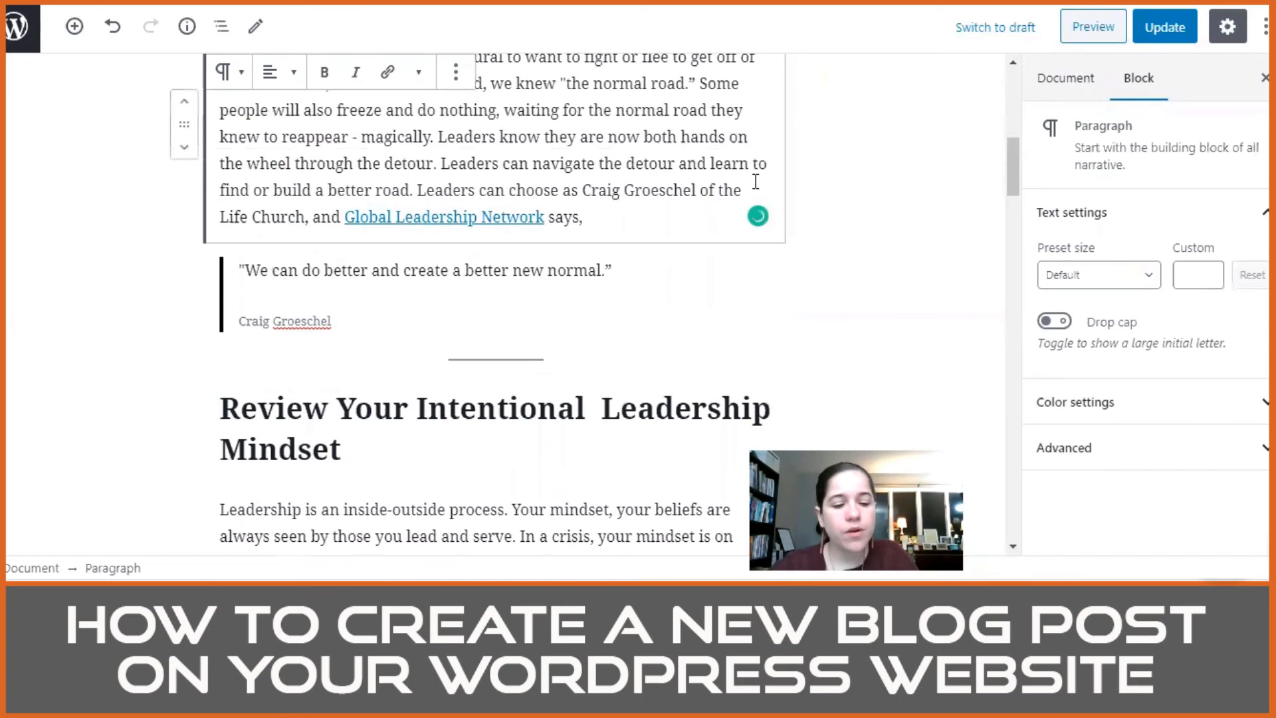
{"action": "key", "text": "ctrl+v"}
{"action": "type", "text": ":"}
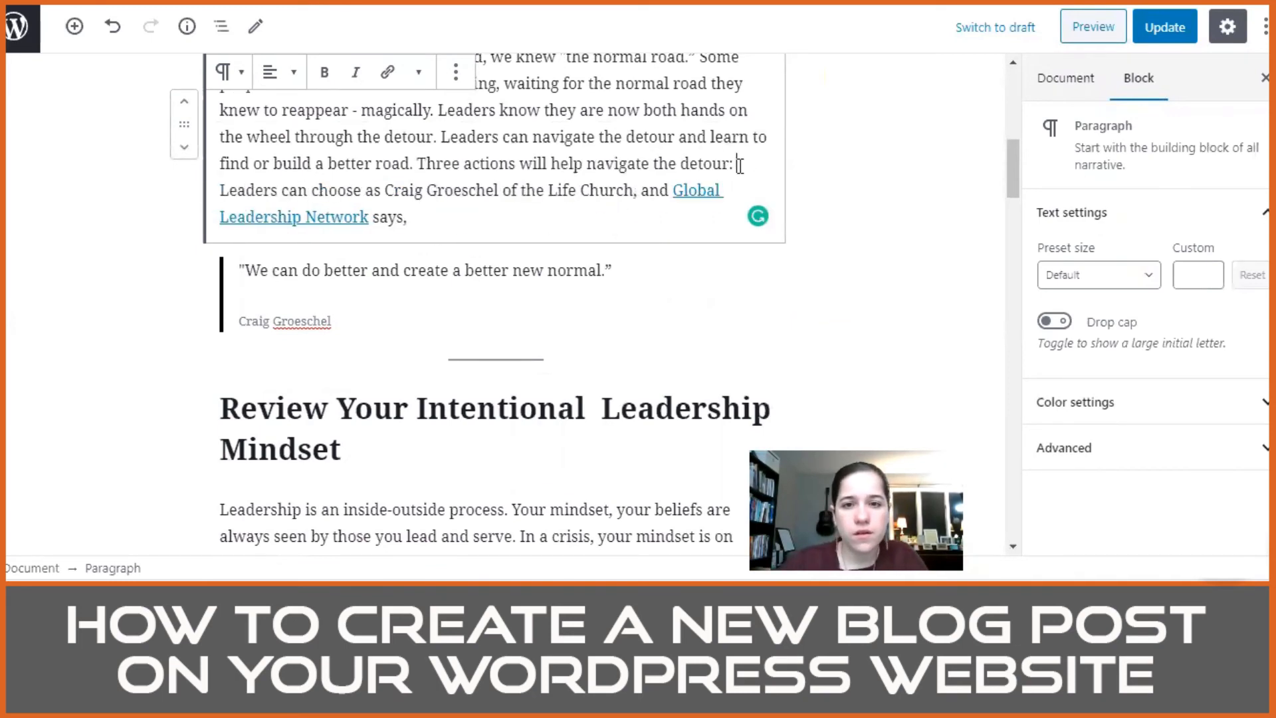
{"action": "key", "text": "BackSpace"}
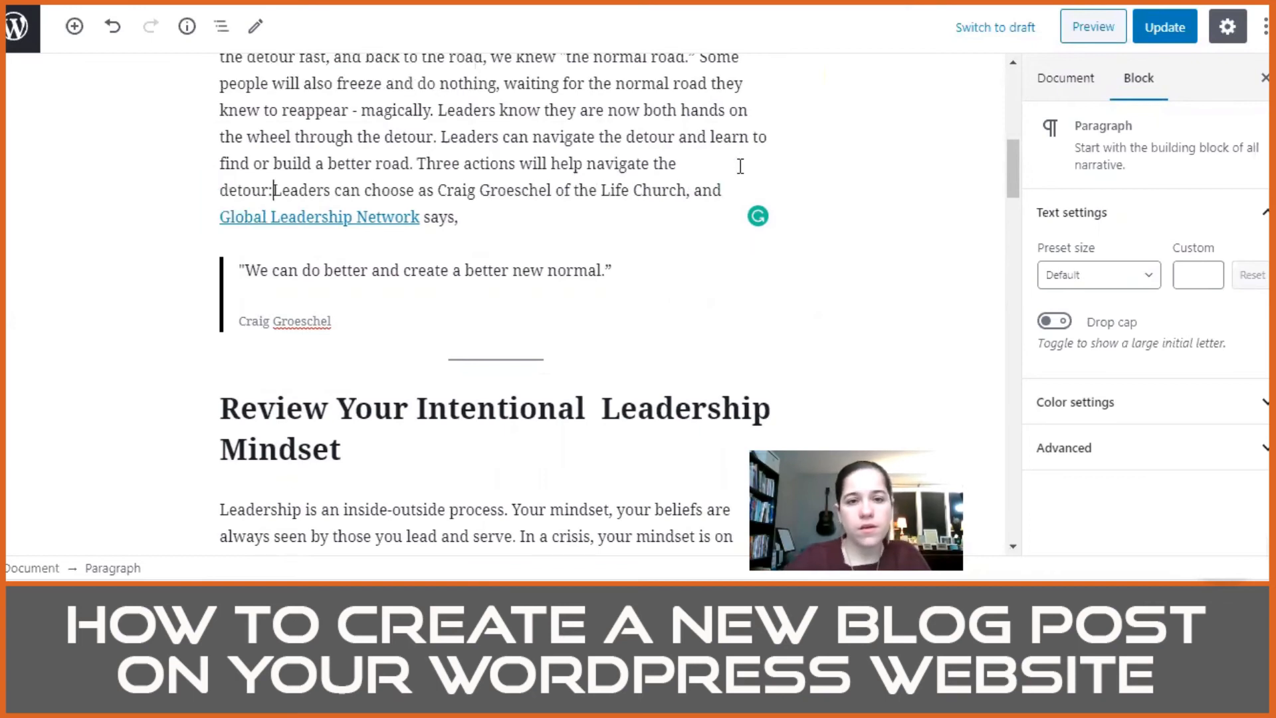
{"action": "key", "text": "BackSpace"}
{"action": "type", "text": "."}
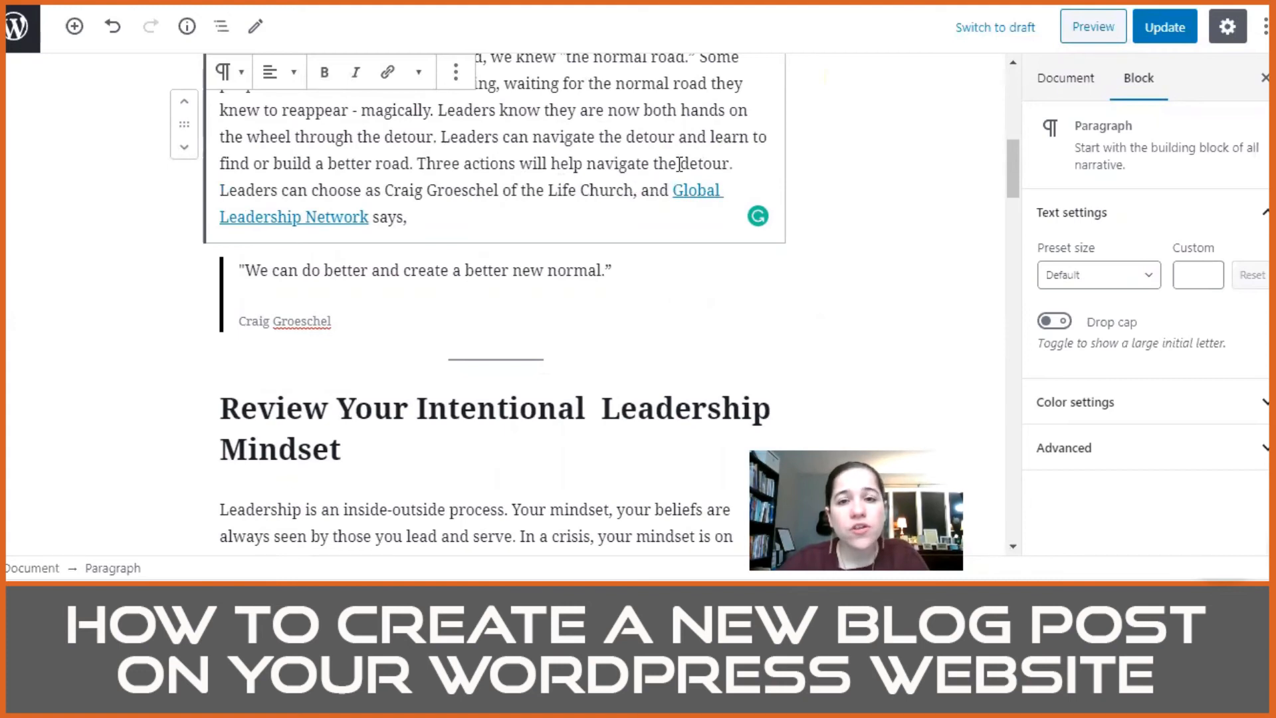
Step: Remove the inserted "Three actions" sentence from the paragraph above the quote
{"action": "left_click_drag", "start_coordinate": [541, 168], "coordinate": [424, 169]}
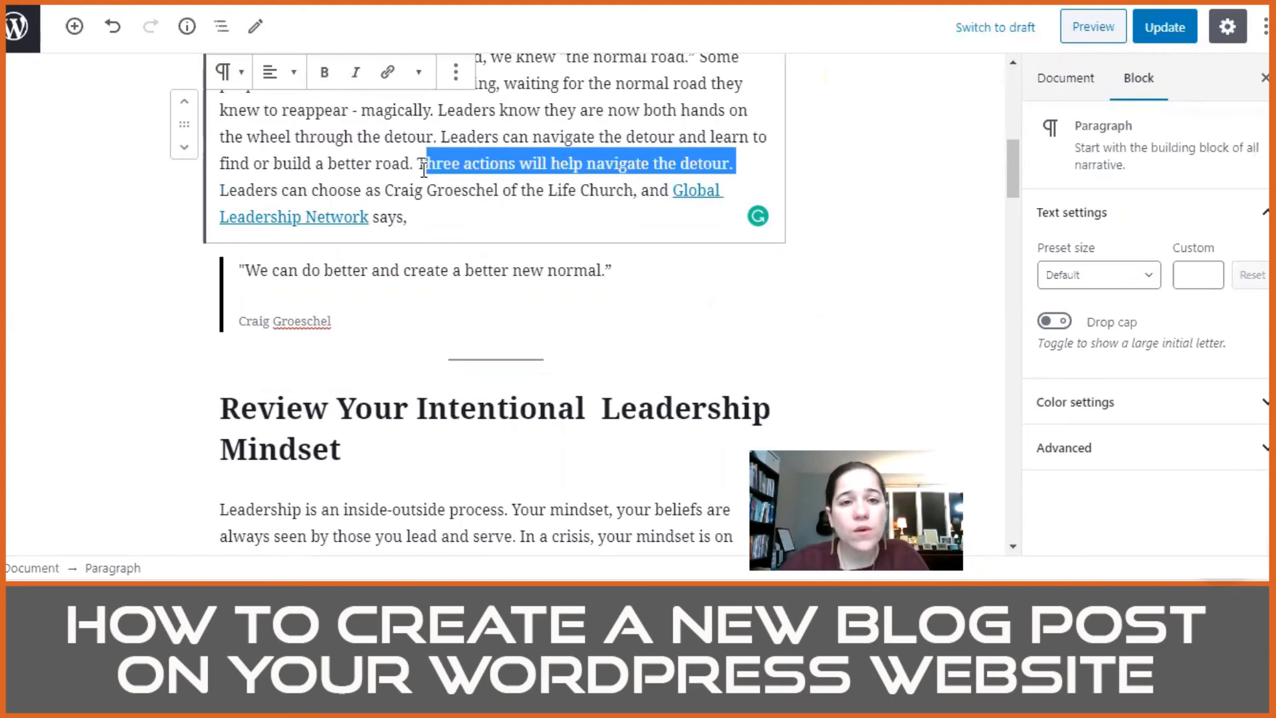
{"action": "key", "text": "BackSpace"}
{"action": "key", "text": "BackSpace"}
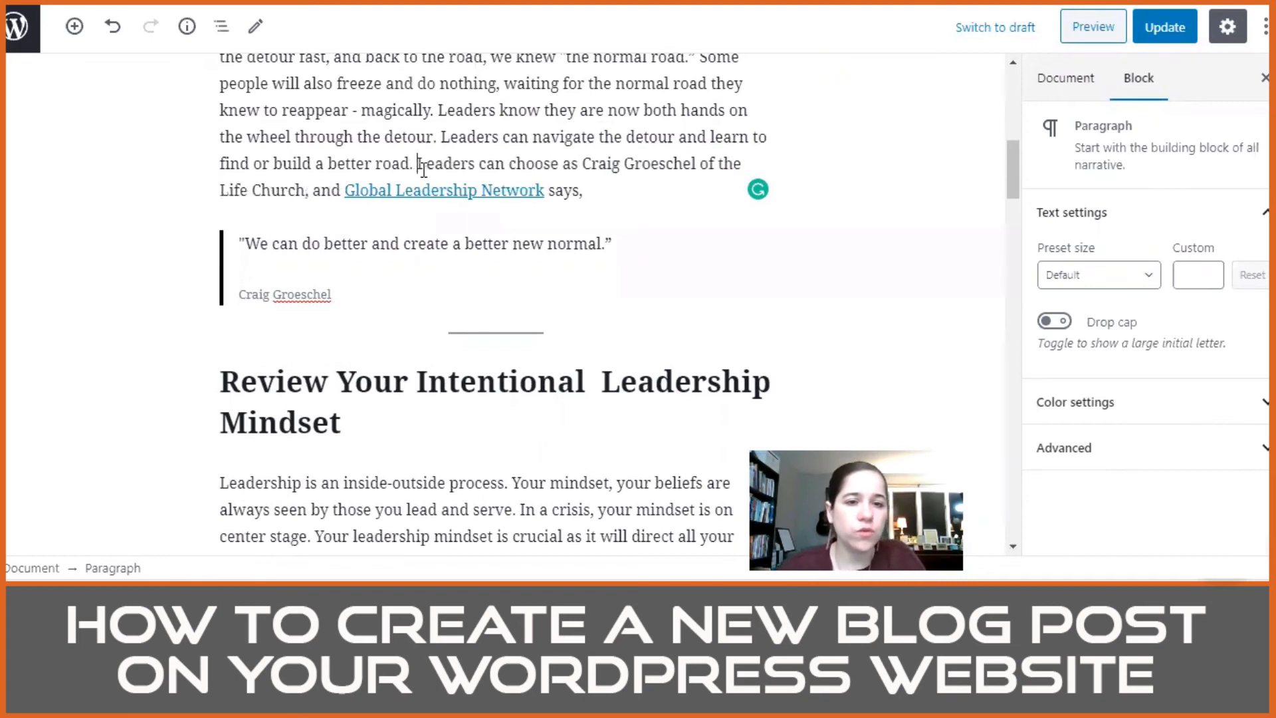
Step: Update the post and open its live page from the website's blog listing
{"action": "scroll", "coordinate": [481, 339], "scroll_direction": "down", "scroll_amount": 2}
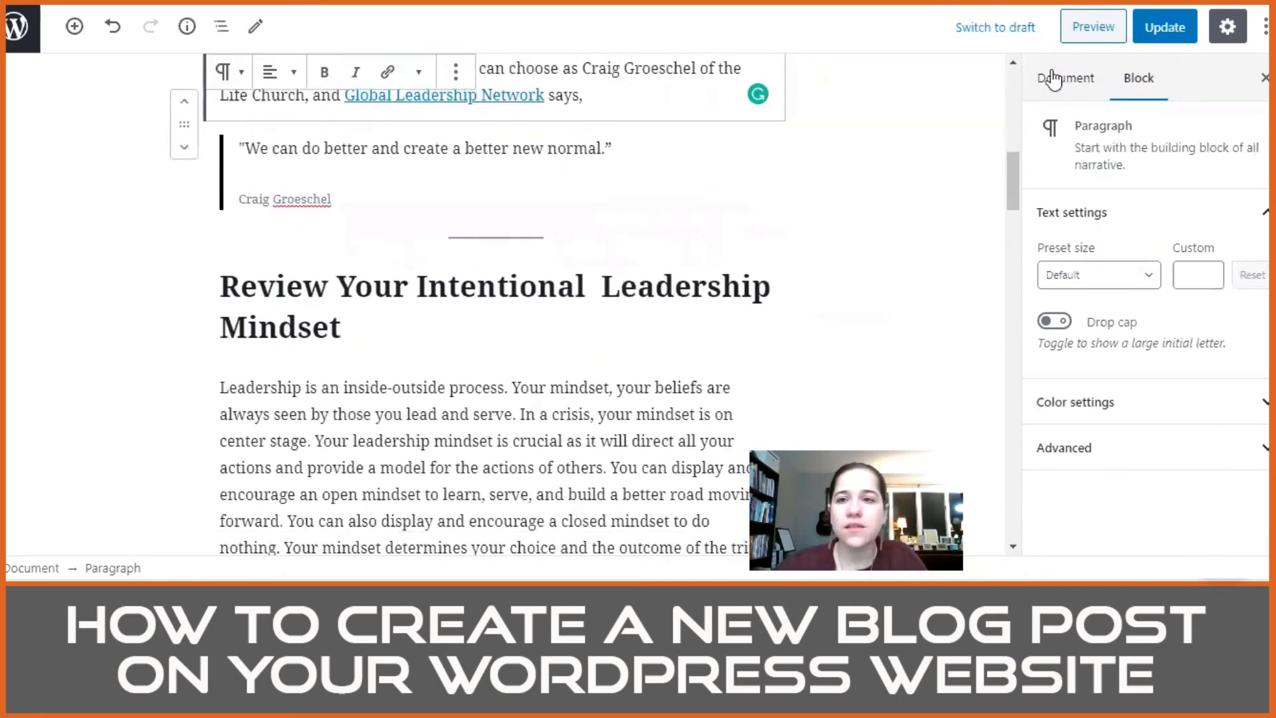
{"action": "left_click", "coordinate": [1165, 28]}
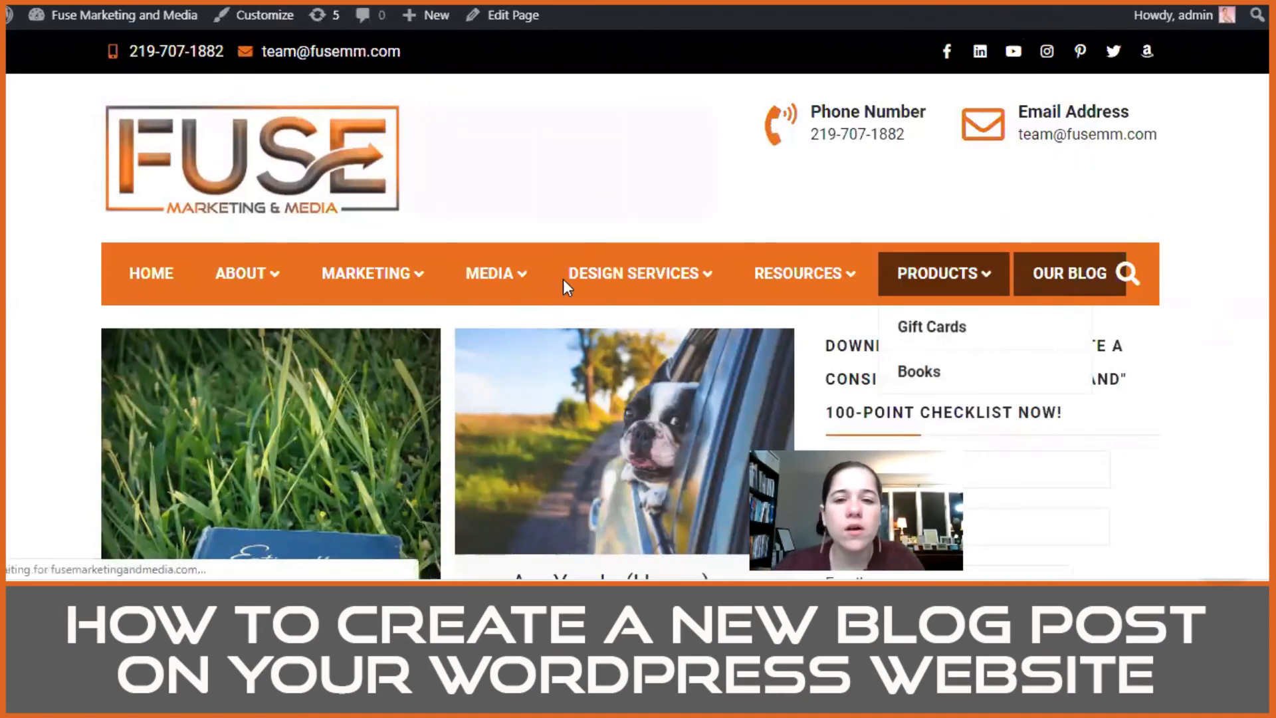
{"action": "left_click", "coordinate": [585, 279]}
{"action": "scroll", "coordinate": [277, 376], "scroll_direction": "down", "scroll_amount": 3}
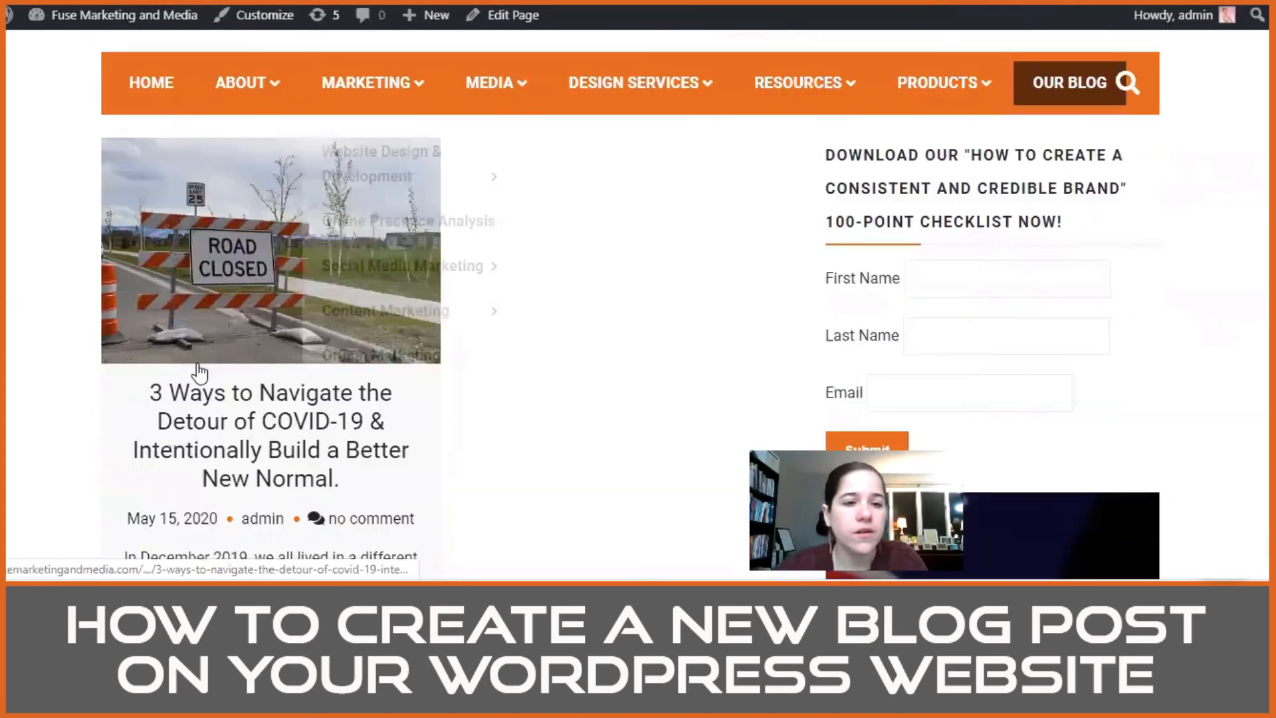
{"action": "left_click", "coordinate": [203, 377]}
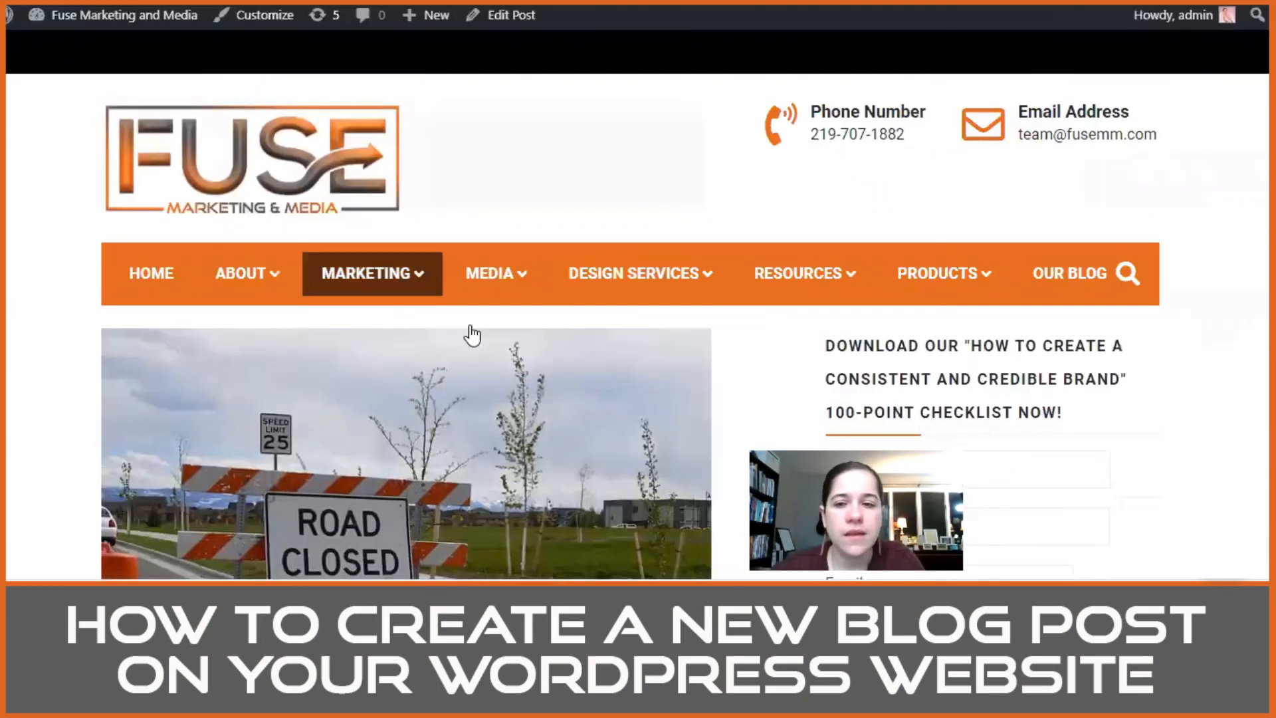
Step: Examine the live post's separator, section headings, question list, book image and centered closing heading for formatting
{"action": "scroll", "coordinate": [500, 364], "scroll_direction": "down", "scroll_amount": 3}
{"action": "scroll", "coordinate": [500, 363], "scroll_direction": "down", "scroll_amount": 10}
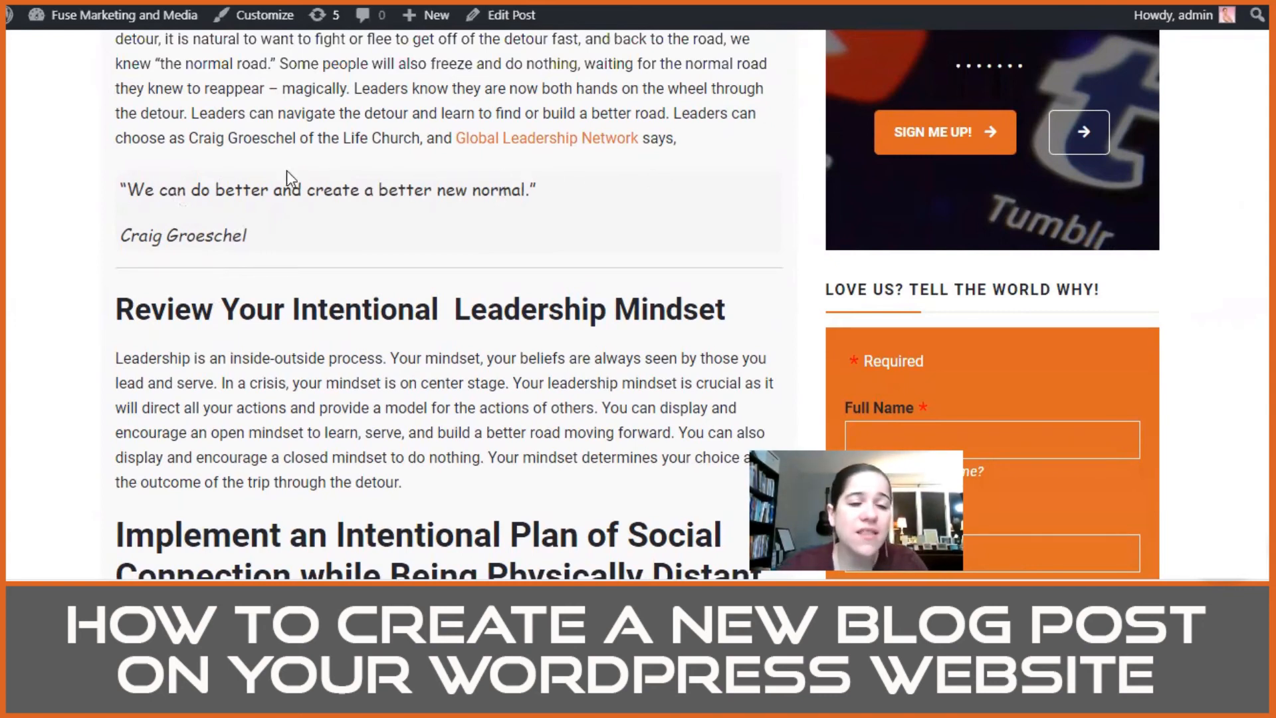
{"action": "scroll", "coordinate": [561, 336], "scroll_direction": "down", "scroll_amount": 3}
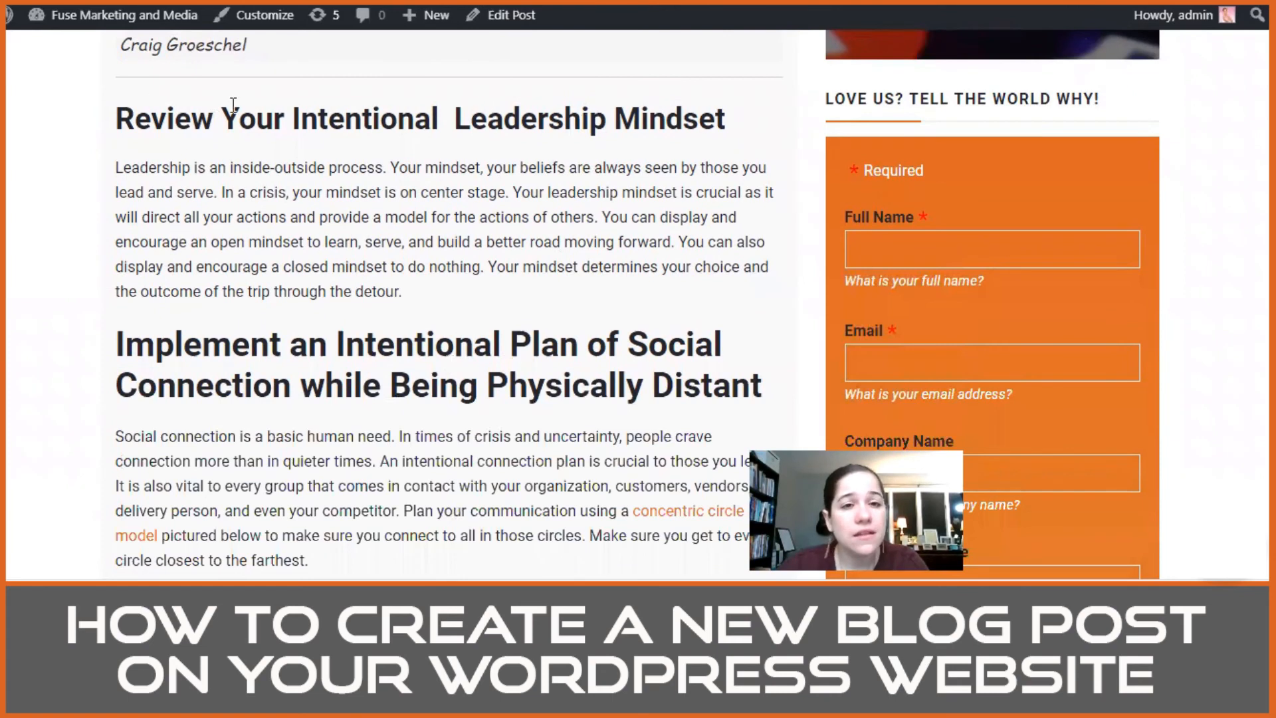
{"action": "scroll", "coordinate": [289, 350], "scroll_direction": "down", "scroll_amount": 7}
{"action": "scroll", "coordinate": [217, 344], "scroll_direction": "down", "scroll_amount": 11}
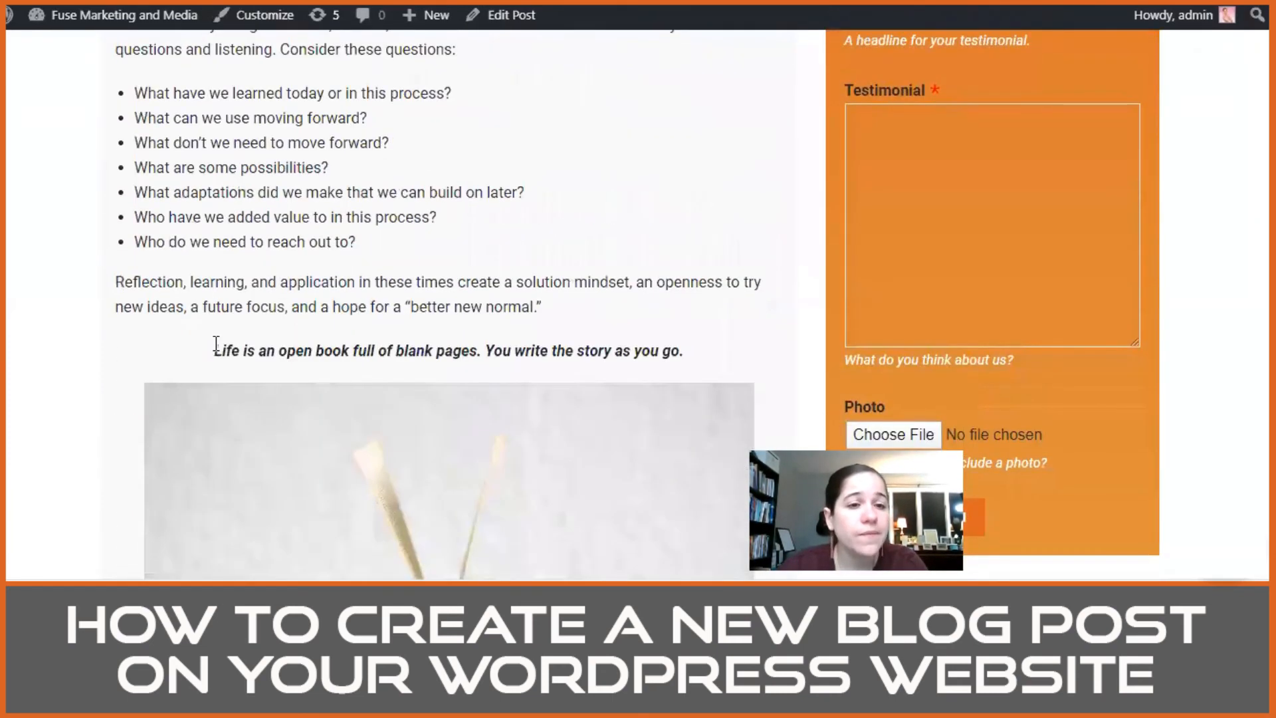
{"action": "scroll", "coordinate": [216, 343], "scroll_direction": "down", "scroll_amount": 3}
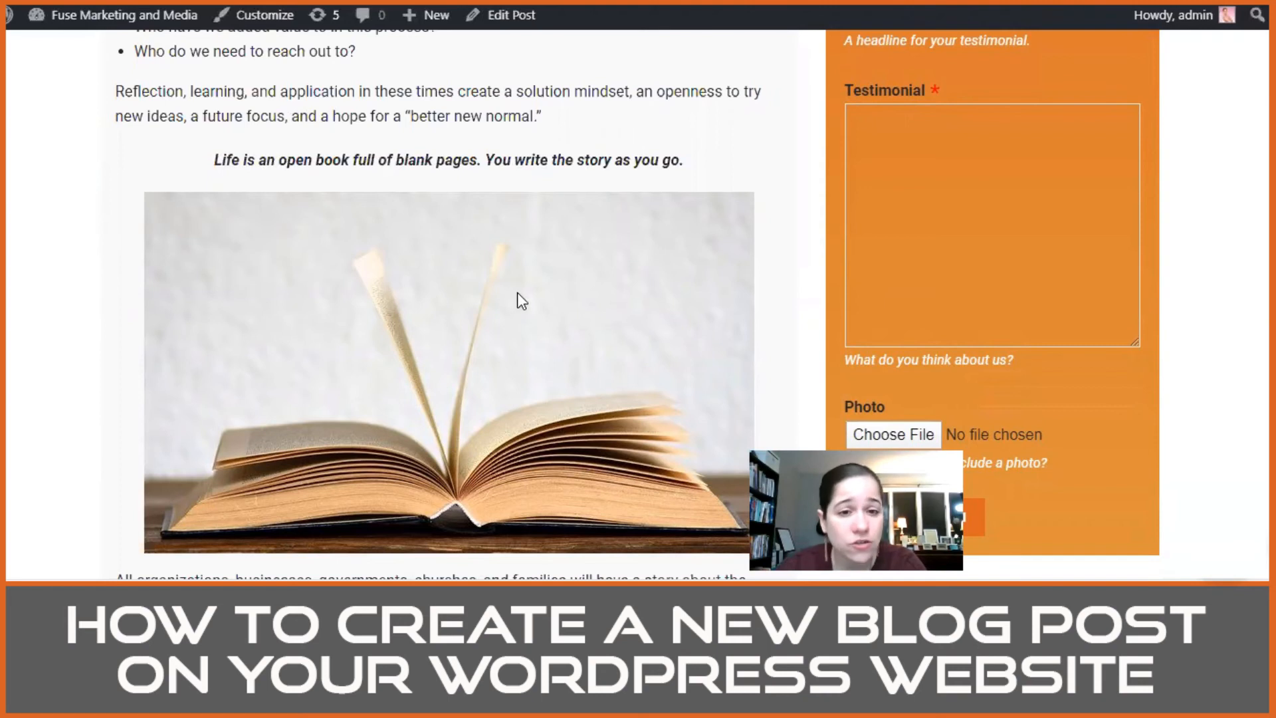
{"action": "scroll", "coordinate": [519, 297], "scroll_direction": "down", "scroll_amount": 5}
{"action": "scroll", "coordinate": [517, 300], "scroll_direction": "down", "scroll_amount": 4}
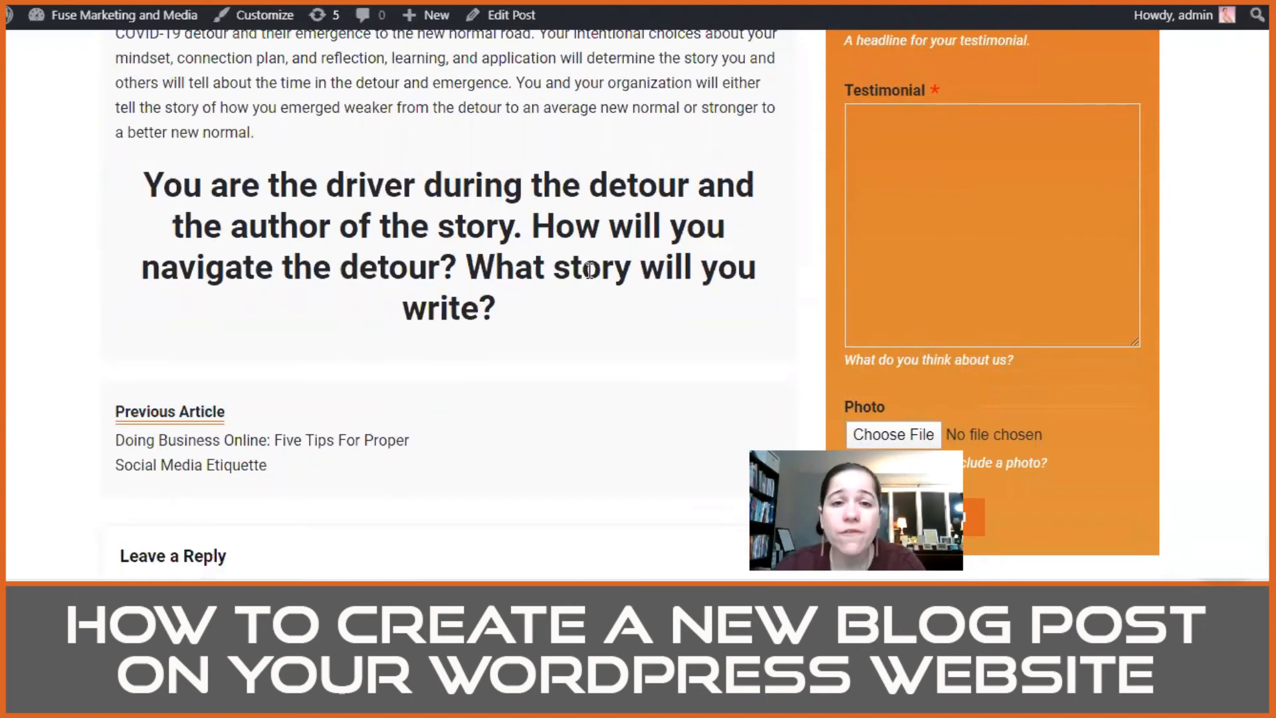
Step: Split the closing heading into separate headings starting at "How will you navigate the detour?" and "What story will you write?", and update the post
{"action": "left_click", "coordinate": [506, 14]}
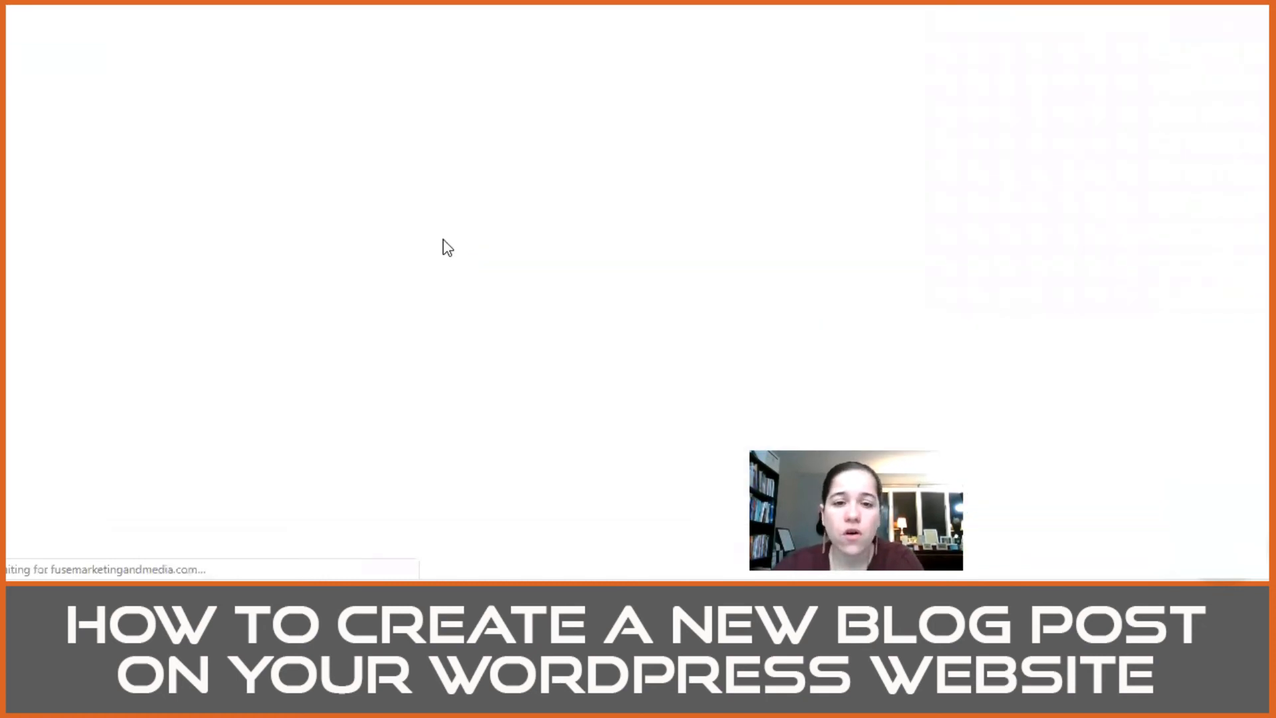
{"action": "scroll", "coordinate": [444, 249], "scroll_direction": "down", "scroll_amount": 20}
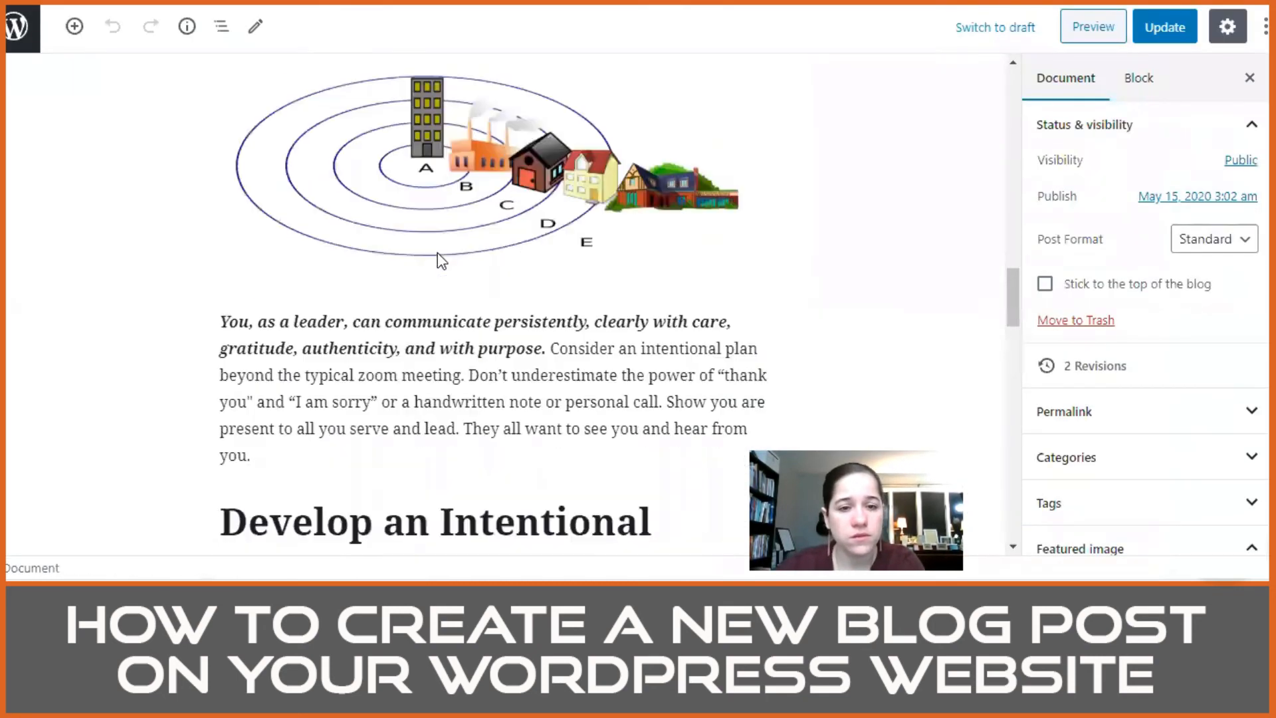
{"action": "scroll", "coordinate": [438, 249], "scroll_direction": "down", "scroll_amount": 10}
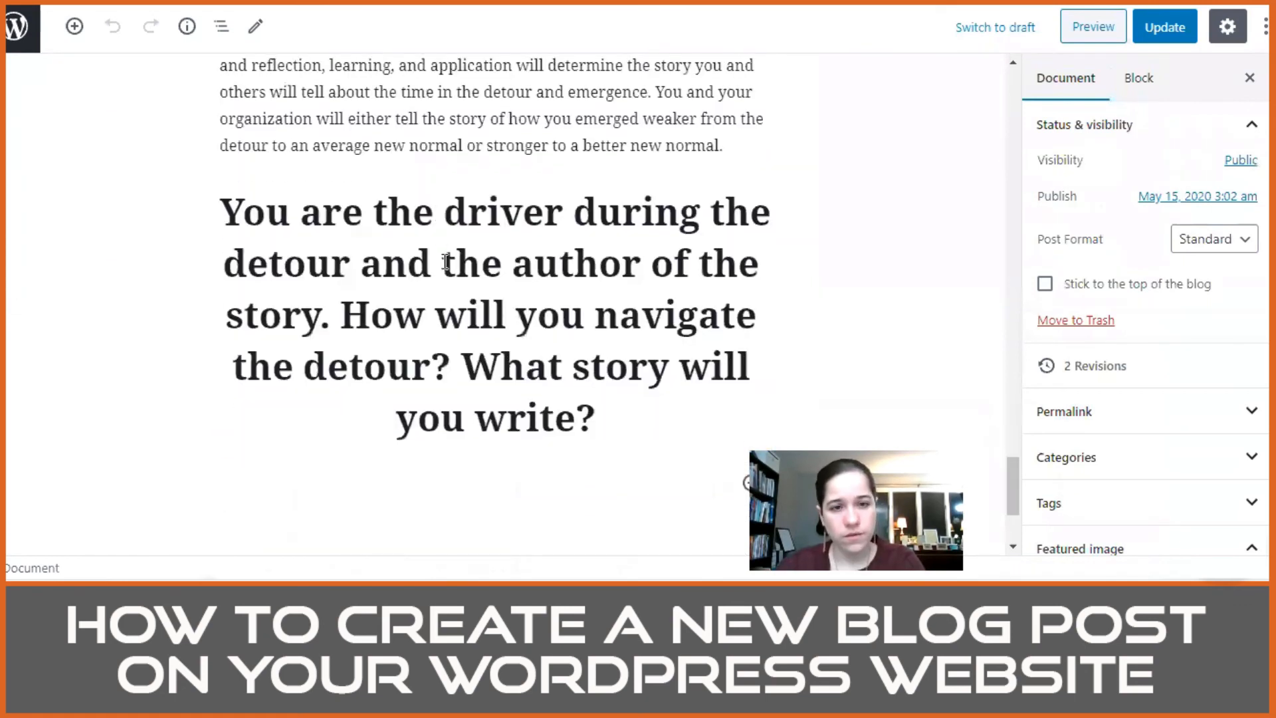
{"action": "left_click", "coordinate": [347, 314]}
{"action": "key", "text": "Return"}
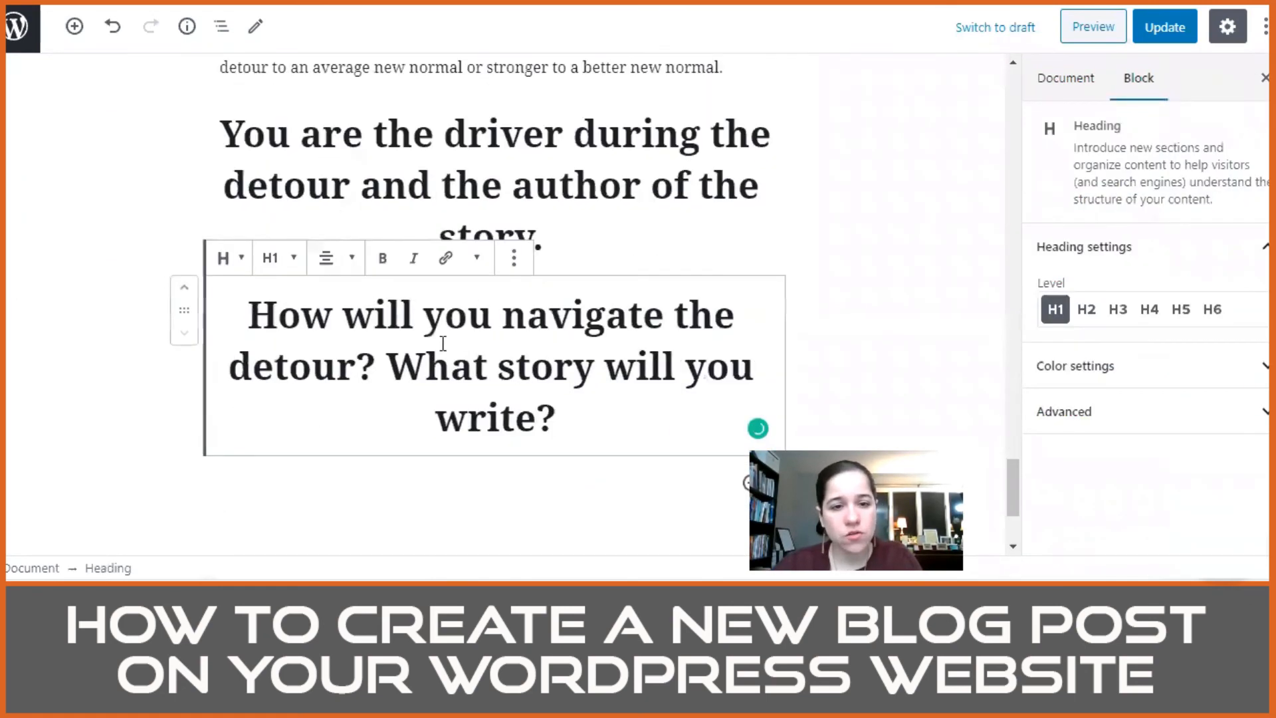
{"action": "left_click", "coordinate": [392, 356]}
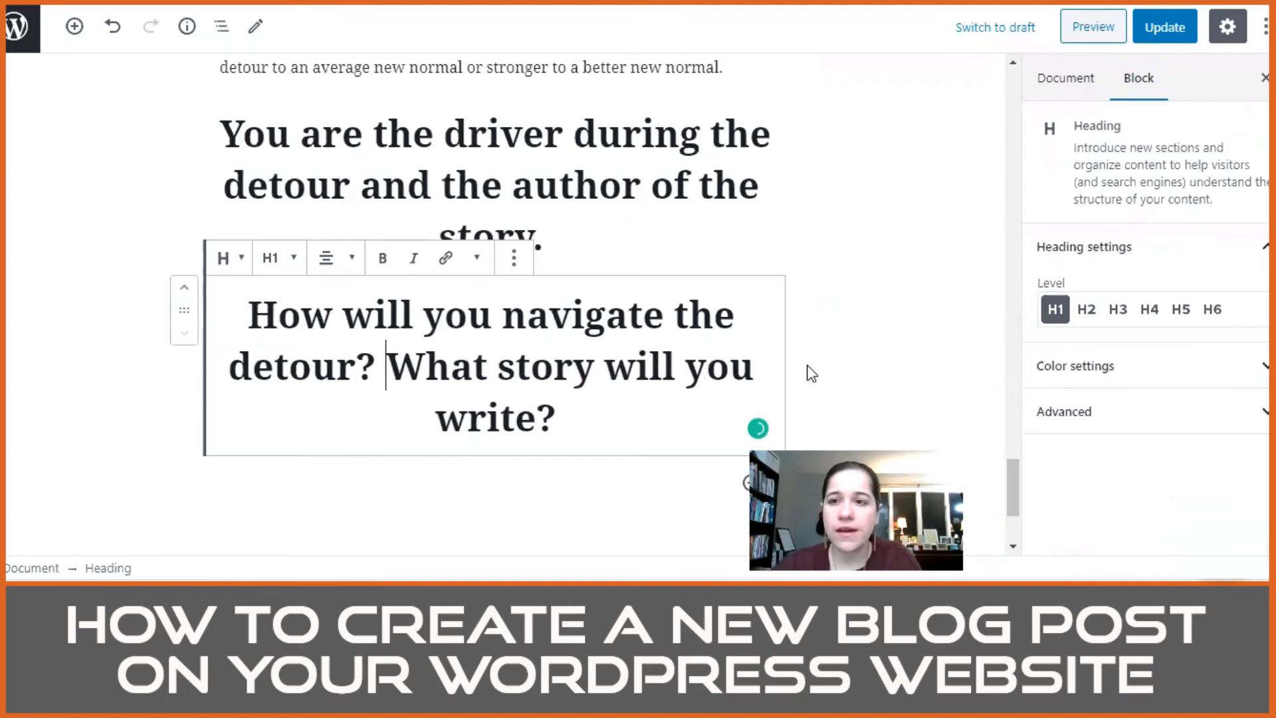
{"action": "key", "text": "Return"}
{"action": "left_click", "coordinate": [1165, 27]}
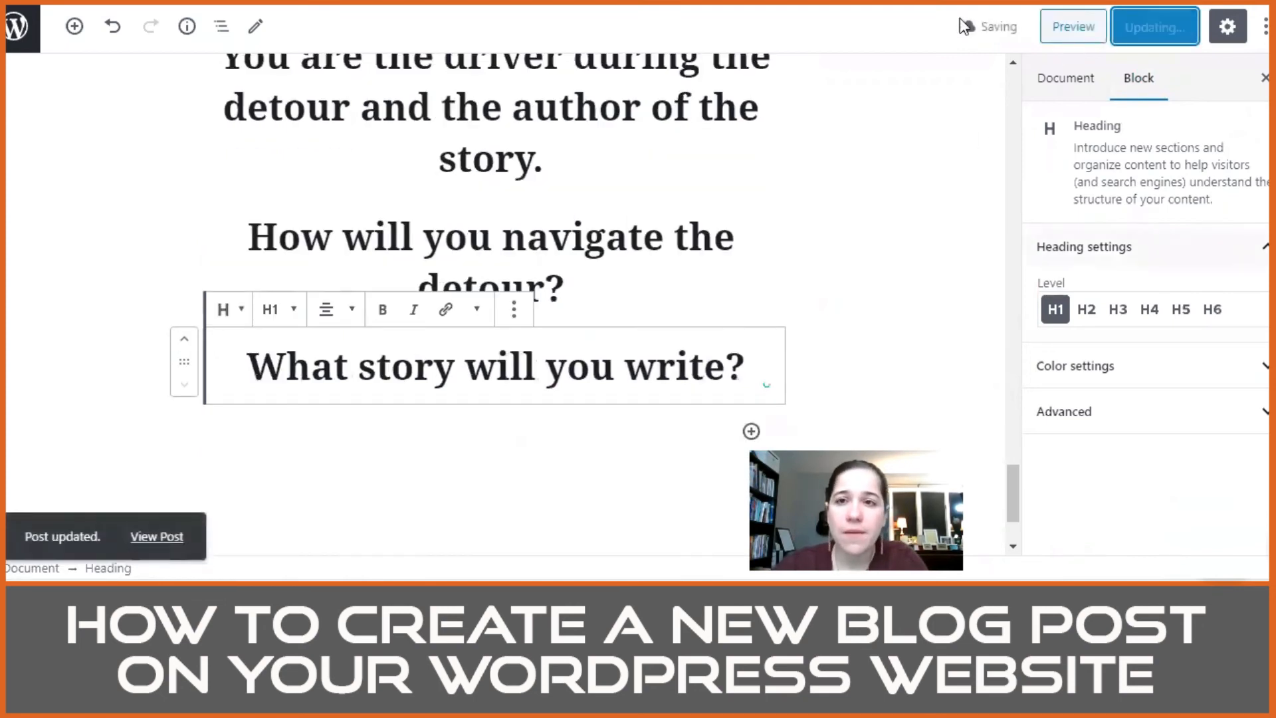
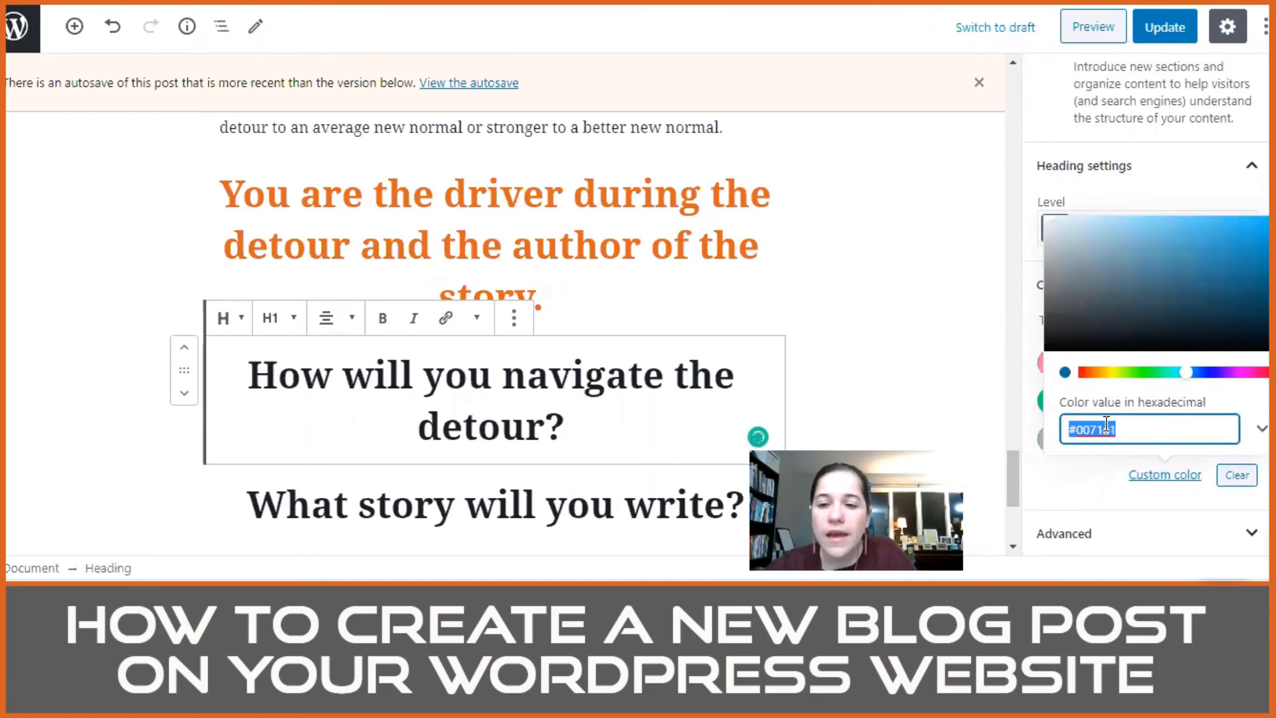
Step: Give the "How will you navigate the detour?" heading the same custom orange text color as the closing heading above it
{"action": "left_click", "coordinate": [1123, 424]}
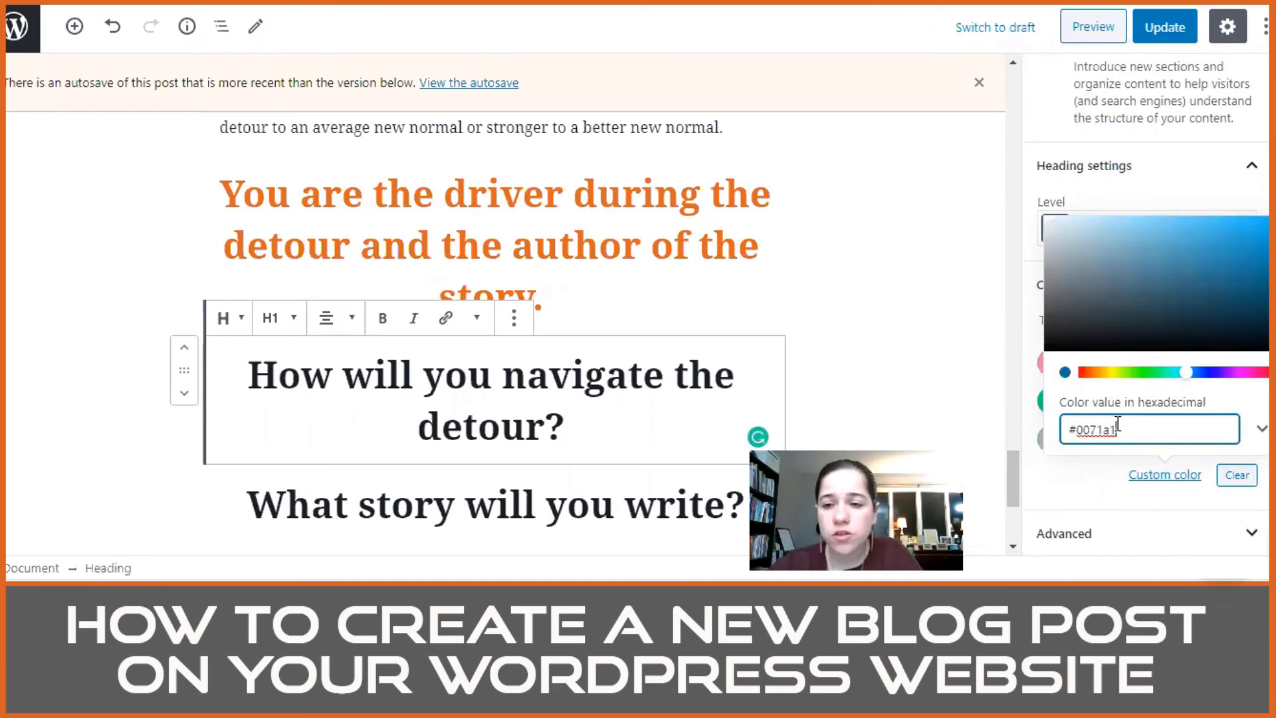
{"action": "key", "text": "BackSpace"}
{"action": "key", "text": "BackSpace"}
{"action": "key", "text": "BackSpace"}
{"action": "key", "text": "BackSpace"}
{"action": "key", "text": "BackSpace"}
{"action": "key", "text": "BackSpace"}
{"action": "type", "text": "de5722"}
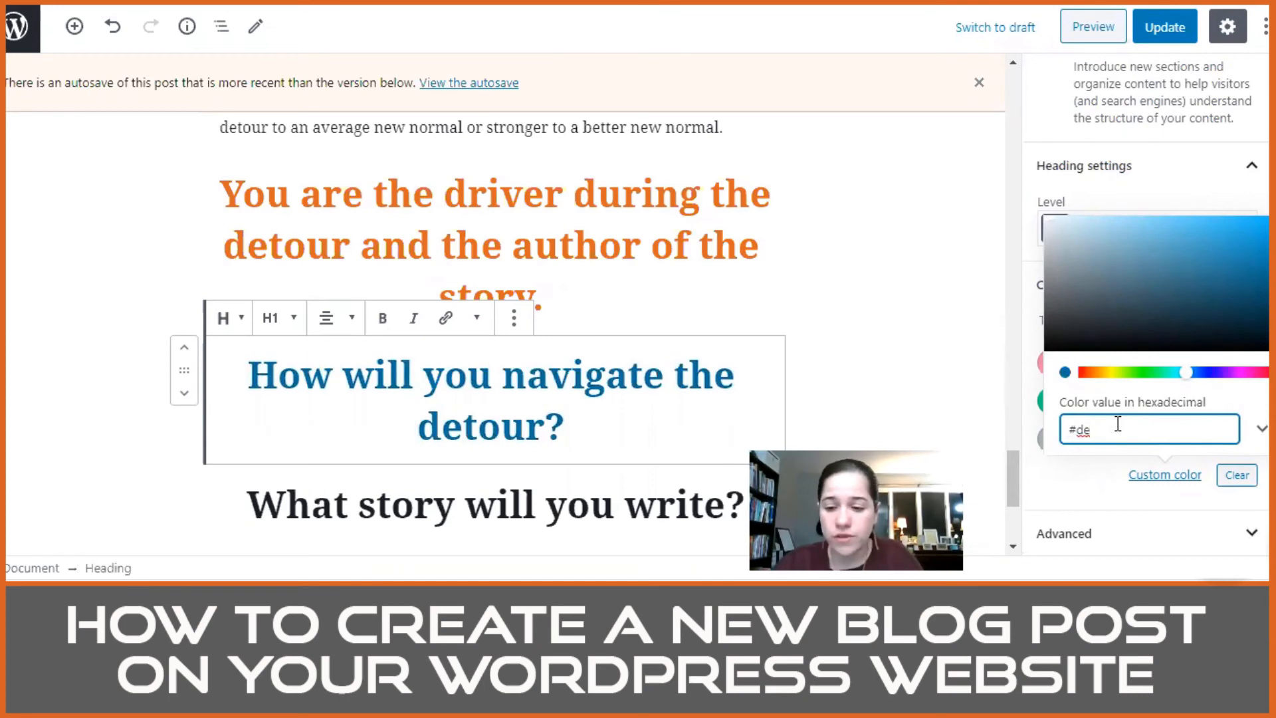
{"action": "left_click", "coordinate": [912, 364]}
Step: Set the text color of the "What story will you write?" heading to the custom orange #de6722
{"action": "left_click", "coordinate": [590, 509]}
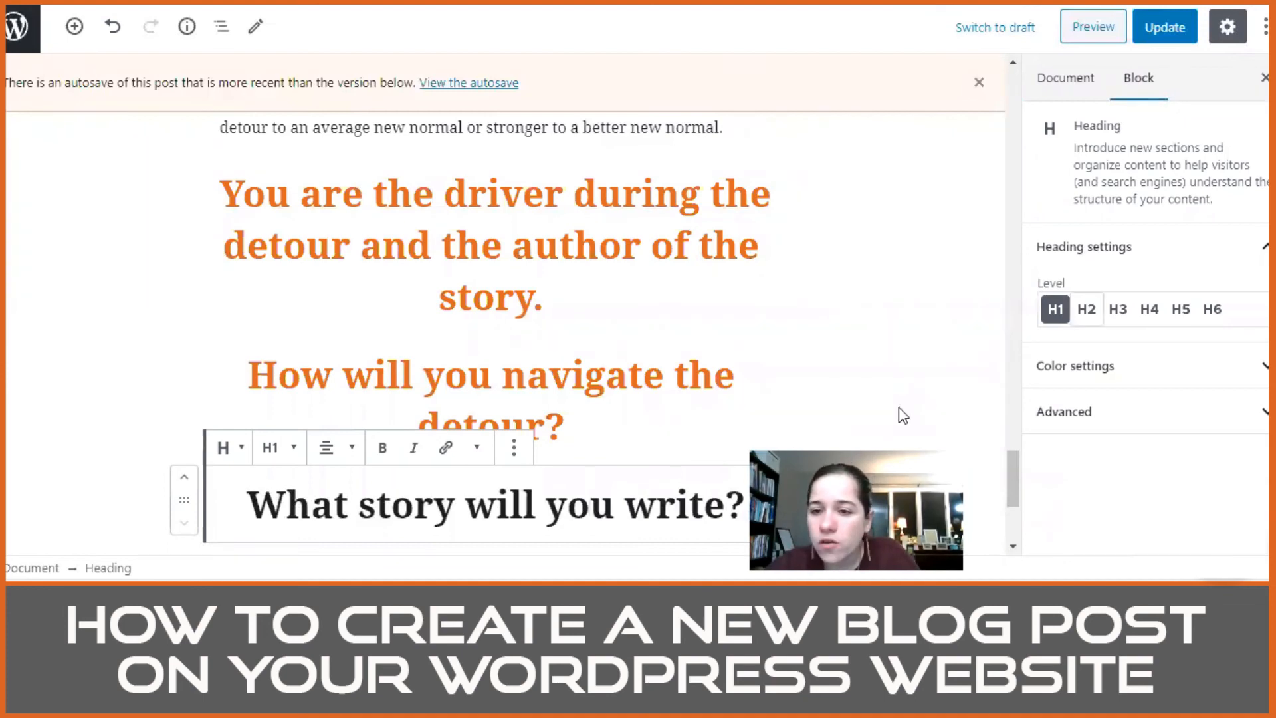
{"action": "left_click", "coordinate": [1130, 365]}
{"action": "left_click", "coordinate": [1184, 476]}
{"action": "left_click", "coordinate": [1137, 431]}
{"action": "key", "text": "ctrl+a"}
{"action": "type", "text": "#00"}
{"action": "key", "text": "BackSpace"}
{"action": "key", "text": "BackSpace"}
{"action": "type", "text": "de6722"}
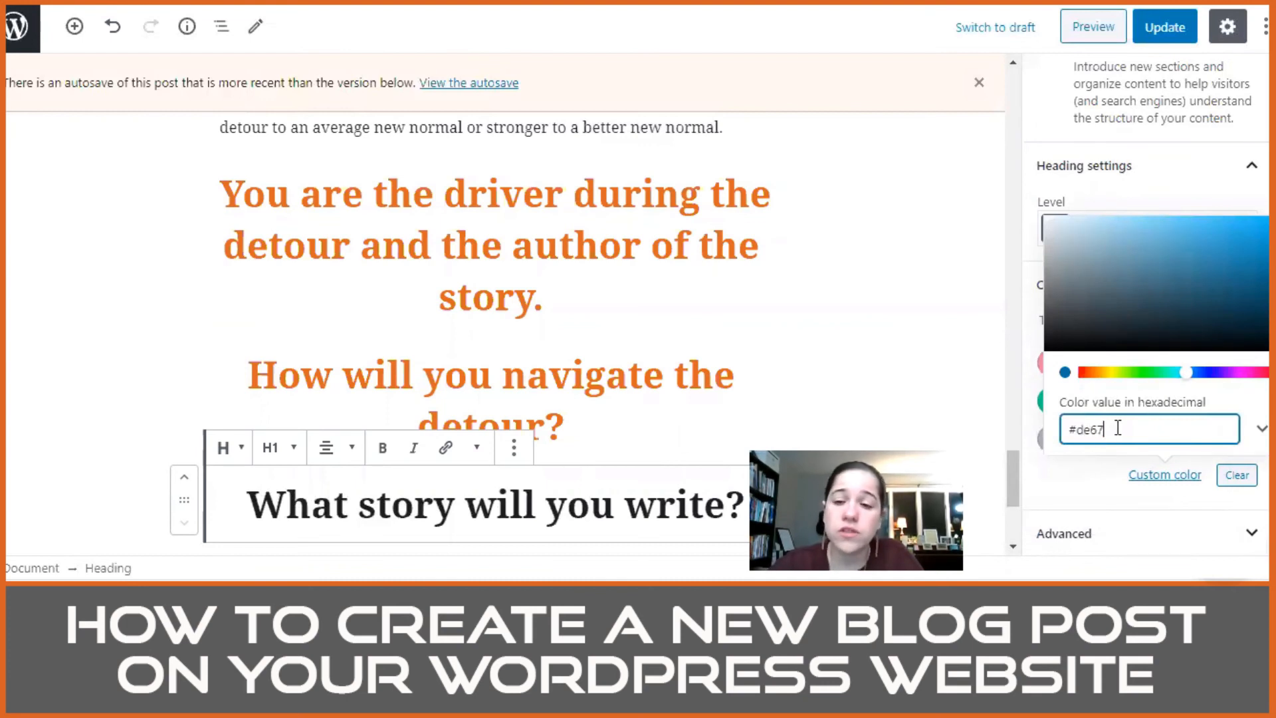
{"action": "left_click", "coordinate": [938, 354]}
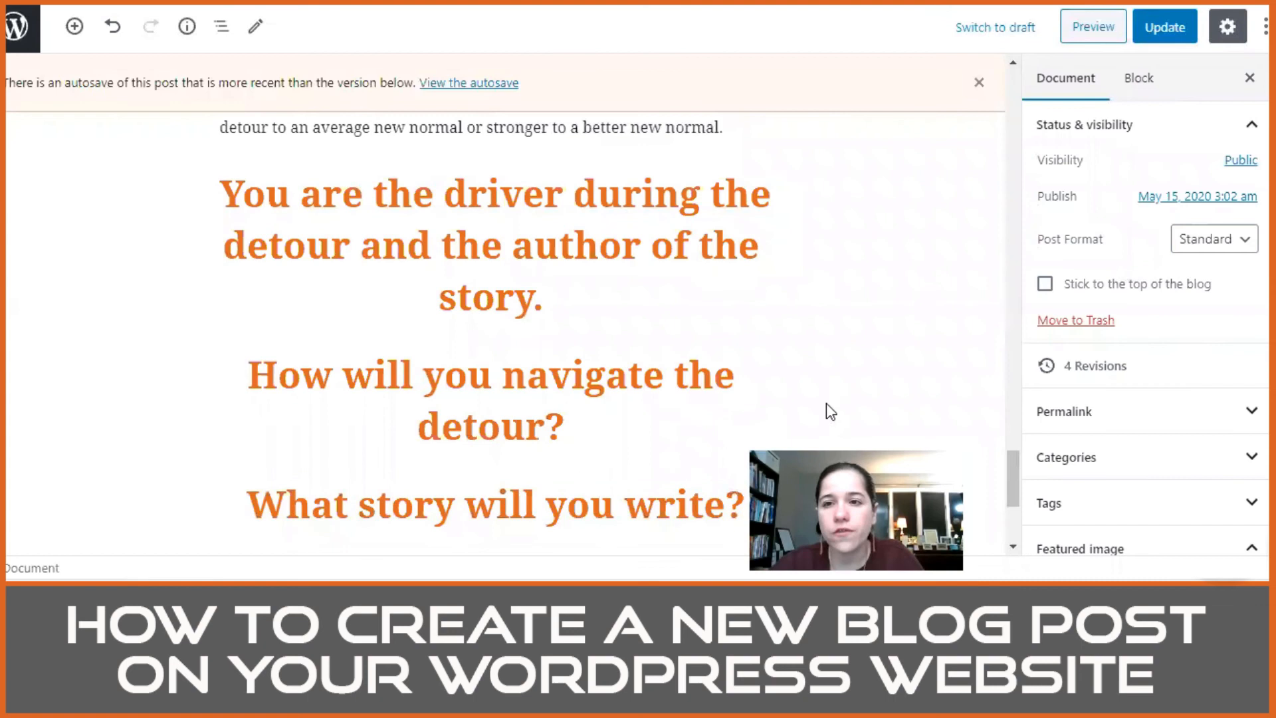
Step: Update the post and preview the page to check its closing headings
{"action": "left_click", "coordinate": [1165, 38]}
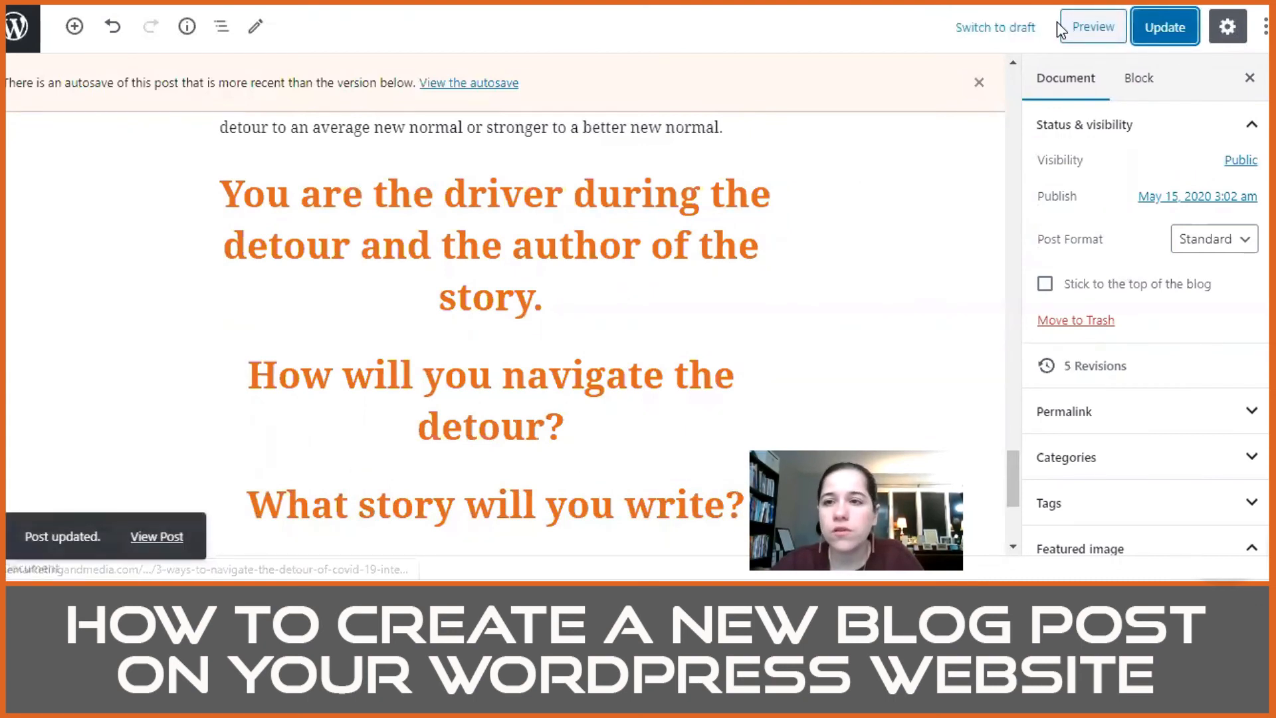
{"action": "left_click", "coordinate": [1067, 27]}
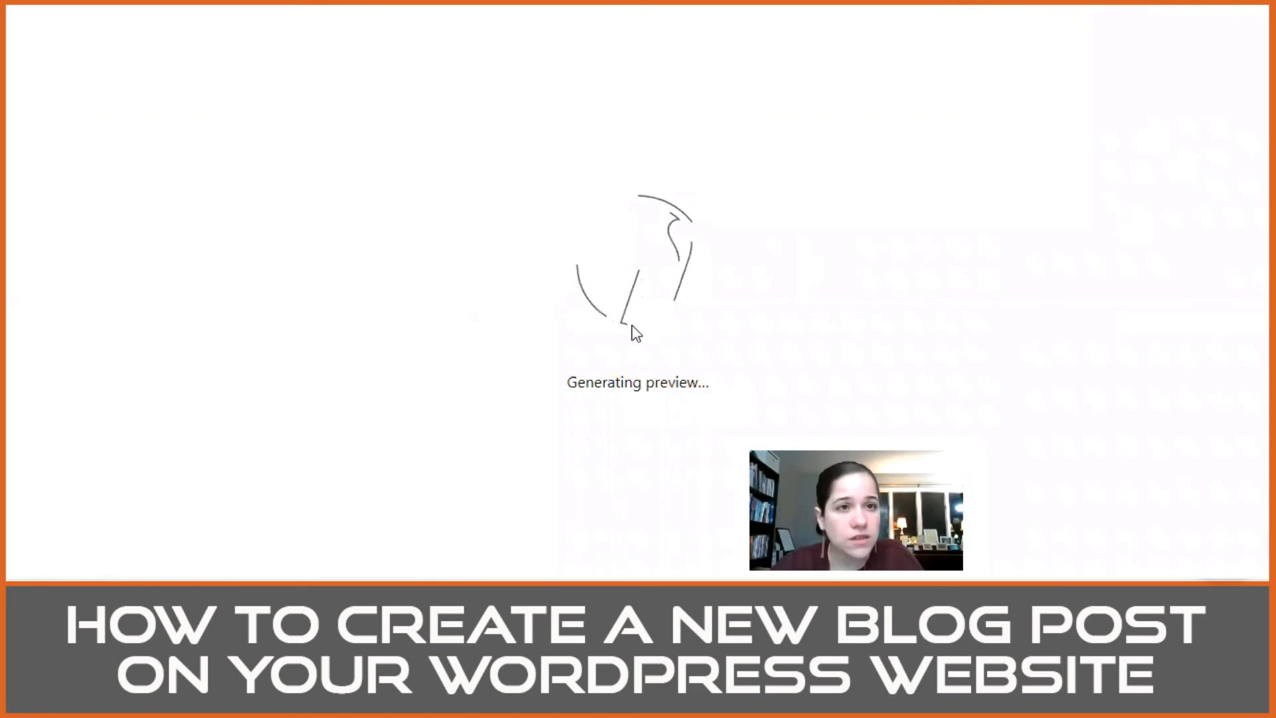
{"action": "scroll", "coordinate": [450, 288], "scroll_direction": "down", "scroll_amount": 4}
{"action": "scroll", "coordinate": [449, 288], "scroll_direction": "down", "scroll_amount": 20}
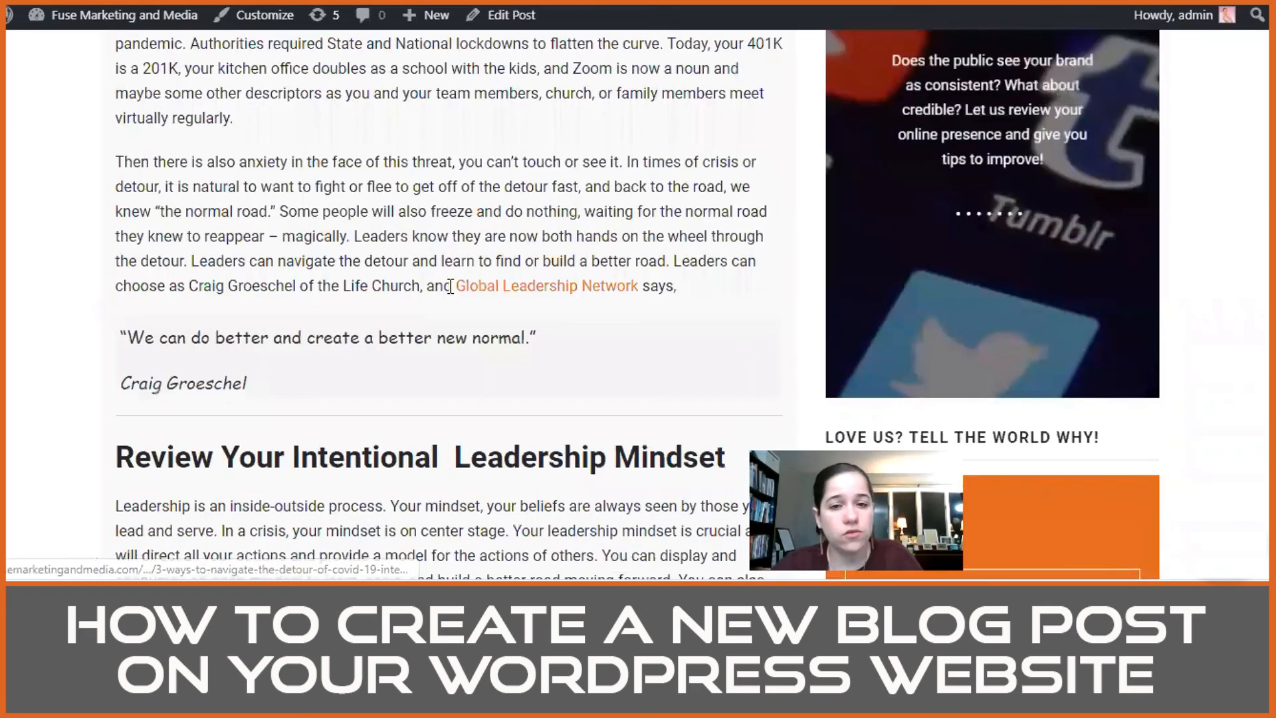
{"action": "scroll", "coordinate": [452, 302], "scroll_direction": "up", "scroll_amount": 2}
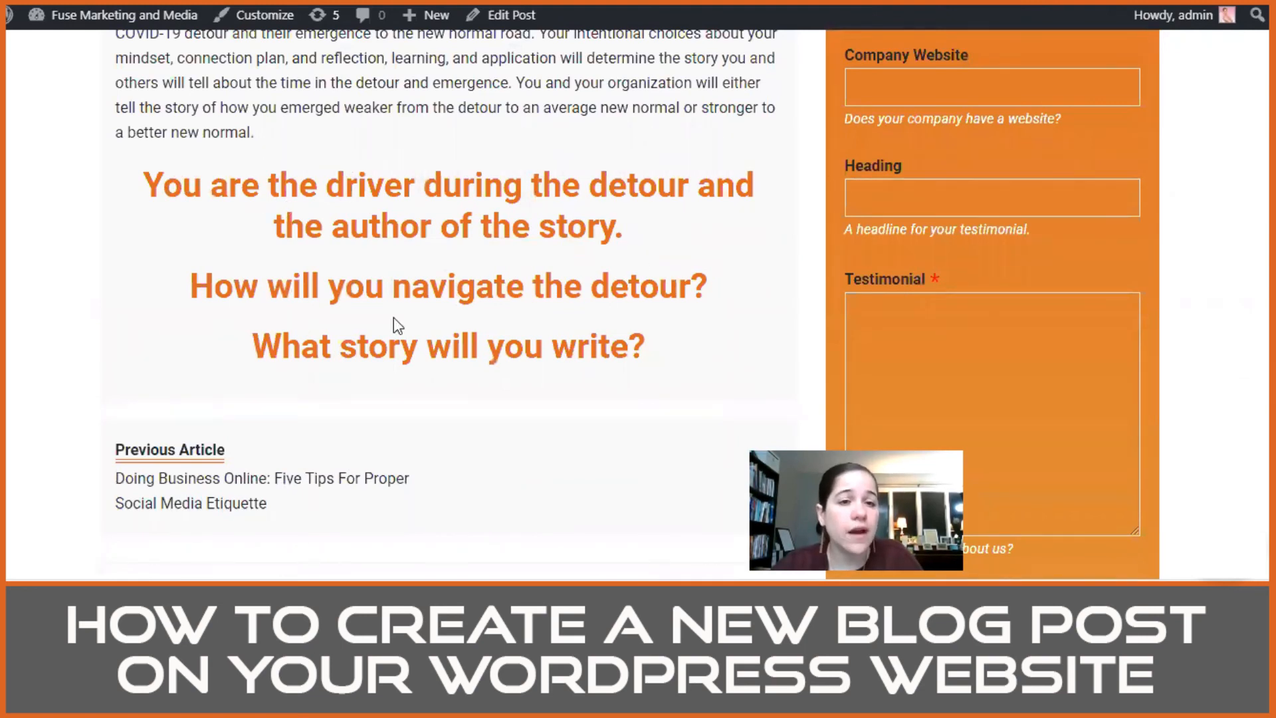
{"action": "scroll", "coordinate": [542, 359], "scroll_direction": "up", "scroll_amount": 2}
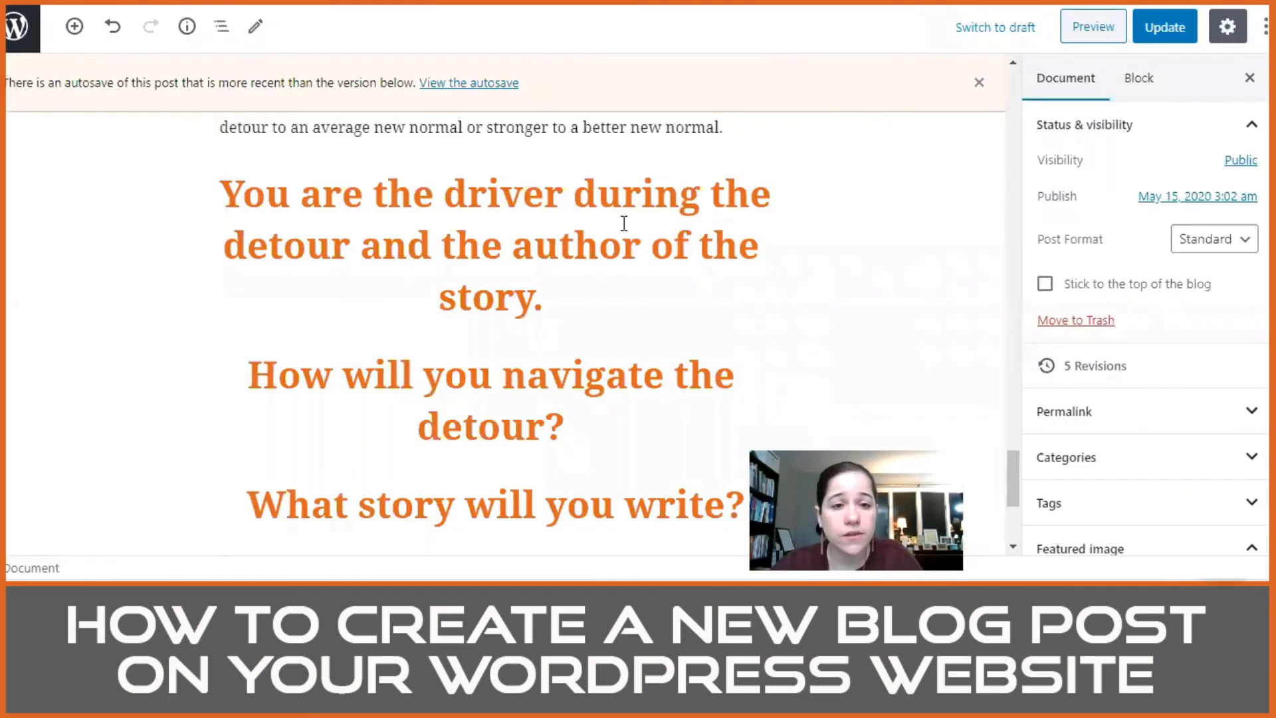
{"action": "scroll", "coordinate": [621, 222], "scroll_direction": "down", "scroll_amount": 3}
{"action": "scroll", "coordinate": [601, 280], "scroll_direction": "up", "scroll_amount": 3}
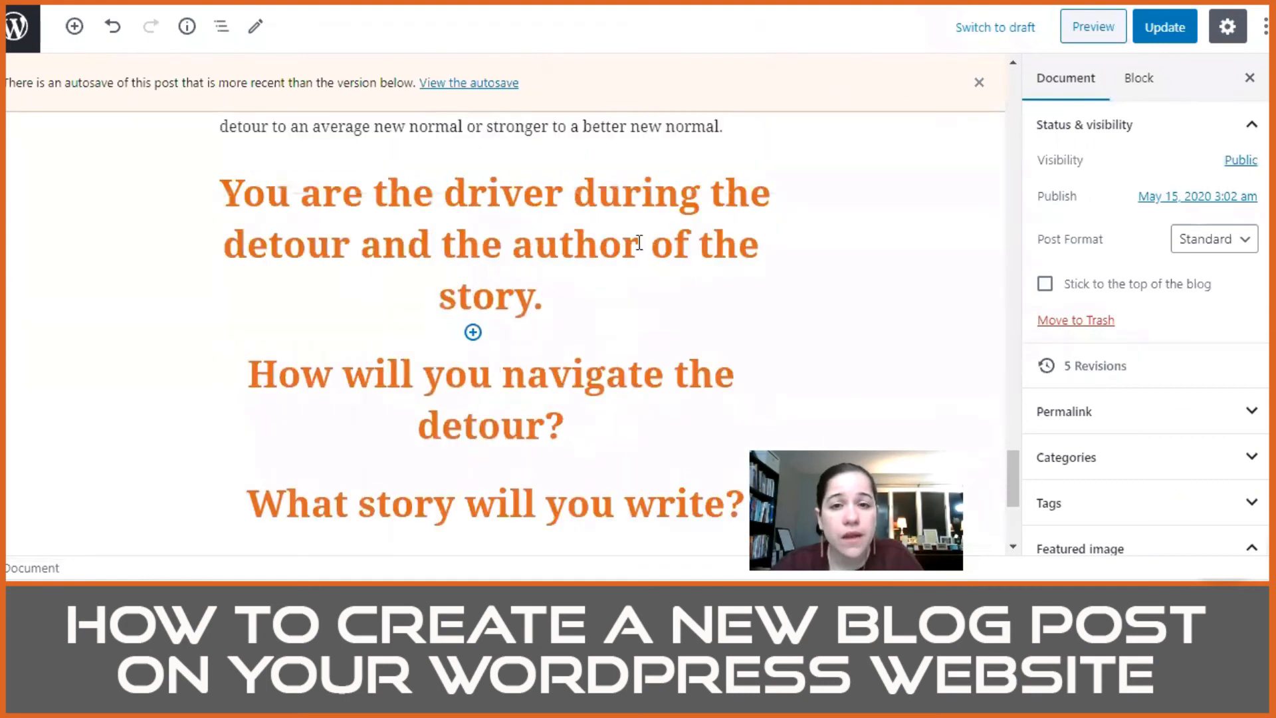
Step: Insert a separator between the last paragraph and the "You are the driver during the detour" heading
{"action": "left_click", "coordinate": [760, 125]}
{"action": "key", "text": "BackSpace"}
{"action": "key", "text": "BackSpace"}
{"action": "key", "text": "BackSpace"}
{"action": "key", "text": "BackSpace"}
{"action": "key", "text": "BackSpace"}
{"action": "key", "text": "BackSpace"}
{"action": "key", "text": "BackSpace"}
{"action": "key", "text": "BackSpace"}
{"action": "key", "text": "BackSpace"}
{"action": "key", "text": "BackSpace"}
{"action": "key", "text": "BackSpace"}
{"action": "key", "text": "BackSpace"}
{"action": "key", "text": "BackSpace"}
{"action": "key", "text": "BackSpace"}
{"action": "key", "text": "BackSpace"}
{"action": "key", "text": "BackSpace"}
{"action": "key", "text": "BackSpace"}
{"action": "key", "text": "BackSpace"}
{"action": "key", "text": "BackSpace"}
{"action": "key", "text": "BackSpace"}
{"action": "left_click", "coordinate": [750, 127]}
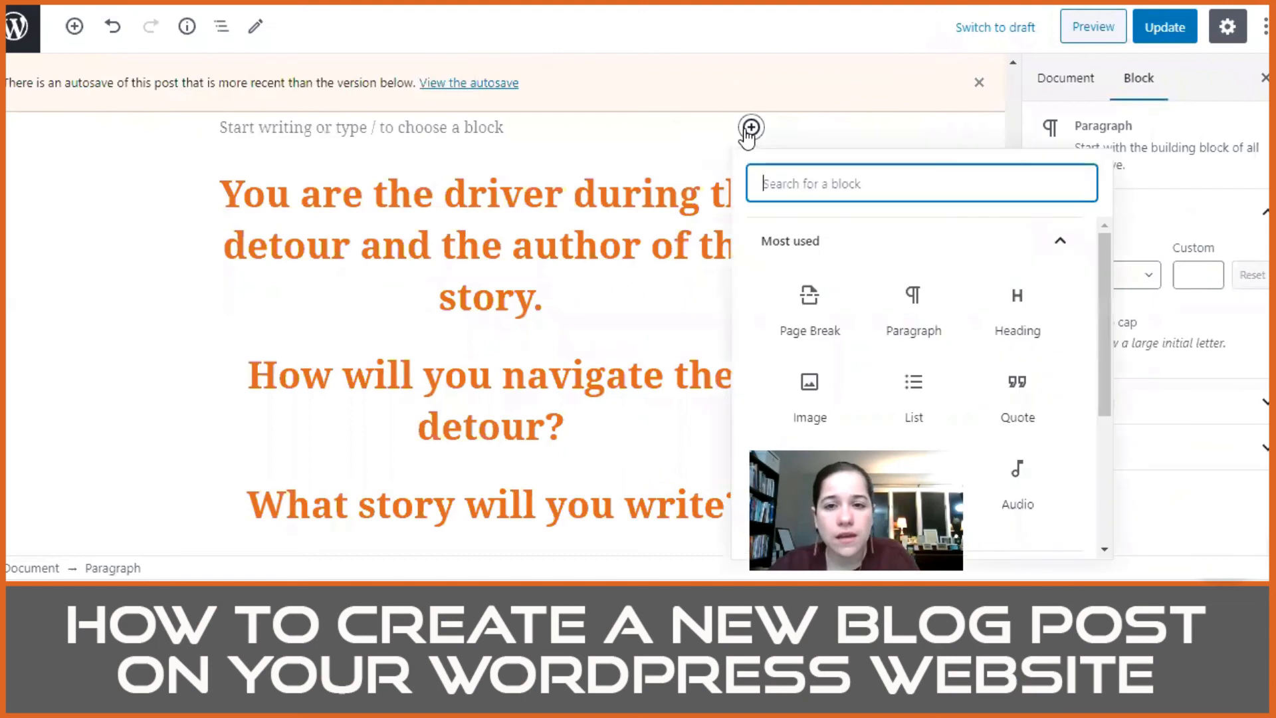
{"action": "scroll", "coordinate": [837, 385], "scroll_direction": "down", "scroll_amount": 2}
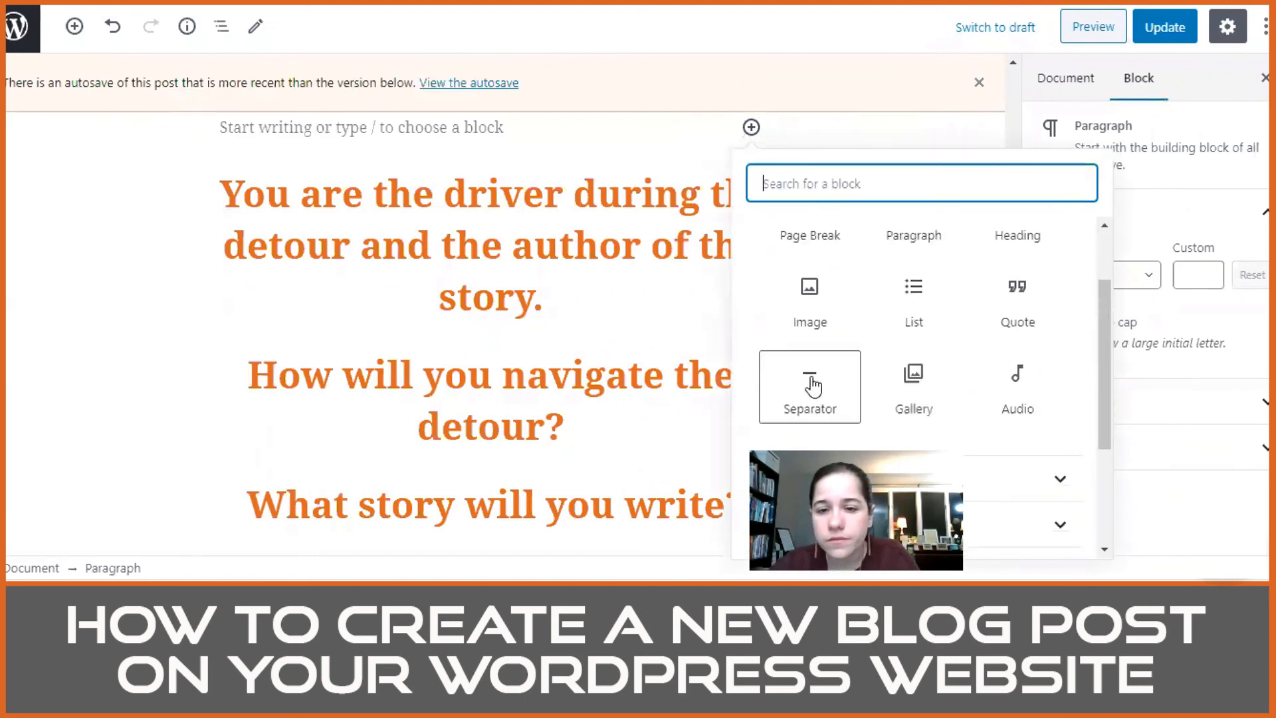
{"action": "left_click", "coordinate": [810, 378]}
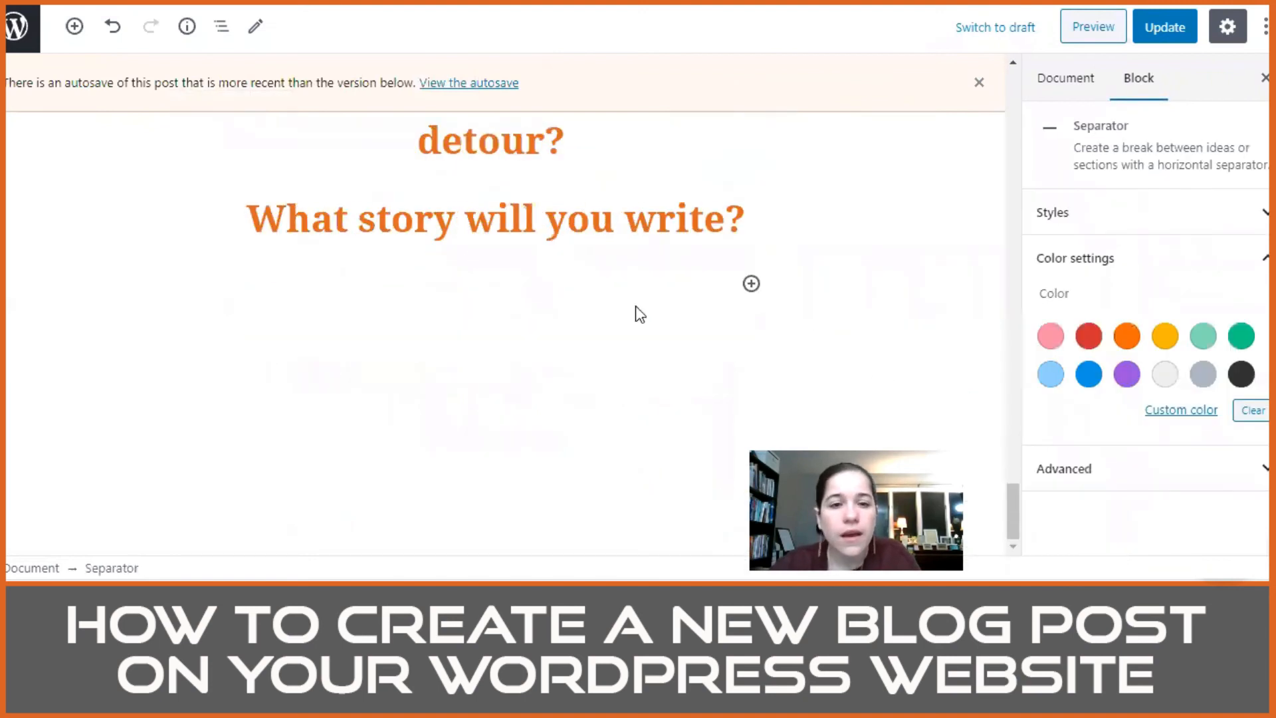
Step: Add a separator below the "What story will you write?" heading at the end of the post
{"action": "left_click", "coordinate": [785, 225]}
{"action": "left_click", "coordinate": [751, 284]}
{"action": "scroll", "coordinate": [857, 422], "scroll_direction": "down", "scroll_amount": 2}
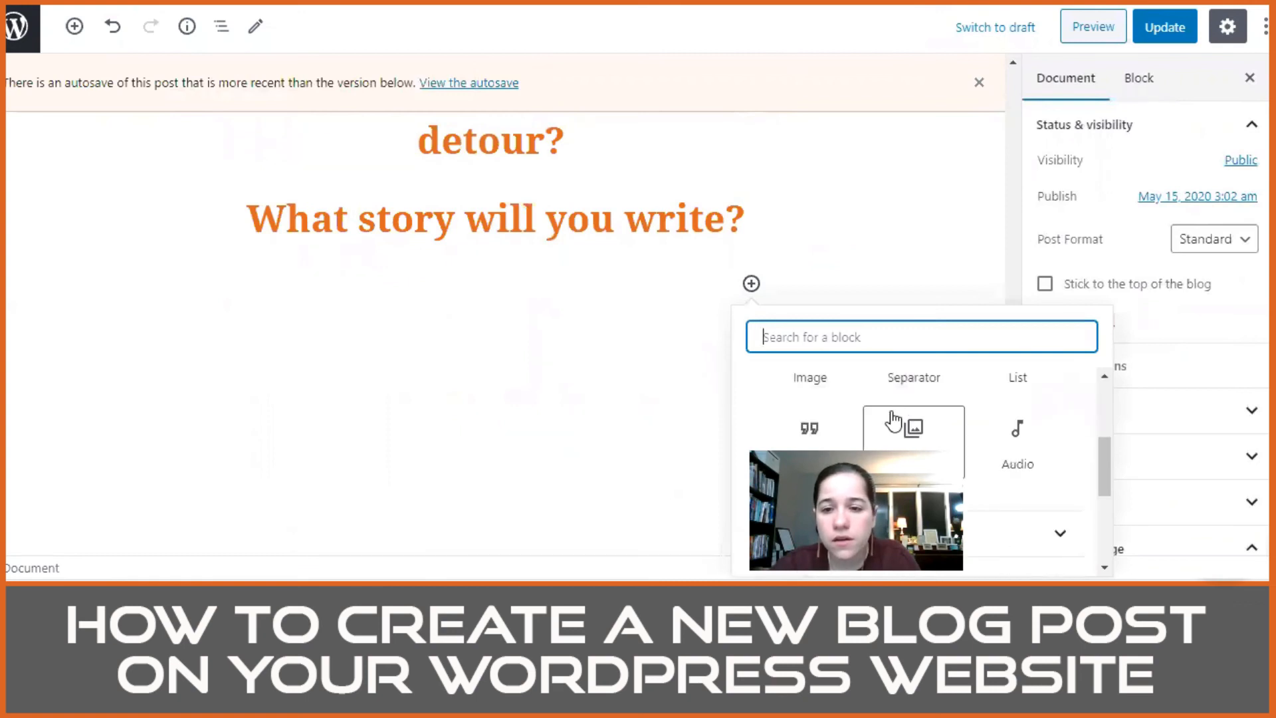
{"action": "left_click", "coordinate": [905, 389]}
Step: Update the post and check the separators around the closing headings on the reloaded page
{"action": "left_click", "coordinate": [1164, 26]}
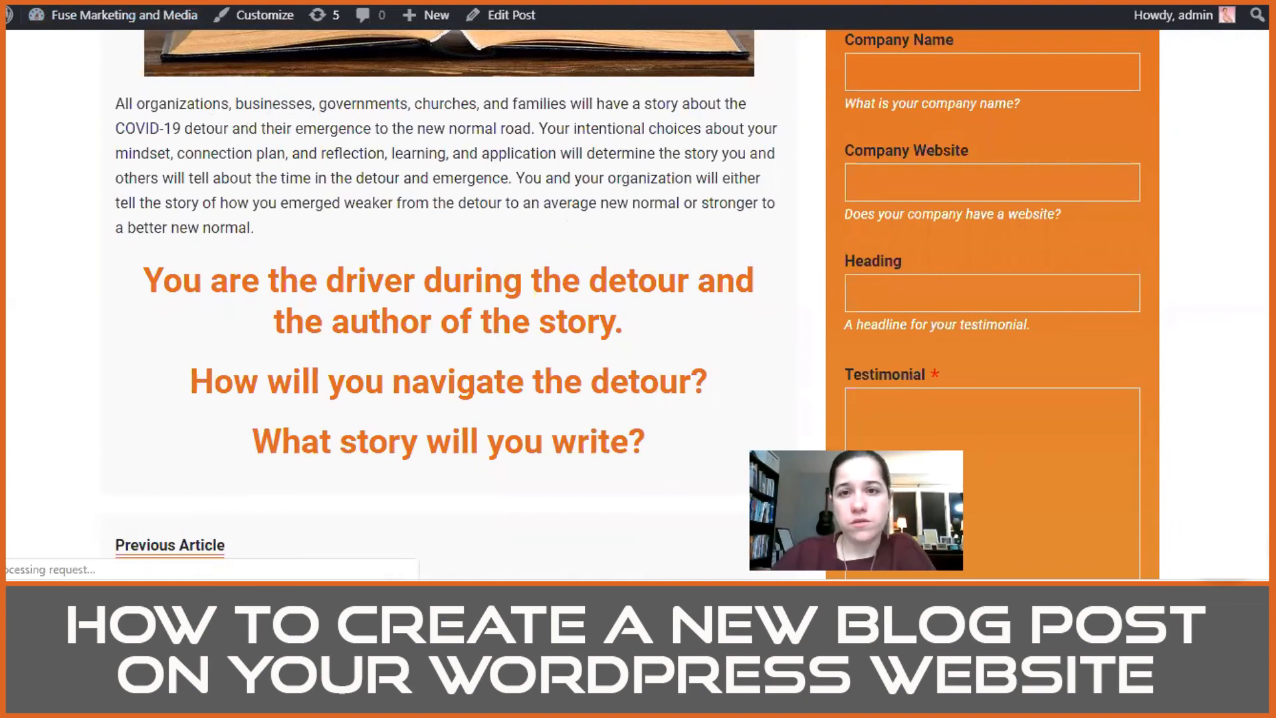
{"action": "scroll", "coordinate": [661, 205], "scroll_direction": "up", "scroll_amount": 9}
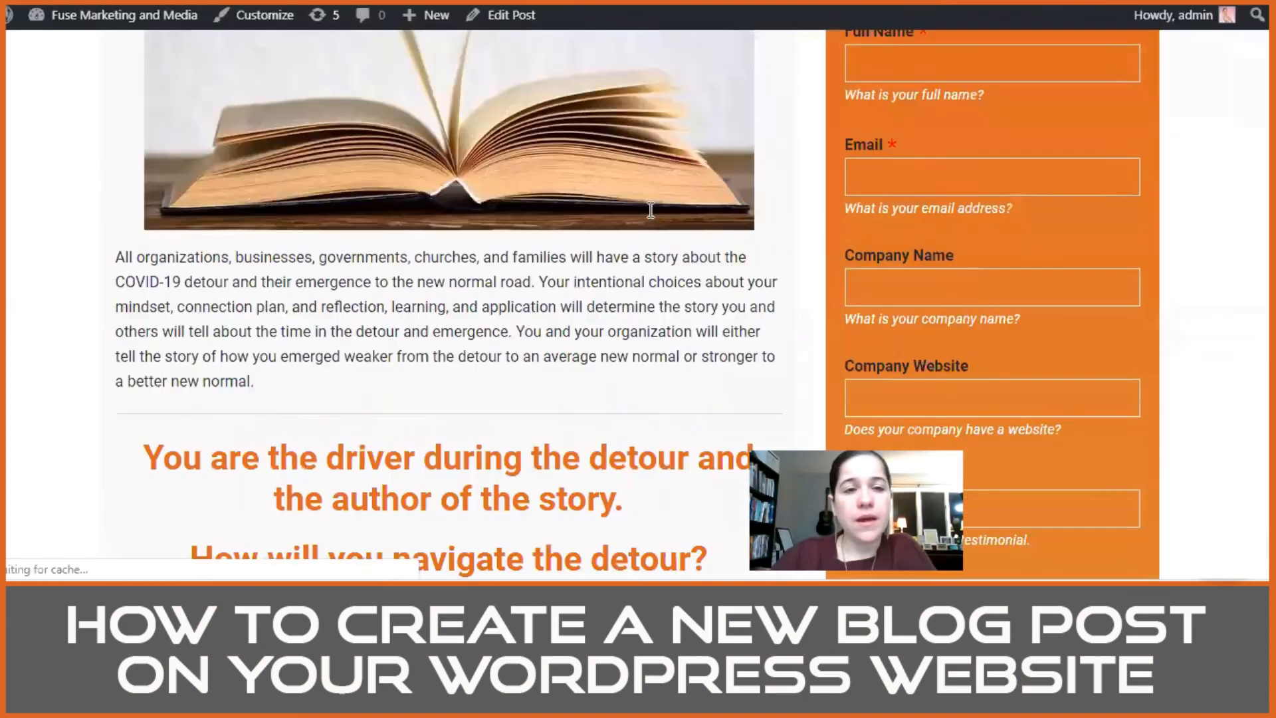
{"action": "scroll", "coordinate": [660, 222], "scroll_direction": "down", "scroll_amount": 3}
{"action": "scroll", "coordinate": [666, 222], "scroll_direction": "down", "scroll_amount": 3}
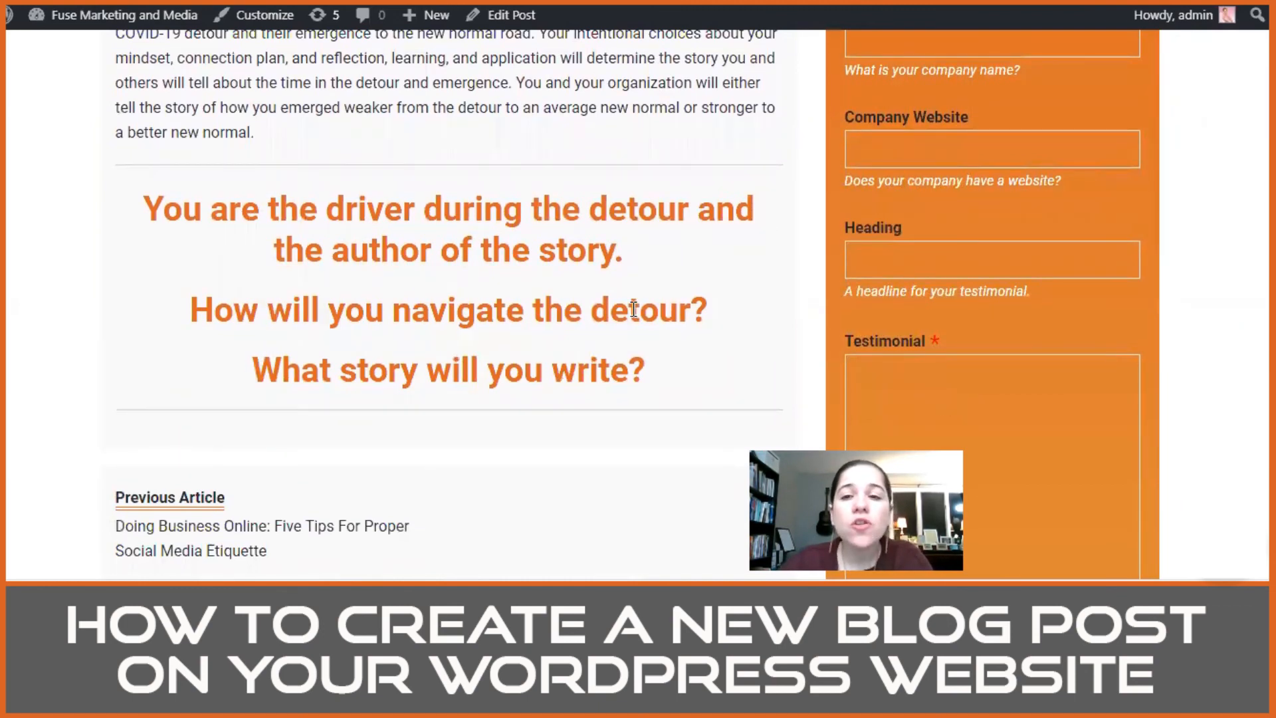
{"action": "scroll", "coordinate": [633, 309], "scroll_direction": "up", "scroll_amount": 20}
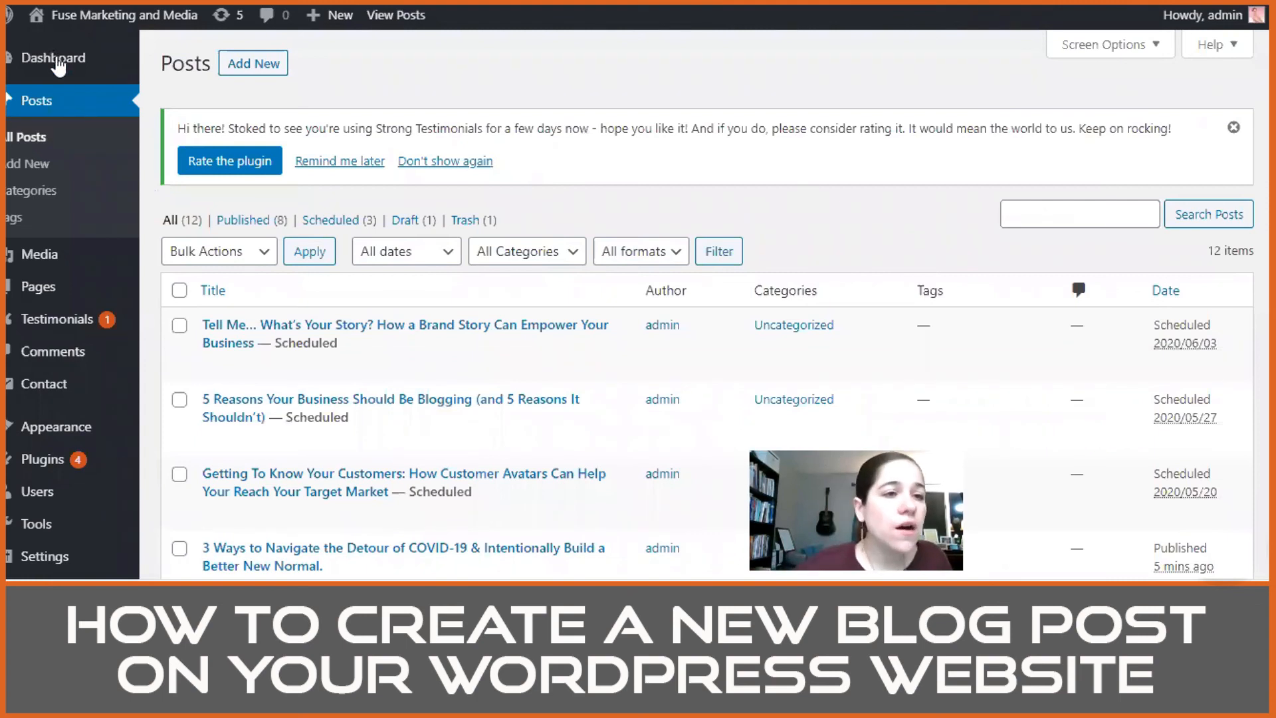
Step: Go to the WordPress dashboard and open the site's installed plugins
{"action": "left_click", "coordinate": [50, 66]}
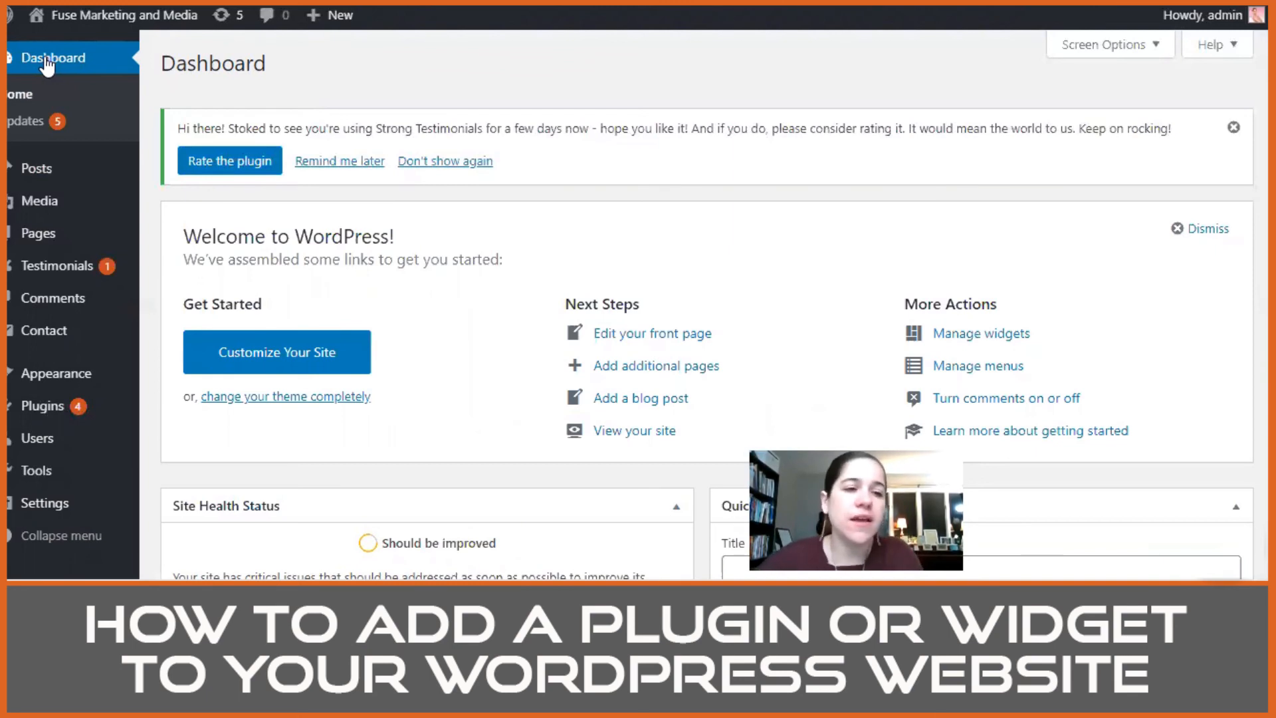
{"action": "mouse_move", "coordinate": [67, 384]}
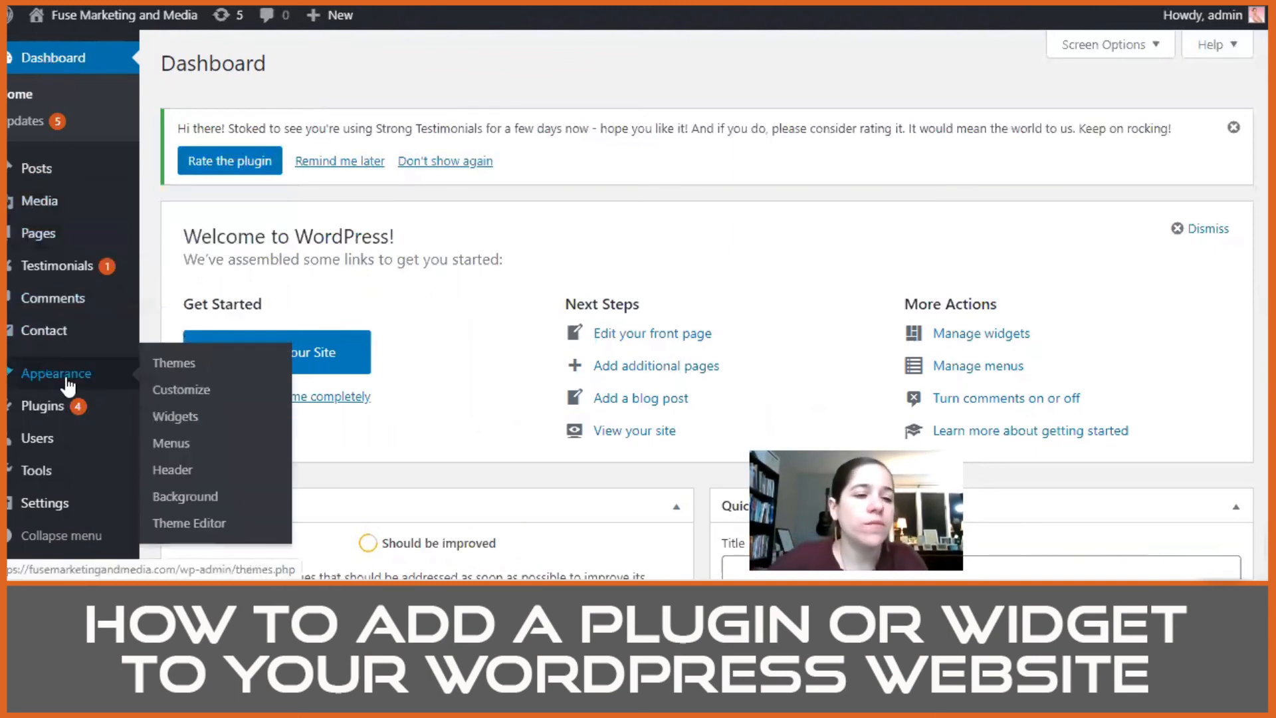
{"action": "left_click", "coordinate": [10, 422]}
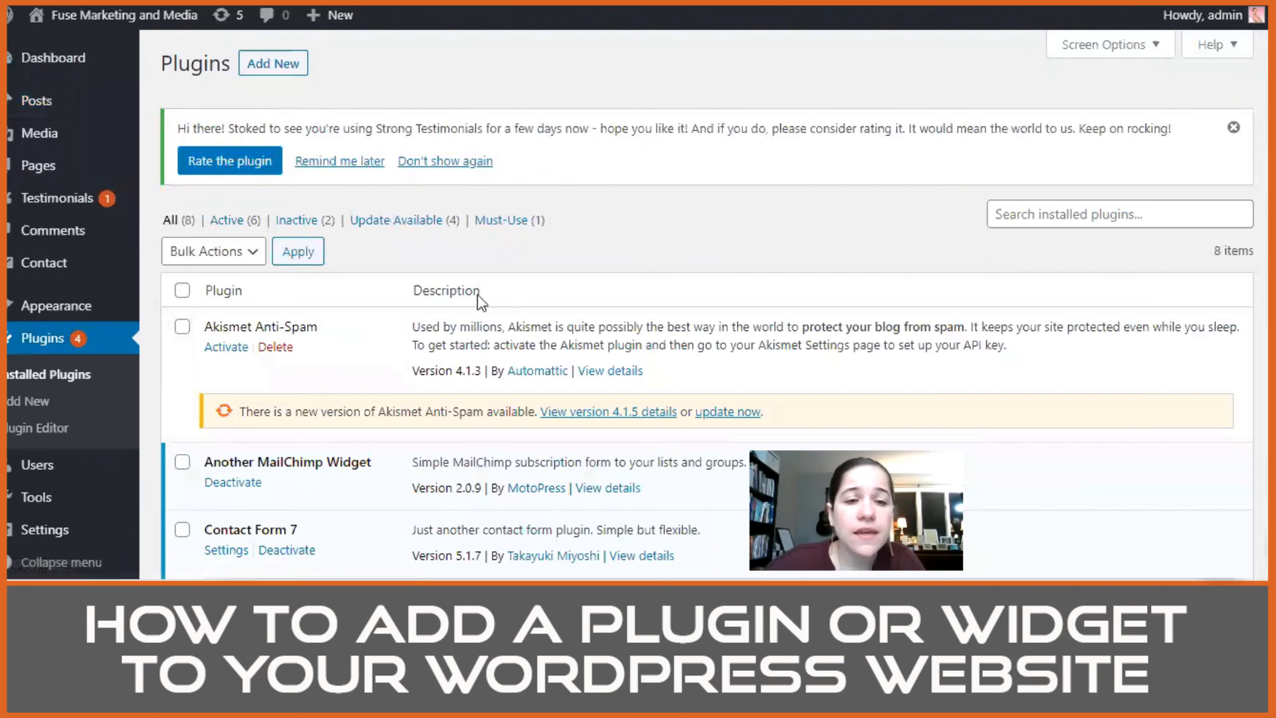
Step: Review the installed plugins with their descriptions and available updates, and search them for "author"
{"action": "scroll", "coordinate": [363, 299], "scroll_direction": "down", "scroll_amount": 8}
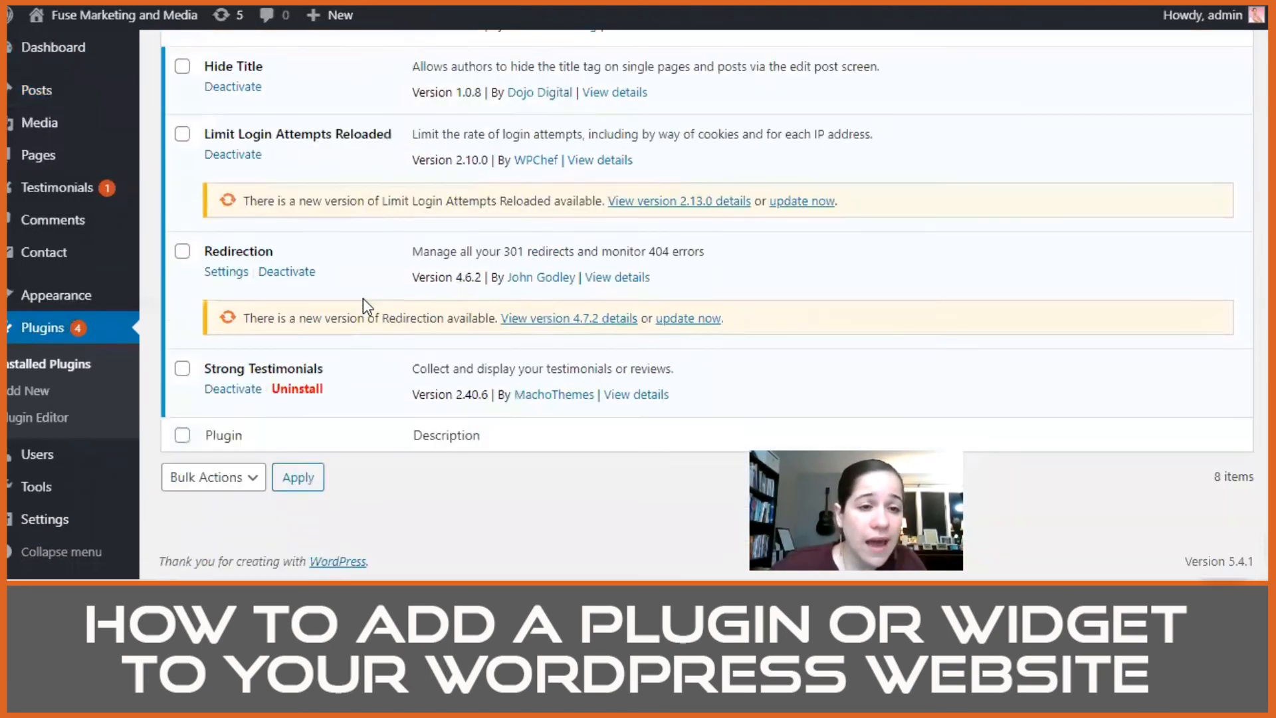
{"action": "scroll", "coordinate": [363, 299], "scroll_direction": "up", "scroll_amount": 4}
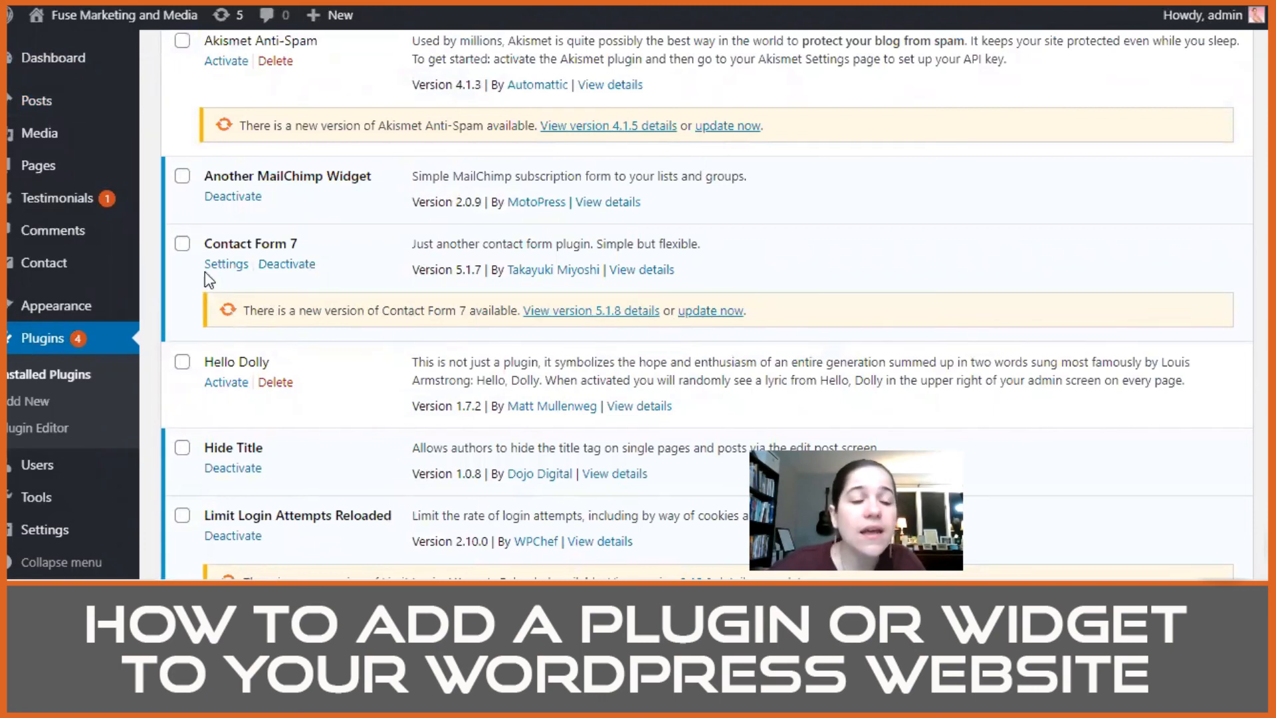
{"action": "scroll", "coordinate": [709, 310], "scroll_direction": "up", "scroll_amount": 3}
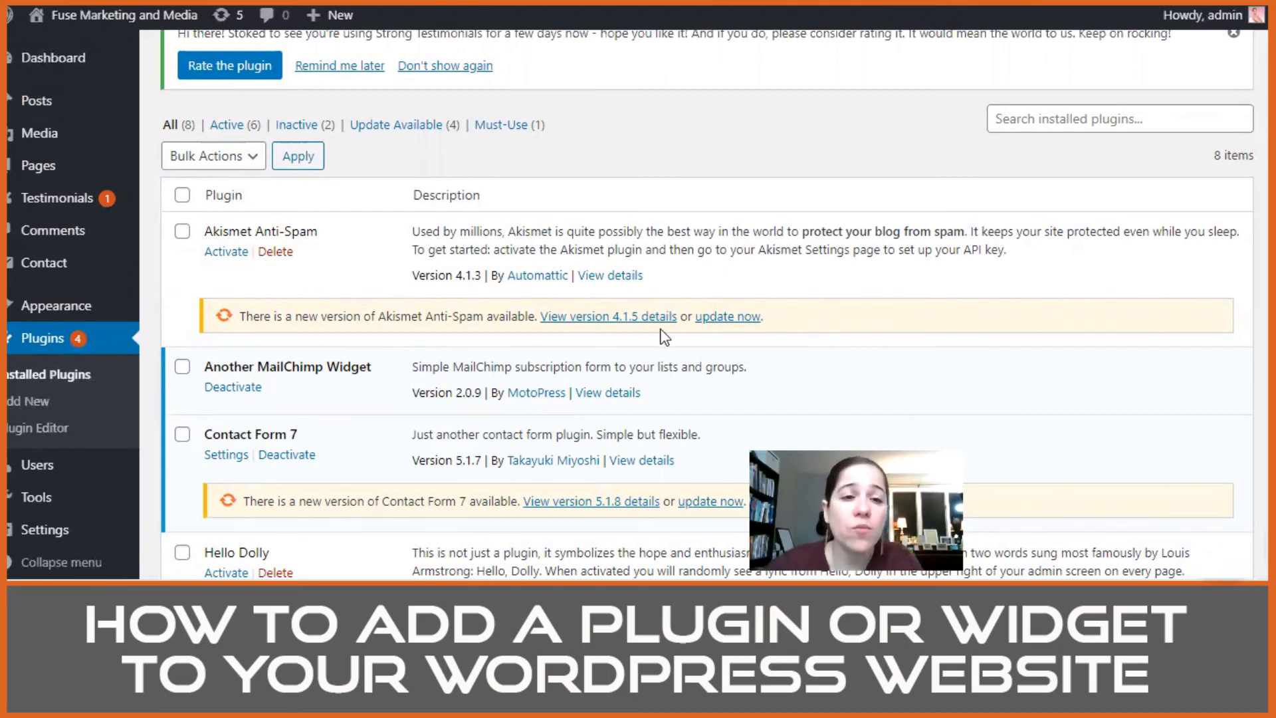
{"action": "scroll", "coordinate": [618, 312], "scroll_direction": "up", "scroll_amount": 1}
{"action": "scroll", "coordinate": [617, 311], "scroll_direction": "up", "scroll_amount": 1}
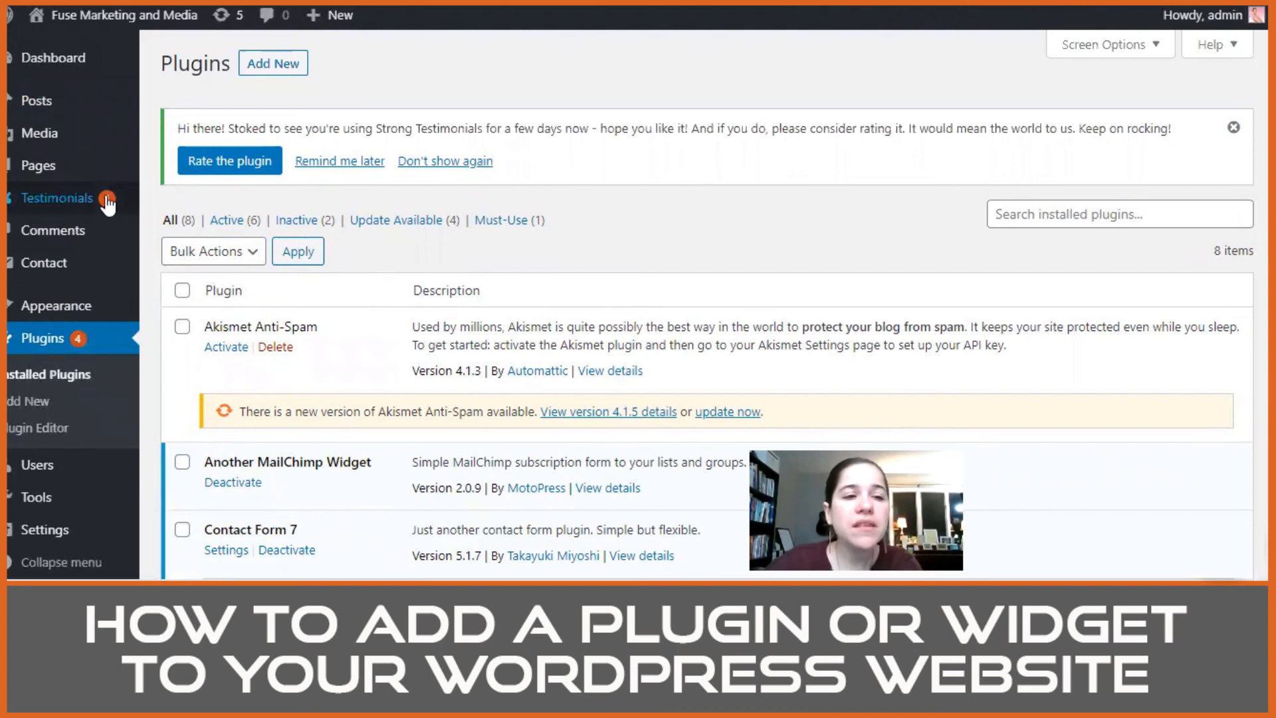
{"action": "mouse_move", "coordinate": [104, 203]}
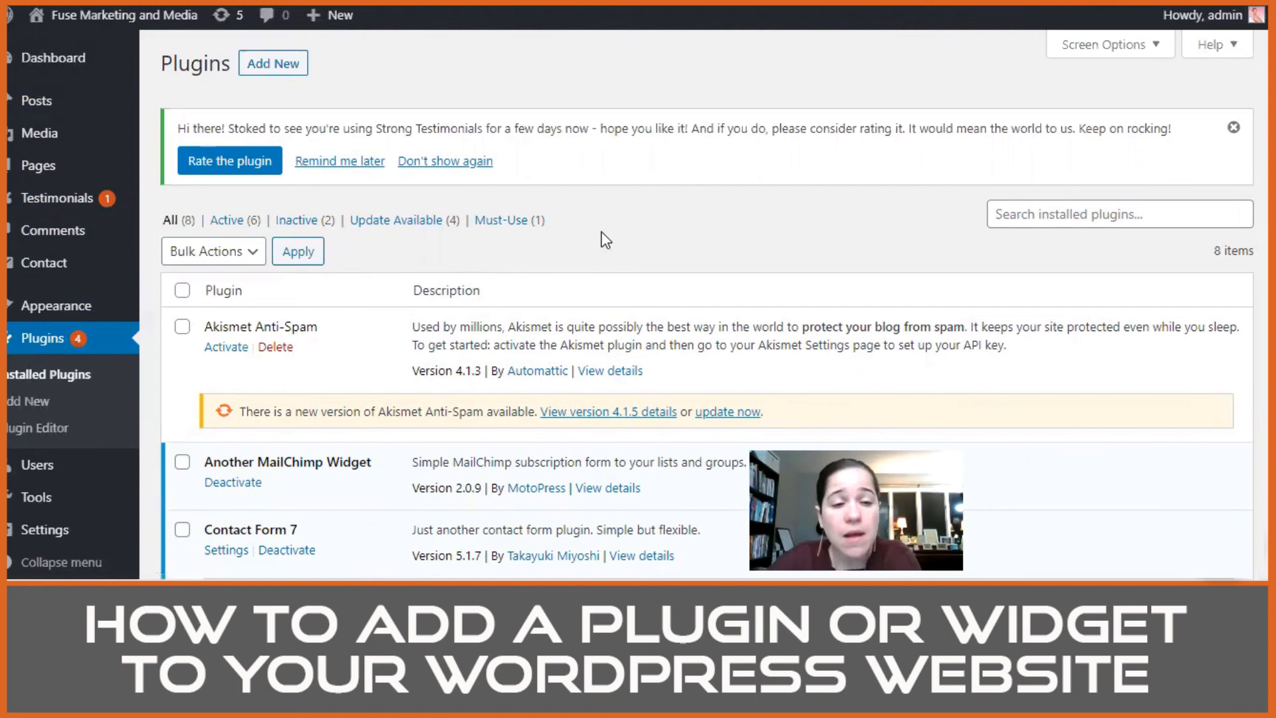
{"action": "scroll", "coordinate": [547, 308], "scroll_direction": "down", "scroll_amount": 2}
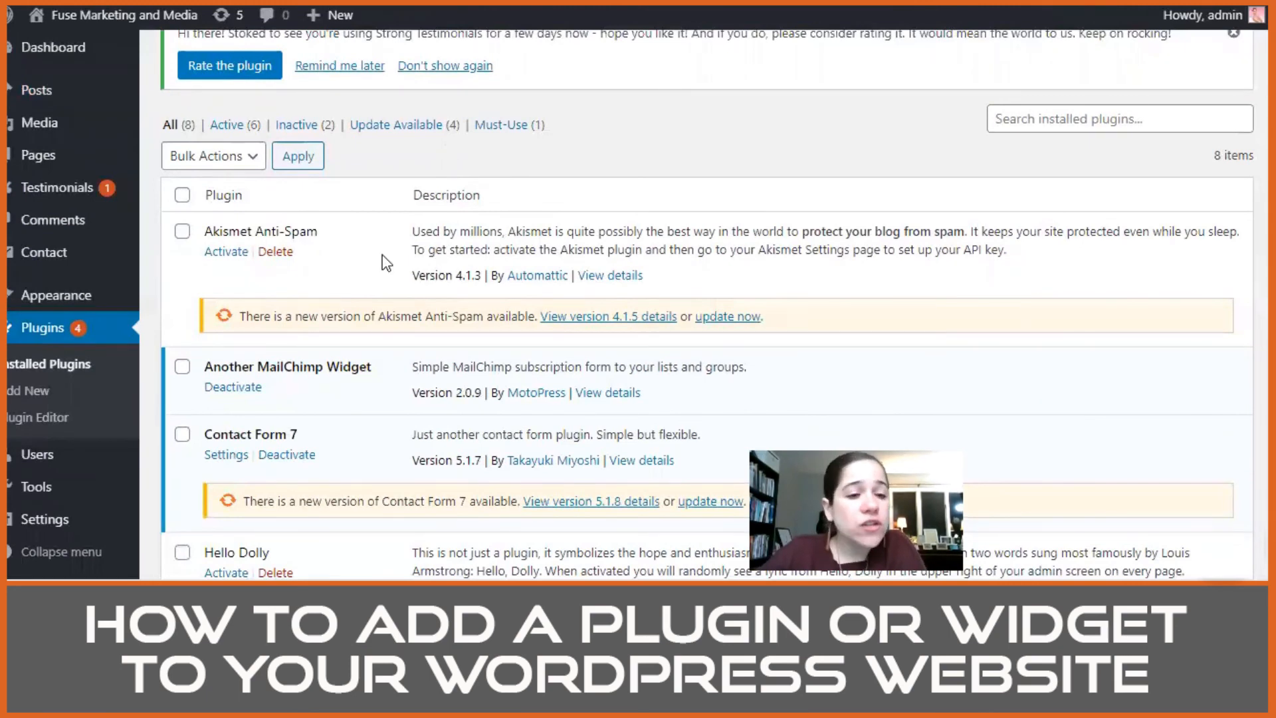
{"action": "scroll", "coordinate": [447, 322], "scroll_direction": "down", "scroll_amount": 2}
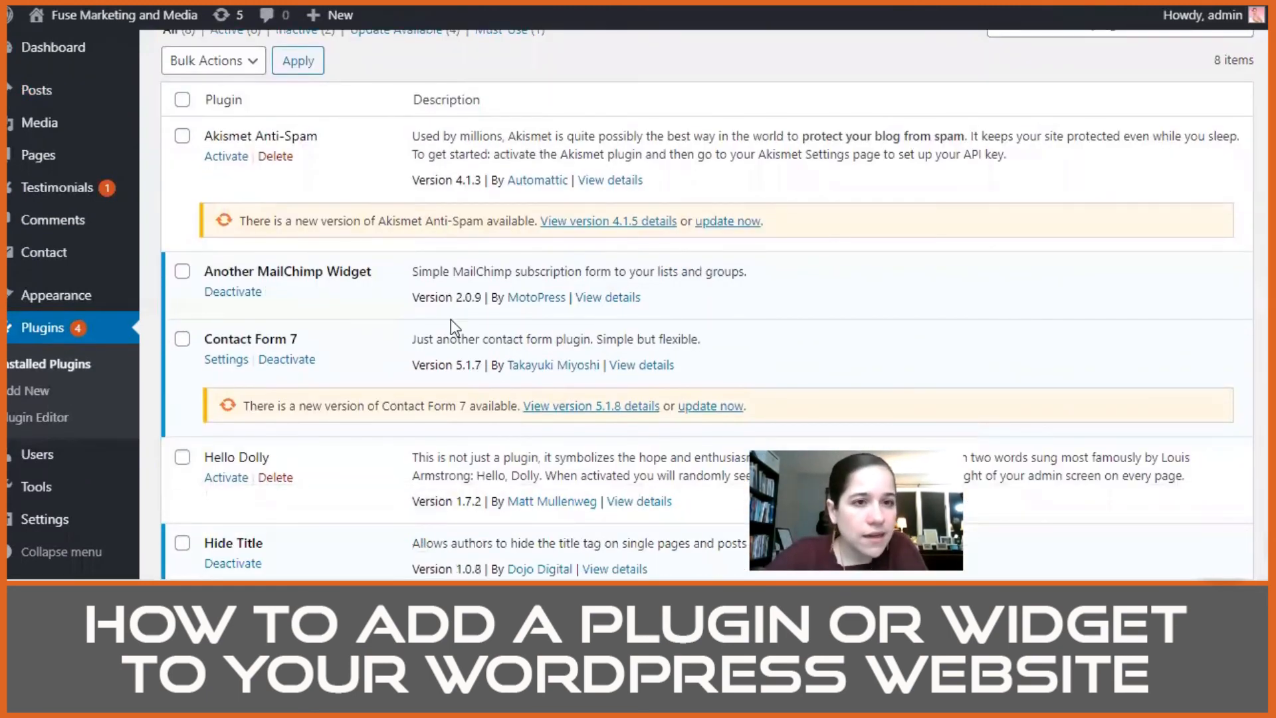
{"action": "scroll", "coordinate": [451, 319], "scroll_direction": "up", "scroll_amount": 4}
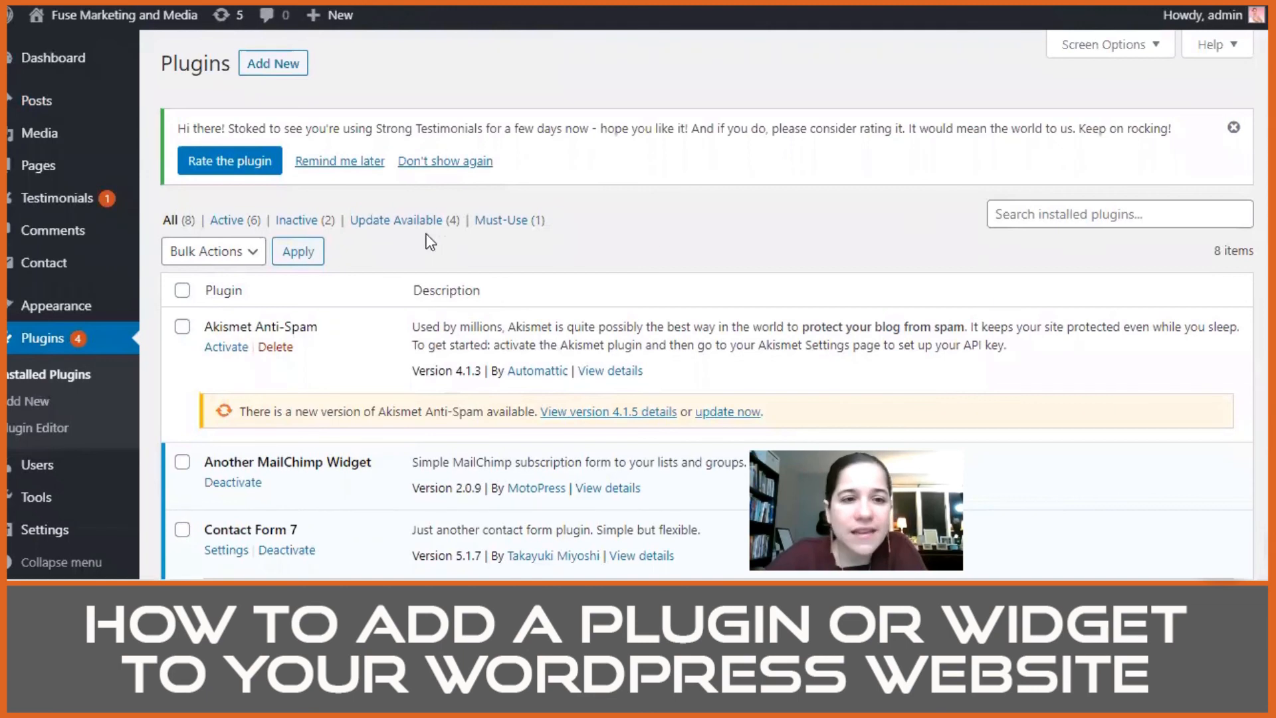
{"action": "left_click", "coordinate": [1085, 218]}
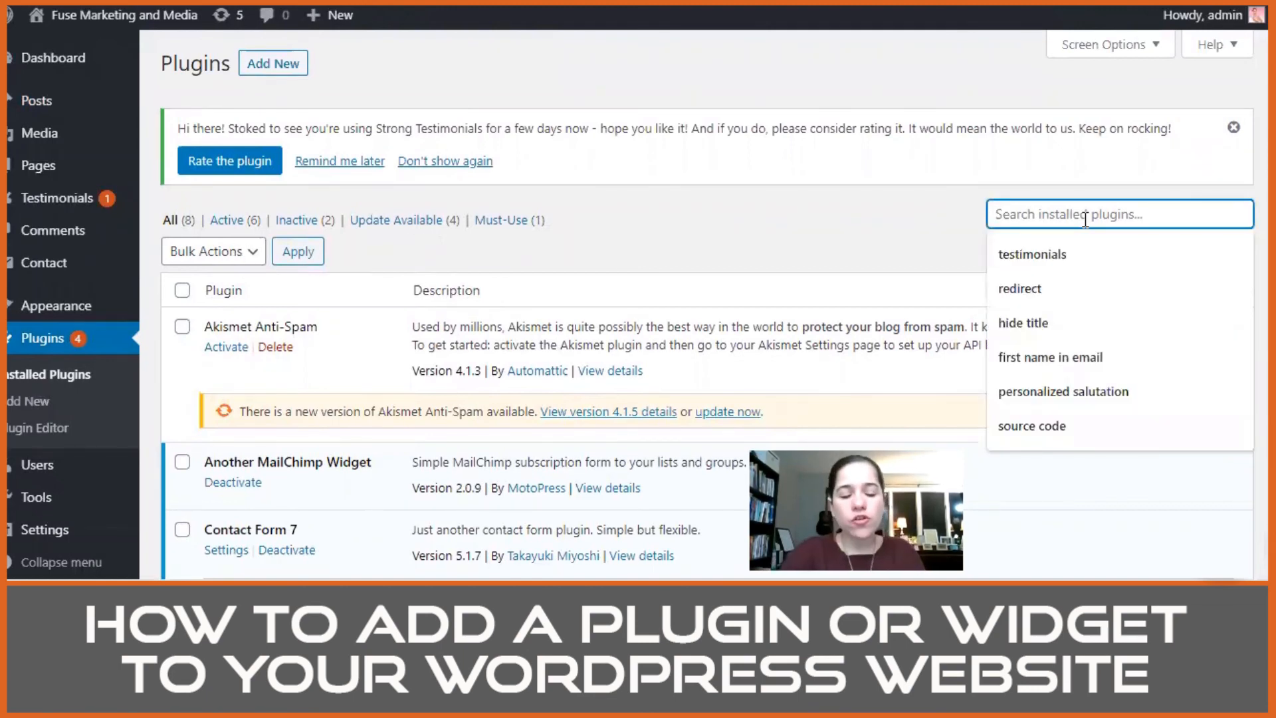
{"action": "type", "text": "author"}
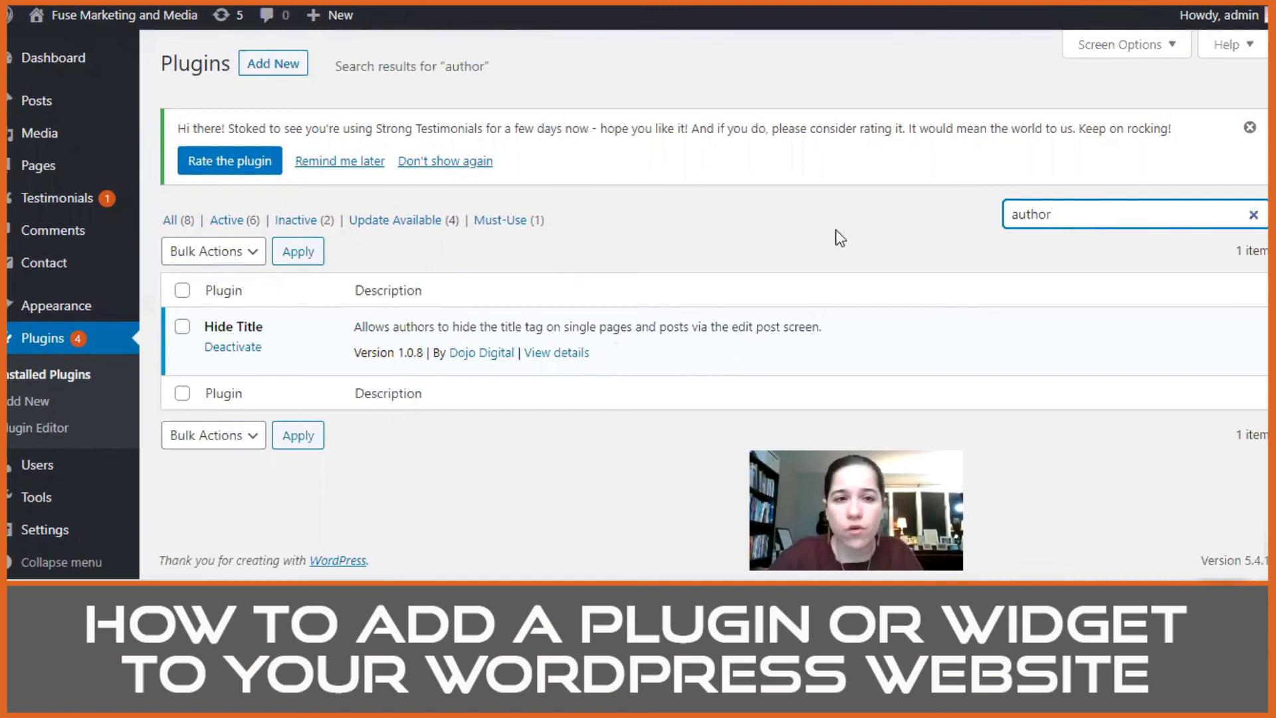
Step: Search for new plugins with "author box" and install Molongui Author Box, Guest Authors & Co-Authors
{"action": "left_click", "coordinate": [279, 66]}
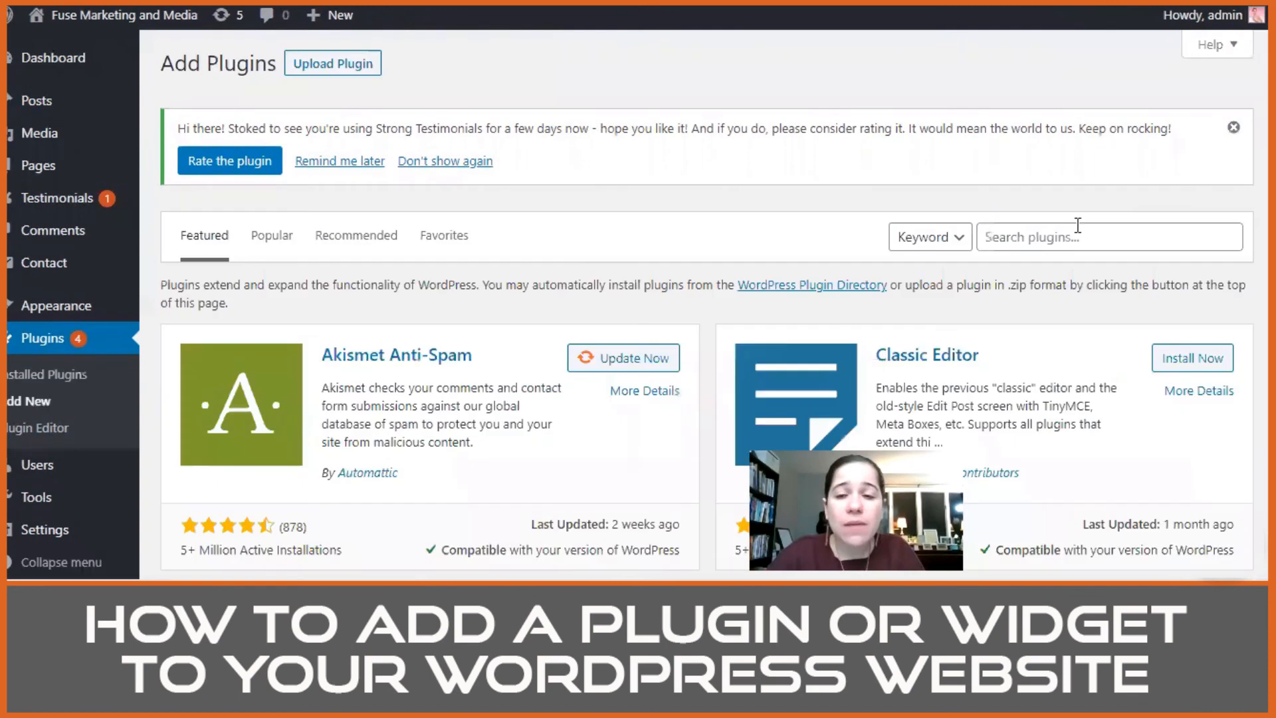
{"action": "left_click", "coordinate": [1068, 237]}
{"action": "type", "text": "author box"}
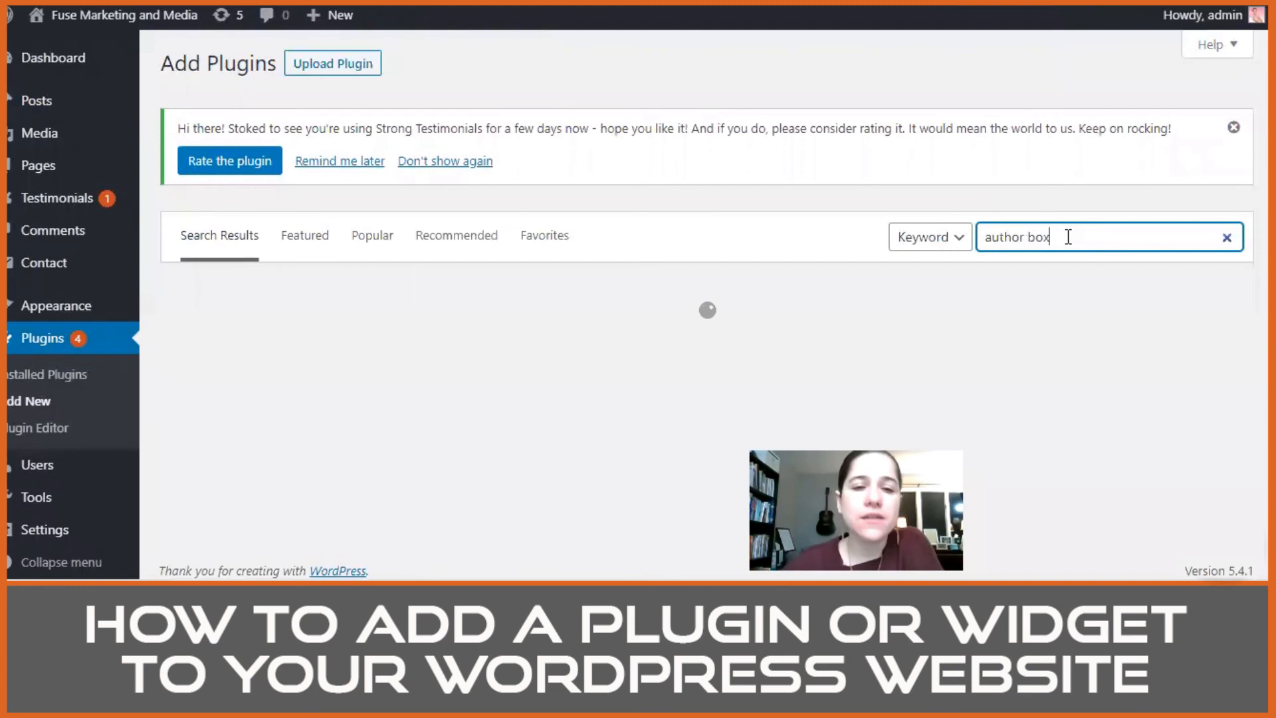
{"action": "scroll", "coordinate": [708, 282], "scroll_direction": "down", "scroll_amount": 4}
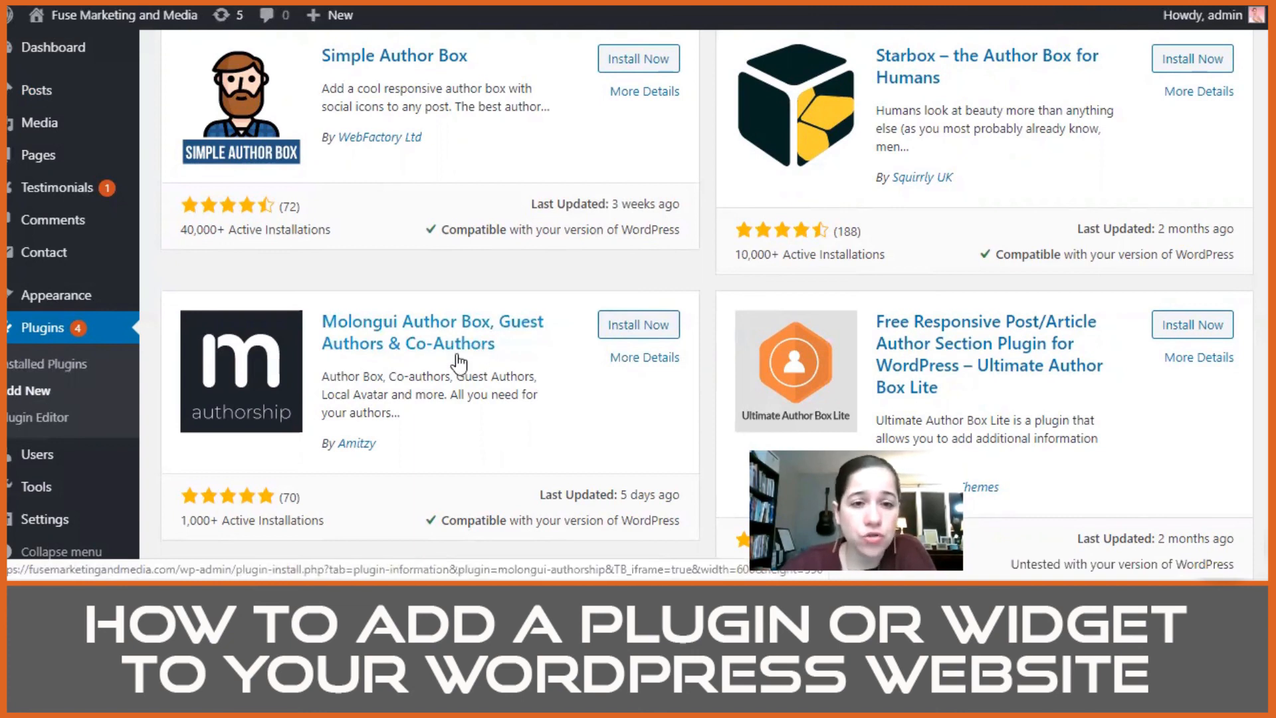
{"action": "left_click", "coordinate": [620, 338]}
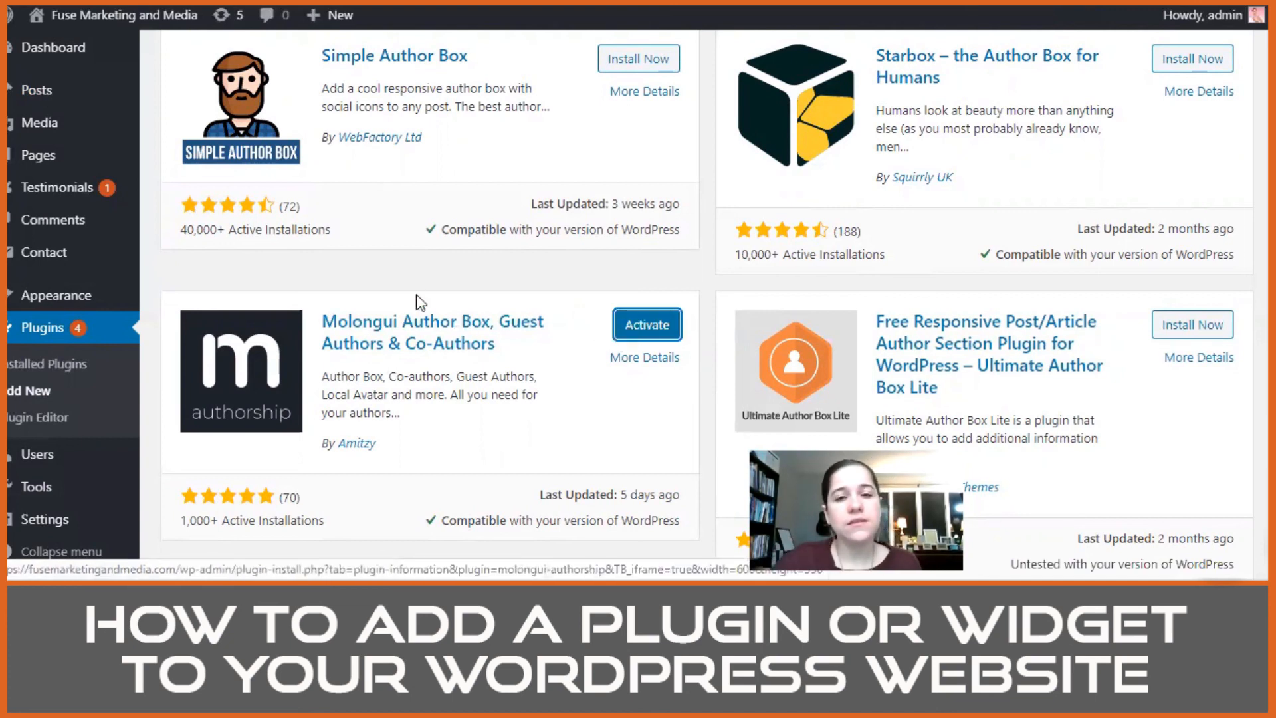
Step: Activate the Molongui Author Box plugin and look over its welcome notice on the installed plugins page
{"action": "left_click", "coordinate": [642, 325]}
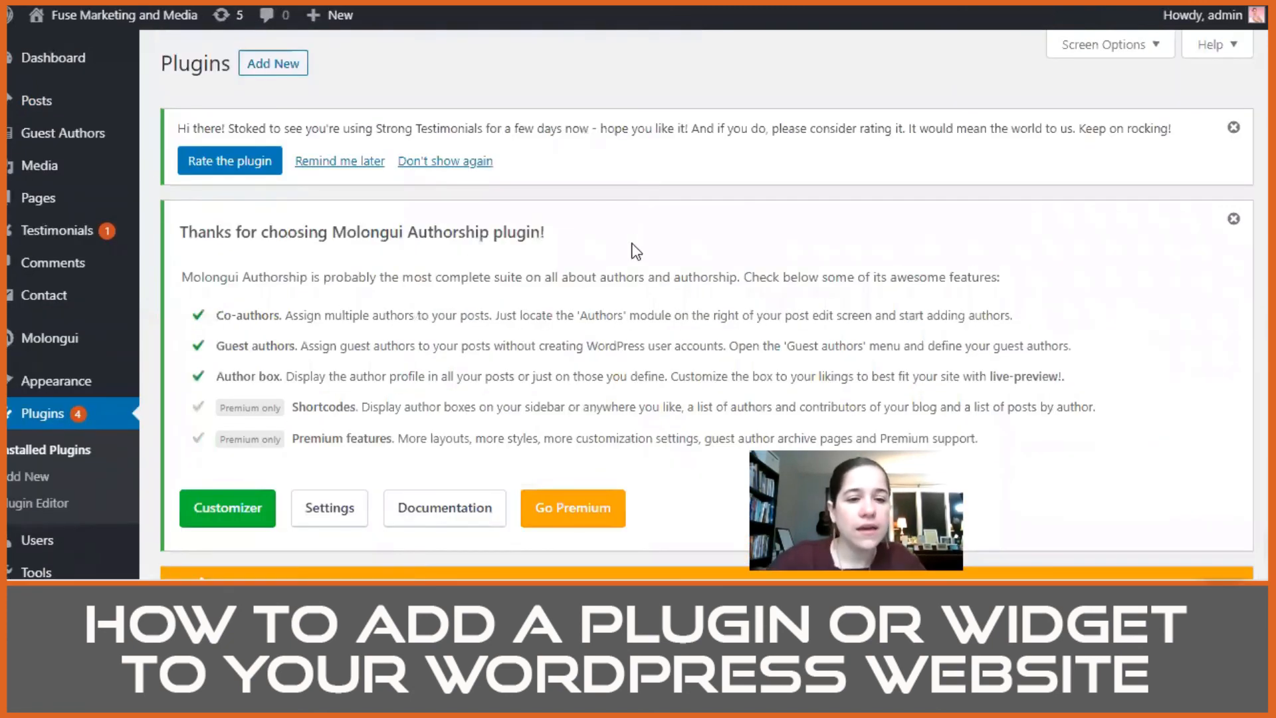
{"action": "scroll", "coordinate": [635, 248], "scroll_direction": "down", "scroll_amount": 3}
{"action": "scroll", "coordinate": [680, 275], "scroll_direction": "down", "scroll_amount": 2}
{"action": "scroll", "coordinate": [680, 275], "scroll_direction": "up", "scroll_amount": 3}
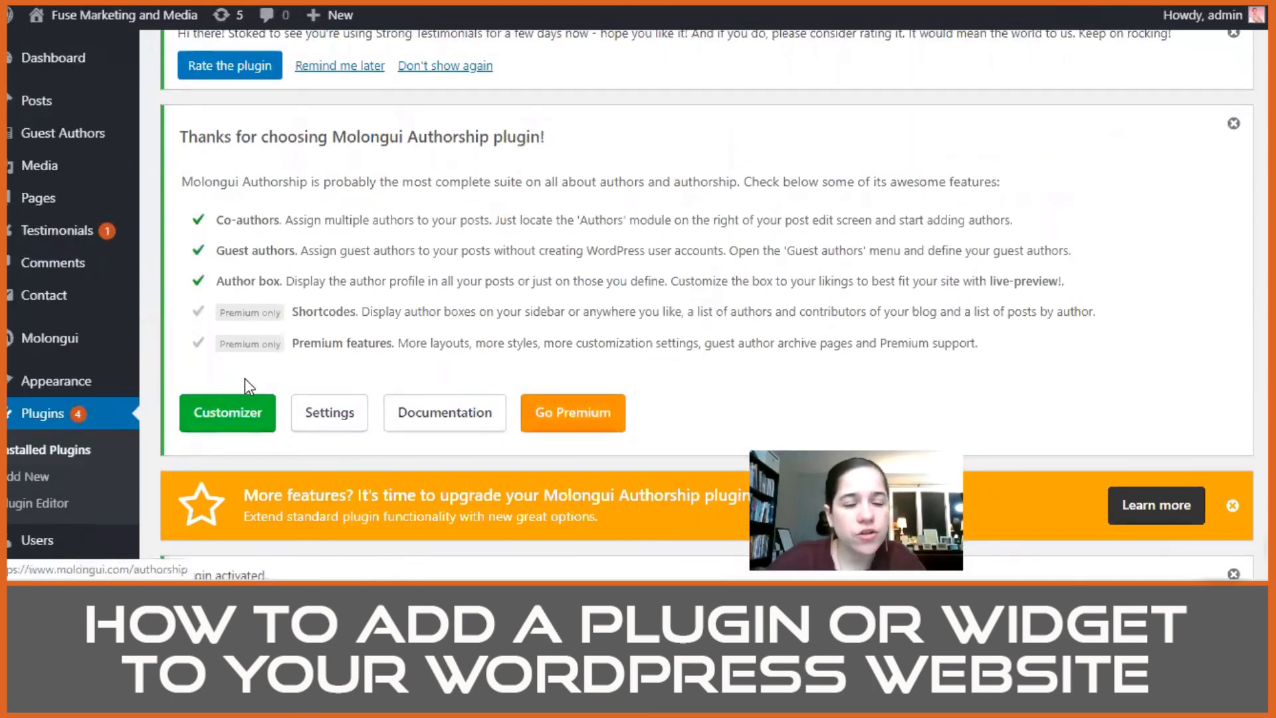
{"action": "scroll", "coordinate": [693, 297], "scroll_direction": "down", "scroll_amount": 3}
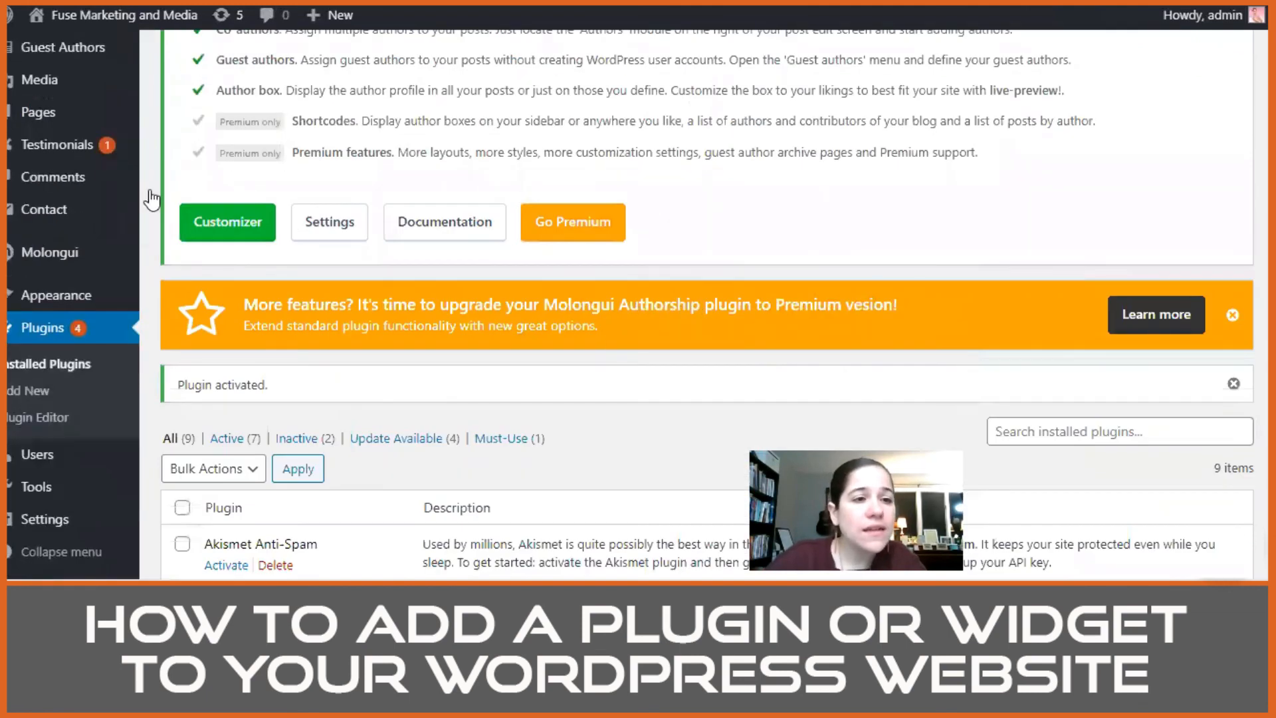
Step: Open the Molongui Authorship settings and review the main features, post type options and Author Box styling options
{"action": "mouse_move", "coordinate": [44, 260]}
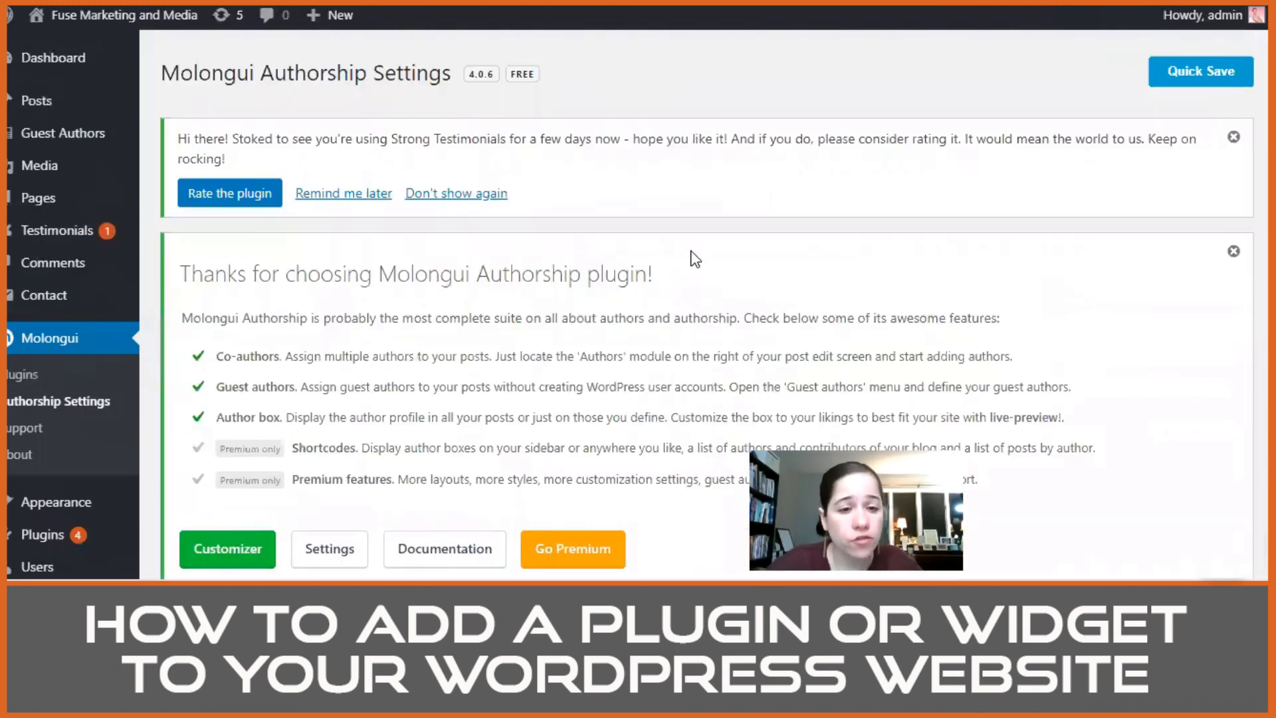
{"action": "scroll", "coordinate": [592, 329], "scroll_direction": "down", "scroll_amount": 5}
{"action": "scroll", "coordinate": [592, 322], "scroll_direction": "down", "scroll_amount": 3}
{"action": "scroll", "coordinate": [468, 275], "scroll_direction": "down", "scroll_amount": 2}
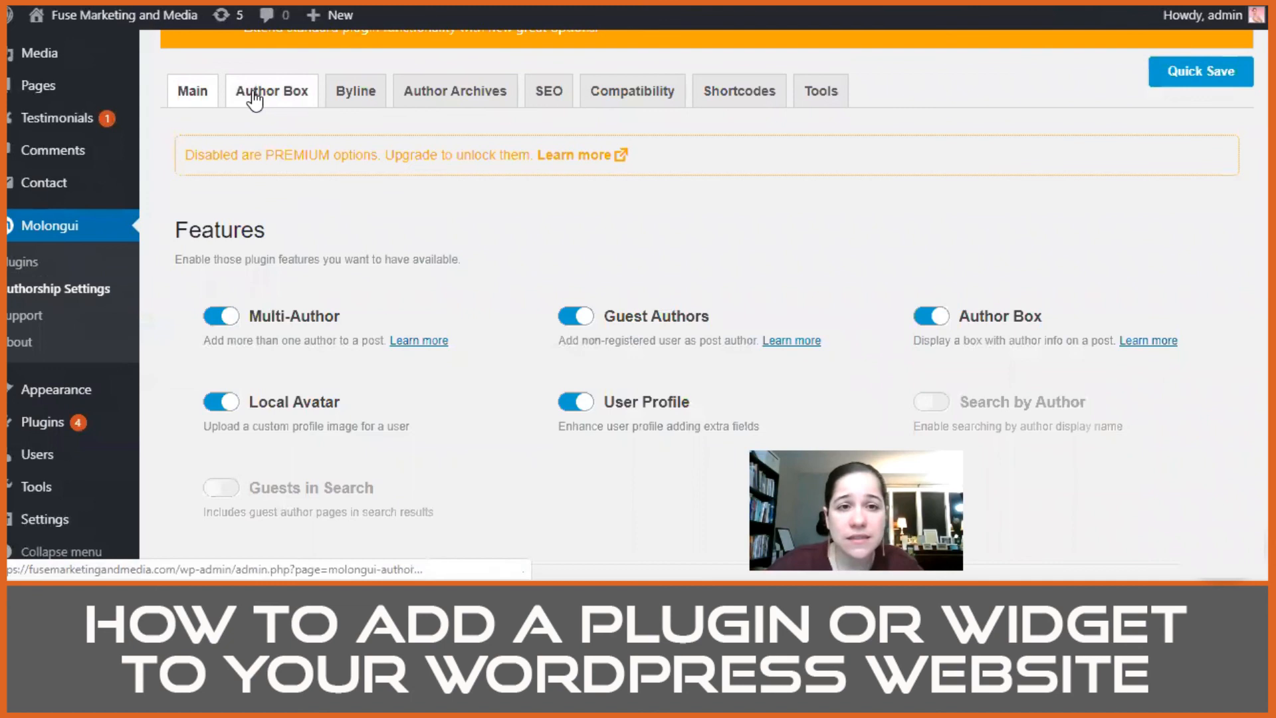
{"action": "scroll", "coordinate": [418, 283], "scroll_direction": "down", "scroll_amount": 5}
{"action": "scroll", "coordinate": [419, 284], "scroll_direction": "down", "scroll_amount": 5}
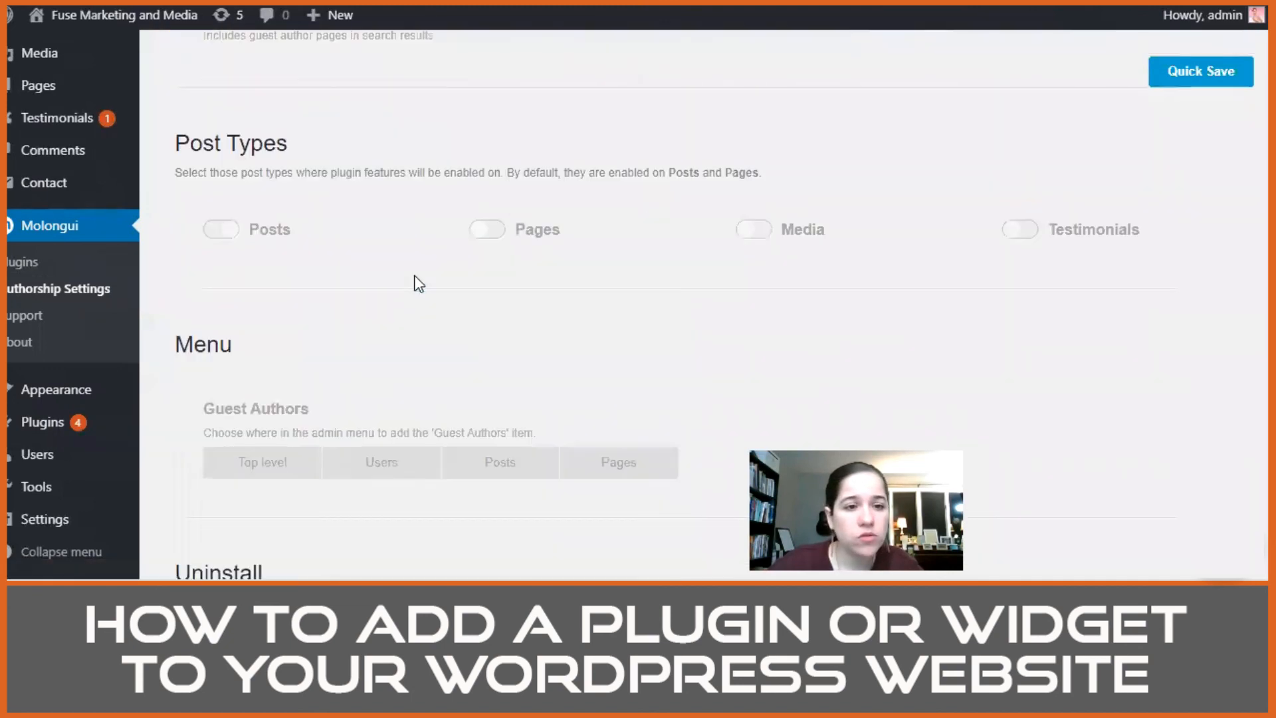
{"action": "scroll", "coordinate": [419, 284], "scroll_direction": "up", "scroll_amount": 10}
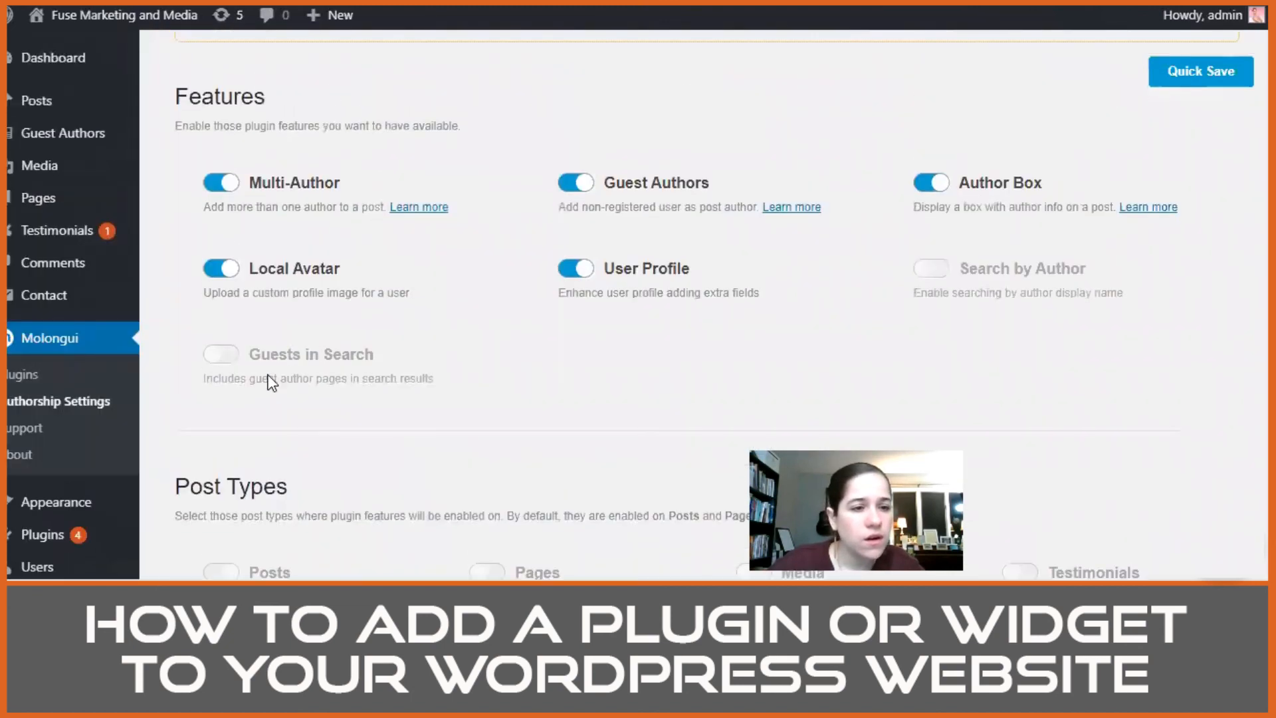
{"action": "scroll", "coordinate": [493, 223], "scroll_direction": "up", "scroll_amount": 4}
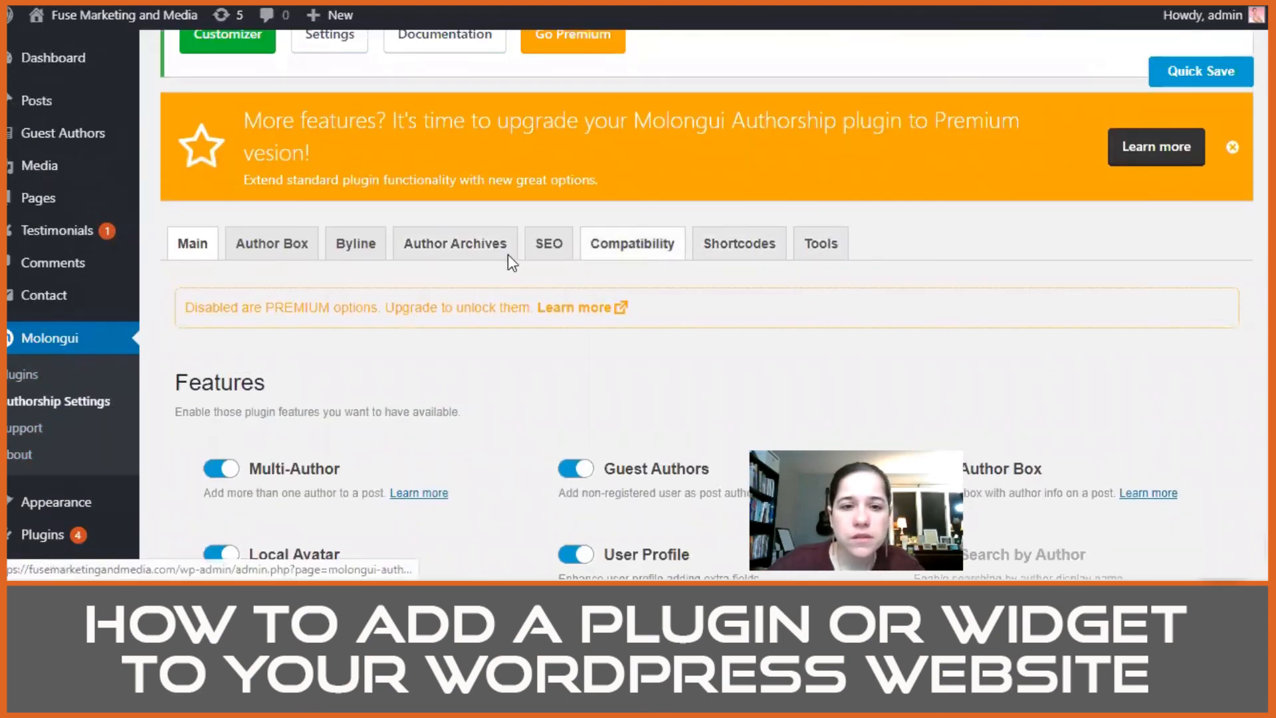
{"action": "left_click", "coordinate": [271, 252]}
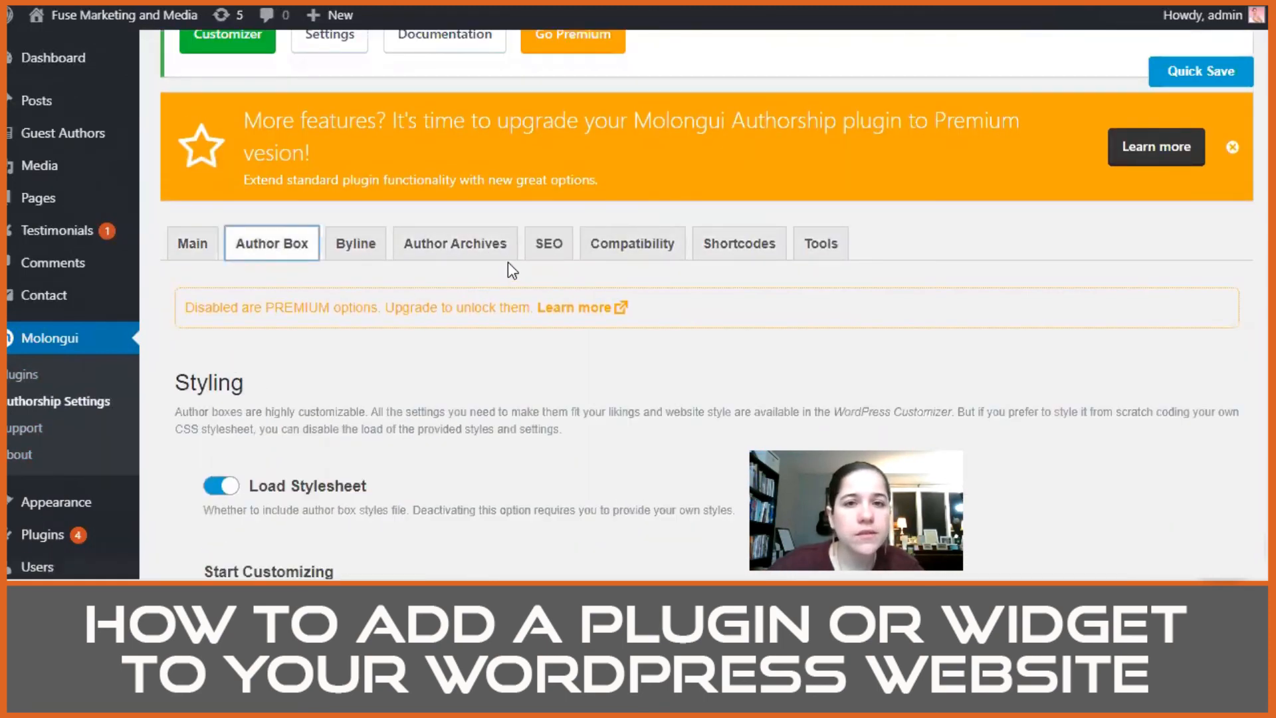
{"action": "scroll", "coordinate": [585, 259], "scroll_direction": "up", "scroll_amount": 5}
{"action": "scroll", "coordinate": [591, 250], "scroll_direction": "up", "scroll_amount": 3}
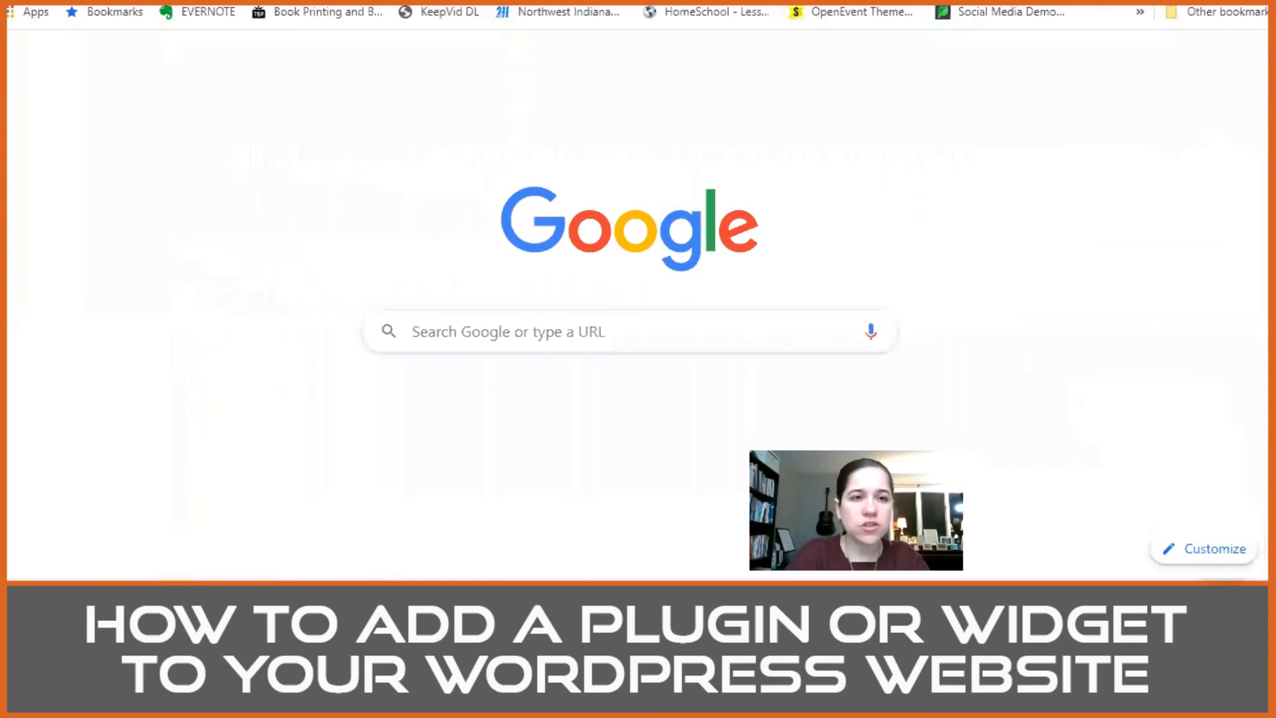
Step: Open fusebusinesstraining.com in the browser and go to its blog
{"action": "type", "text": "fusebusine"}
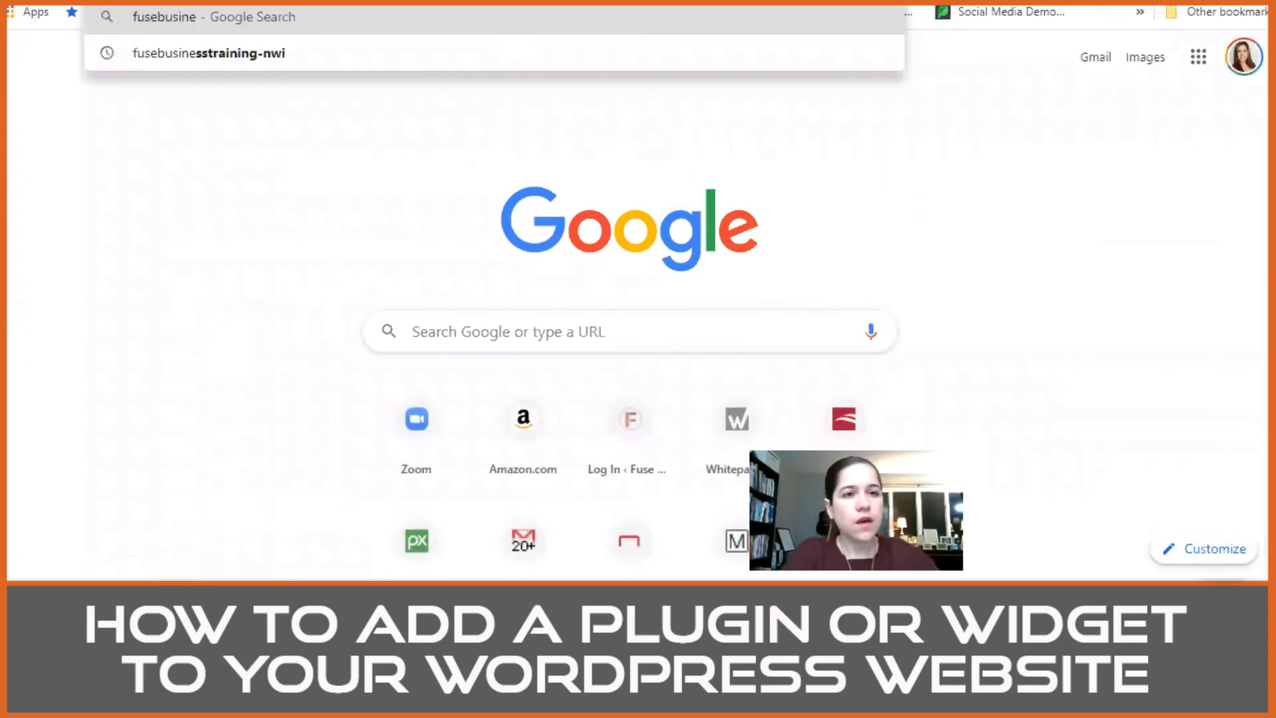
{"action": "type", "text": "sstraining.com"}
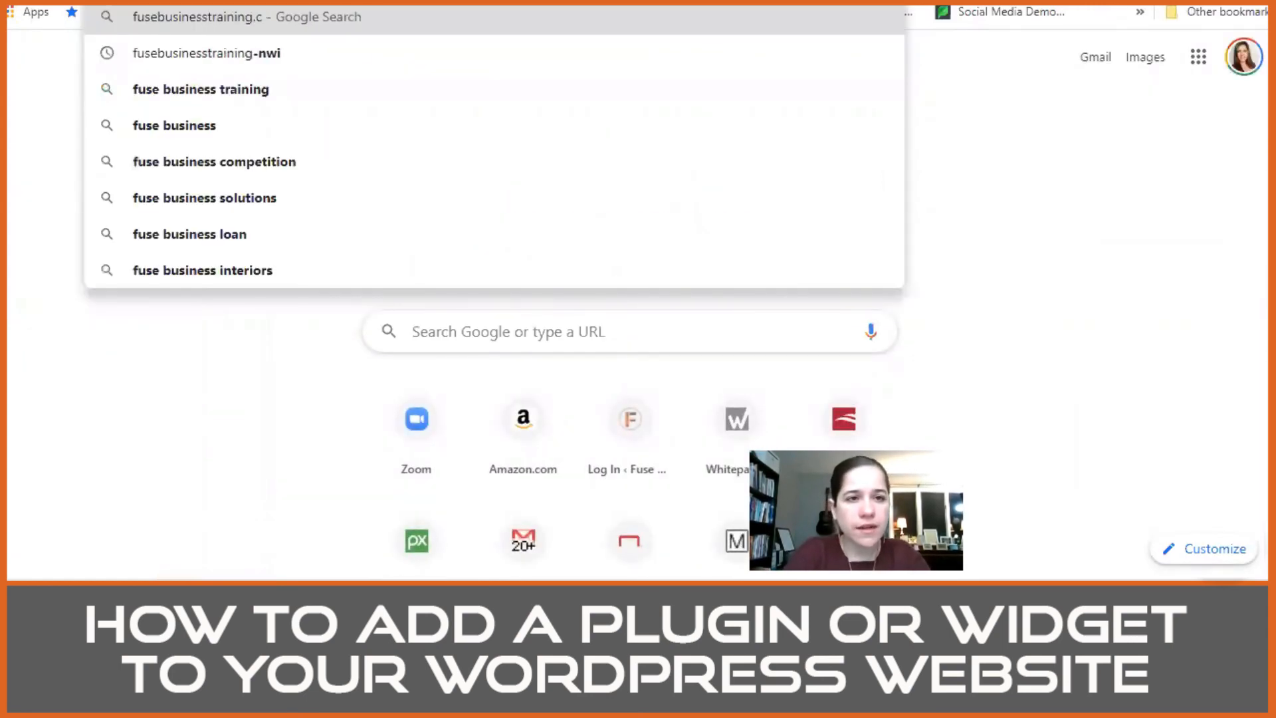
{"action": "key", "text": "Return"}
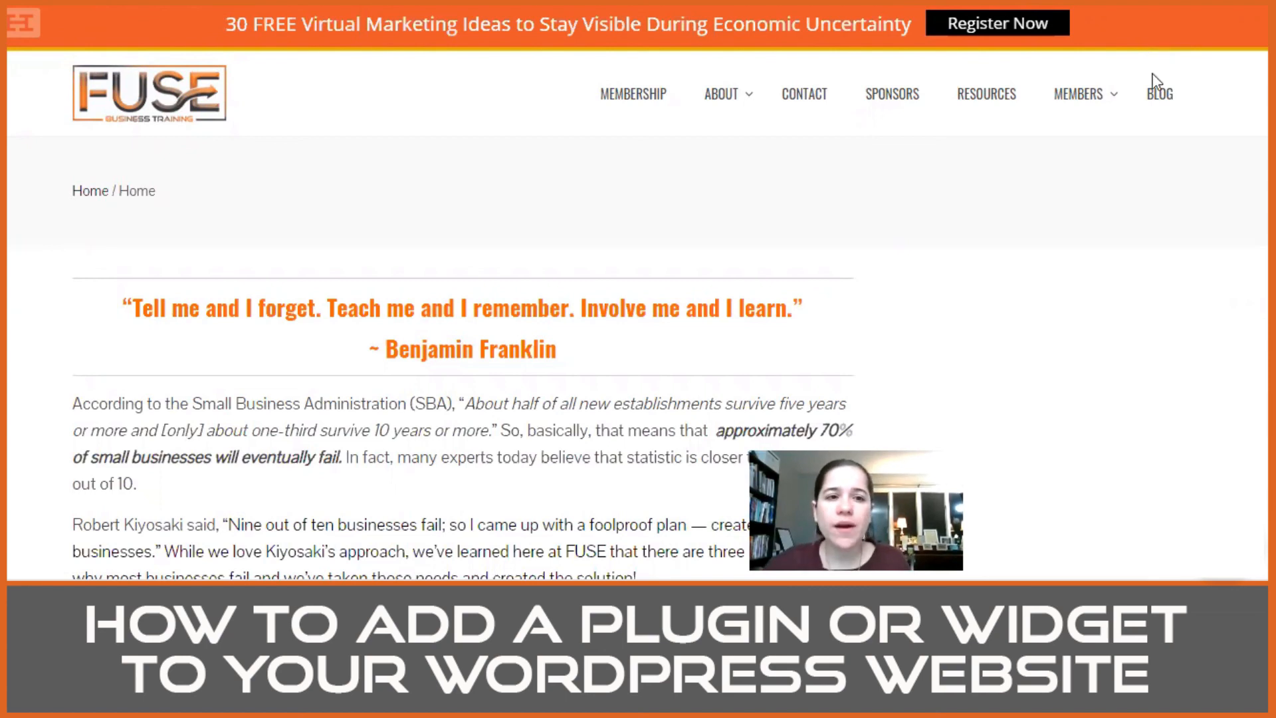
{"action": "left_click", "coordinate": [1152, 113]}
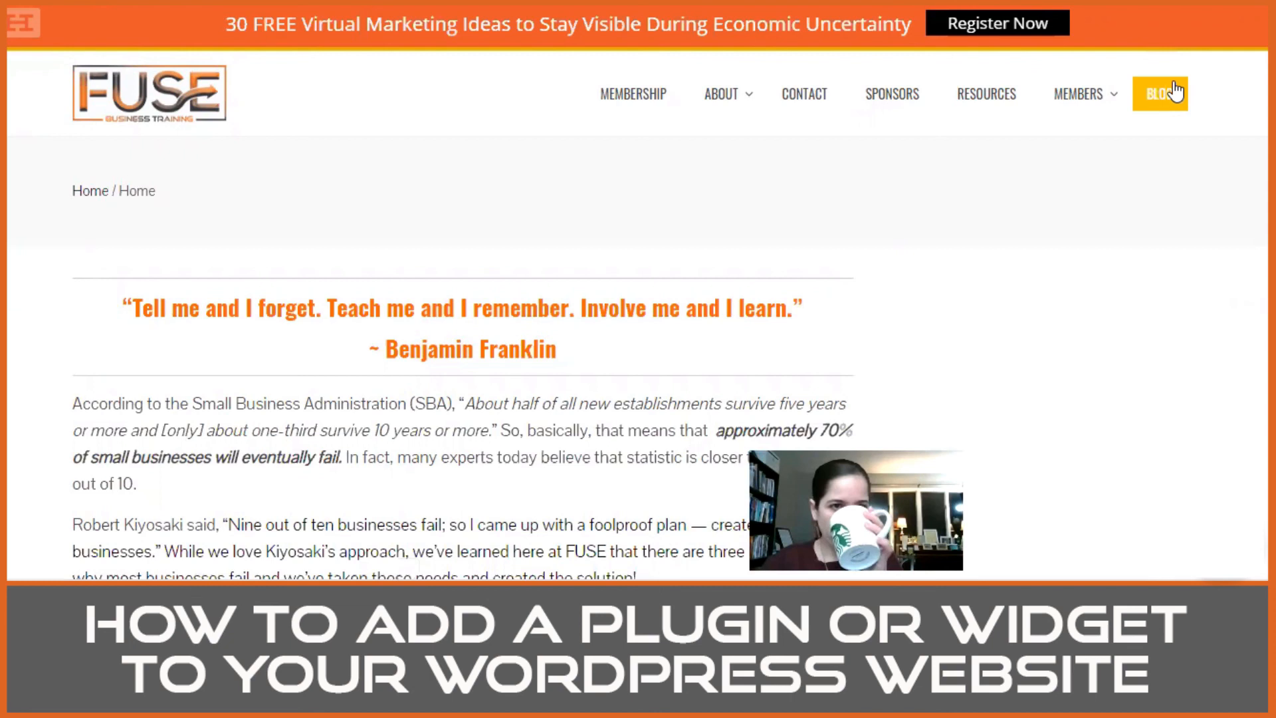
Step: Open the blog post "The Ultimate Guide to Effective Virtual Meetings from the NFL Draft" and look through its content
{"action": "scroll", "coordinate": [964, 291], "scroll_direction": "down", "scroll_amount": 5}
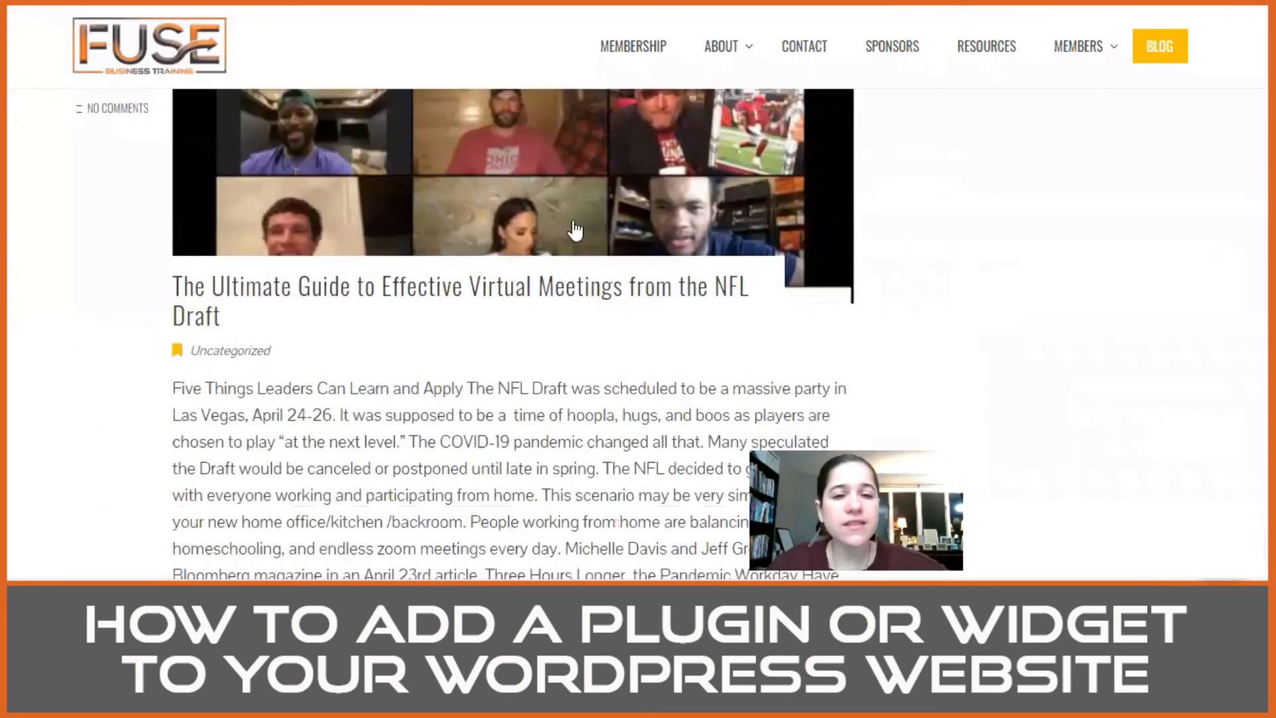
{"action": "scroll", "coordinate": [365, 305], "scroll_direction": "up", "scroll_amount": 3}
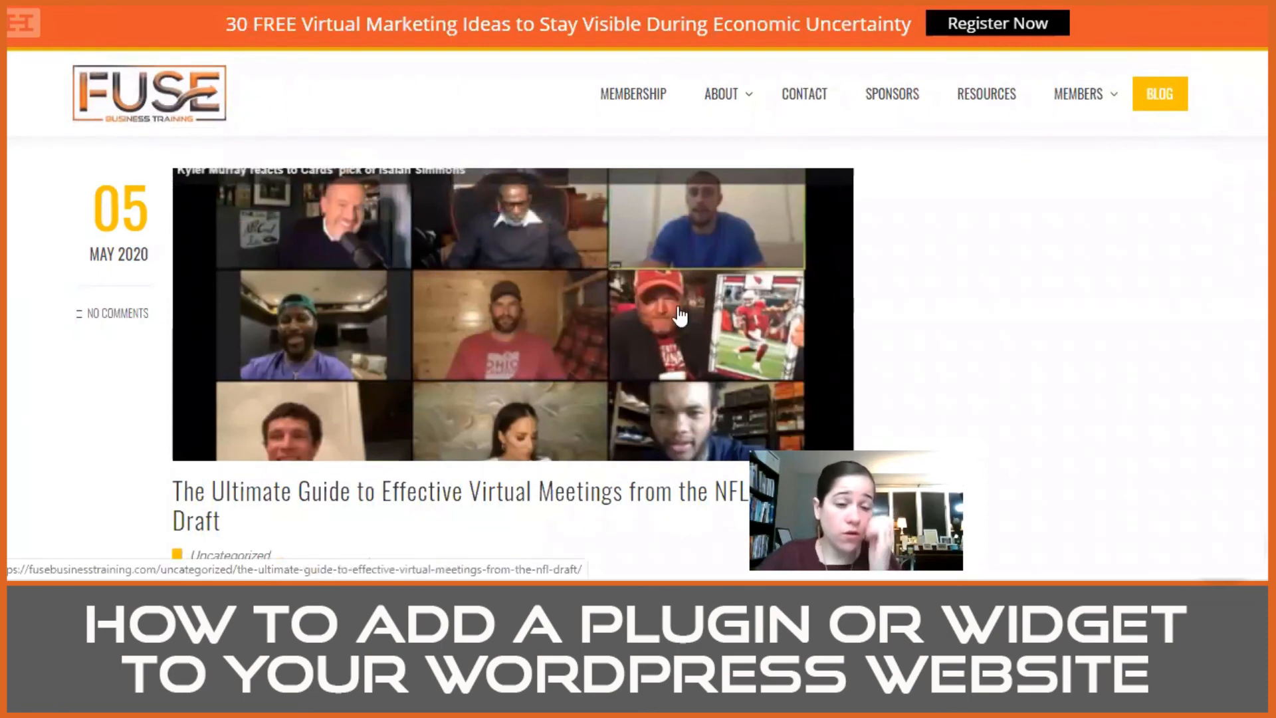
{"action": "scroll", "coordinate": [660, 320], "scroll_direction": "down", "scroll_amount": 2}
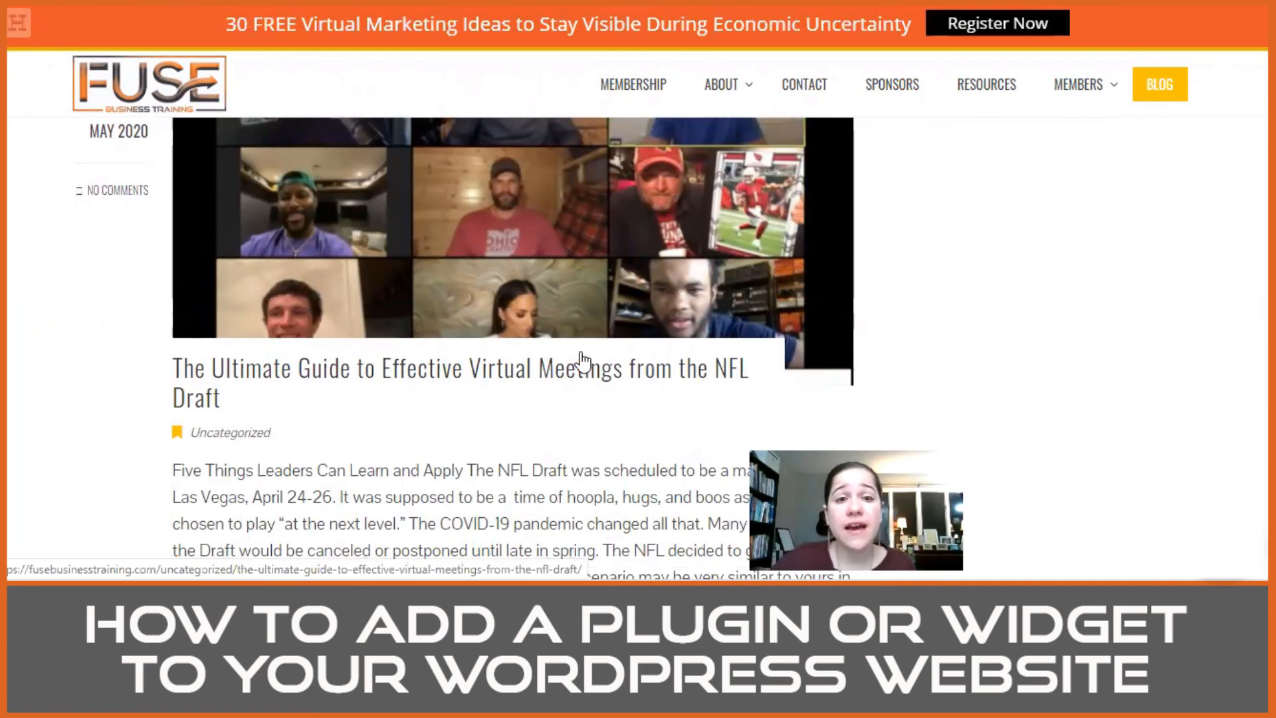
{"action": "left_click", "coordinate": [473, 375]}
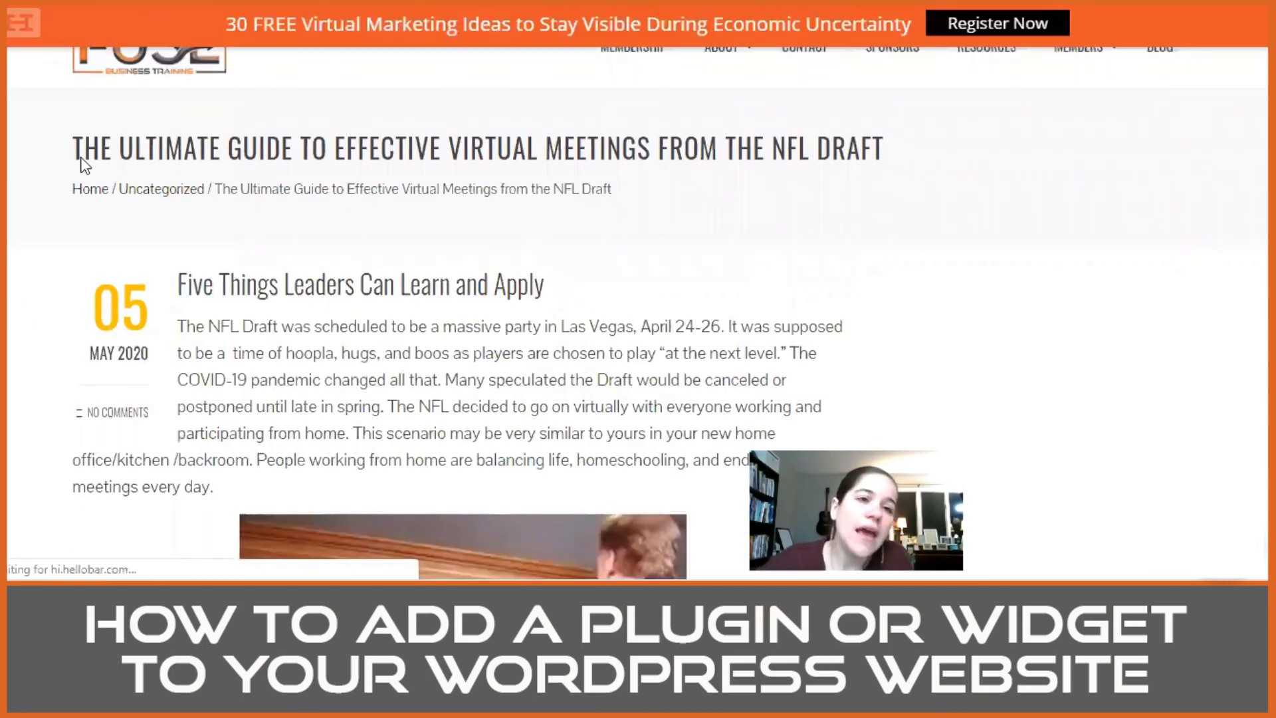
{"action": "scroll", "coordinate": [402, 331], "scroll_direction": "down", "scroll_amount": 20}
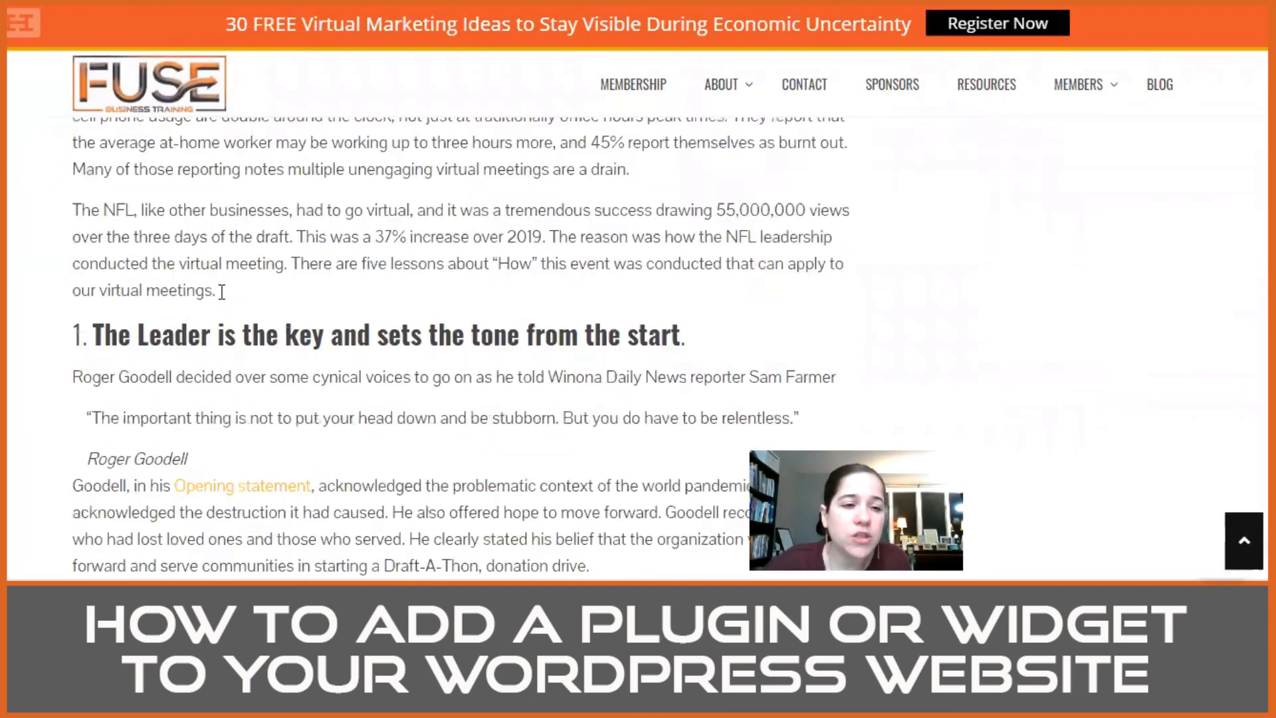
{"action": "scroll", "coordinate": [293, 289], "scroll_direction": "down", "scroll_amount": 15}
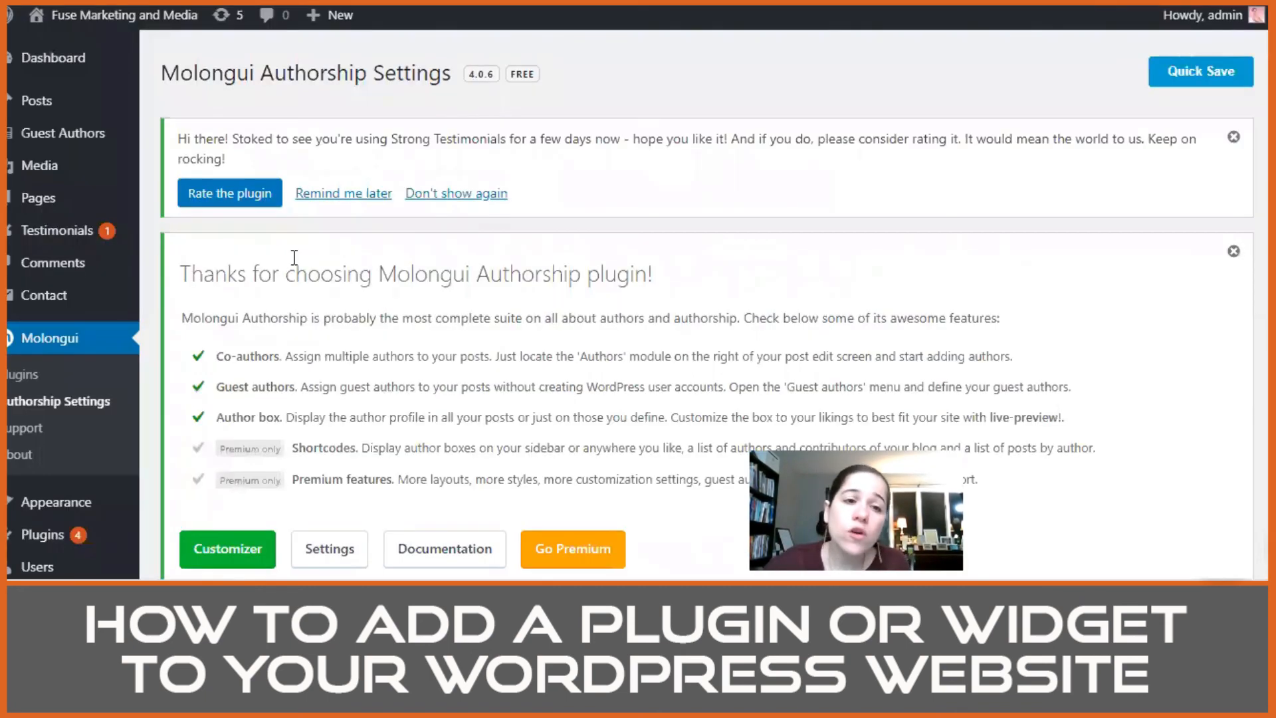
Step: Return to the Fuse Marketing and Media admin area, open its themes and examine the current Construction Light theme's preview and description
{"action": "scroll", "coordinate": [784, 269], "scroll_direction": "down", "scroll_amount": 5}
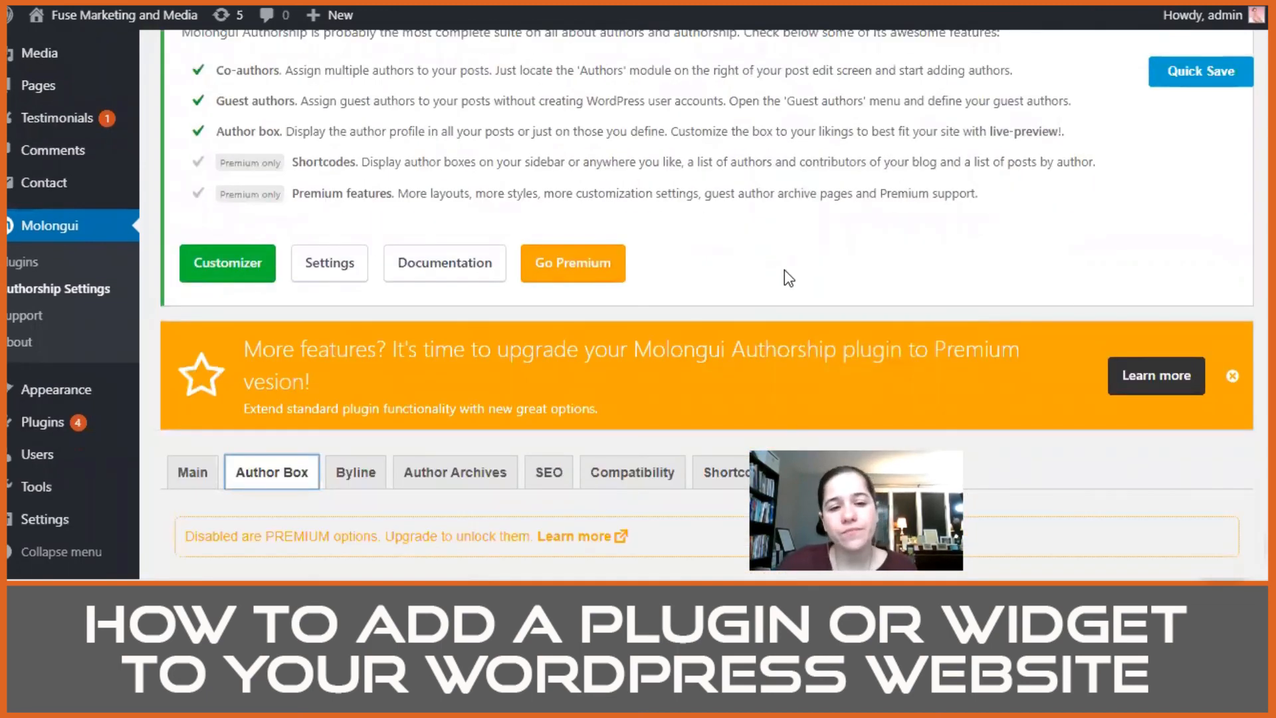
{"action": "scroll", "coordinate": [784, 269], "scroll_direction": "up", "scroll_amount": 5}
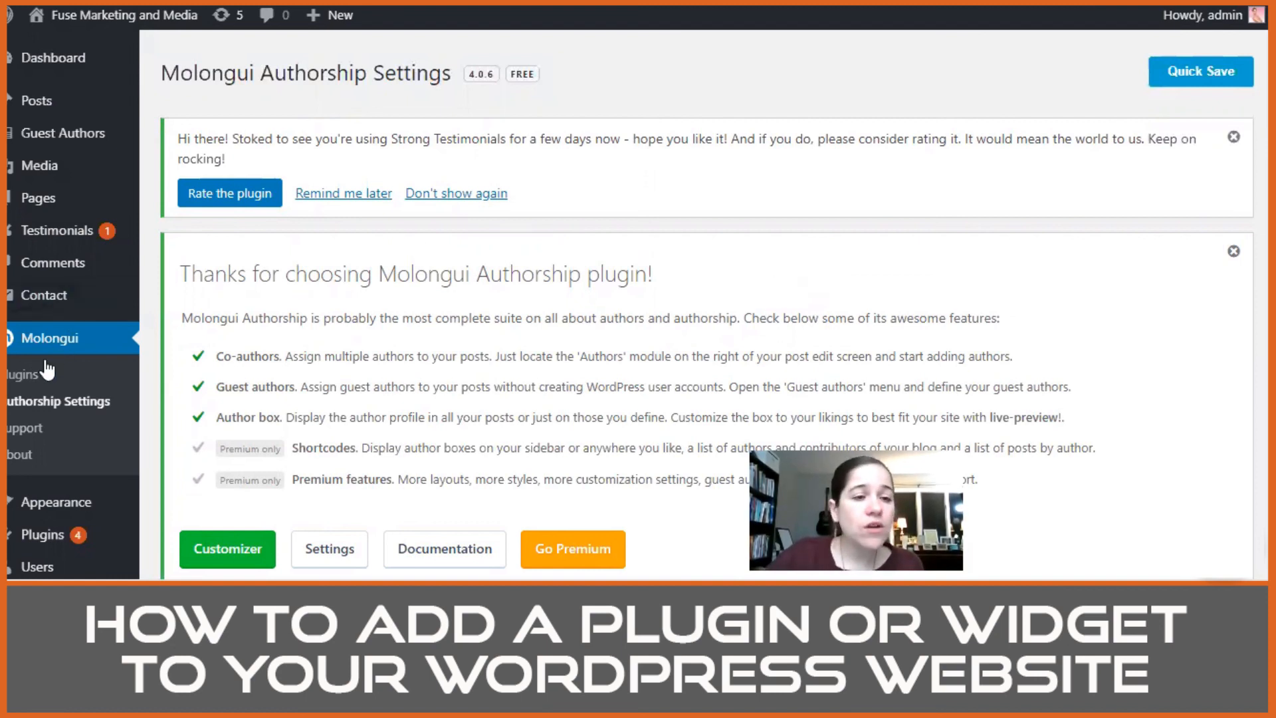
{"action": "mouse_move", "coordinate": [66, 504]}
{"action": "scroll", "coordinate": [67, 504], "scroll_direction": "down", "scroll_amount": 2}
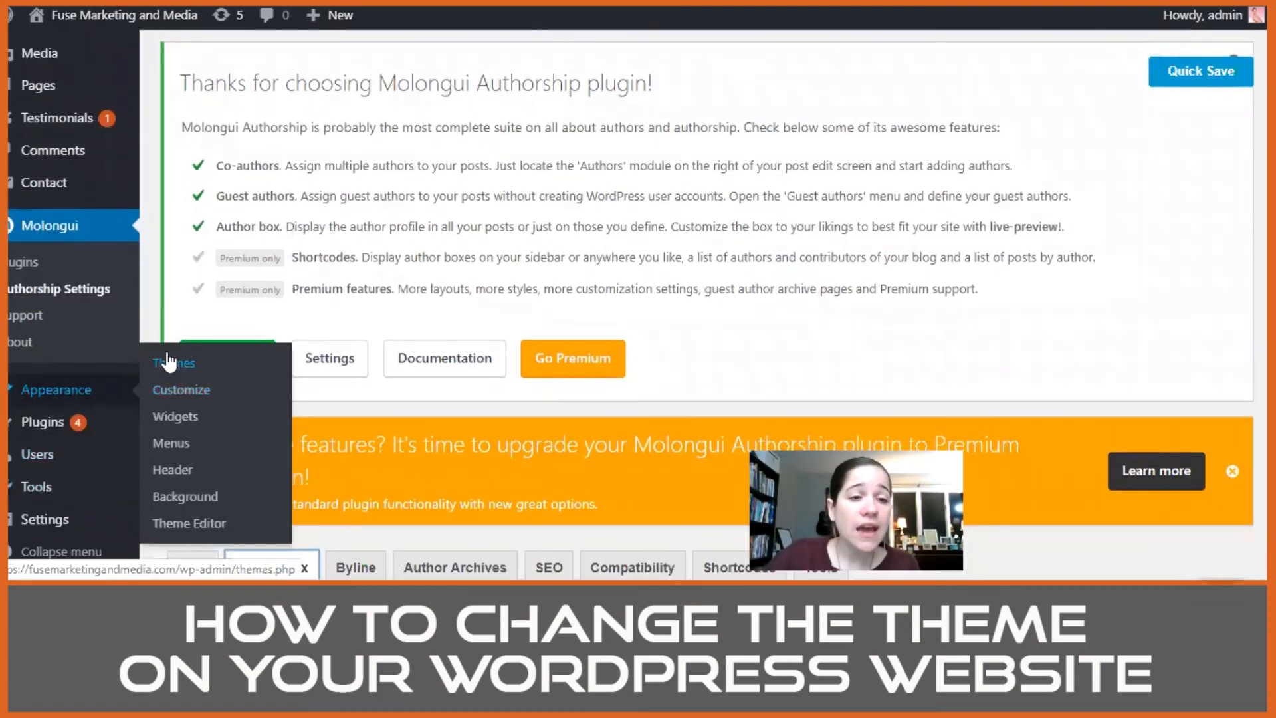
{"action": "left_click", "coordinate": [179, 364]}
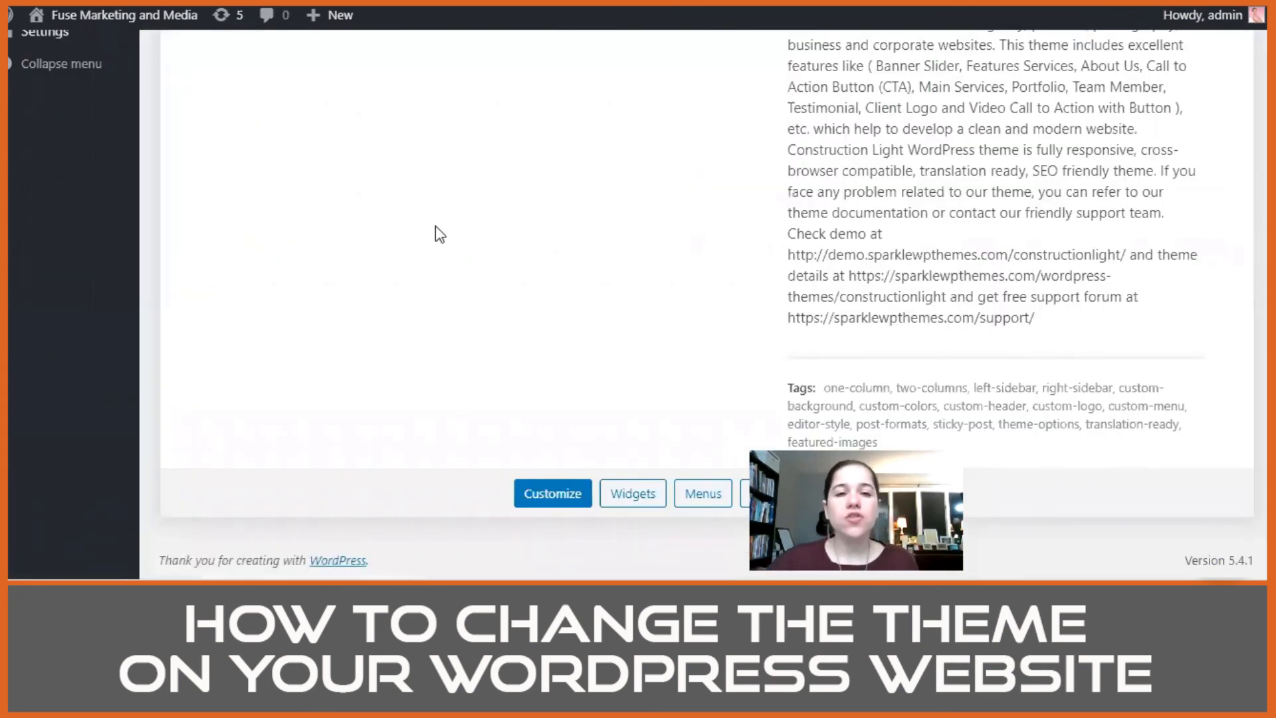
{"action": "scroll", "coordinate": [436, 226], "scroll_direction": "up", "scroll_amount": 10}
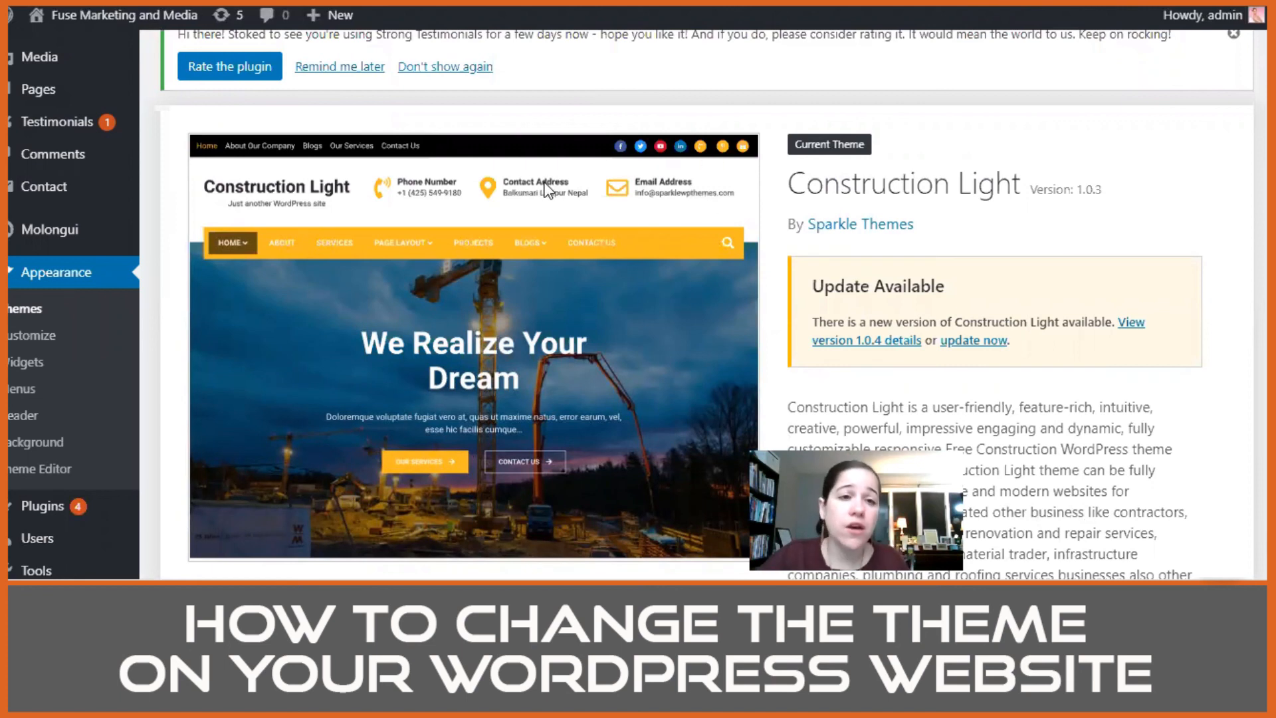
{"action": "scroll", "coordinate": [611, 271], "scroll_direction": "down", "scroll_amount": 3}
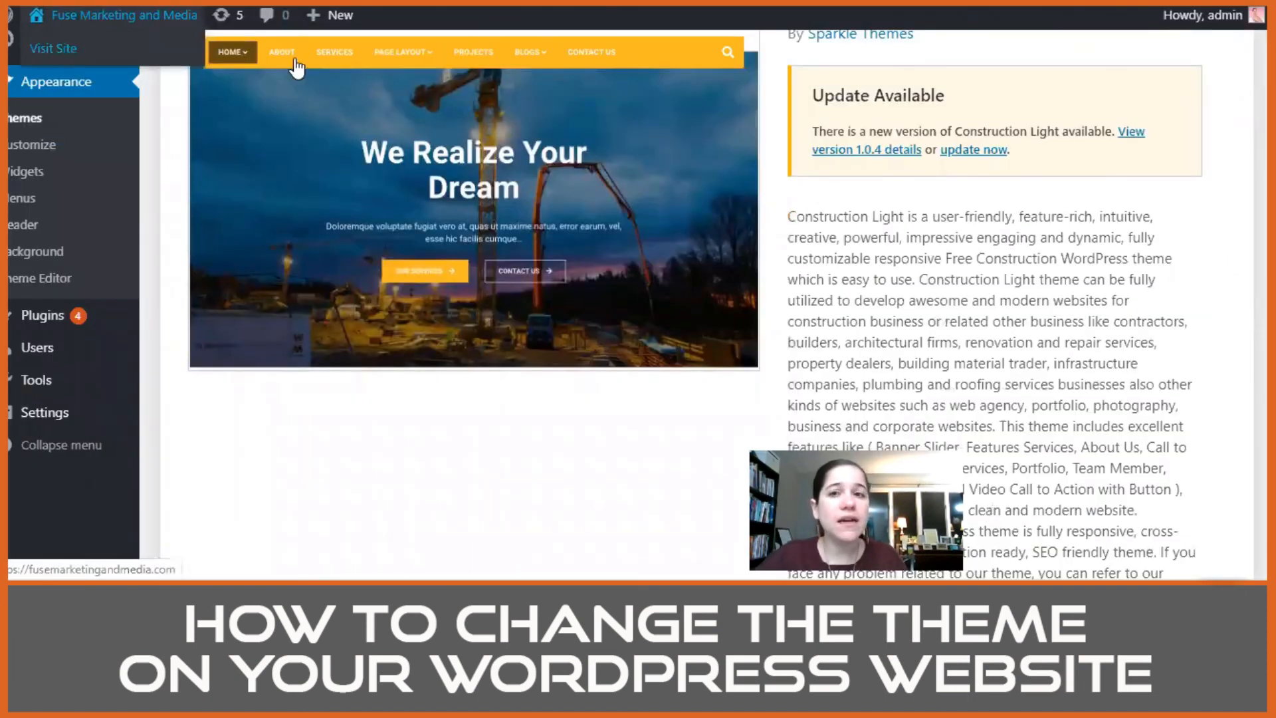
{"action": "key", "text": "alt+Left"}
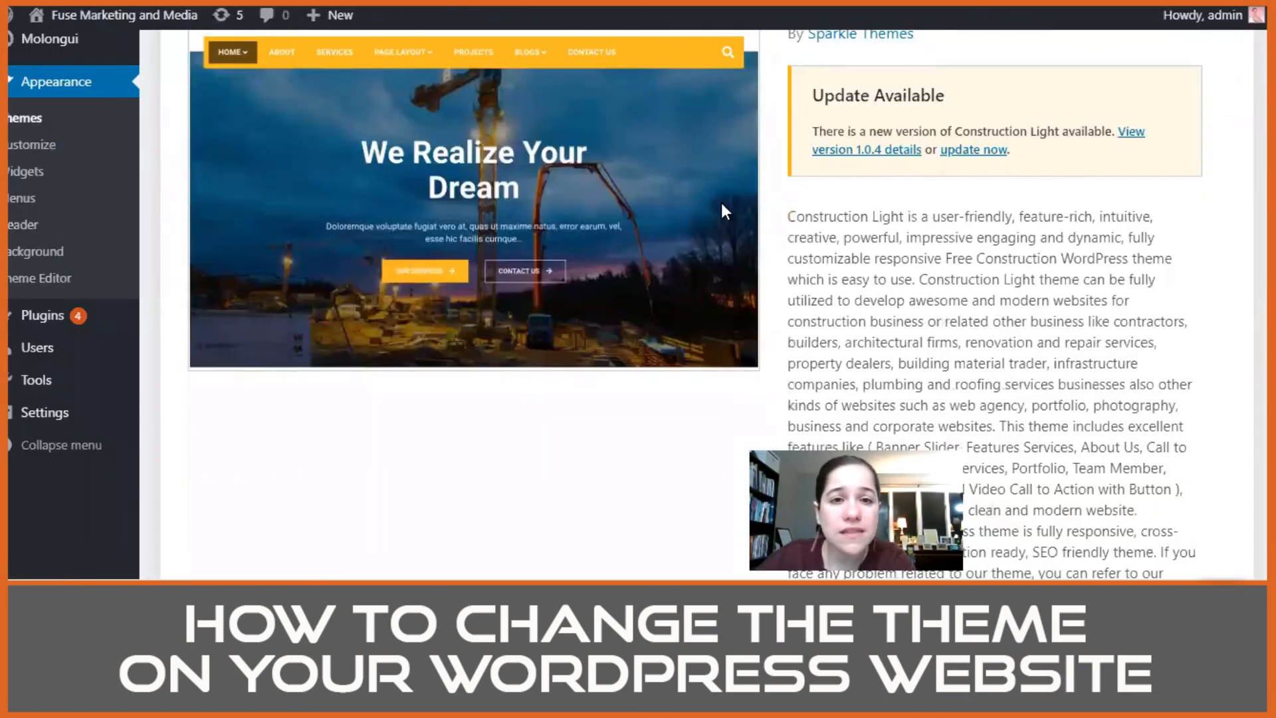
{"action": "scroll", "coordinate": [721, 202], "scroll_direction": "up", "scroll_amount": 1}
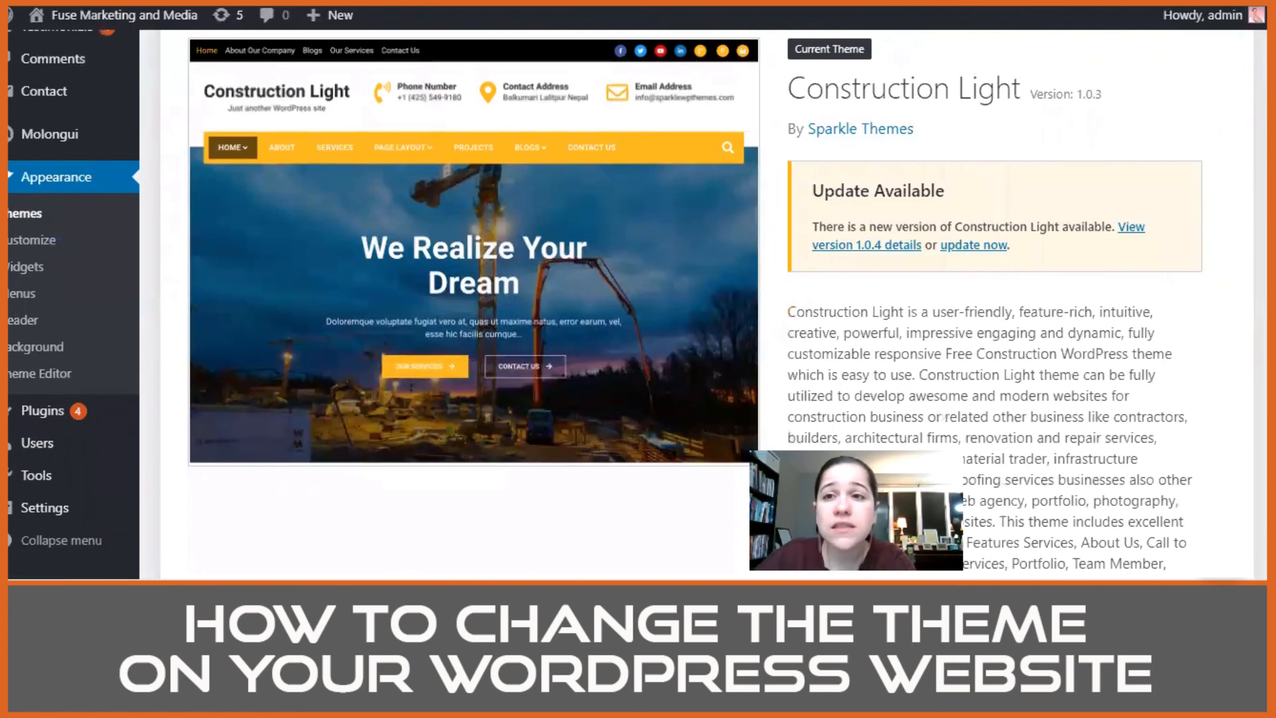
Step: Look through the live homepage's banner, services, team, clients and blog sections, and return to the top of the themes page
{"action": "key", "text": "alt+Left"}
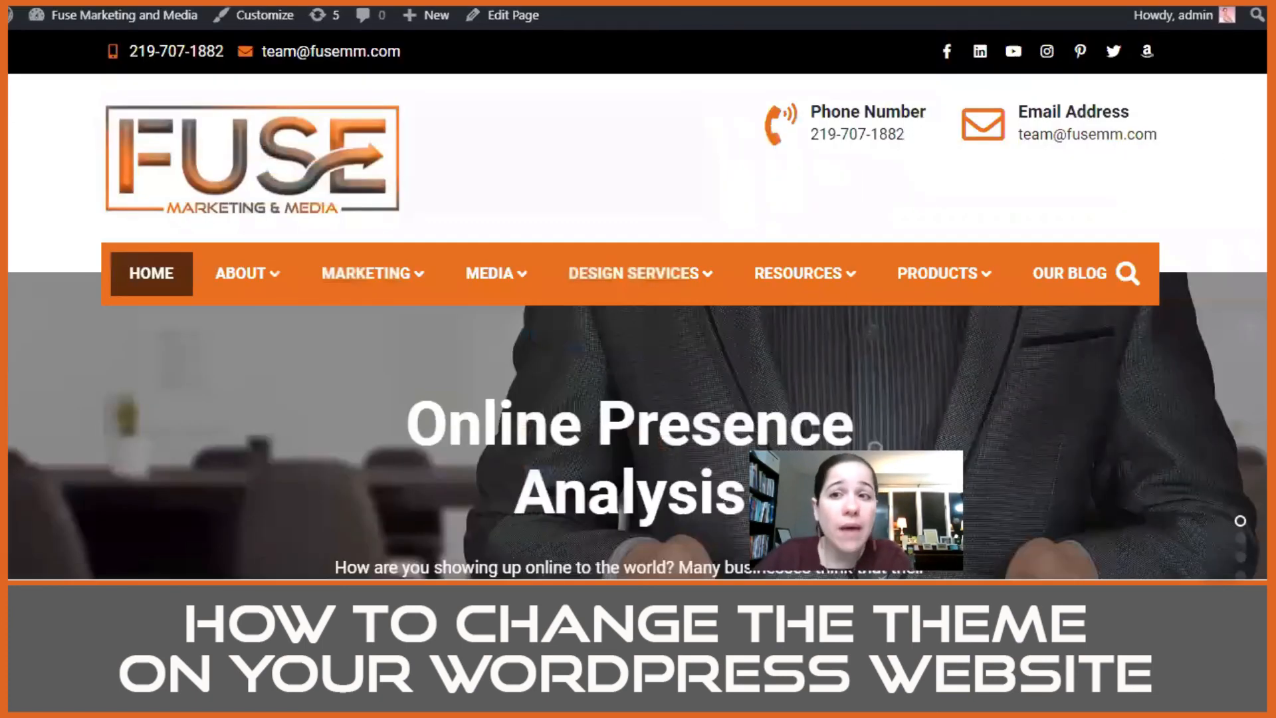
{"action": "scroll", "coordinate": [1163, 291], "scroll_direction": "down", "scroll_amount": 6}
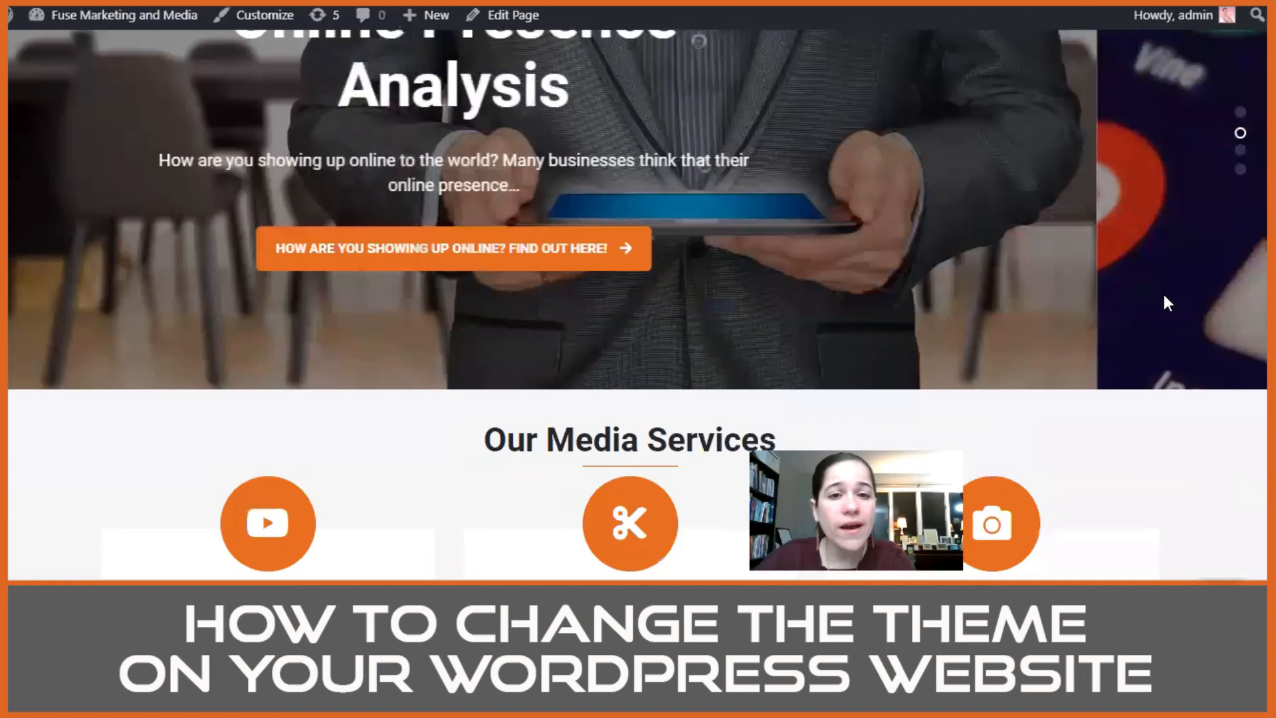
{"action": "scroll", "coordinate": [1164, 297], "scroll_direction": "down", "scroll_amount": 15}
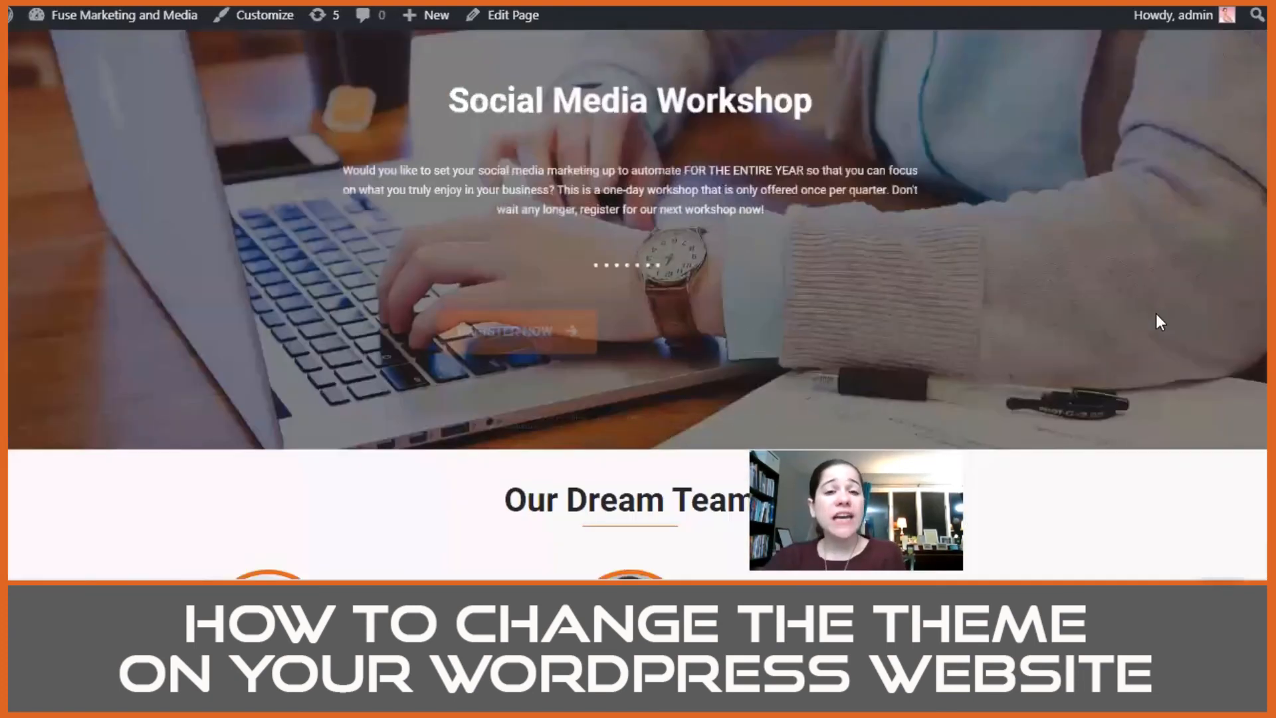
{"action": "scroll", "coordinate": [1155, 313], "scroll_direction": "down", "scroll_amount": 15}
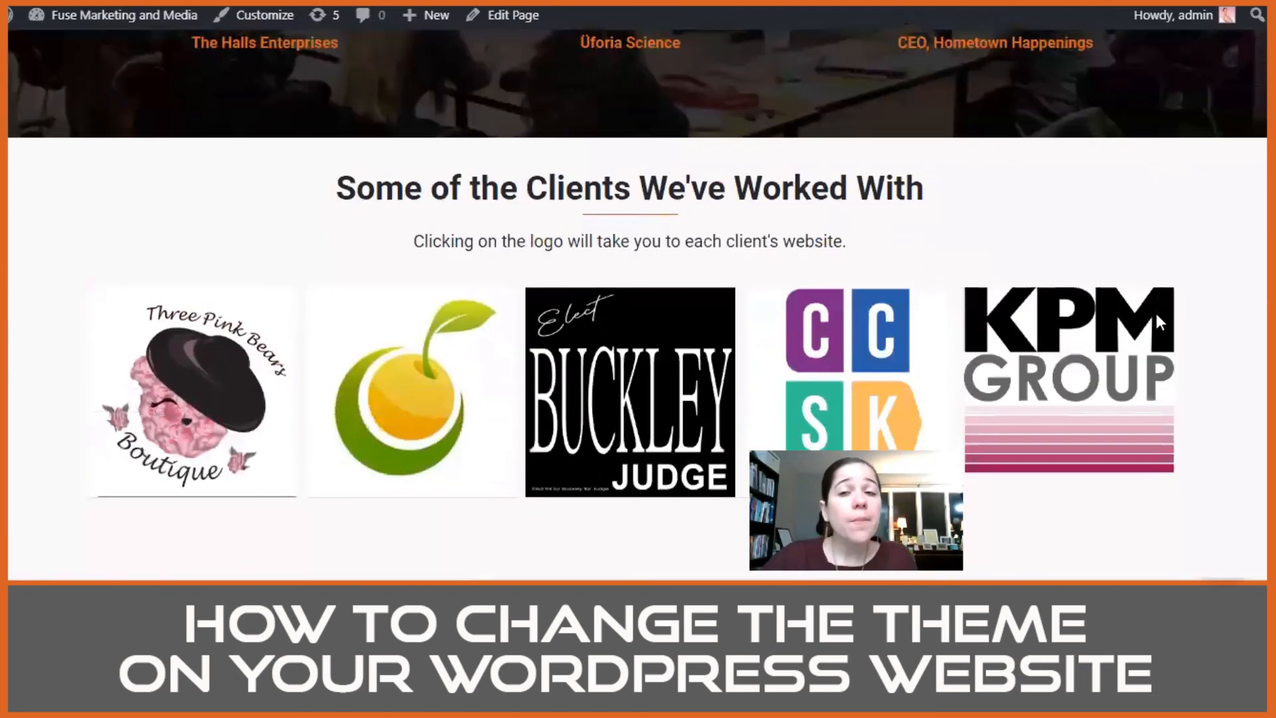
{"action": "scroll", "coordinate": [1156, 312], "scroll_direction": "up", "scroll_amount": 2}
{"action": "scroll", "coordinate": [1158, 325], "scroll_direction": "down", "scroll_amount": 6}
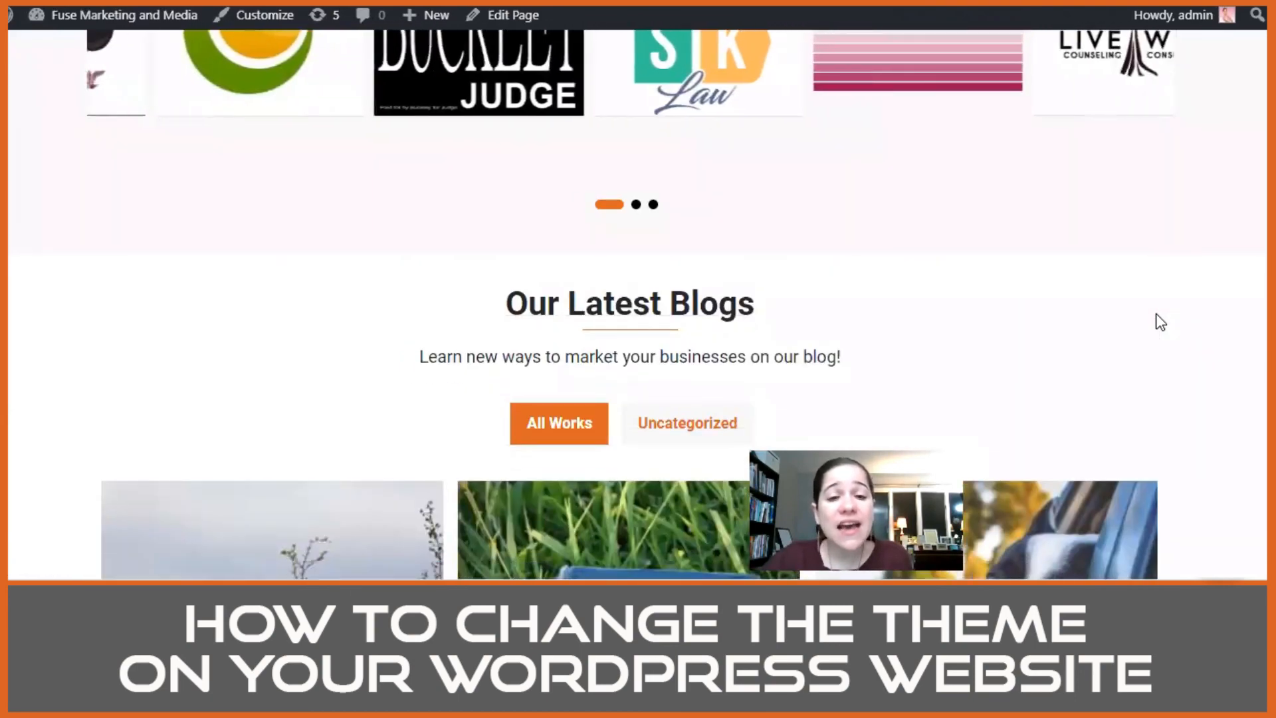
{"action": "scroll", "coordinate": [1158, 323], "scroll_direction": "down", "scroll_amount": 5}
{"action": "scroll", "coordinate": [1155, 313], "scroll_direction": "down", "scroll_amount": 4}
{"action": "scroll", "coordinate": [1155, 313], "scroll_direction": "up", "scroll_amount": 20}
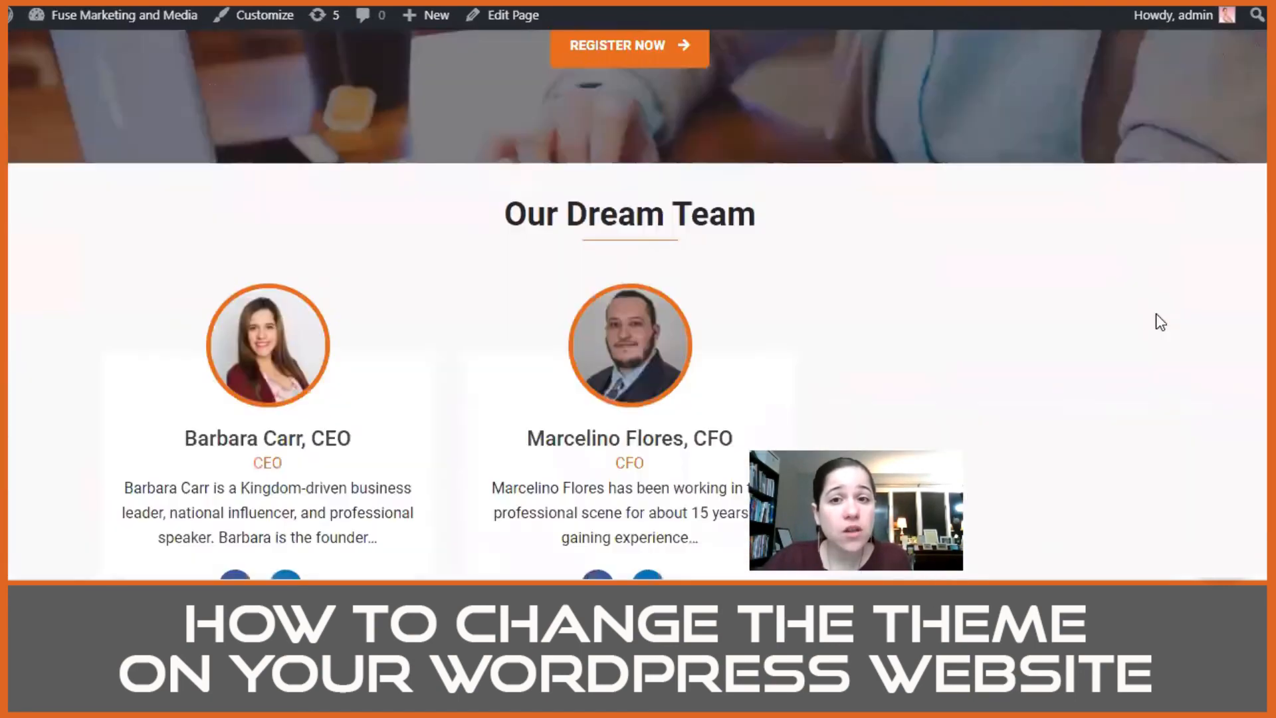
{"action": "scroll", "coordinate": [1156, 314], "scroll_direction": "up", "scroll_amount": 10}
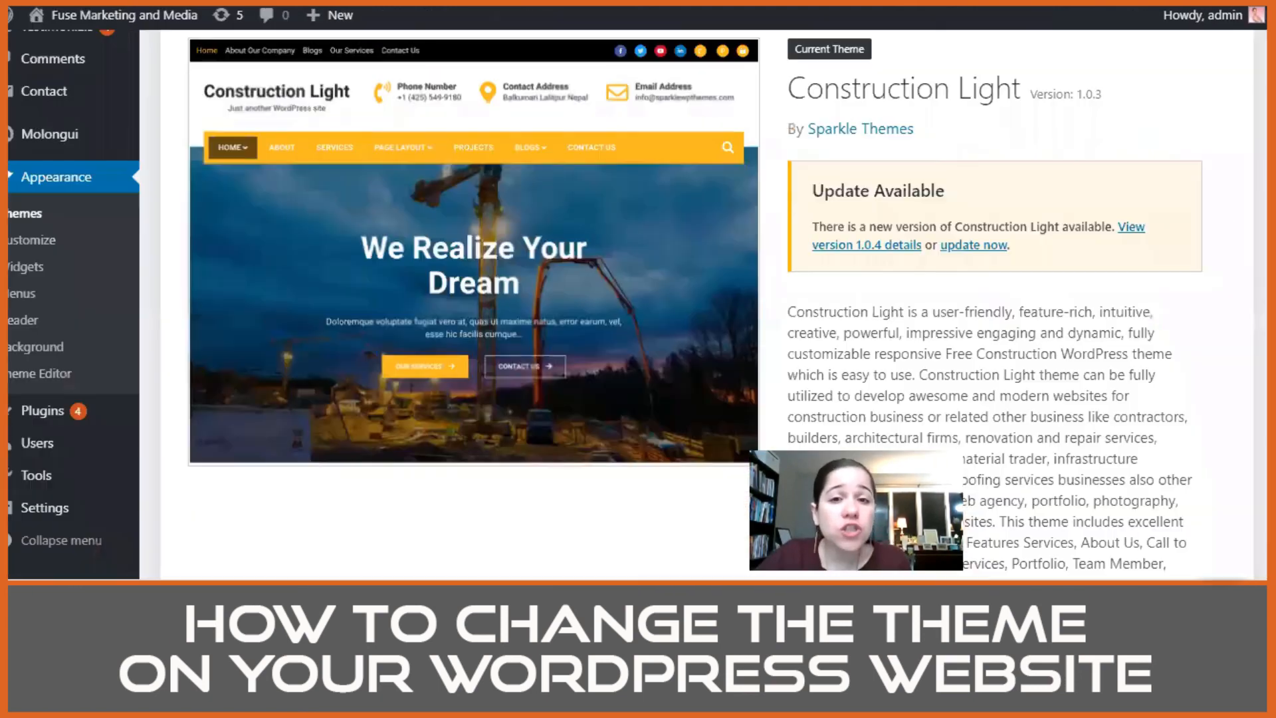
{"action": "scroll", "coordinate": [723, 286], "scroll_direction": "up", "scroll_amount": 3}
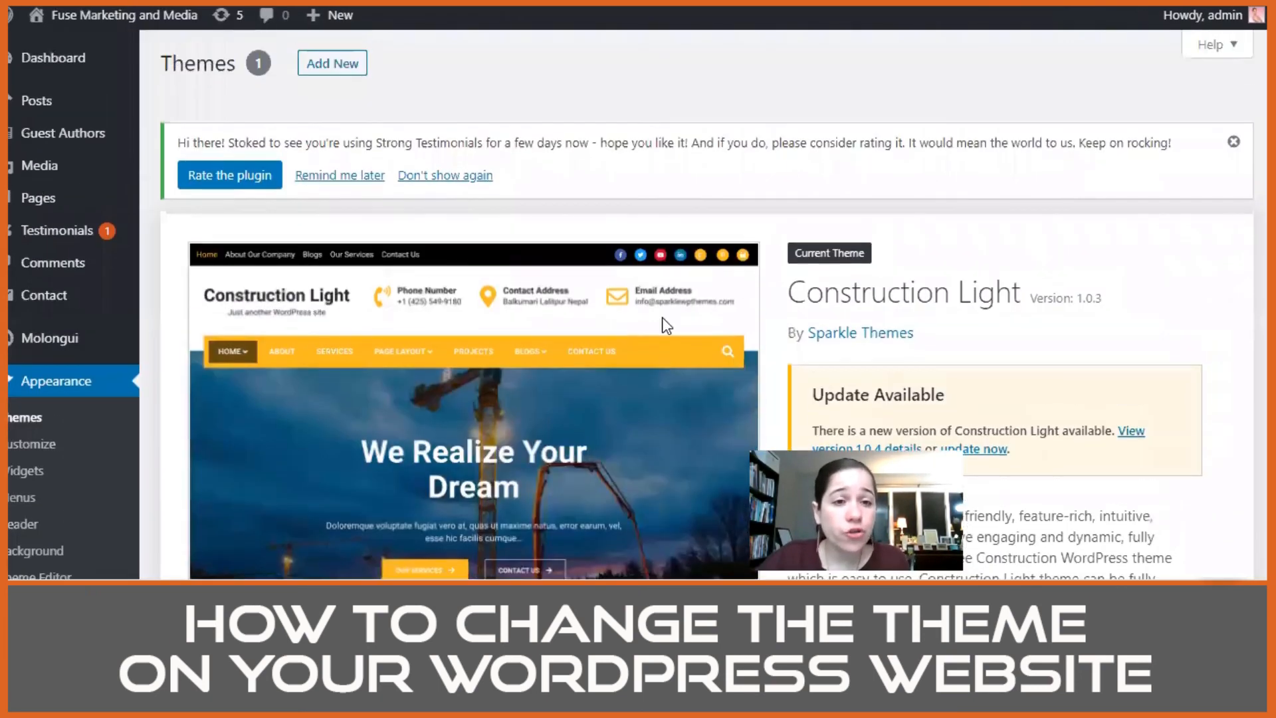